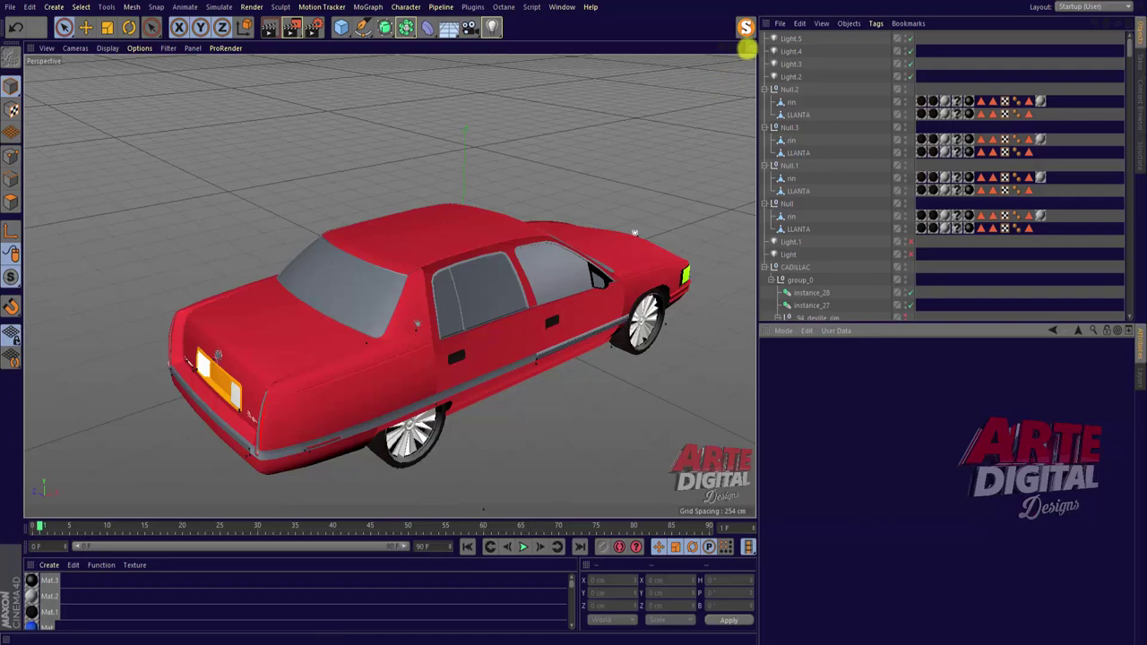
# Turn off the CADILLAC null's editor visibility, leaving just the four wheels shown.
pyautogui.keyDown('alt'); pyautogui.moveTo(633, 232); pyautogui.dragTo(389, 285); pyautogui.keyUp('alt')
pyautogui.moveTo(574, 316)
pyautogui.keyDown('alt'); pyautogui.mouseDown()
pyautogui.moveTo(727, 45)
pyautogui.moveTo(573, 305)
pyautogui.mouseUp(); pyautogui.keyUp('alt')
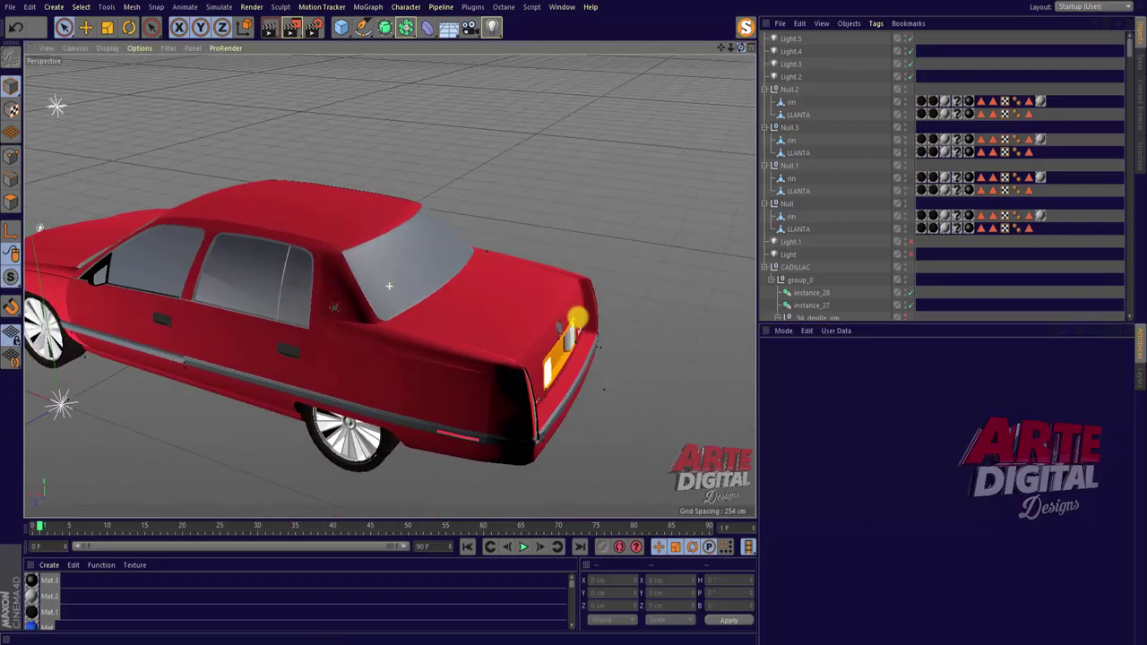
pyautogui.scroll(-5, 847, 189)
pyautogui.scroll(5, 848, 190)
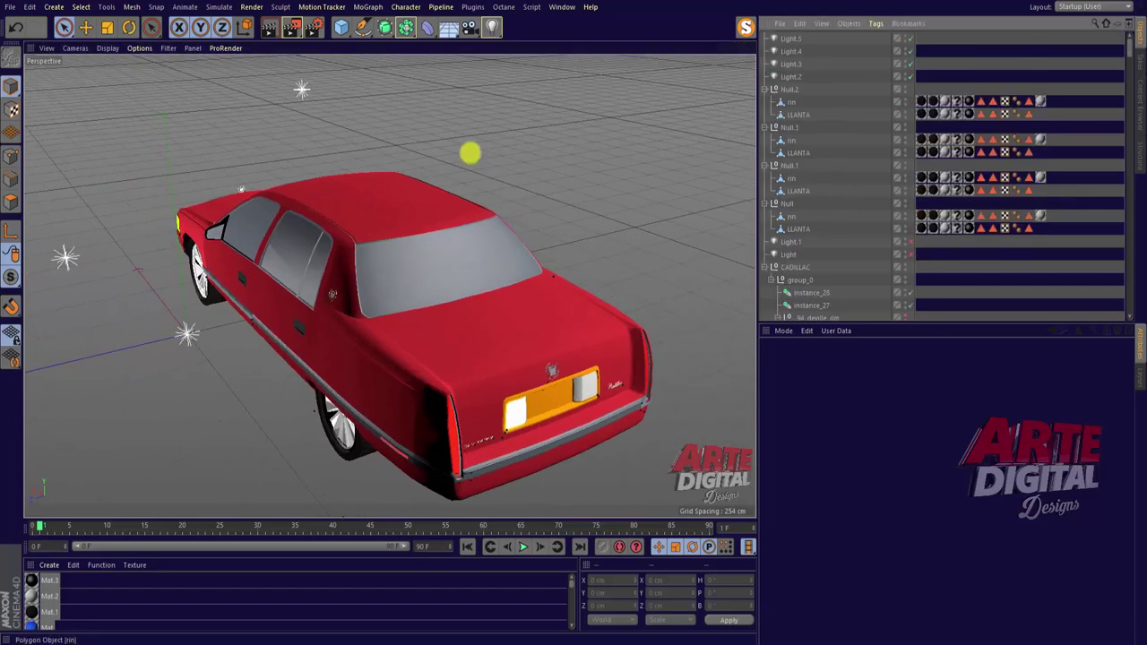
pyautogui.click(337, 209)
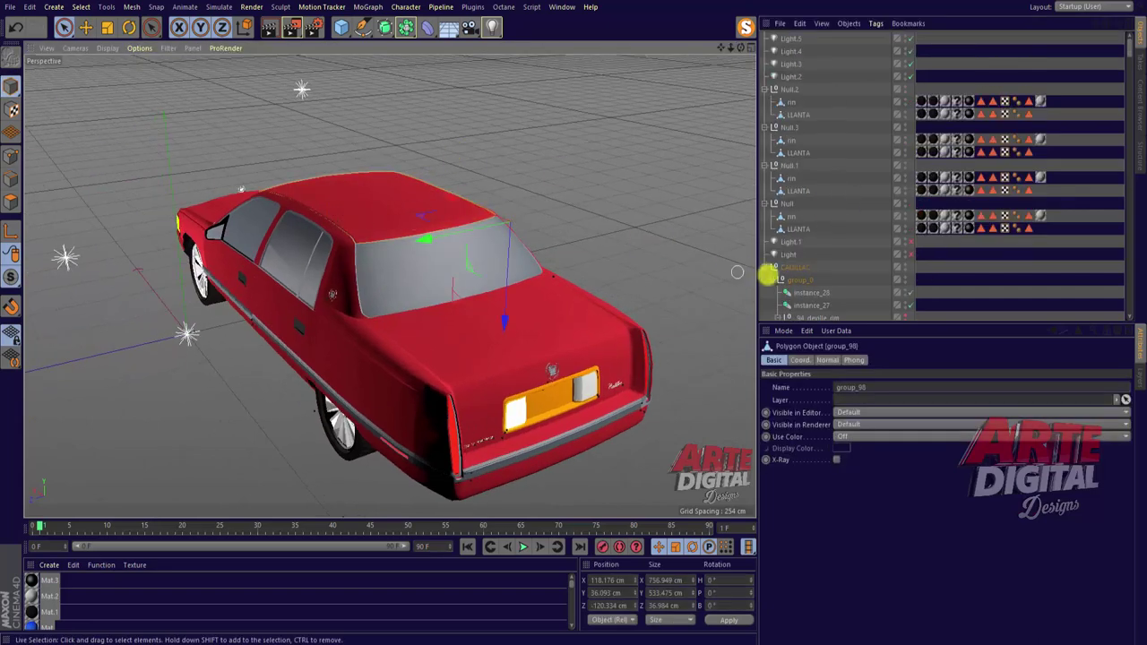
pyautogui.click(797, 267)
pyautogui.click(904, 263)
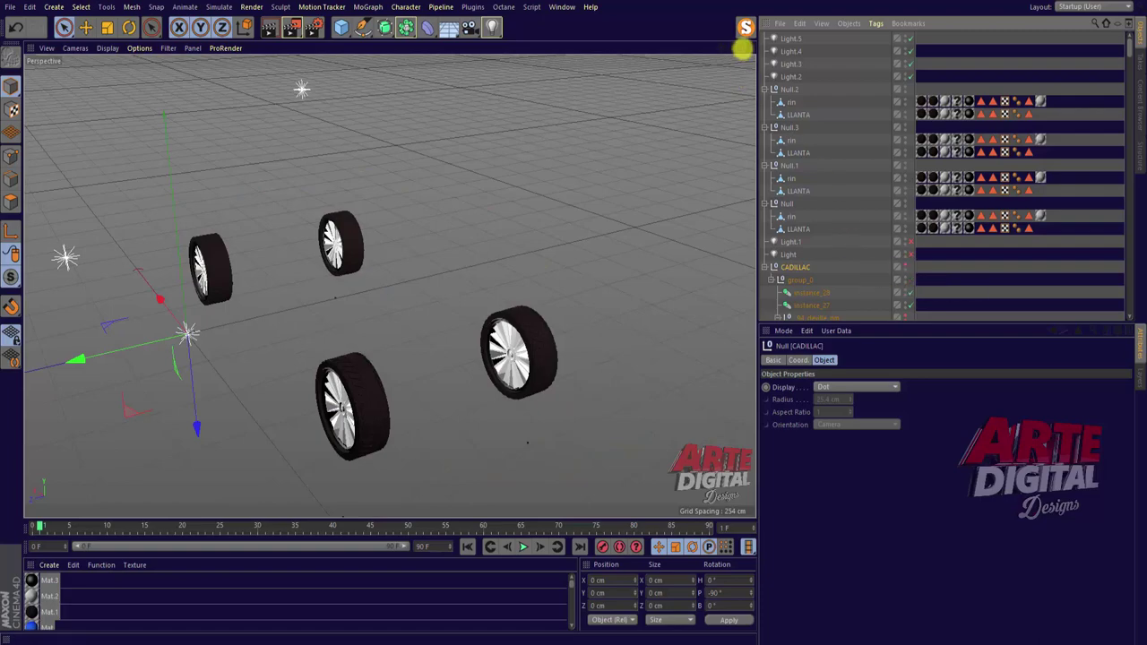
# Check which of Null and Null.1 holds each left wheel by toggling visibility.
pyautogui.moveTo(744, 45); pyautogui.dragTo(572, 315)
pyautogui.moveTo(389, 285); pyautogui.dragTo(389, 286)
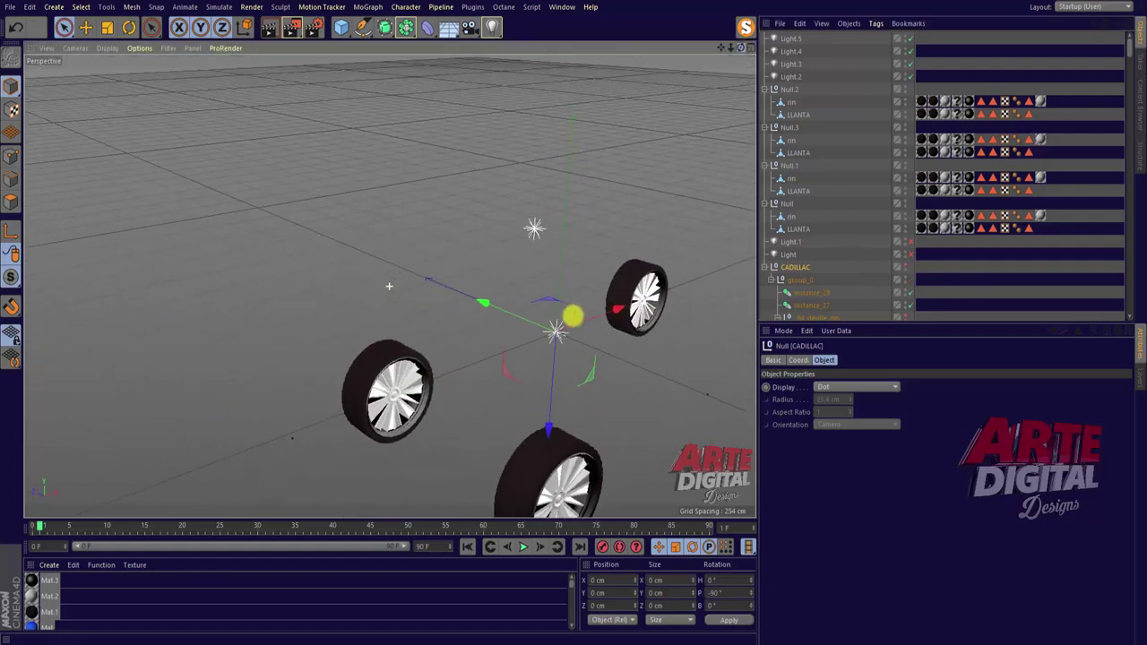
pyautogui.moveTo(723, 47); pyautogui.dragTo(323, 272)
pyautogui.click(323, 274)
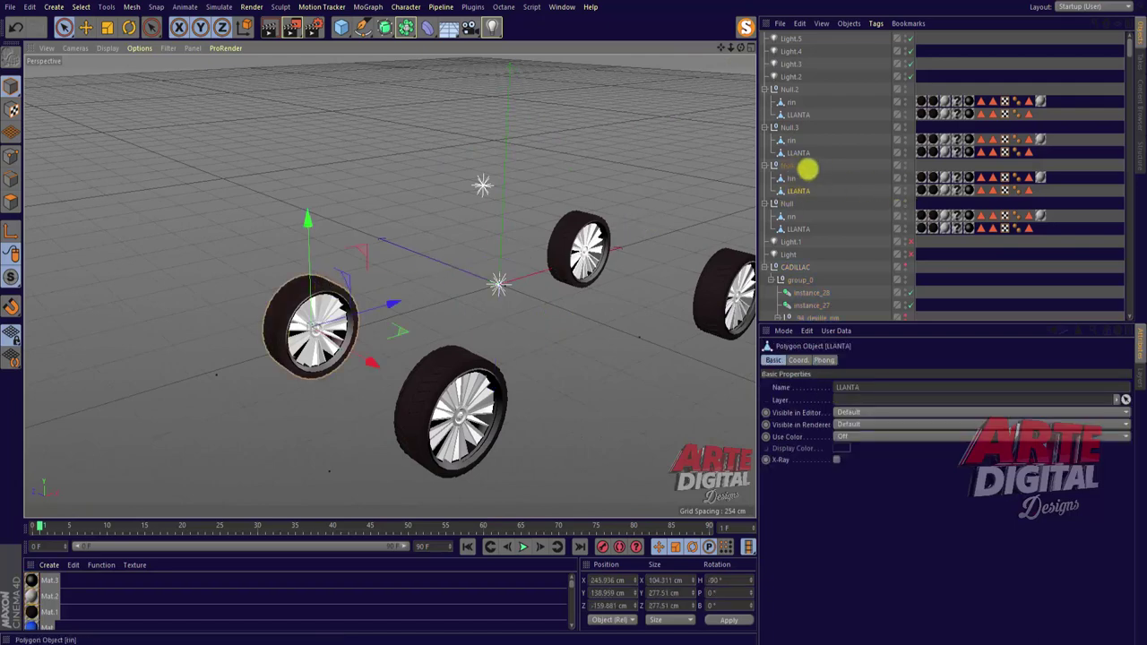
pyautogui.click(806, 167)
pyautogui.click(903, 165)
pyautogui.click(903, 165)
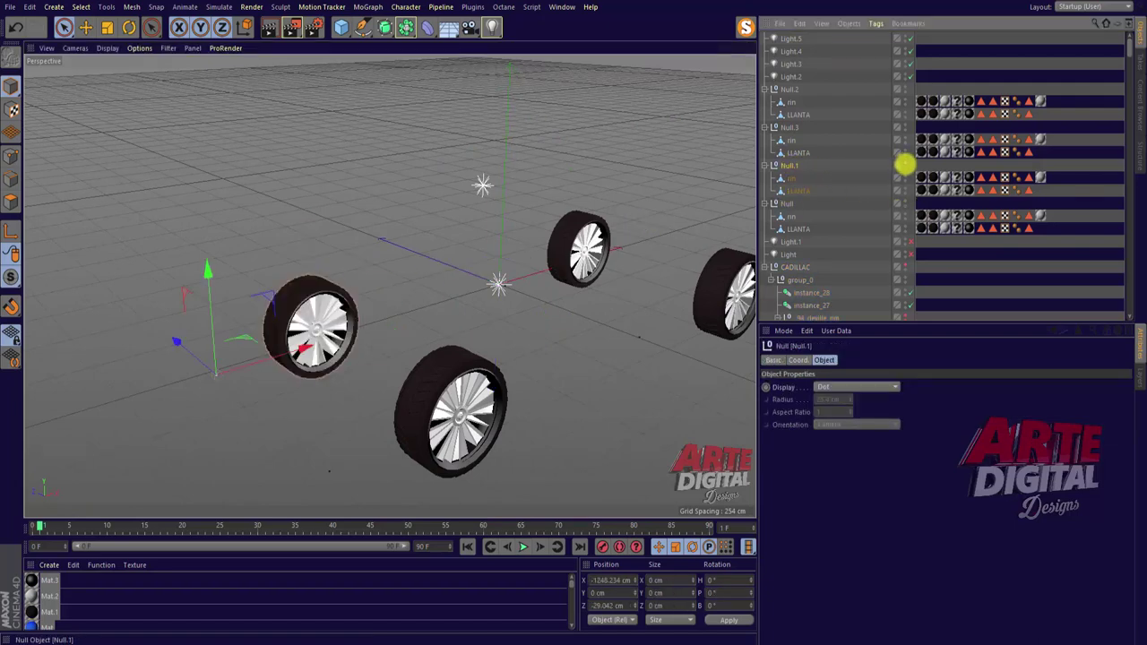
pyautogui.click(591, 215)
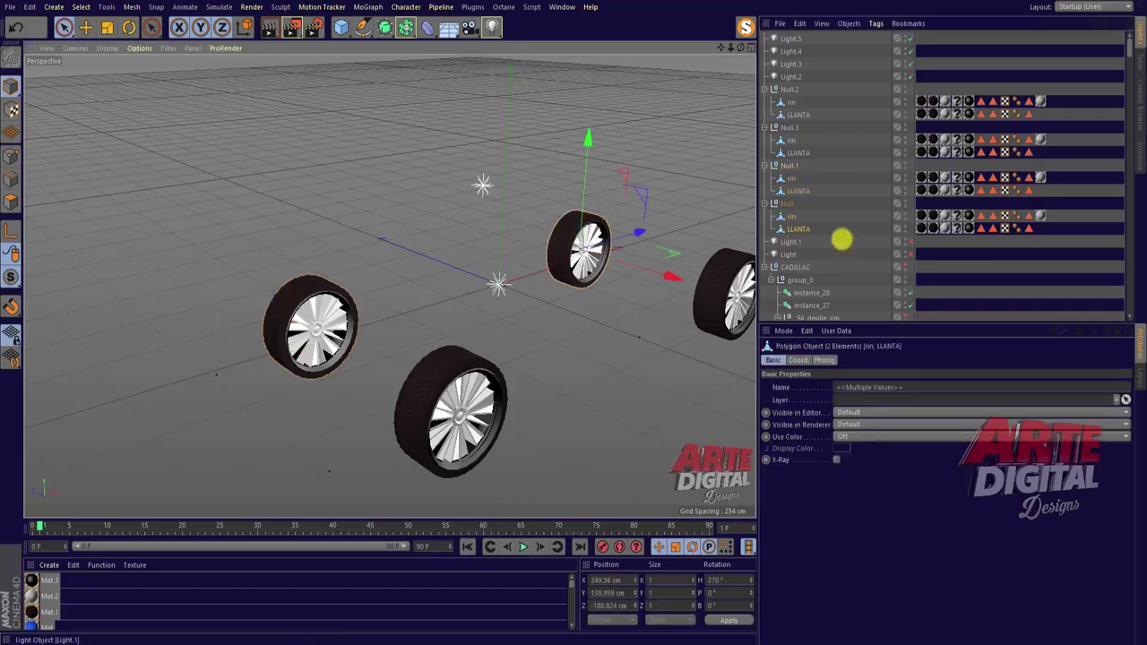
pyautogui.click(782, 203)
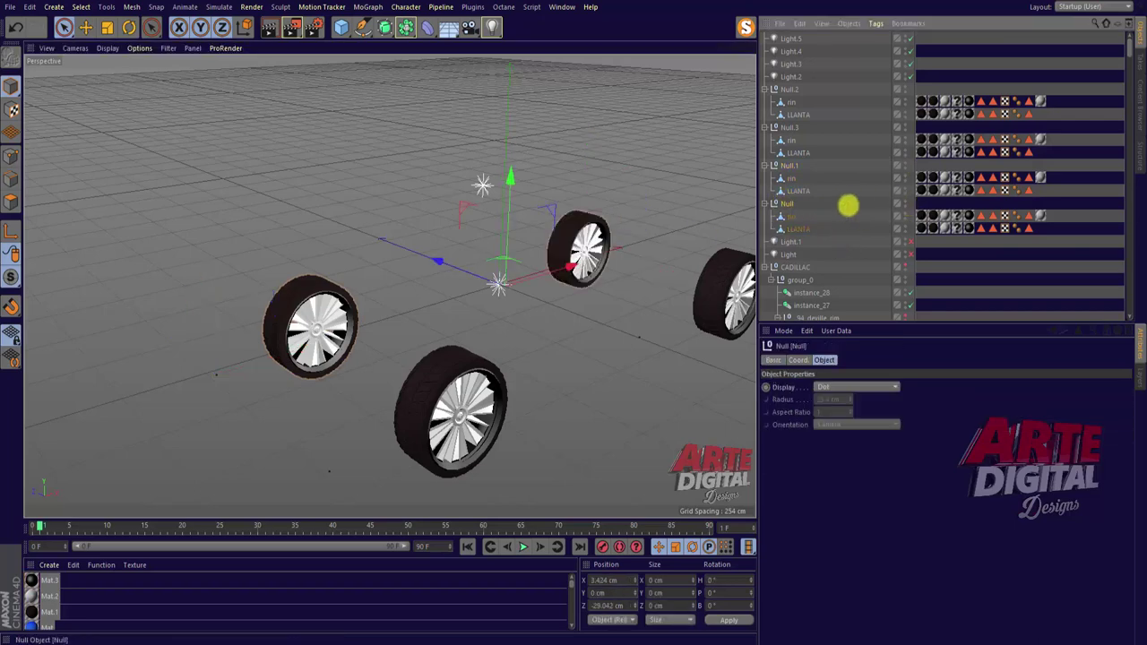
# Rename Null to IZQUIERDA FRENTE and Null.1 to IZQUIERDA ATRAS.
pyautogui.doubleClick(785, 204)
pyautogui.write('FRENTE1')
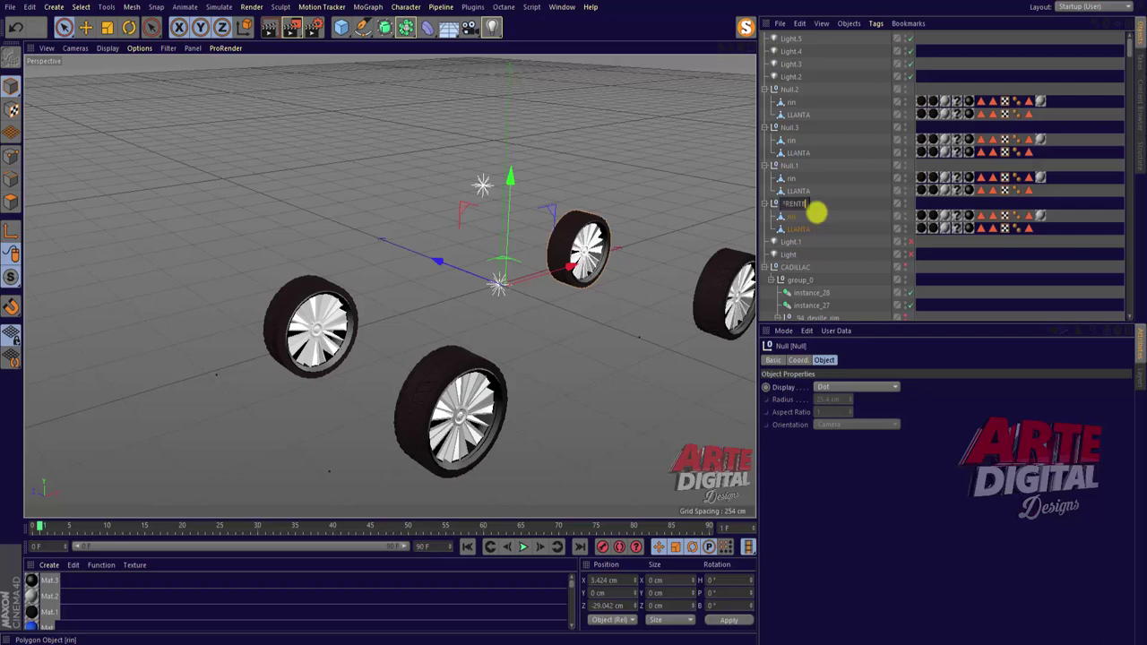
pyautogui.press('Return')
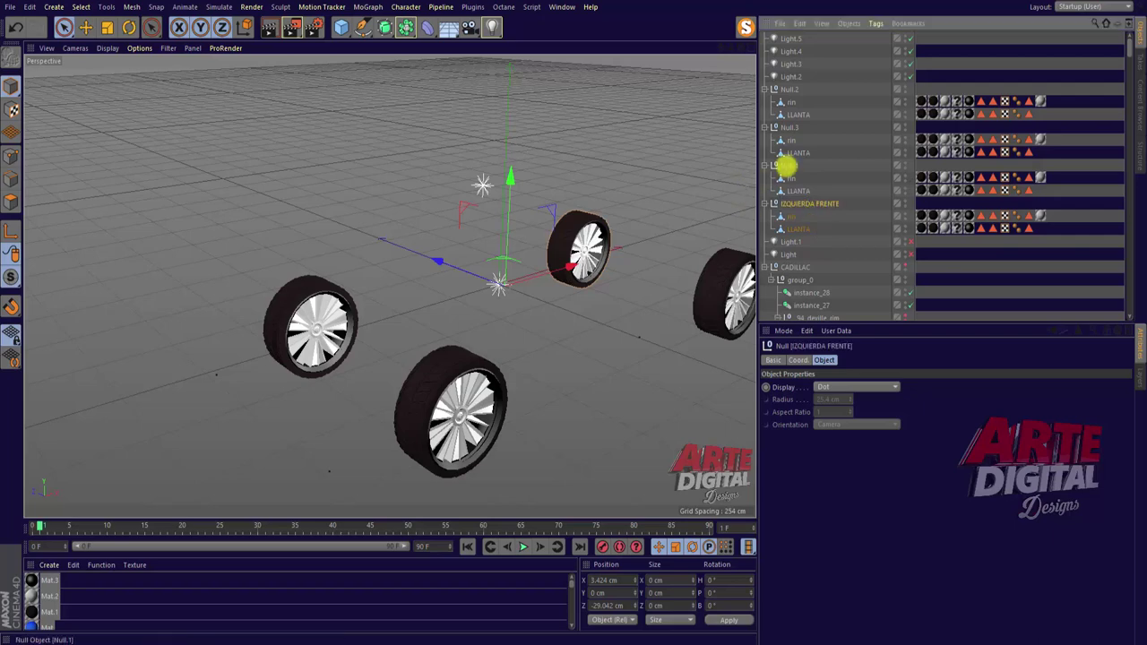
pyautogui.doubleClick(789, 166)
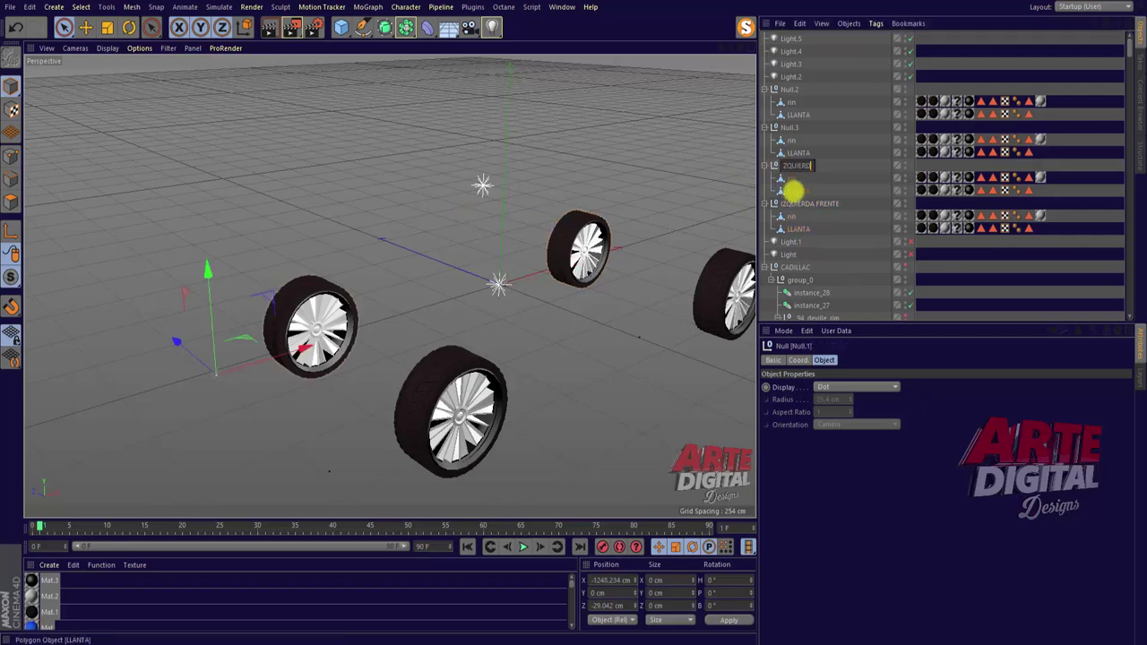
pyautogui.write('A ATRAS')
pyautogui.press('Return')
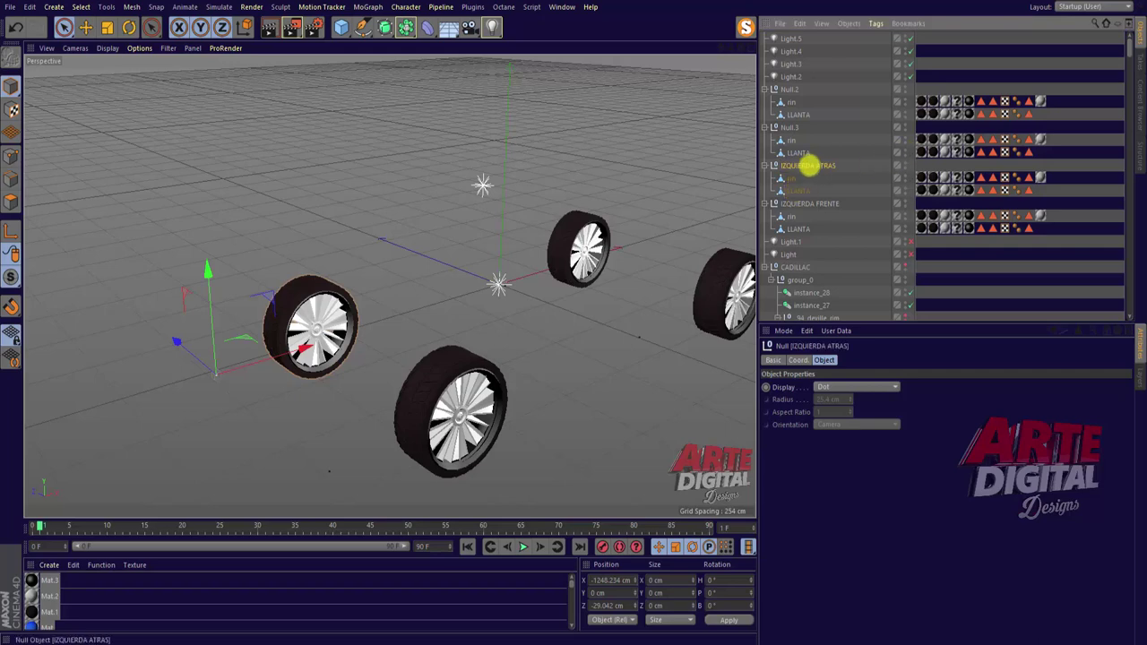
# Group IZQUIERDA FRENTE and IZQUIERDA ATRAS under a new null named IZQUIERDA.
pyautogui.keyDown('ctrl'); pyautogui.click(822, 203); pyautogui.keyUp('ctrl')
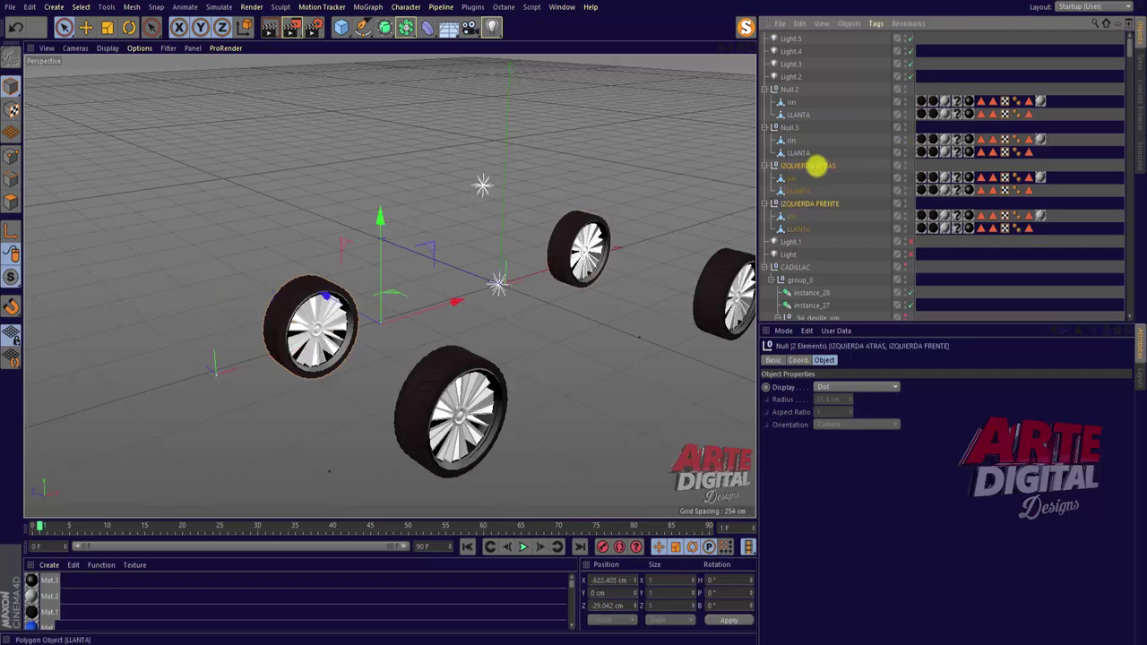
pyautogui.rightClick(818, 166)
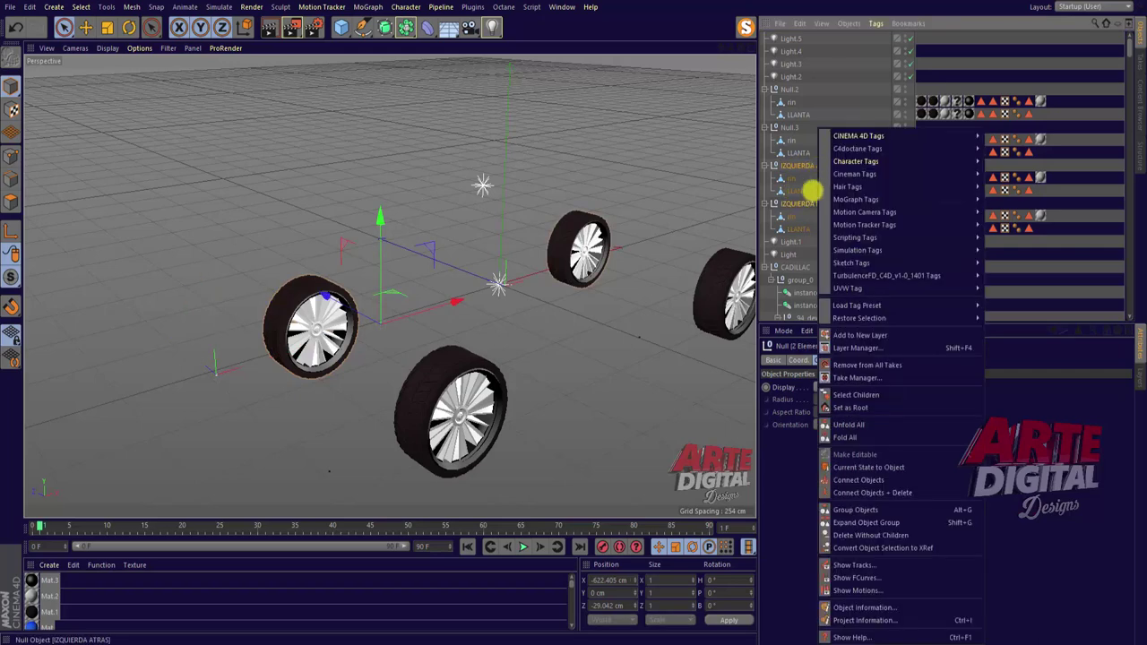
pyautogui.click(856, 509)
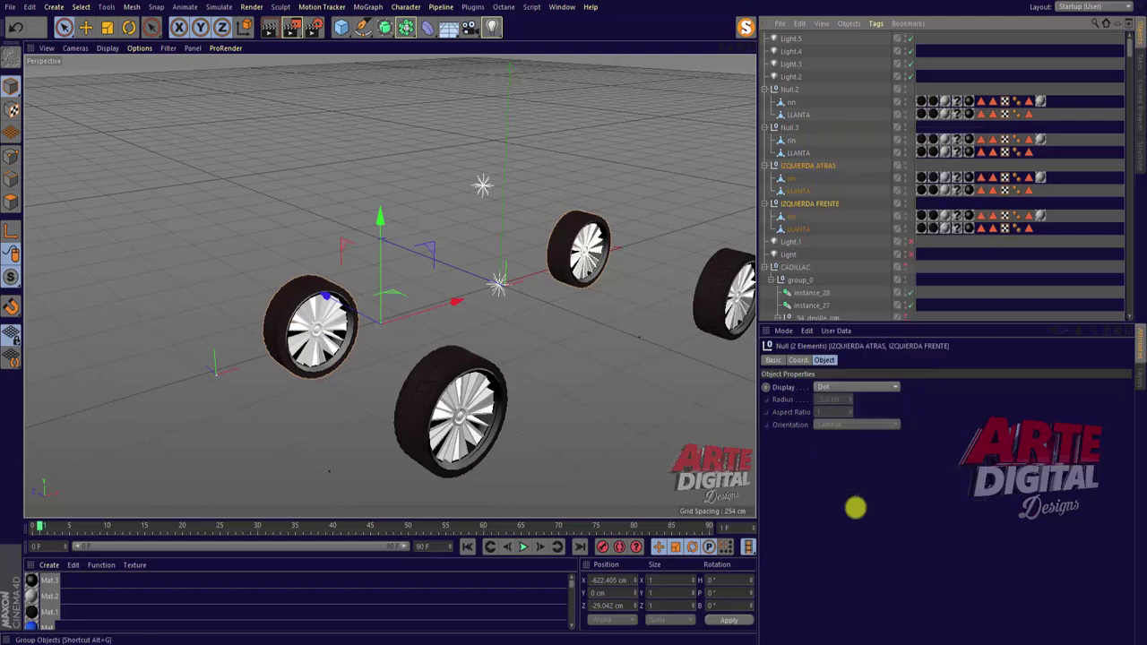
pyautogui.doubleClick(788, 167)
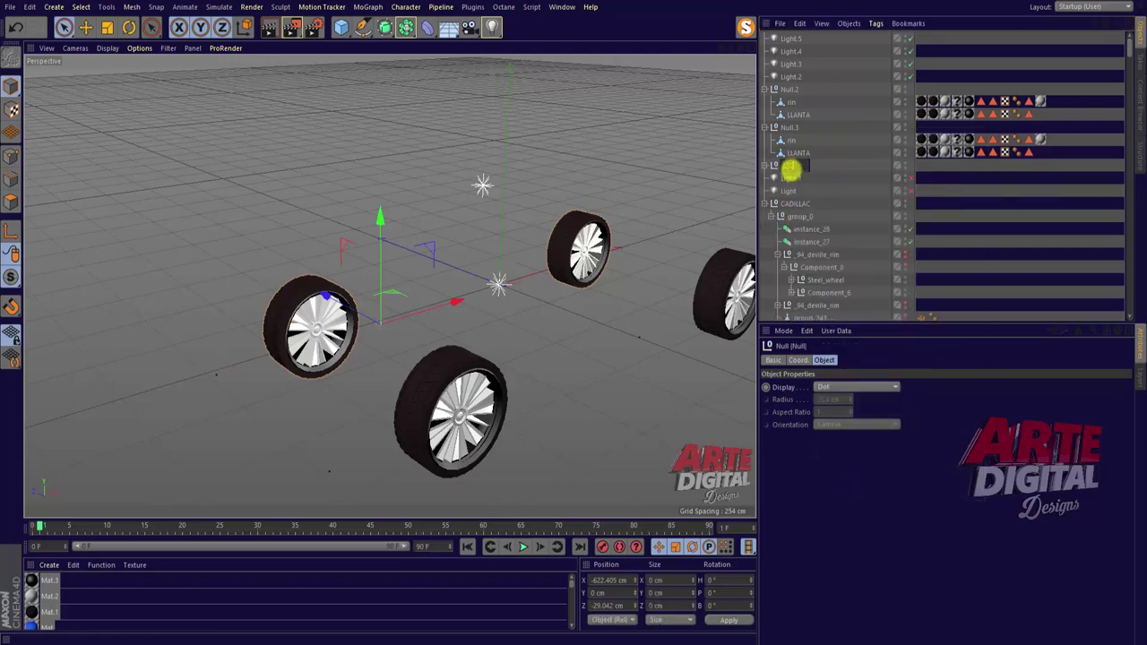
pyautogui.press('Return')
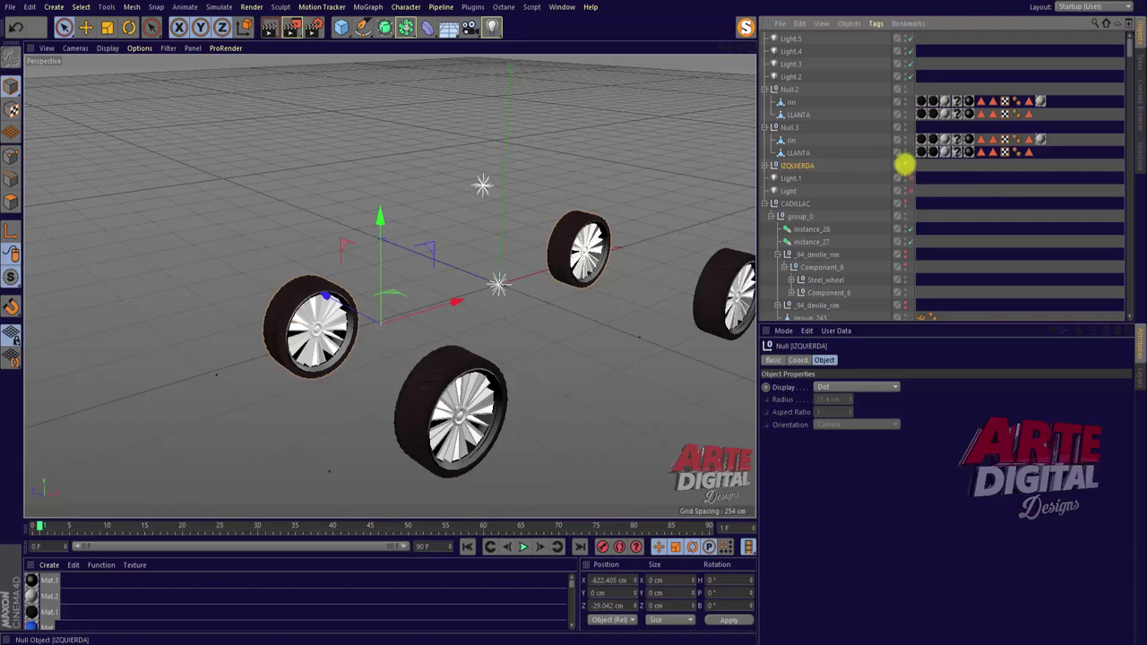
pyautogui.click(905, 164)
pyautogui.click(905, 164)
pyautogui.click(471, 371)
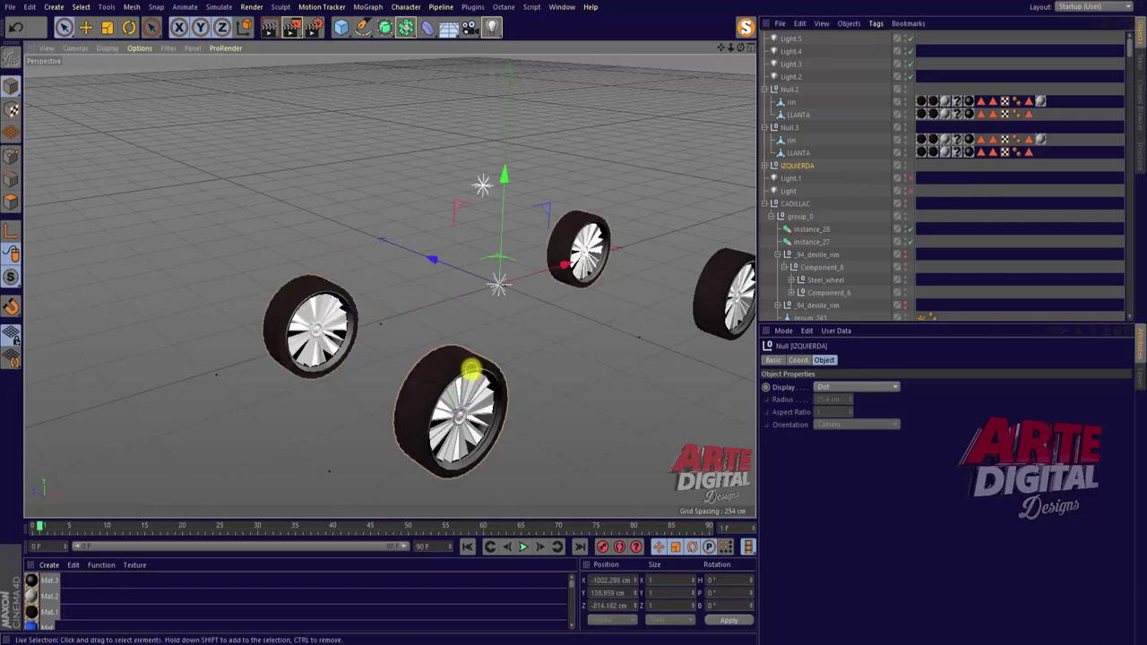
pyautogui.click(789, 90)
pyautogui.write('A ATRAS')
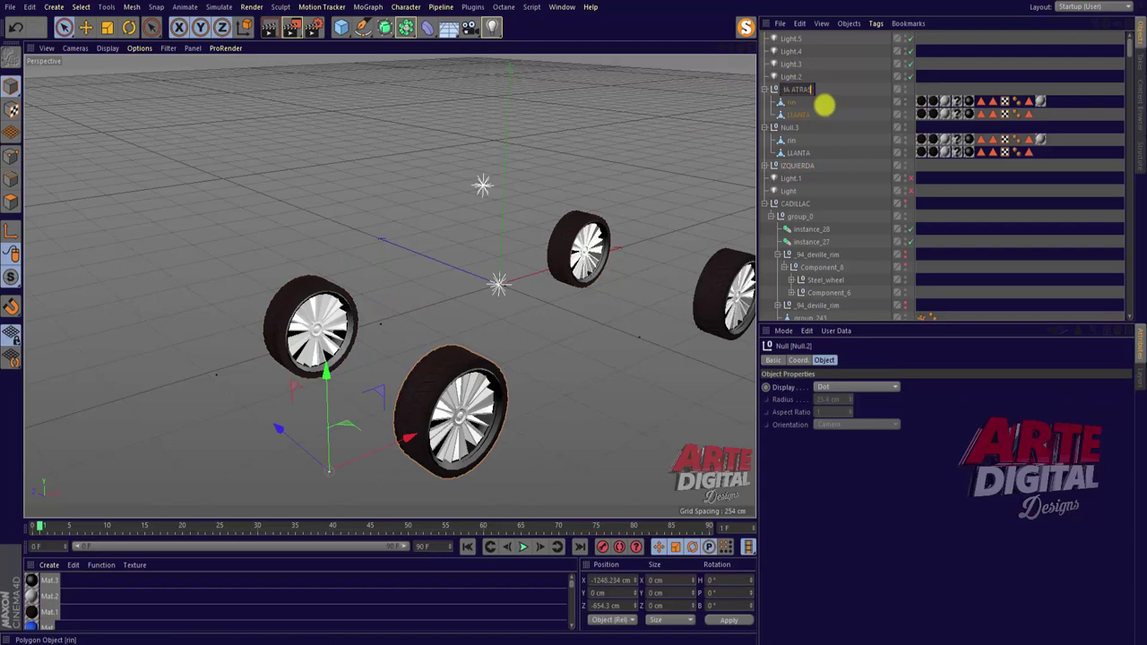
pyautogui.press('Return')
pyautogui.click(715, 299)
pyautogui.doubleClick(792, 127)
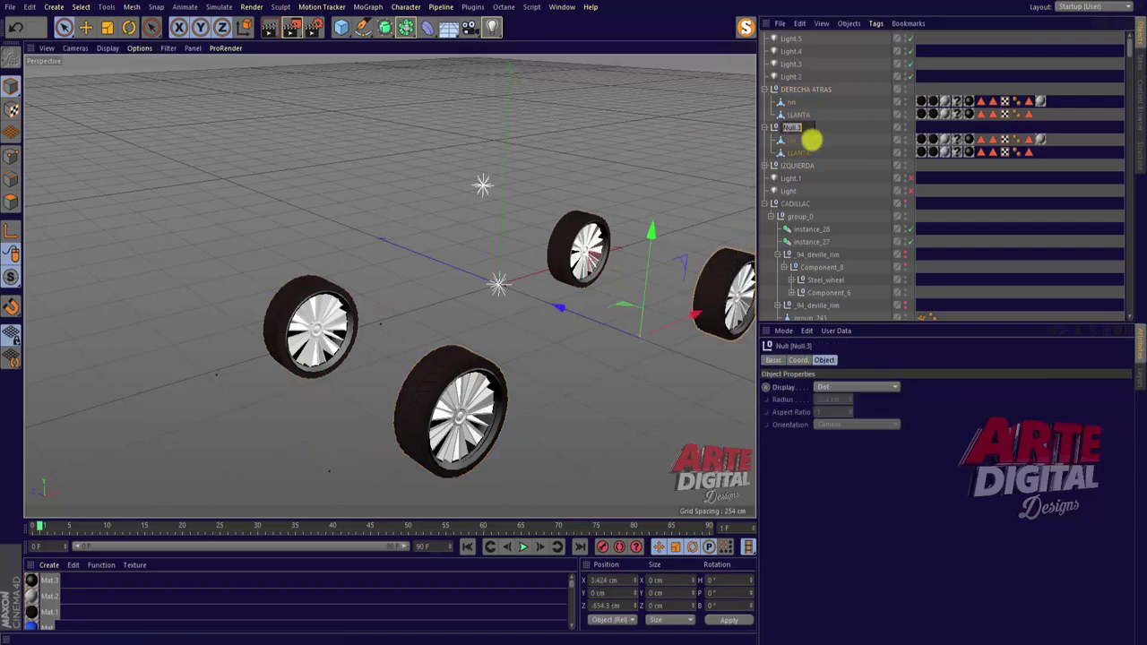
pyautogui.write('ENTE')
pyautogui.press('Return')
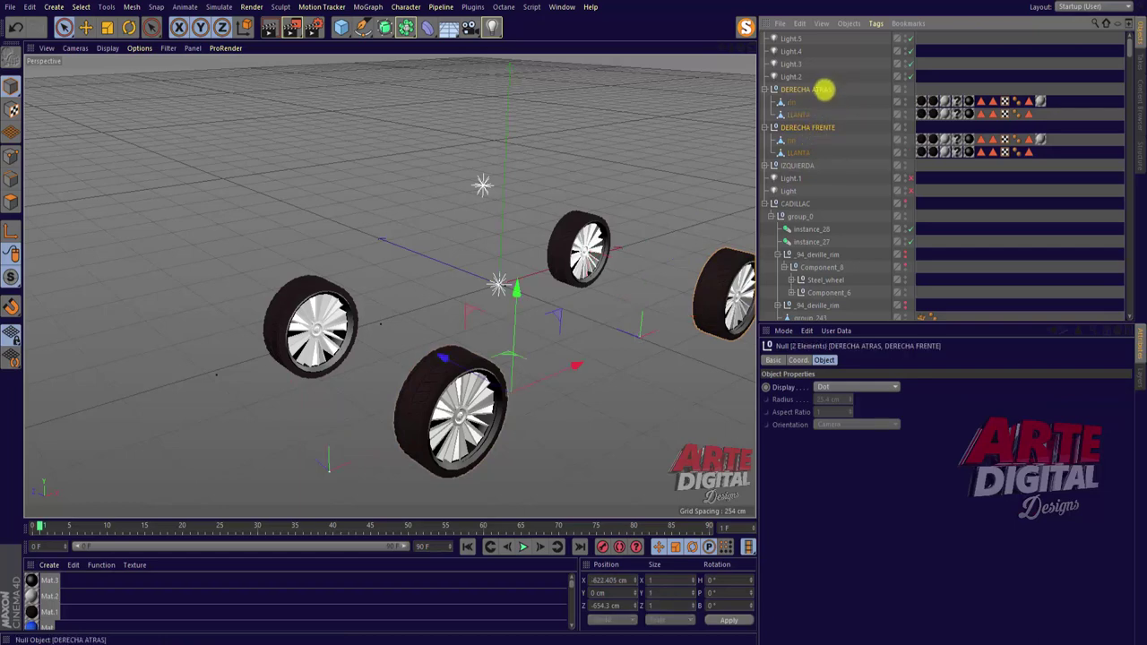
pyautogui.keyDown('ctrl'); pyautogui.click(823, 90); pyautogui.keyUp('ctrl')
pyautogui.rightClick(823, 90)
pyautogui.click(875, 443)
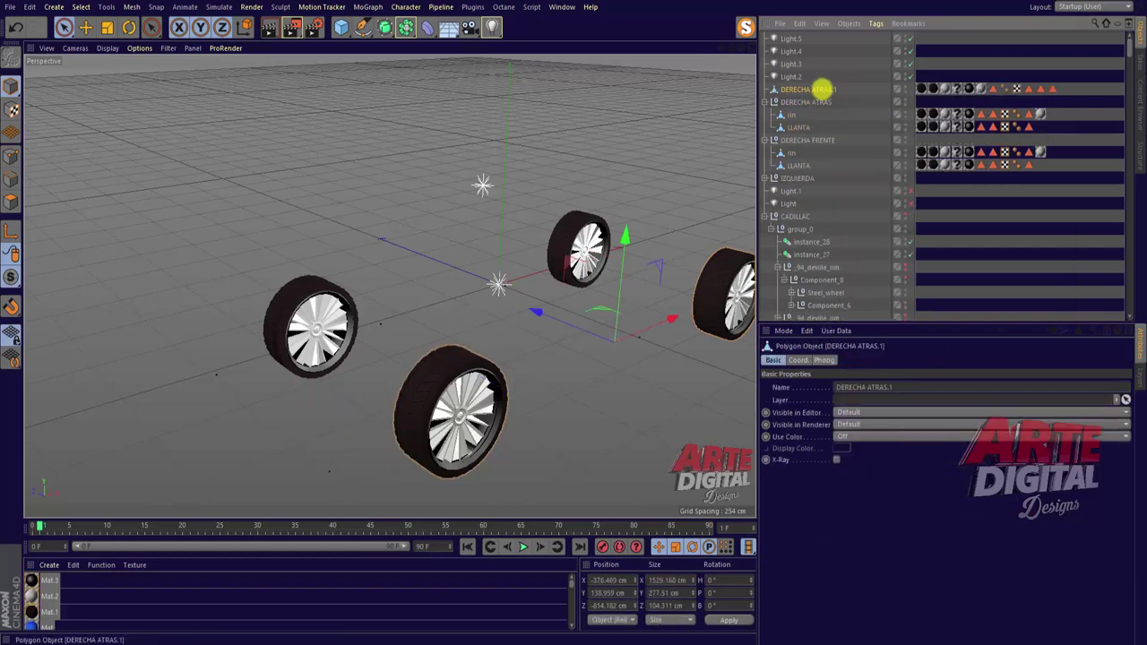
pyautogui.hotkey('ctrl', 'z')
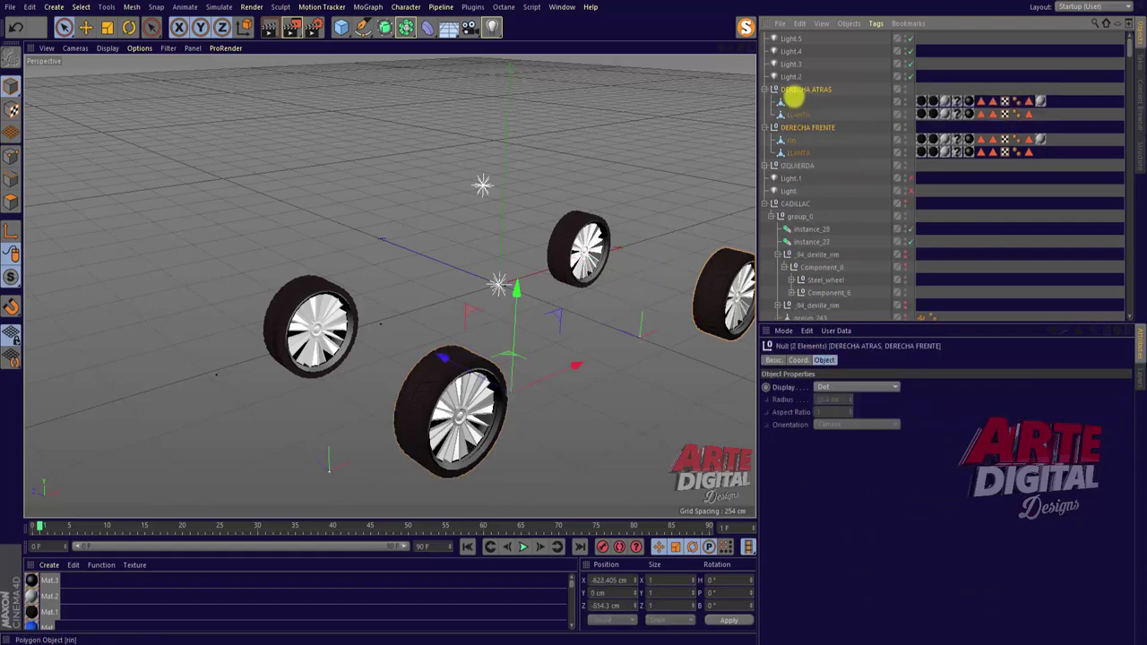
pyautogui.rightClick(809, 90)
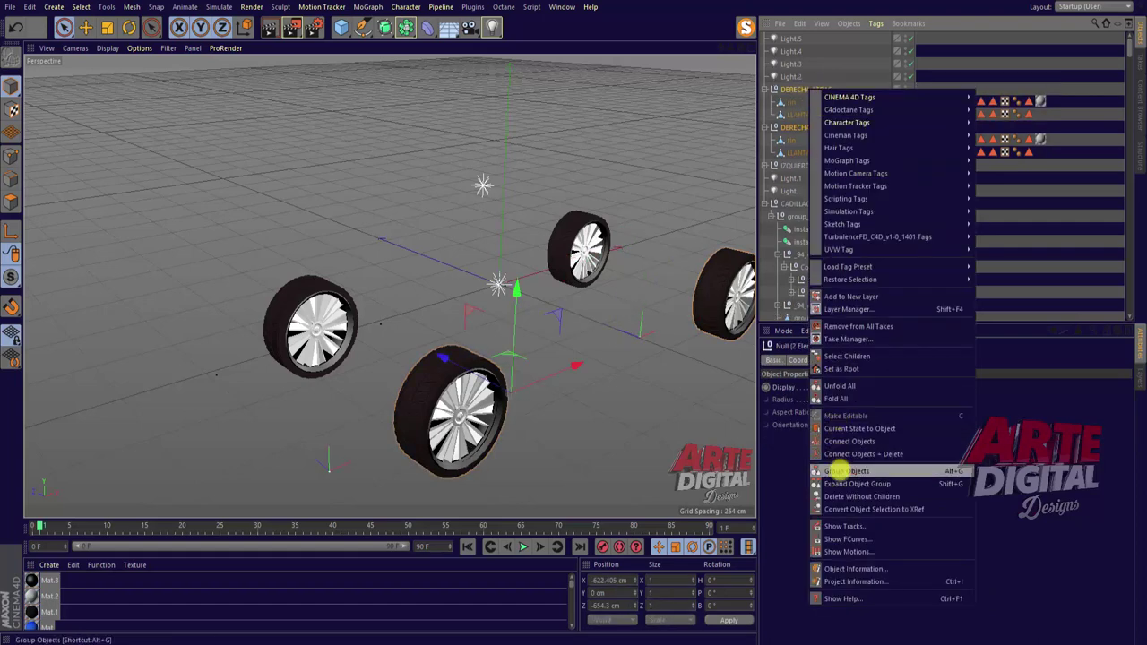
pyautogui.click(844, 471)
pyautogui.doubleClick(788, 88)
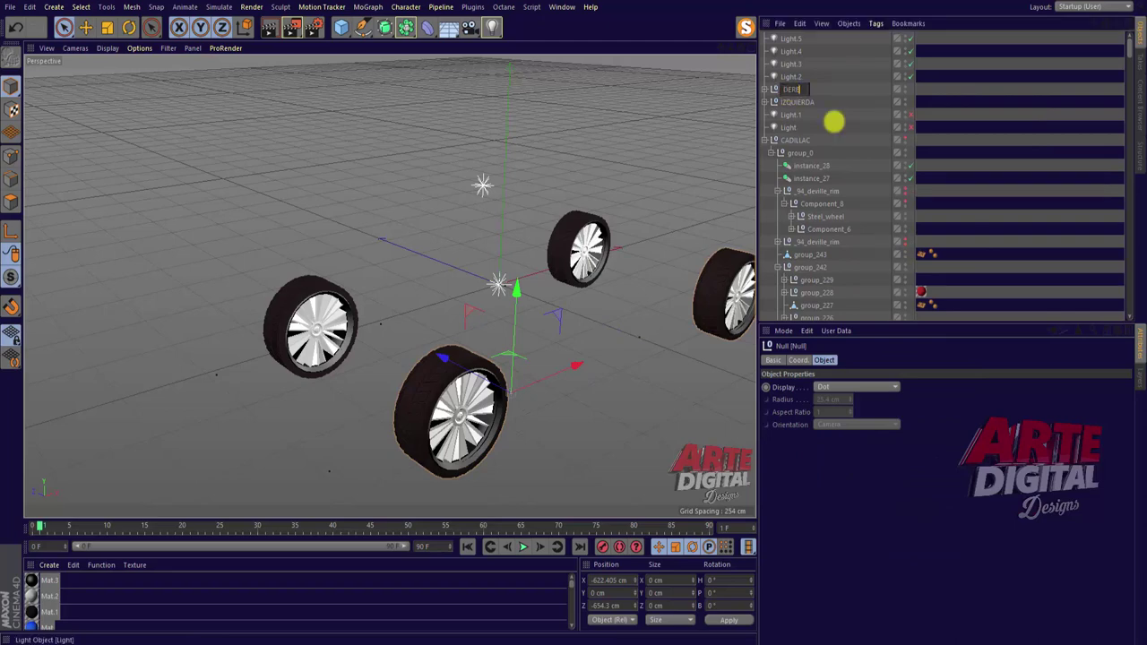
pyautogui.press('Return')
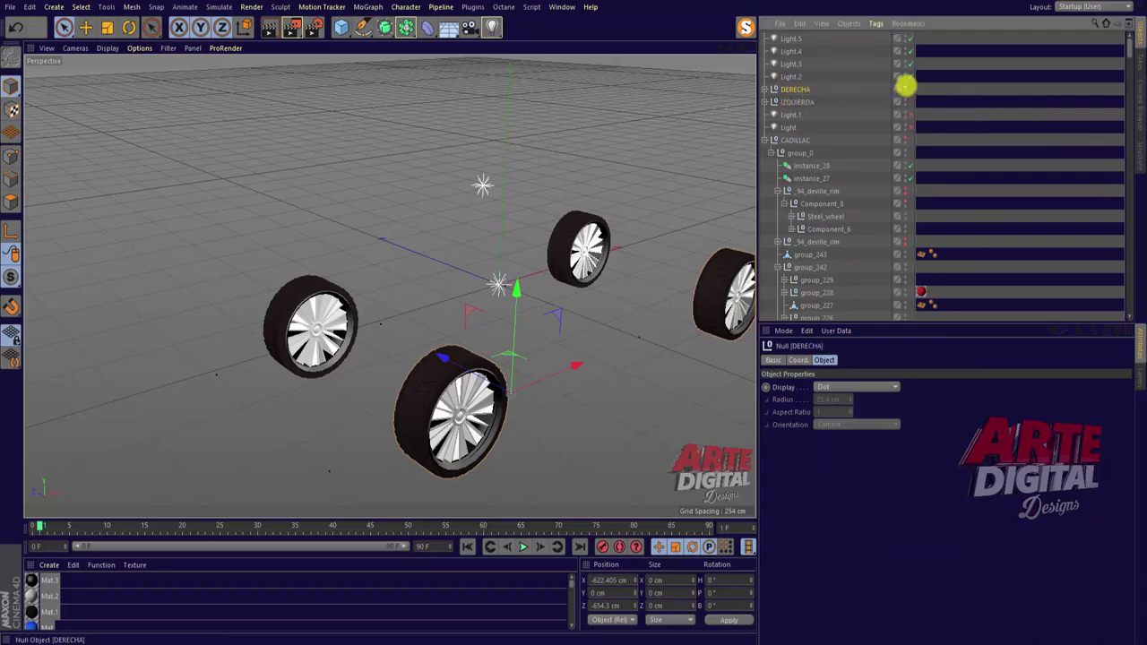
pyautogui.click(905, 87)
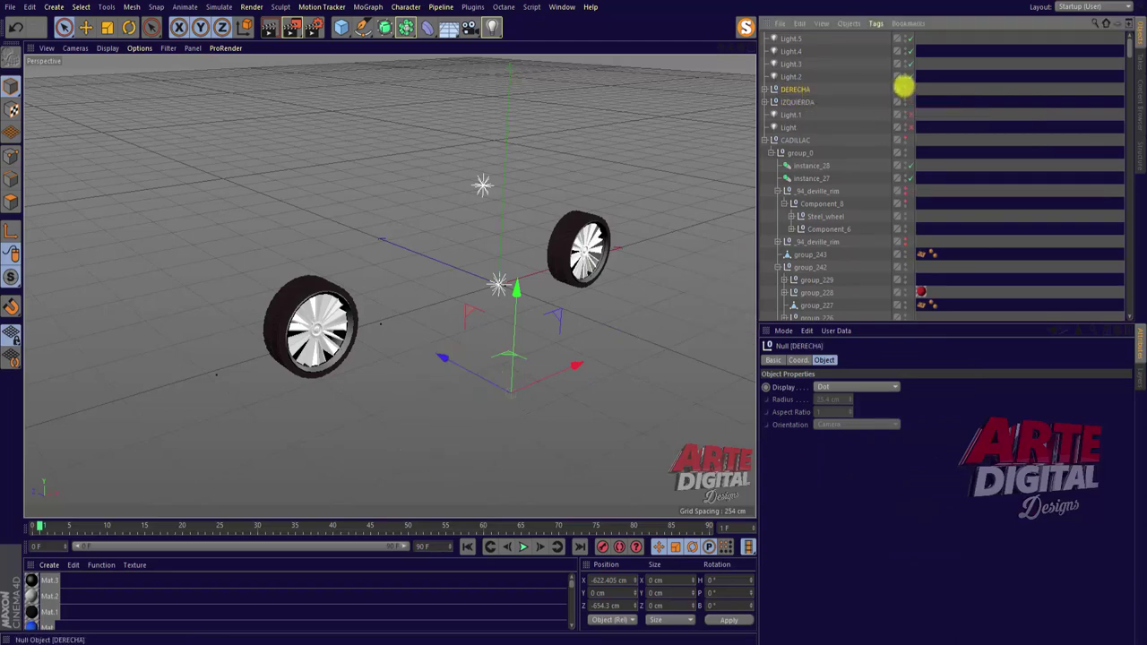
pyautogui.click(905, 87)
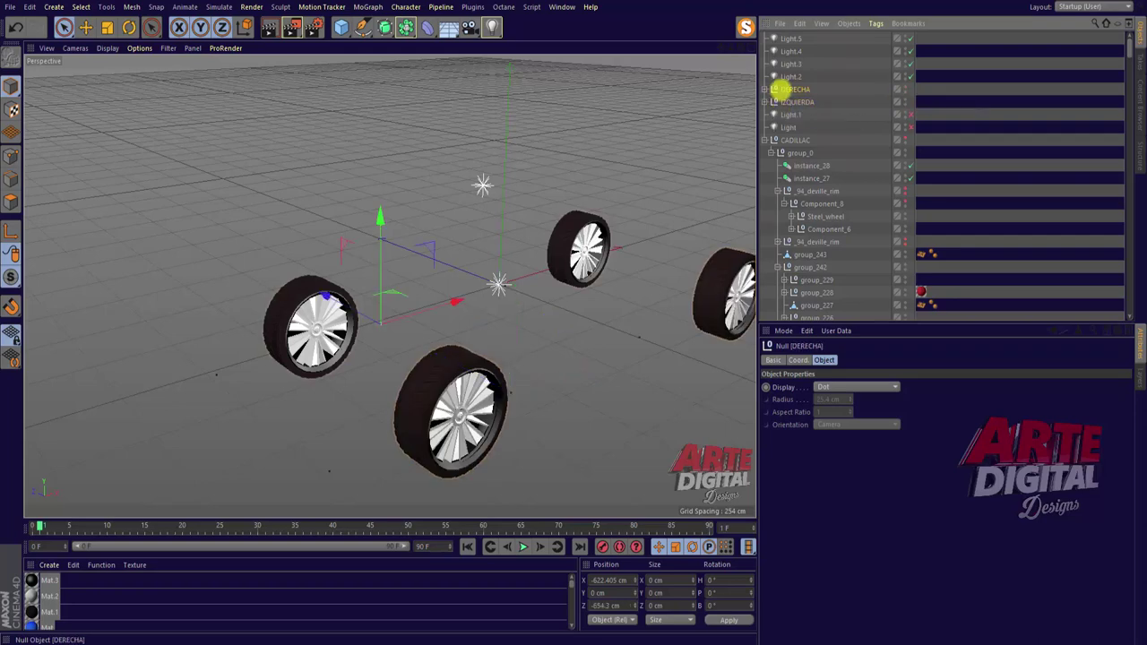
pyautogui.click(767, 90)
pyautogui.click(767, 90)
pyautogui.click(768, 101)
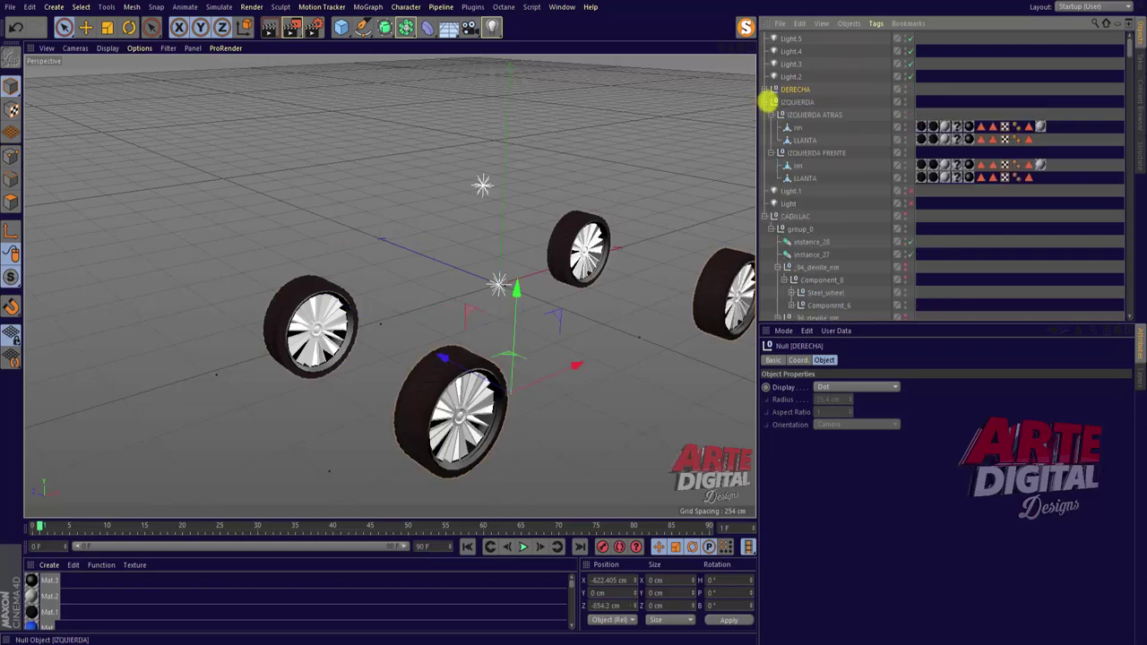
pyautogui.click(767, 99)
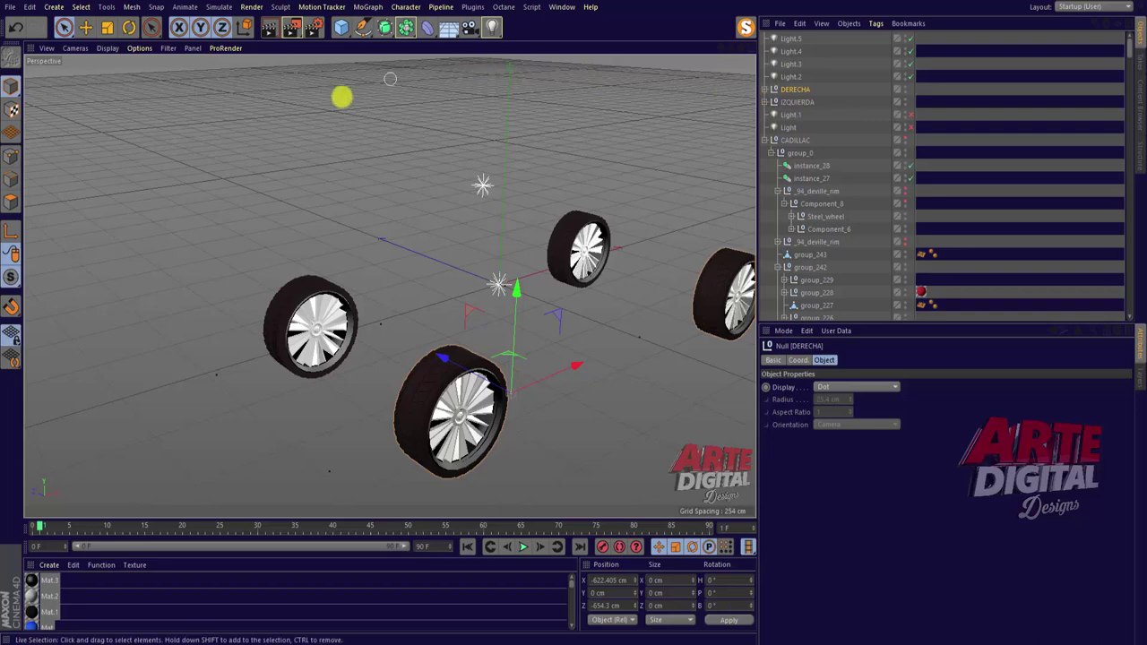
# Add a null, drop DERECHA and IZQUIERDA into it, and name it LLANTAS.
pyautogui.moveTo(340, 27); pyautogui.dragTo(379, 42)
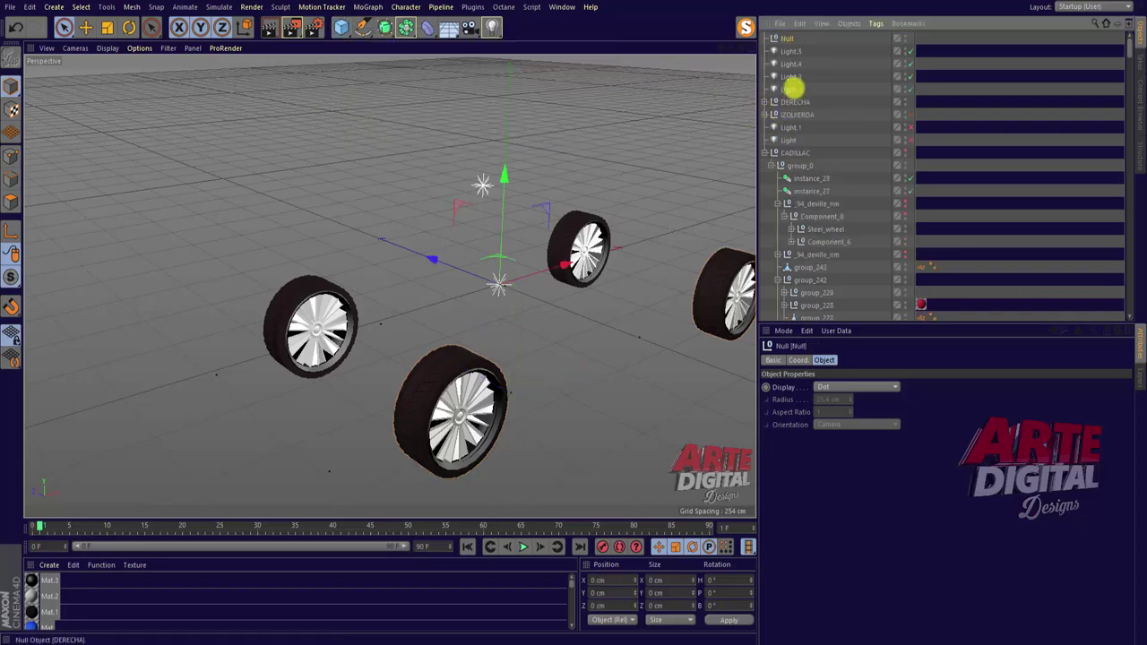
pyautogui.click(796, 101)
pyautogui.keyDown('ctrl'); pyautogui.click(801, 115); pyautogui.keyUp('ctrl')
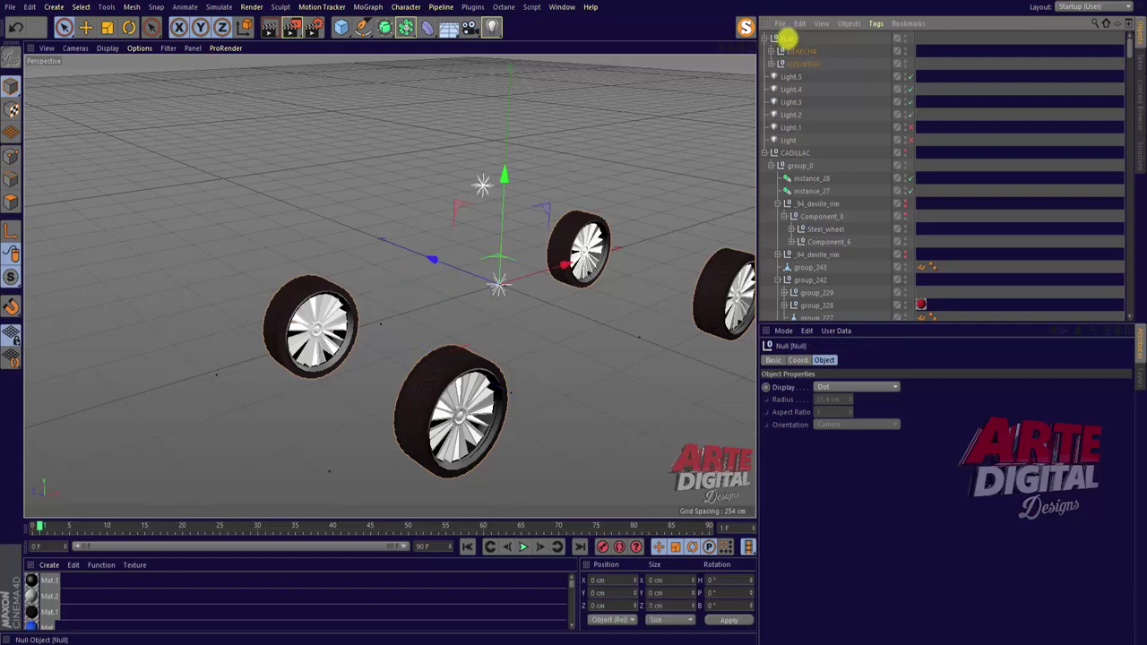
pyautogui.moveTo(789, 38); pyautogui.dragTo(788, 38)
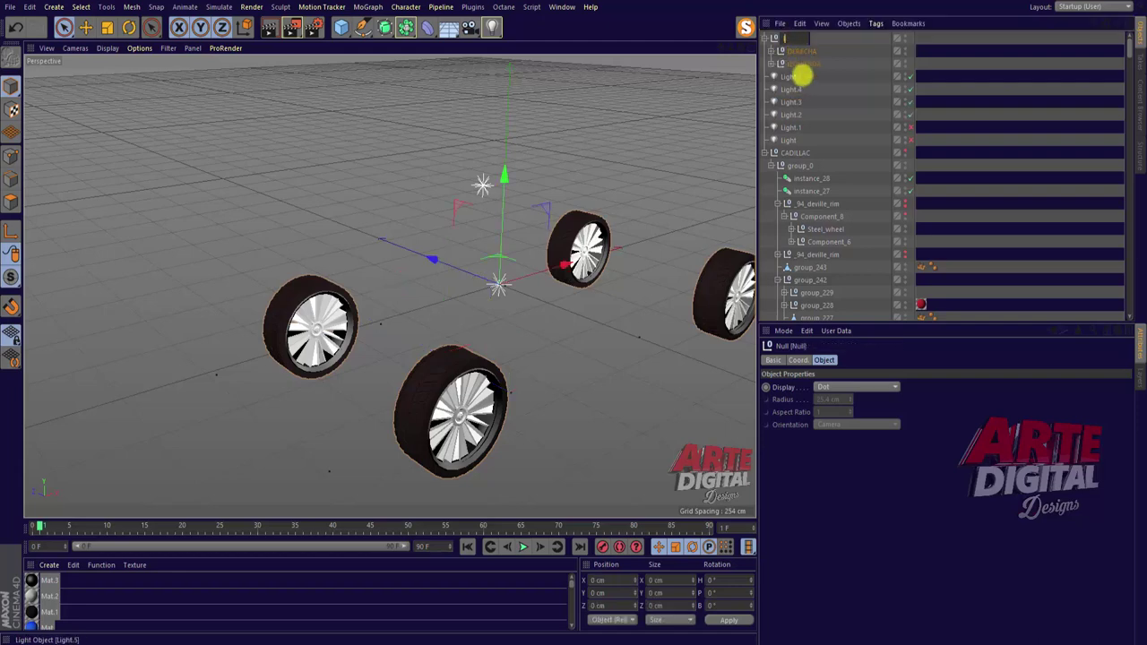
pyautogui.write('LLANTAS')
pyautogui.press('Return')
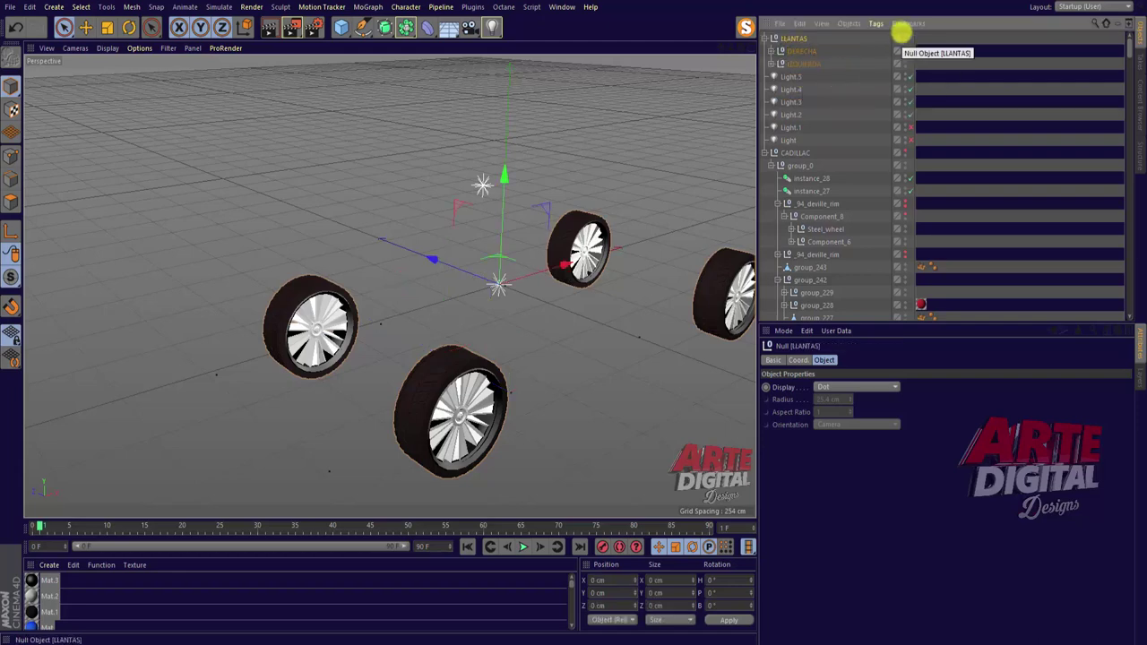
pyautogui.click(773, 39)
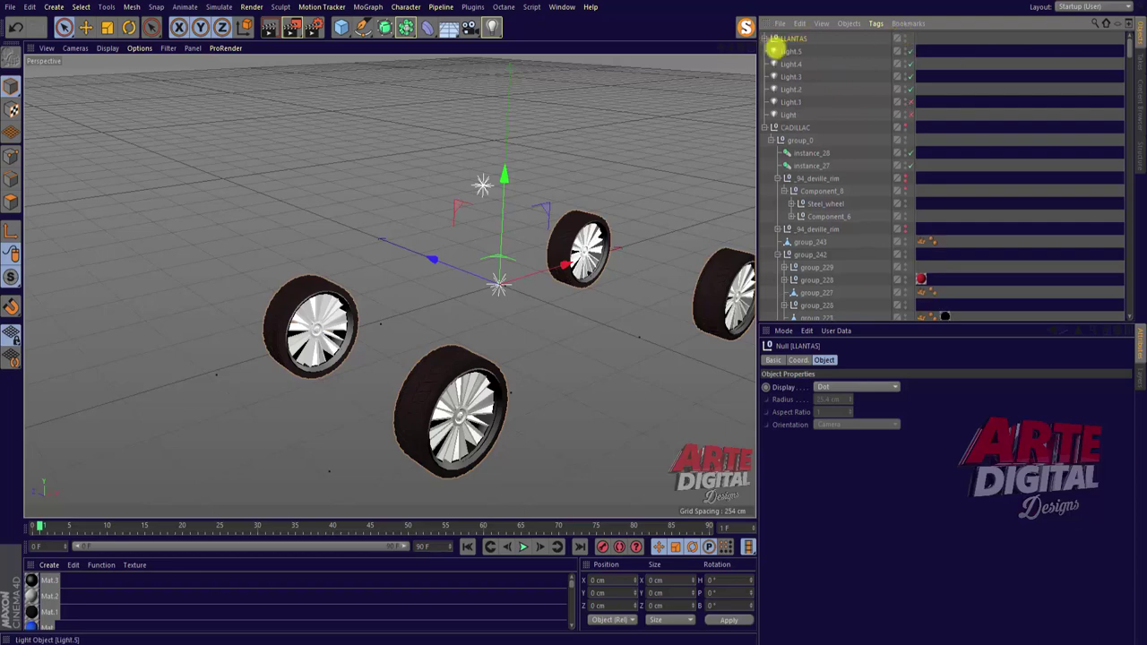
pyautogui.click(794, 127)
pyautogui.click(764, 127)
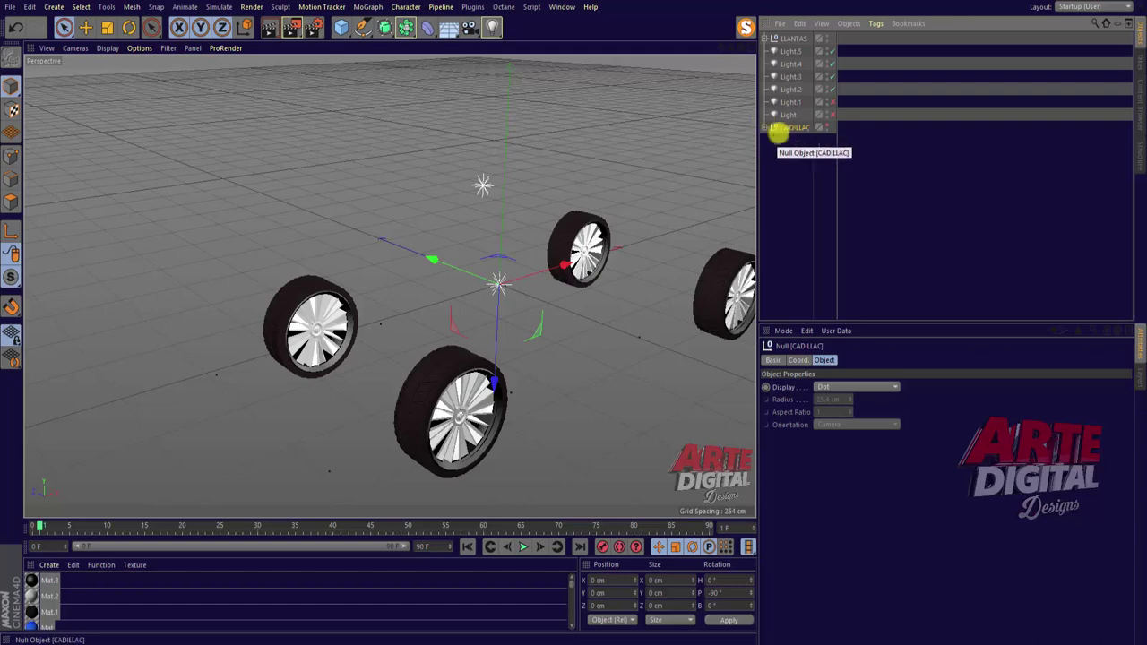
pyautogui.moveTo(796, 127); pyautogui.dragTo(786, 103)
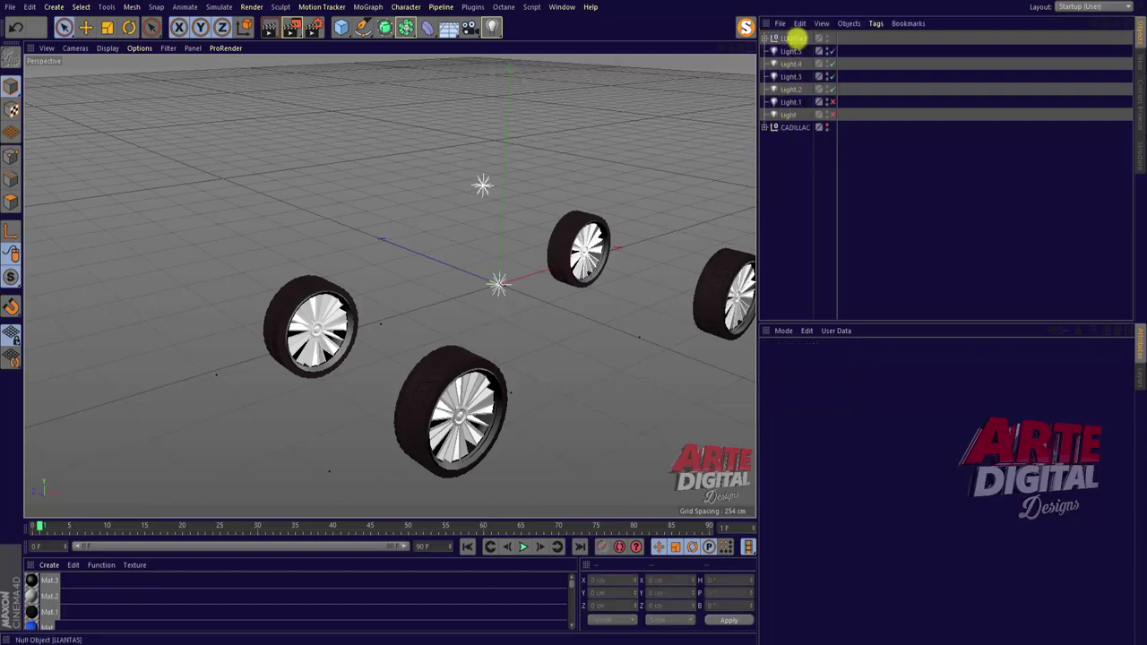
# Add a null named LLANTAS DELANTERAS and move DERECHA FRENTE into it.
pyautogui.moveTo(340, 26); pyautogui.dragTo(382, 44)
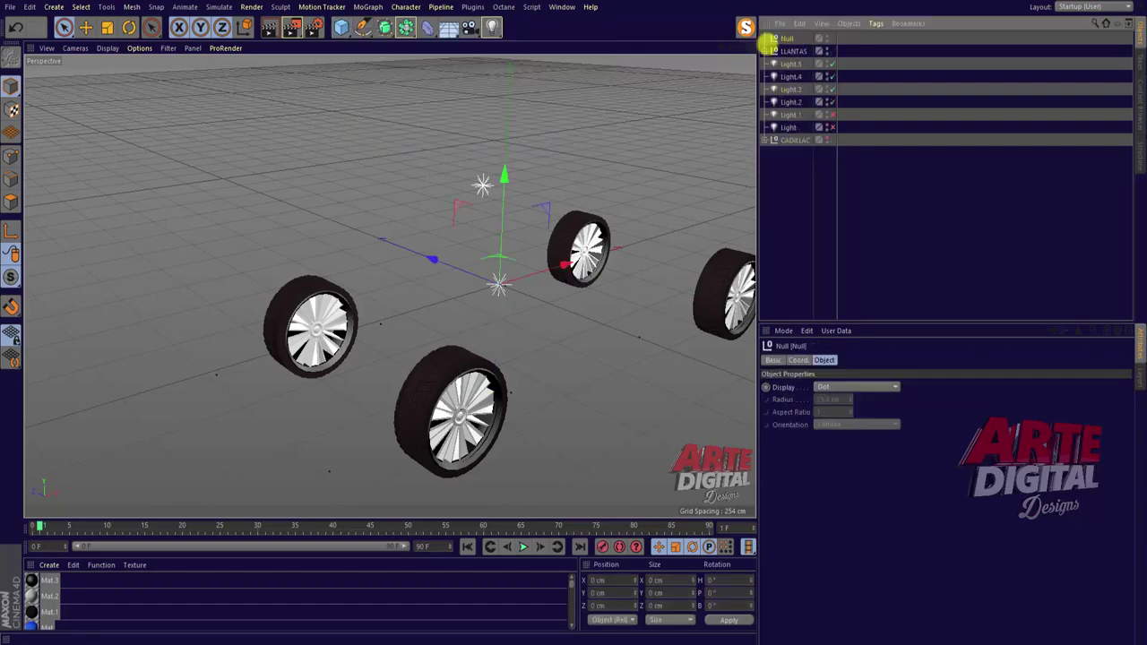
pyautogui.doubleClick(786, 38)
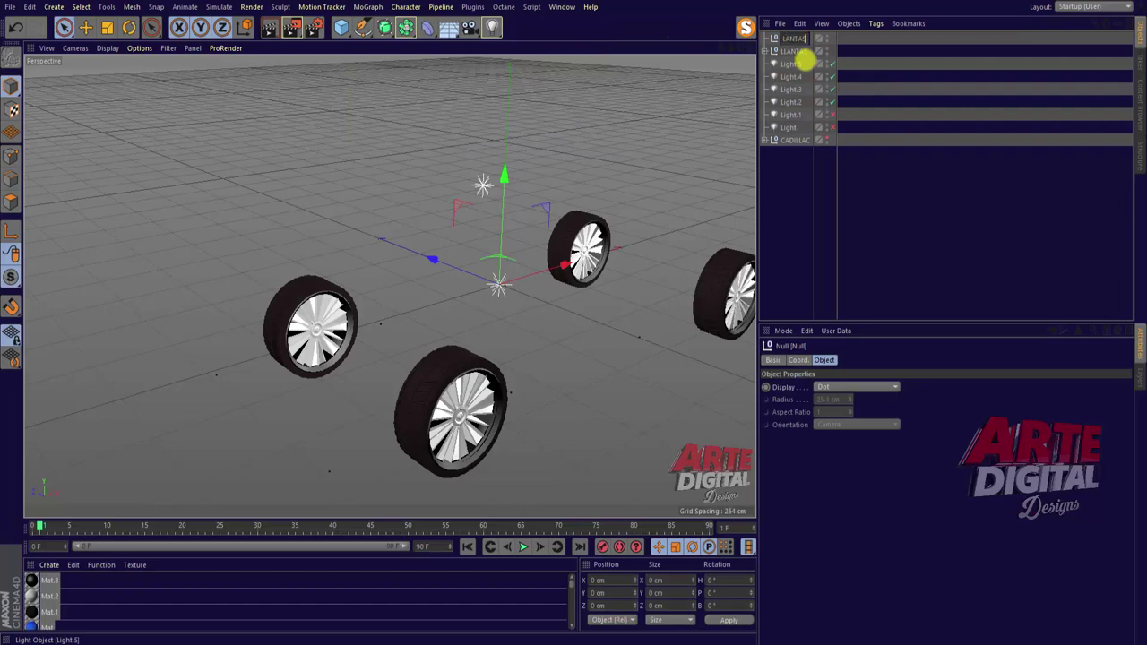
pyautogui.press('Return')
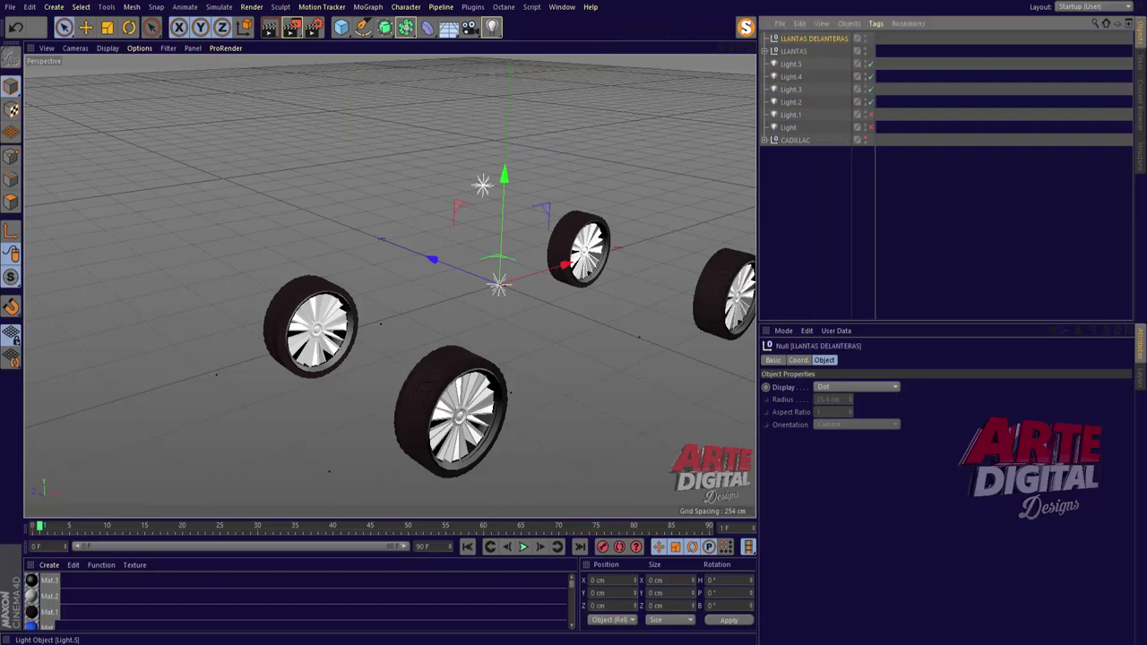
pyautogui.click(766, 51)
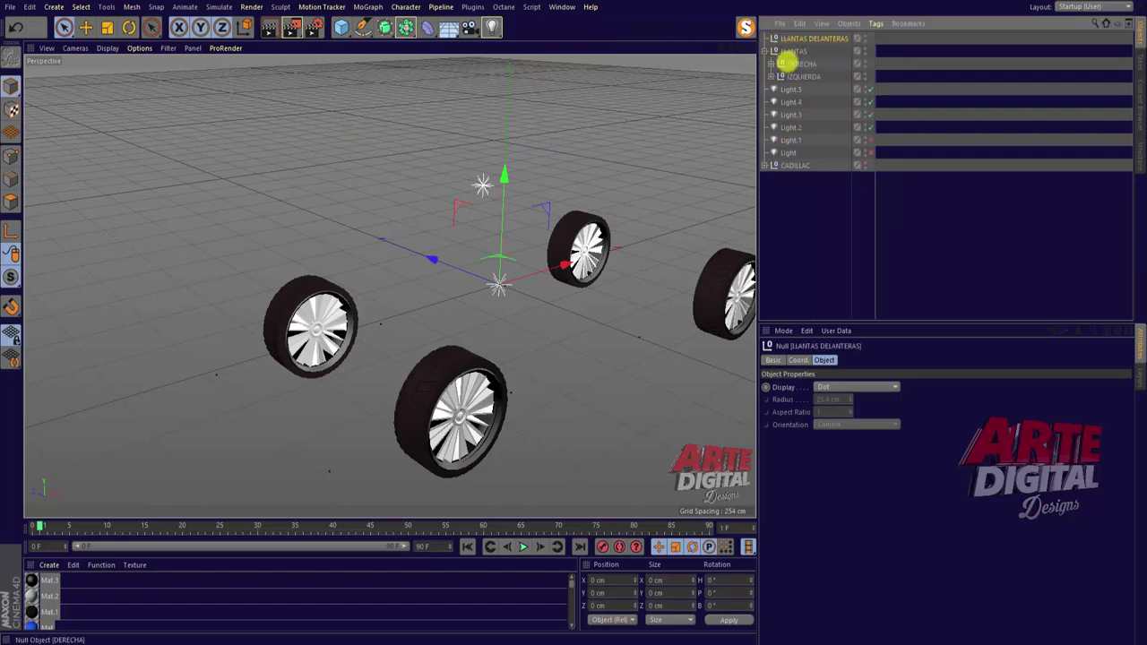
pyautogui.click(771, 64)
pyautogui.click(818, 114)
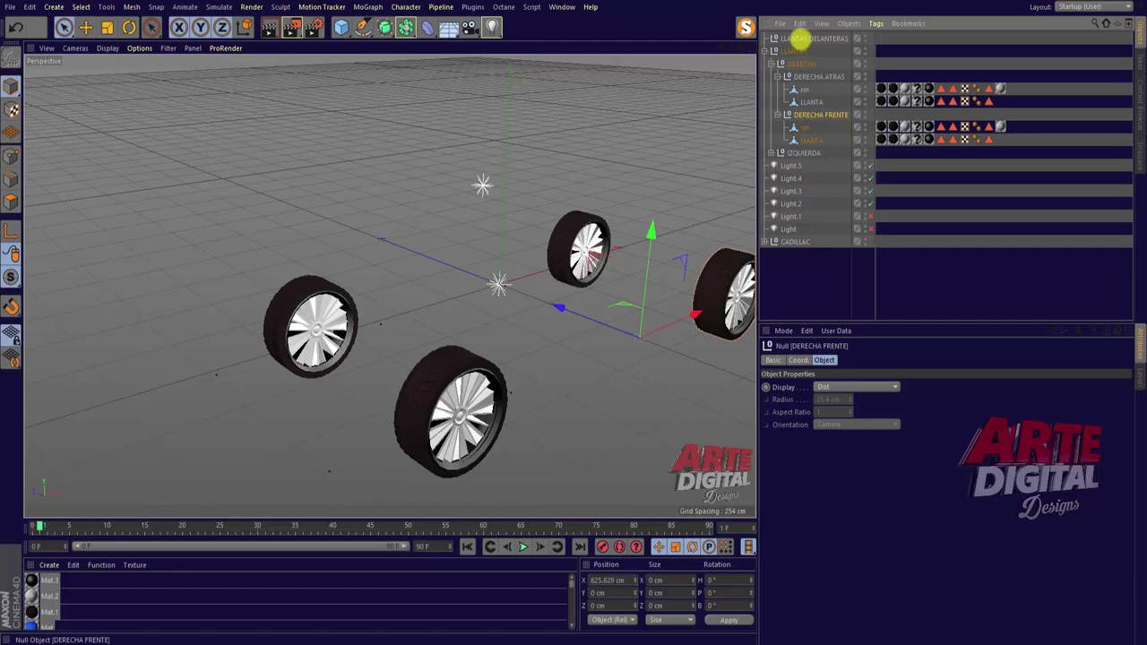
pyautogui.moveTo(801, 38); pyautogui.dragTo(773, 50)
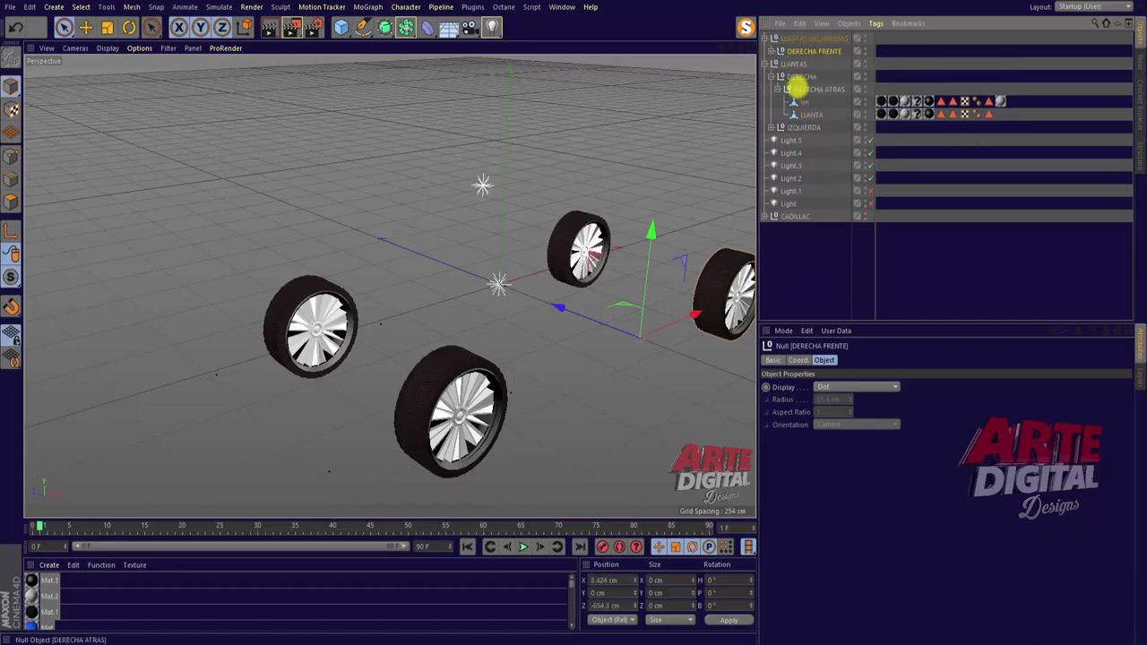
# Move IZQUIERDA FRENTE into LLANTAS DELANTERAS as well and collapse the groups.
pyautogui.click(770, 76)
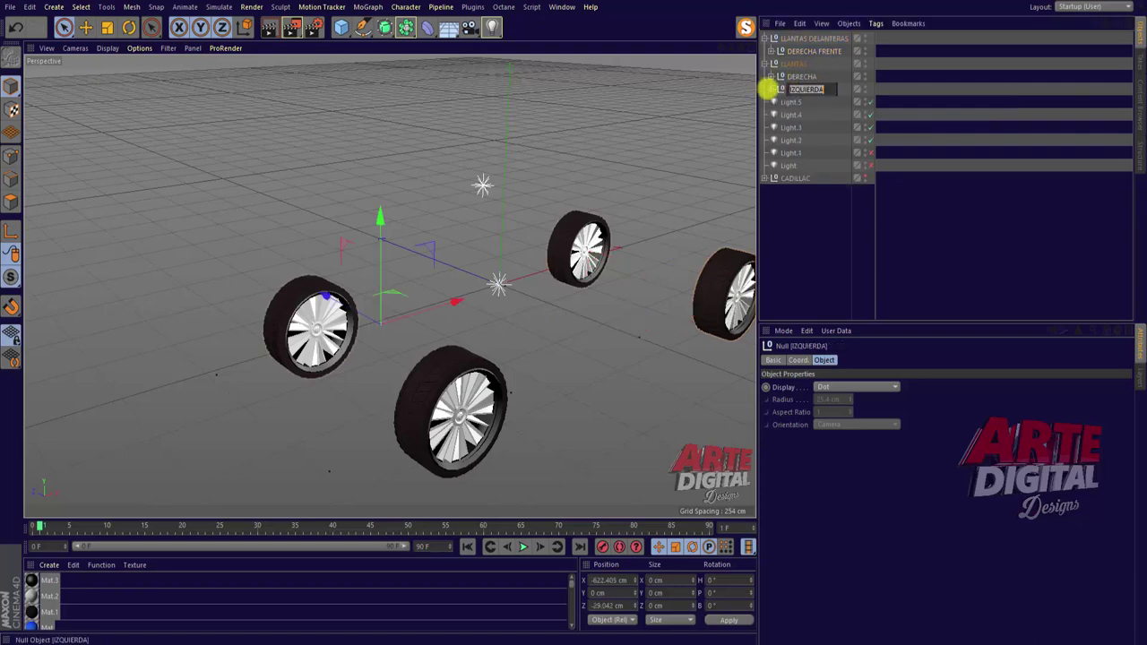
pyautogui.click(781, 89)
pyautogui.click(770, 89)
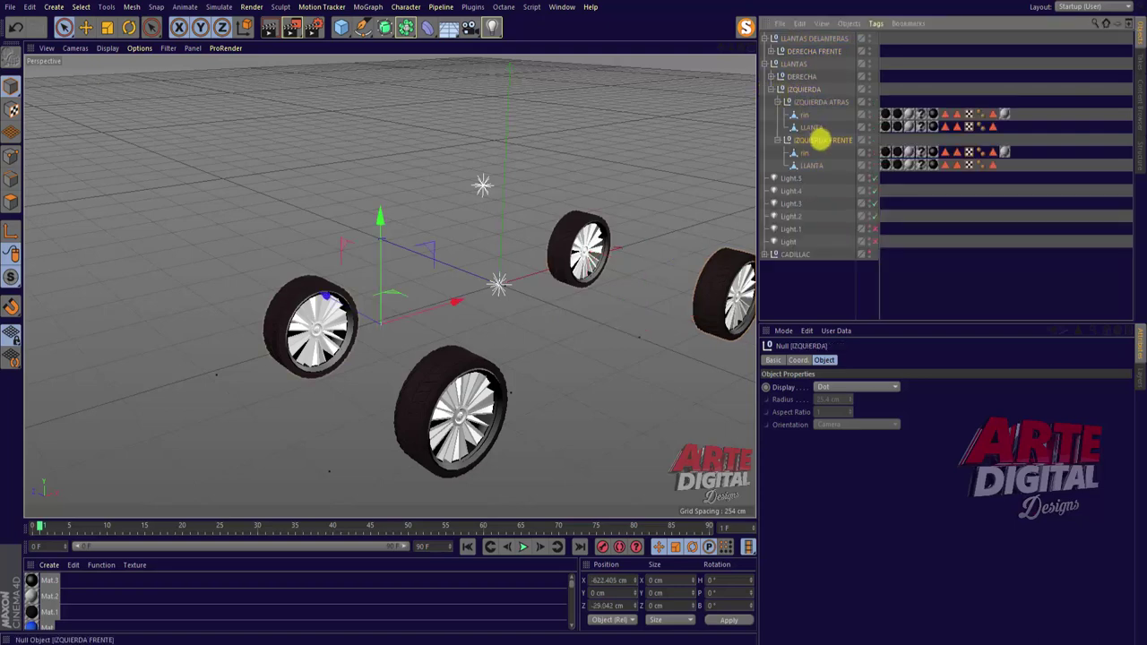
pyautogui.click(815, 139)
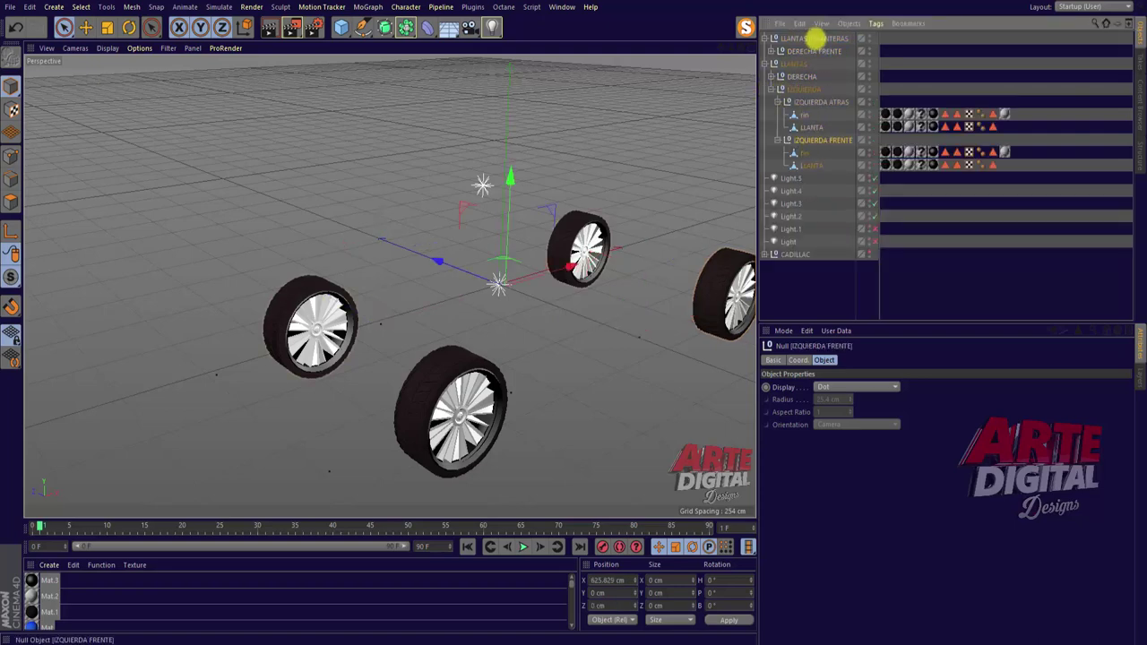
pyautogui.moveTo(815, 37); pyautogui.dragTo(811, 45)
pyautogui.click(771, 52)
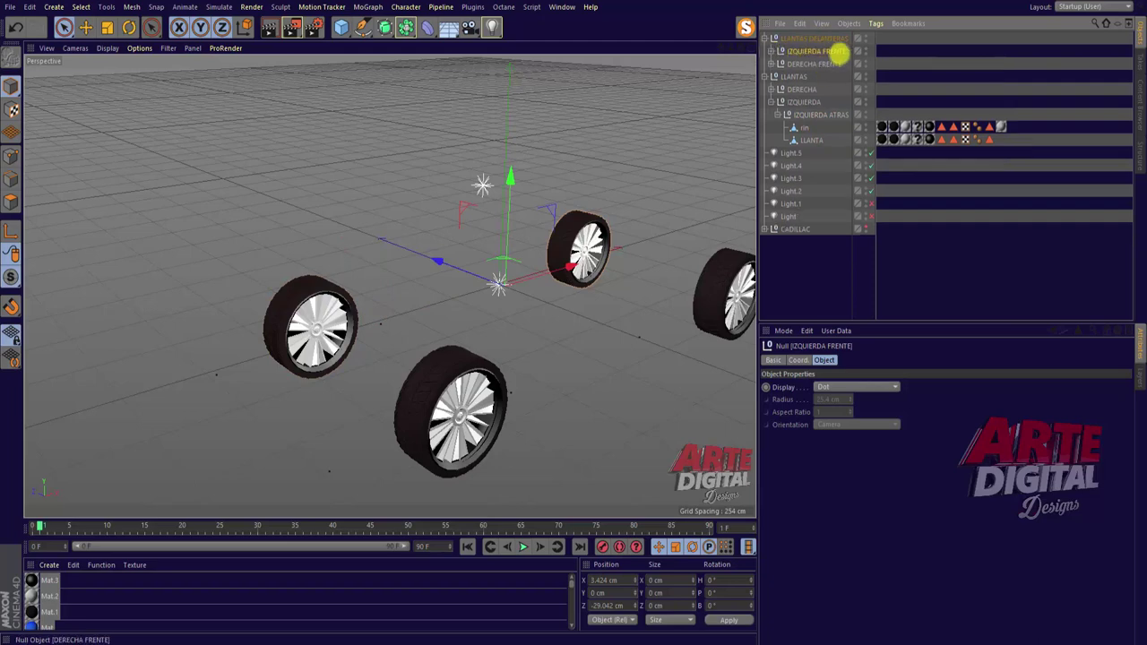
pyautogui.click(769, 39)
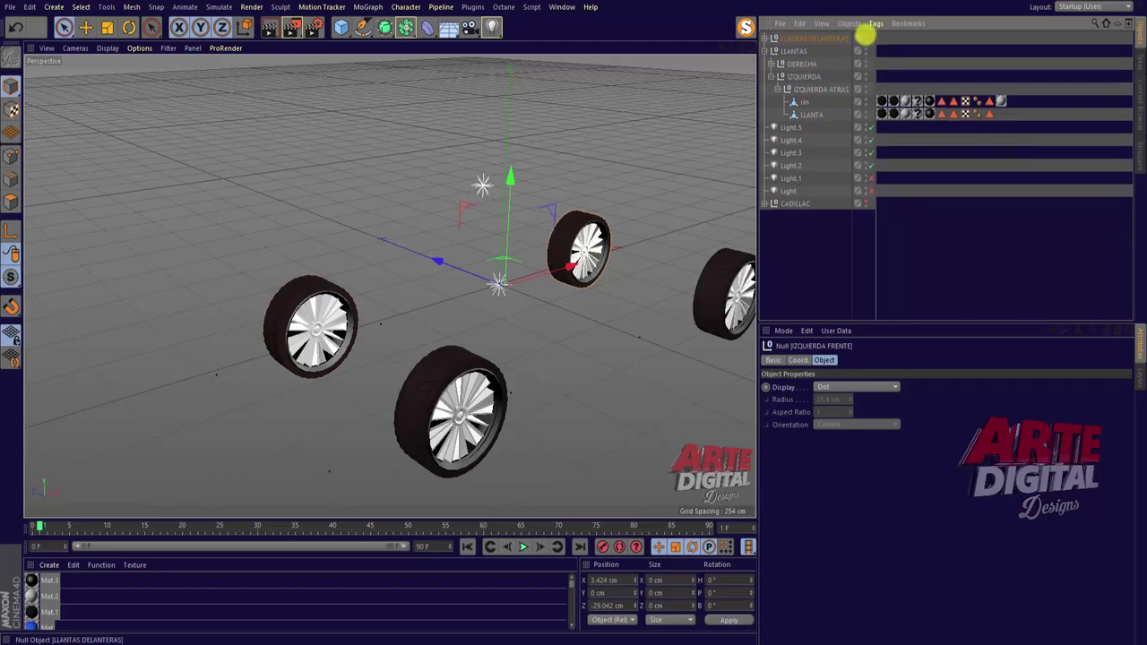
# Show the CADILLAC body to check the front wheels from several angles, then hide it.
pyautogui.click(866, 201)
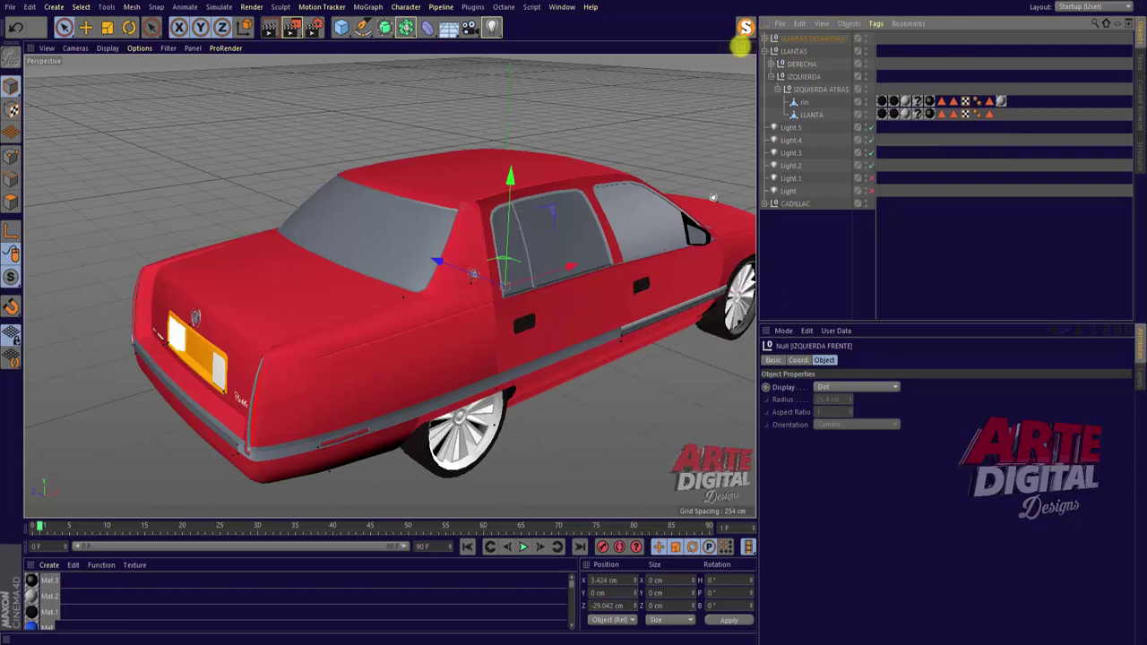
pyautogui.moveTo(740, 46); pyautogui.dragTo(718, 43)
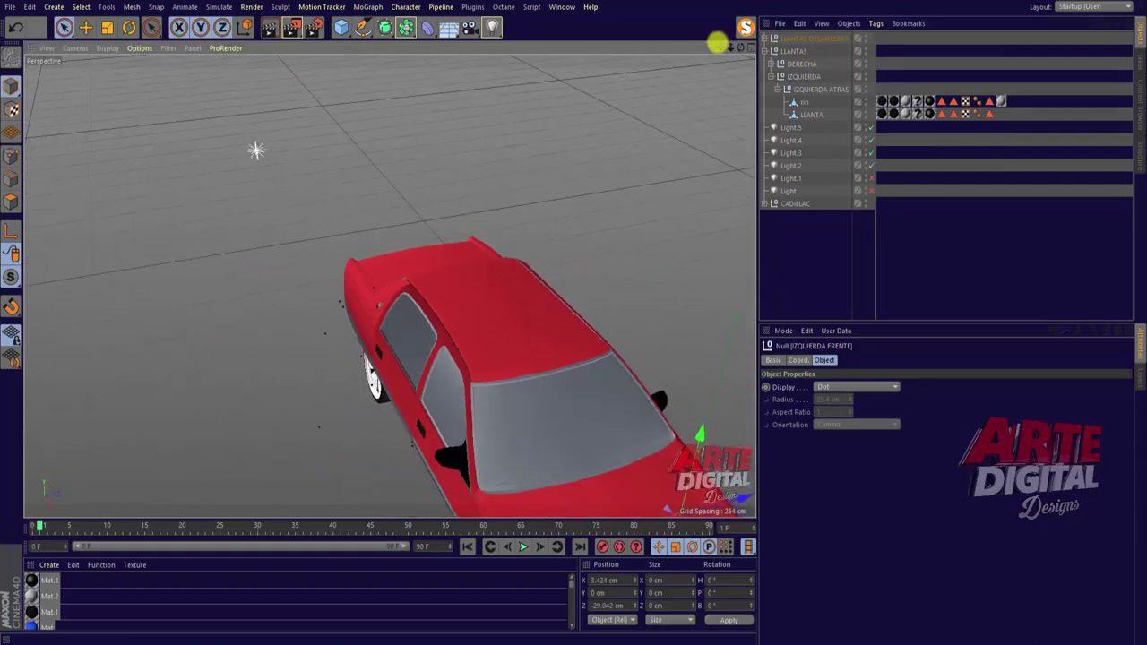
pyautogui.moveTo(718, 43)
pyautogui.mouseDown()
pyautogui.moveTo(574, 314)
pyautogui.moveTo(389, 285)
pyautogui.mouseUp()
pyautogui.moveTo(740, 46); pyautogui.dragTo(389, 285)
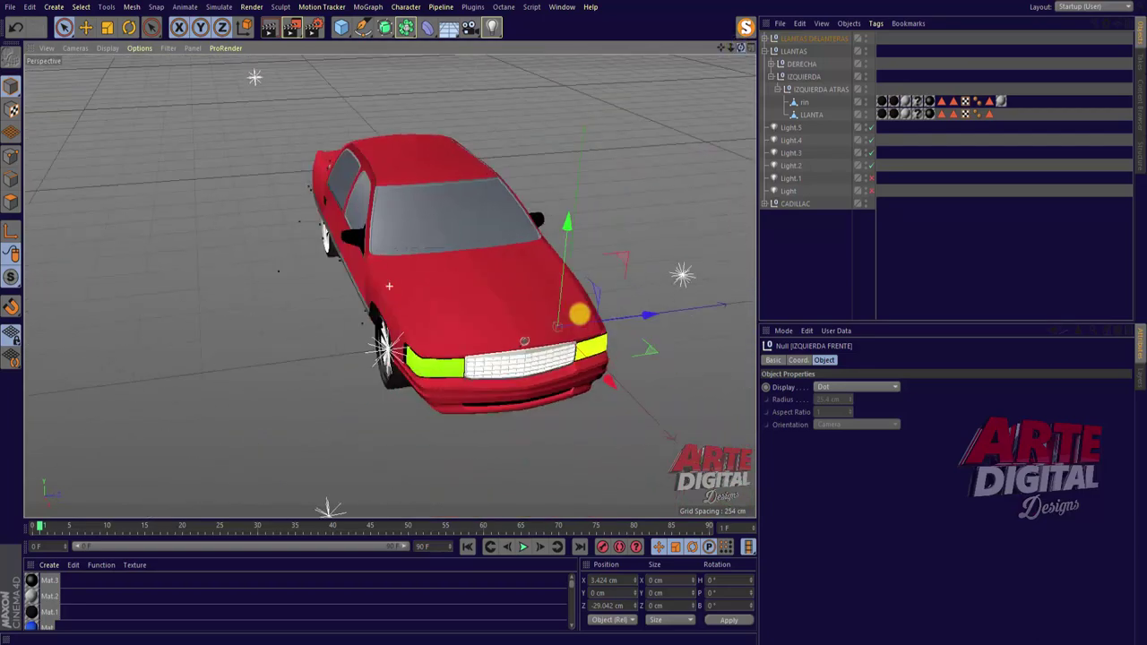
pyautogui.moveTo(578, 314); pyautogui.dragTo(573, 315)
pyautogui.click(859, 200)
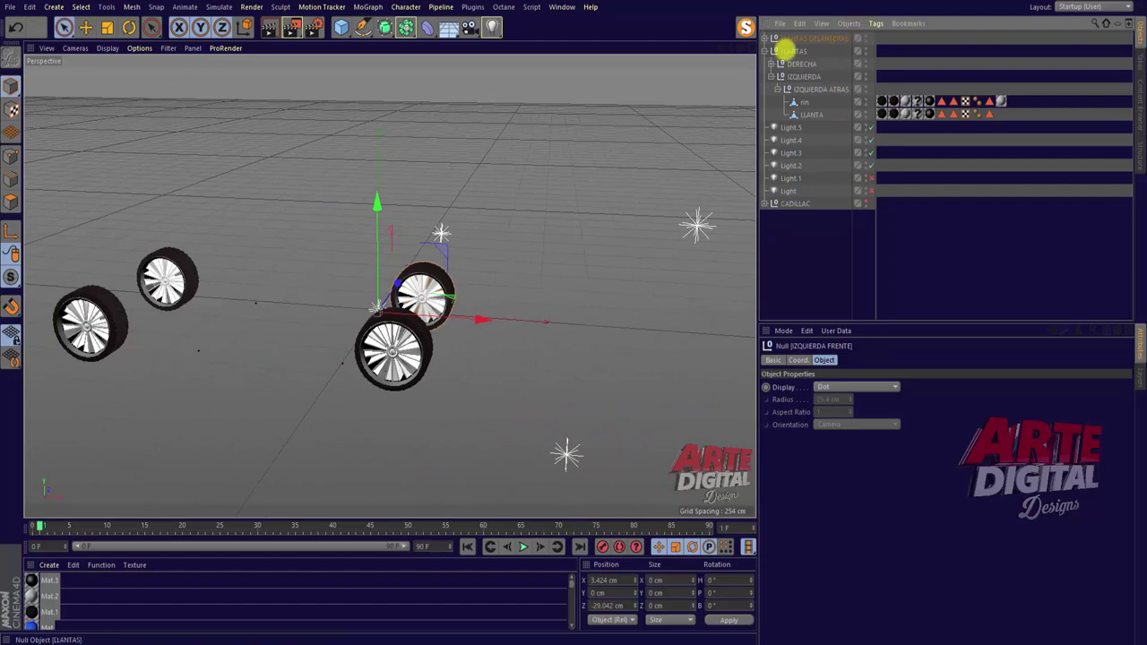
# Add a null named LLANTAS TRASERAS and parent the DERECHA wheel group under it.
pyautogui.click(346, 31)
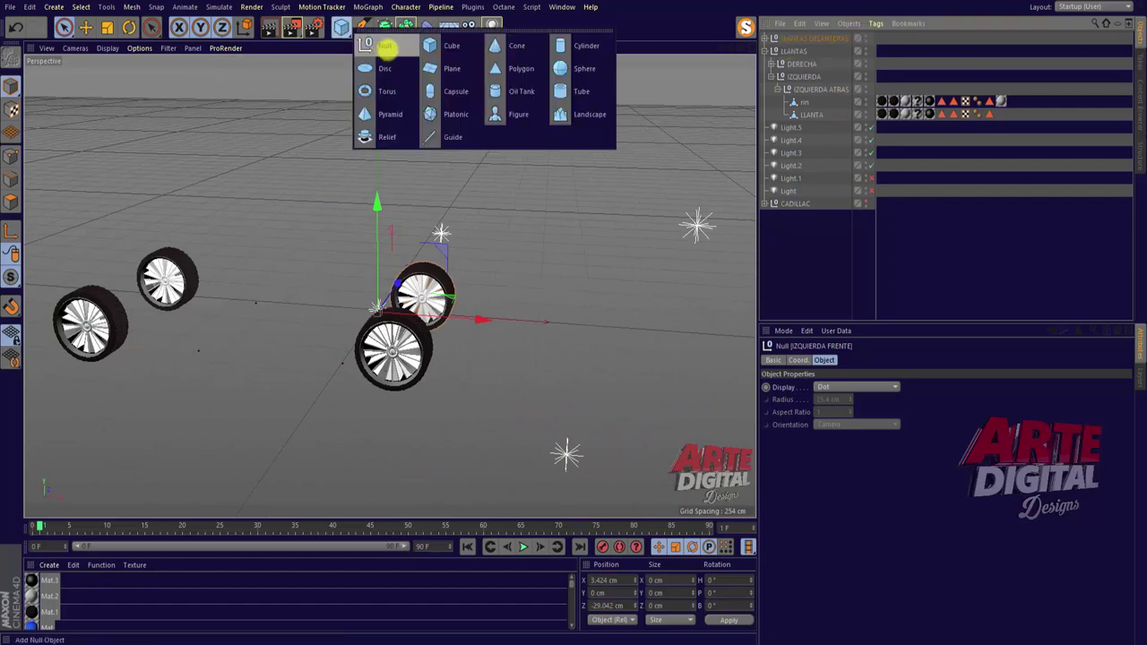
pyautogui.click(384, 47)
pyautogui.doubleClick(787, 38)
pyautogui.write('LLANTAS')
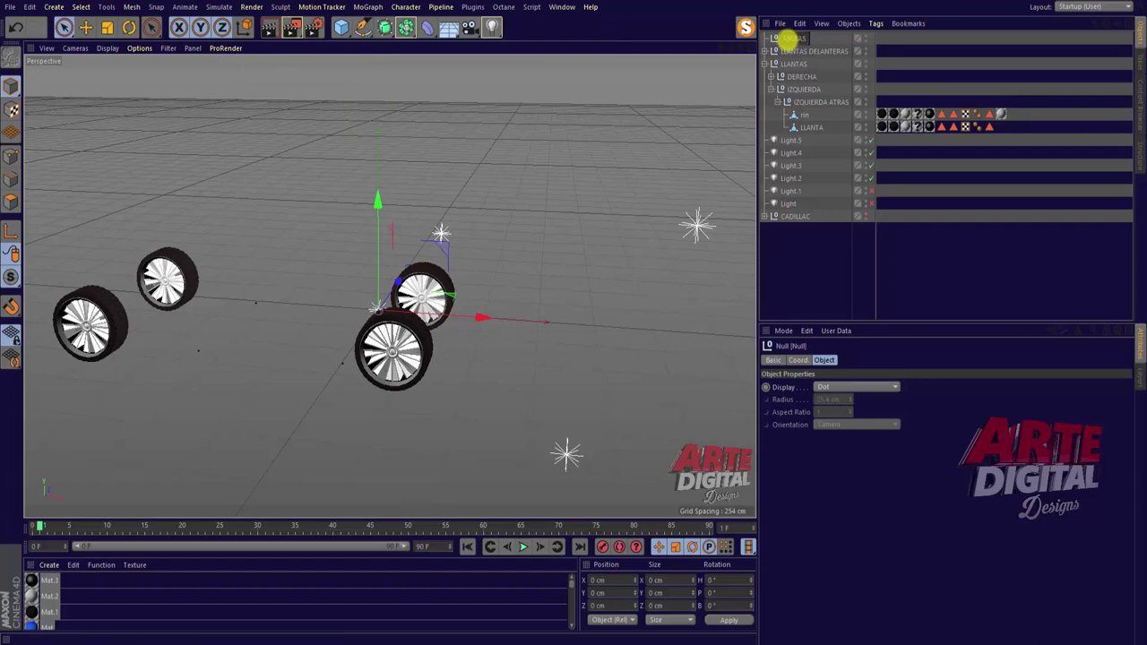
pyautogui.press('Return')
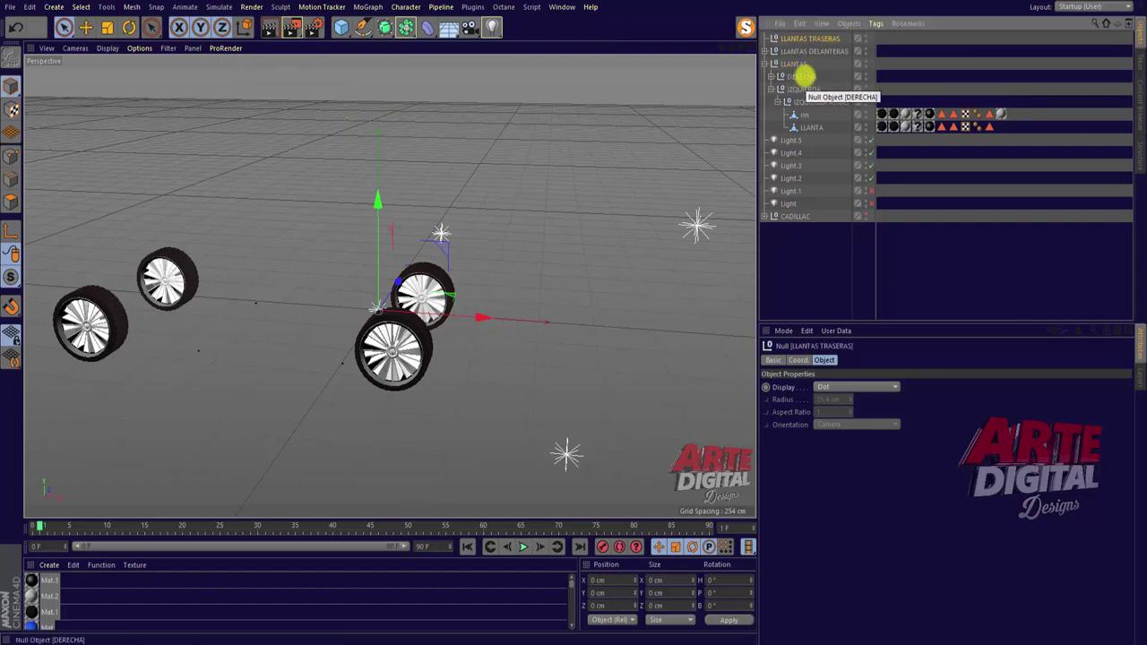
pyautogui.click(802, 77)
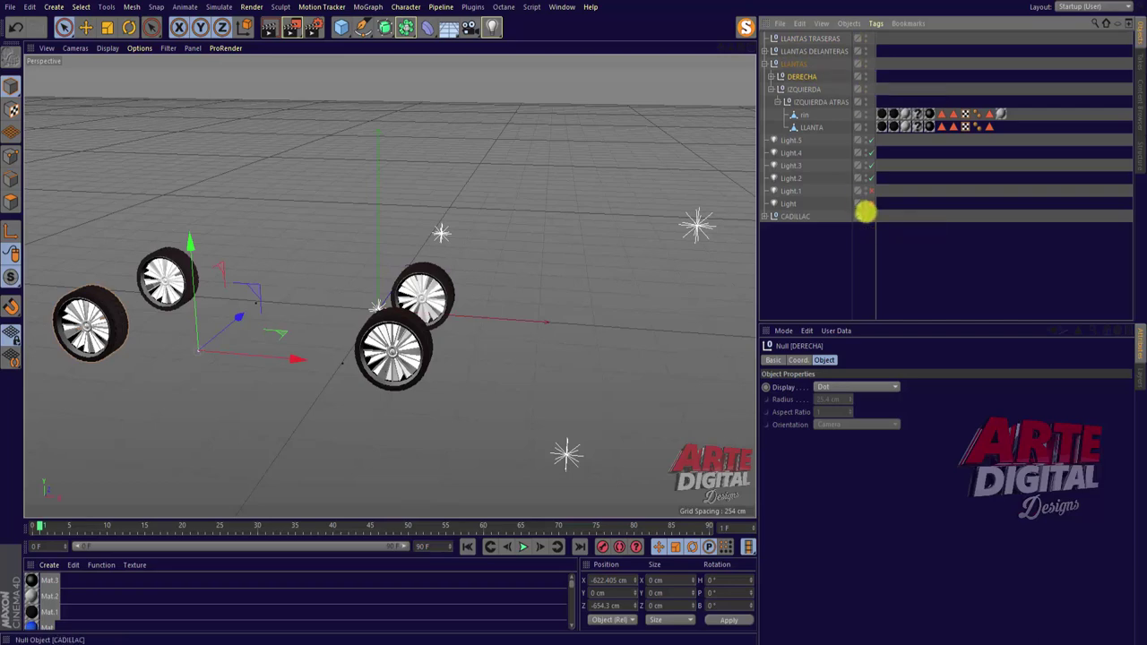
pyautogui.click(865, 214)
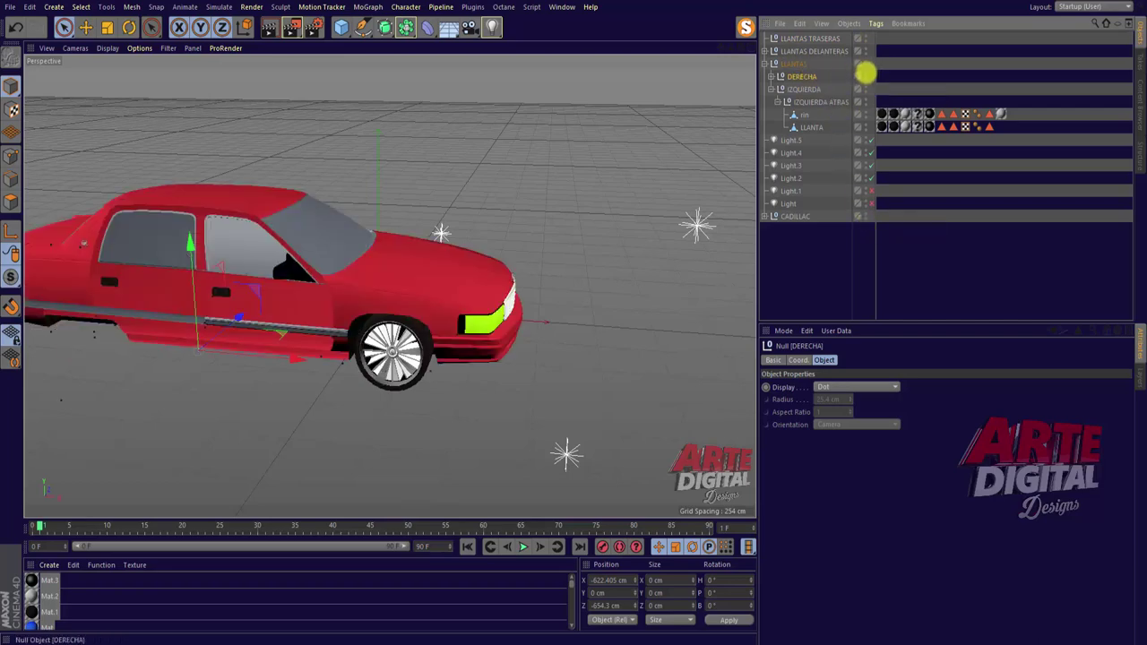
pyautogui.moveTo(737, 48); pyautogui.dragTo(573, 314)
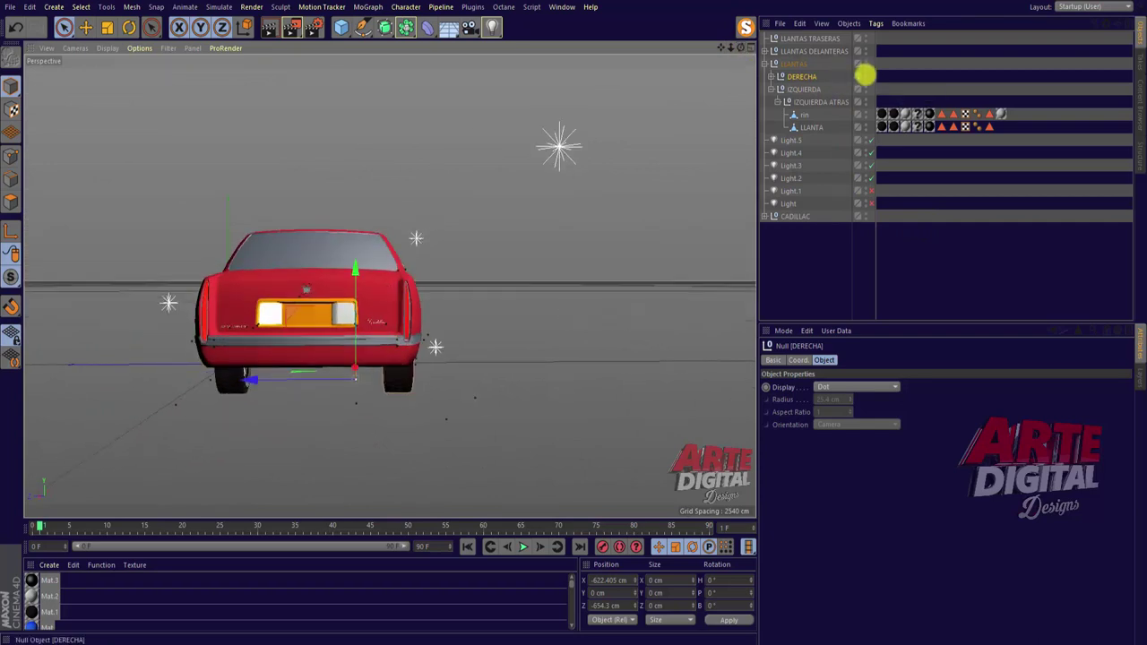
pyautogui.moveTo(741, 46)
pyautogui.mouseDown()
pyautogui.moveTo(573, 315)
pyautogui.moveTo(743, 46)
pyautogui.mouseUp()
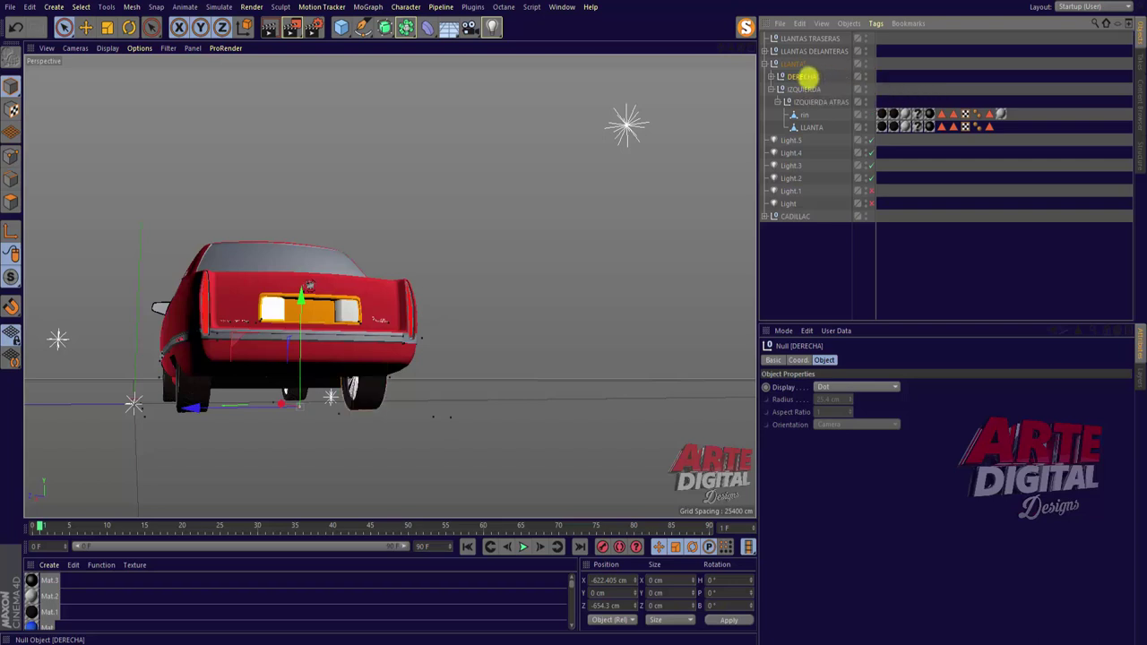
pyautogui.moveTo(817, 38); pyautogui.dragTo(817, 40)
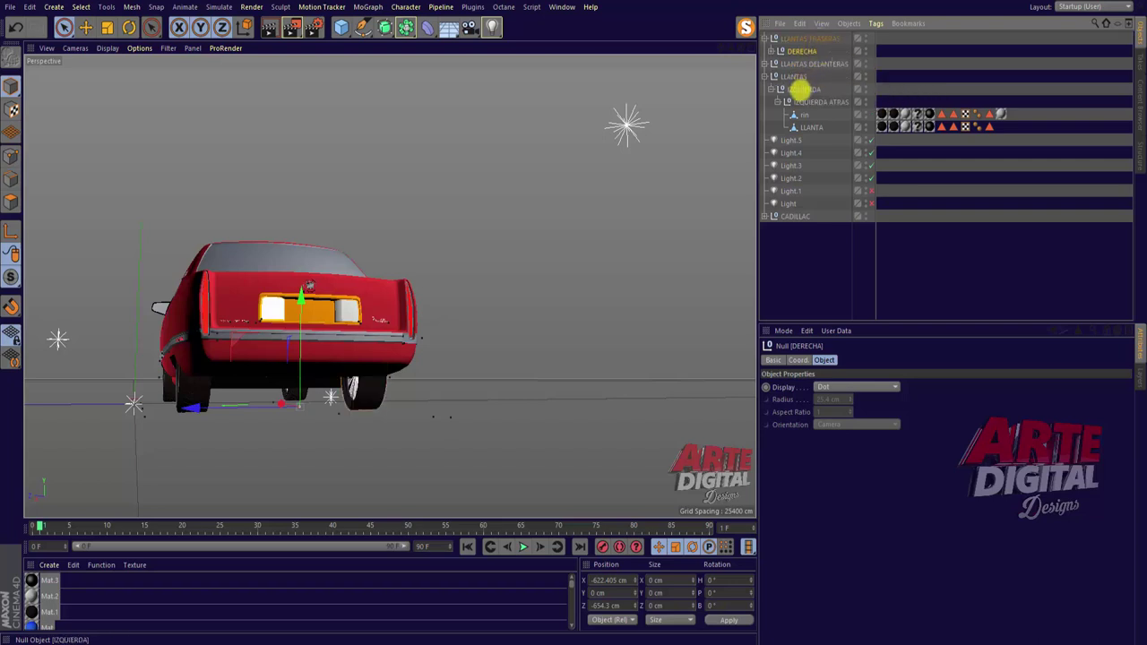
# Parent IZQUIERDA under LLANTAS TRASERAS too and make the front wheels visible.
pyautogui.click(802, 90)
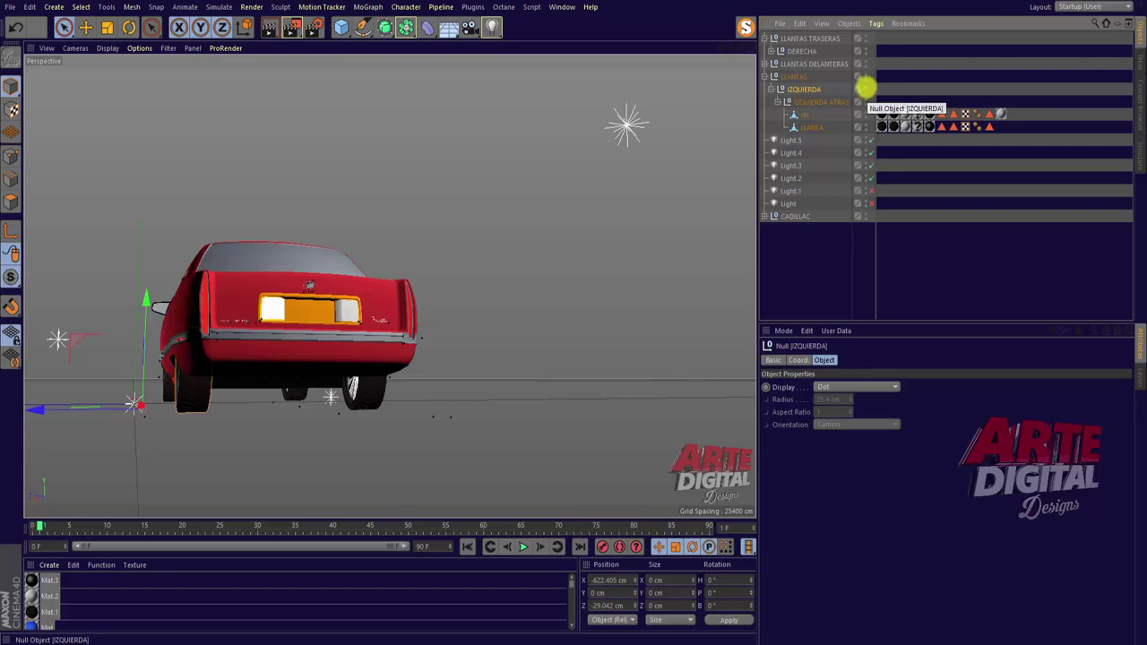
pyautogui.click(772, 90)
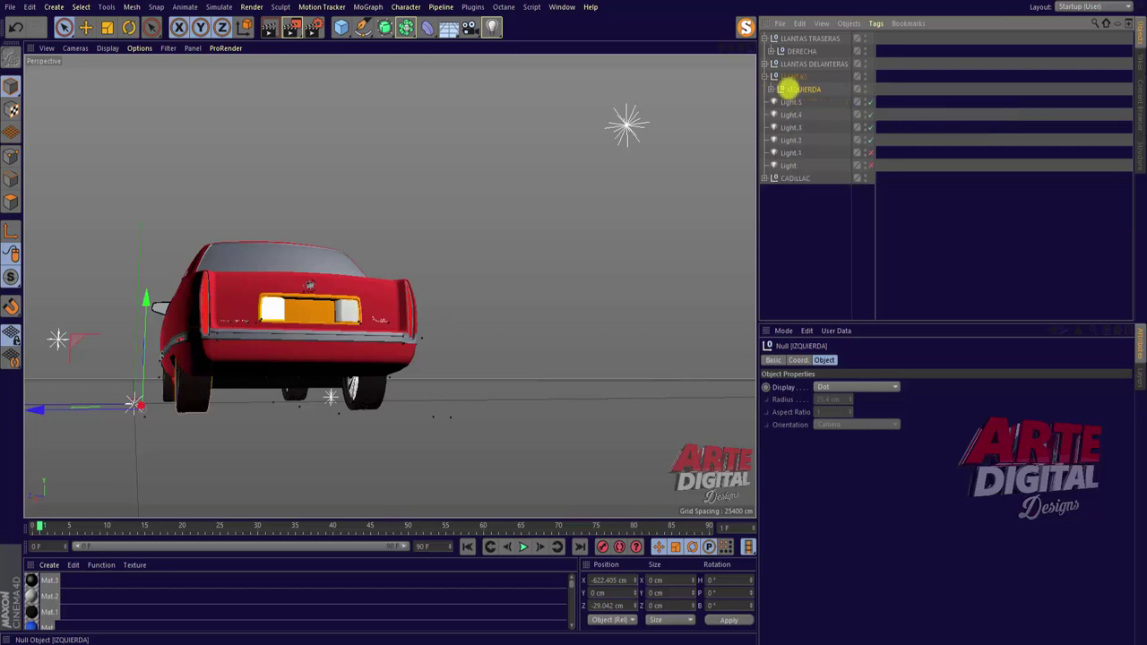
pyautogui.moveTo(804, 39); pyautogui.dragTo(803, 51)
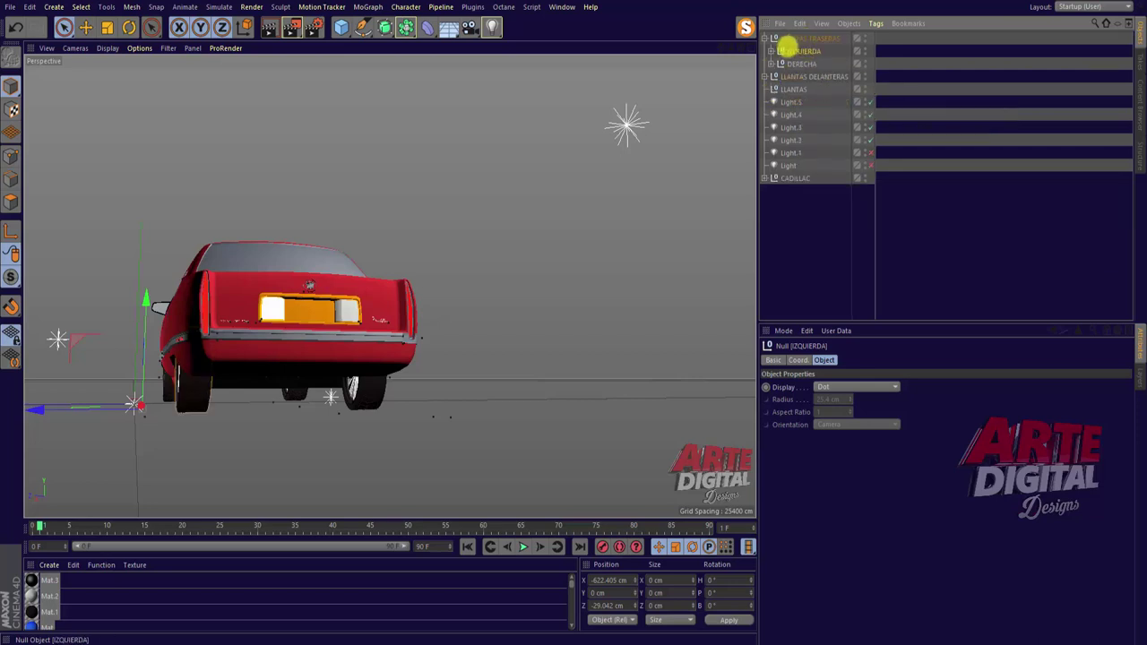
pyautogui.click(774, 39)
pyautogui.click(825, 39)
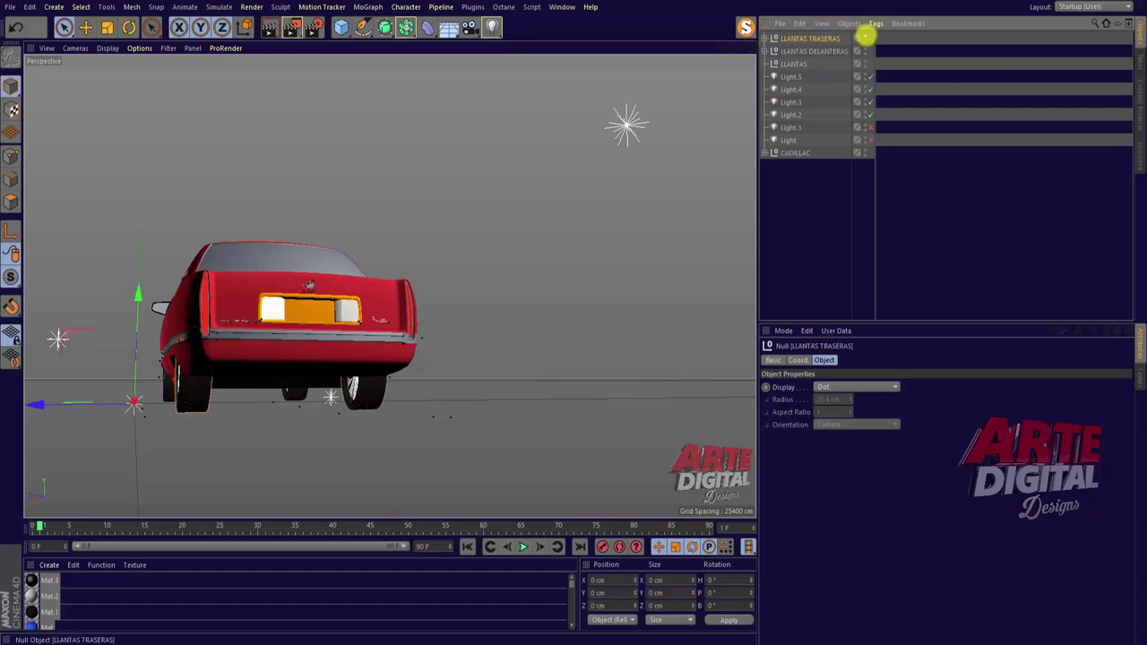
pyautogui.click(851, 52)
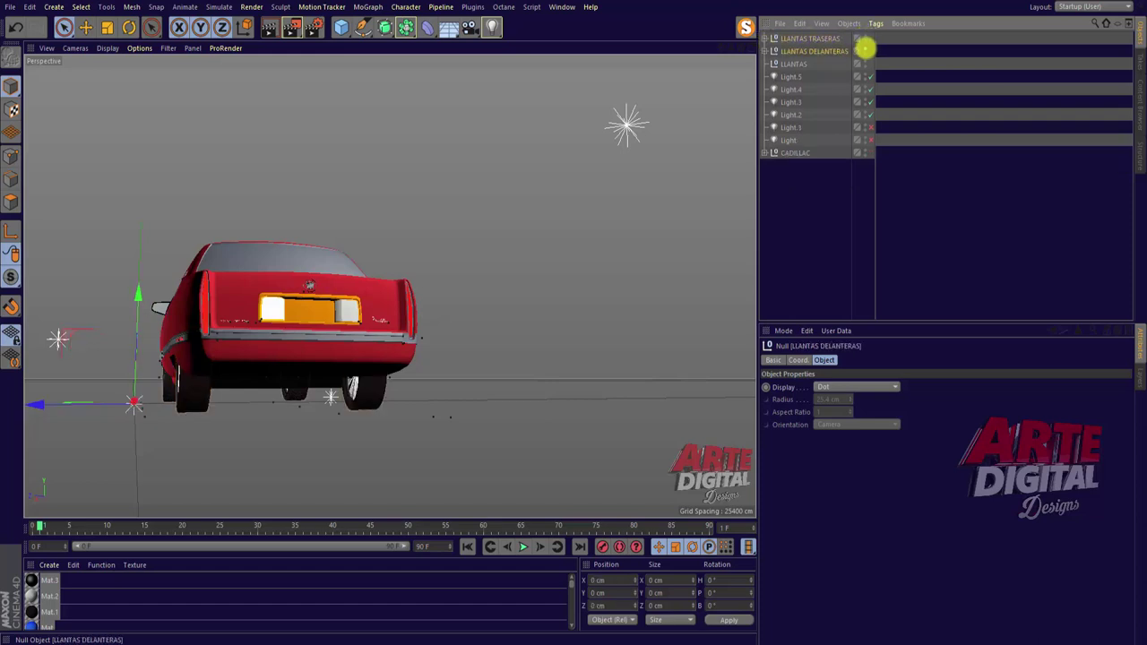
pyautogui.click(865, 50)
pyautogui.moveTo(742, 49); pyautogui.dragTo(574, 312)
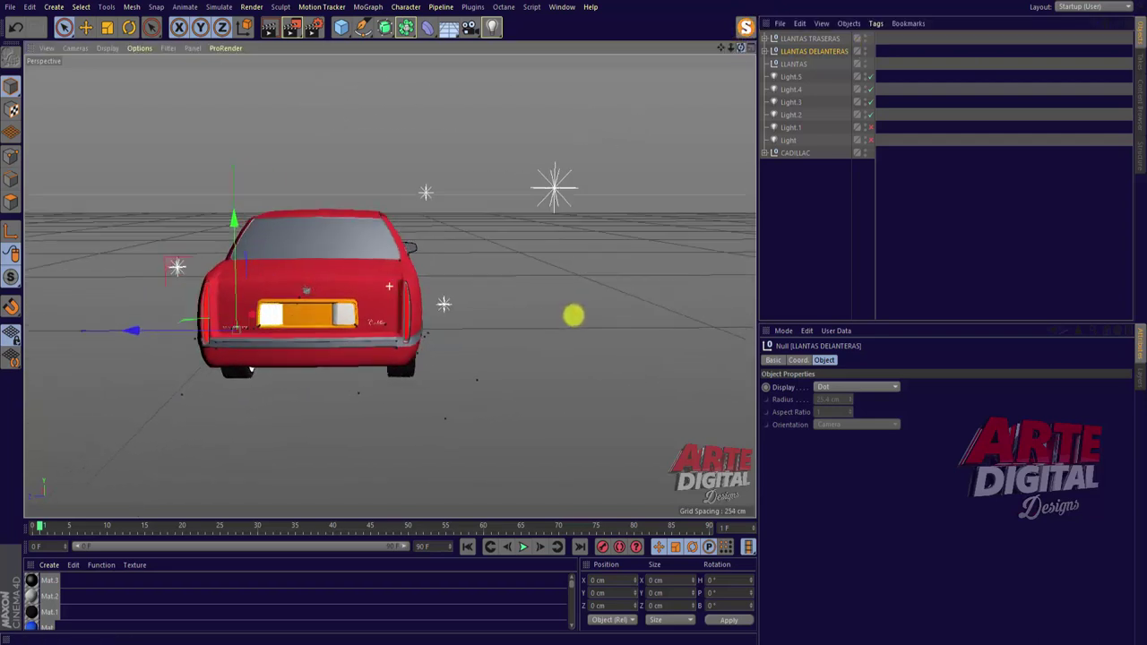
# Hide the Cadillac body and toggle the front and rear wheel groups to verify them.
pyautogui.click(865, 153)
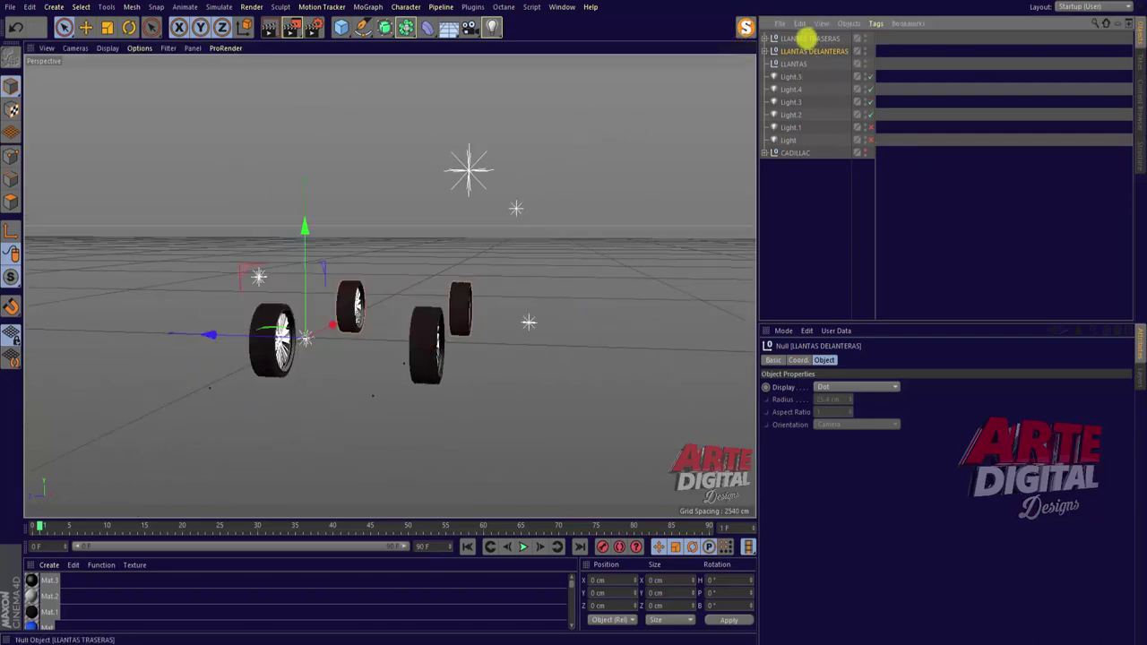
pyautogui.moveTo(742, 47)
pyautogui.mouseDown()
pyautogui.moveTo(355, 195)
pyautogui.moveTo(637, 147)
pyautogui.mouseUp()
pyautogui.click(811, 40)
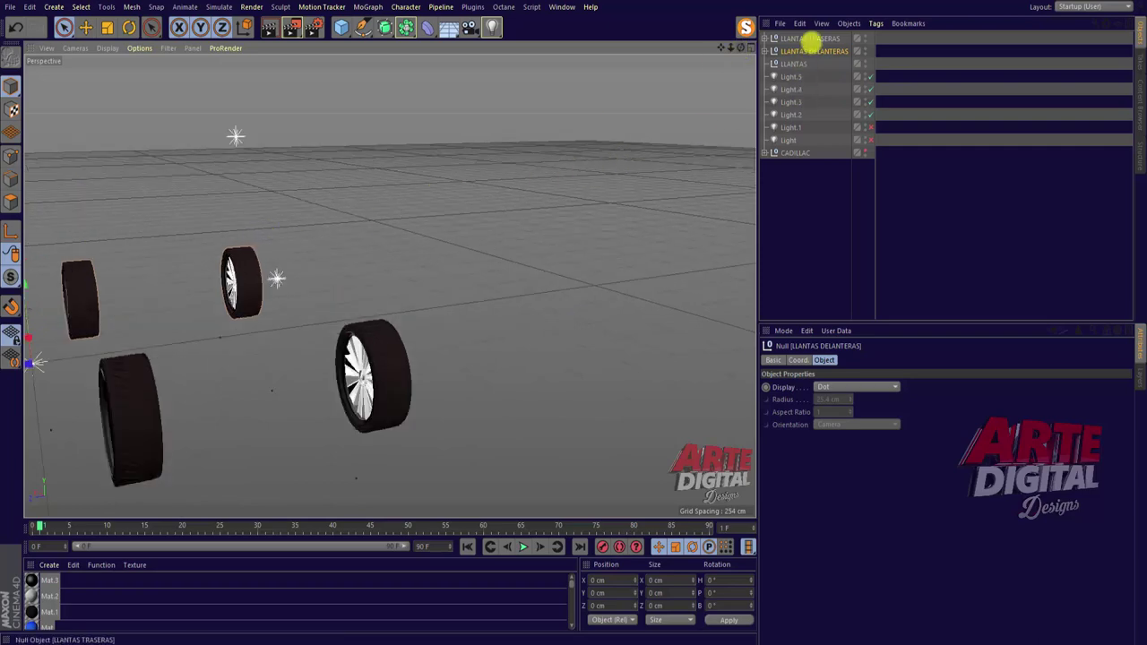
pyautogui.click(865, 37)
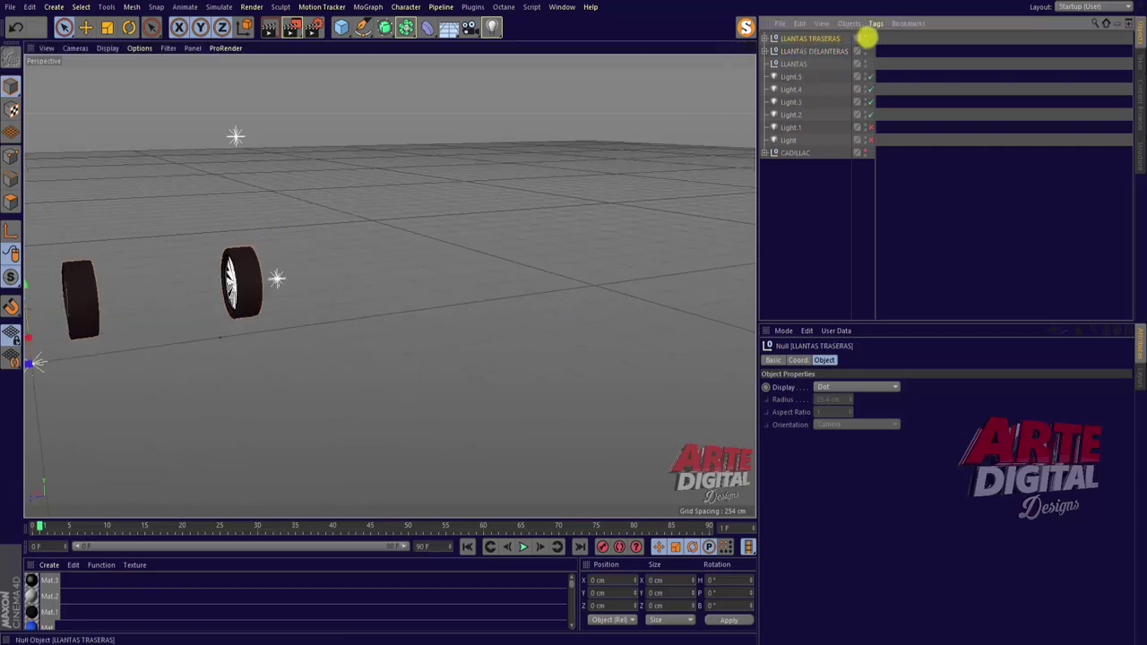
pyautogui.click(865, 50)
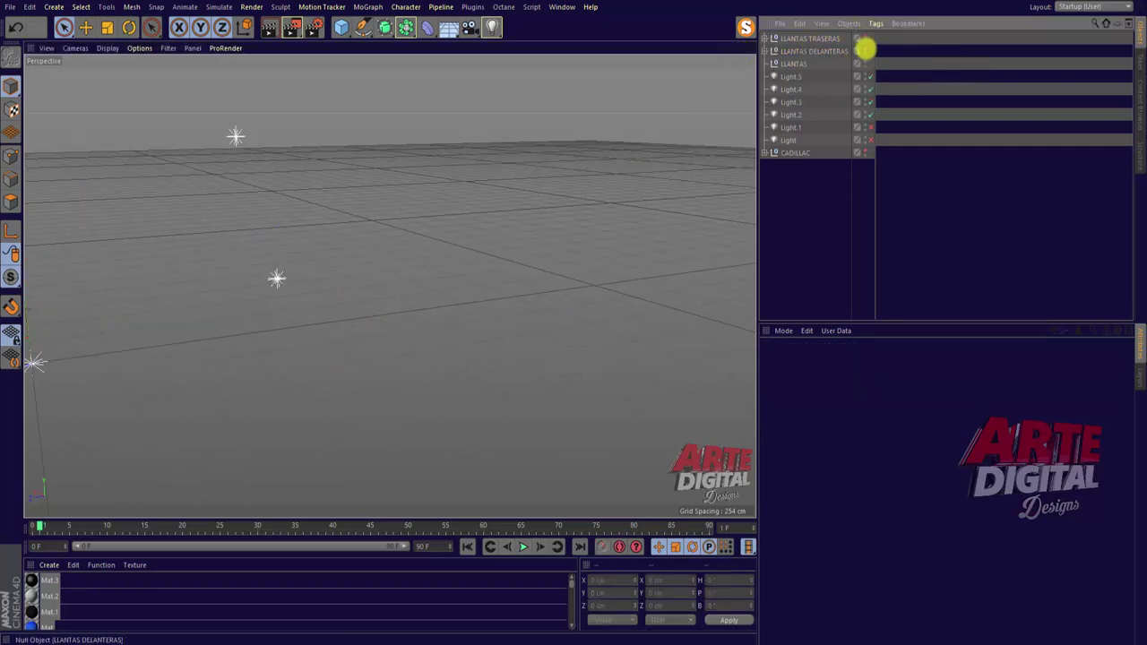
pyautogui.click(865, 51)
pyautogui.click(865, 37)
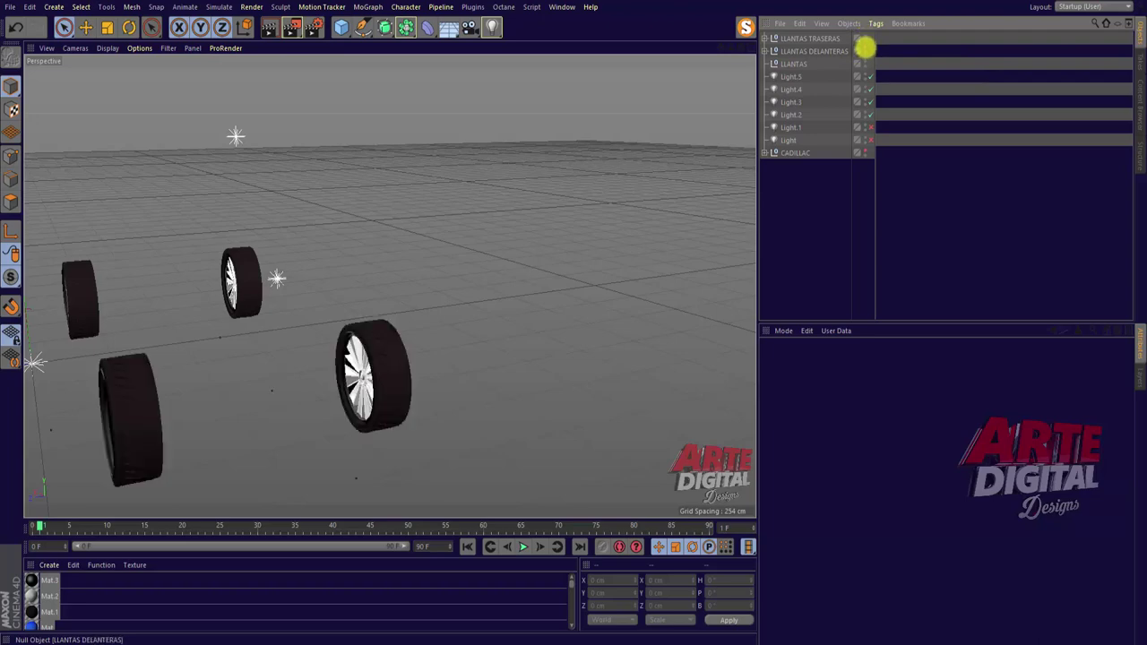
pyautogui.moveTo(742, 46); pyautogui.dragTo(745, 45)
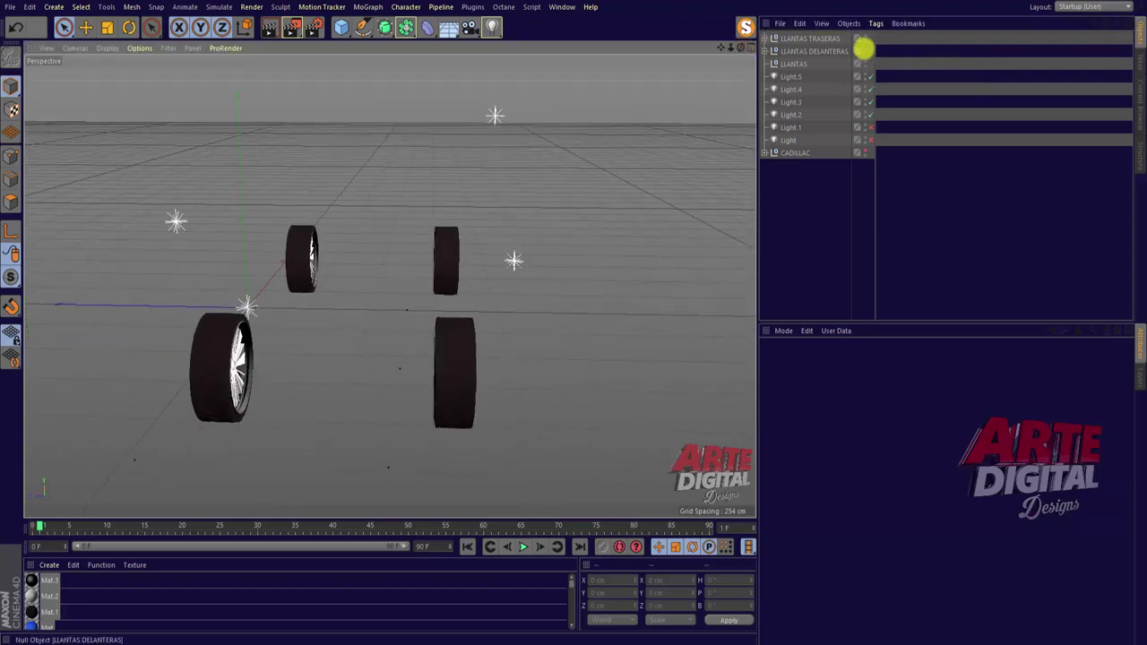
pyautogui.click(864, 150)
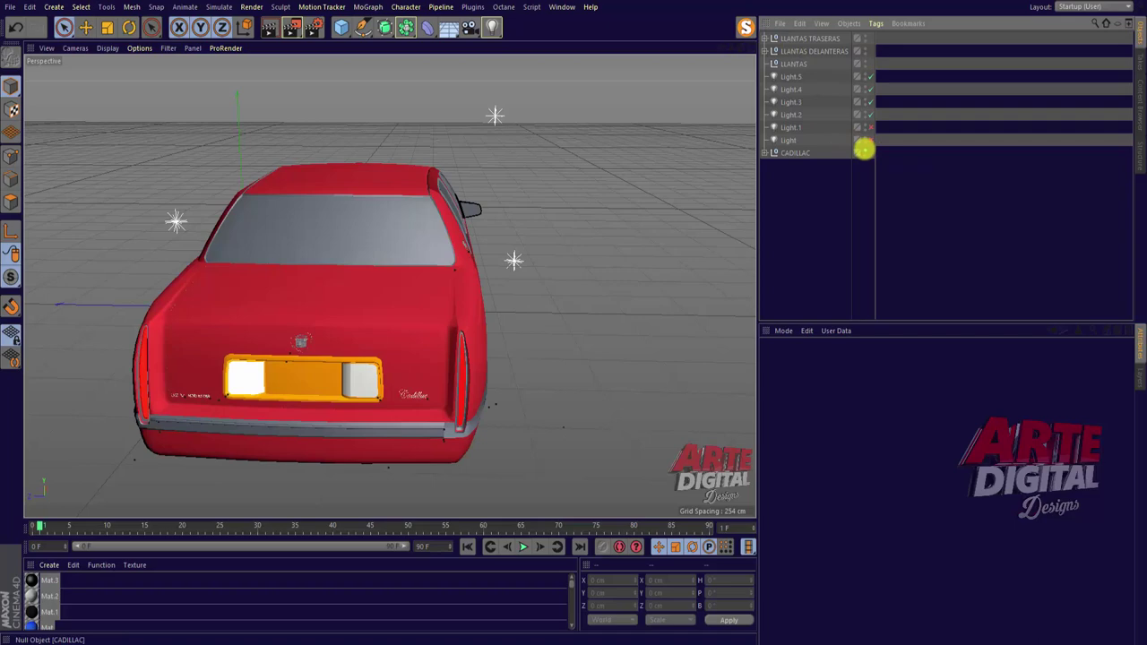
pyautogui.click(864, 150)
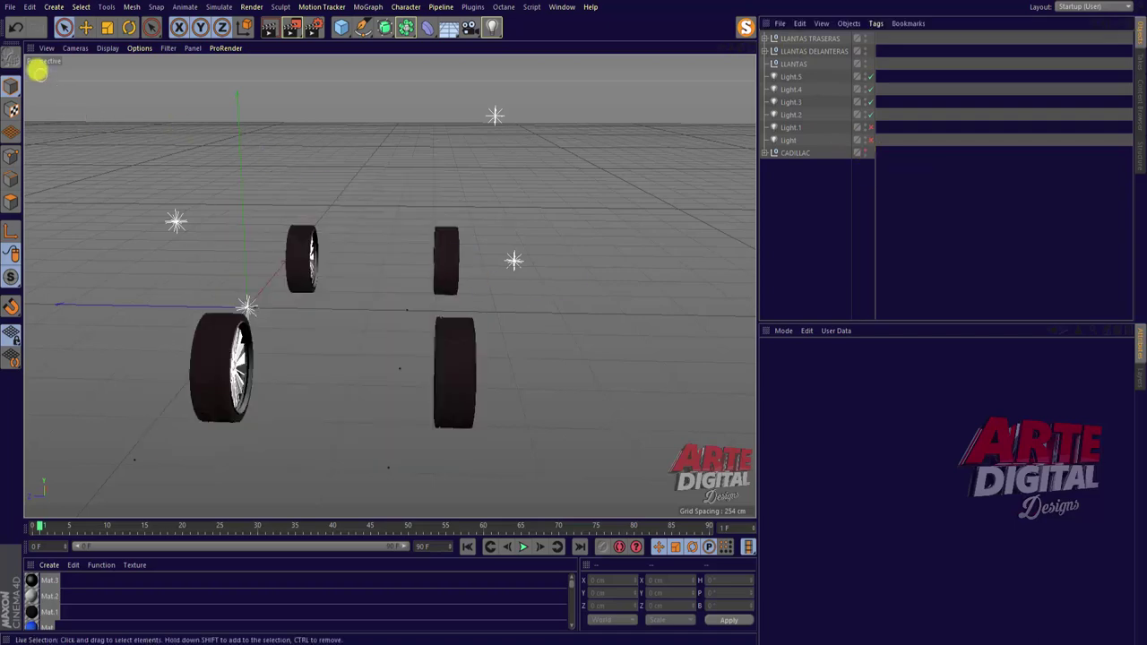
pyautogui.click(10, 6)
# Save the scene as CADILLAC ANIMADO and show the Cadillac body again.
pyautogui.click(34, 122)
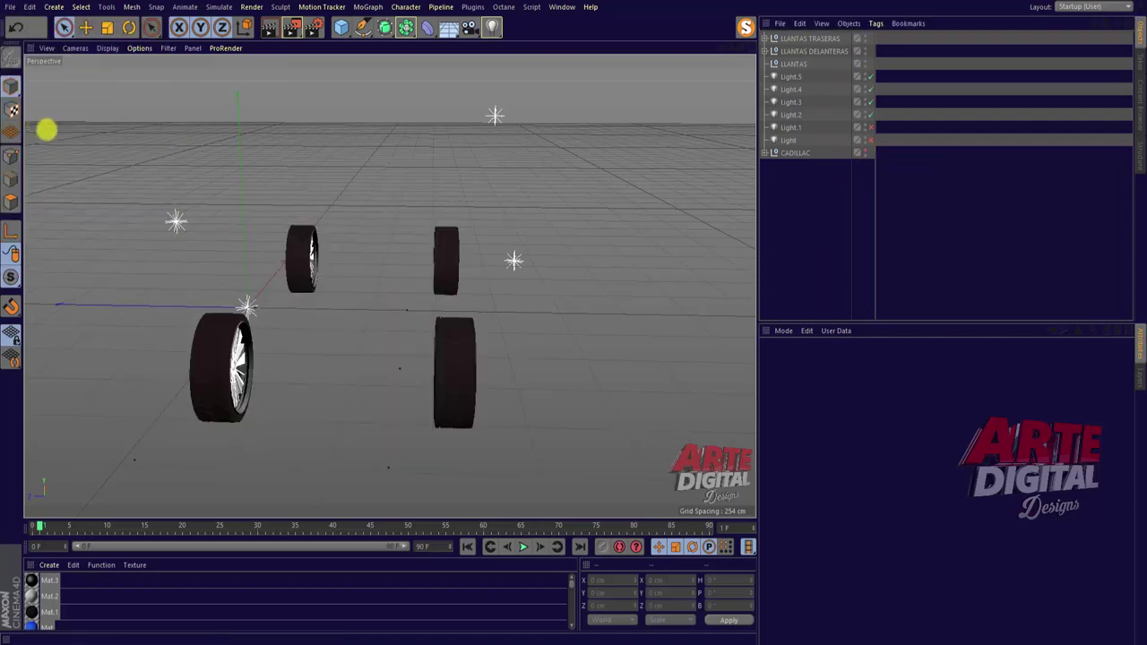
pyautogui.write('CADILLAC ANIMACI')
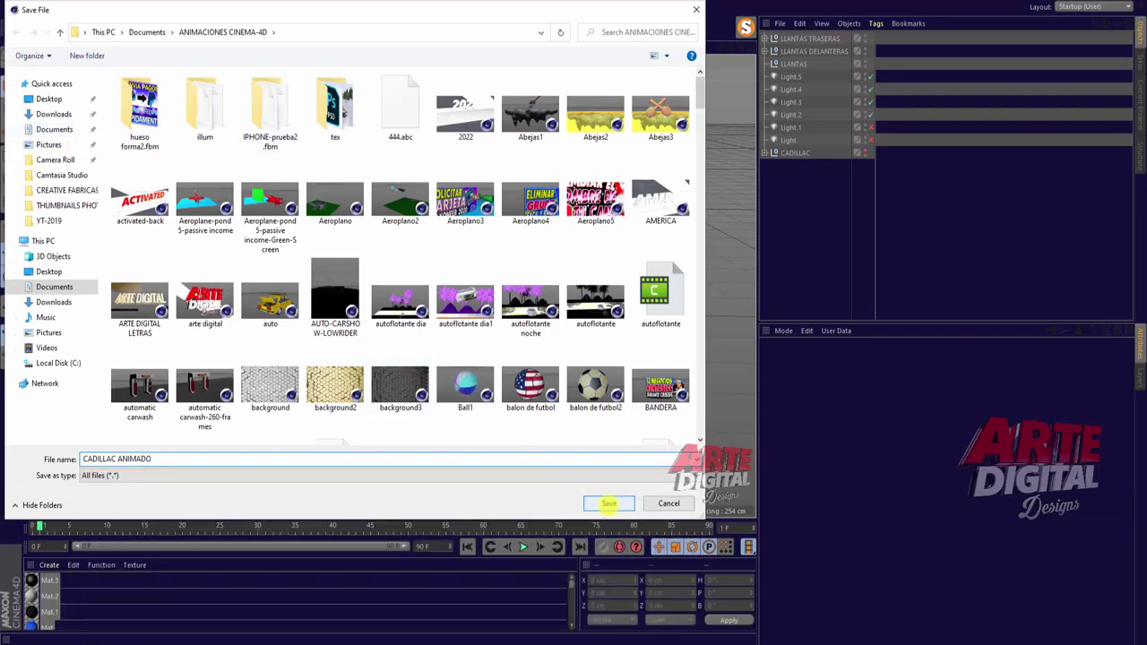
pyautogui.click(608, 504)
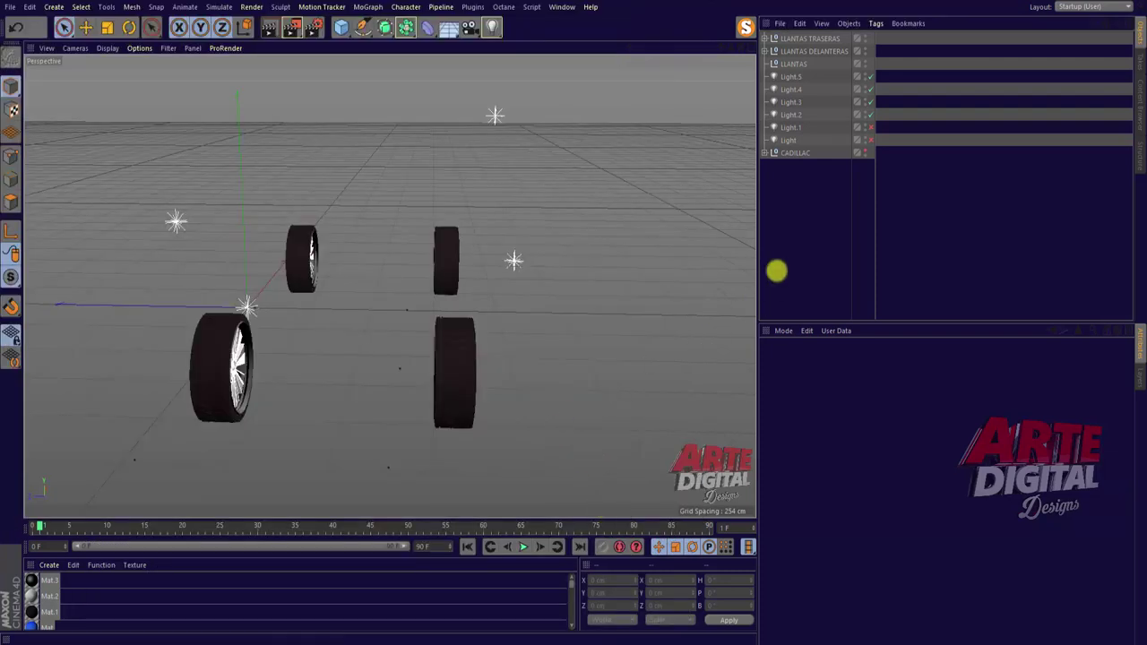
pyautogui.click(862, 150)
# Add a cube primitive and move it up behind the car.
pyautogui.moveTo(740, 47); pyautogui.dragTo(573, 317)
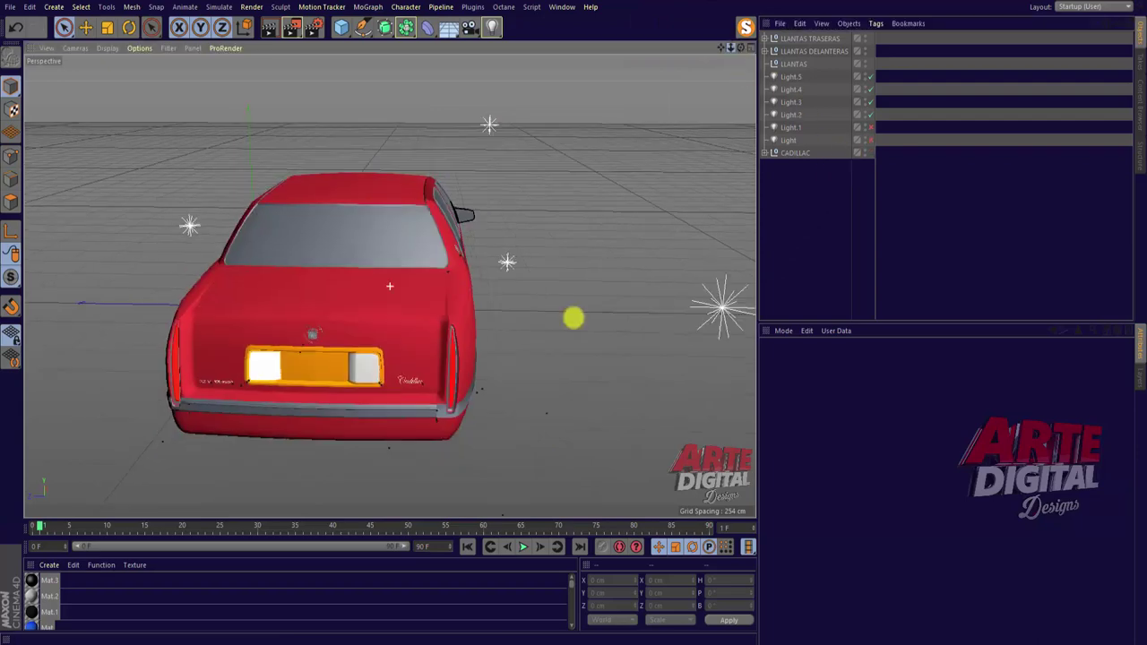
pyautogui.click(346, 30)
pyautogui.click(448, 44)
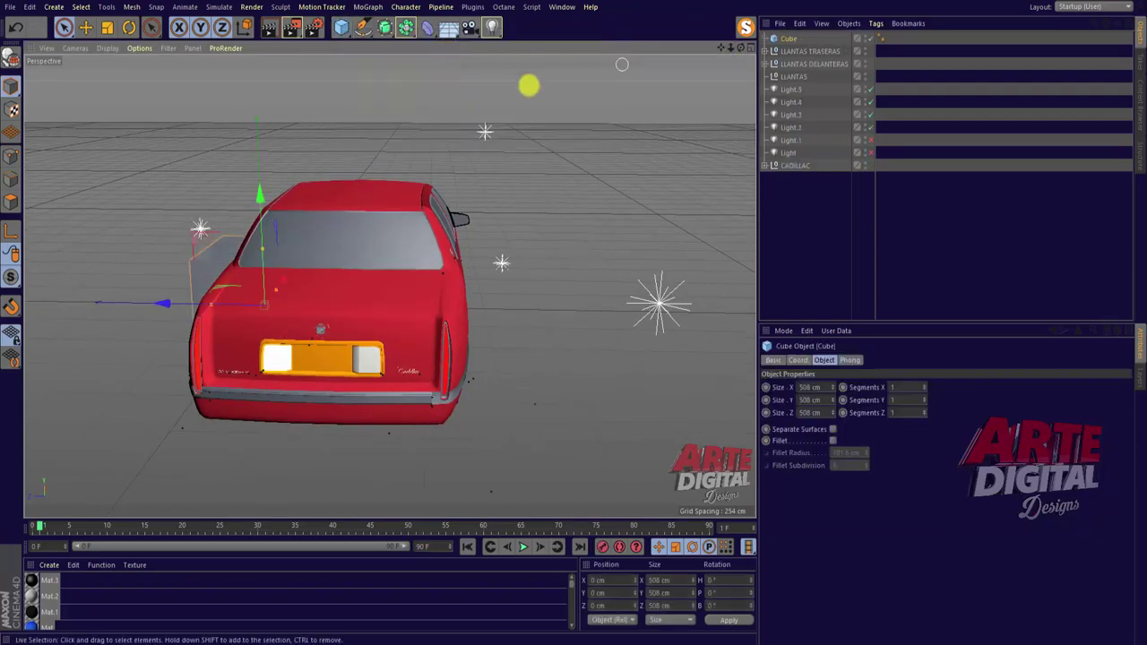
pyautogui.moveTo(279, 179)
pyautogui.mouseDown()
pyautogui.moveTo(259, 102)
pyautogui.moveTo(159, 171)
pyautogui.moveTo(296, 187)
pyautogui.moveTo(644, 105)
pyautogui.mouseUp()
# In the top view, stretch the cube to about 2236 cm along the car's length.
pyautogui.click(750, 46)
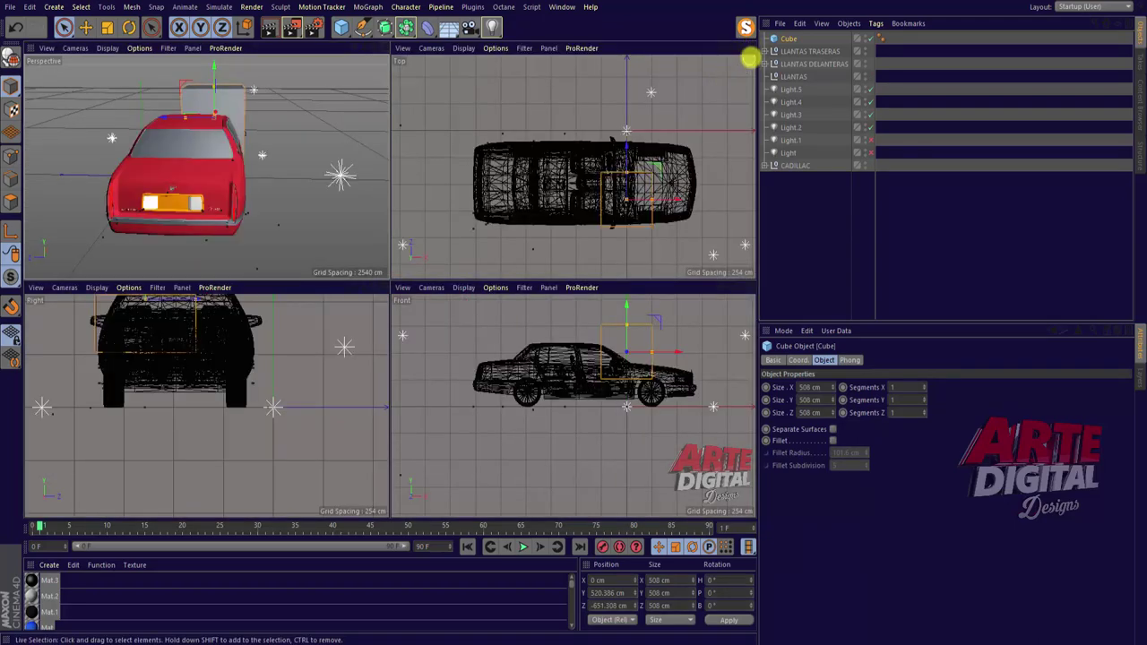
pyautogui.click(750, 47)
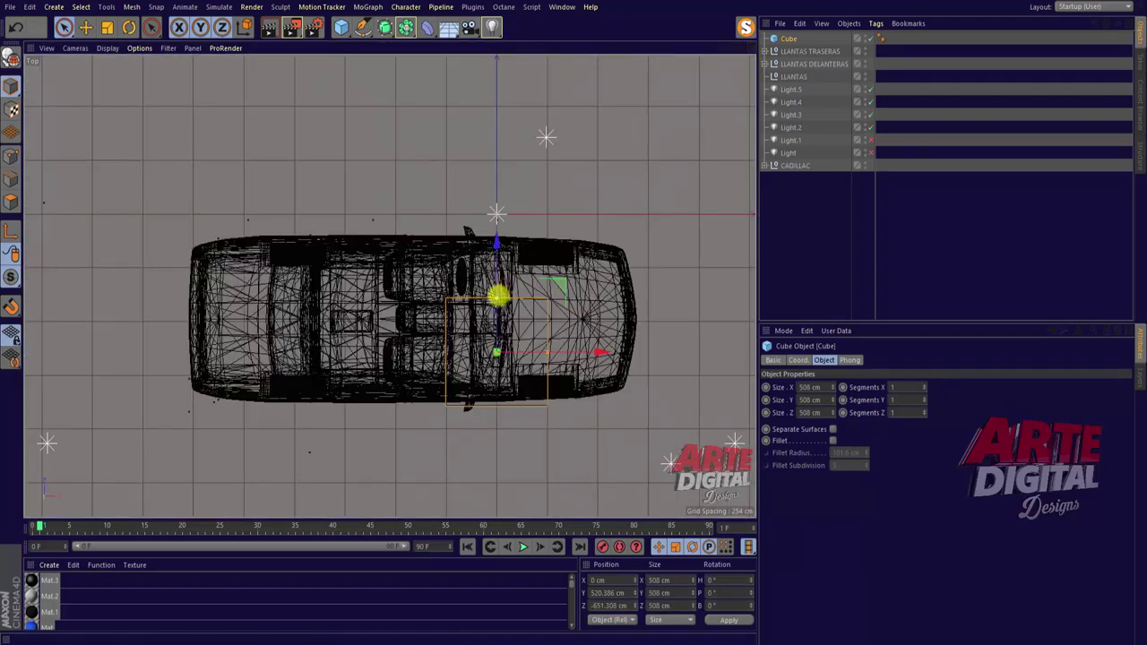
pyautogui.moveTo(498, 289)
pyautogui.mouseDown()
pyautogui.moveTo(507, 225)
pyautogui.moveTo(494, 235)
pyautogui.mouseUp()
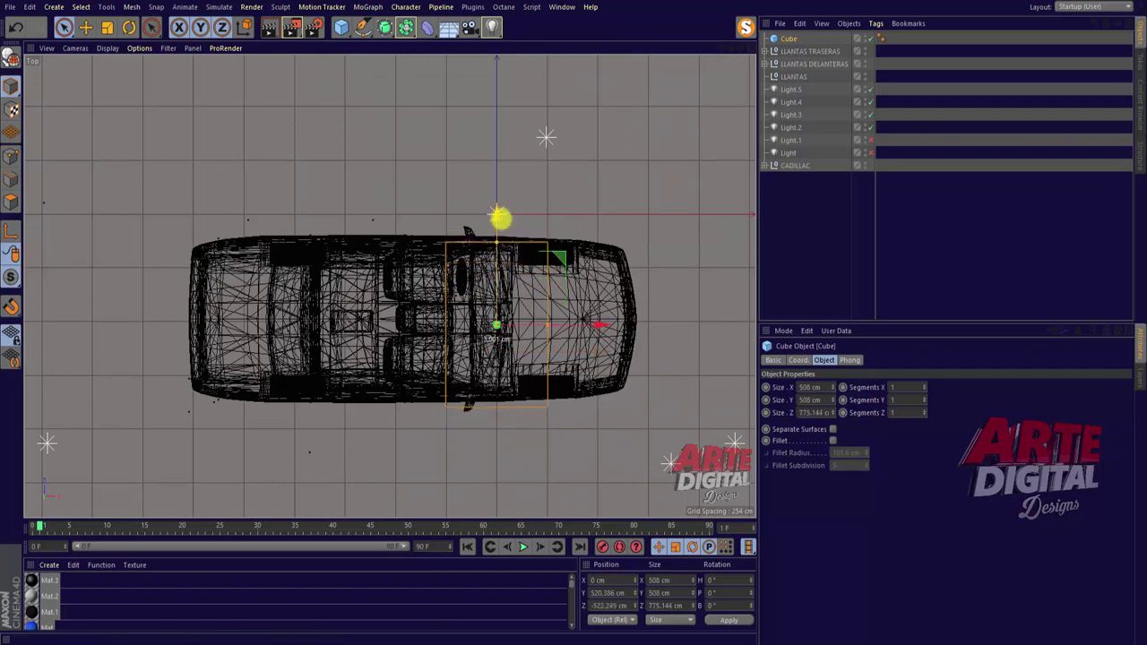
pyautogui.moveTo(497, 334); pyautogui.dragTo(497, 330)
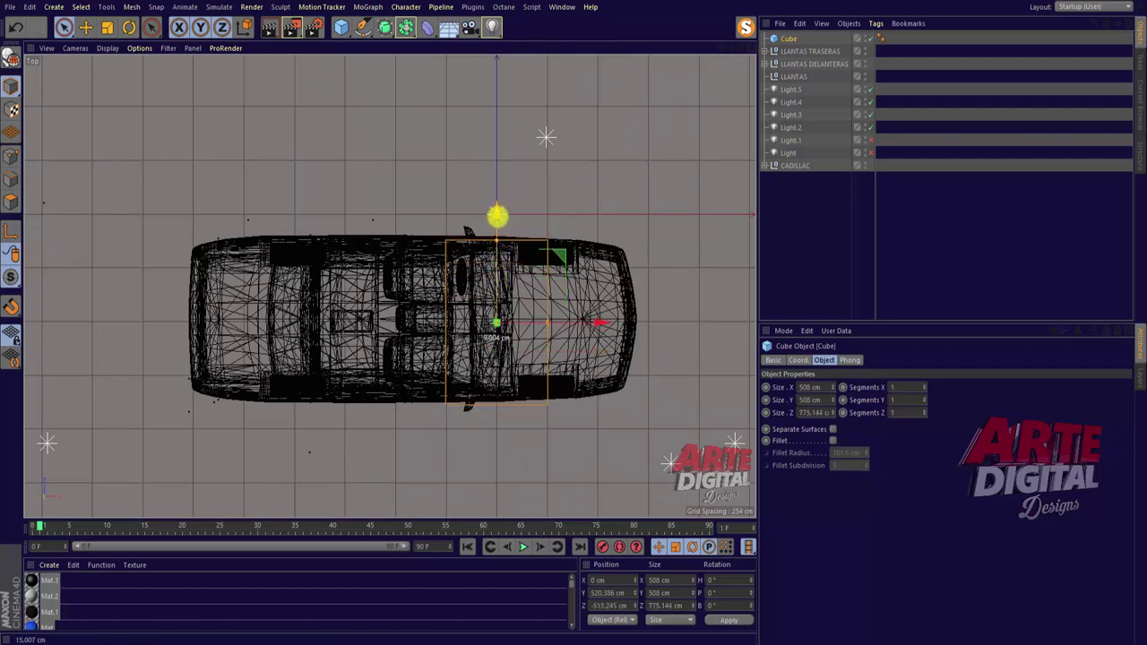
pyautogui.scroll(3, 499, 251)
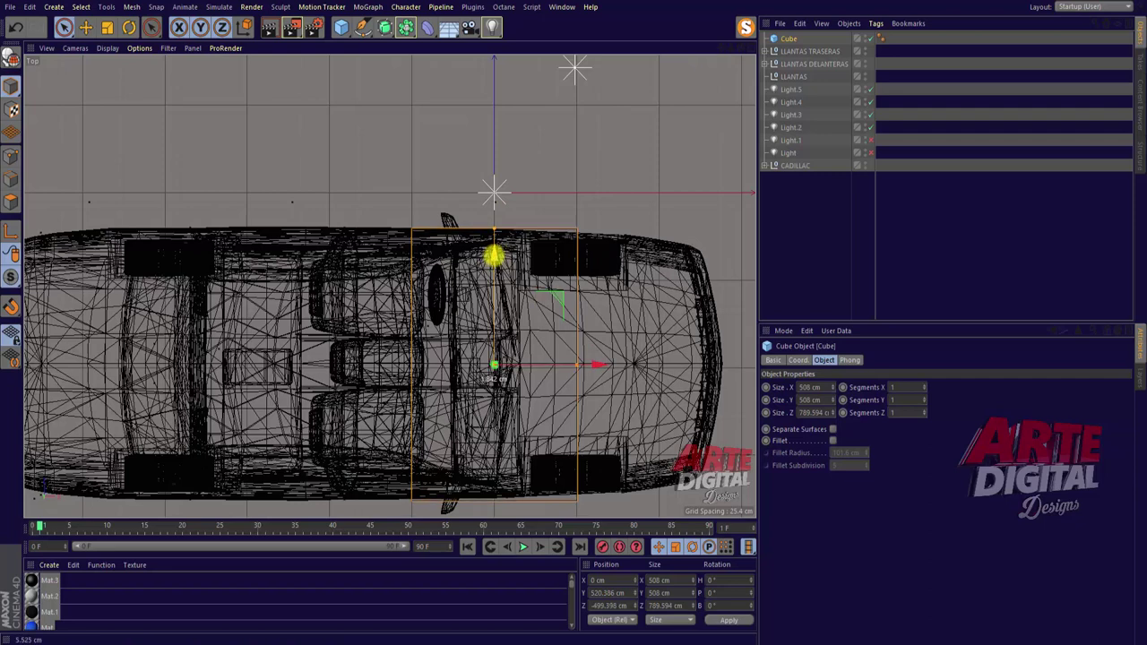
pyautogui.moveTo(494, 229); pyautogui.dragTo(495, 258)
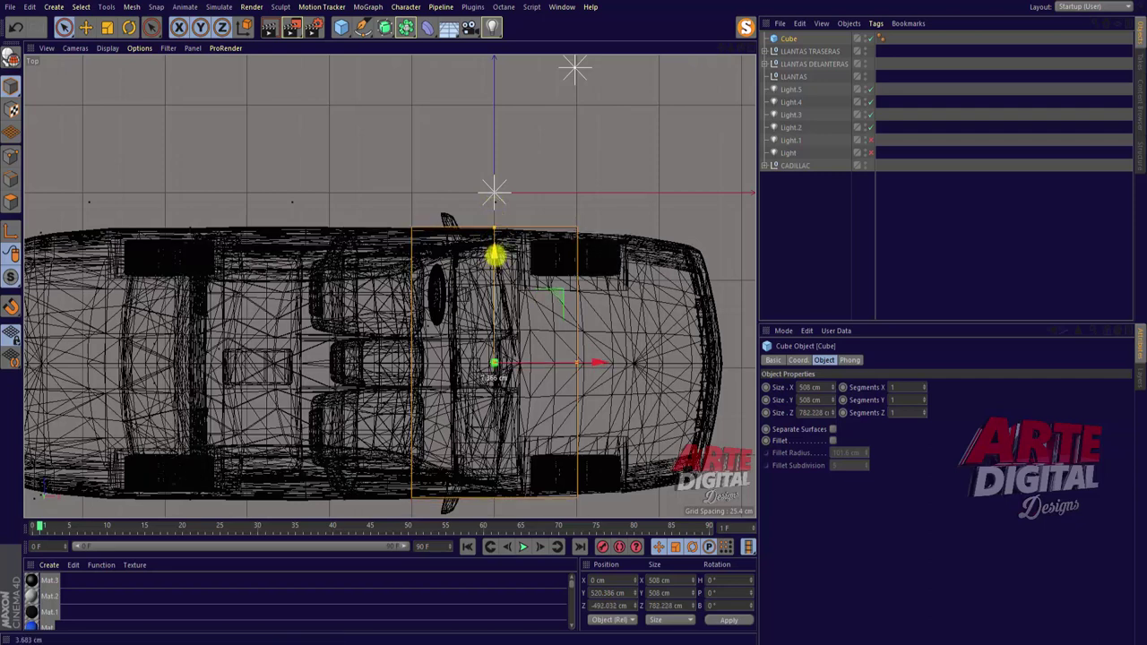
pyautogui.moveTo(577, 363); pyautogui.dragTo(571, 363)
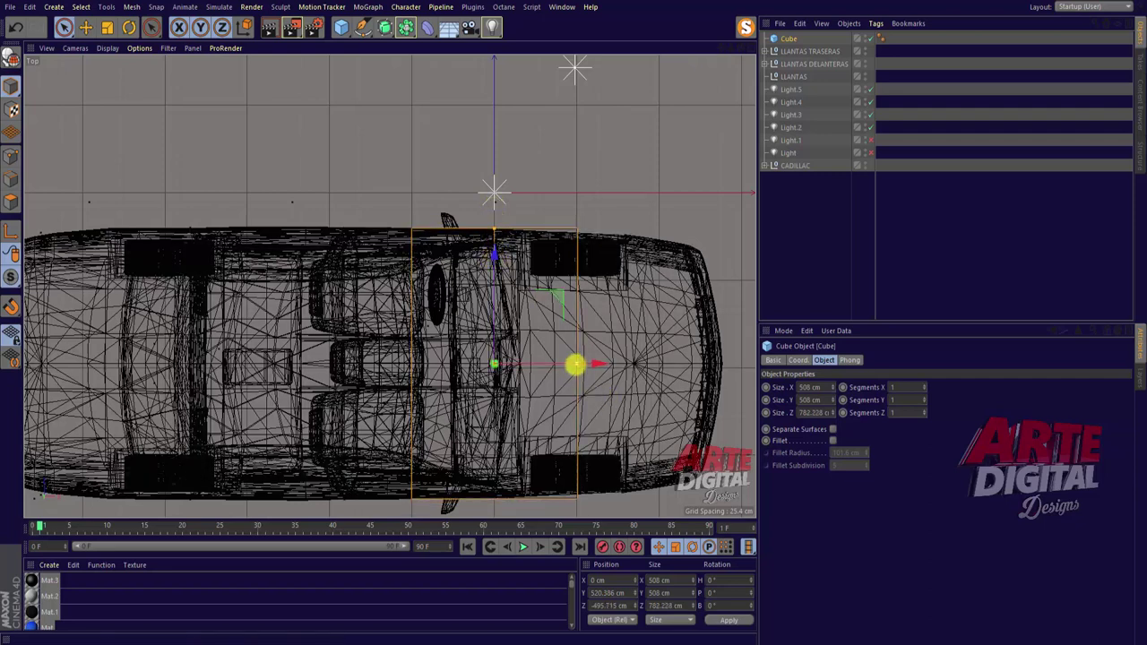
pyautogui.scroll(-2, 571, 364)
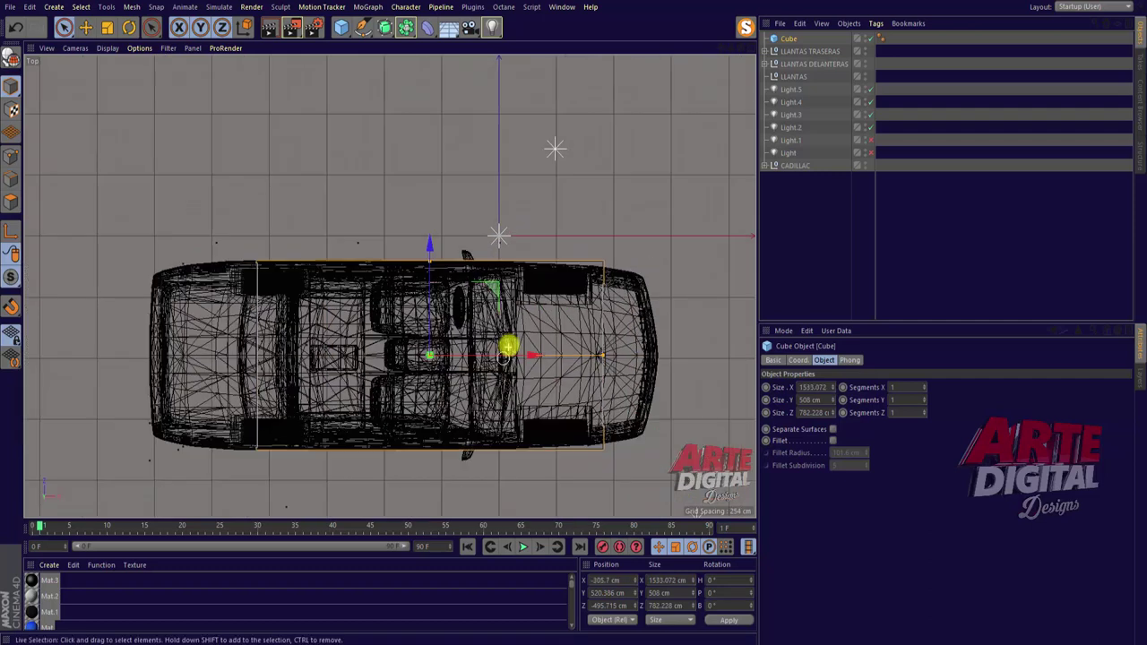
pyautogui.moveTo(507, 346)
pyautogui.mouseDown()
pyautogui.moveTo(667, 356)
pyautogui.moveTo(654, 352)
pyautogui.mouseUp()
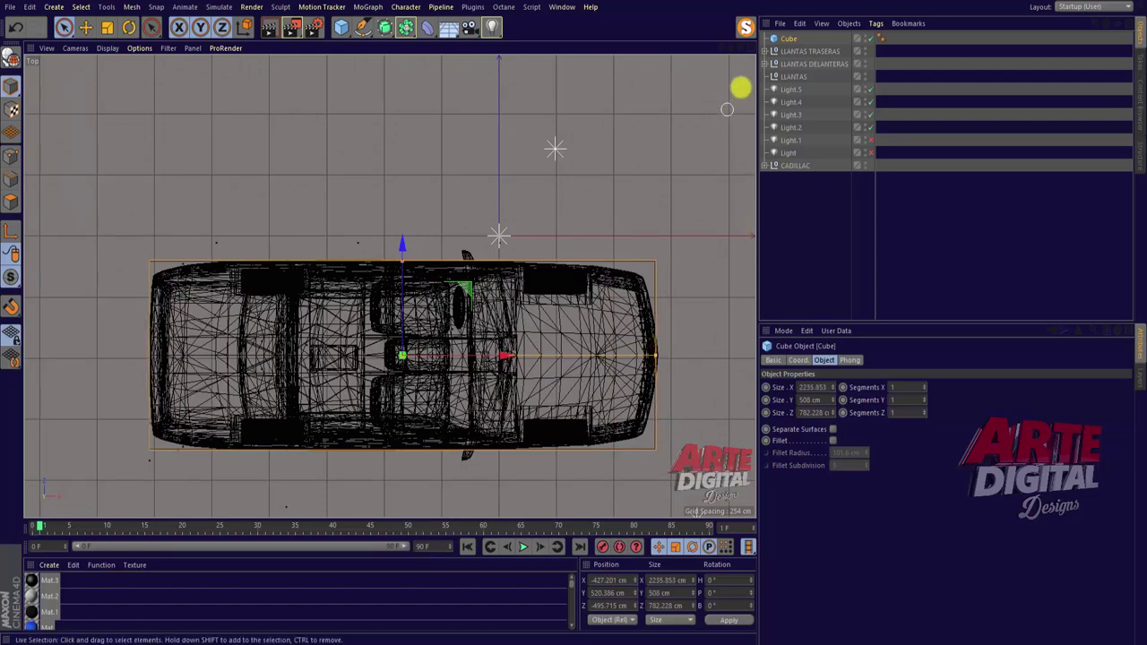
# Trim the box height to about 502 cm to fit the car.
pyautogui.click(745, 48)
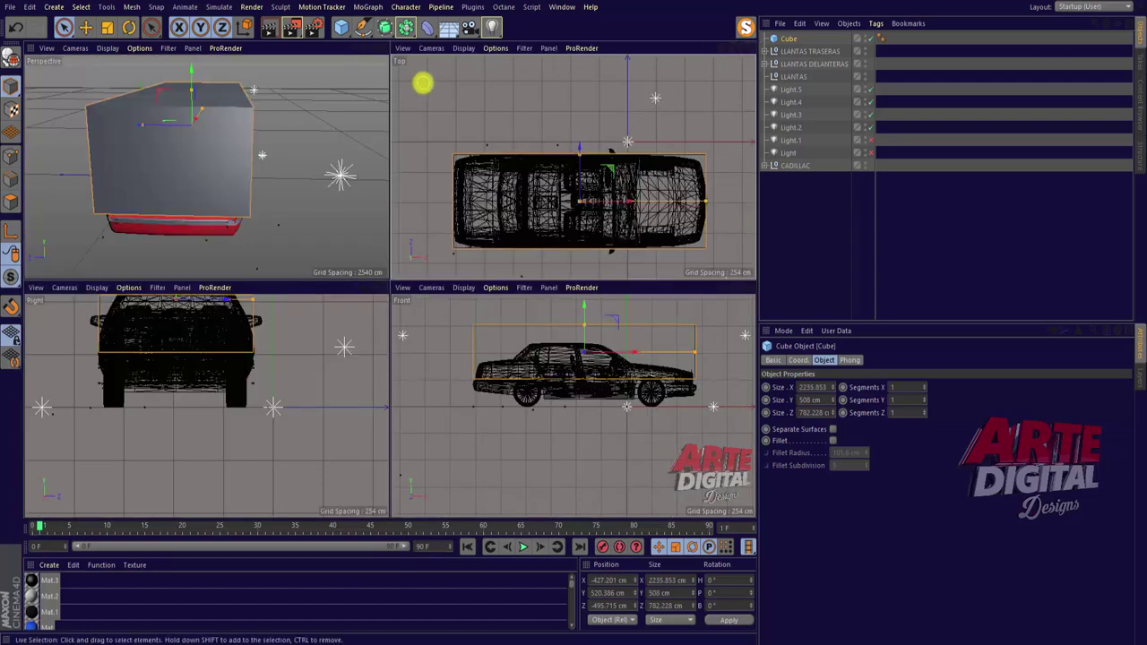
pyautogui.moveTo(375, 47)
pyautogui.mouseDown()
pyautogui.moveTo(185, 62)
pyautogui.moveTo(182, 102)
pyautogui.mouseUp()
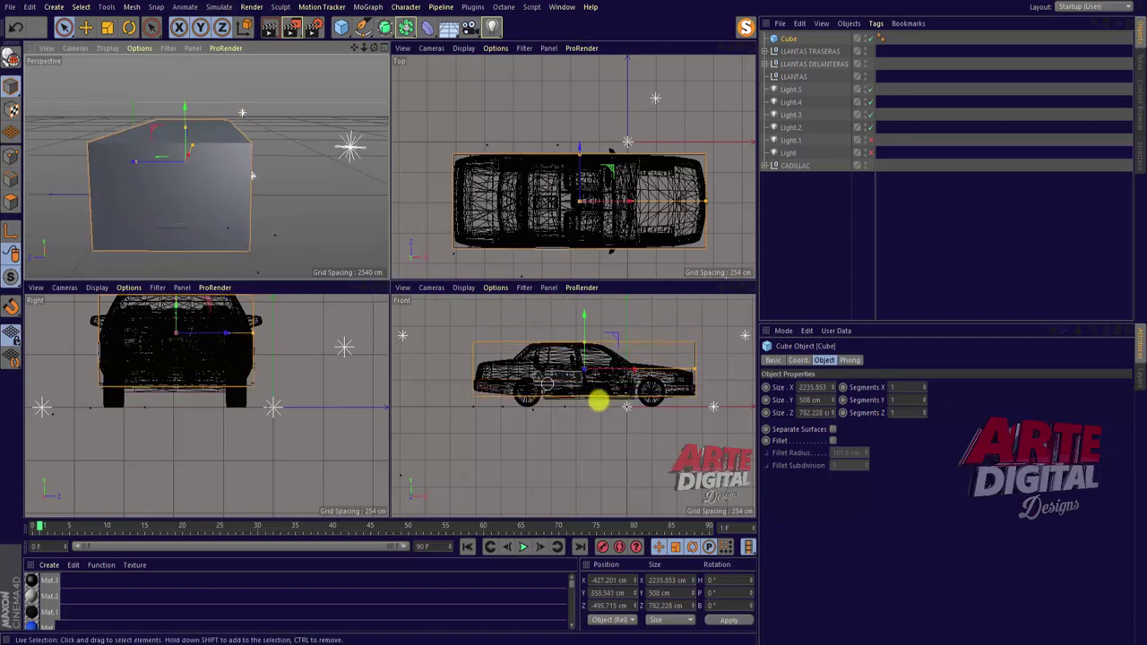
pyautogui.scroll(3, 654, 397)
pyautogui.scroll(-1, 558, 410)
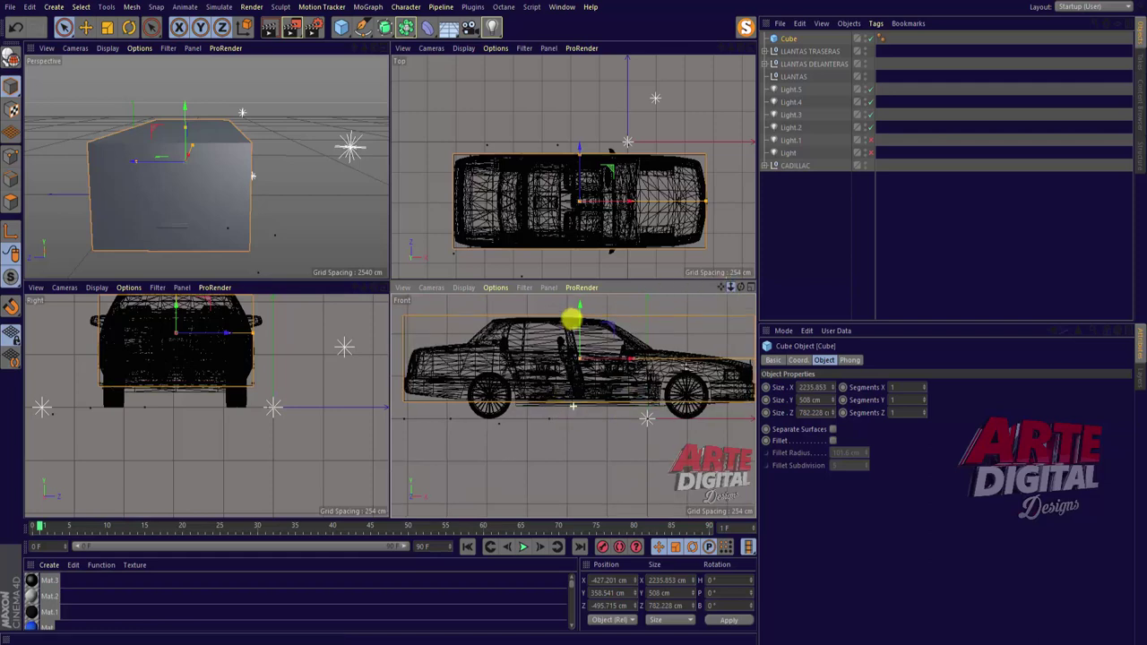
pyautogui.scroll(-2, 573, 320)
pyautogui.scroll(1, 667, 451)
pyautogui.moveTo(561, 307); pyautogui.dragTo(561, 309)
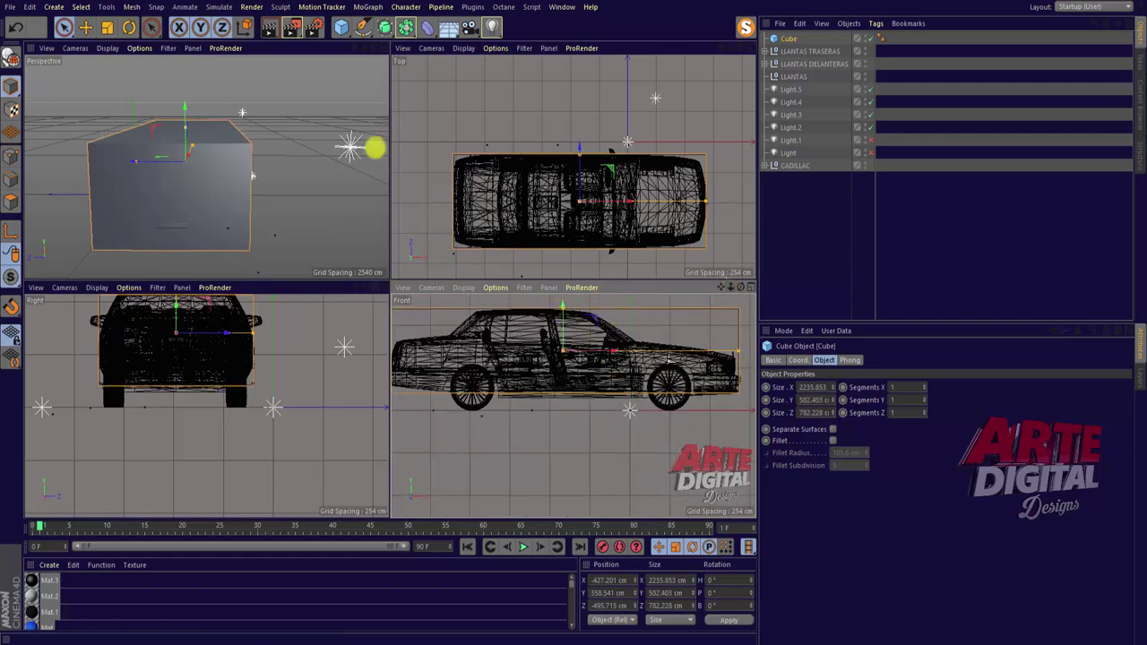
# Set the box depth to about 808 cm along Z and lower it slightly.
pyautogui.click(381, 48)
pyautogui.moveTo(483, 306)
pyautogui.keyDown('alt'); pyautogui.mouseDown()
pyautogui.moveTo(507, 266)
pyautogui.moveTo(253, 287)
pyautogui.moveTo(533, 308)
pyautogui.moveTo(389, 285)
pyautogui.mouseUp(); pyautogui.keyUp('alt')
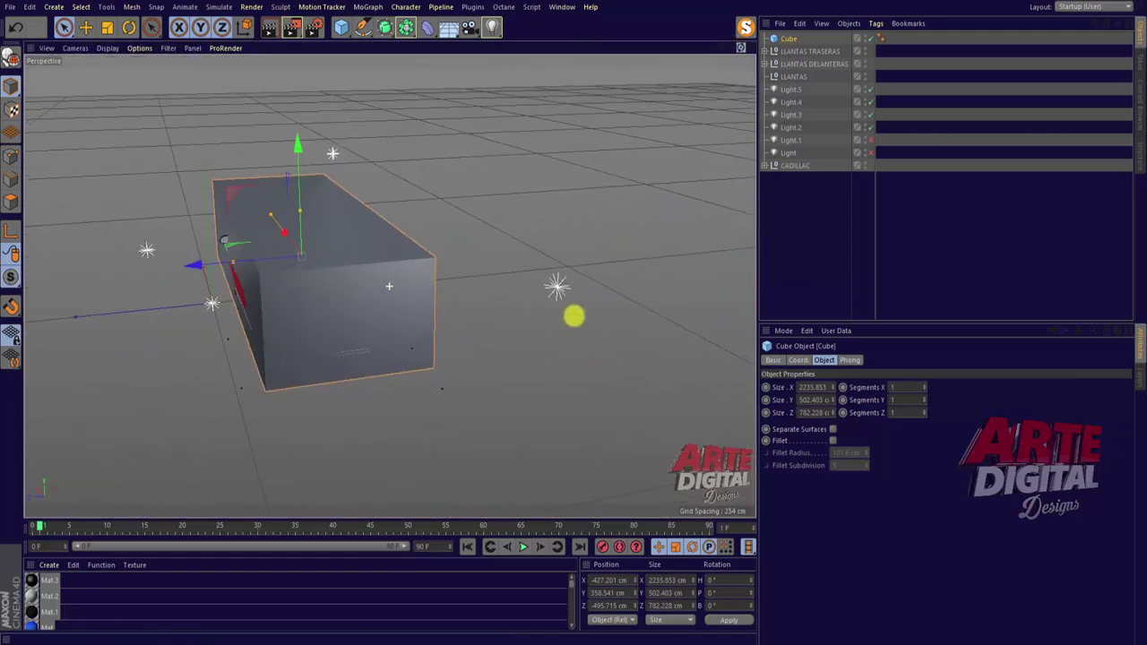
pyautogui.moveTo(230, 263); pyautogui.dragTo(238, 267)
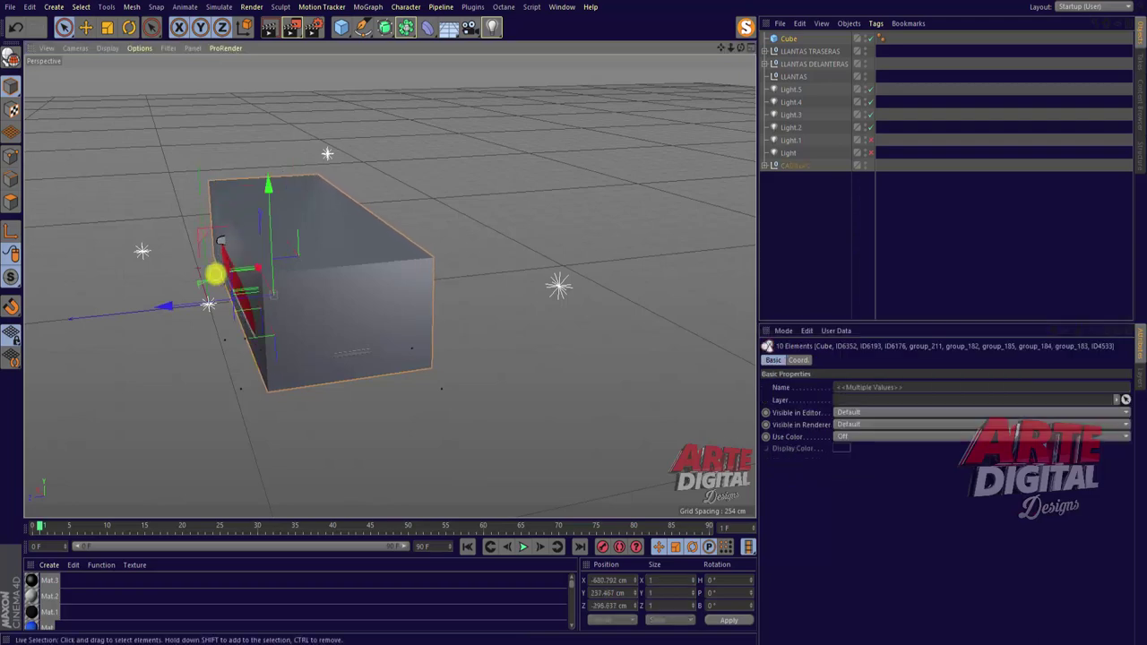
pyautogui.moveTo(235, 265); pyautogui.dragTo(229, 269)
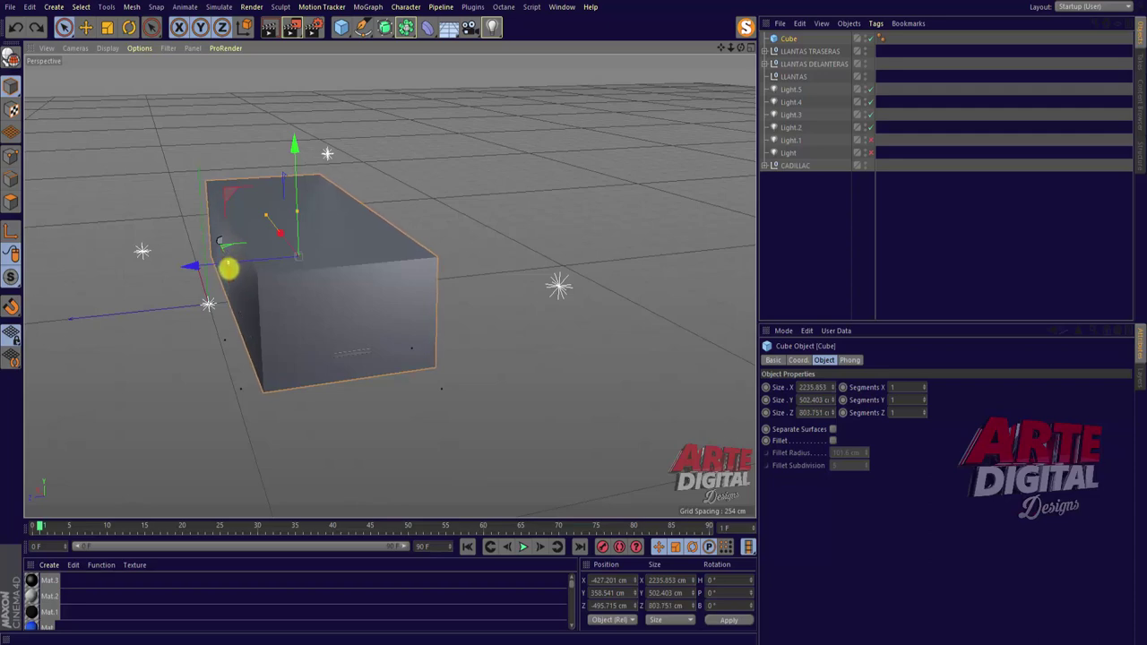
pyautogui.moveTo(737, 44); pyautogui.dragTo(573, 314)
pyautogui.keyDown('alt'); pyautogui.moveTo(161, 269); pyautogui.dragTo(254, 247); pyautogui.keyUp('alt')
pyautogui.moveTo(740, 47); pyautogui.dragTo(574, 315)
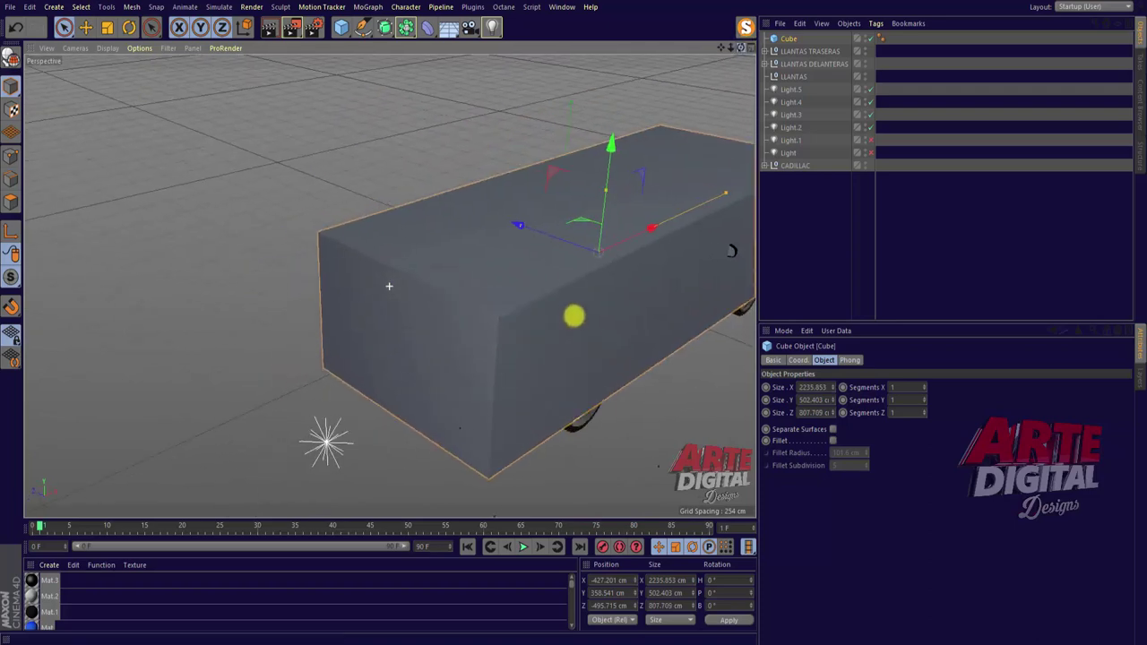
pyautogui.moveTo(740, 47); pyautogui.dragTo(574, 316)
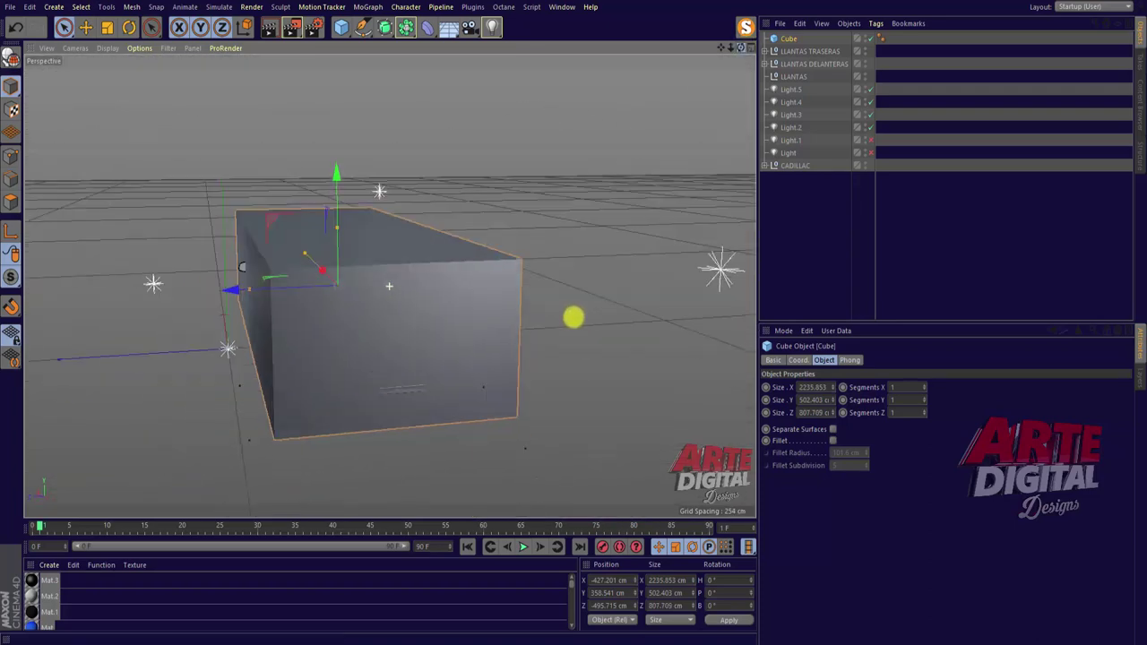
pyautogui.moveTo(366, 309); pyautogui.dragTo(365, 312)
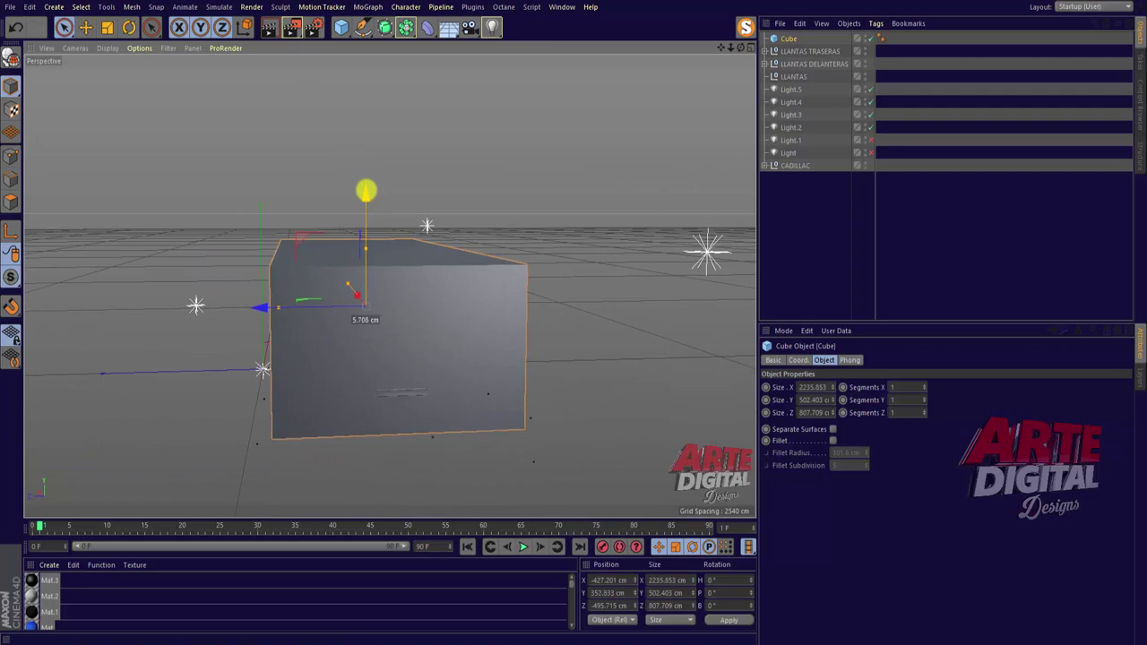
pyautogui.moveTo(741, 47); pyautogui.dragTo(389, 286)
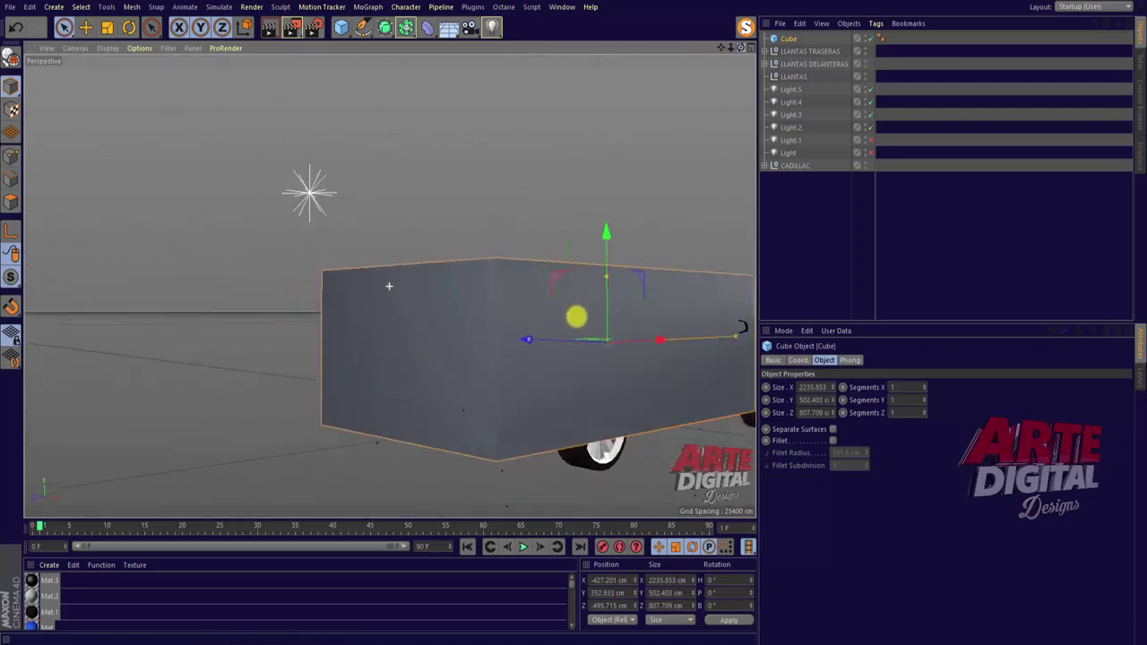
pyautogui.moveTo(576, 317); pyautogui.dragTo(568, 314)
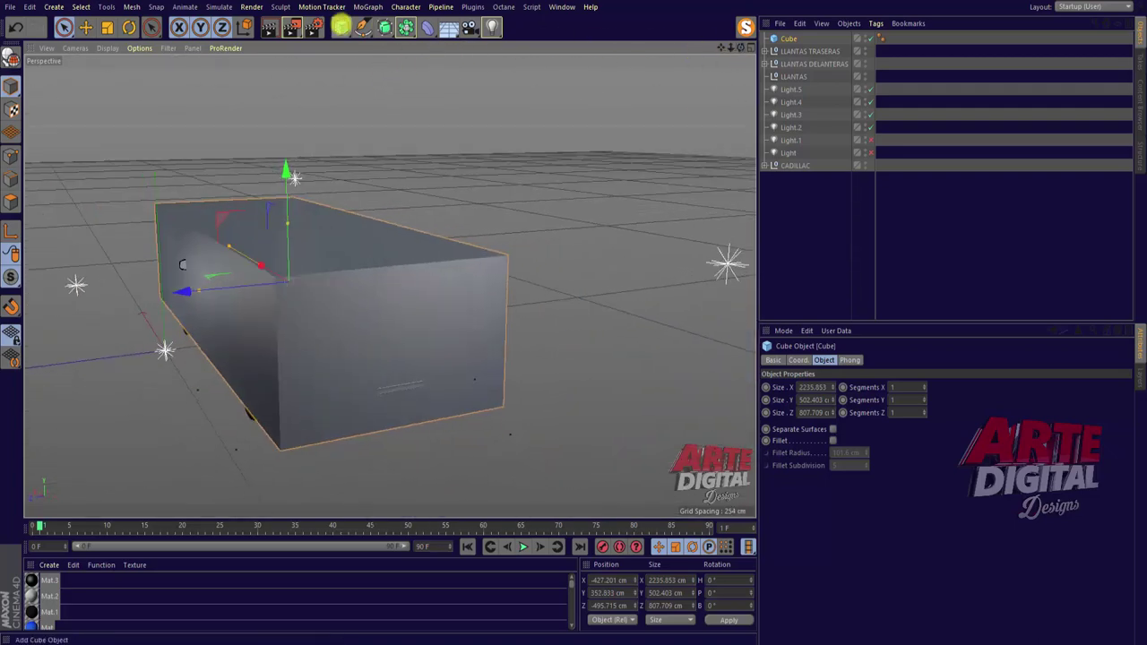
# Add a cylinder oriented along -Z, slide it rearward, and hide the Cube and CADILLAC.
pyautogui.moveTo(341, 27); pyautogui.dragTo(560, 51)
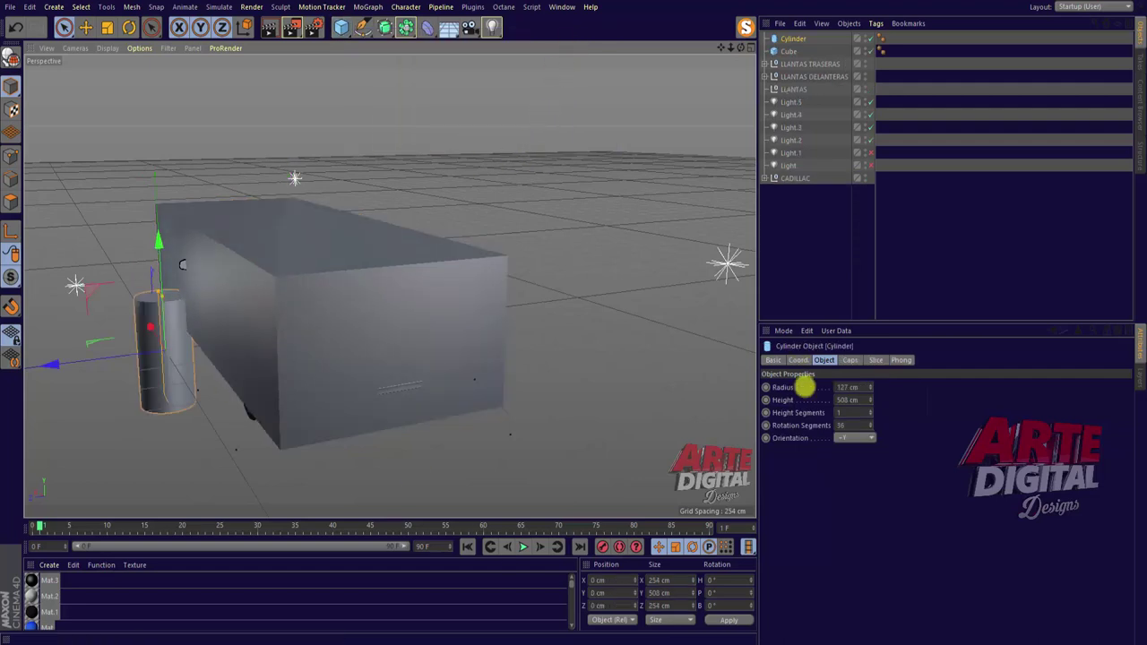
pyautogui.click(851, 437)
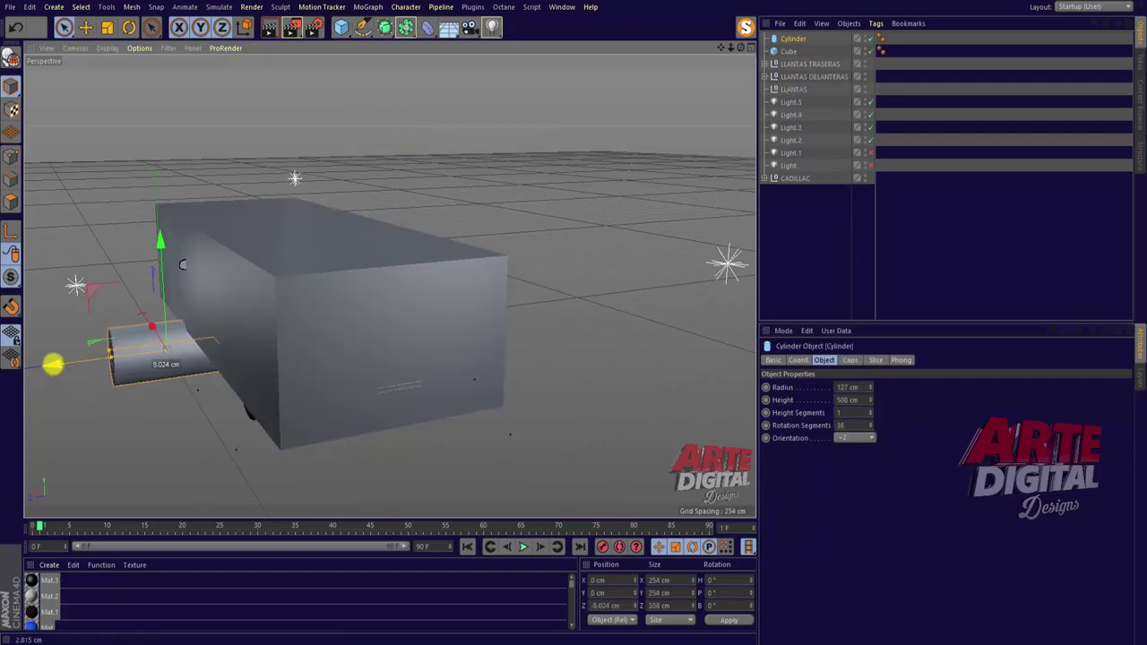
pyautogui.moveTo(48, 363); pyautogui.dragTo(149, 368)
pyautogui.moveTo(207, 331); pyautogui.dragTo(257, 379)
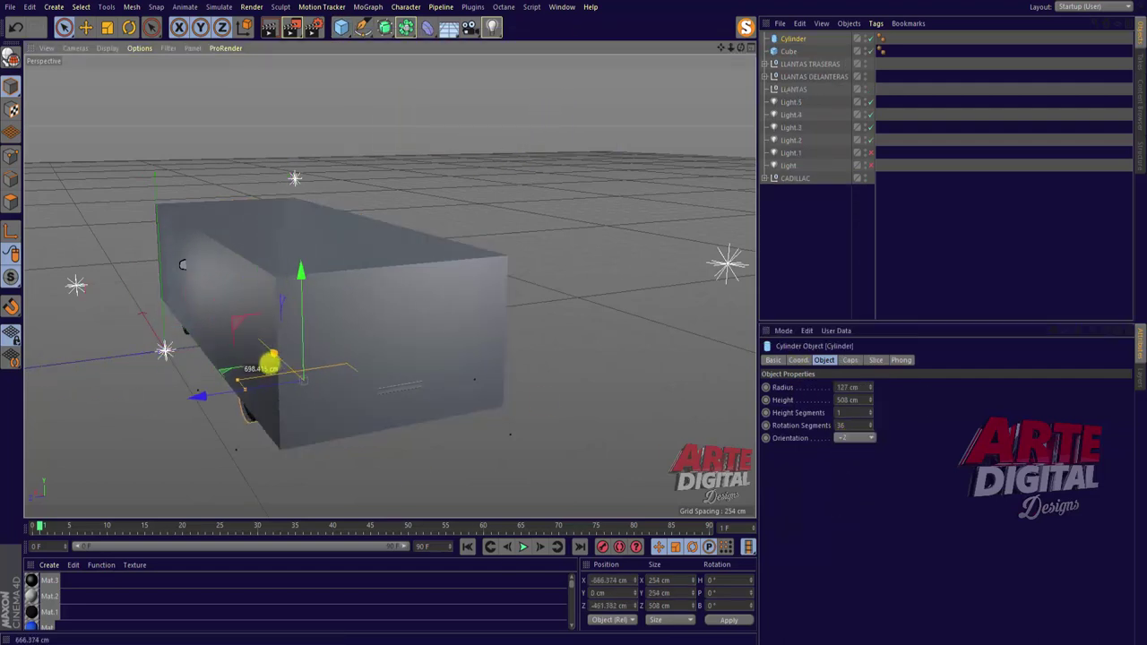
pyautogui.click(865, 50)
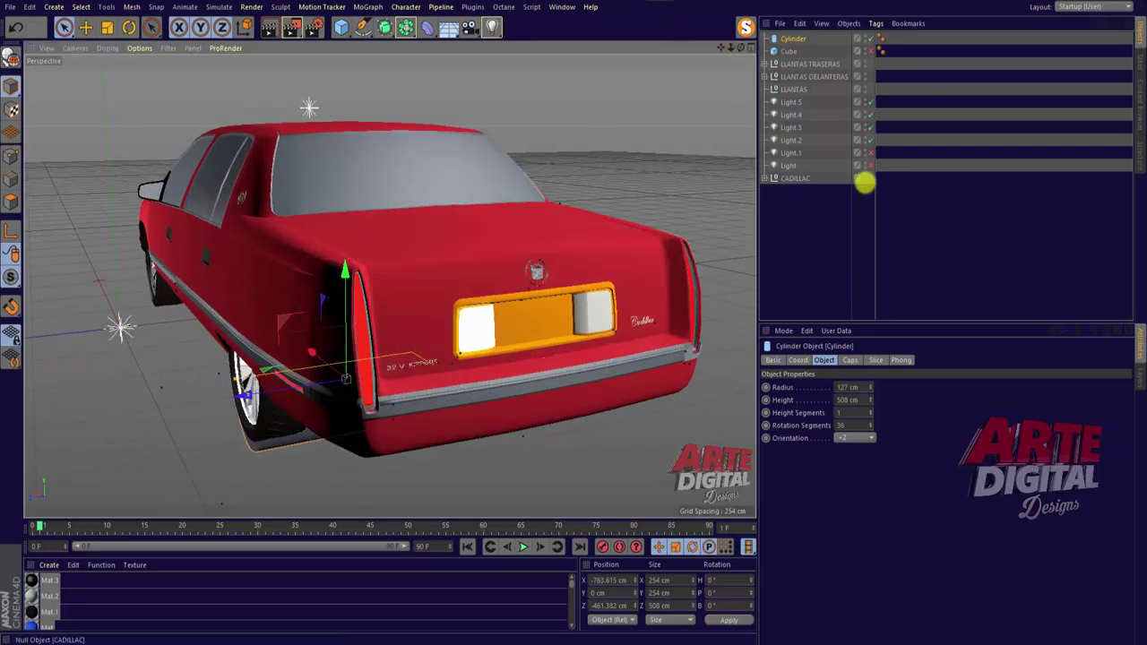
pyautogui.click(865, 178)
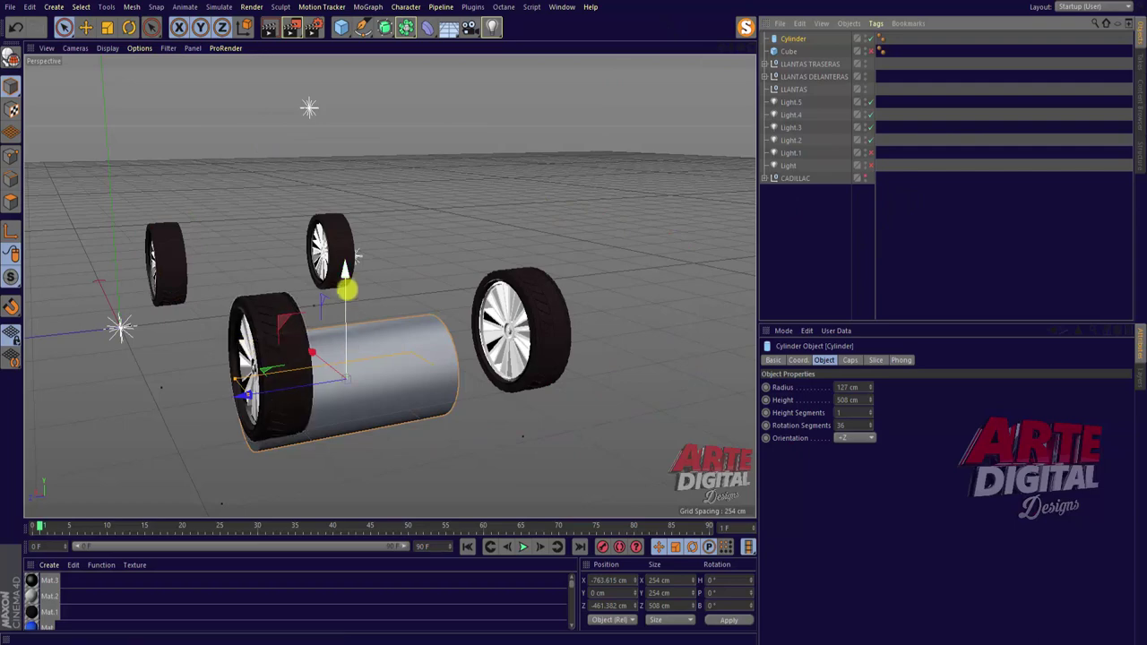
# Resize the cylinder to a 139.611 cm radius and centre it on the rear wheel.
pyautogui.moveTo(346, 287); pyautogui.dragTo(350, 225)
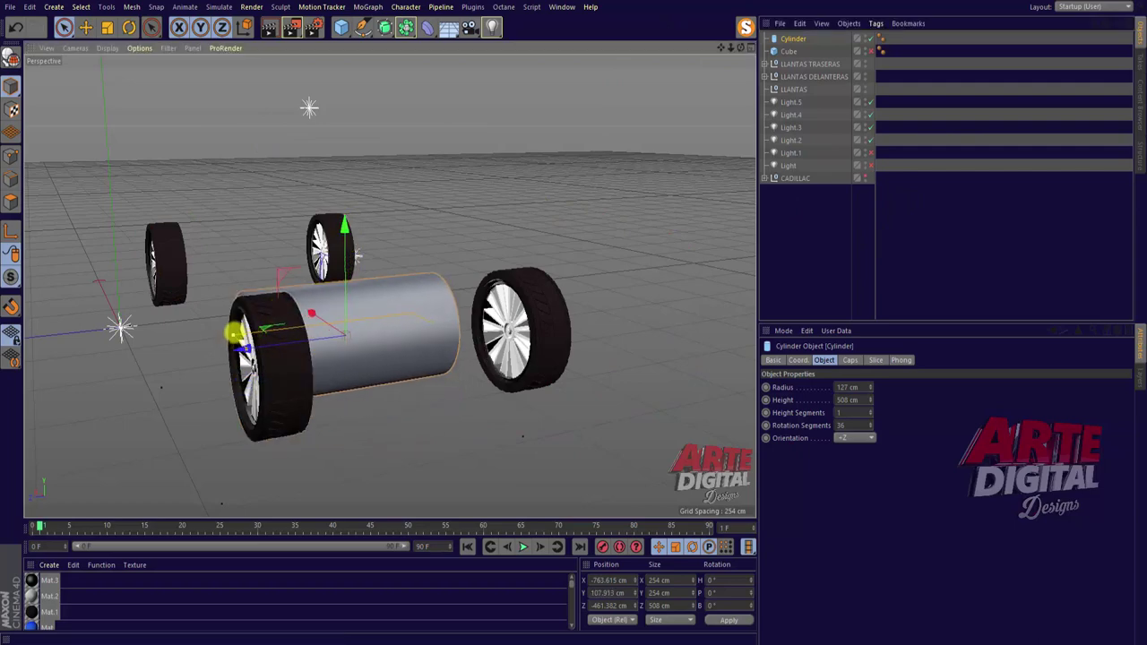
pyautogui.moveTo(234, 334); pyautogui.dragTo(243, 313)
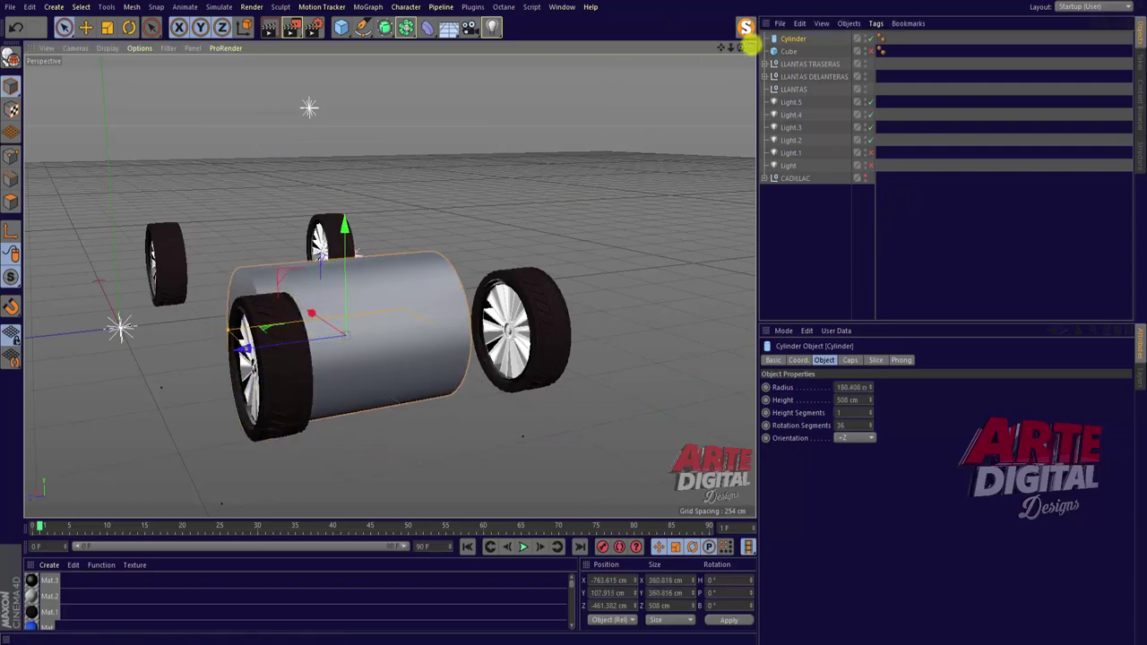
pyautogui.click(742, 47)
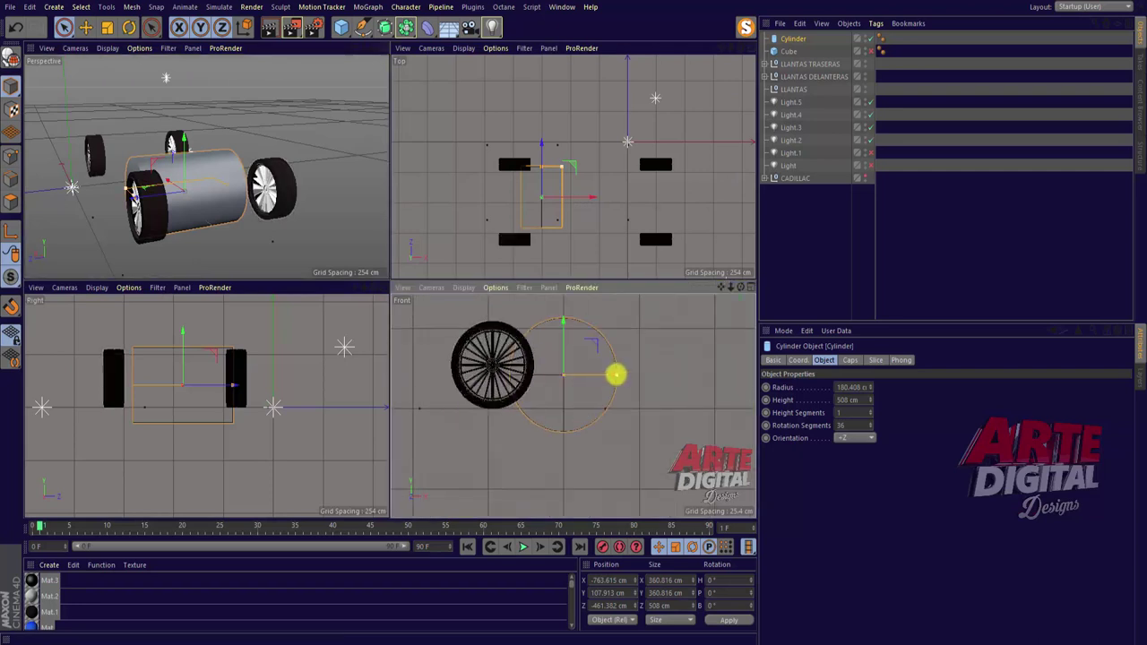
pyautogui.moveTo(615, 375); pyautogui.dragTo(487, 312)
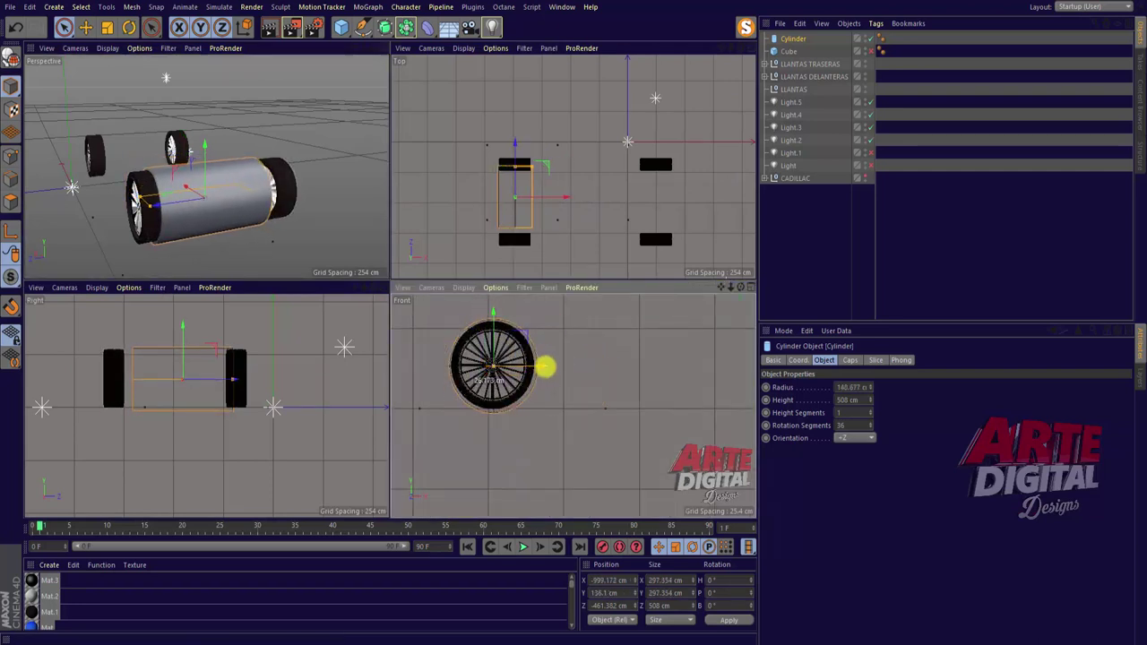
pyautogui.moveTo(535, 366); pyautogui.dragTo(531, 366)
pyautogui.scroll(5, 573, 341)
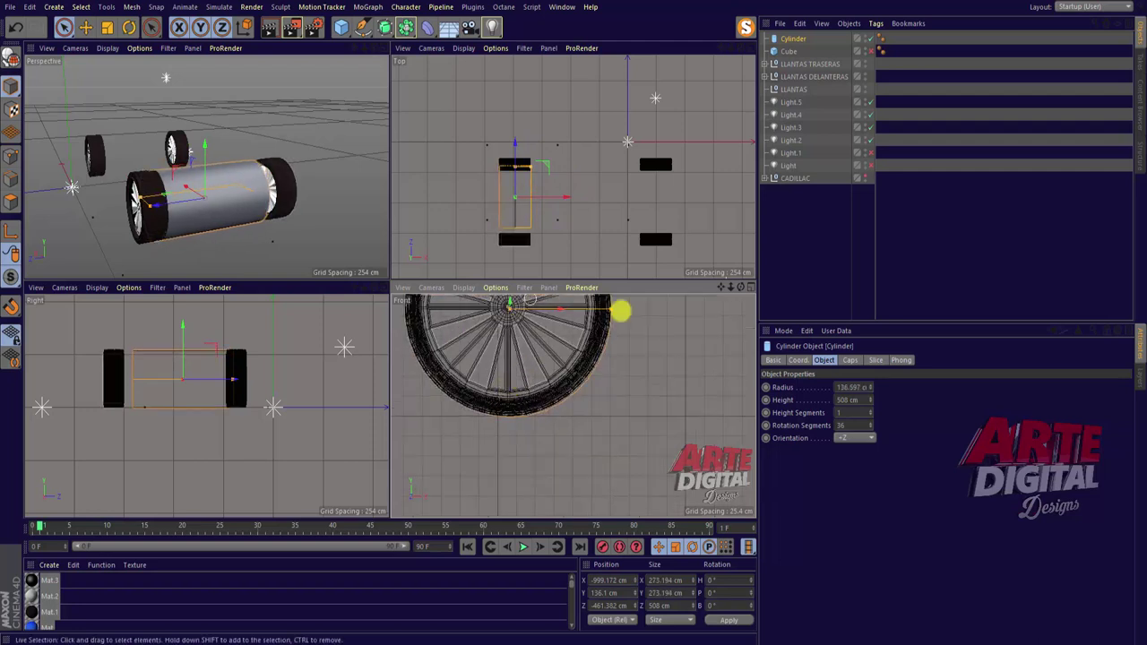
pyautogui.moveTo(721, 285); pyautogui.dragTo(573, 315)
pyautogui.moveTo(615, 418)
pyautogui.mouseDown()
pyautogui.moveTo(632, 417)
pyautogui.moveTo(578, 415)
pyautogui.mouseUp()
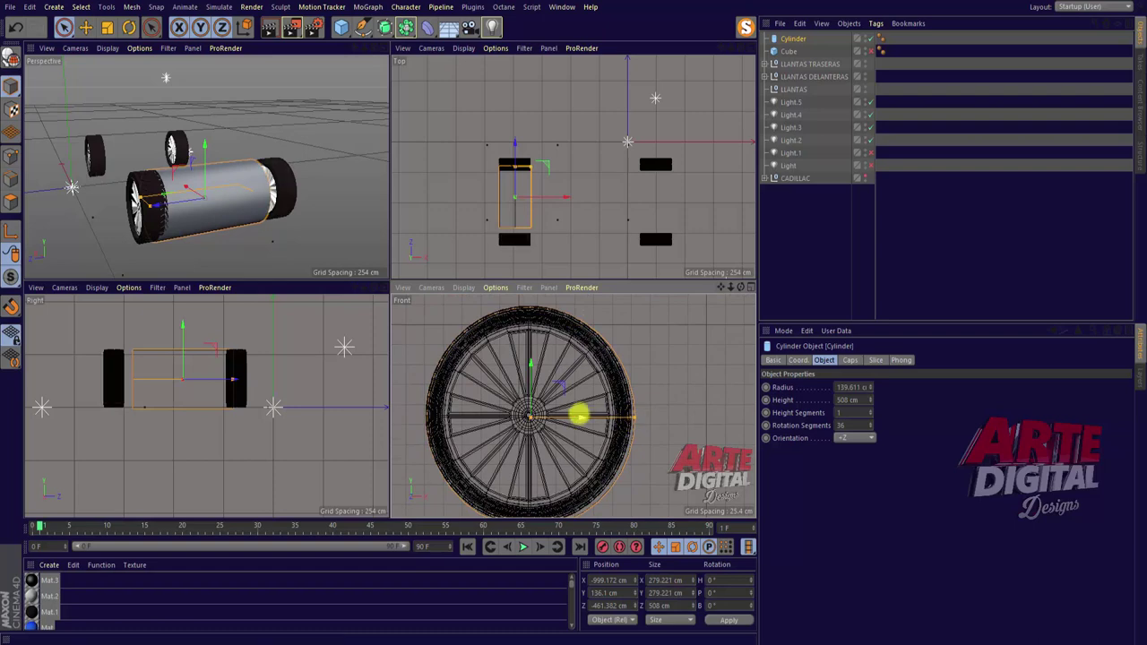
pyautogui.click(578, 415)
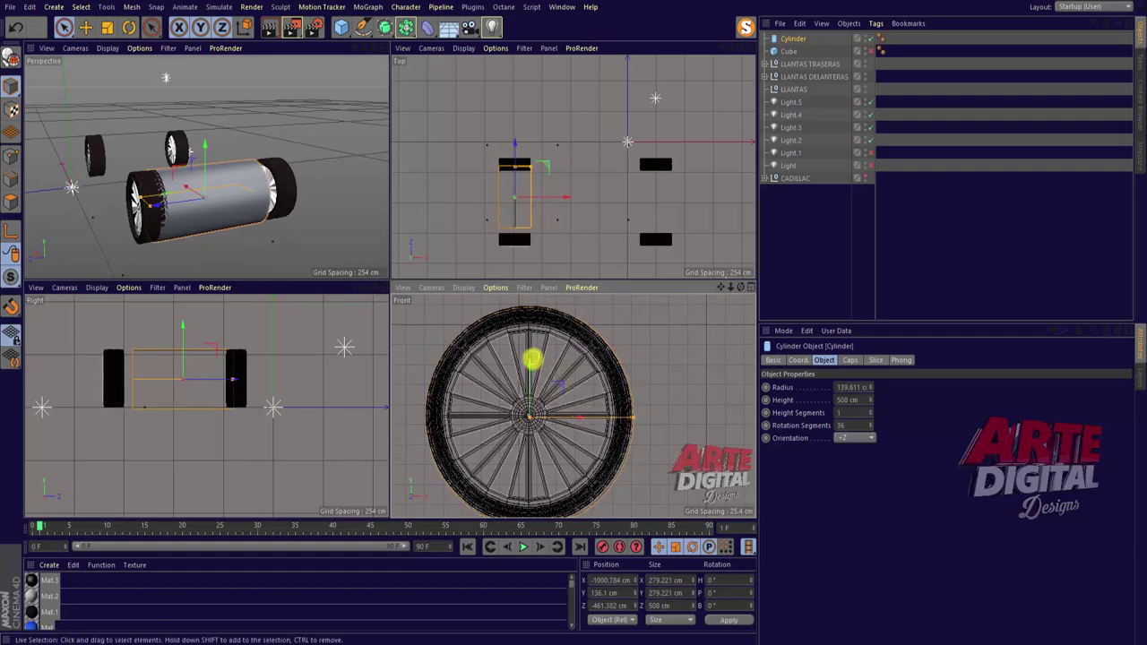
pyautogui.moveTo(531, 362); pyautogui.dragTo(534, 358)
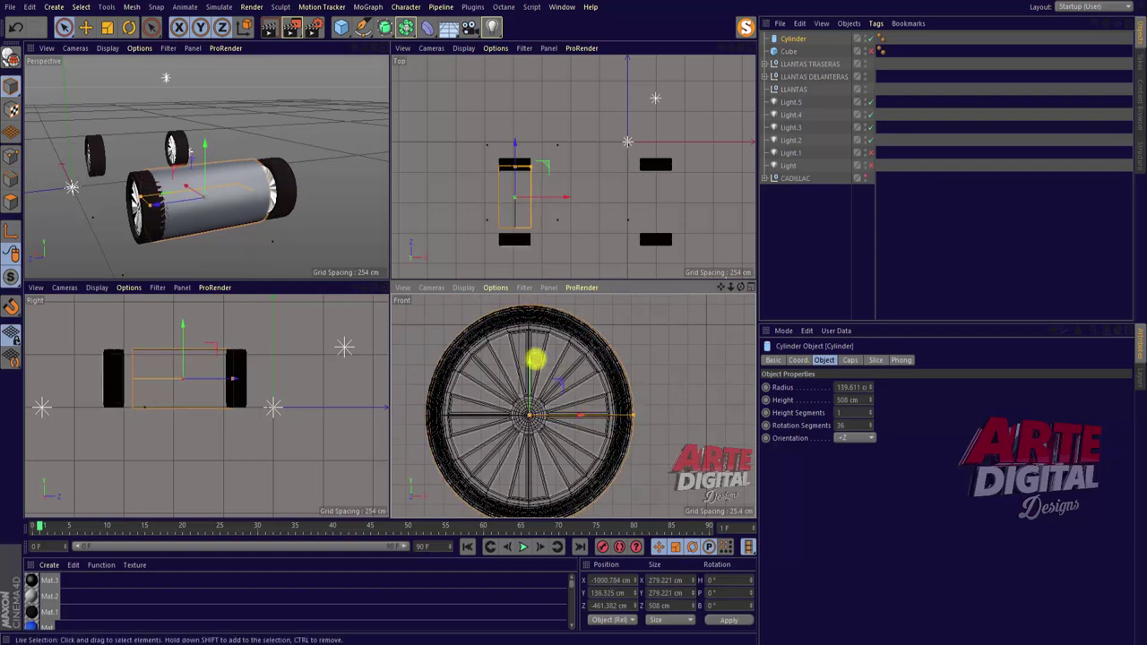
# Shorten the wheel cylinder to about 100 cm height and align it on the rear wheel.
pyautogui.middleClick(732, 102)
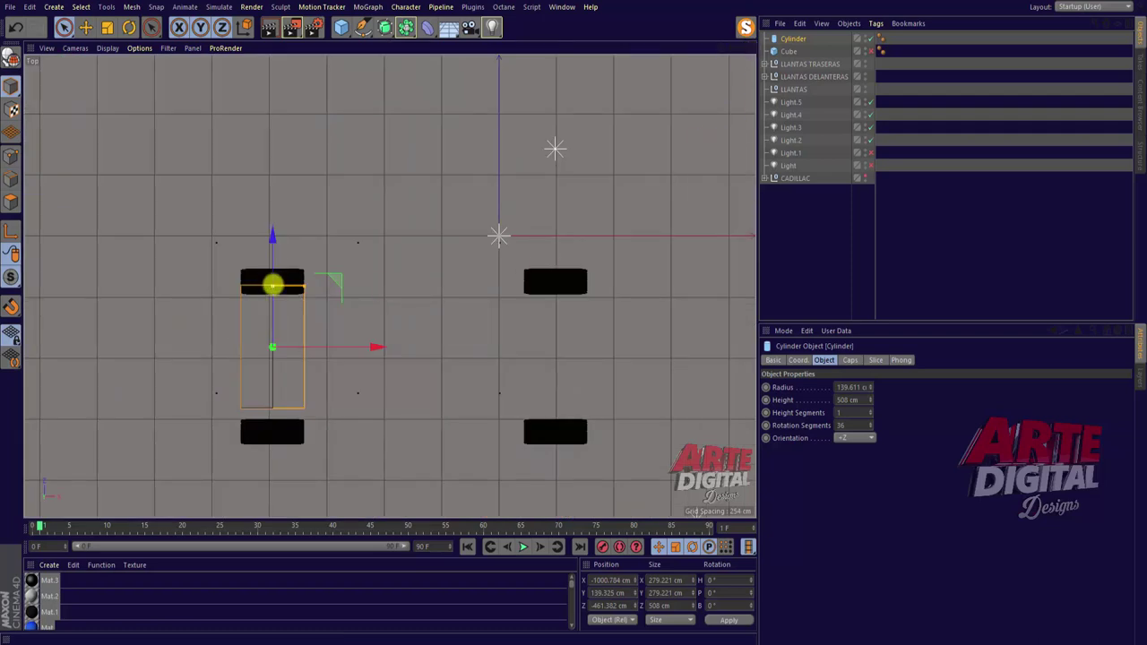
pyautogui.moveTo(272, 285); pyautogui.dragTo(272, 328)
pyautogui.moveTo(271, 231); pyautogui.dragTo(277, 168)
pyautogui.scroll(5, 281, 315)
pyautogui.scroll(3, 276, 295)
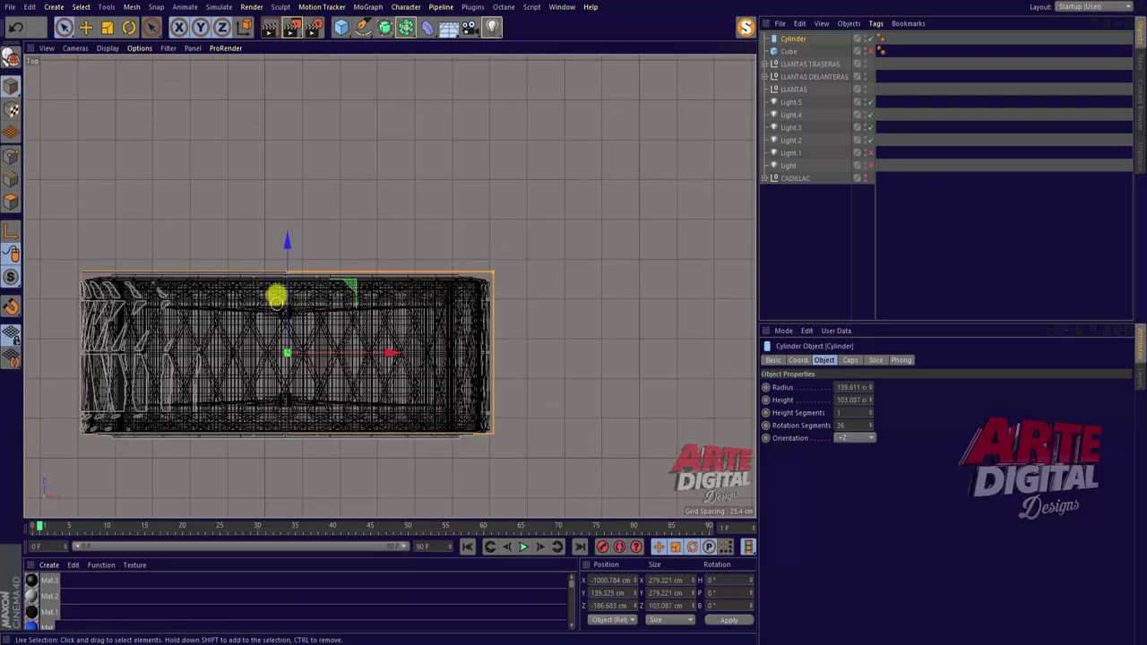
pyautogui.moveTo(287, 273); pyautogui.dragTo(287, 243)
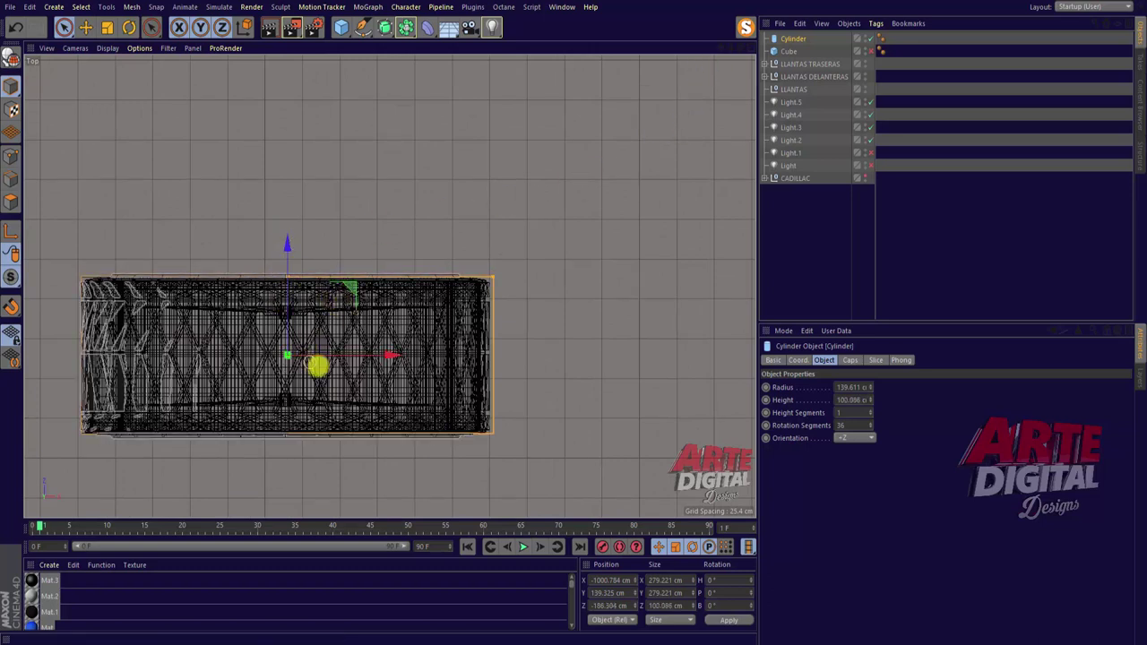
pyautogui.moveTo(289, 356); pyautogui.dragTo(285, 357)
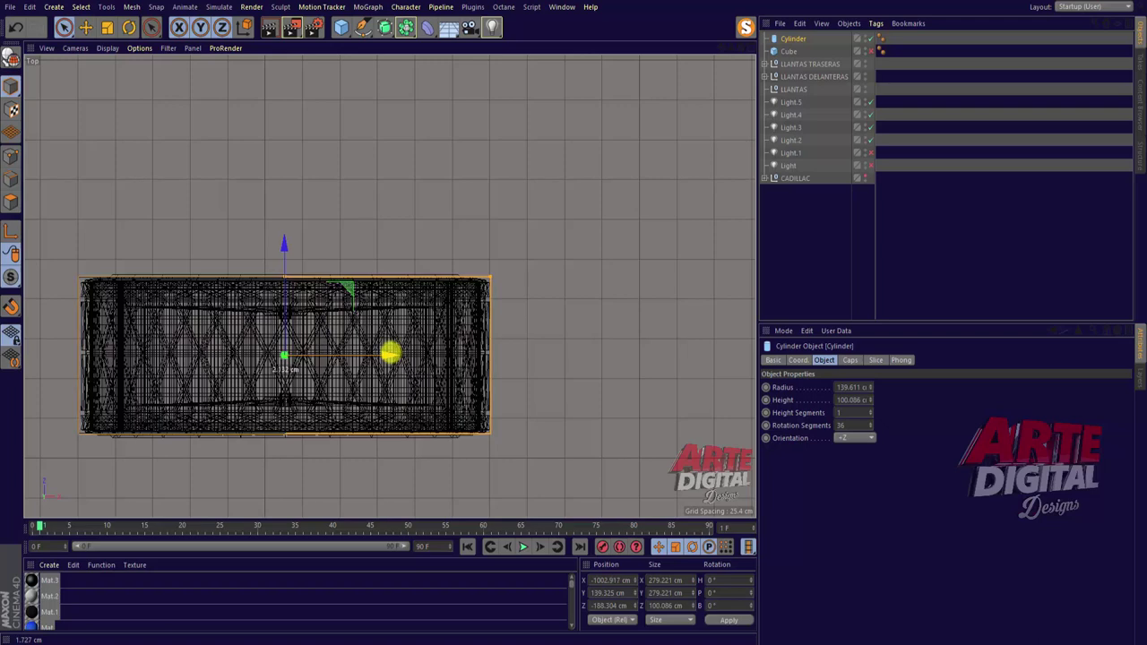
# Copy the cylinder along Z onto the opposite rear wheel and nudge it to fit.
pyautogui.scroll(-3, 573, 317)
pyautogui.scroll(-5, 574, 317)
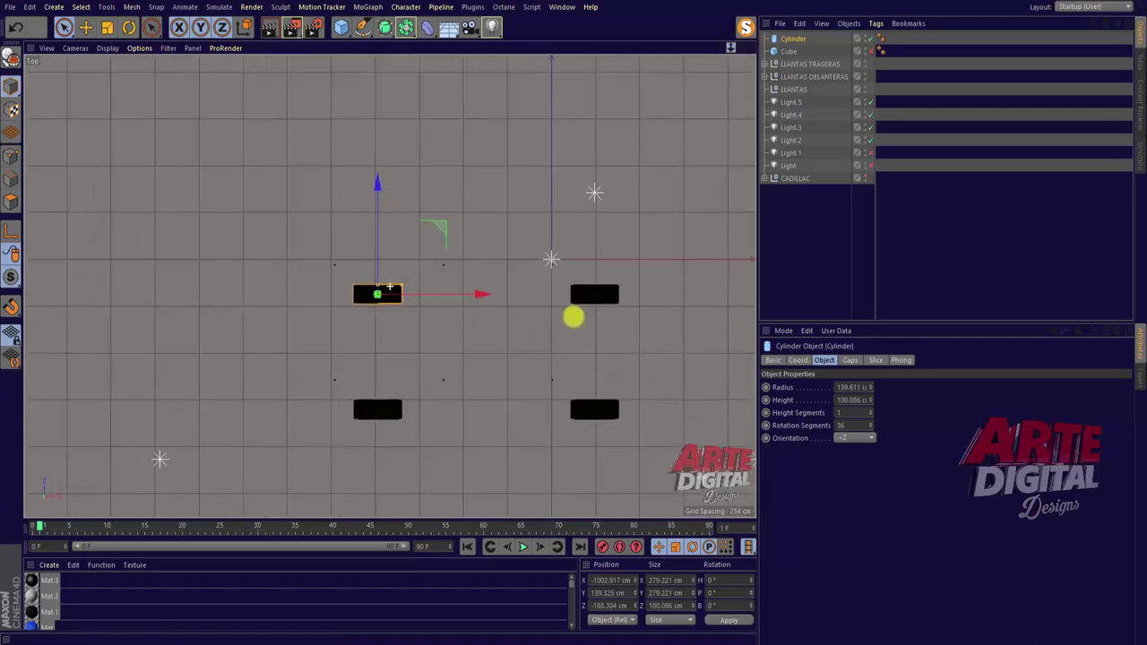
pyautogui.keyDown('ctrl'); pyautogui.moveTo(374, 187); pyautogui.dragTo(384, 334); pyautogui.keyUp('ctrl')
pyautogui.scroll(3, 385, 394)
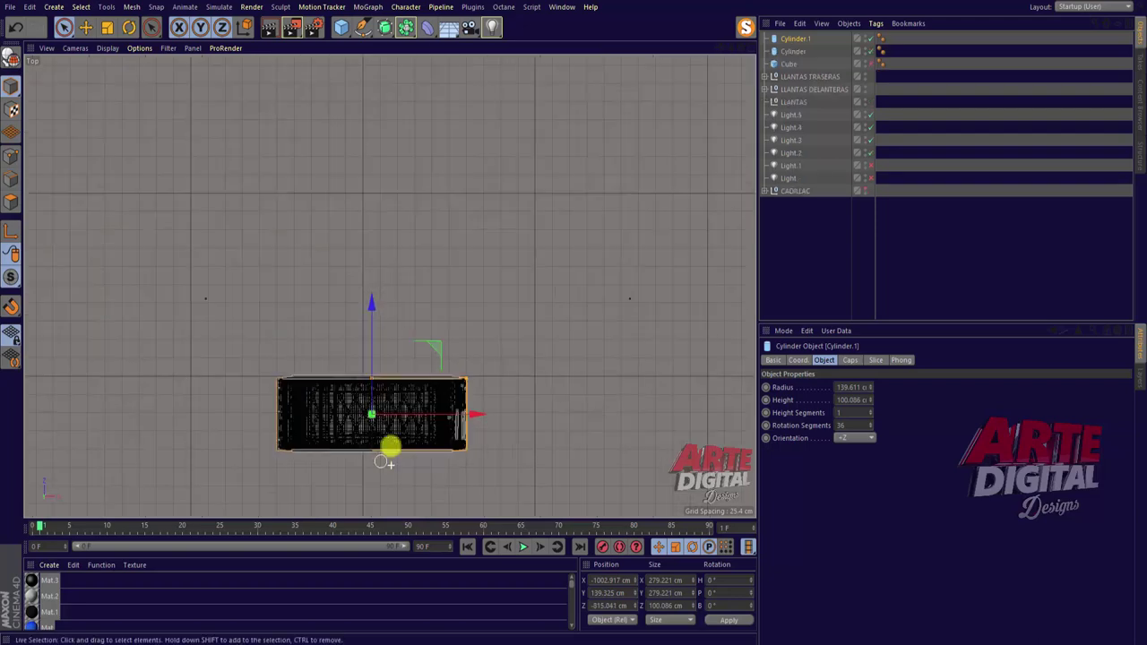
pyautogui.scroll(2, 389, 448)
pyautogui.scroll(3, 356, 393)
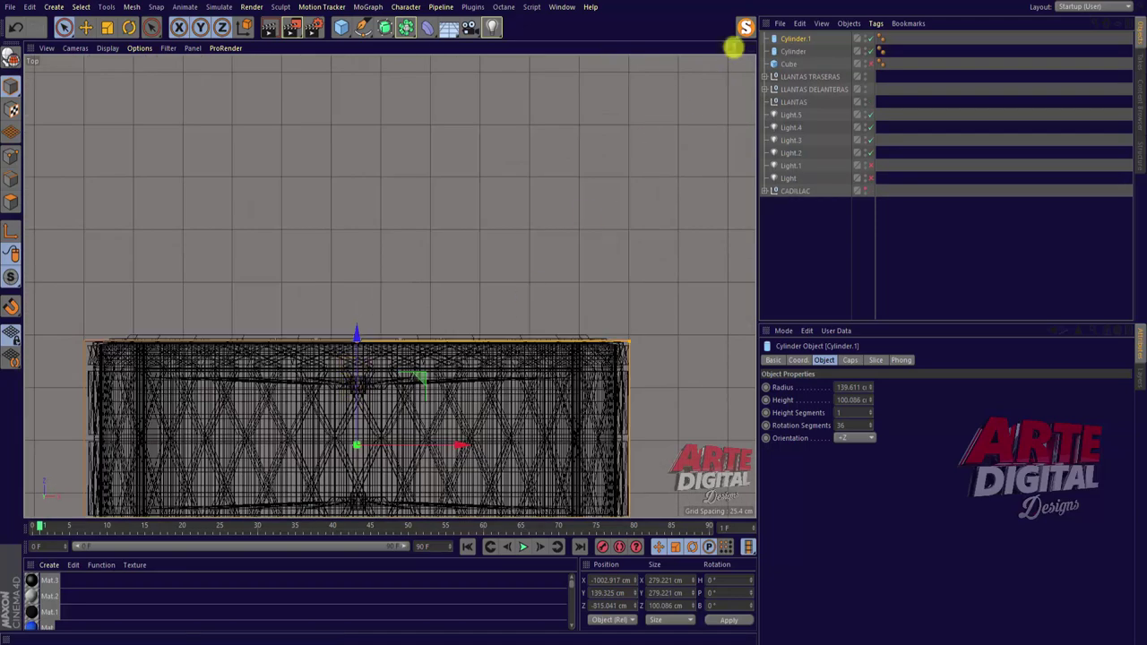
pyautogui.keyDown('alt'); pyautogui.moveTo(574, 315); pyautogui.dragTo(377, 199, button='middle'); pyautogui.keyUp('alt')
pyautogui.scroll(1, 320, 317)
pyautogui.moveTo(378, 259); pyautogui.dragTo(378, 261)
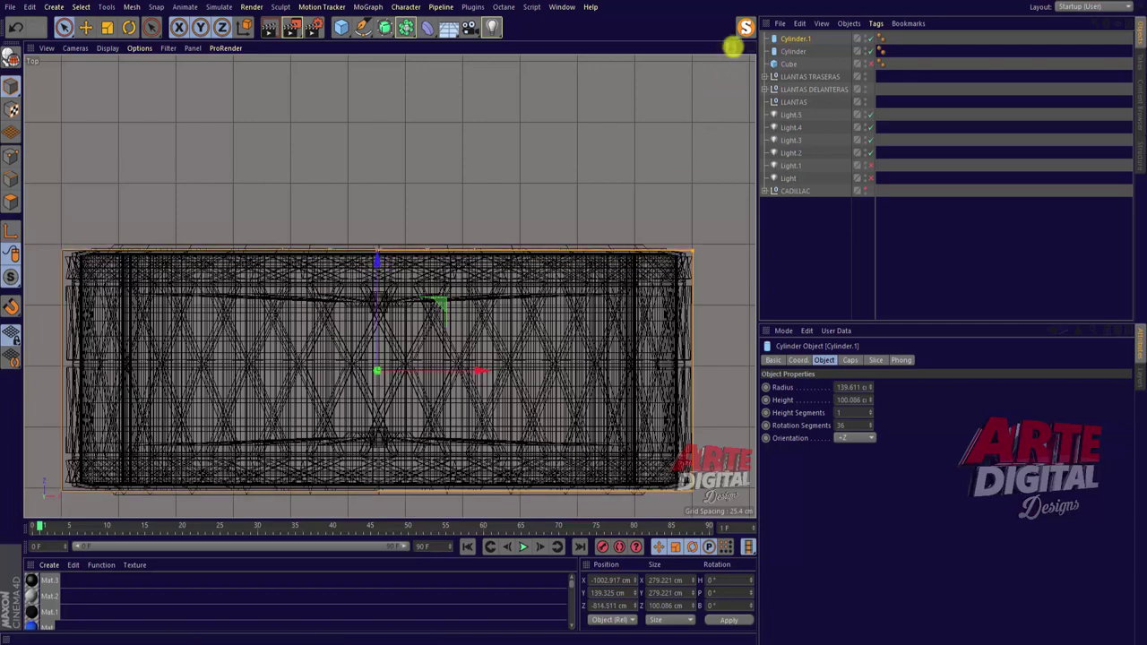
# Unhide the CADILLAC model and frame the whole car in the view.
pyautogui.moveTo(737, 45)
pyautogui.mouseDown()
pyautogui.moveTo(571, 317)
pyautogui.moveTo(721, 49)
pyautogui.moveTo(571, 317)
pyautogui.mouseUp()
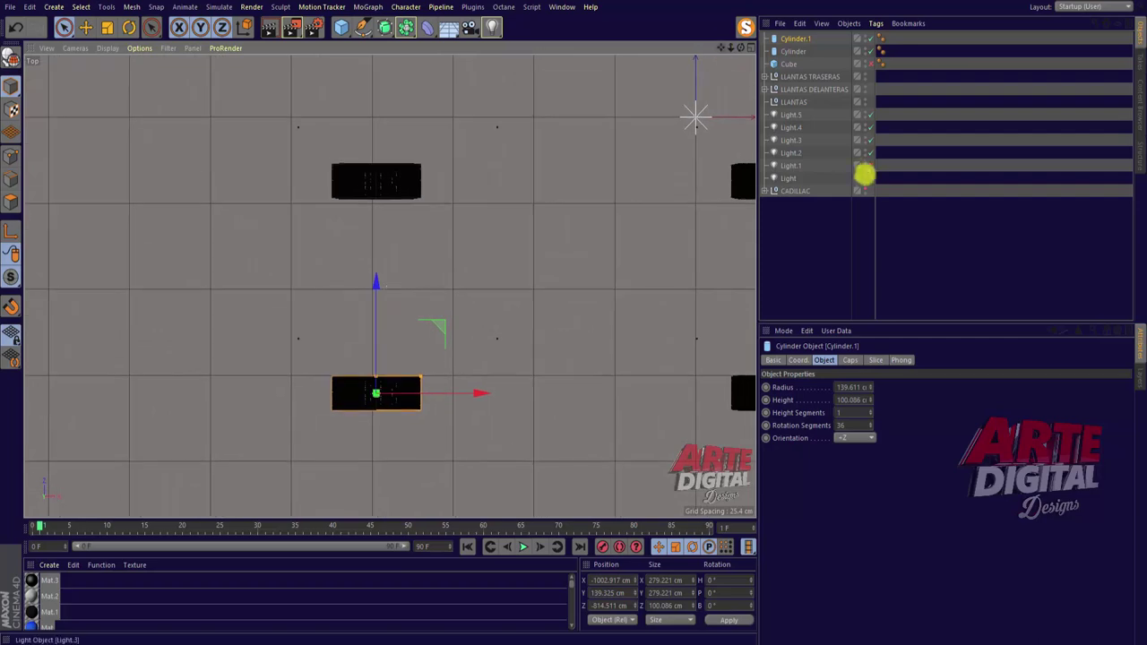
pyautogui.click(863, 189)
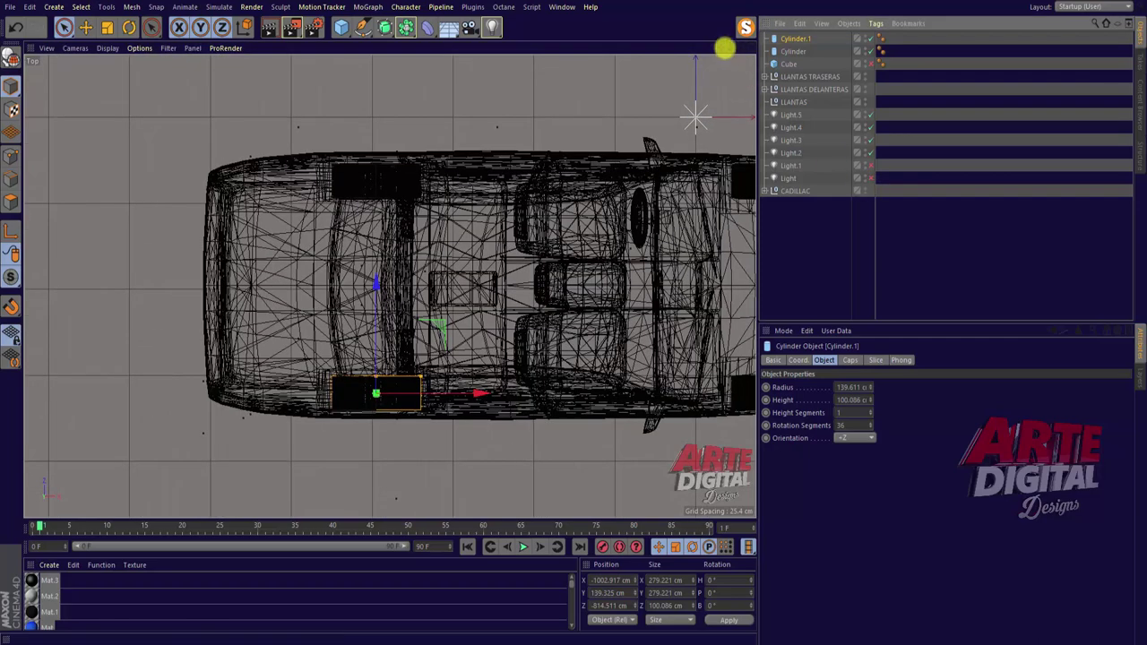
pyautogui.moveTo(725, 46); pyautogui.dragTo(574, 316)
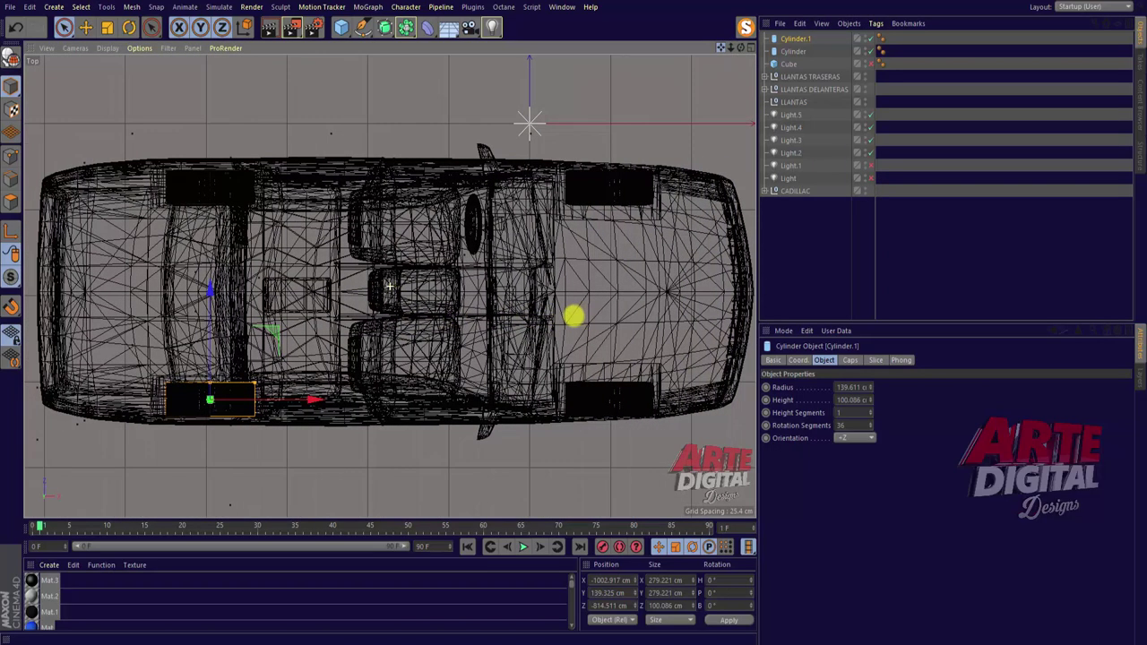
# Inspect the CADILLAC and LLANTAS TRASERAS hierarchy in the Object Manager.
pyautogui.click(769, 191)
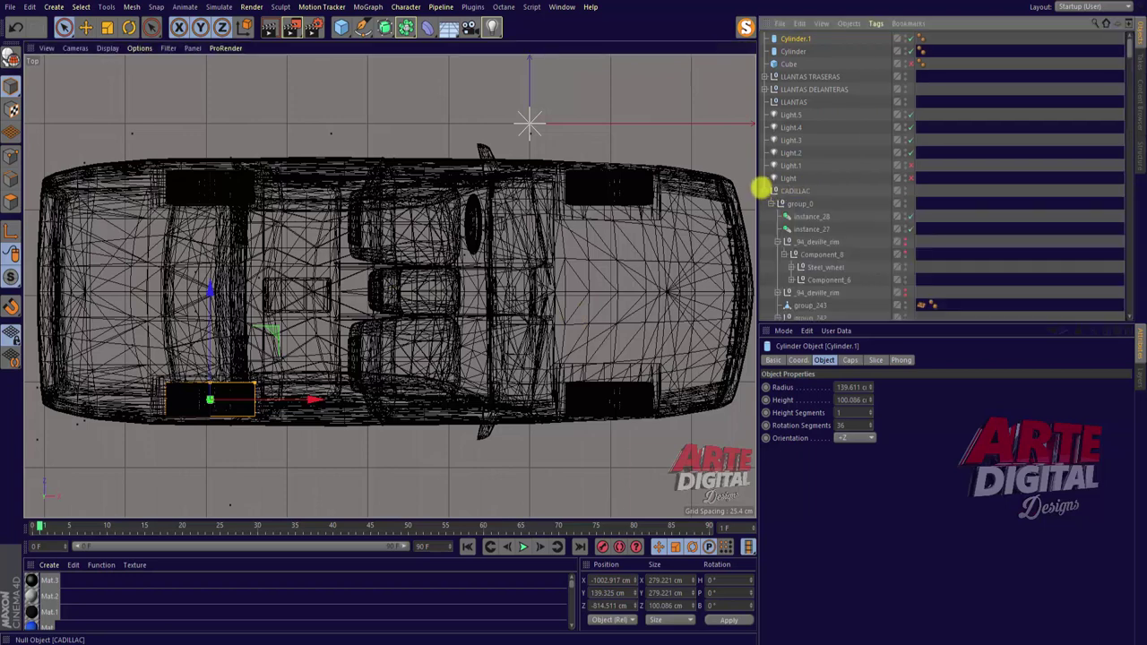
pyautogui.click(763, 190)
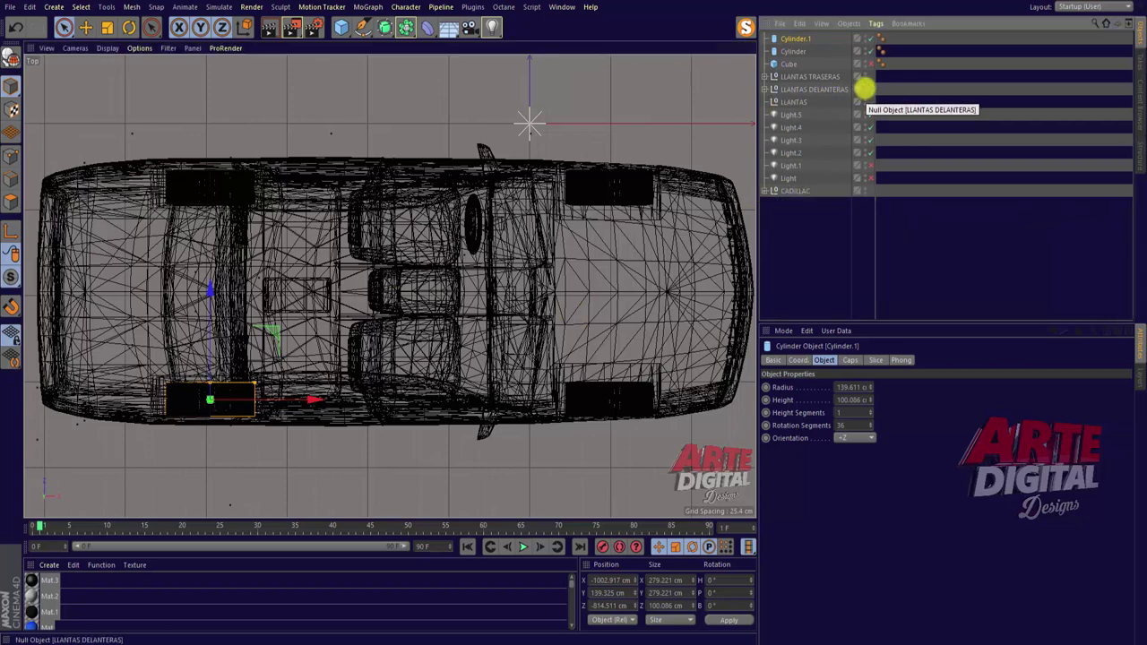
pyautogui.click(811, 76)
pyautogui.click(769, 76)
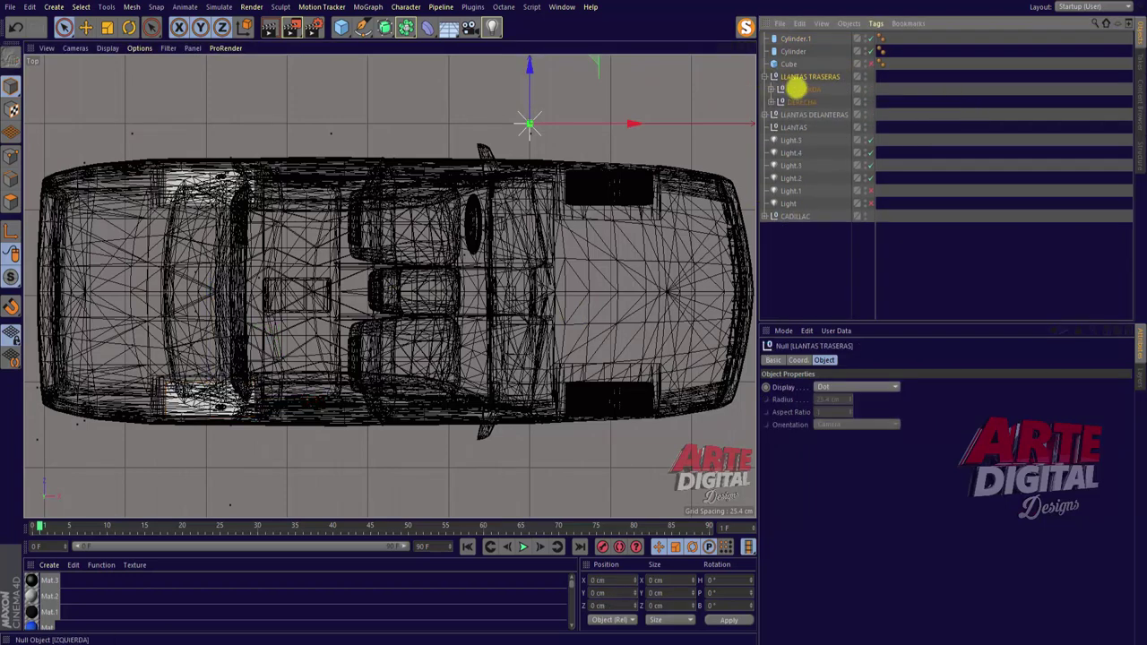
pyautogui.click(800, 89)
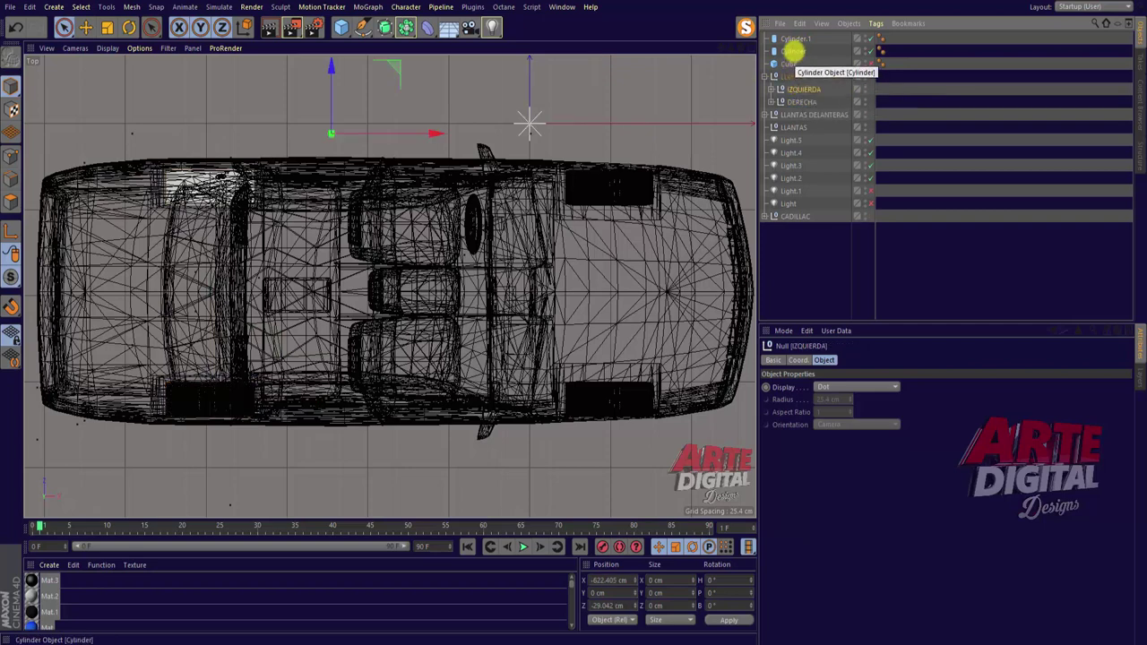
# Rename the original wheel cylinder to 'Llanta Izquierda trasera'.
pyautogui.click(795, 51)
pyautogui.doubleClick(795, 51)
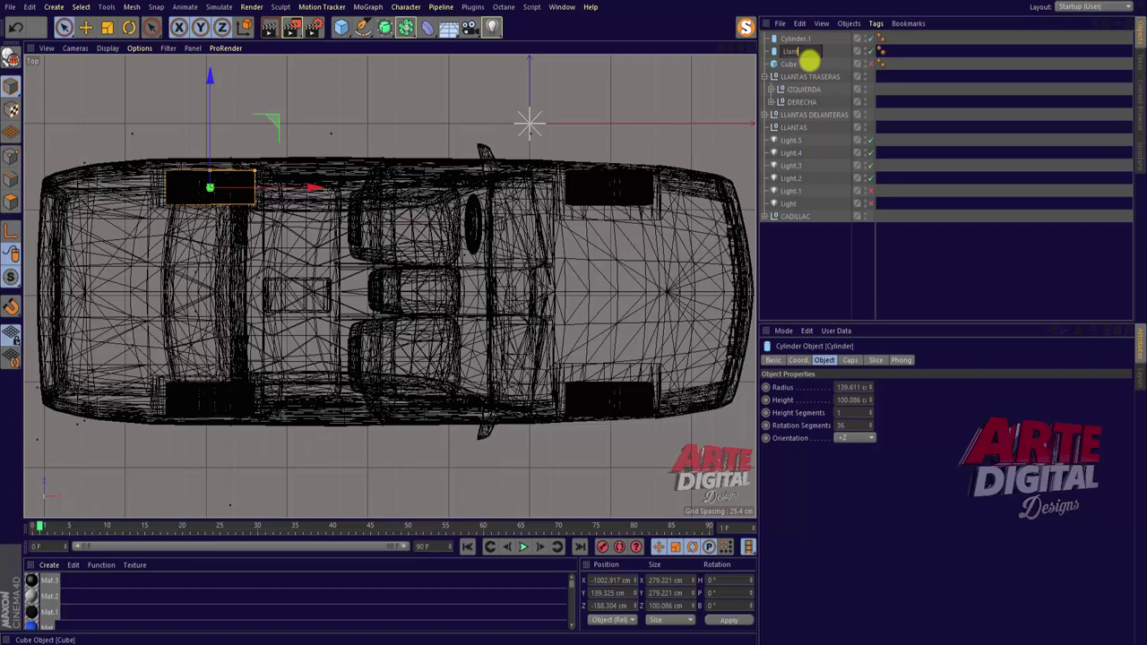
pyautogui.write('a Izquierda')
pyautogui.press('Return')
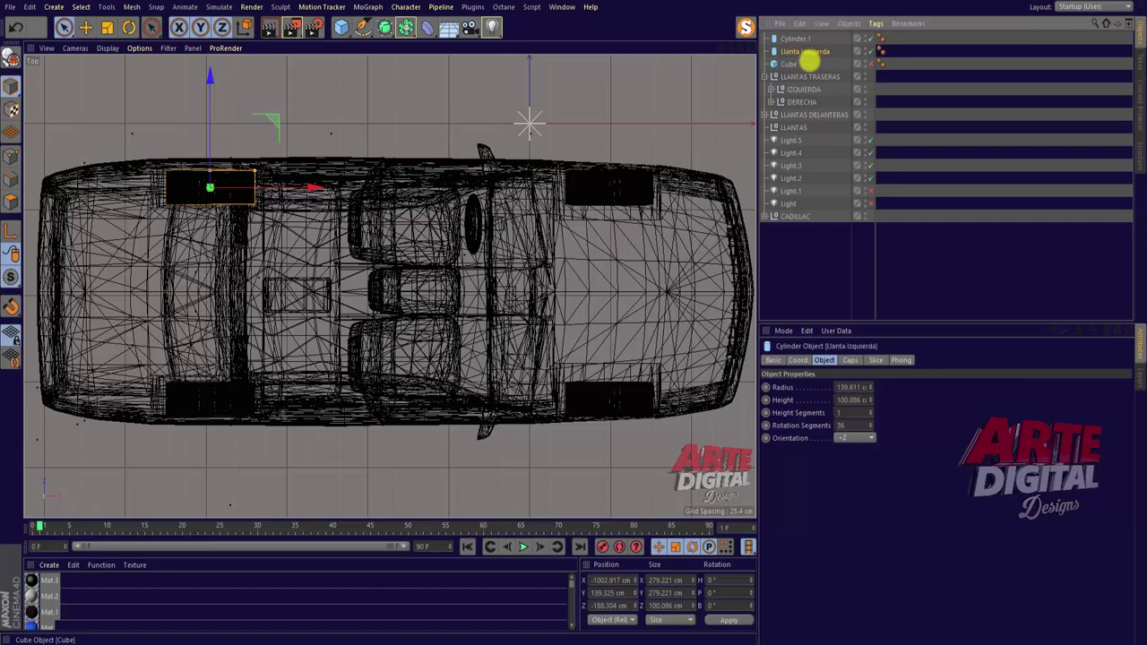
pyautogui.doubleClick(810, 52)
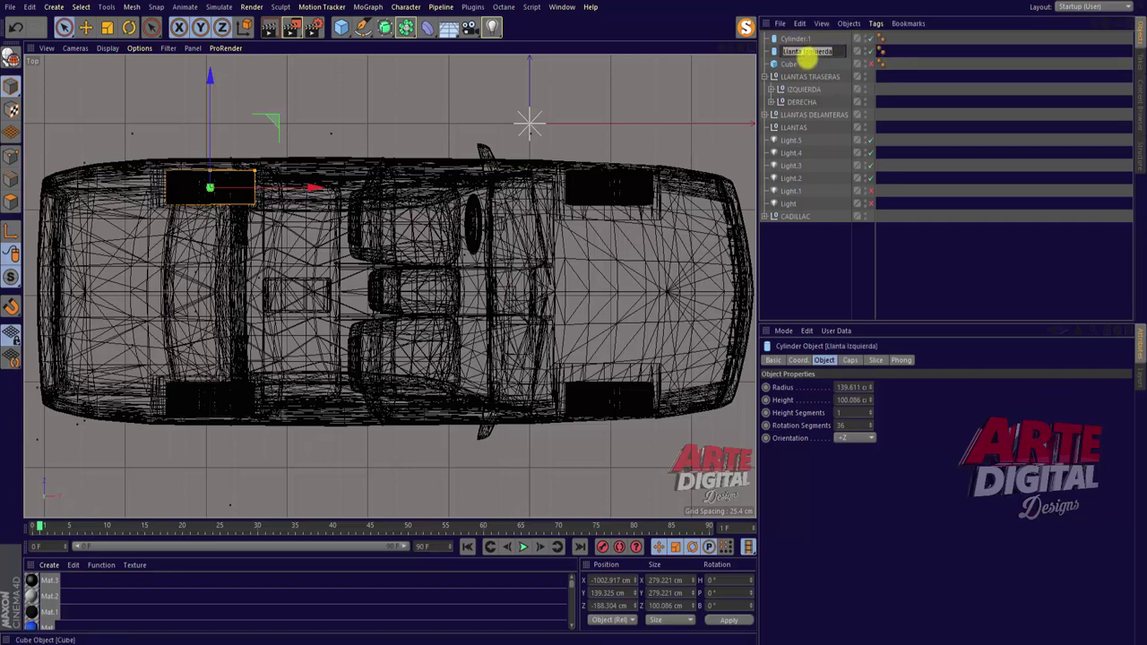
pyautogui.press('Return')
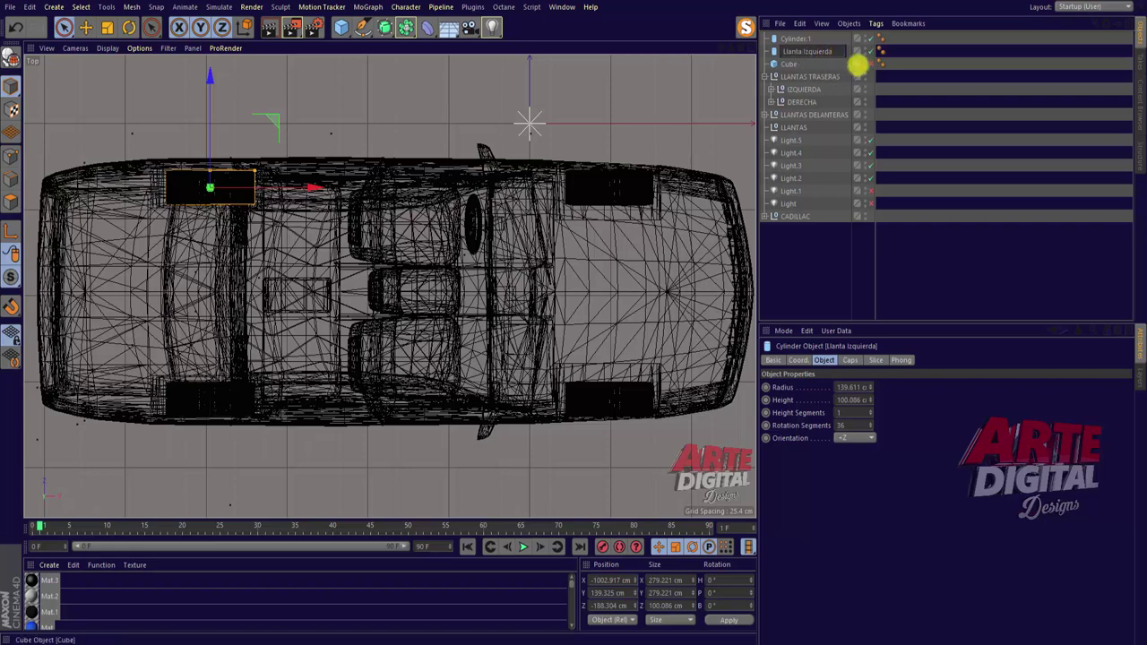
pyautogui.write('trasera')
pyautogui.press('Return')
# Rename the copied cylinder to 'Llanta Derecha Trasera'.
pyautogui.doubleClick(797, 39)
pyautogui.write('Derecha Tras')
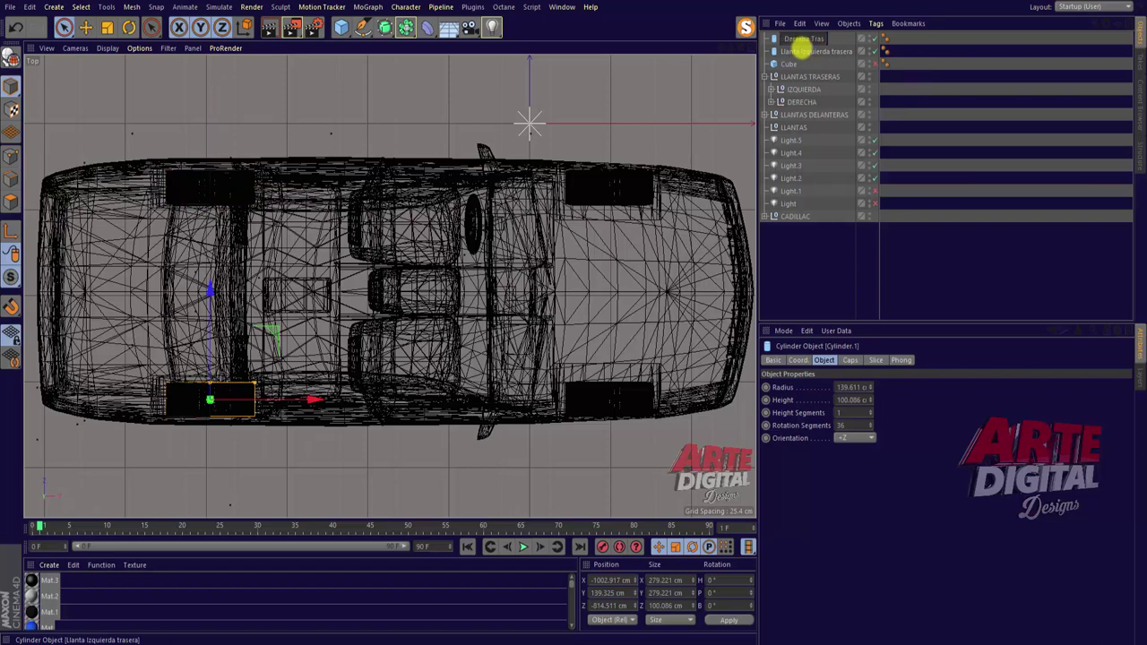
pyautogui.write('era')
pyautogui.press('Return')
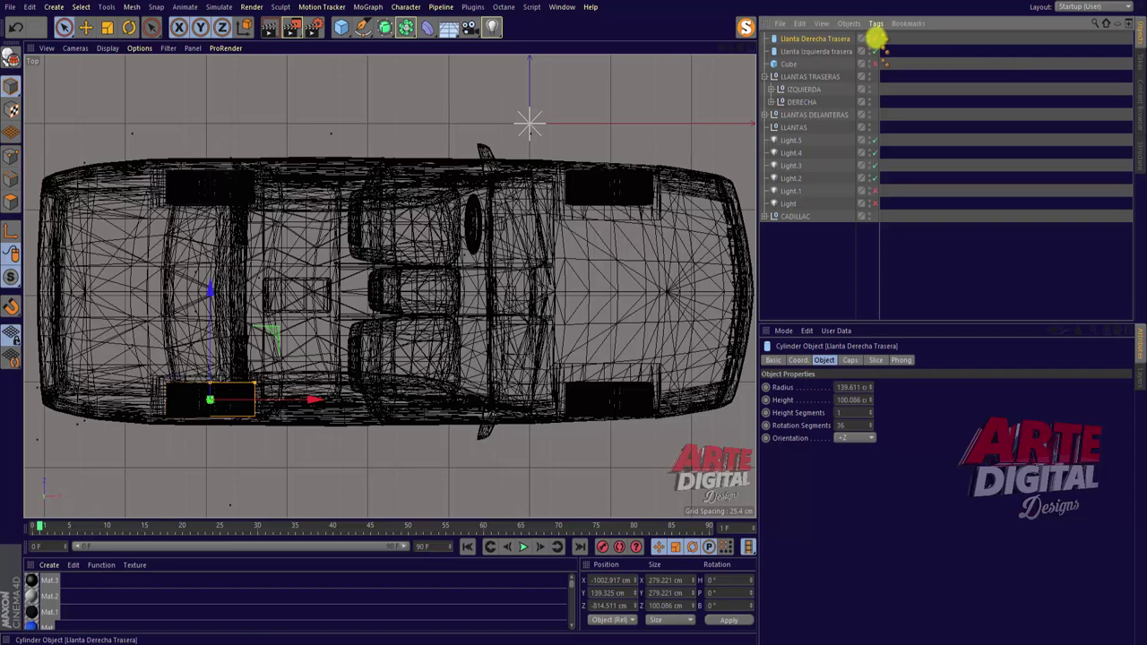
# Select both rear wheel cylinders together.
pyautogui.click(843, 51)
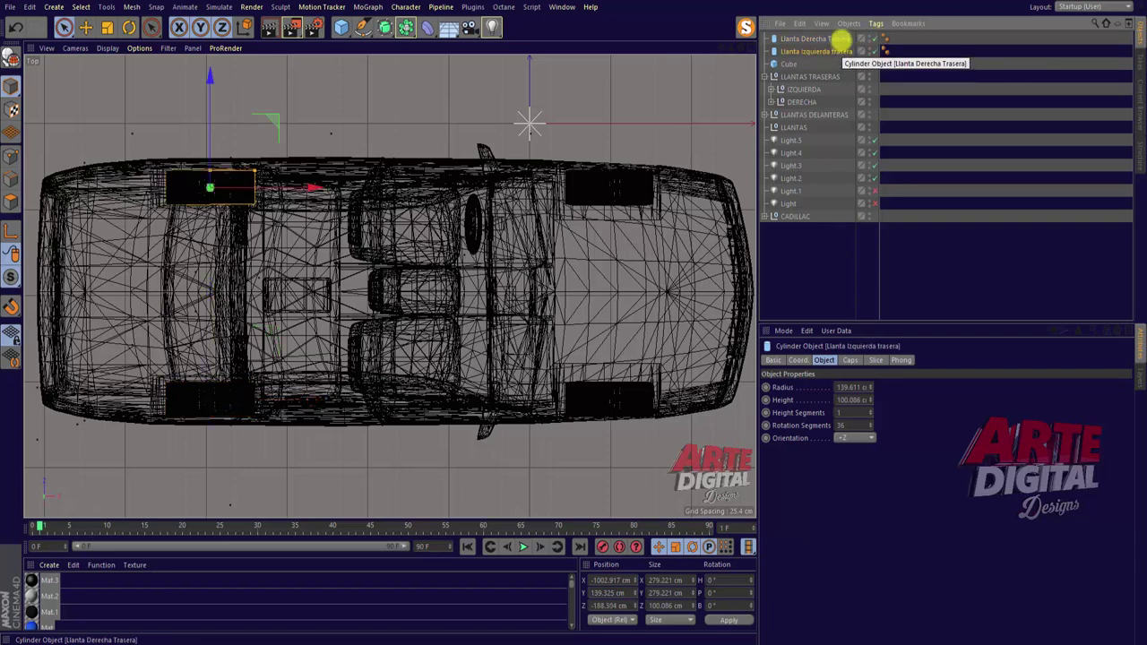
pyautogui.click(840, 40)
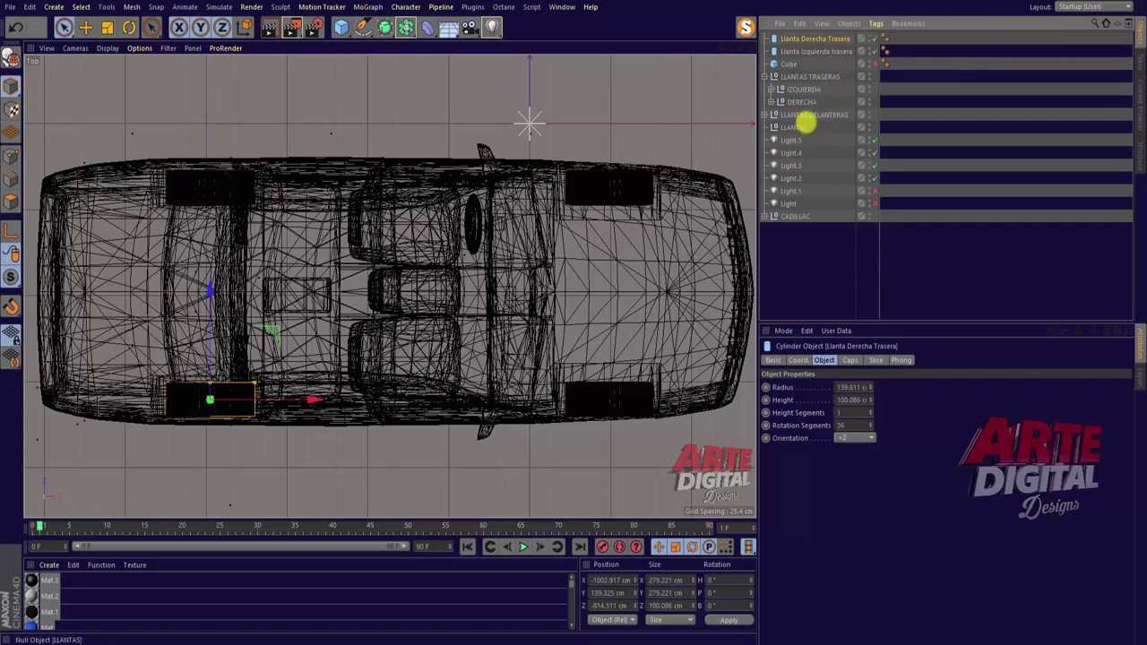
pyautogui.click(807, 102)
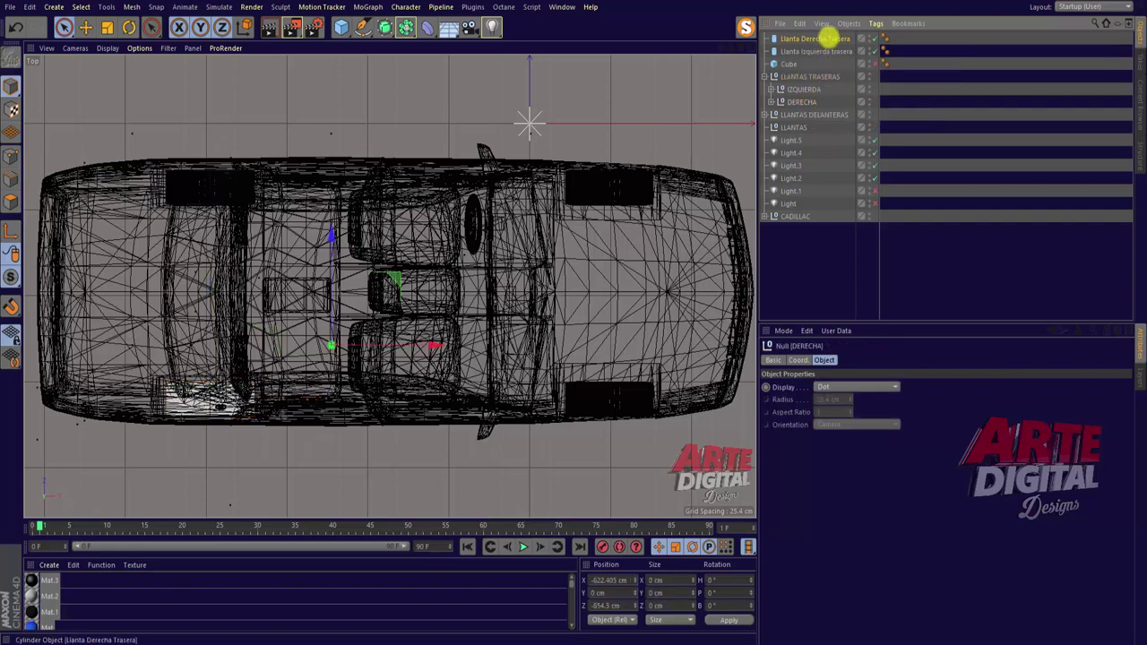
pyautogui.click(829, 38)
pyautogui.keyDown('ctrl'); pyautogui.click(817, 51); pyautogui.keyUp('ctrl')
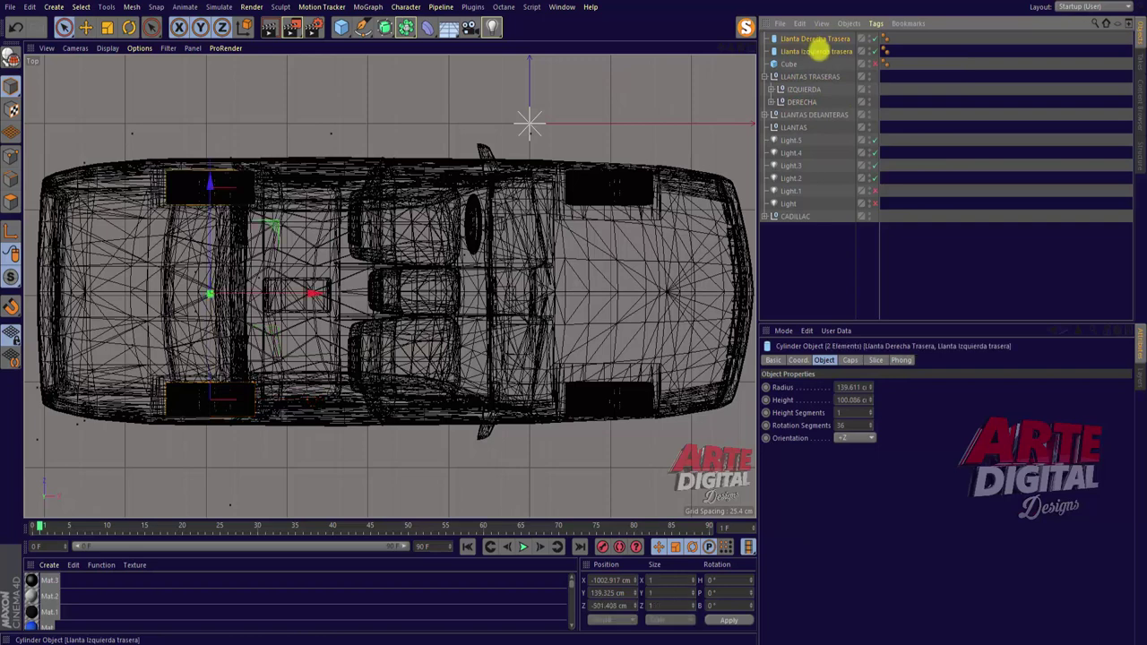
# Duplicate both rear wheel cylinders and move the copies onto the front wheels.
pyautogui.hotkey('ctrl', 'c')
pyautogui.hotkey('ctrl', 'v')
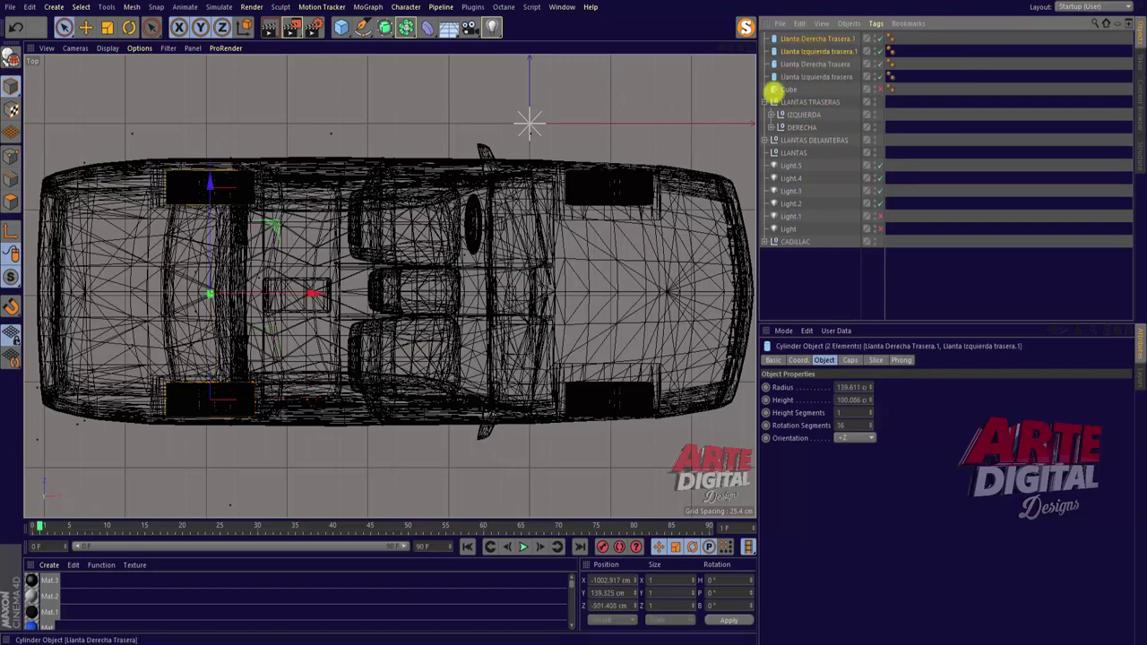
pyautogui.moveTo(312, 293); pyautogui.dragTo(715, 293)
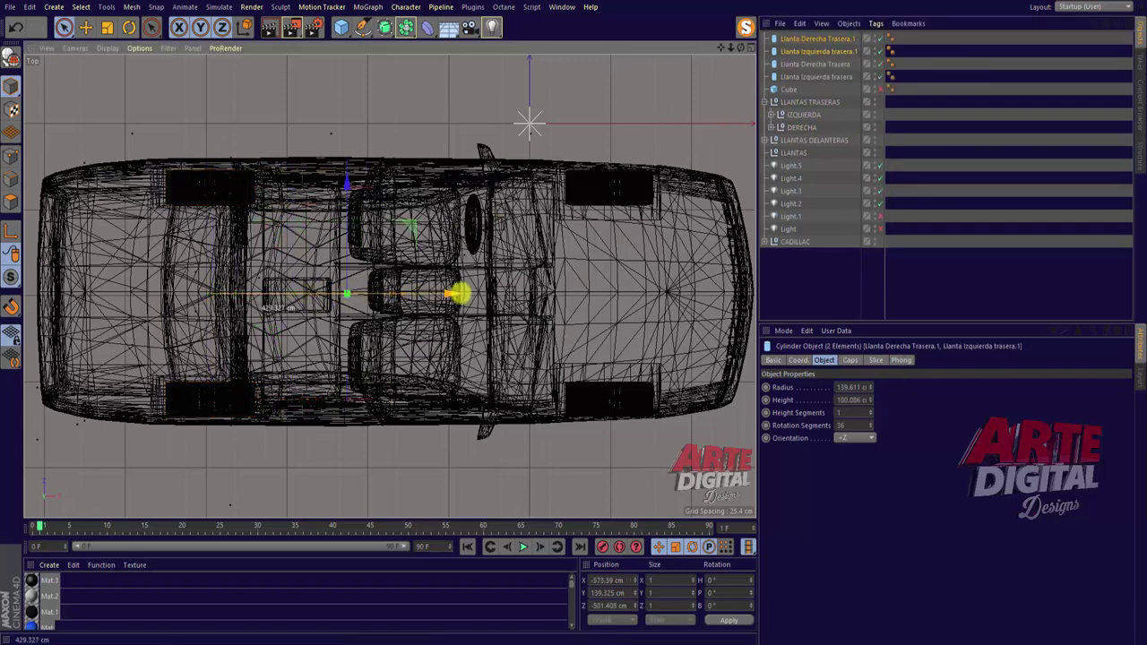
pyautogui.scroll(5, 661, 226)
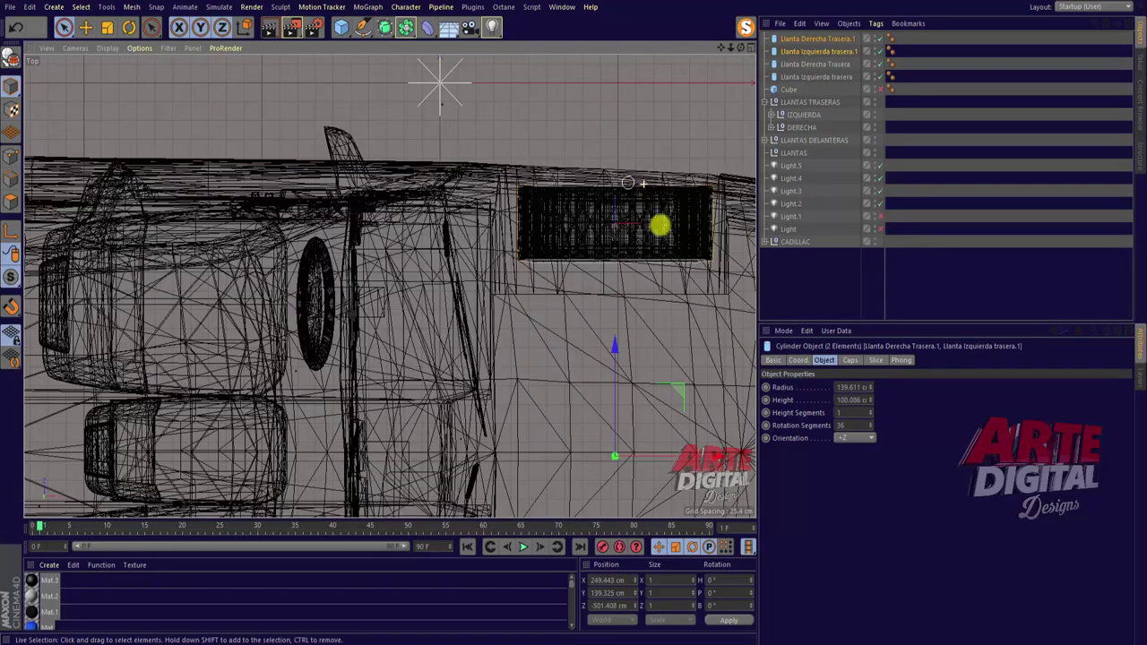
pyautogui.moveTo(720, 46); pyautogui.dragTo(668, 146)
pyautogui.scroll(1, 618, 157)
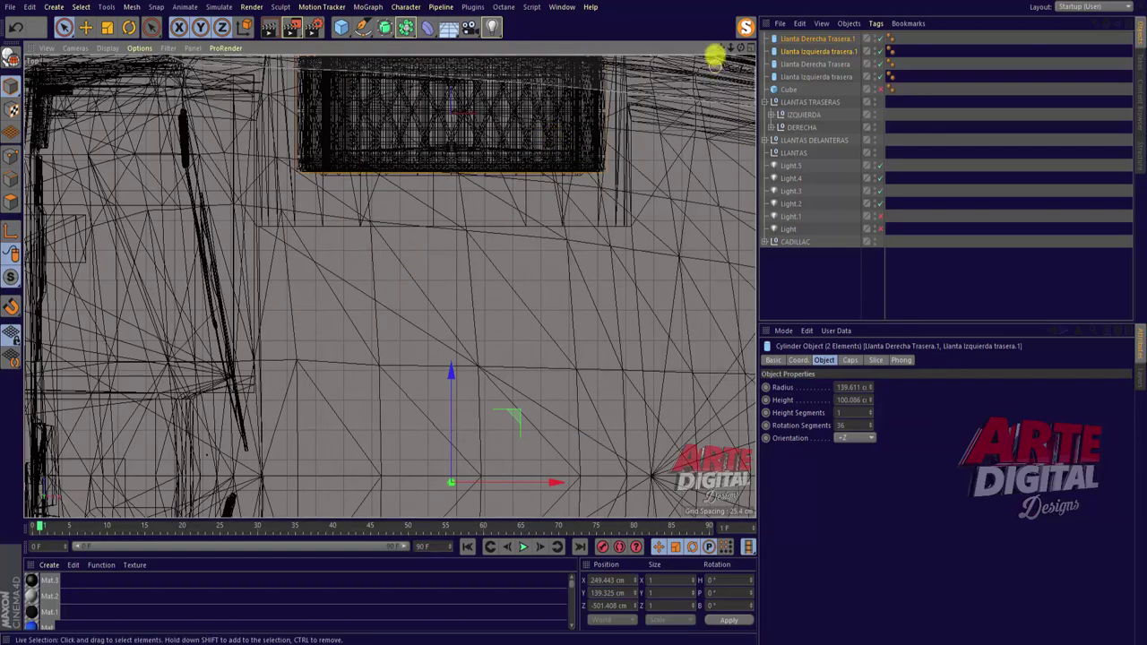
pyautogui.scroll(-3, 571, 317)
pyautogui.scroll(-2, 571, 318)
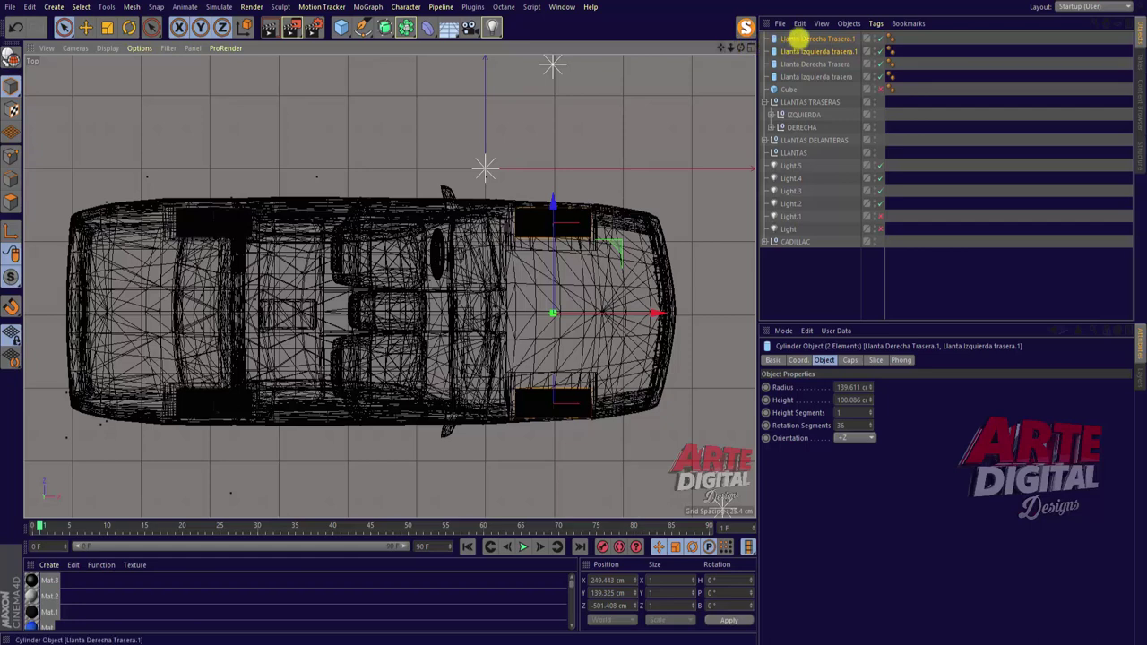
# Rename the copies 'Llanta Derecha Frontal1' and 'Llanta Izquierda Frontal1'.
pyautogui.click(797, 38)
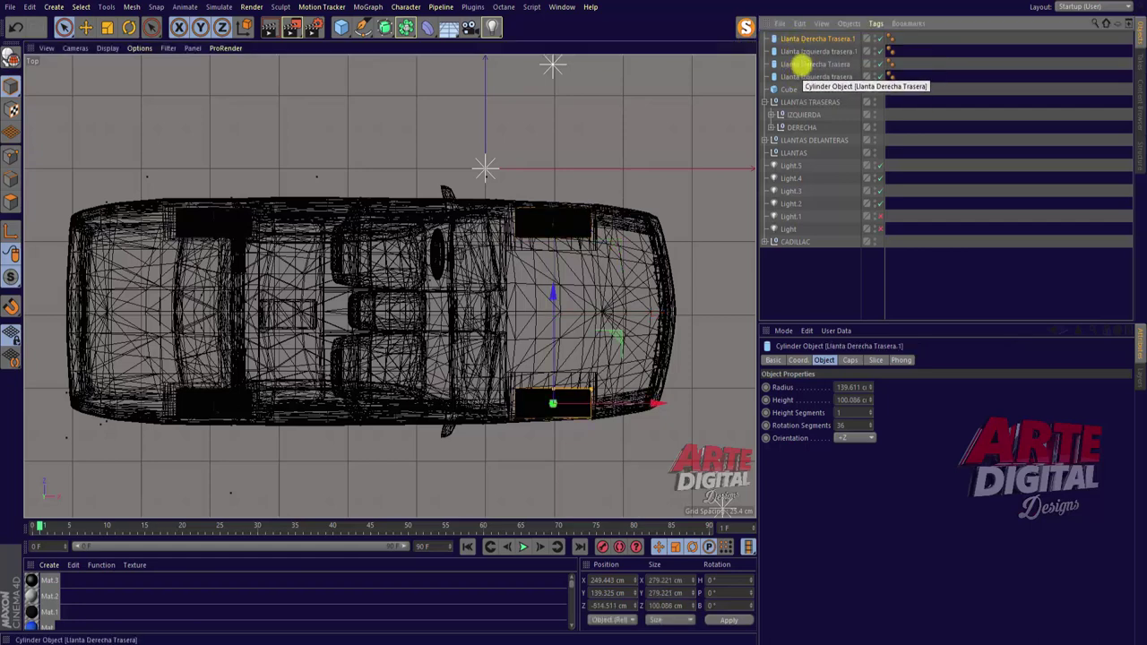
pyautogui.click(800, 64)
pyautogui.click(800, 38)
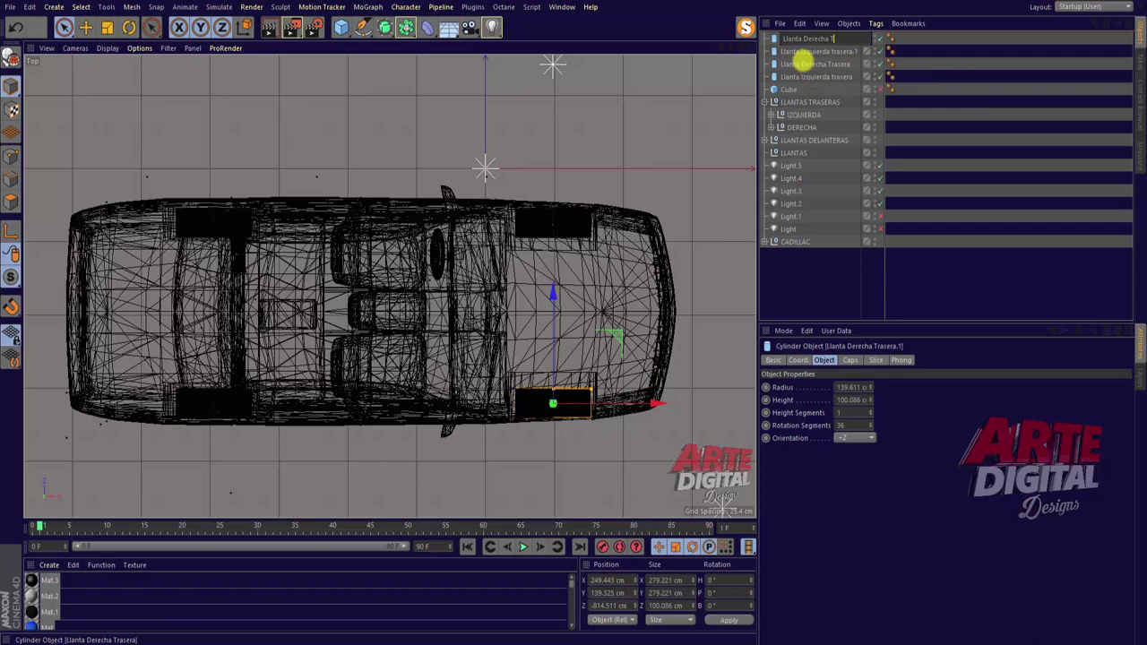
pyautogui.write('Frontal')
pyautogui.doubleClick(794, 51)
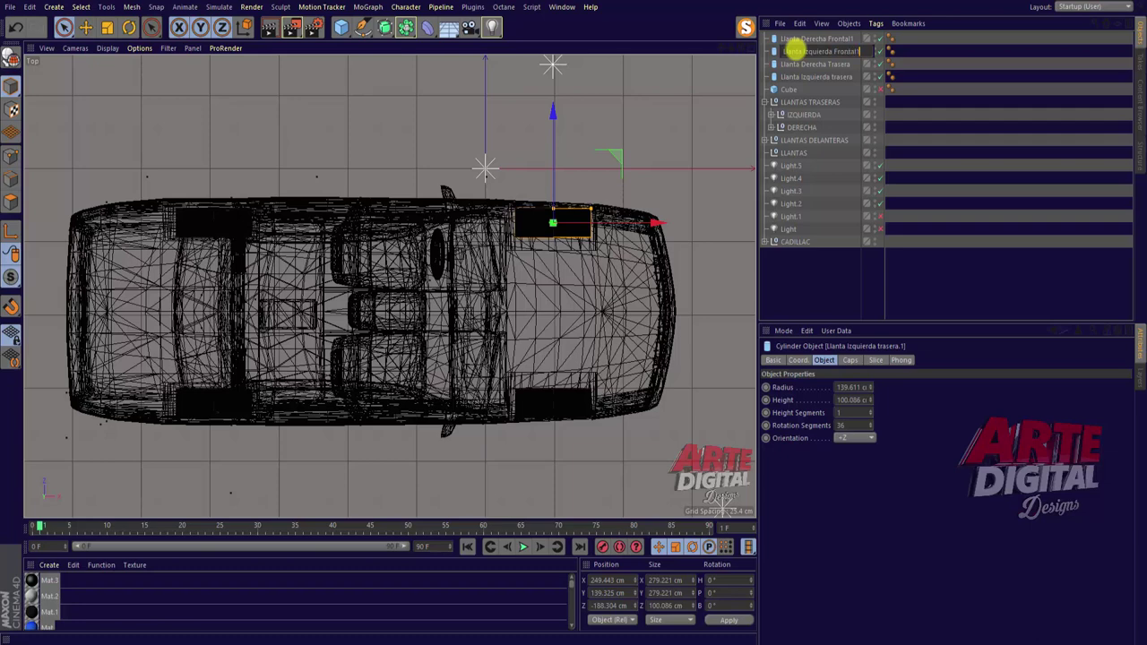
pyautogui.press('Return')
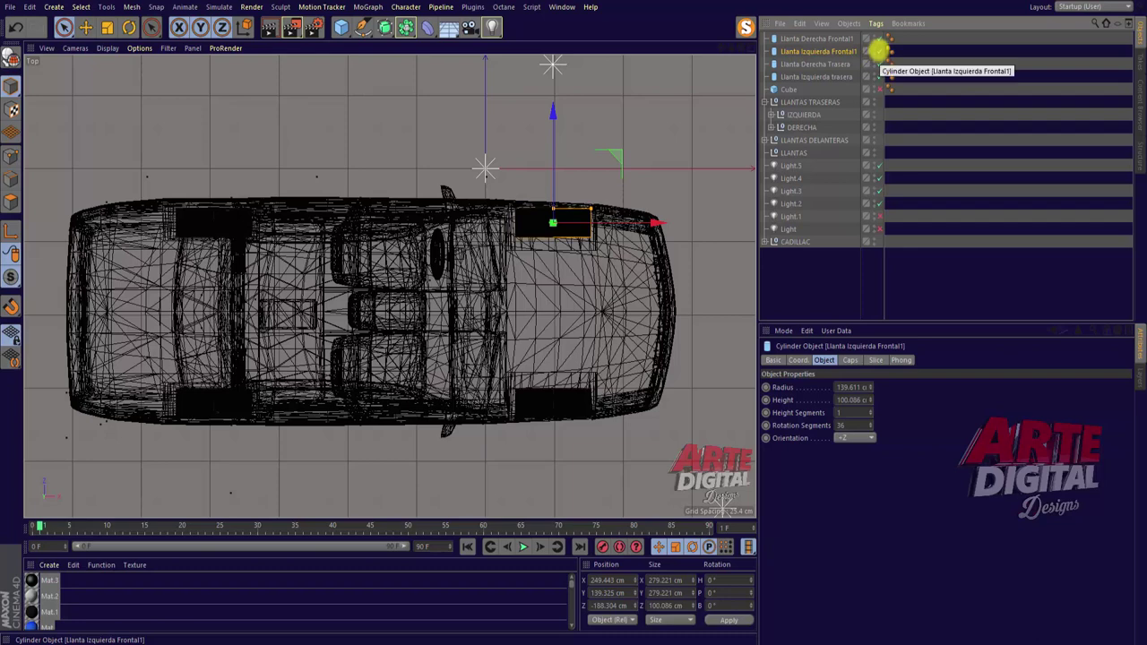
# Check the wheel cylinders' placement in the enlarged perspective view.
pyautogui.click(878, 39)
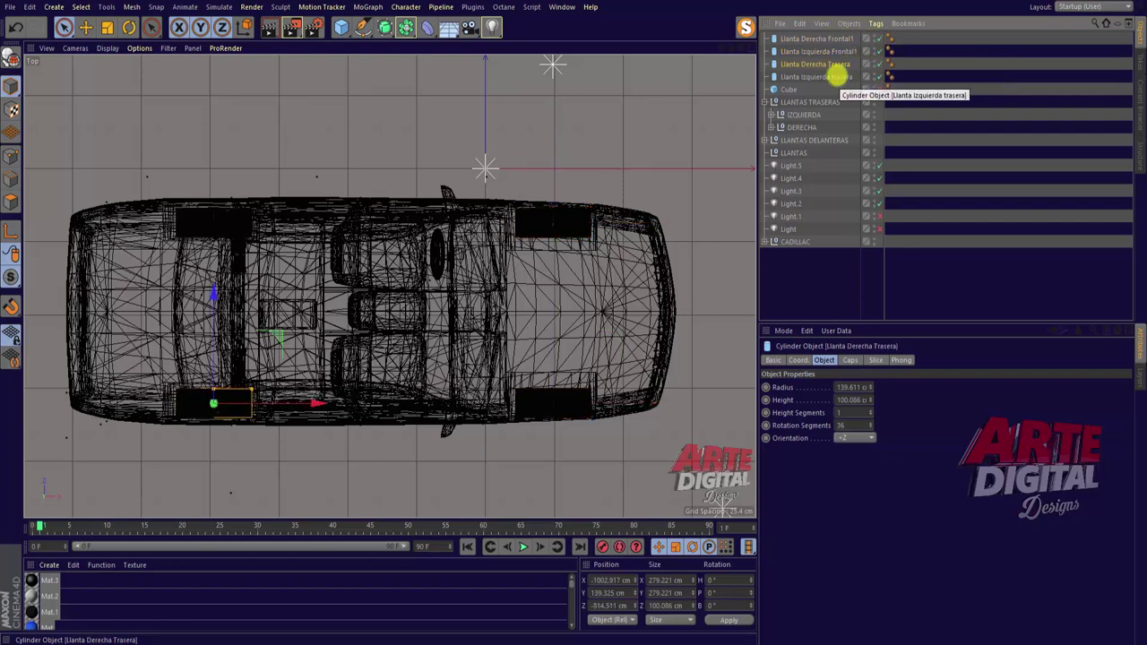
pyautogui.click(851, 78)
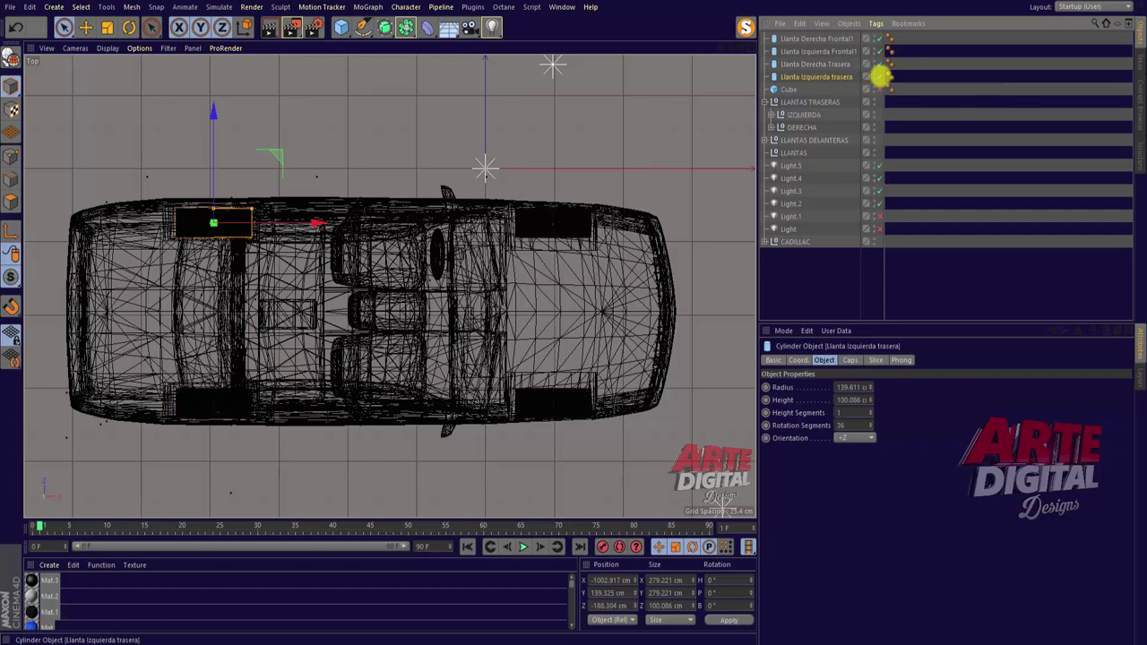
pyautogui.click(751, 47)
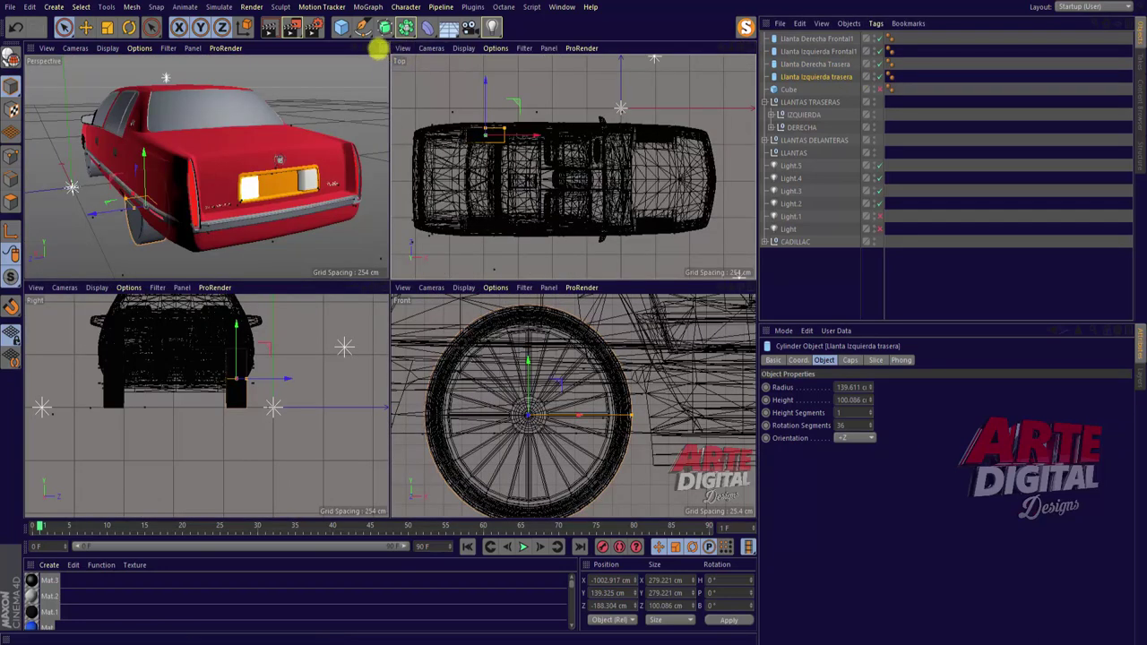
pyautogui.click(383, 48)
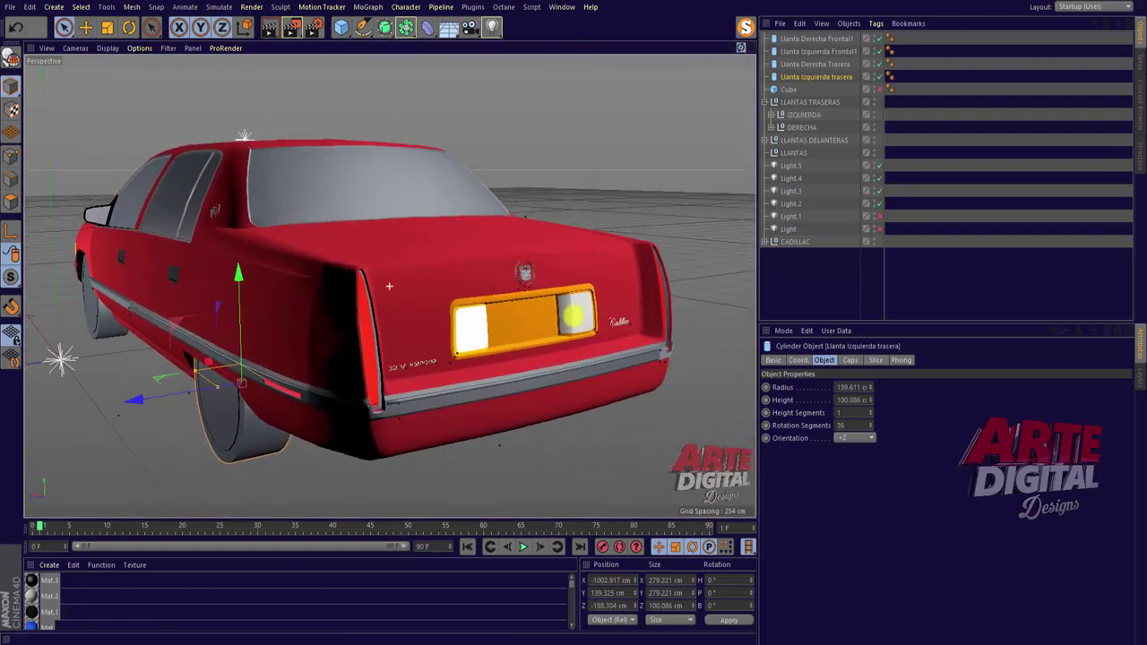
pyautogui.click(822, 39)
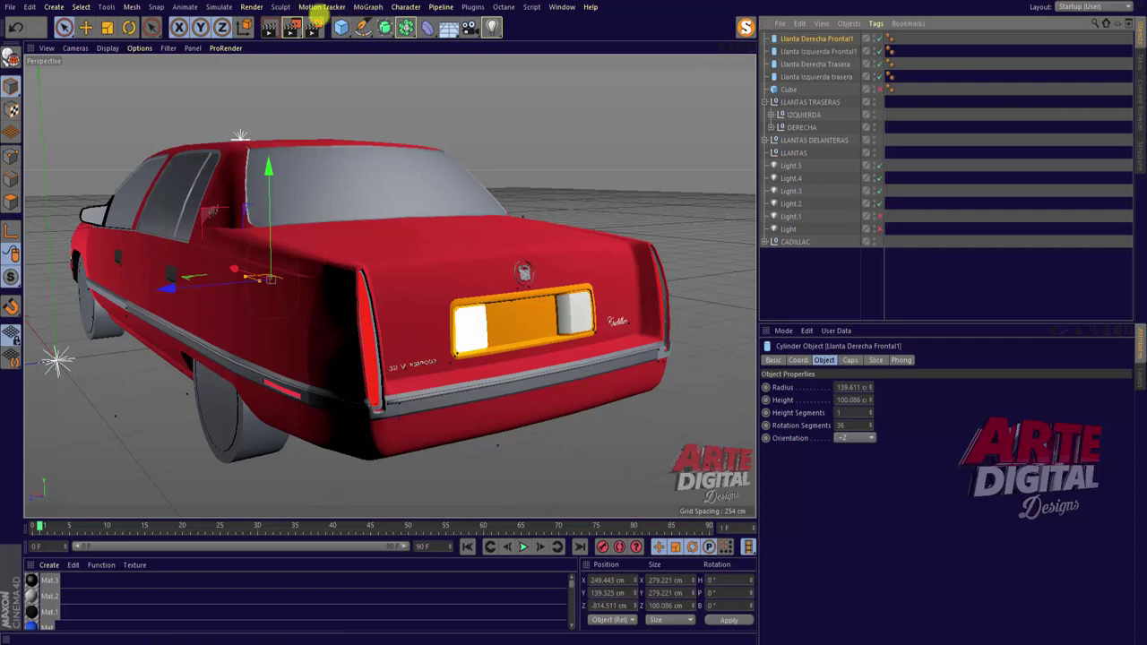
# Add a Dynamics Connector and set its type to Wheel Suspension.
pyautogui.click(222, 7)
pyautogui.moveTo(223, 39)
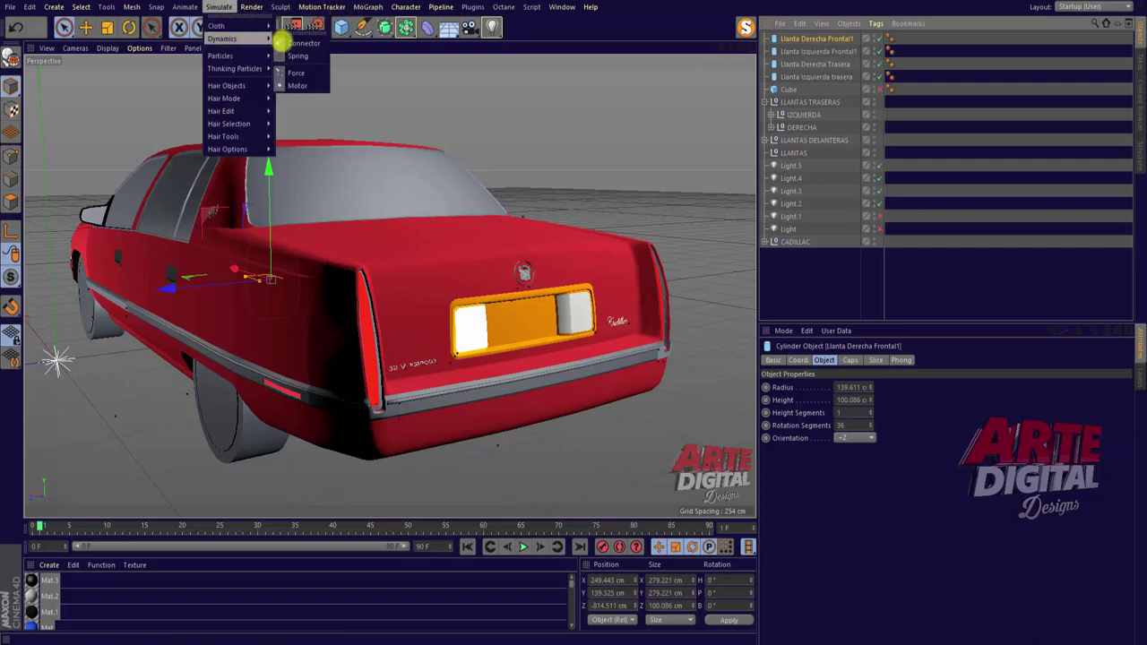
pyautogui.click(302, 42)
pyautogui.scroll(-2, 572, 316)
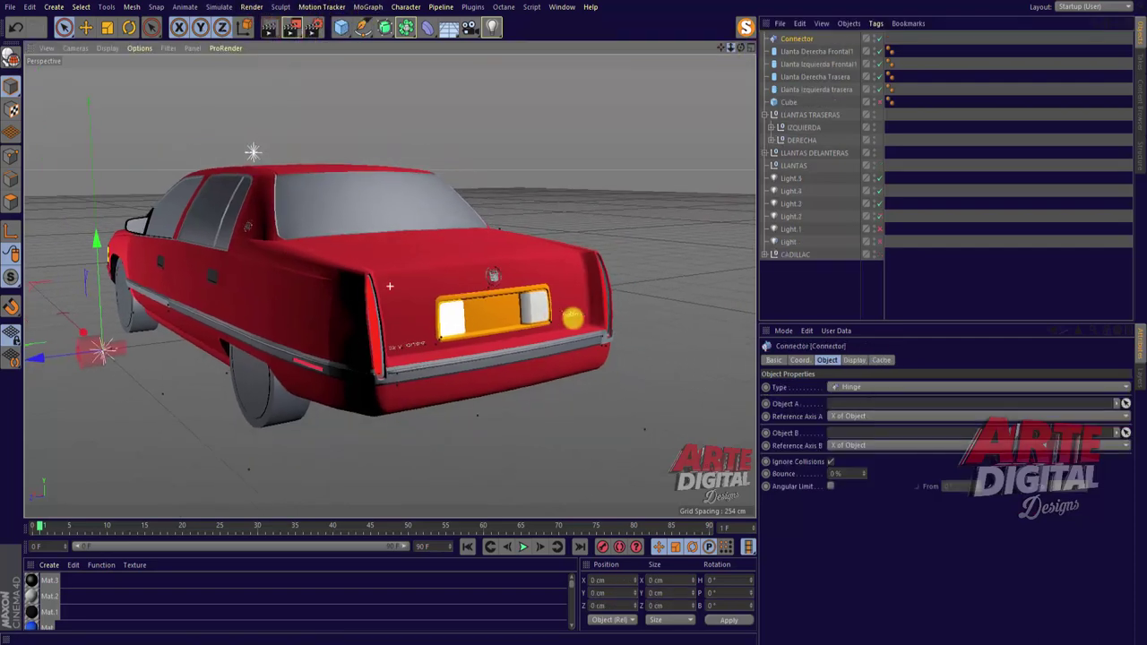
pyautogui.scroll(-2, 573, 317)
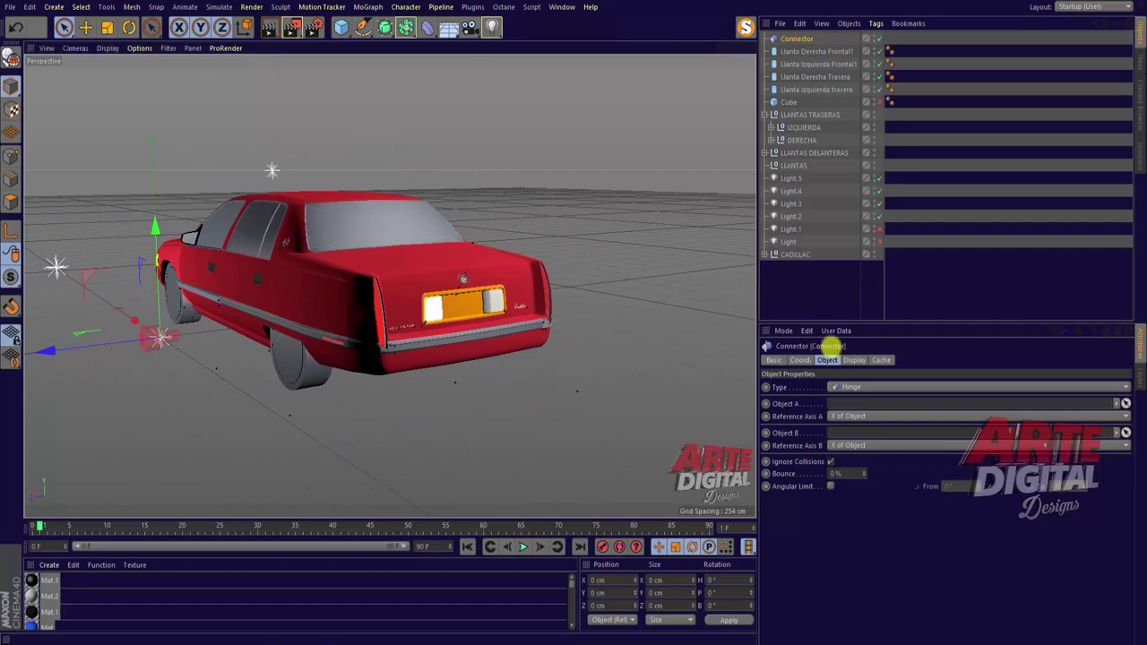
pyautogui.click(852, 388)
pyautogui.click(873, 498)
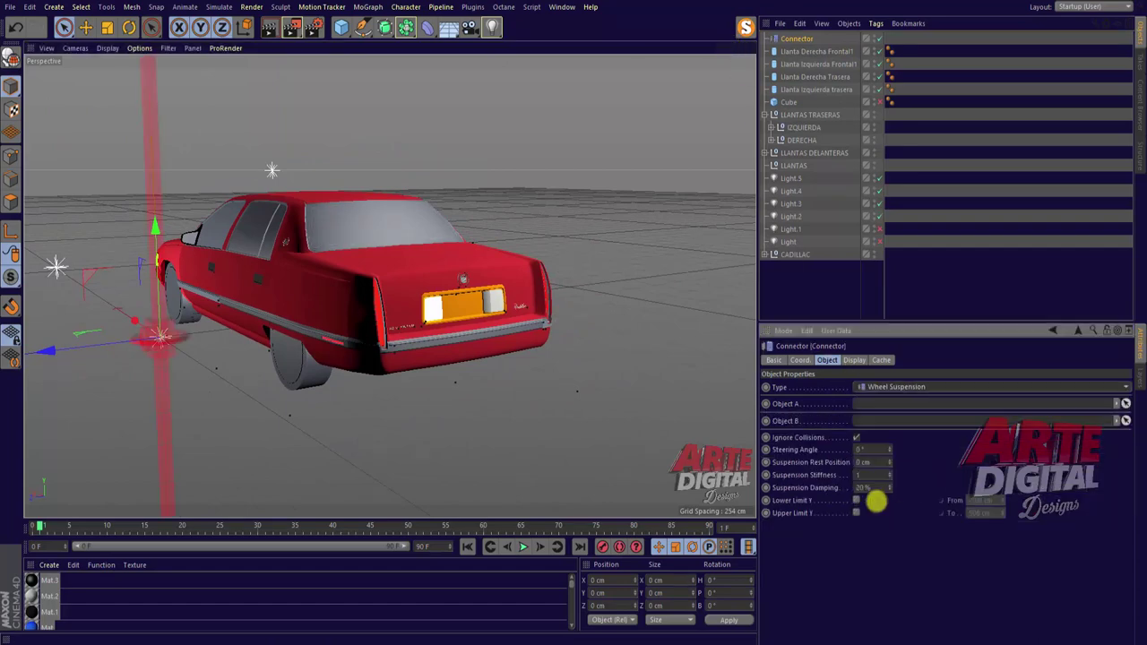
pyautogui.scroll(-2, 574, 320)
pyautogui.scroll(-2, 574, 315)
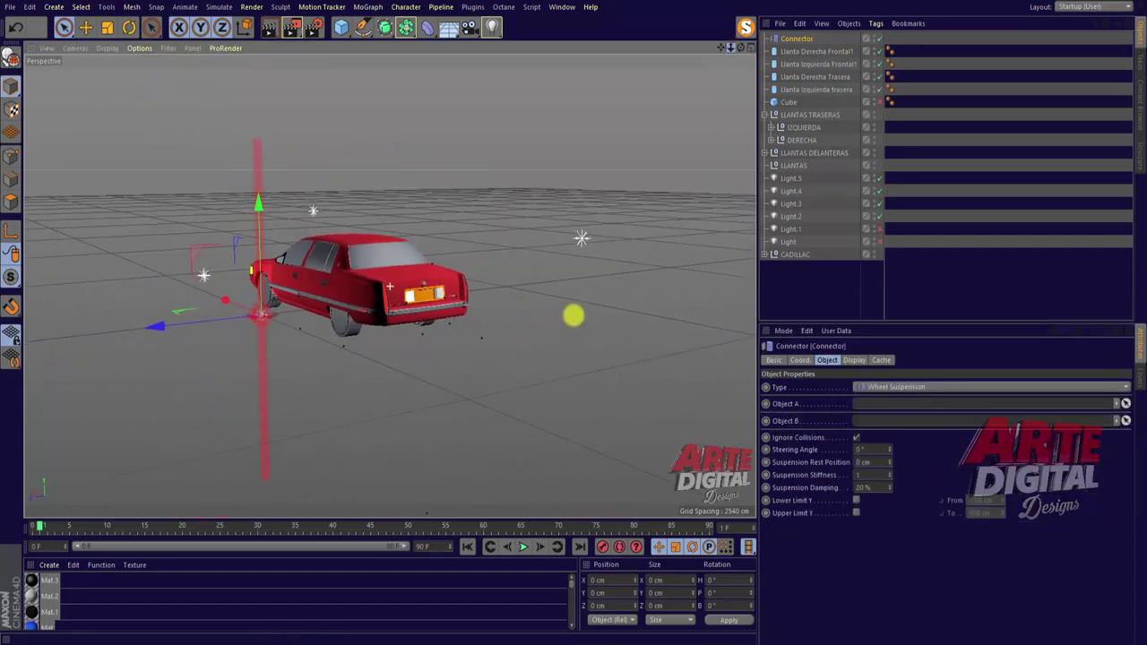
# Move the connector toward the rear wheel and enable its Lower/Upper Y limits.
pyautogui.moveTo(719, 47); pyautogui.dragTo(470, 187)
pyautogui.scroll(3, 390, 286)
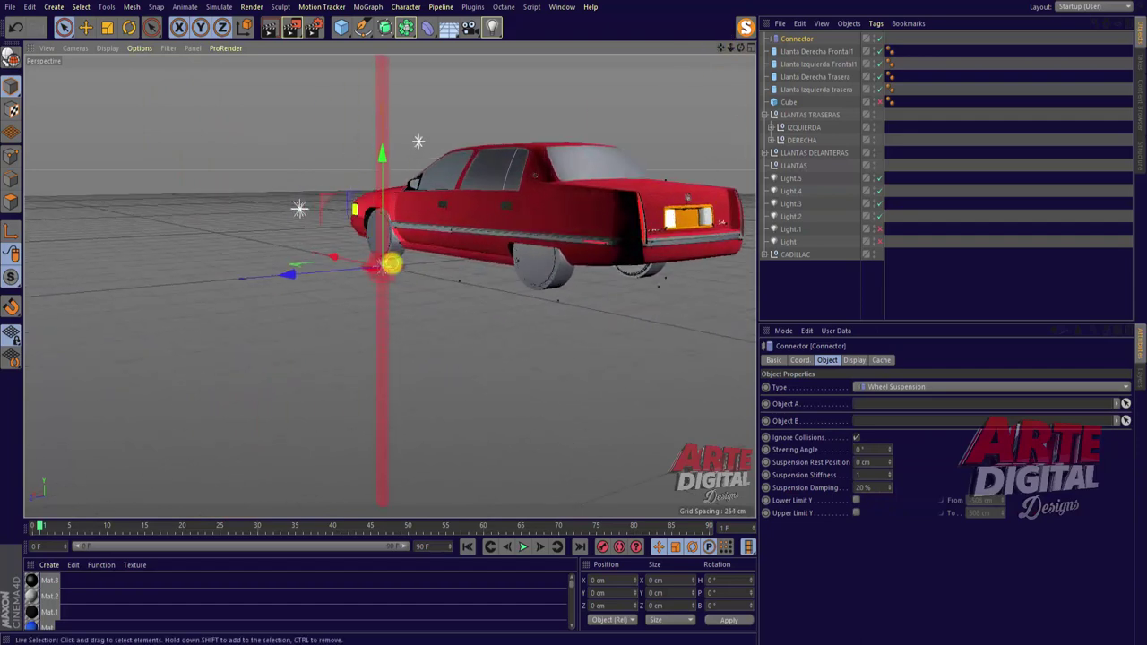
pyautogui.moveTo(740, 47); pyautogui.dragTo(574, 316)
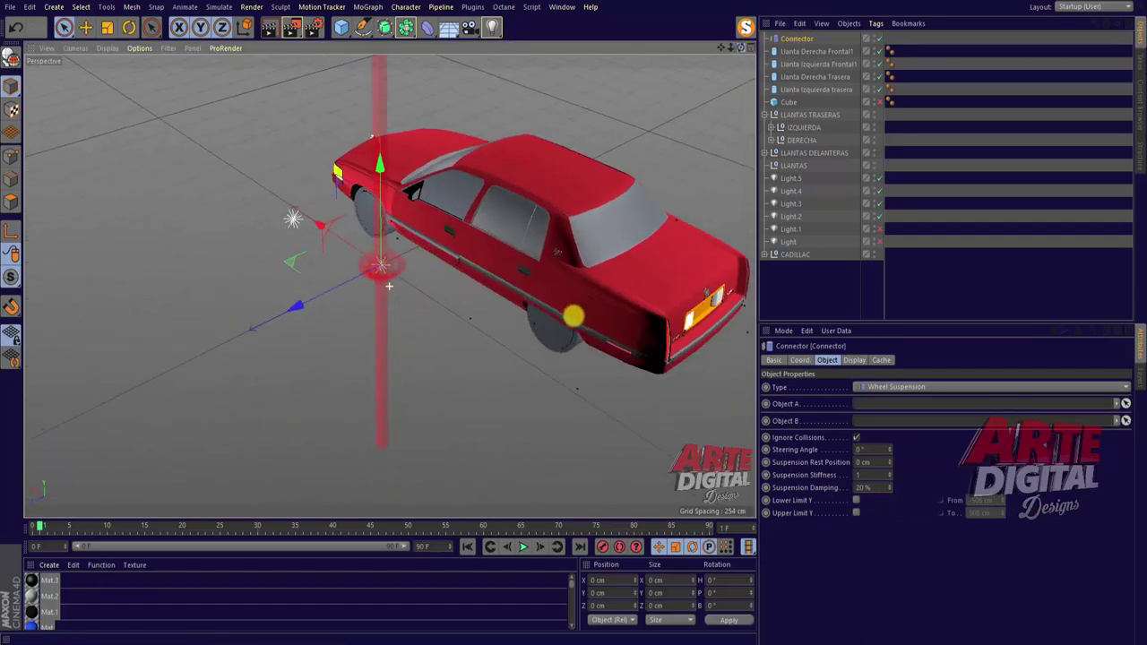
pyautogui.click(854, 360)
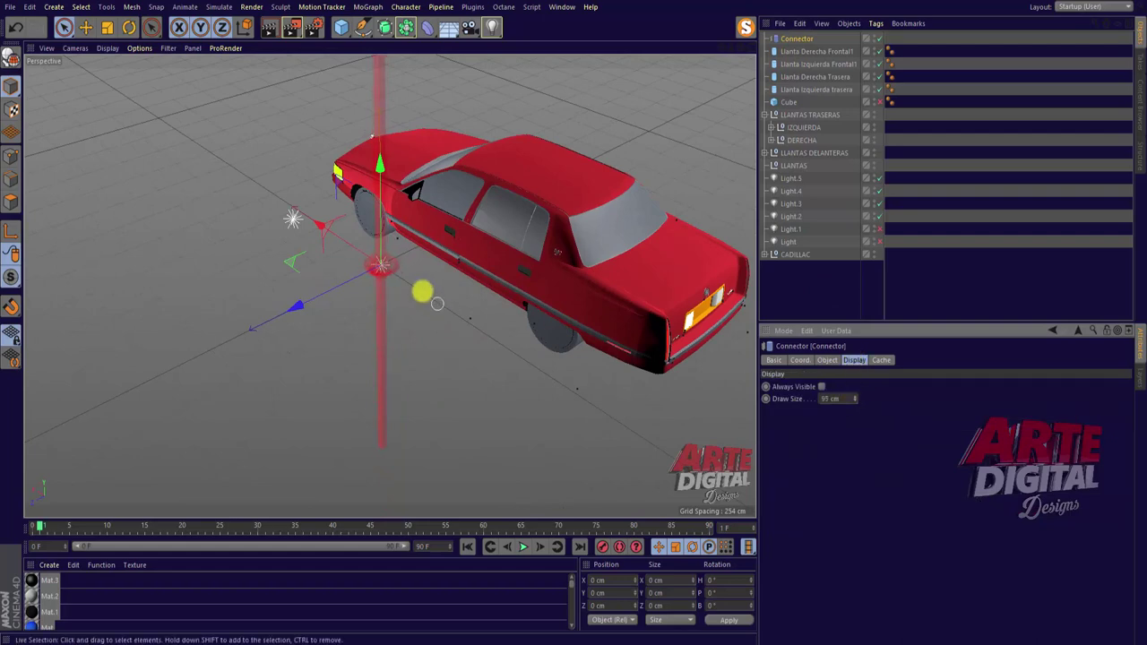
pyautogui.moveTo(349, 246)
pyautogui.mouseDown()
pyautogui.moveTo(428, 297)
pyautogui.moveTo(471, 371)
pyautogui.mouseUp()
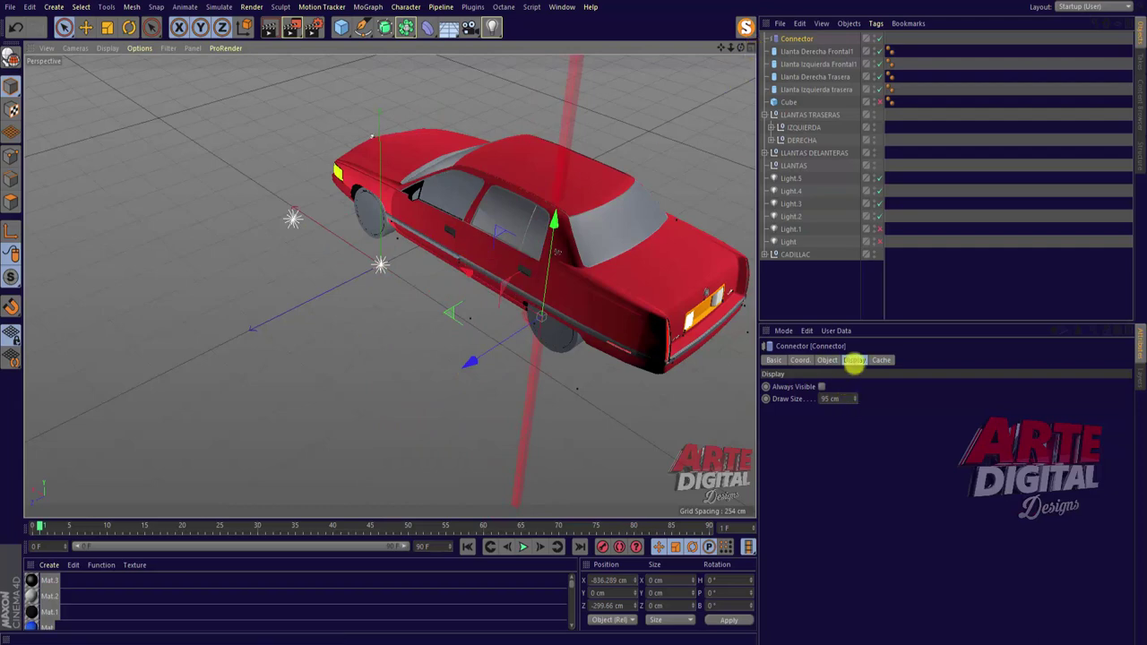
pyautogui.click(827, 360)
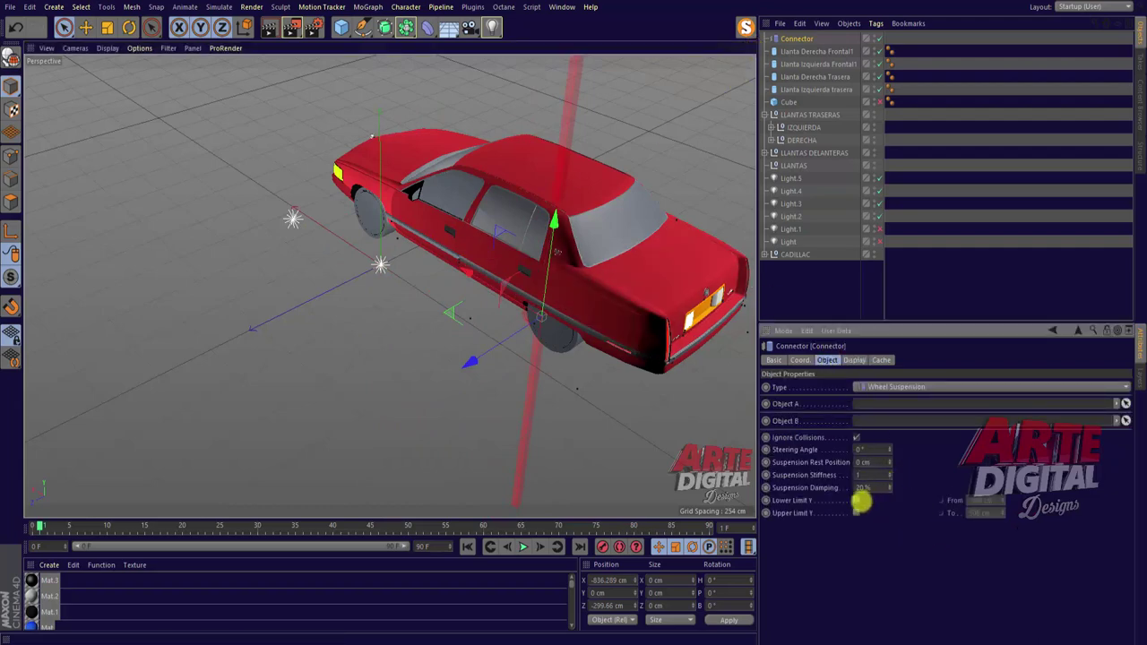
pyautogui.click(857, 512)
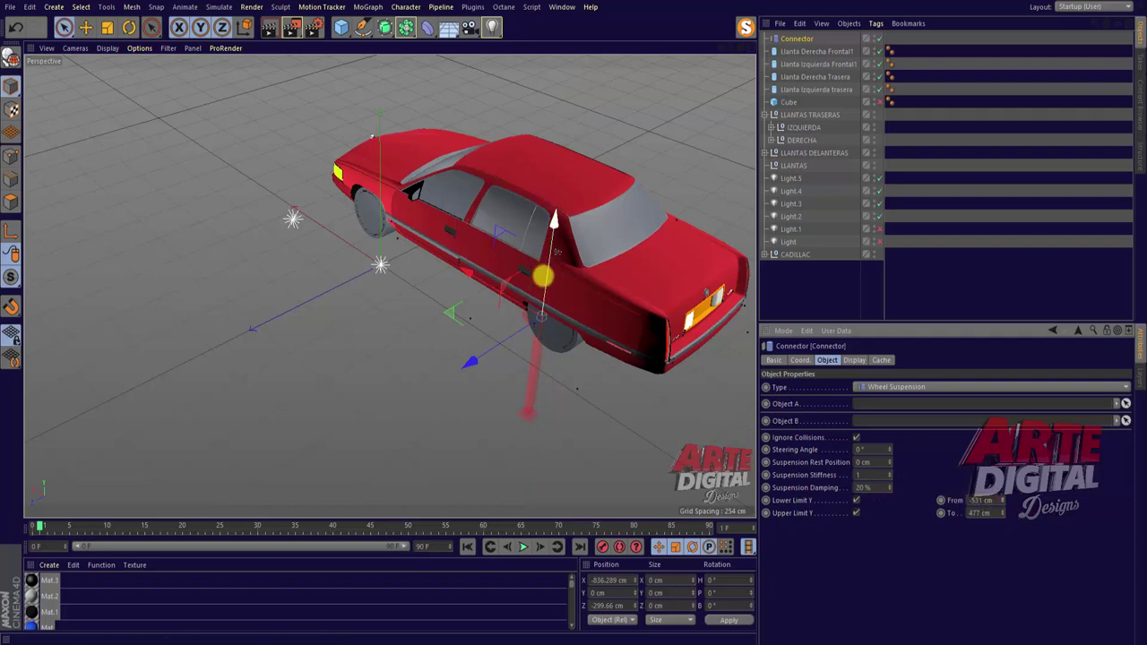
# Align the connector on the left rear wheel (X -990.421, Z -190.423 cm) and unhide the Cube.
pyautogui.moveTo(543, 277); pyautogui.dragTo(439, 381)
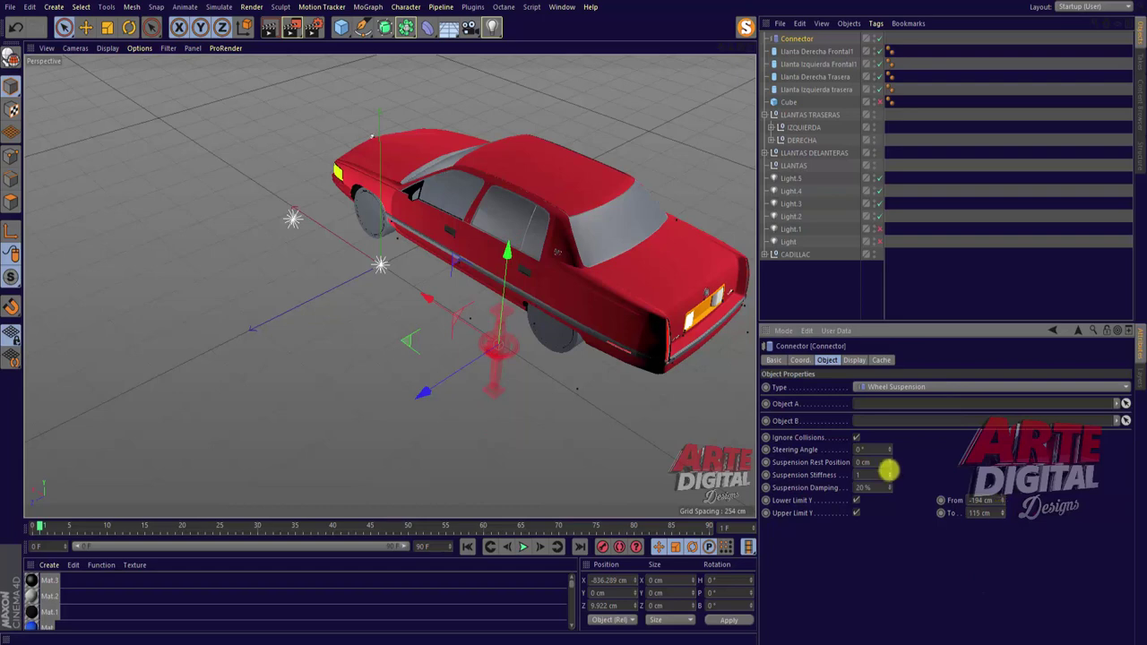
pyautogui.moveTo(420, 384); pyautogui.dragTo(468, 363)
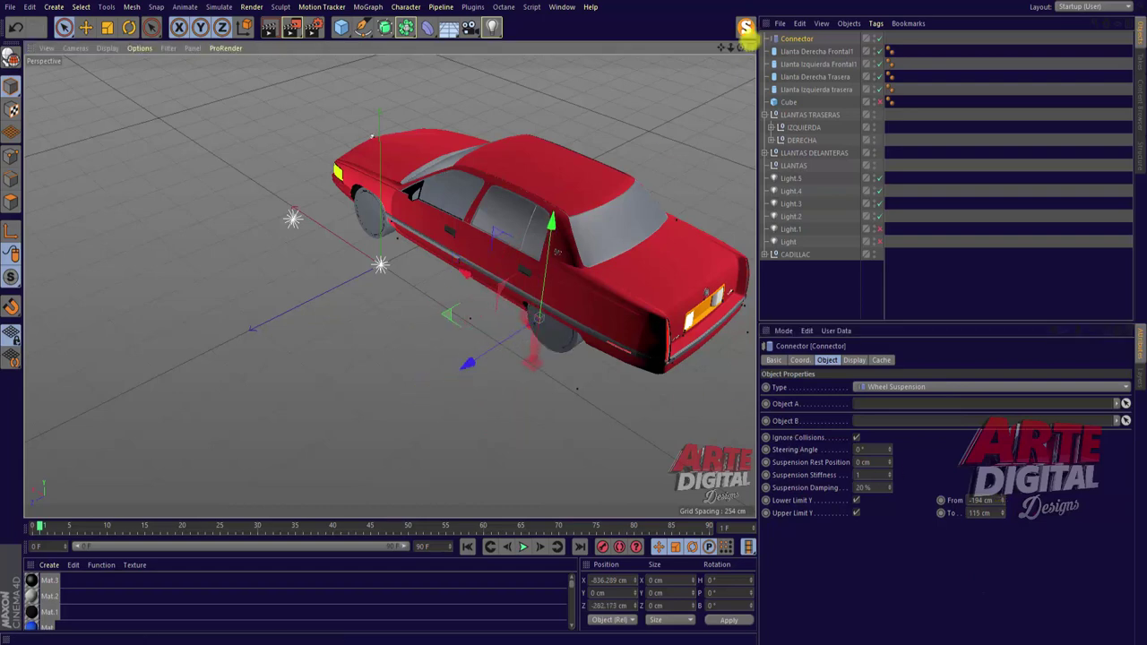
pyautogui.click(744, 45)
pyautogui.scroll(5, 474, 102)
pyautogui.scroll(3, 612, 251)
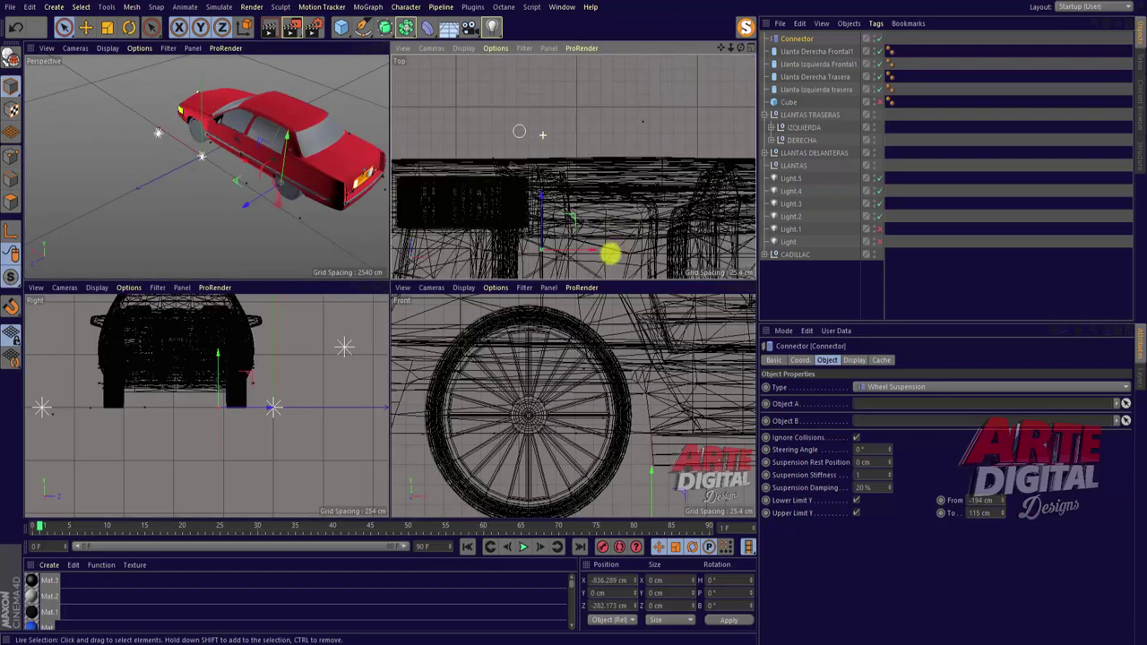
pyautogui.moveTo(612, 251); pyautogui.dragTo(522, 240)
pyautogui.moveTo(469, 192); pyautogui.dragTo(470, 143)
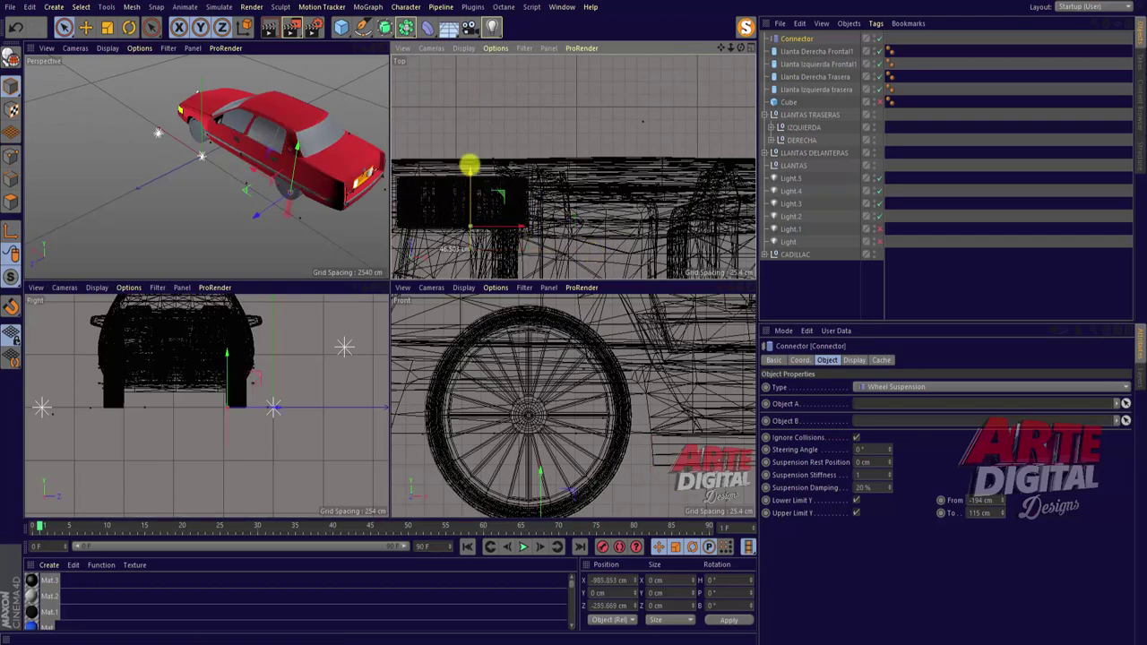
pyautogui.moveTo(520, 205); pyautogui.dragTo(511, 201)
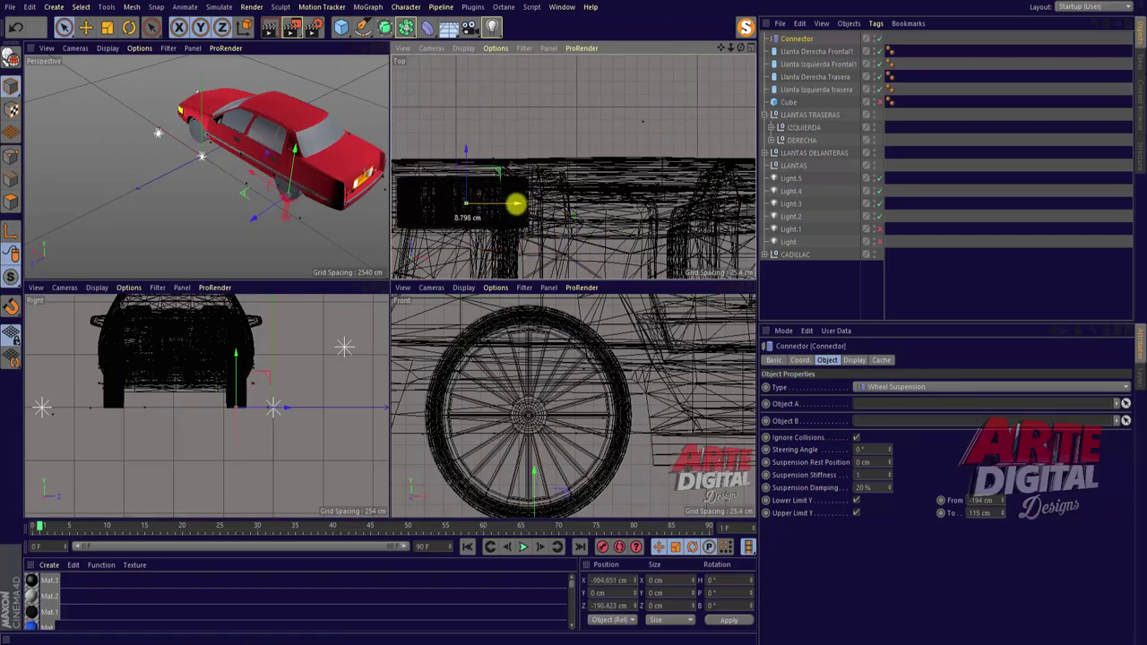
pyautogui.scroll(-2, 573, 167)
pyautogui.scroll(1, 572, 167)
pyautogui.scroll(2, 573, 166)
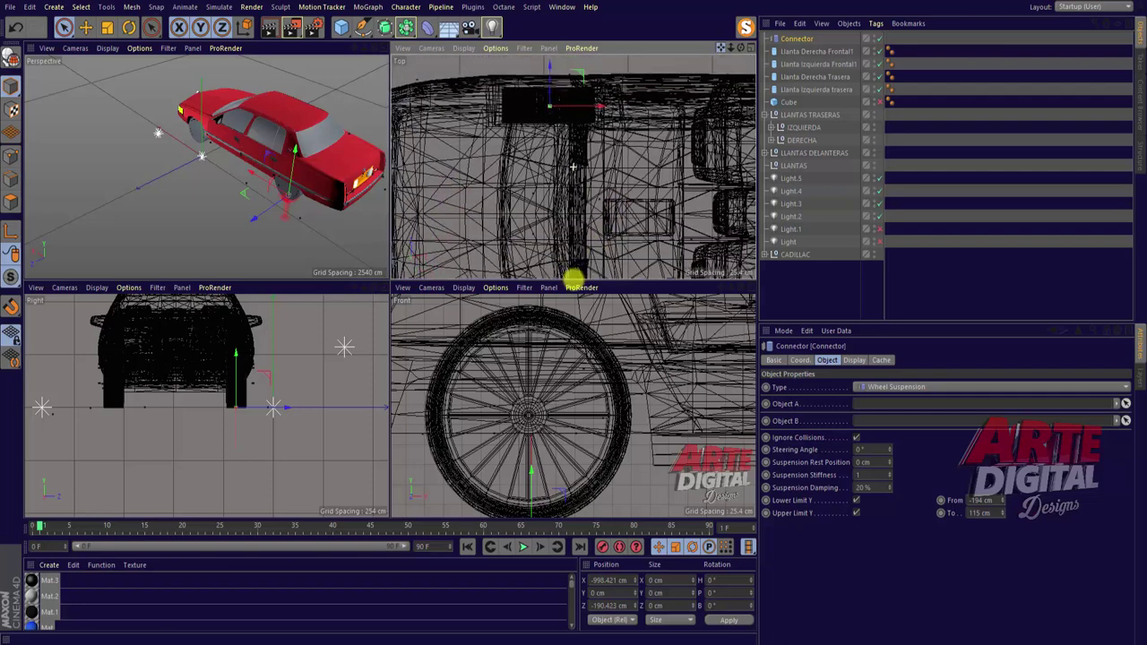
pyautogui.scroll(1, 573, 167)
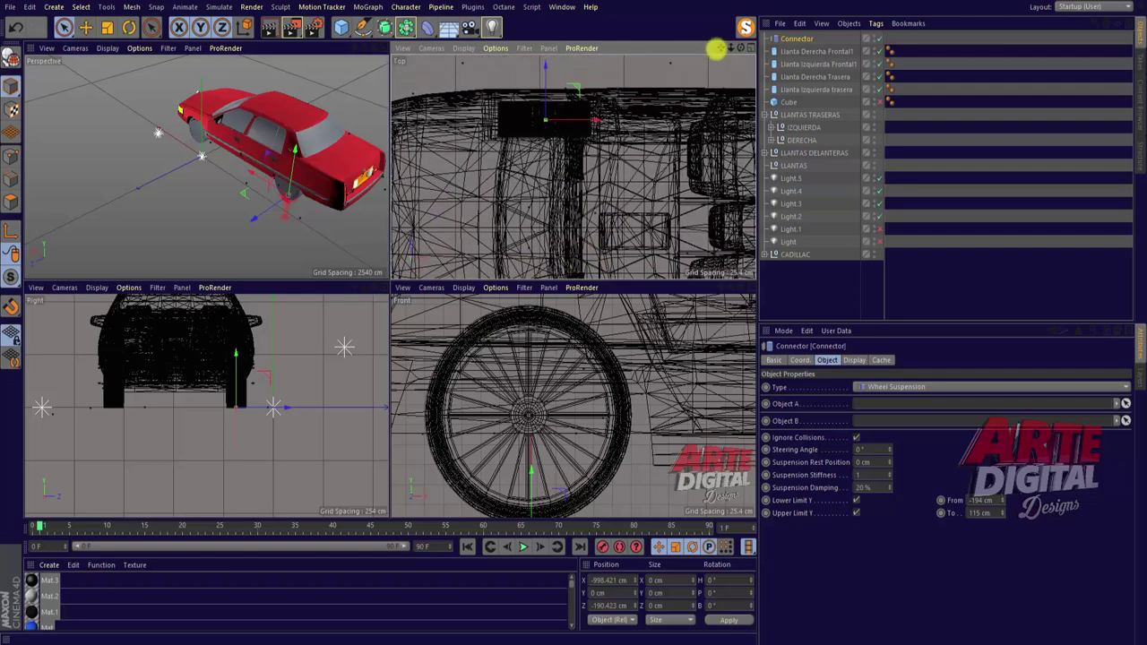
pyautogui.click(878, 101)
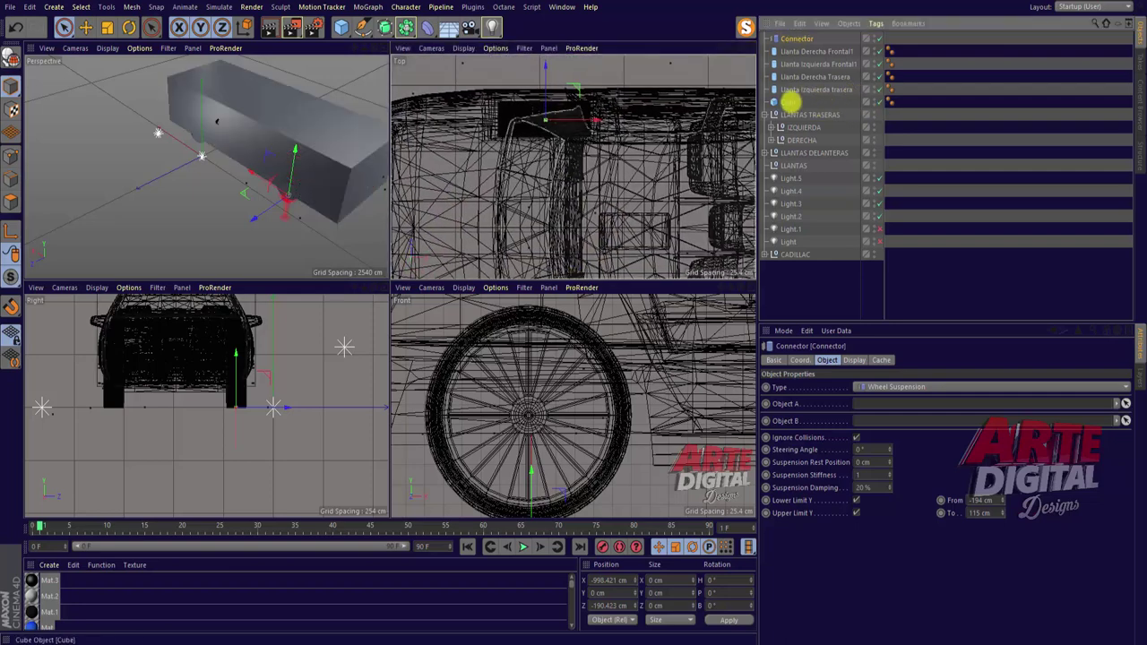
# Finish naming the box 'Collision'.
pyautogui.click(792, 102)
pyautogui.write('Collisi')
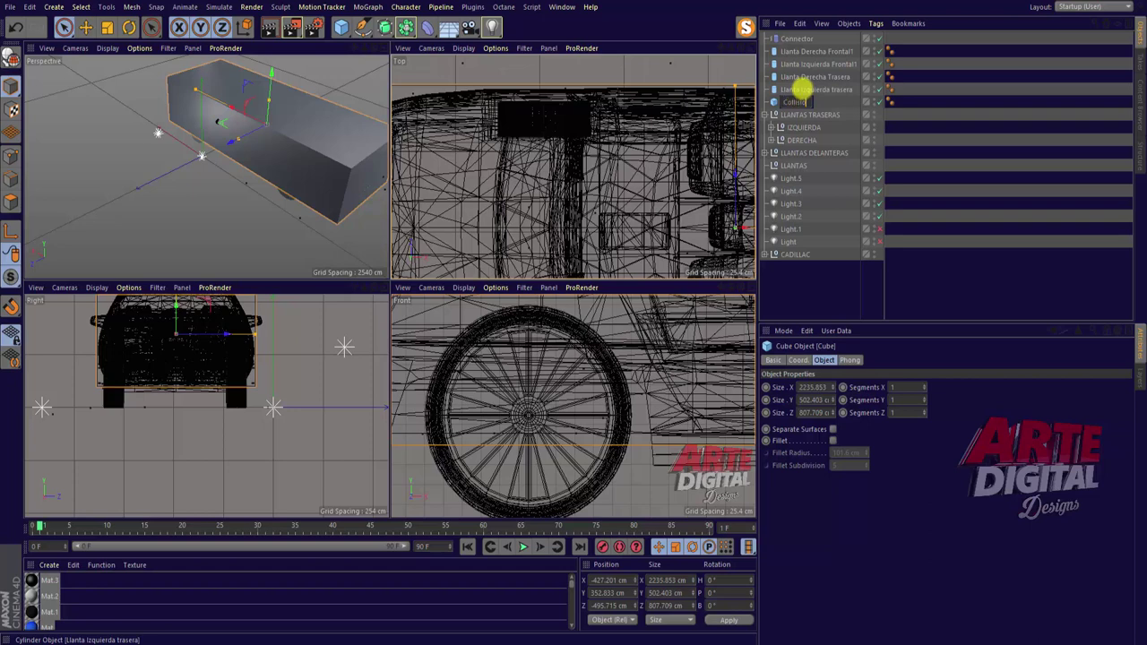
pyautogui.write('n')
pyautogui.press('Return')
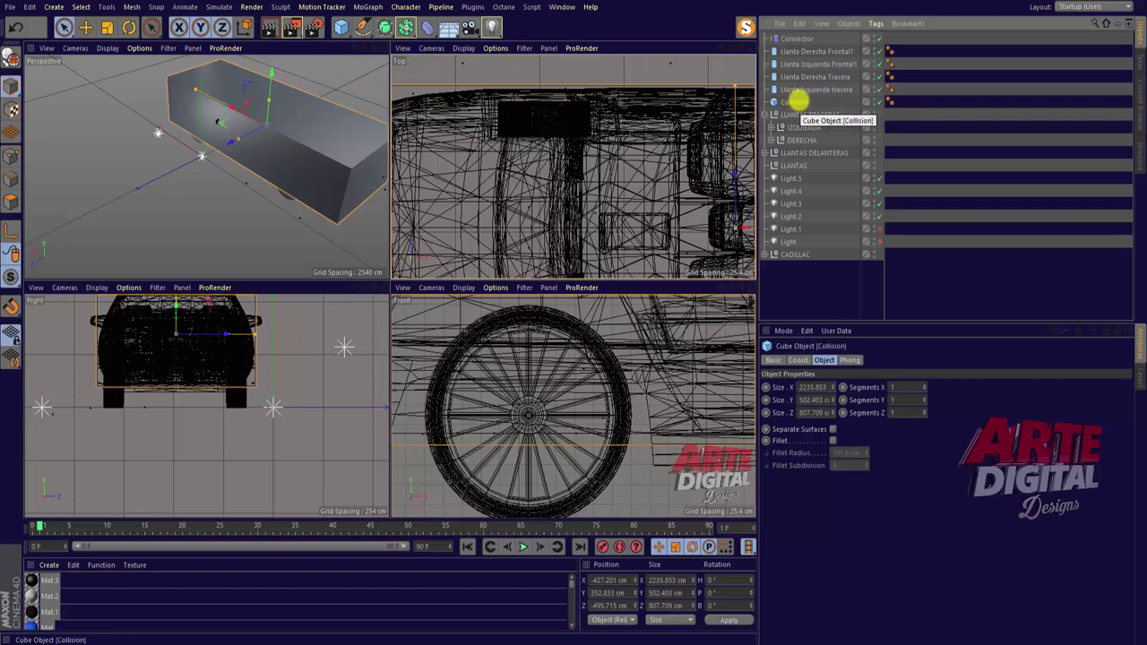
# Add a Dynamics Body tag to Collision and begin renaming the connector.
pyautogui.rightClick(797, 102)
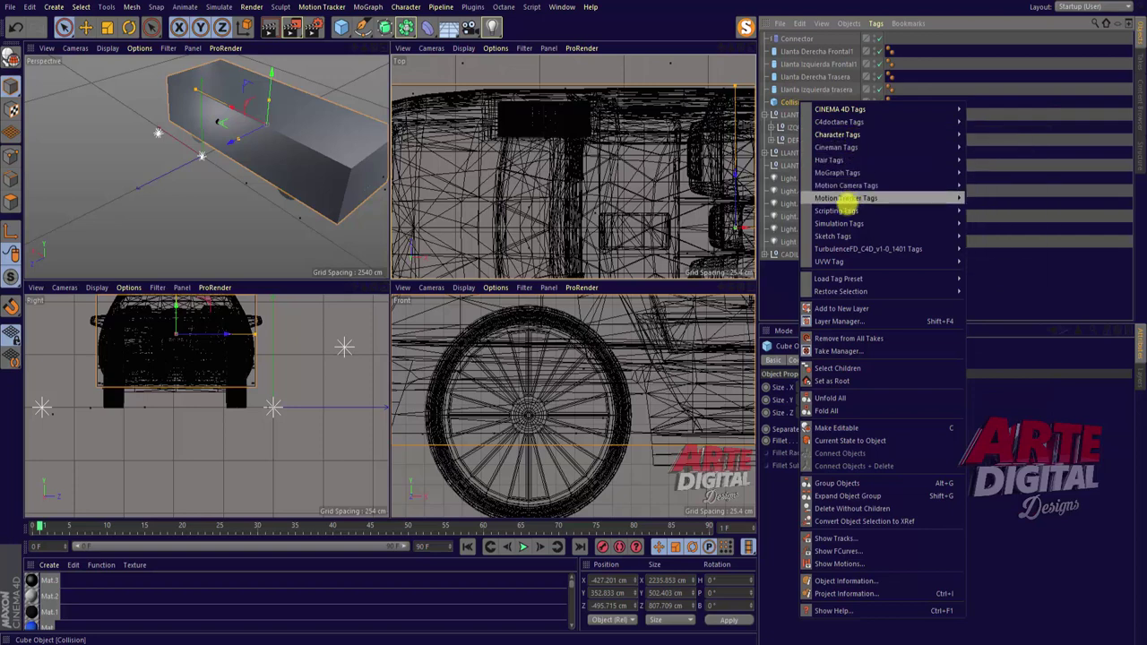
pyautogui.click(986, 224)
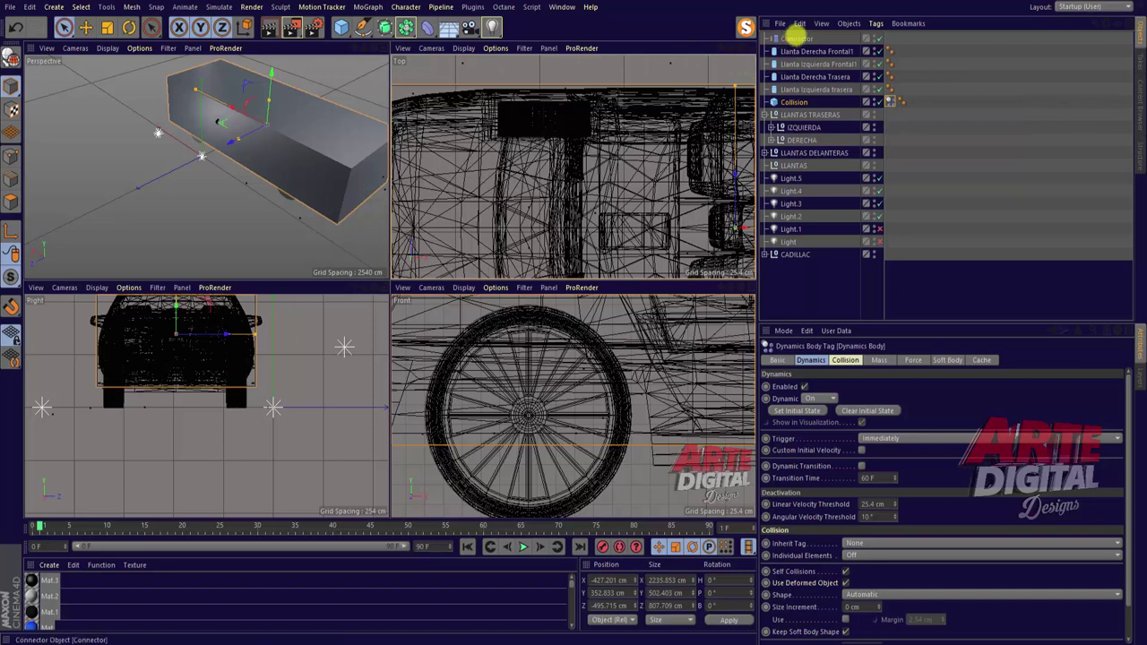
pyautogui.doubleClick(794, 39)
# Name the connector 'SUSPENSION' and reselect it for editing.
pyautogui.write('SUSPENSIO')
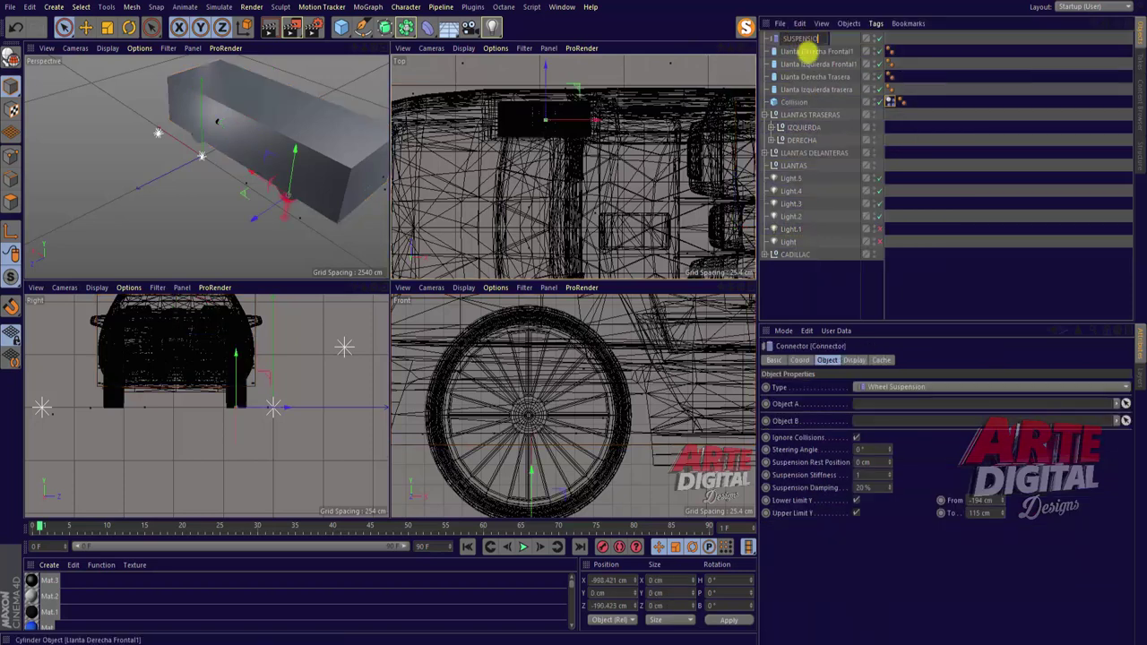
pyautogui.write('N')
pyautogui.press('Return')
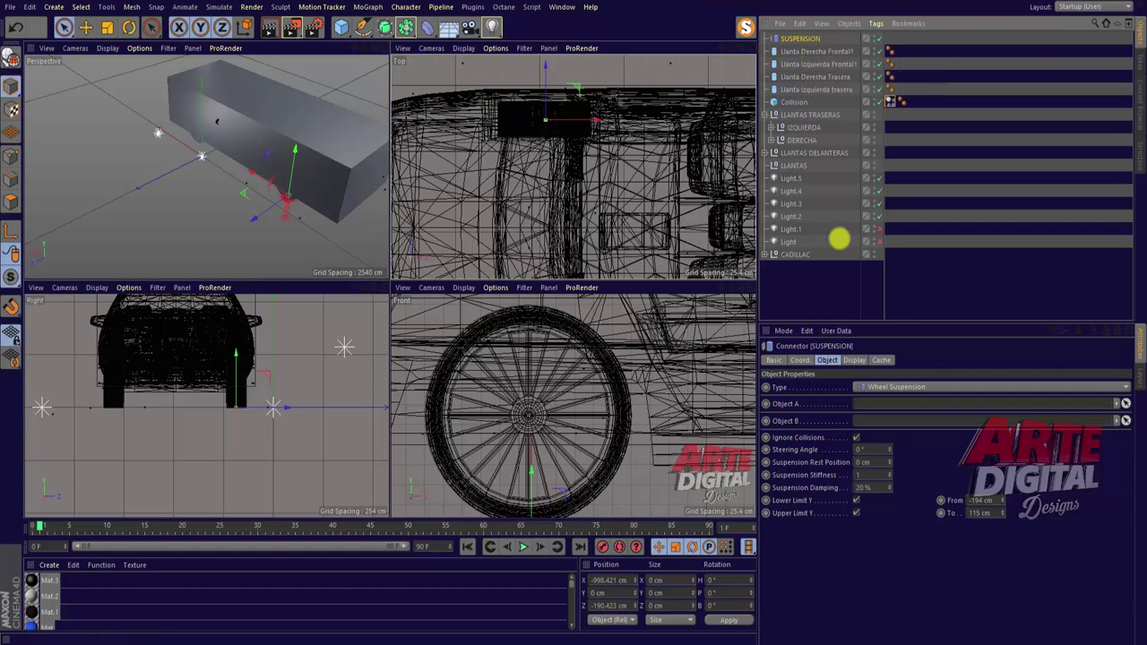
pyautogui.click(794, 102)
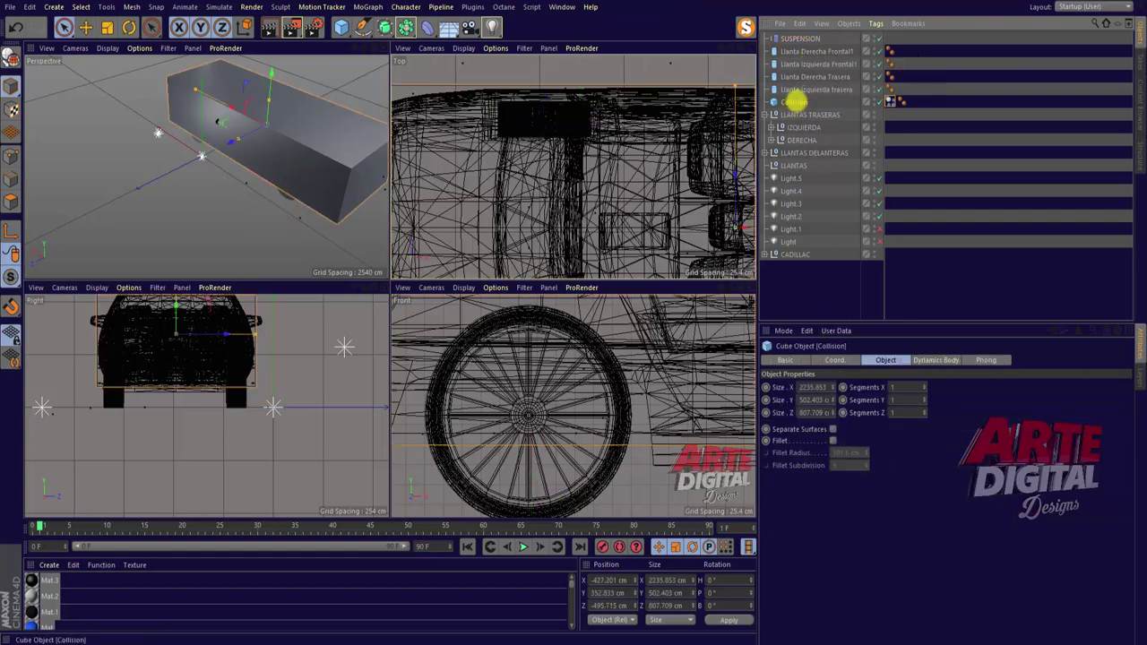
pyautogui.click(798, 90)
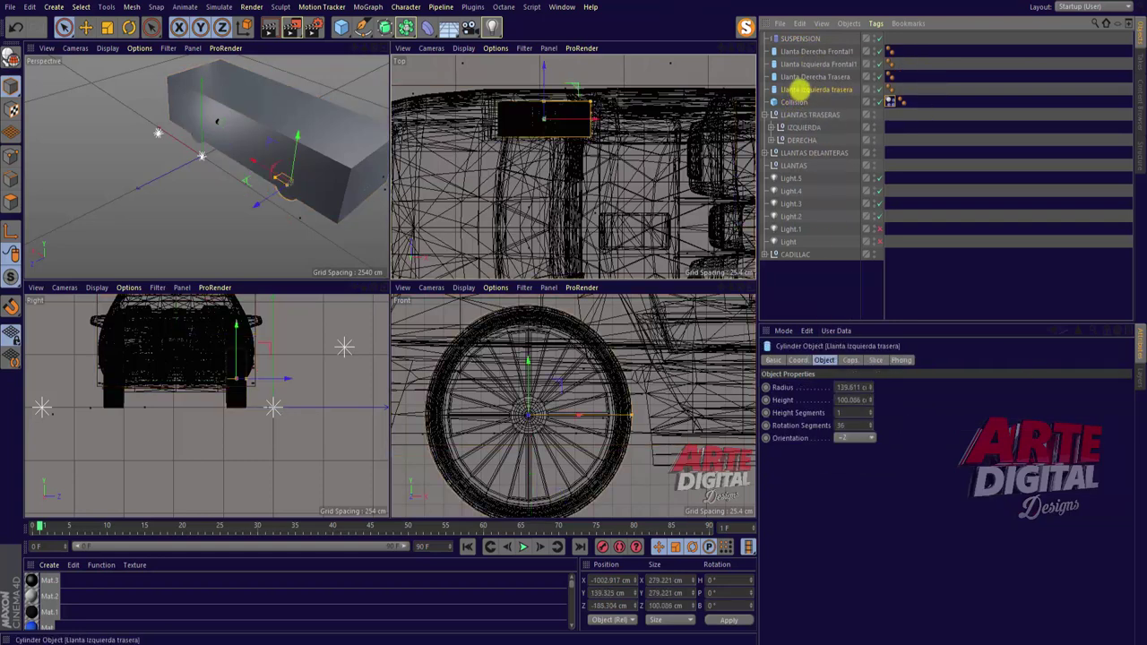
pyautogui.click(794, 102)
pyautogui.click(800, 38)
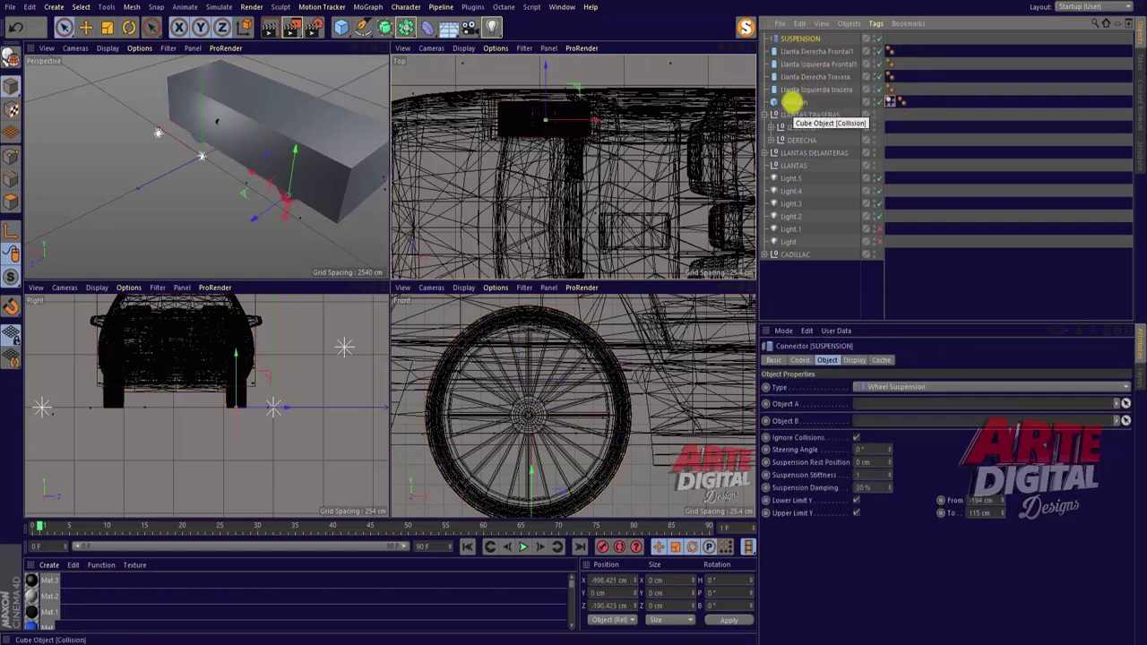
# Link Collision as Object A and Llanta Izquierda trasera as Object B.
pyautogui.moveTo(794, 102); pyautogui.dragTo(879, 366)
pyautogui.moveTo(874, 405); pyautogui.dragTo(878, 396)
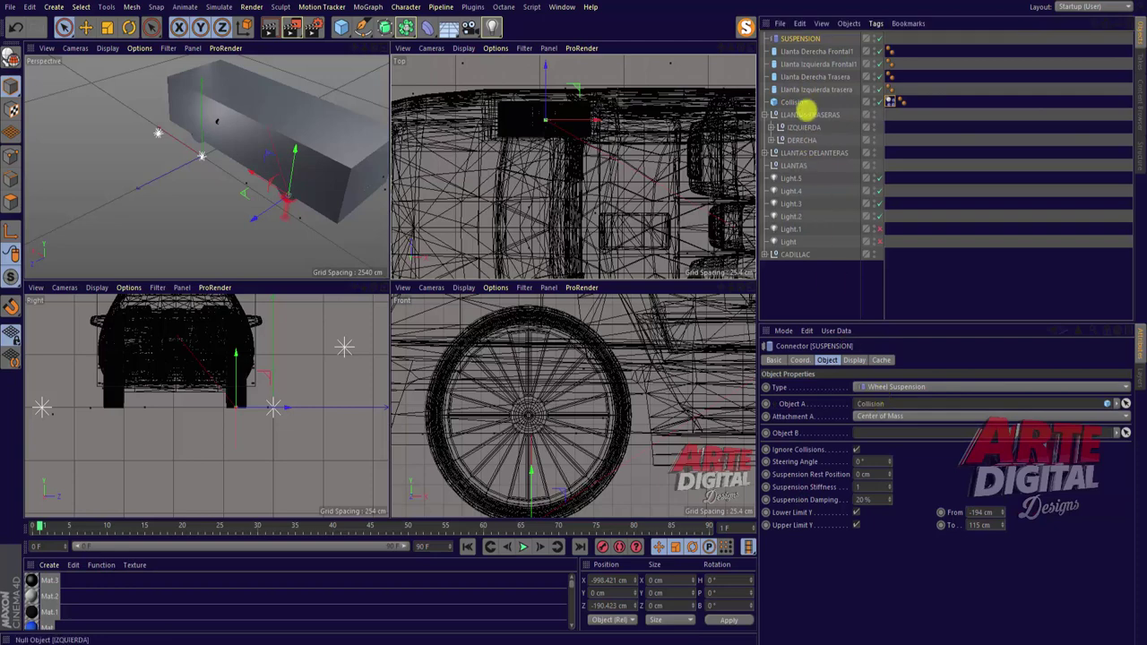
pyautogui.moveTo(811, 90); pyautogui.dragTo(821, 101)
pyautogui.moveTo(868, 433); pyautogui.dragTo(868, 433)
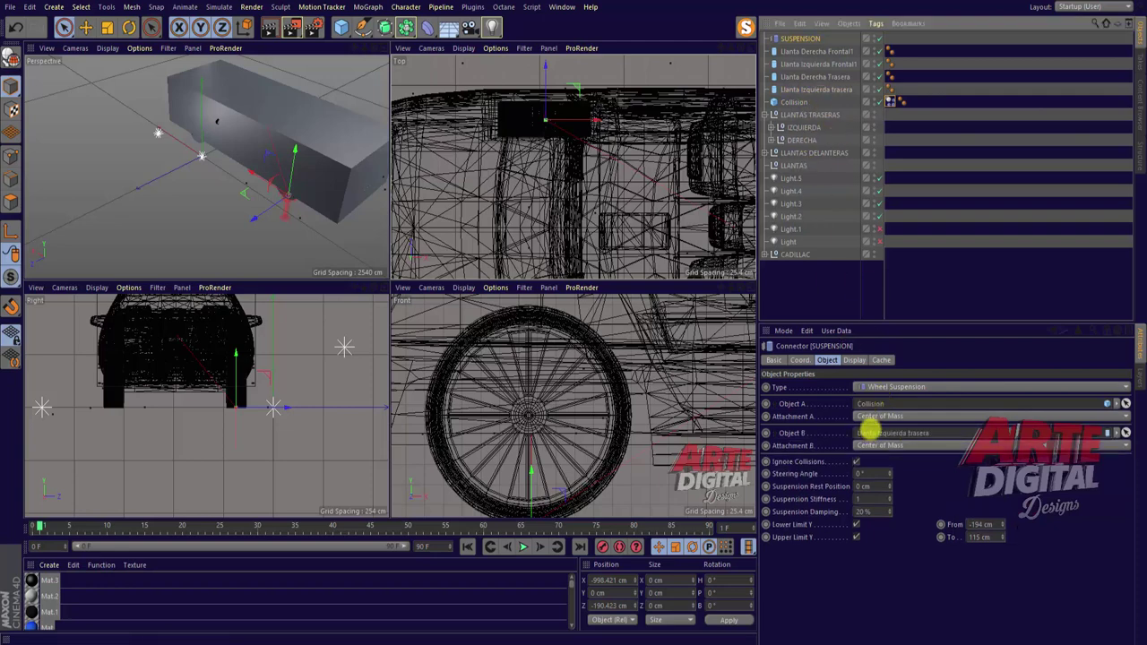
# Inspect the connector in the full perspective view, undoing an accidental downward move.
pyautogui.press('F1')
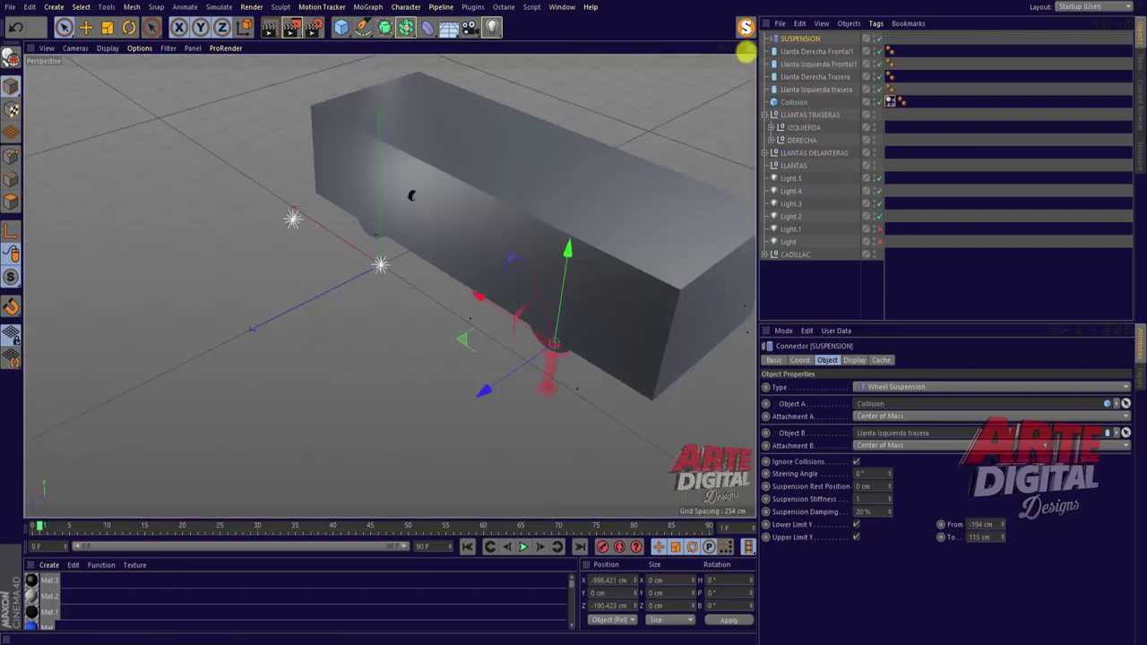
pyautogui.moveTo(745, 53); pyautogui.dragTo(712, 50)
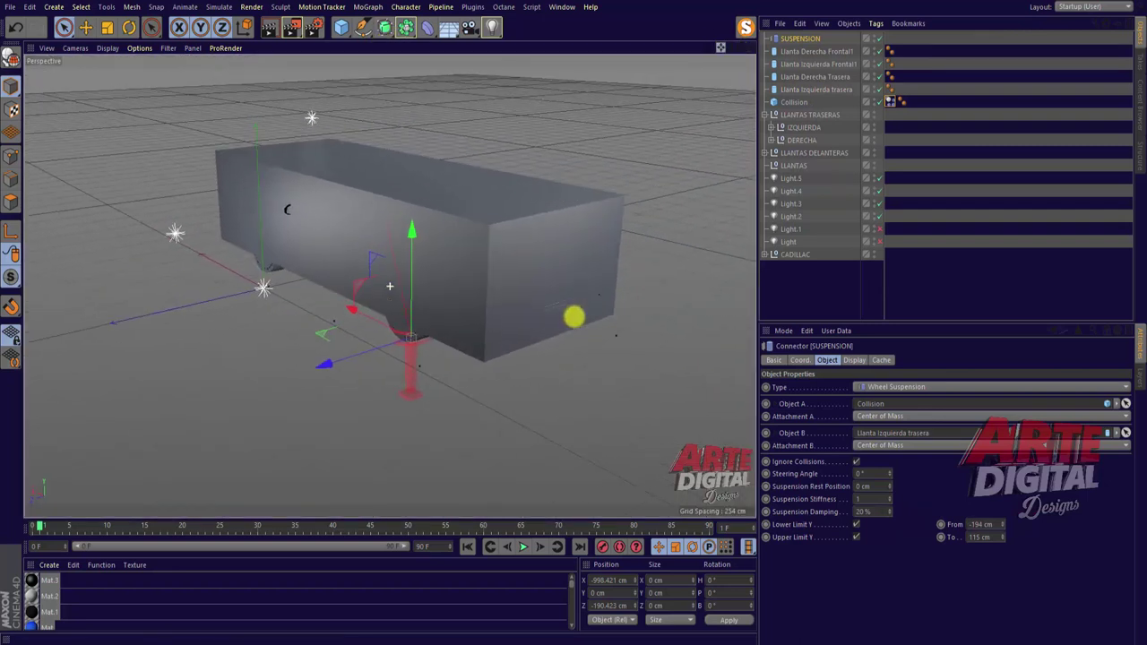
pyautogui.moveTo(428, 219)
pyautogui.mouseDown()
pyautogui.moveTo(414, 245)
pyautogui.moveTo(430, 387)
pyautogui.moveTo(430, 256)
pyautogui.moveTo(442, 475)
pyautogui.moveTo(417, 328)
pyautogui.moveTo(412, 161)
pyautogui.moveTo(435, 345)
pyautogui.mouseUp()
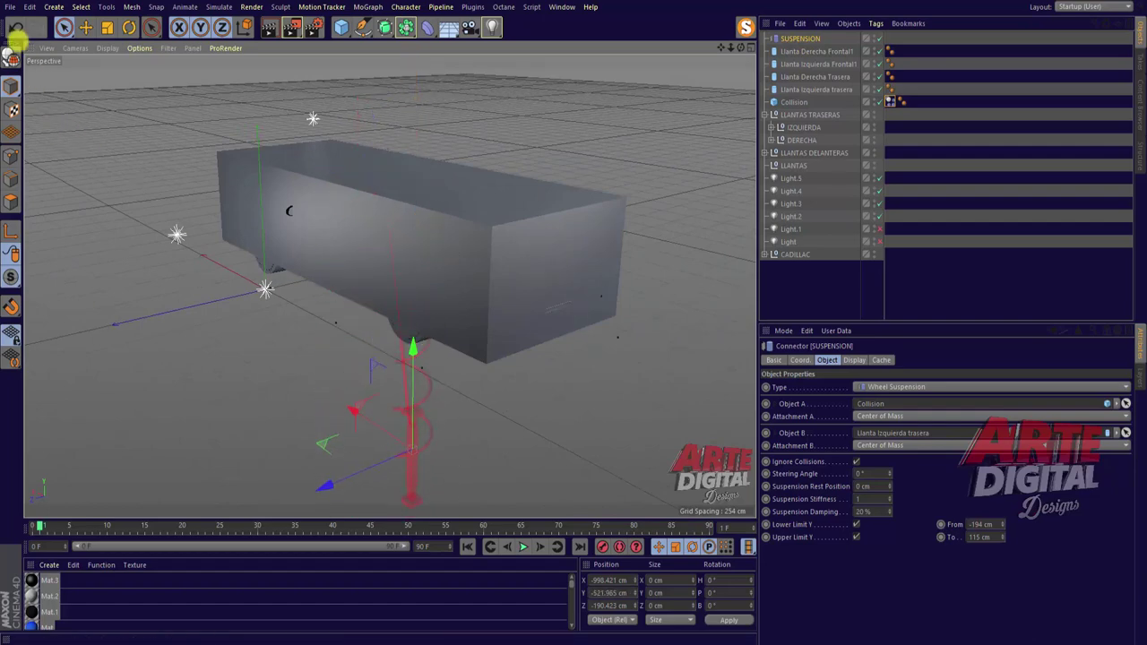
pyautogui.click(15, 27)
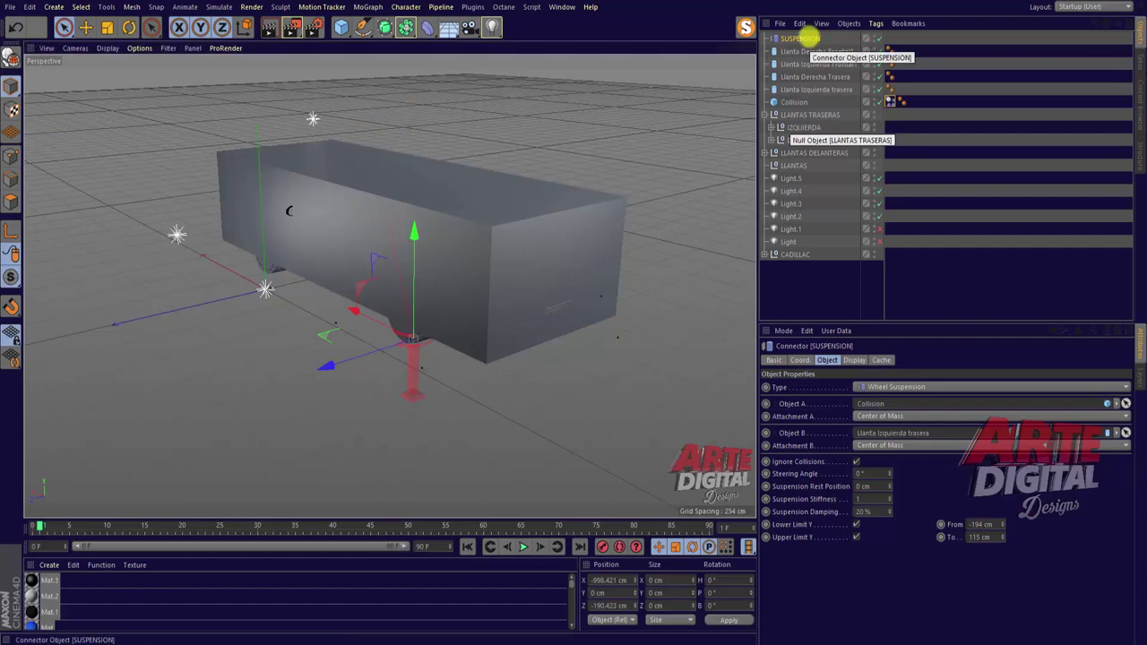
pyautogui.click(813, 77)
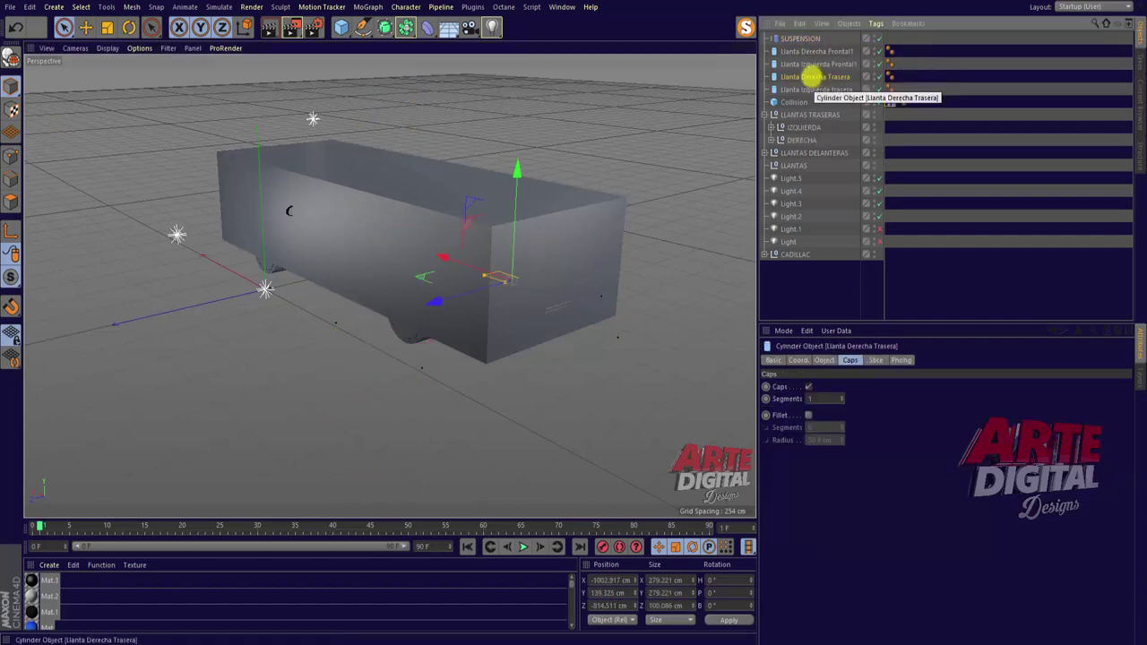
pyautogui.moveTo(740, 47); pyautogui.dragTo(573, 315)
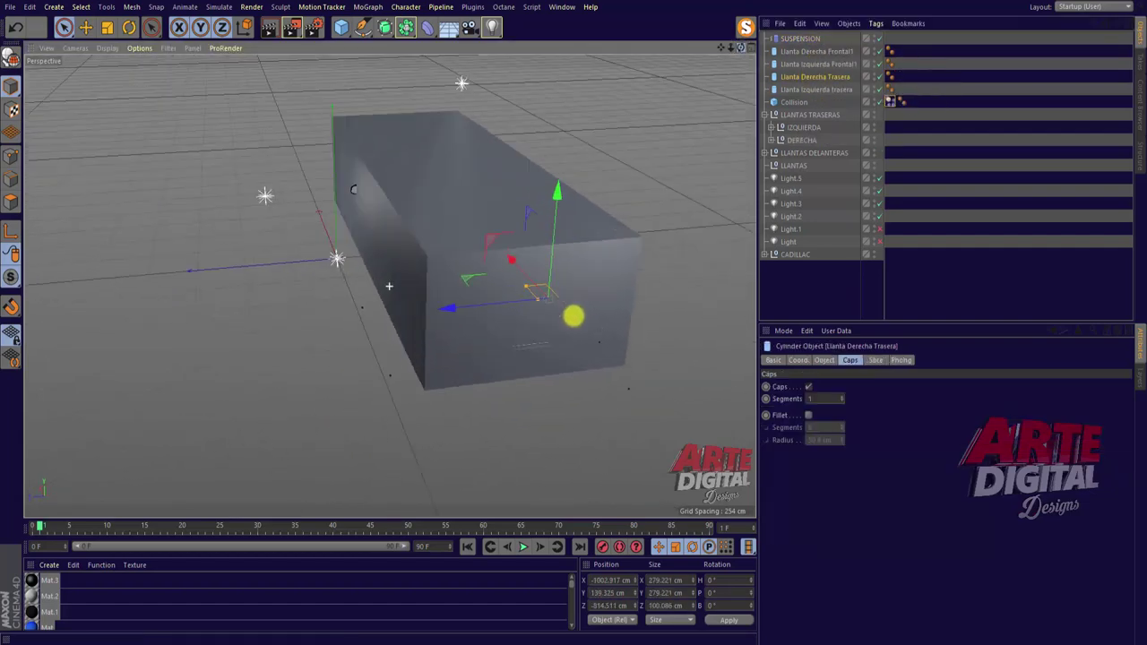
pyautogui.click(800, 39)
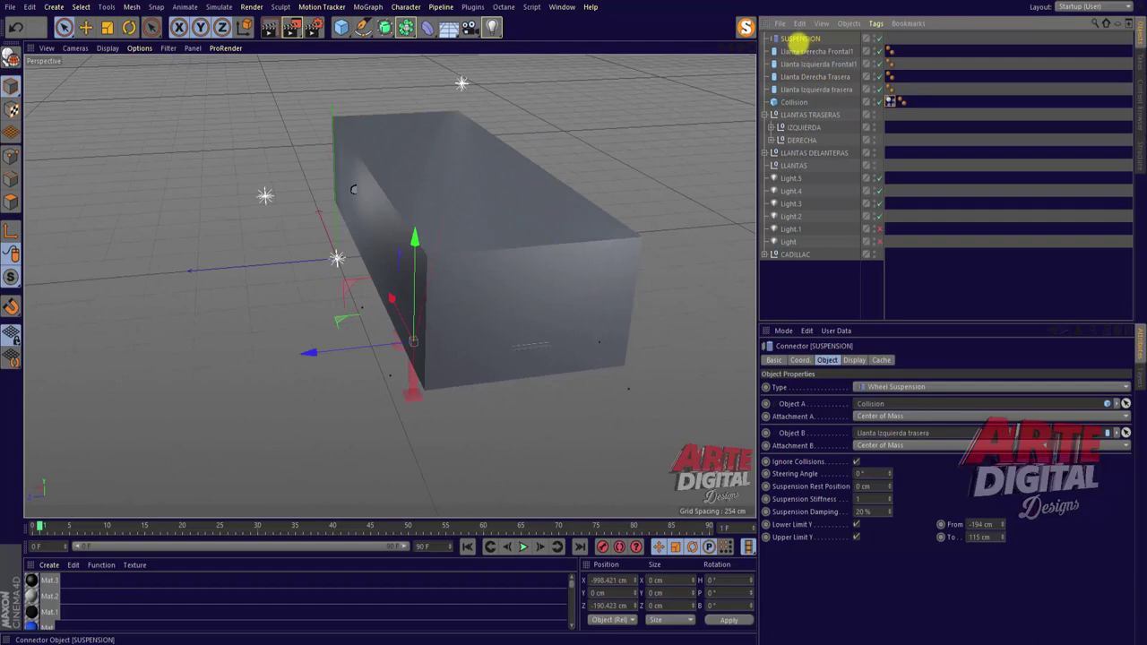
# Duplicate SUSPENSION as SUSPENSION.1 under Llanta Derecha Trasera and slide it along Z.
pyautogui.keyDown('ctrl'); pyautogui.moveTo(800, 39); pyautogui.dragTo(800, 51); pyautogui.keyUp('ctrl')
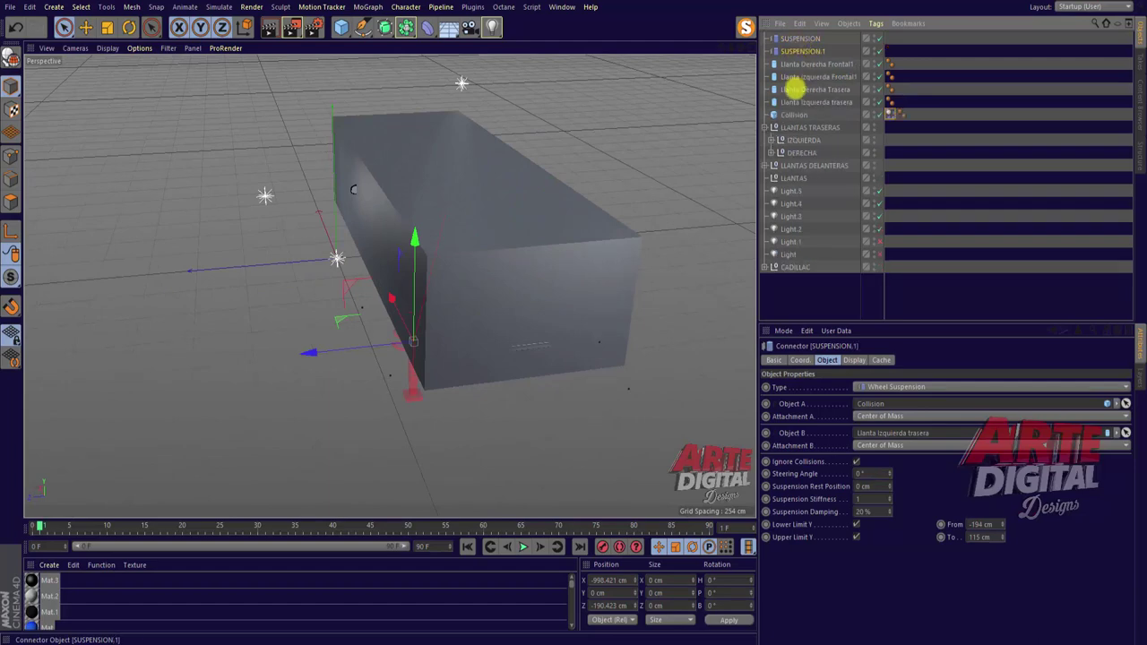
pyautogui.moveTo(794, 88); pyautogui.dragTo(797, 89)
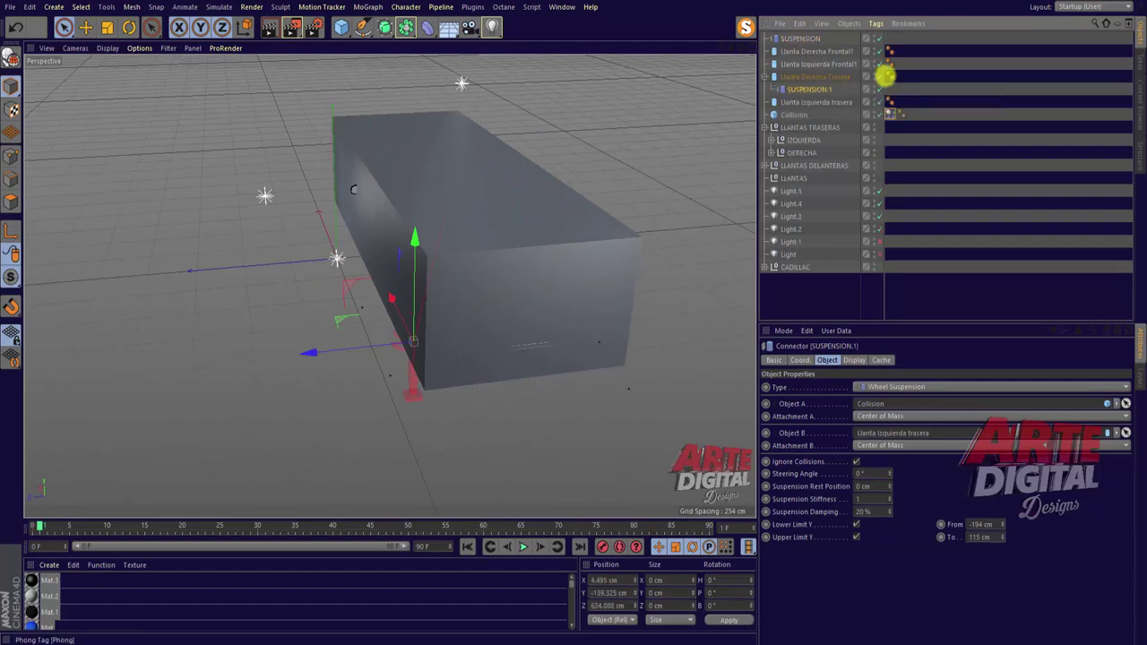
pyautogui.click(815, 77)
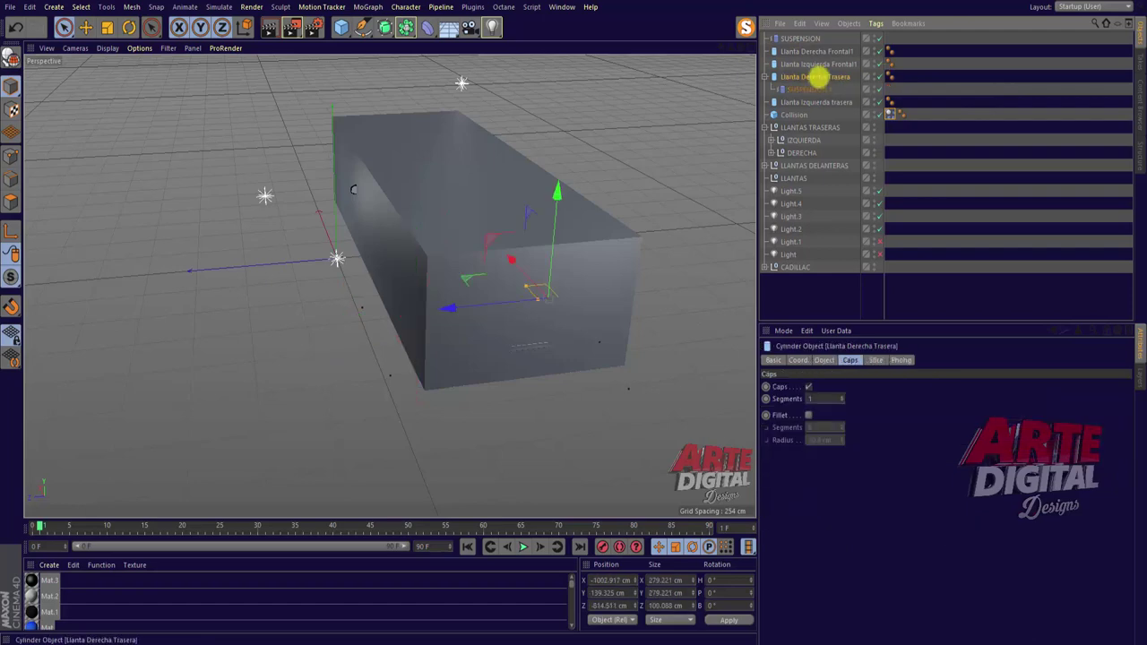
pyautogui.click(811, 88)
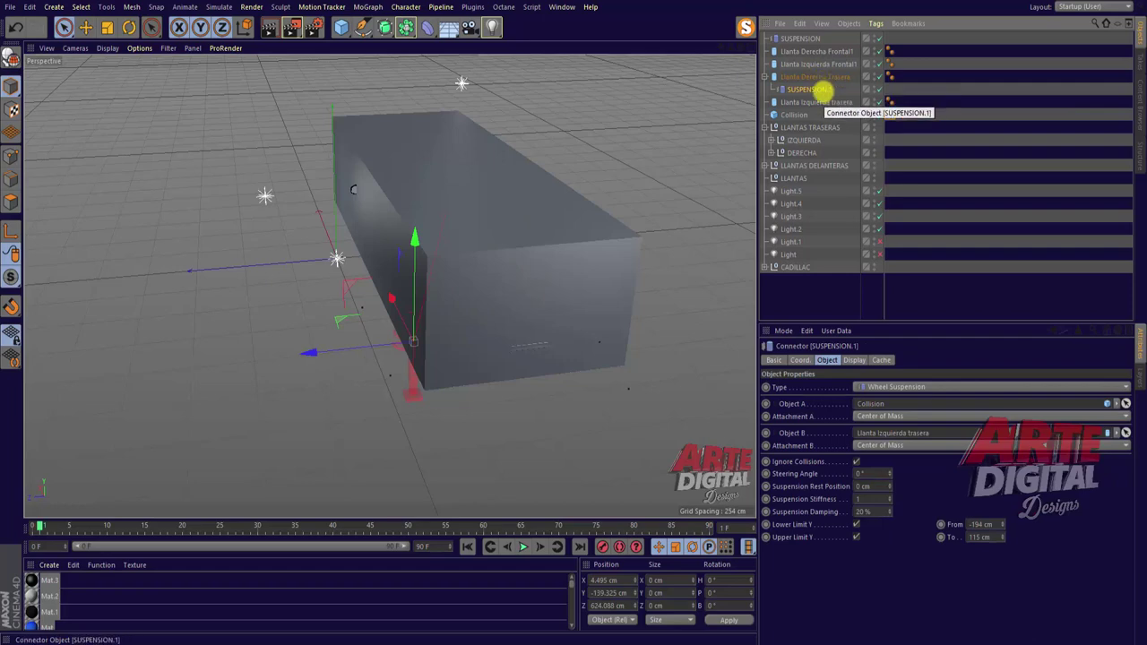
pyautogui.moveTo(310, 354)
pyautogui.mouseDown()
pyautogui.moveTo(512, 340)
pyautogui.moveTo(499, 343)
pyautogui.mouseUp()
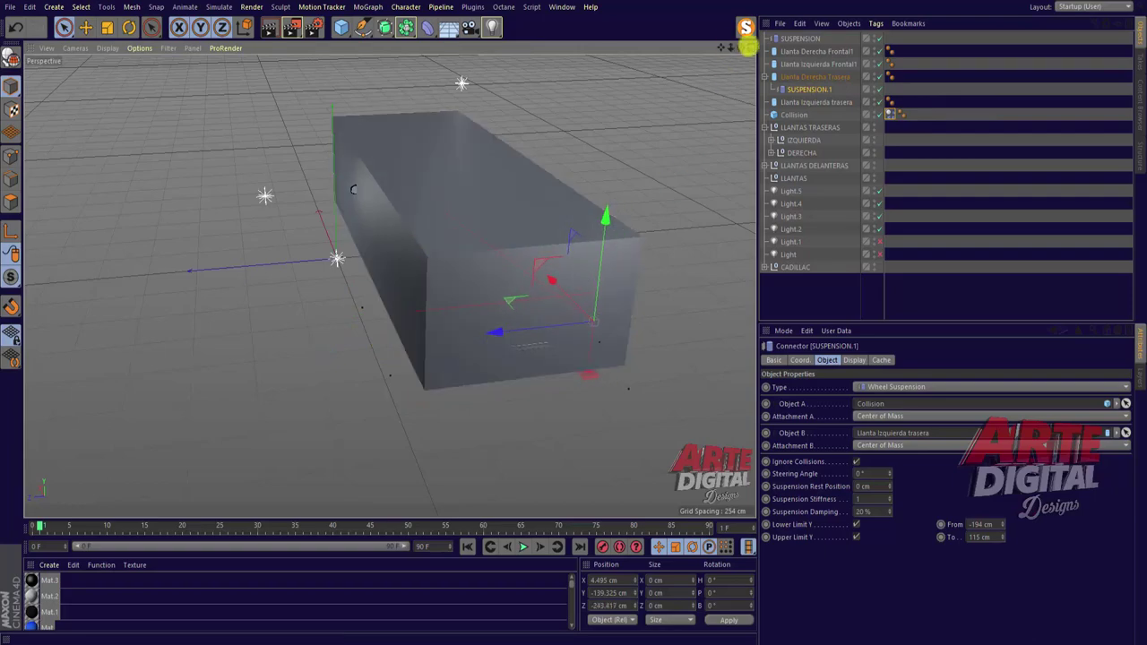
# Move SUSPENSION.1 along Z onto the right rear wheel in the top view.
pyautogui.click(741, 47)
pyautogui.moveTo(733, 49); pyautogui.dragTo(576, 281)
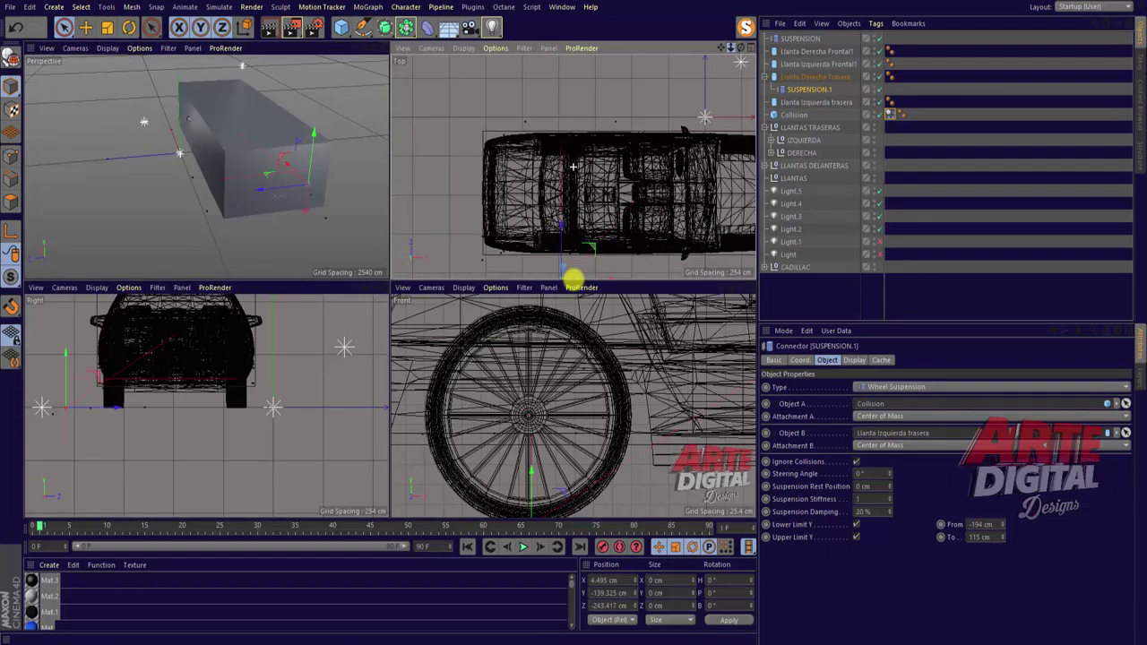
pyautogui.moveTo(258, 186); pyautogui.dragTo(233, 187)
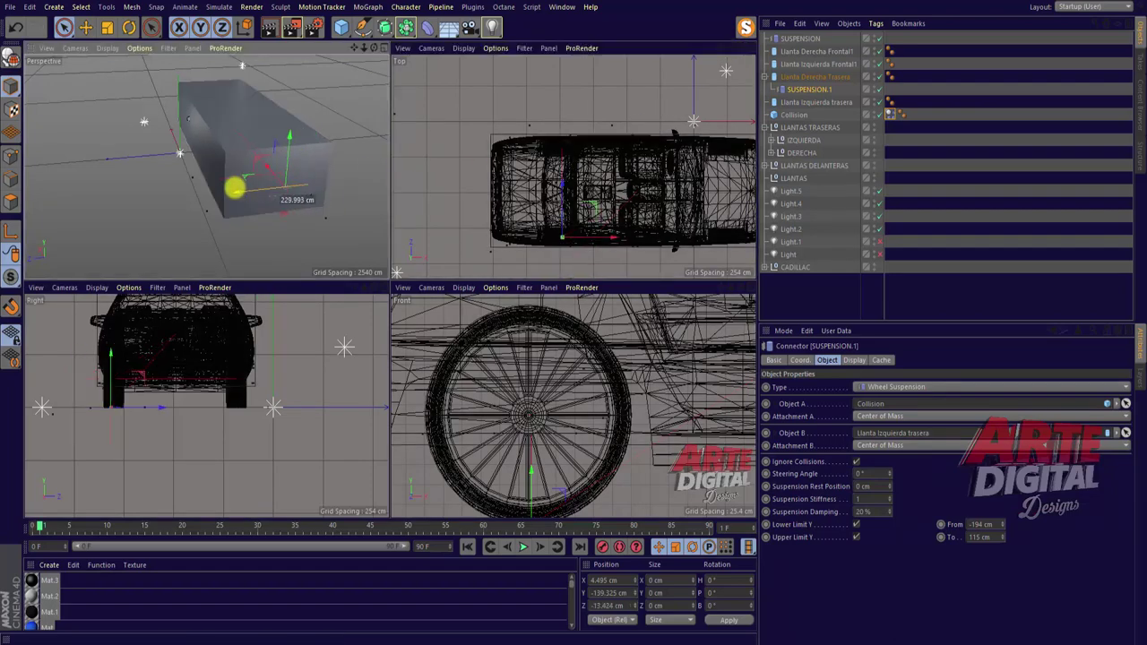
pyautogui.scroll(5, 515, 212)
pyautogui.click(747, 45)
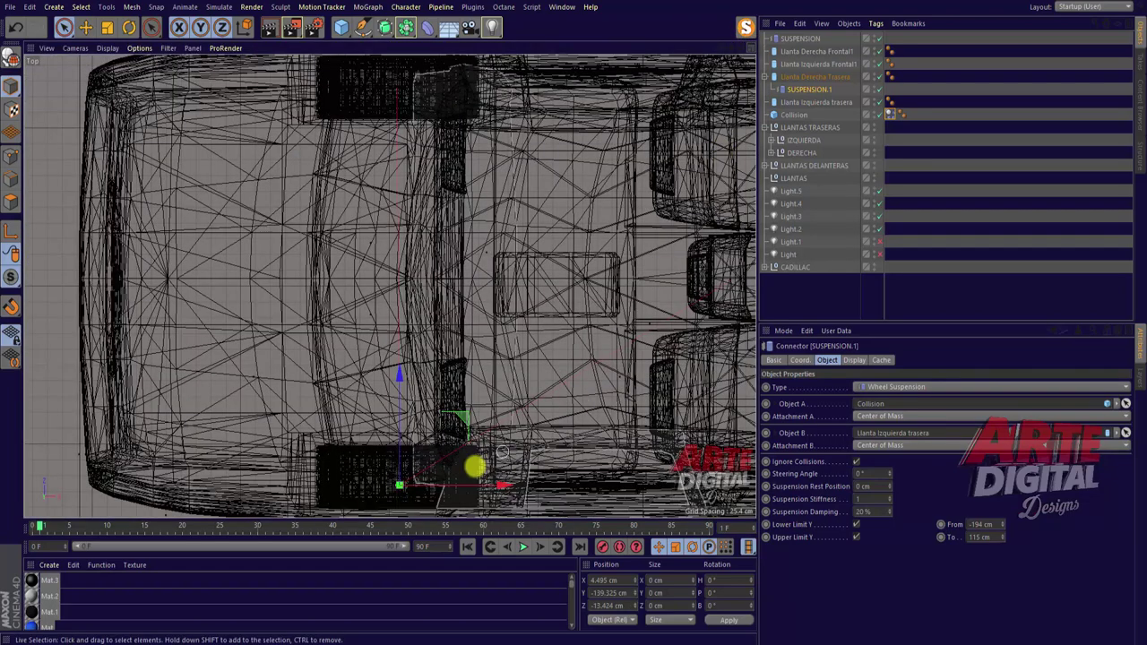
pyautogui.moveTo(397, 377); pyautogui.dragTo(397, 369)
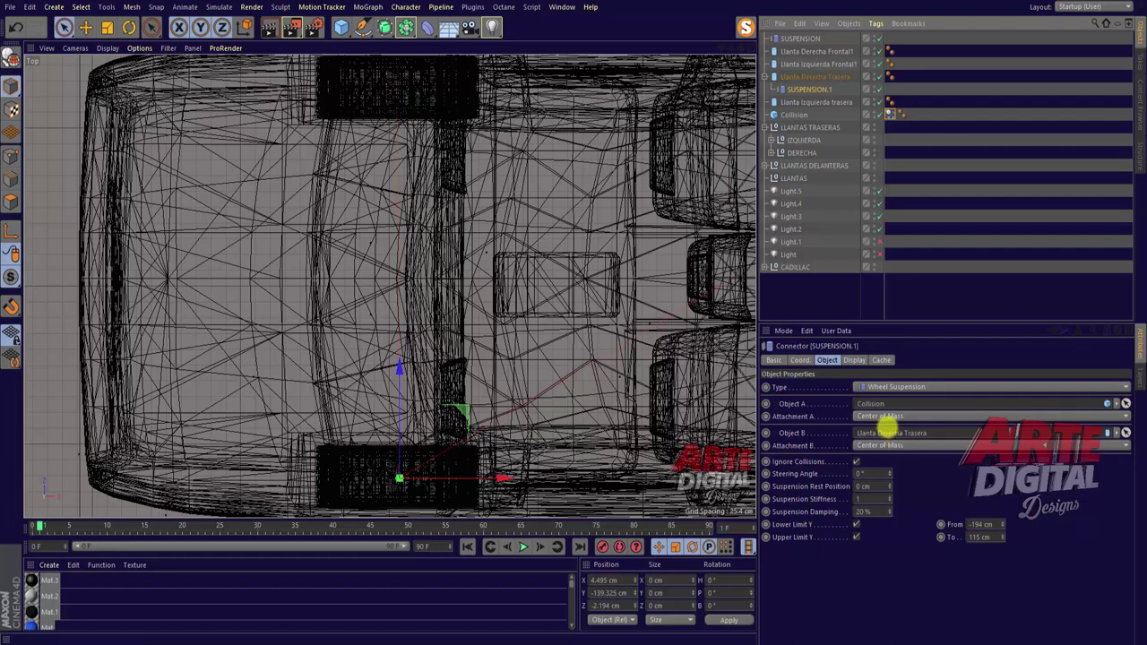
# Raise SUSPENSION.1 to the wheel centre in the front view, then check in perspective.
pyautogui.middleClick(742, 44)
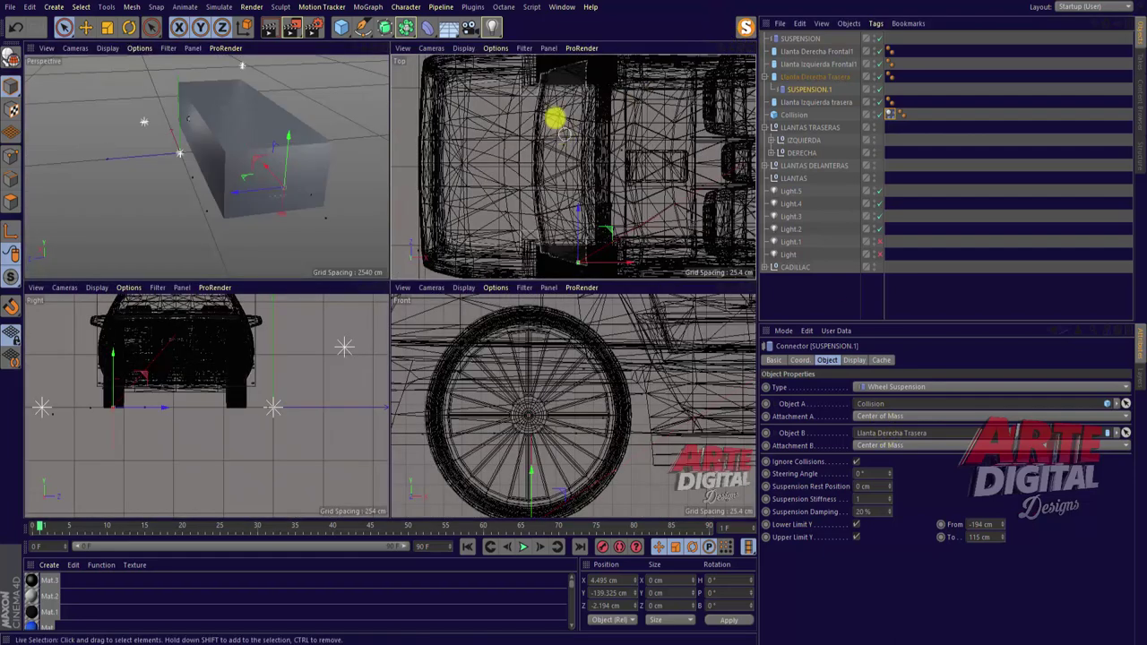
pyautogui.middleClick(383, 47)
pyautogui.moveTo(358, 268)
pyautogui.keyDown('alt'); pyautogui.mouseDown()
pyautogui.moveTo(466, 296)
pyautogui.moveTo(415, 257)
pyautogui.mouseUp(); pyautogui.keyUp('alt')
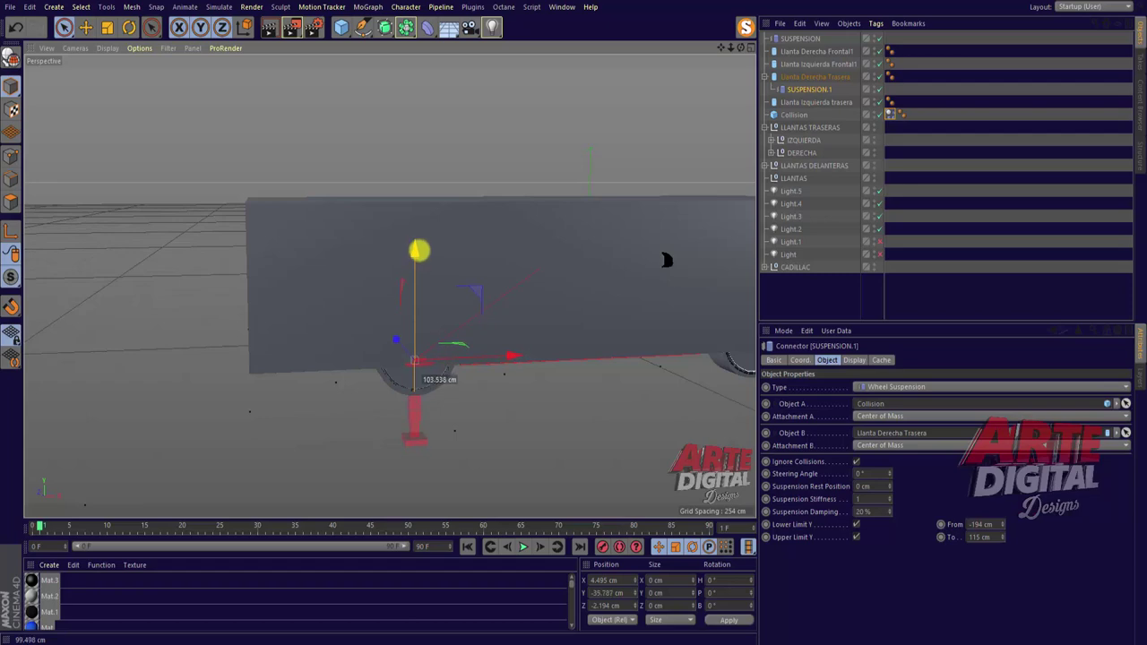
pyautogui.moveTo(419, 251); pyautogui.dragTo(421, 252)
pyautogui.press('F5')
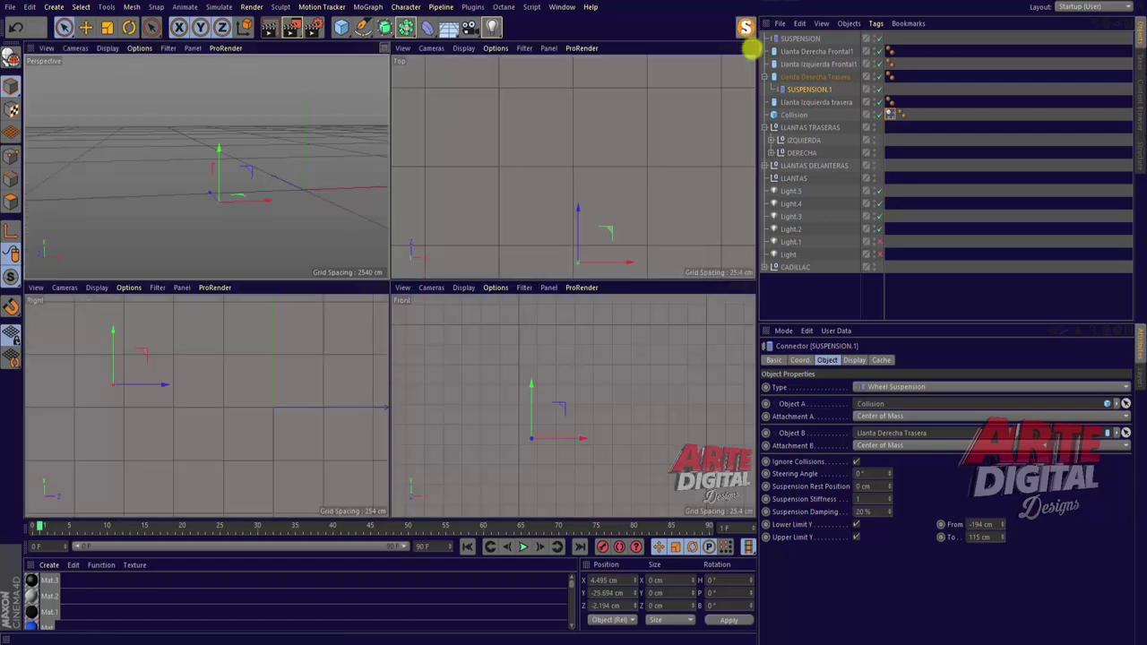
pyautogui.click(532, 385)
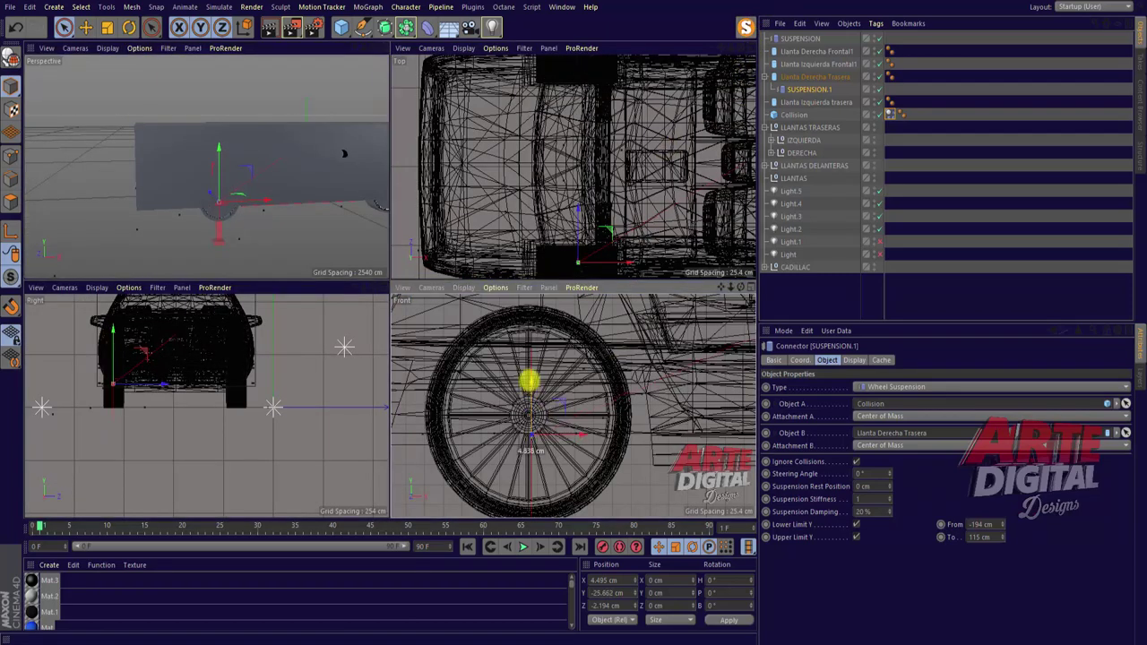
pyautogui.moveTo(530, 382); pyautogui.dragTo(533, 361)
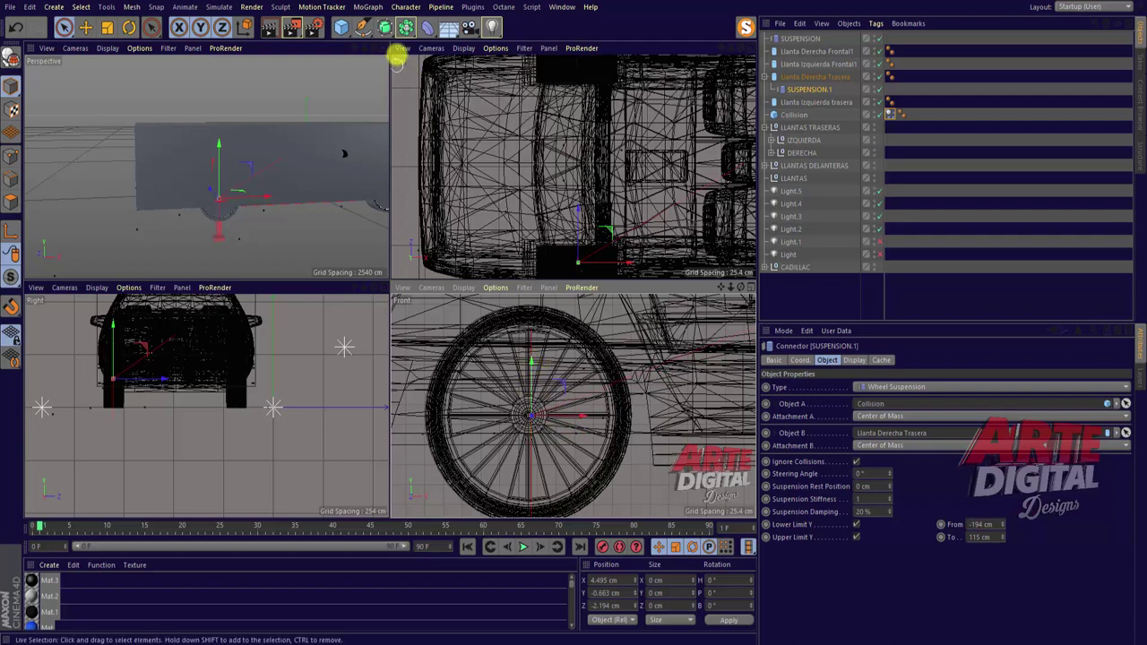
pyautogui.click(384, 50)
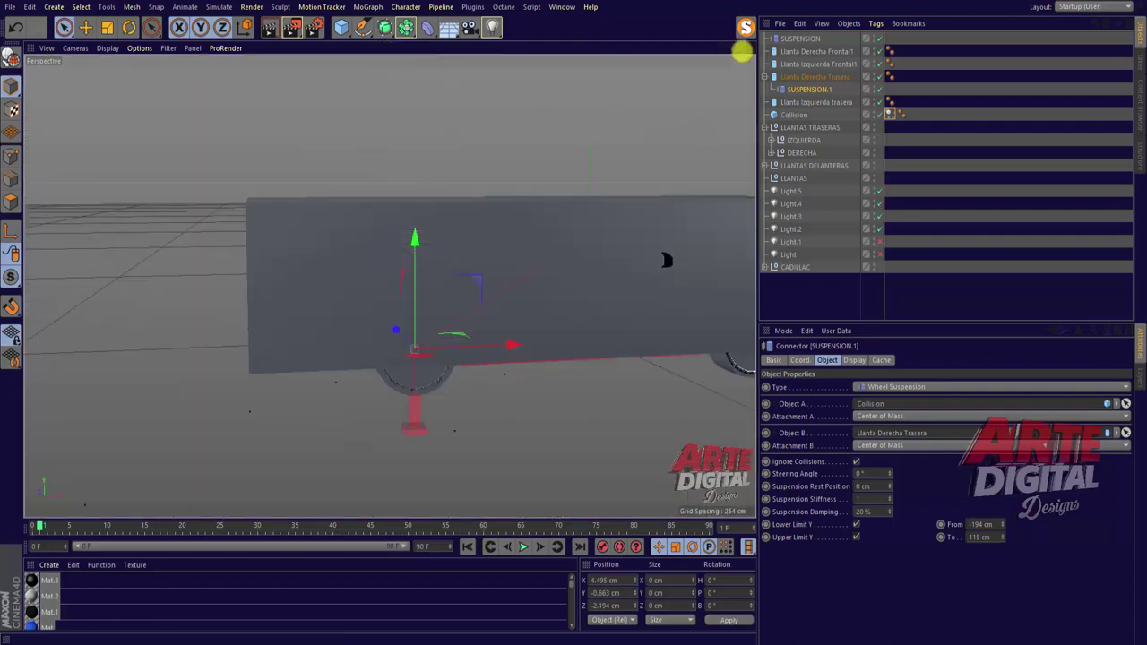
pyautogui.moveTo(743, 46); pyautogui.dragTo(573, 316)
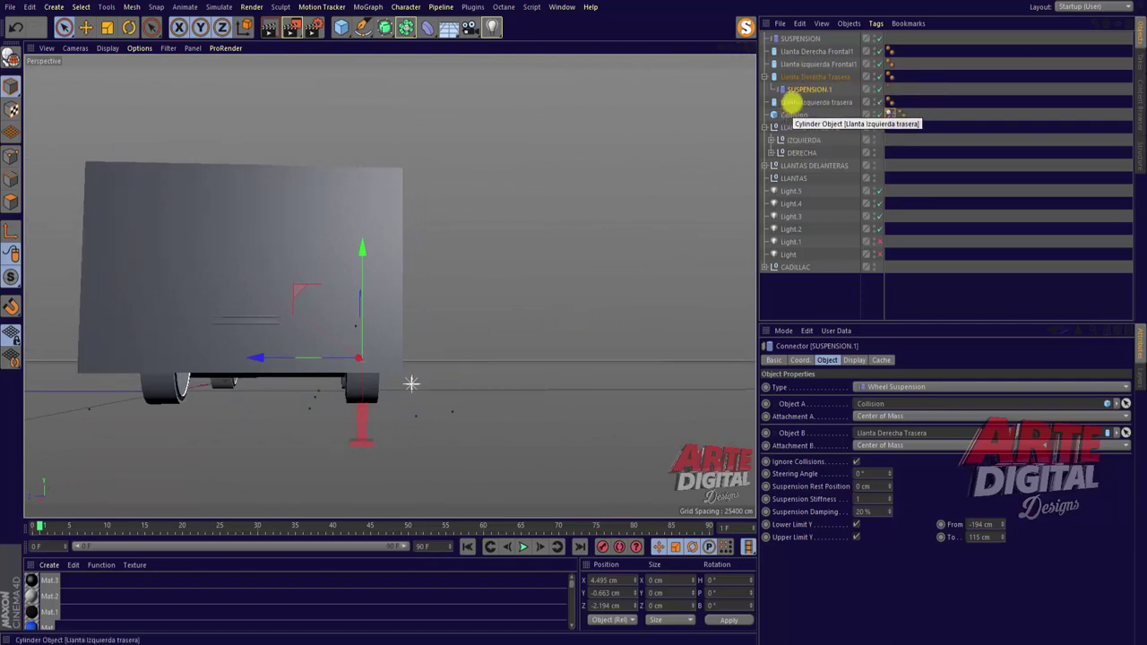
# Parent the SUSPENSION connector under Llanta Izquierda trasera in the Object Manager.
pyautogui.click(815, 102)
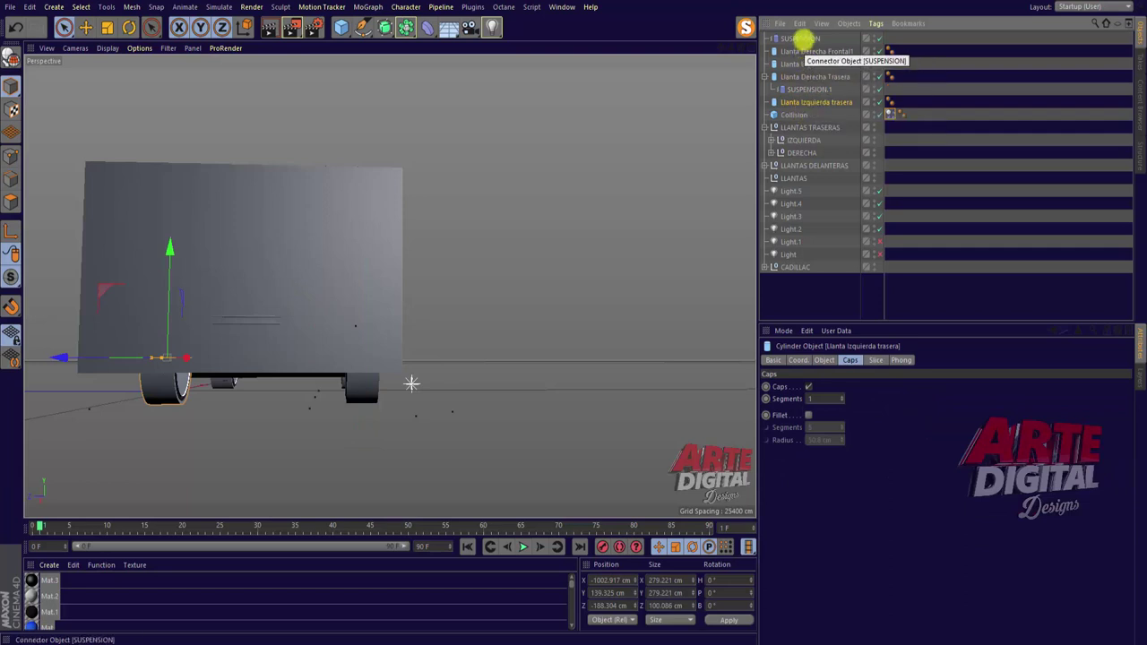
pyautogui.click(801, 38)
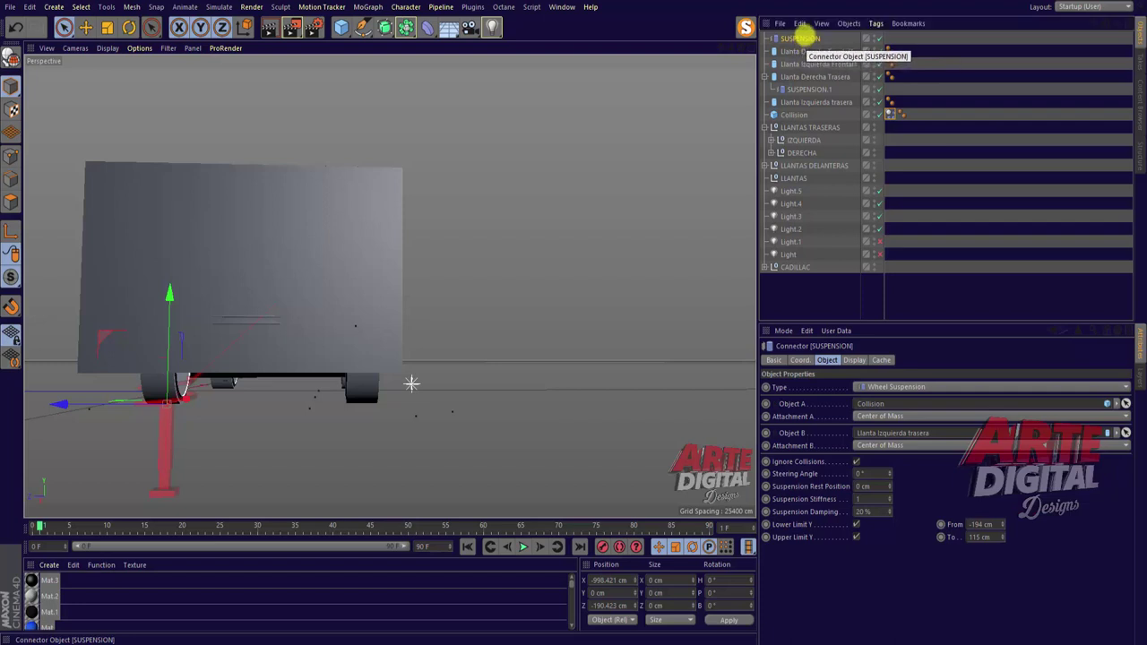
pyautogui.moveTo(802, 37); pyautogui.dragTo(795, 101)
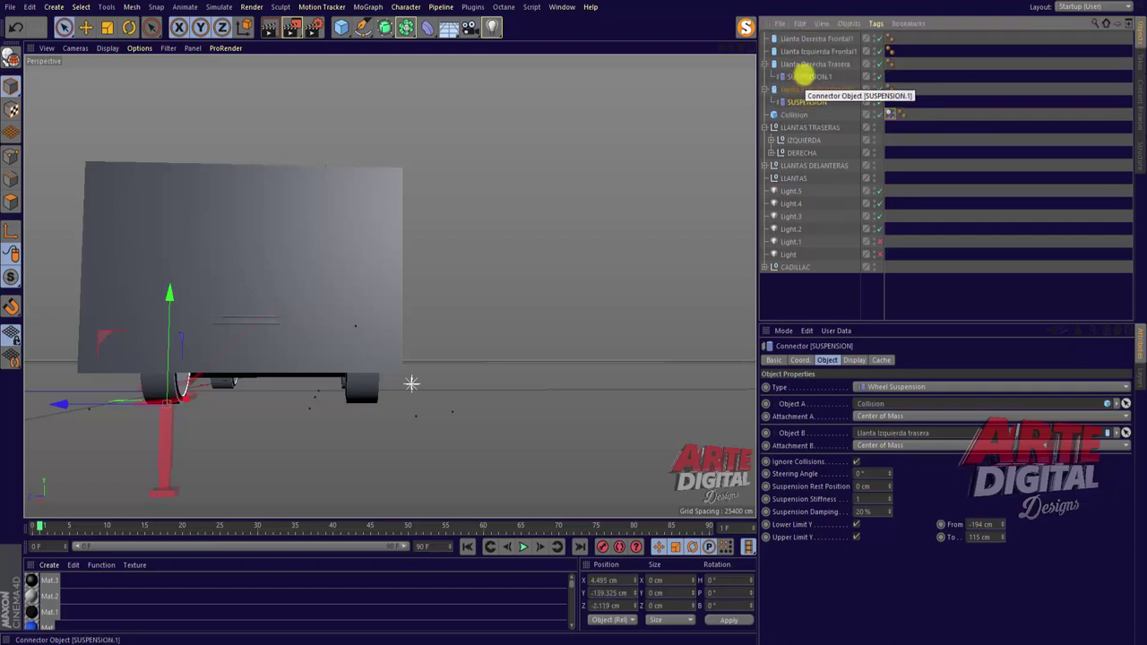
pyautogui.click(804, 76)
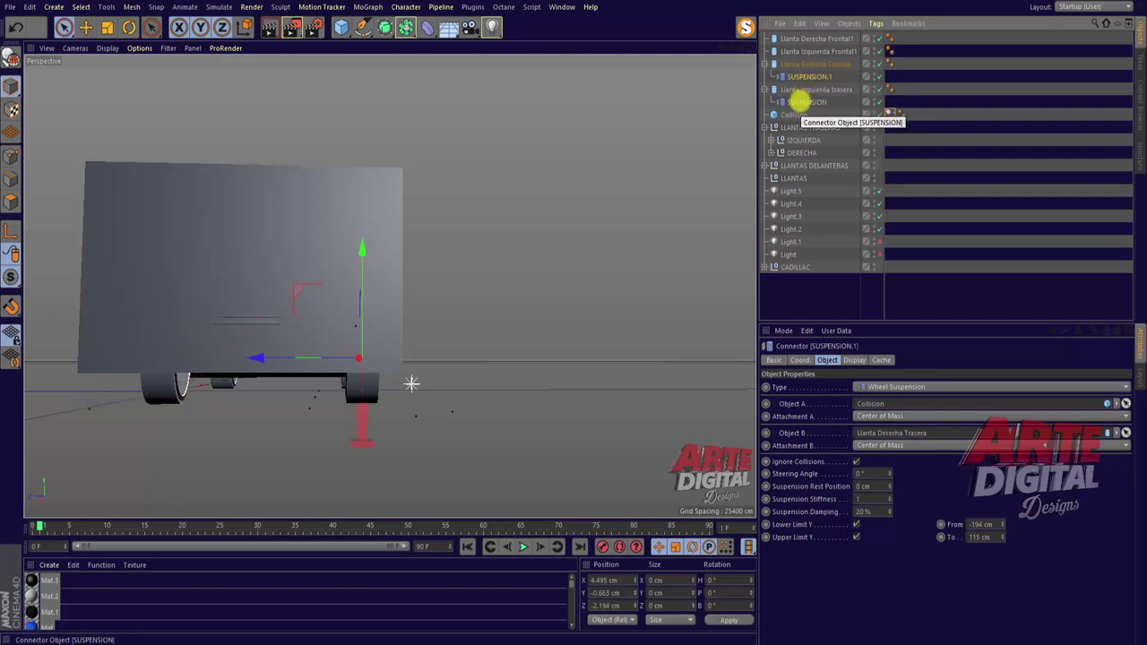
pyautogui.click(802, 102)
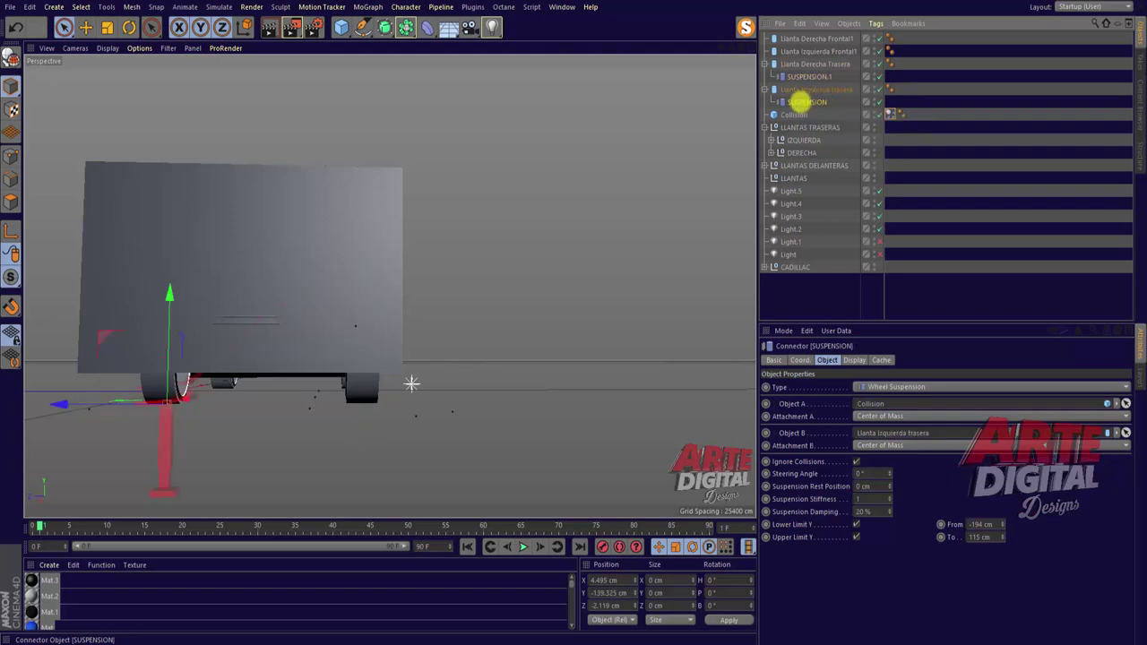
# Raise SUSPENSION to the left rear wheel's centre at Y 0.182 cm and check it in Perspective.
pyautogui.click(753, 48)
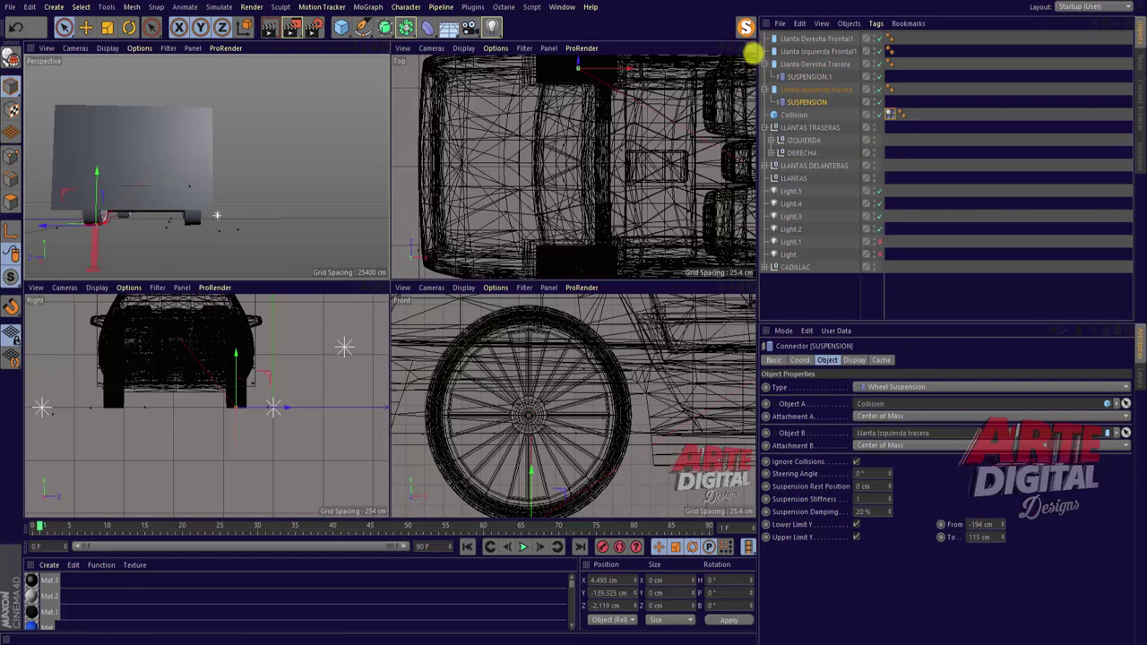
pyautogui.moveTo(530, 466)
pyautogui.mouseDown()
pyautogui.moveTo(537, 360)
pyautogui.moveTo(529, 373)
pyautogui.mouseUp()
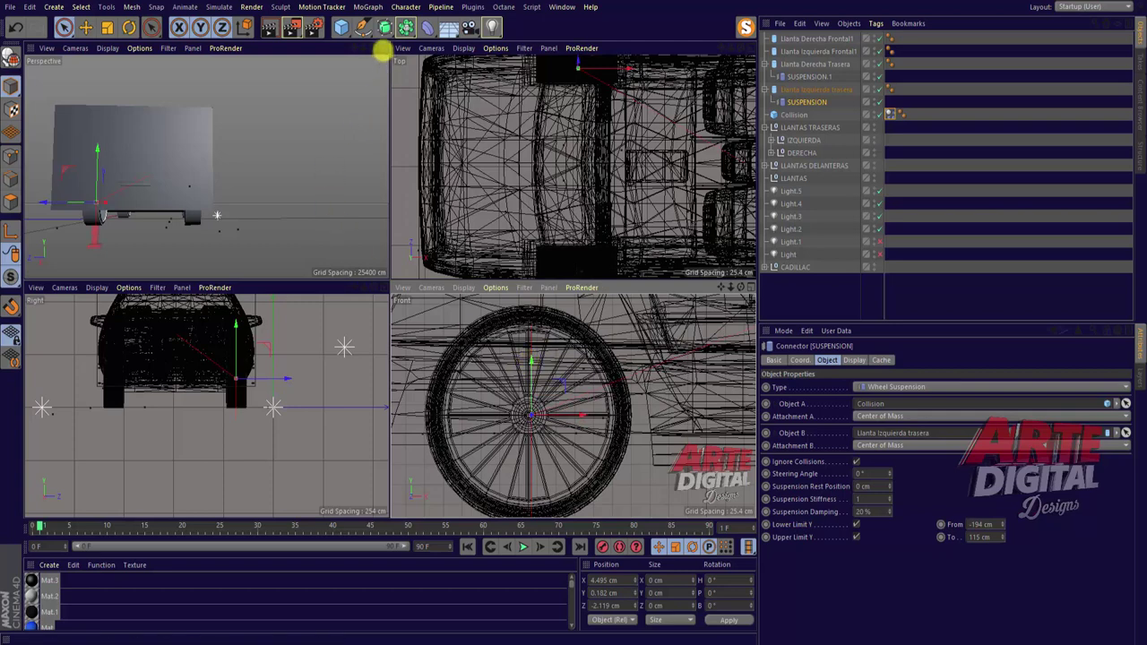
pyautogui.click(381, 48)
pyautogui.moveTo(403, 296)
pyautogui.keyDown('alt'); pyautogui.mouseDown()
pyautogui.moveTo(389, 286)
pyautogui.moveTo(573, 314)
pyautogui.mouseUp(); pyautogui.keyUp('alt')
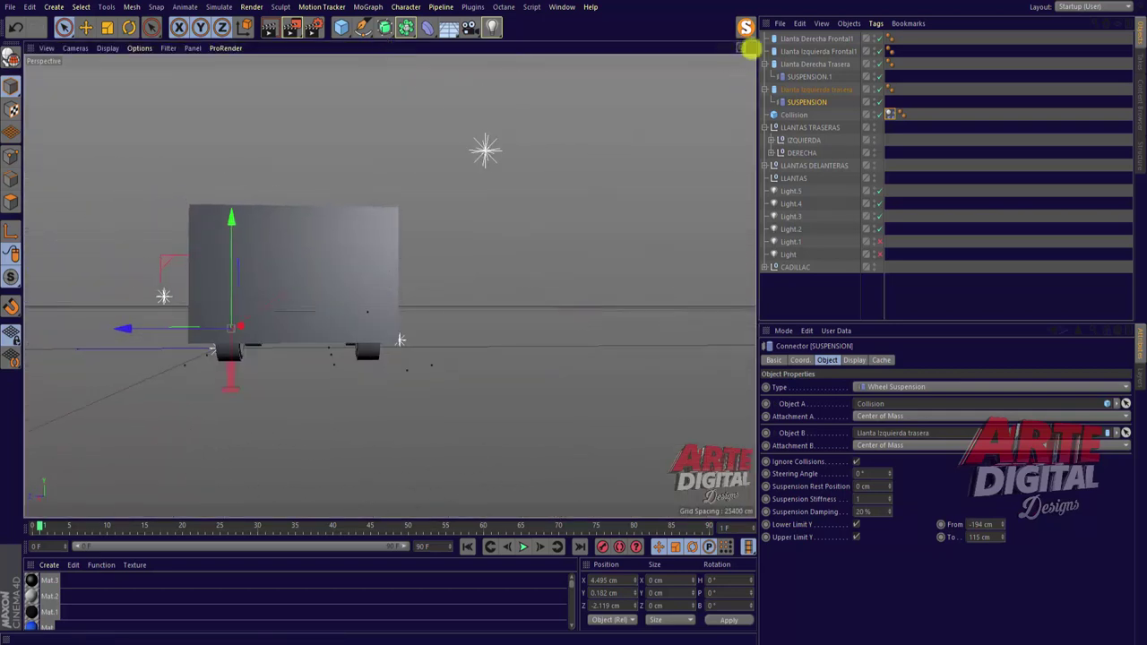
pyautogui.click(804, 76)
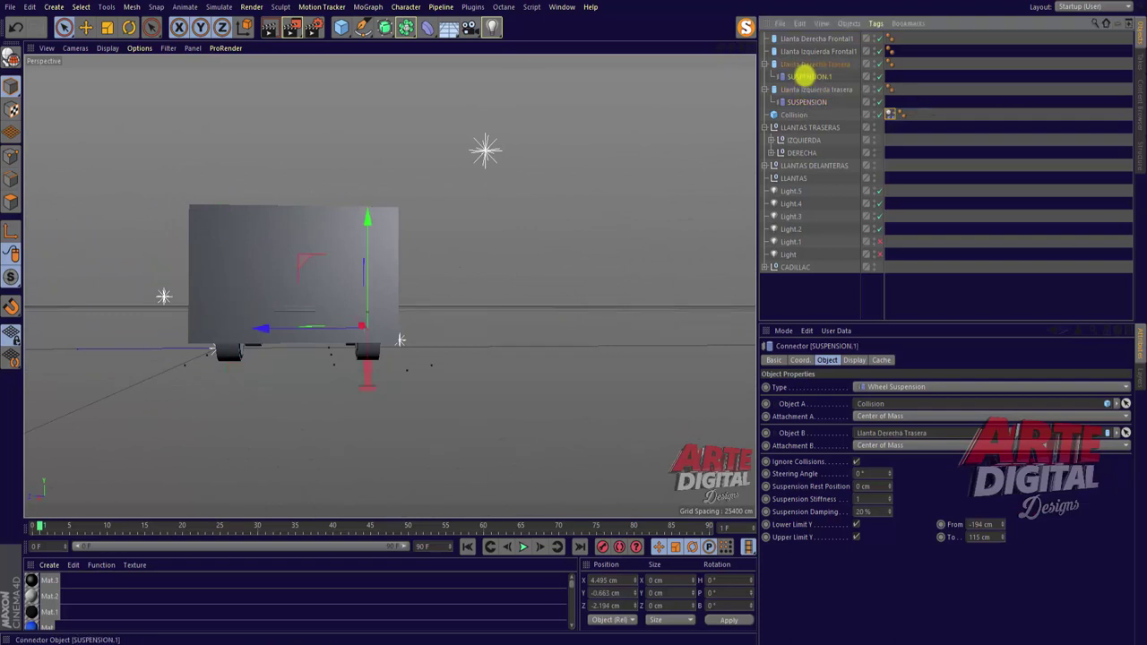
pyautogui.click(802, 64)
pyautogui.click(803, 91)
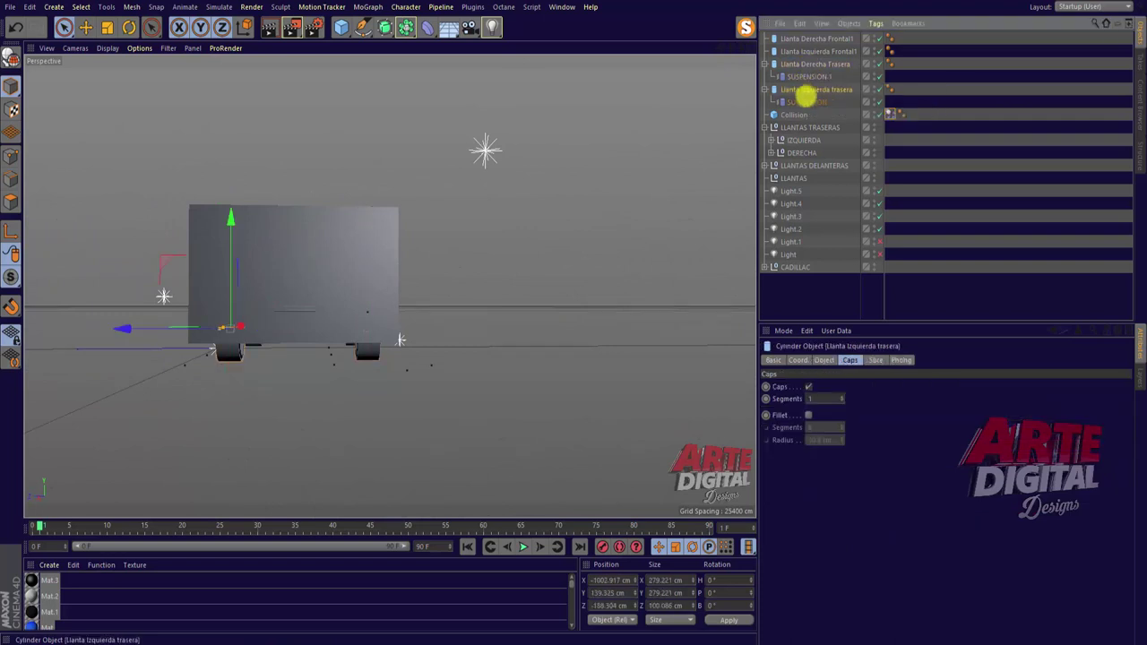
pyautogui.click(807, 101)
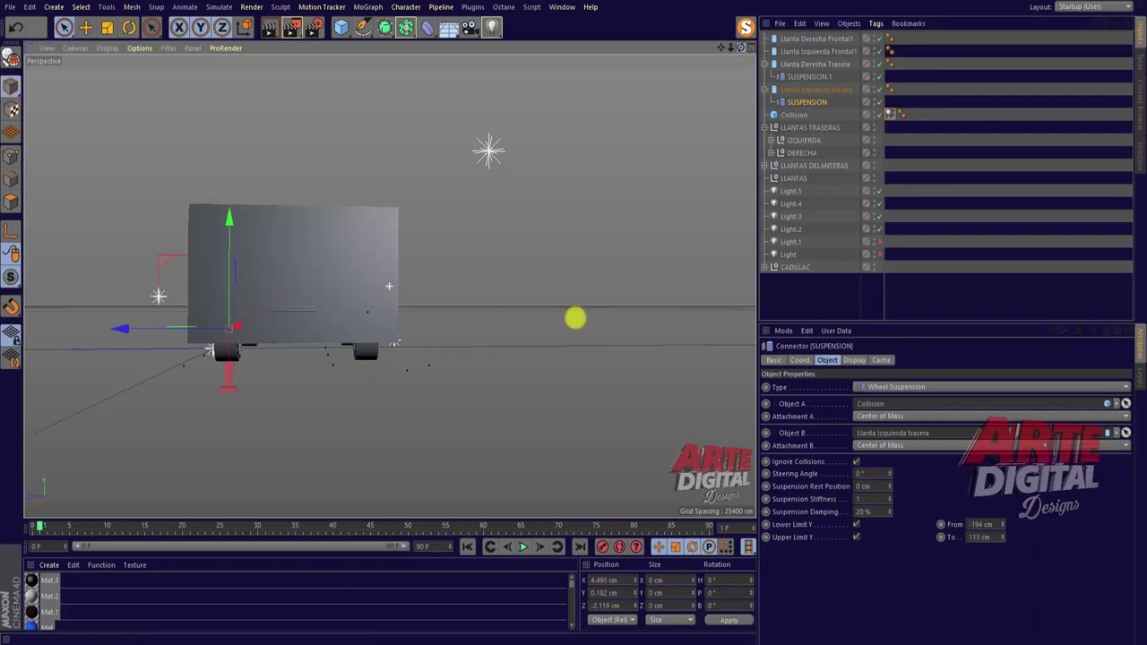
pyautogui.keyDown('alt'); pyautogui.moveTo(577, 318); pyautogui.dragTo(573, 316); pyautogui.keyUp('alt')
# Set both Attachment A and Attachment B of SUSPENSION to Polygon Point.
pyautogui.click(867, 113)
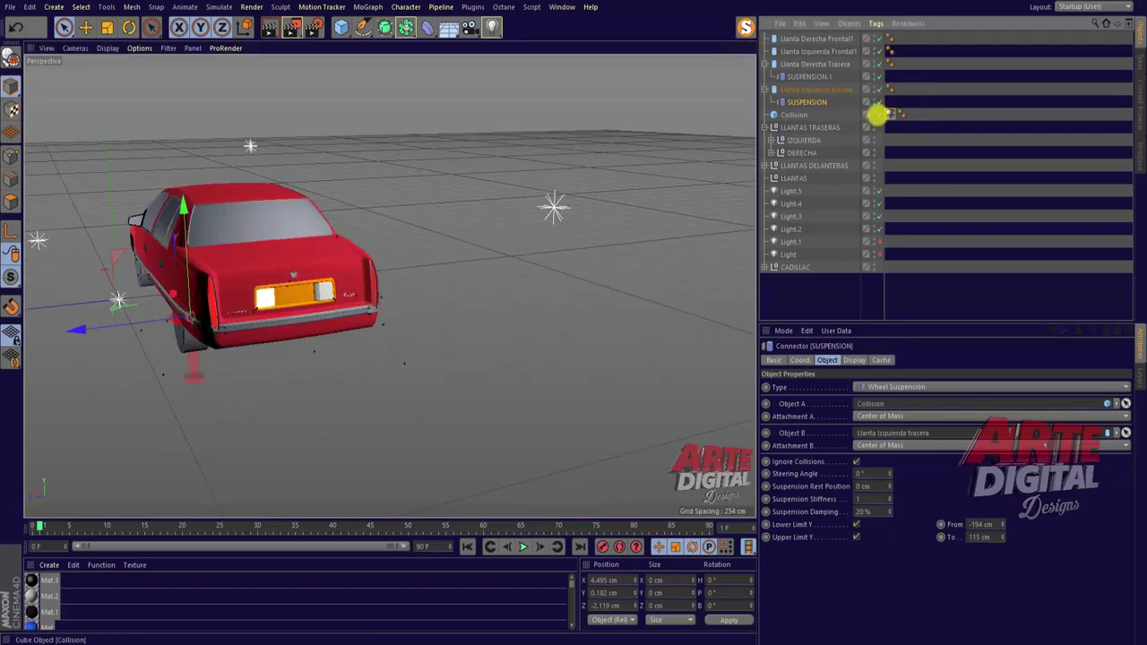
pyautogui.click(866, 112)
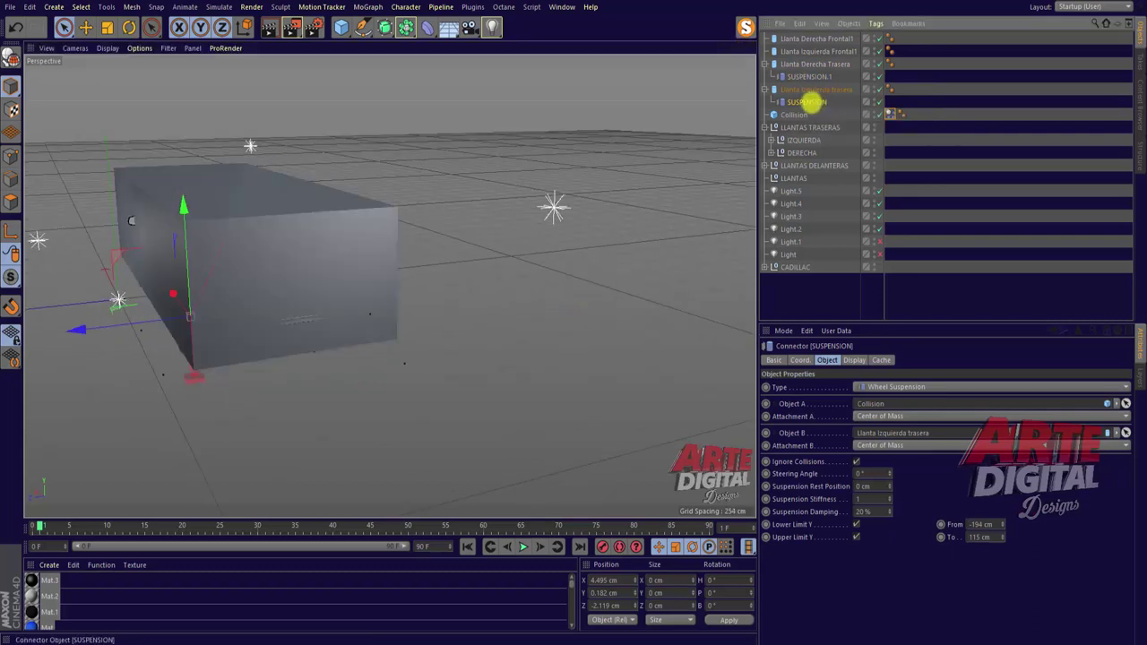
pyautogui.click(883, 415)
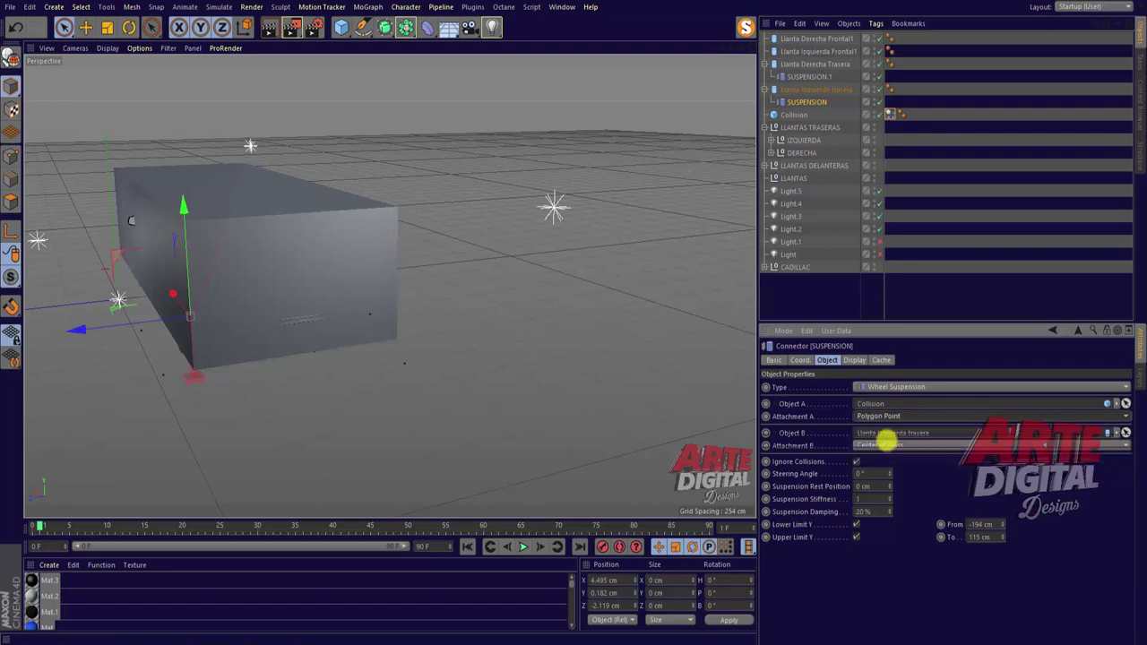
pyautogui.click(881, 441)
pyautogui.click(883, 471)
pyautogui.click(880, 496)
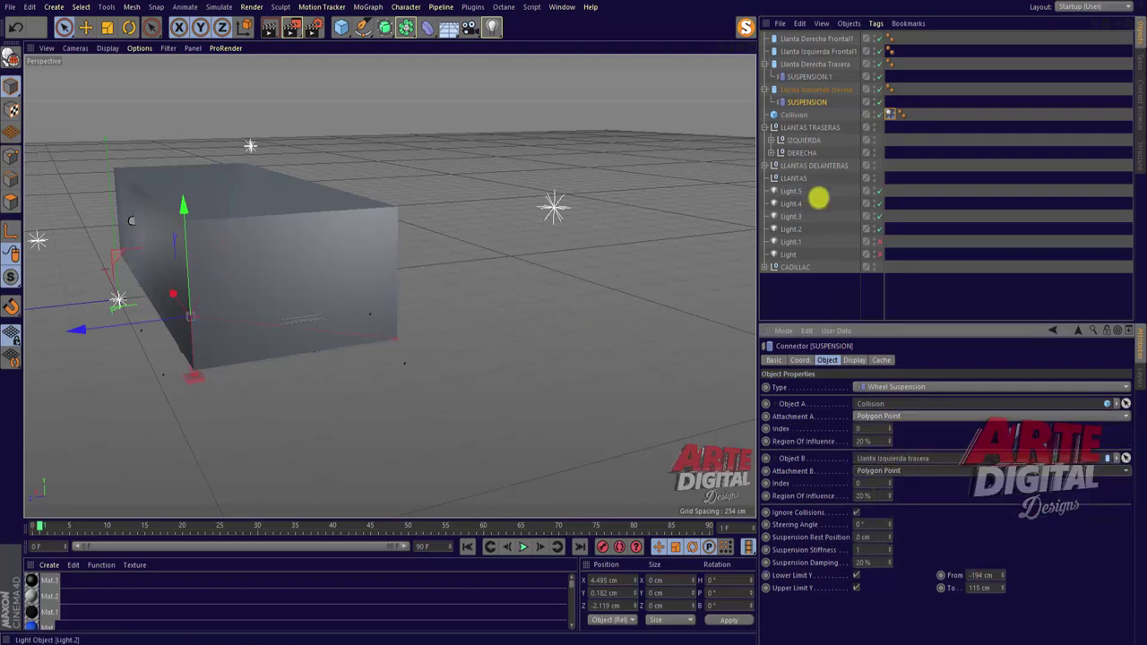
# Set Object A's point index to 6, undoing stray connector moves, then select SUSPENSION.1.
pyautogui.moveTo(183, 209); pyautogui.dragTo(191, 302)
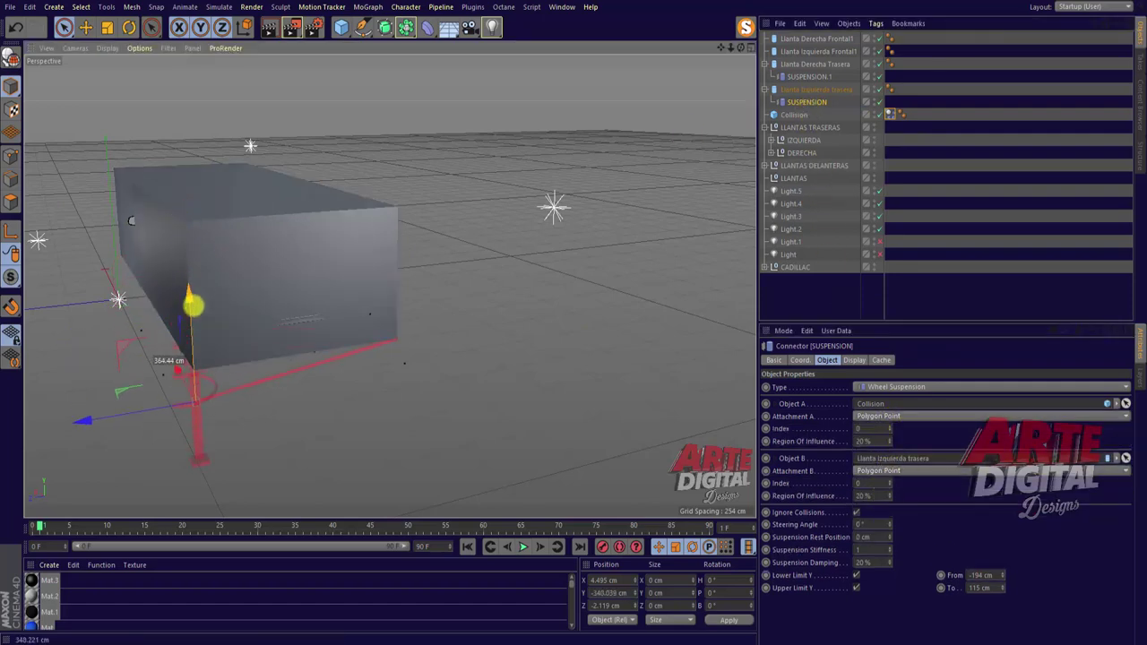
pyautogui.click(15, 26)
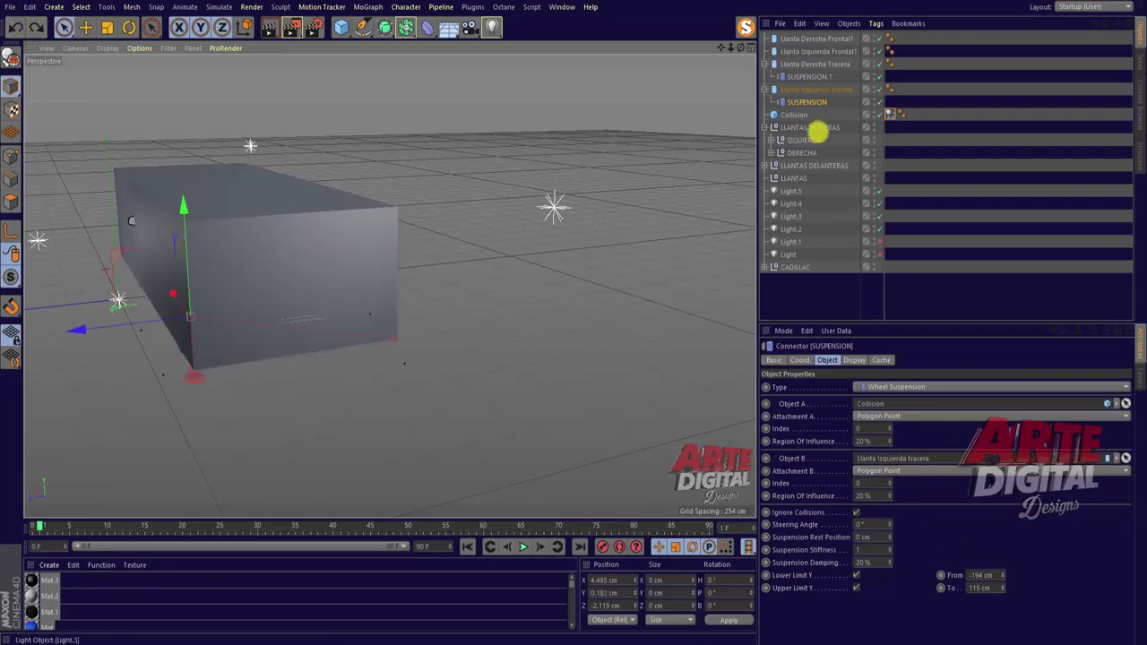
pyautogui.press('s')
pyautogui.hotkey('ctrl', 'shift', 'z')
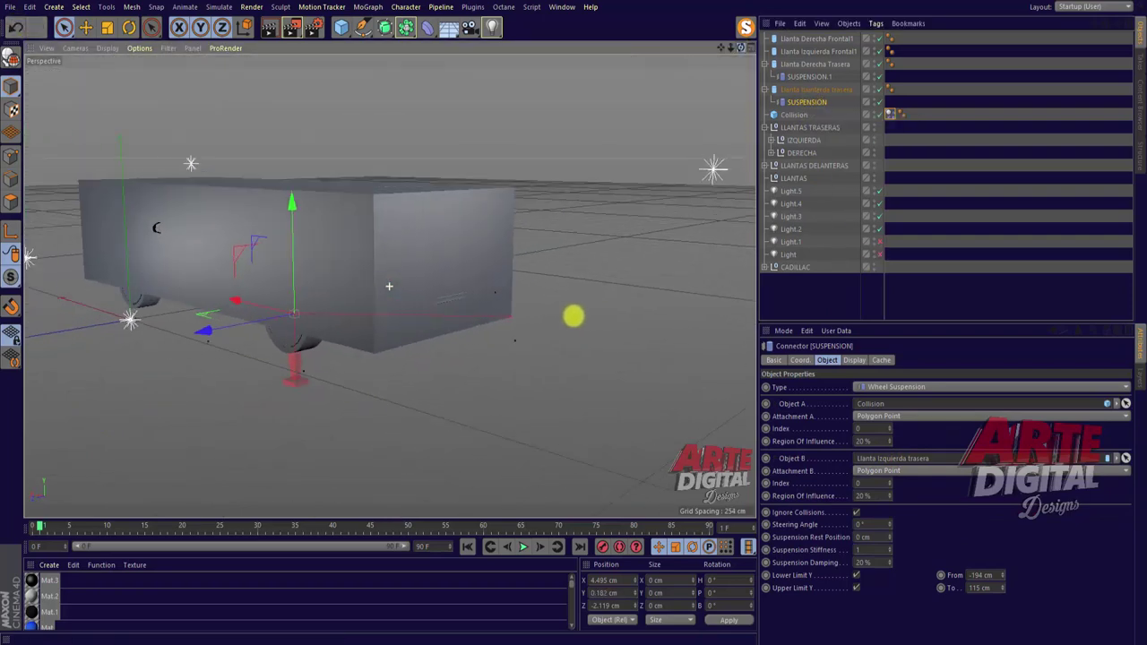
pyautogui.click(888, 427)
pyautogui.click(888, 427)
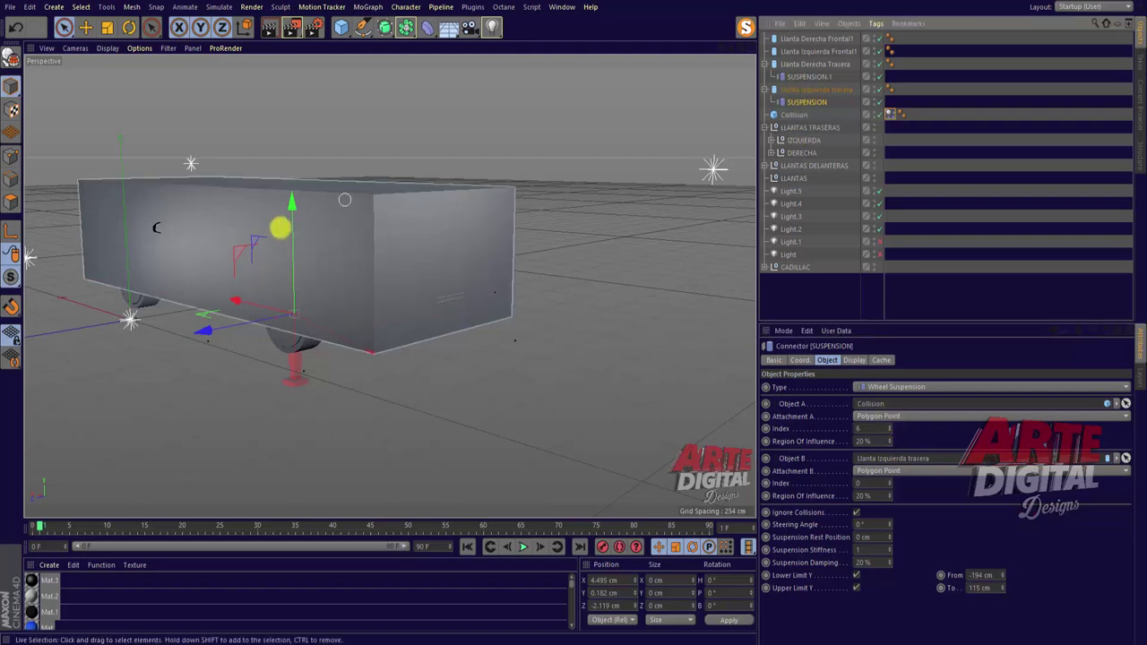
pyautogui.moveTo(292, 201); pyautogui.dragTo(293, 298)
pyautogui.click(18, 29)
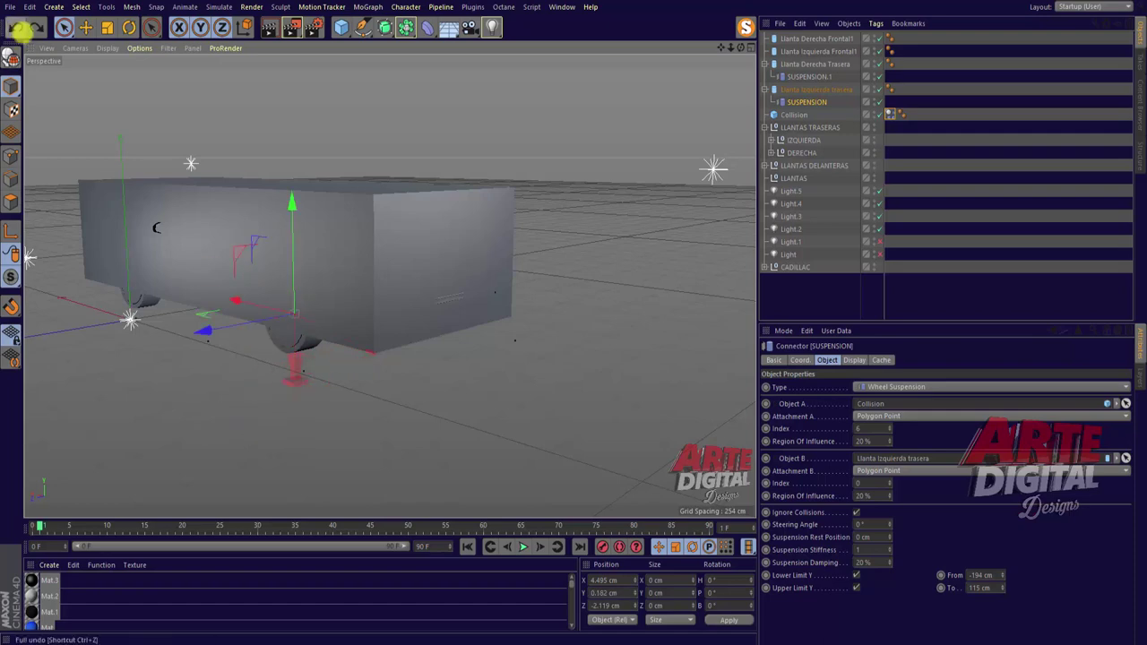
pyautogui.click(802, 77)
pyautogui.keyDown('alt'); pyautogui.moveTo(568, 314); pyautogui.dragTo(385, 283); pyautogui.keyUp('alt')
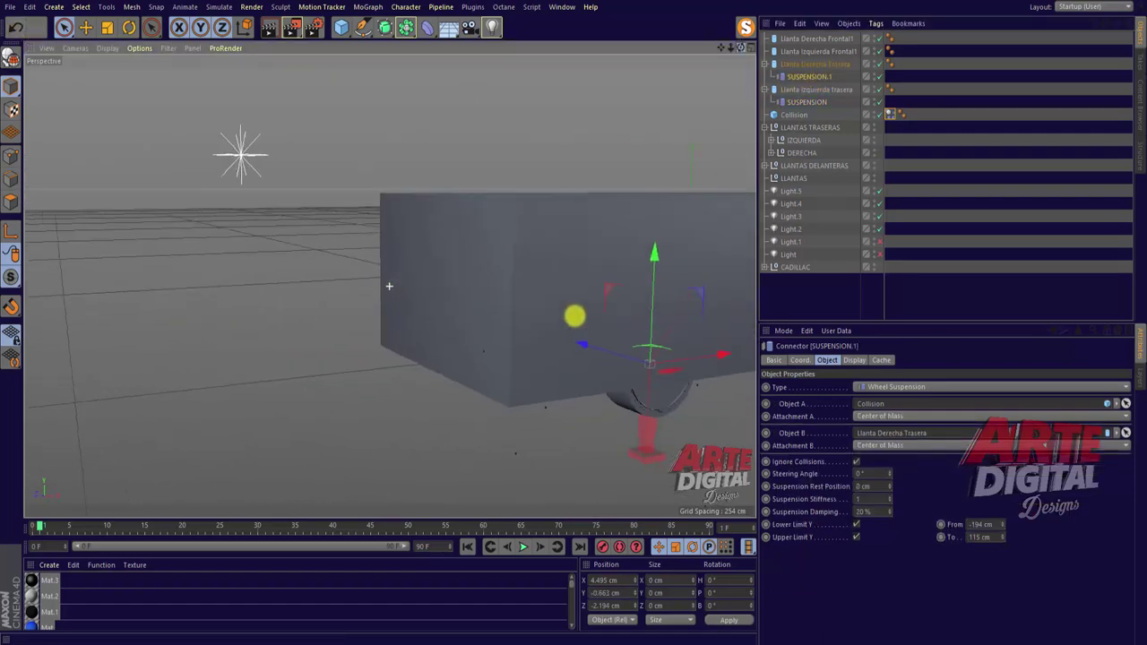
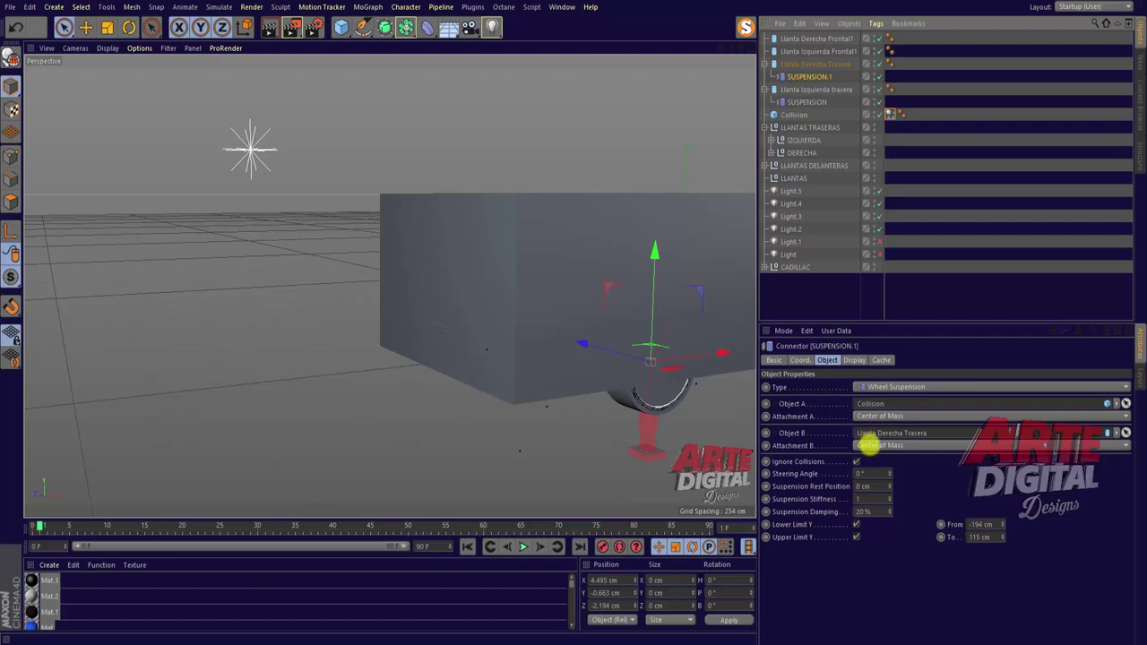
# Set the connector's Attachment A and Attachment B to Polygon Point.
pyautogui.click(869, 445)
pyautogui.click(871, 457)
pyautogui.click(876, 415)
pyautogui.click(875, 439)
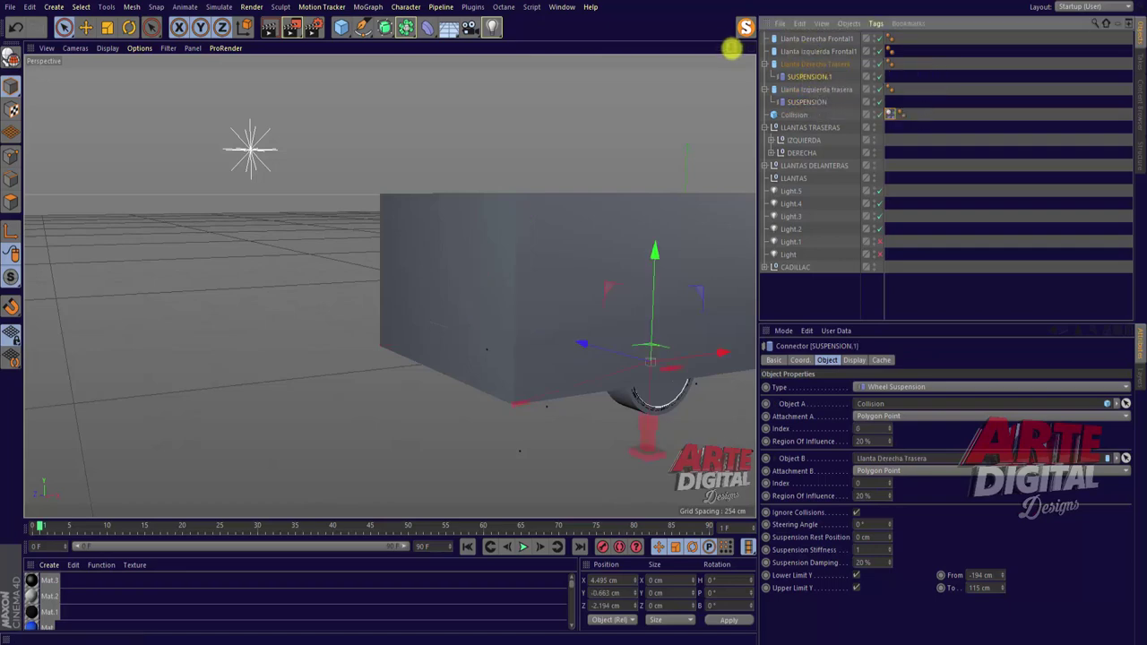
# Put a copy of SUSPENSION.1 under the Llanta Izquierda Frontal1 wheel.
pyautogui.moveTo(734, 47); pyautogui.dragTo(576, 314)
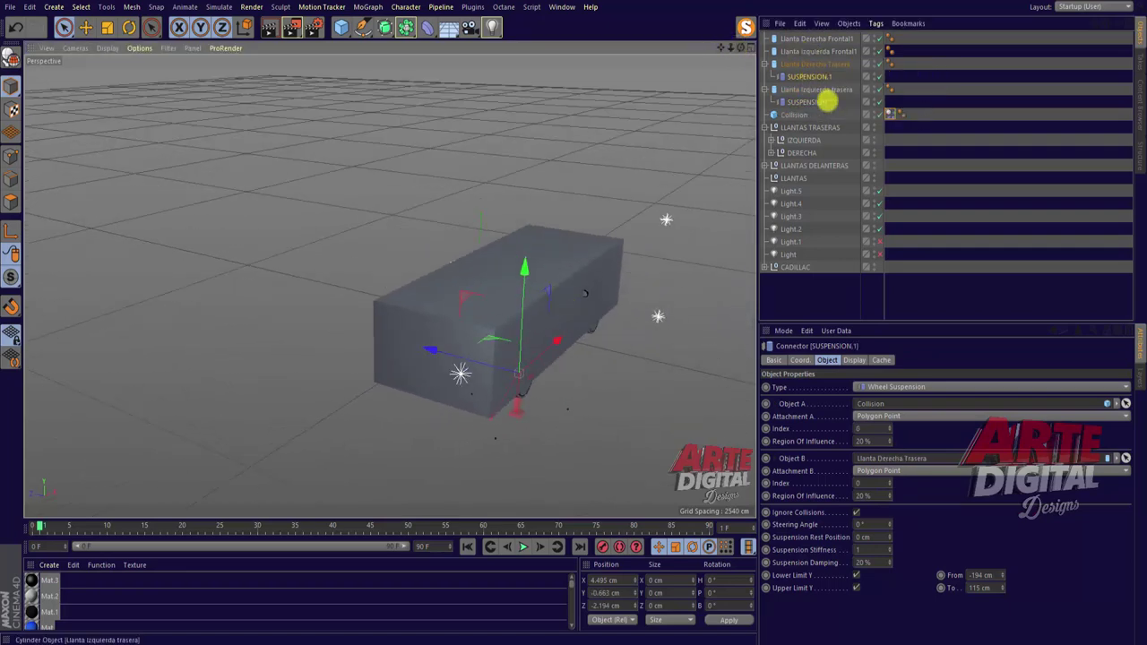
pyautogui.click(817, 51)
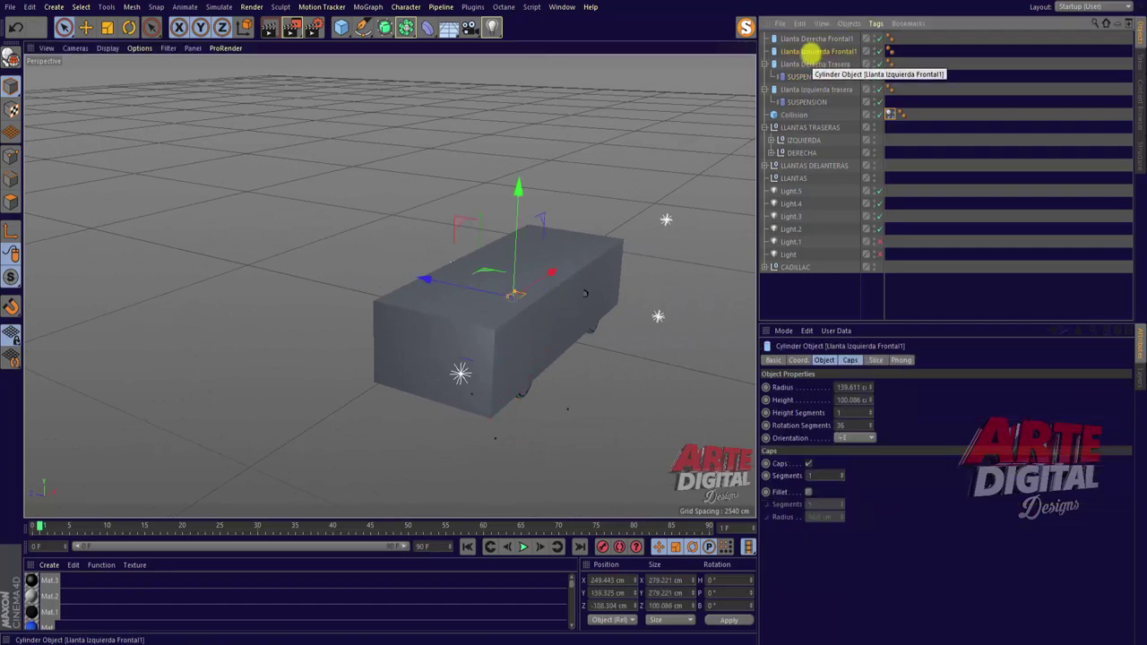
pyautogui.moveTo(737, 48); pyautogui.dragTo(574, 314)
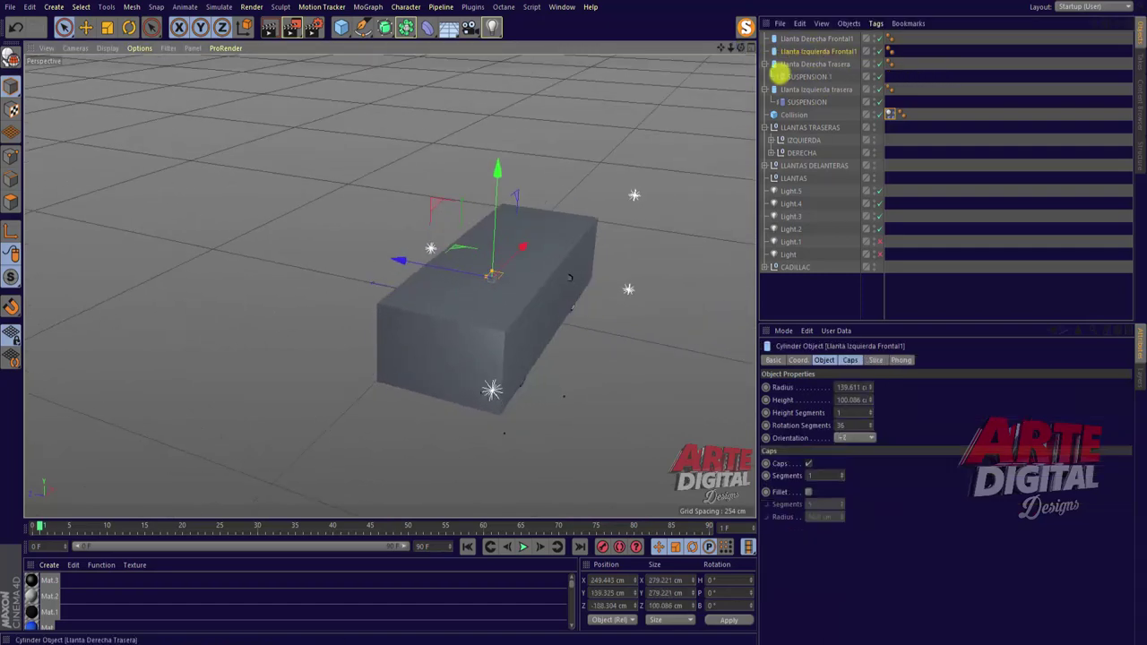
pyautogui.click(804, 76)
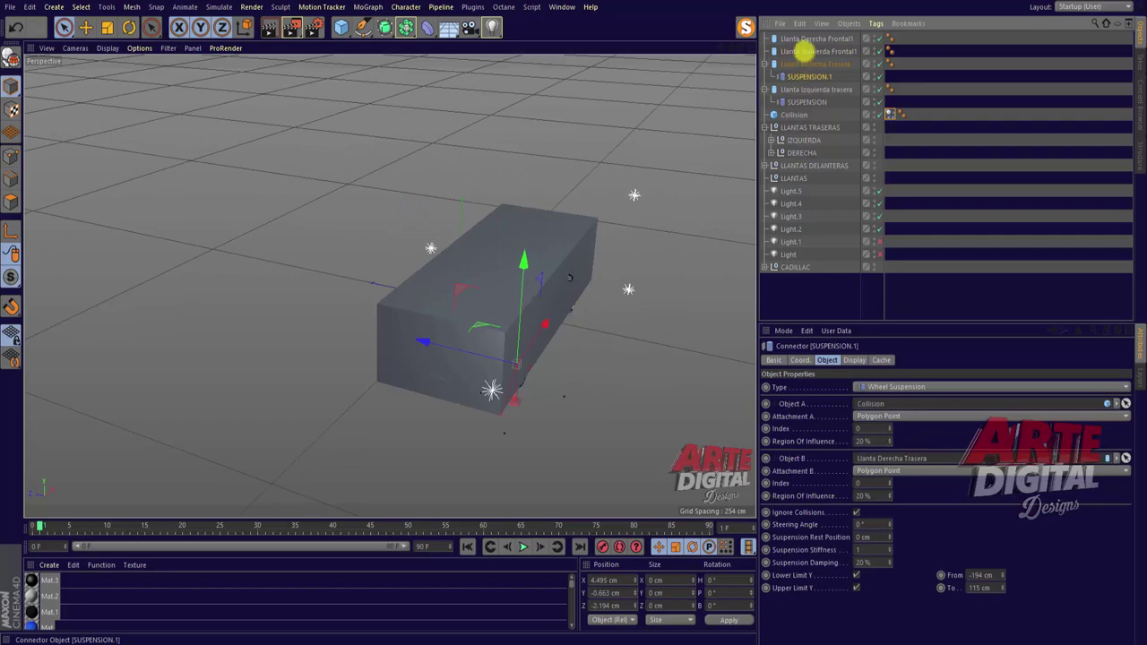
pyautogui.keyDown('ctrl'); pyautogui.moveTo(804, 51); pyautogui.dragTo(800, 57); pyautogui.keyUp('ctrl')
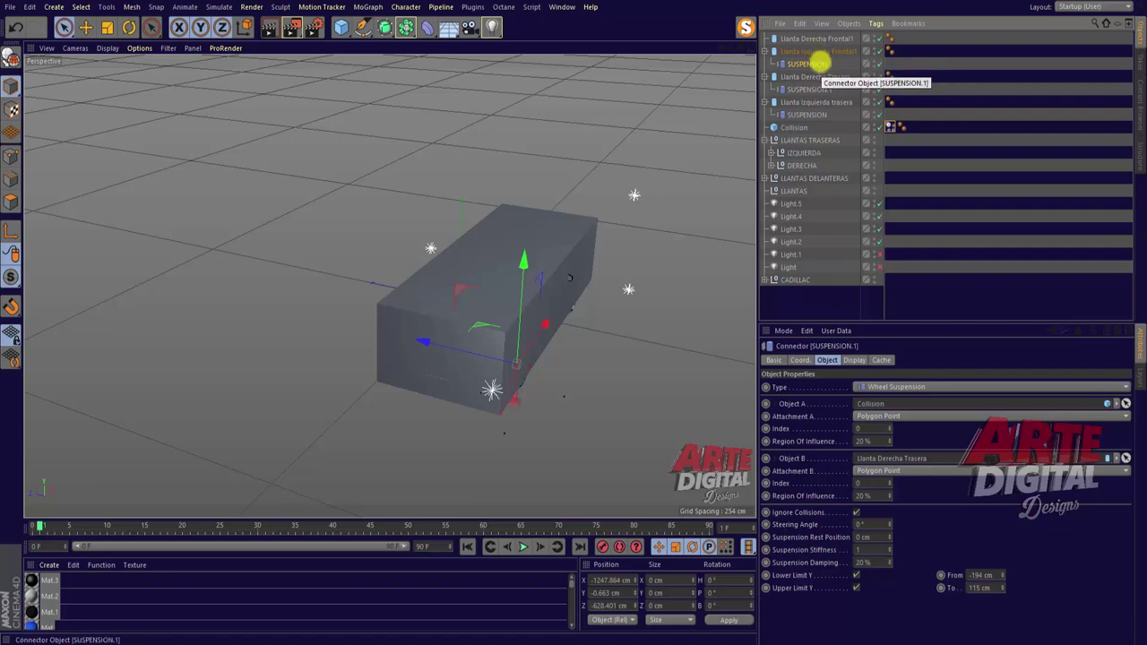
# In the four-view layout, move the copied connector onto the front-left wheel in Top view.
pyautogui.click(797, 52)
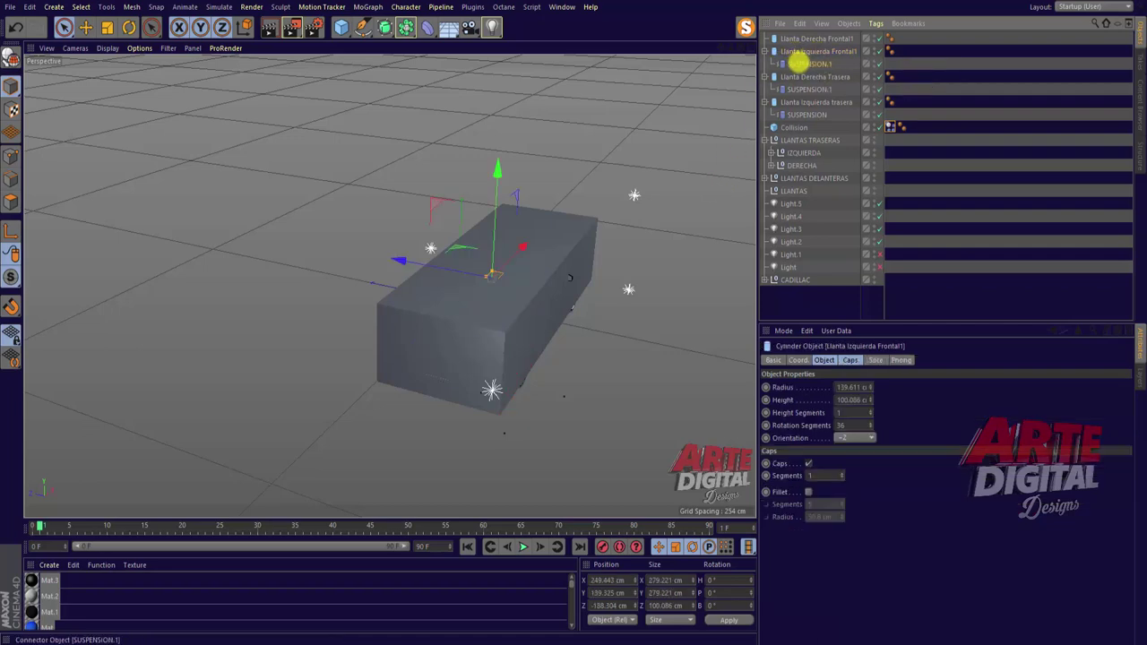
pyautogui.click(797, 64)
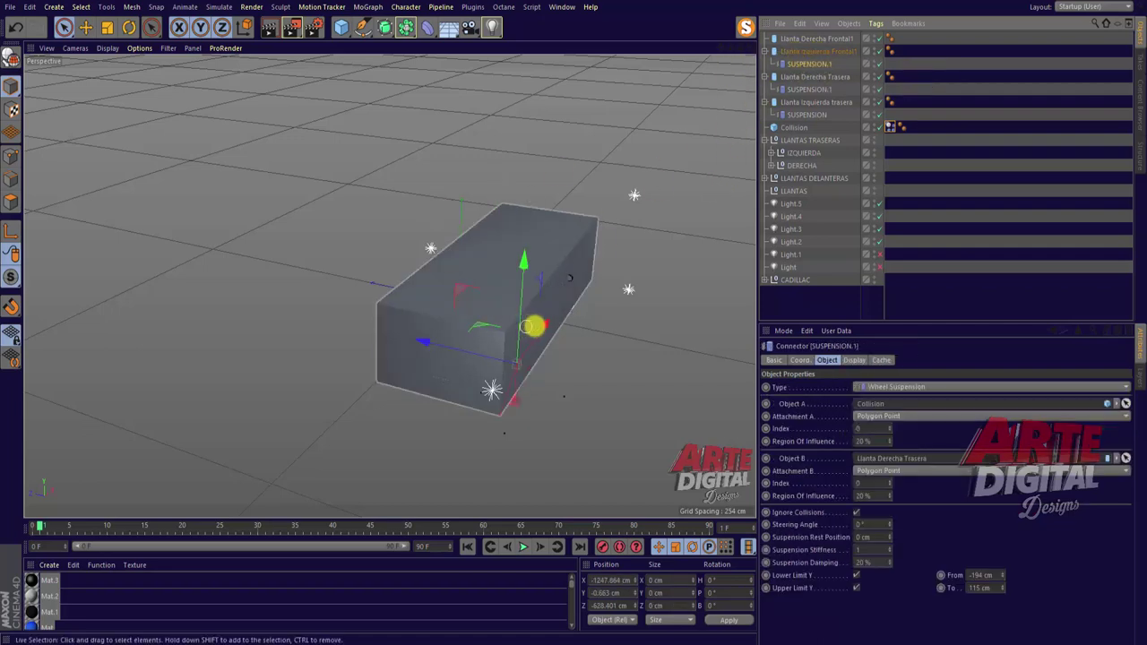
pyautogui.moveTo(570, 278); pyautogui.dragTo(571, 279)
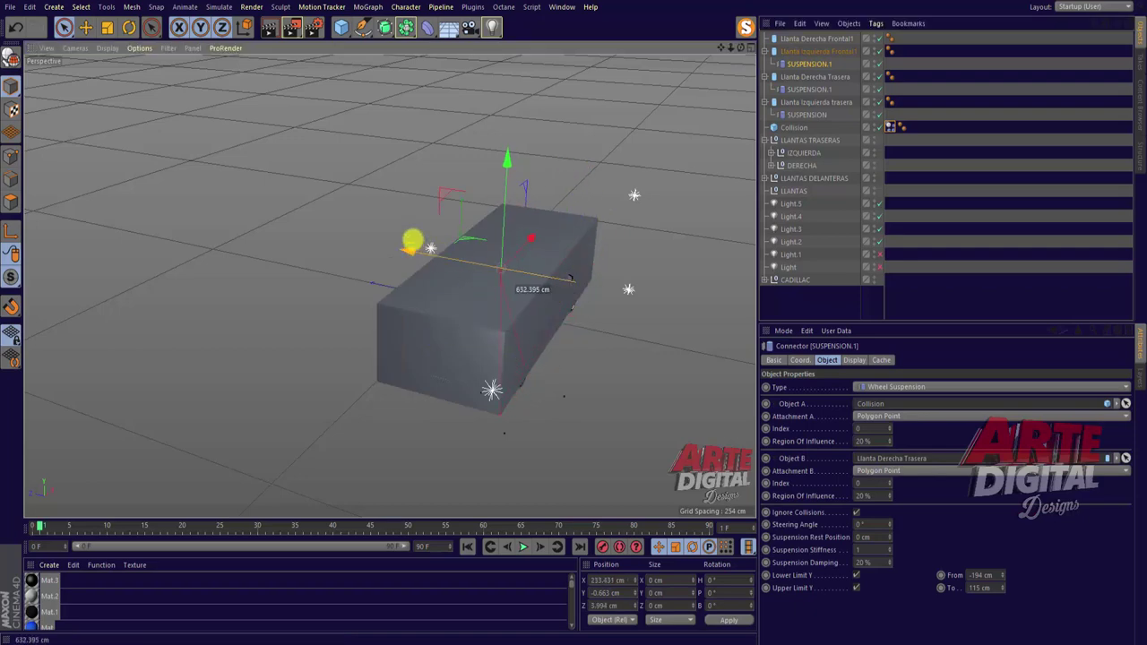
pyautogui.press('F5')
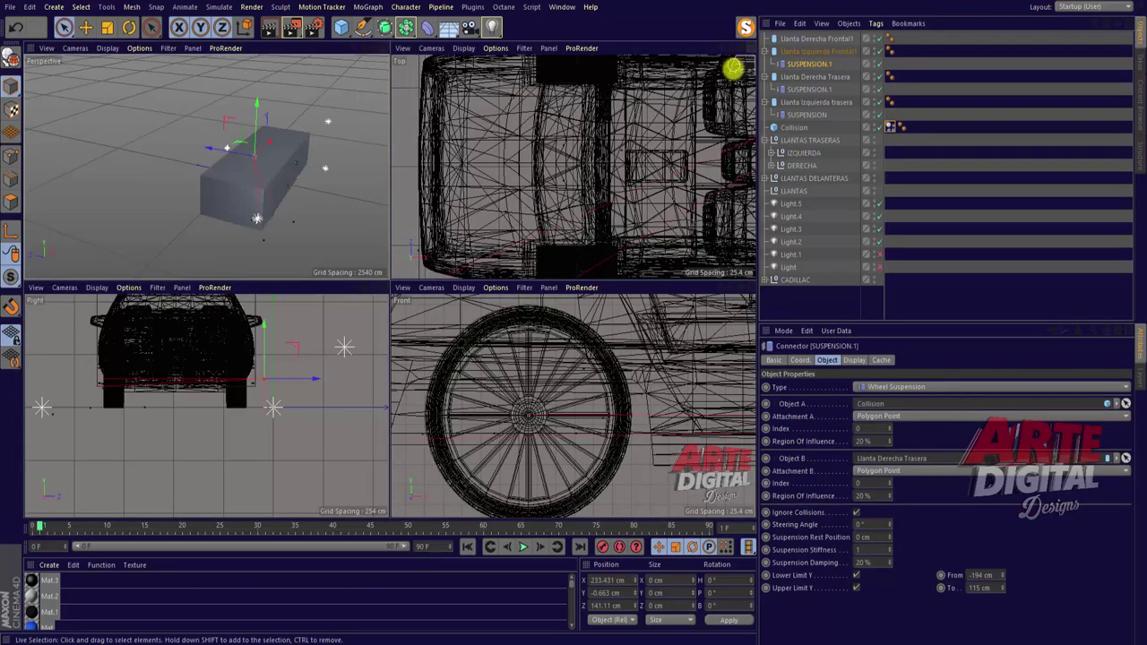
pyautogui.moveTo(733, 50); pyautogui.dragTo(724, 90)
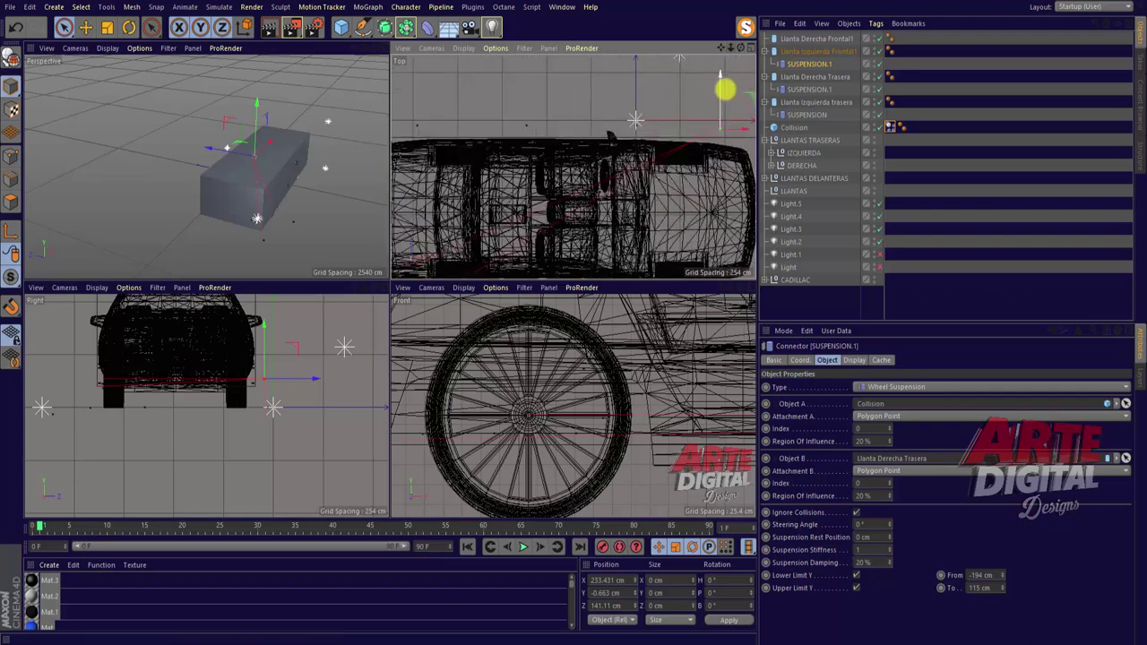
pyautogui.scroll(5, 724, 90)
pyautogui.moveTo(743, 154); pyautogui.dragTo(679, 160)
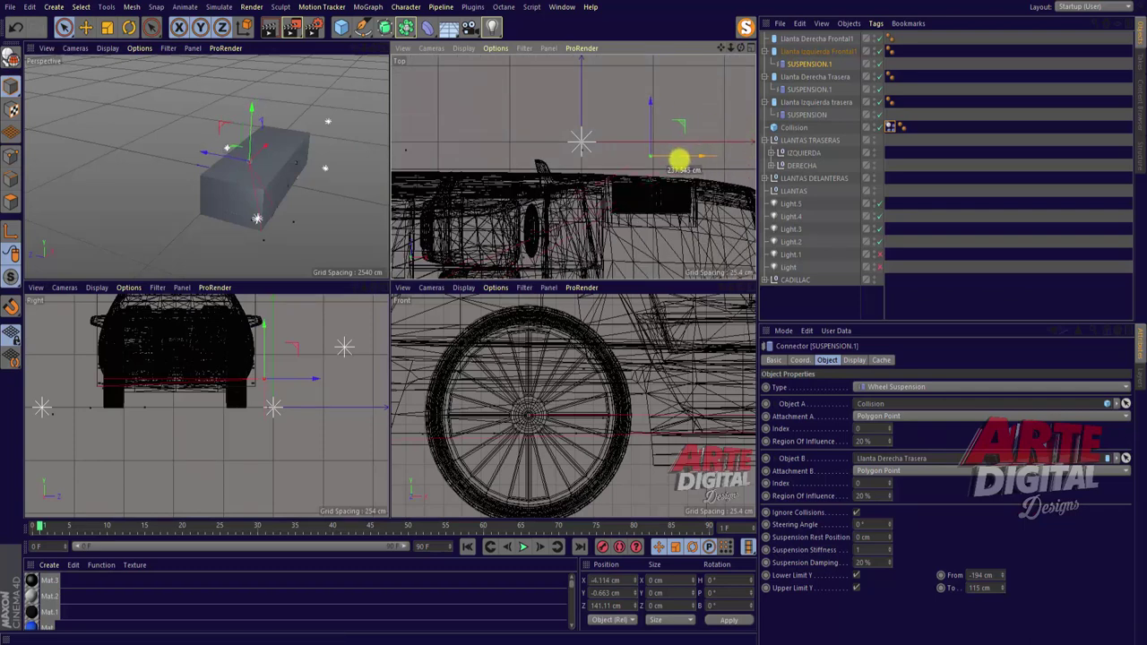
pyautogui.moveTo(651, 96); pyautogui.dragTo(653, 141)
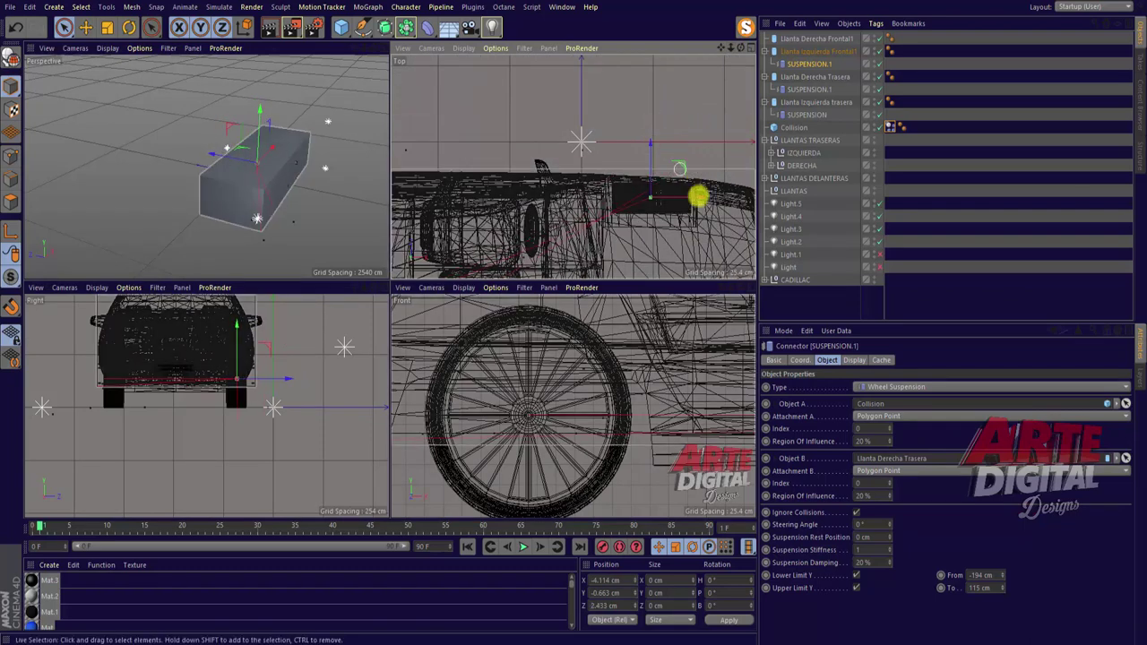
pyautogui.moveTo(699, 195); pyautogui.dragTo(701, 197)
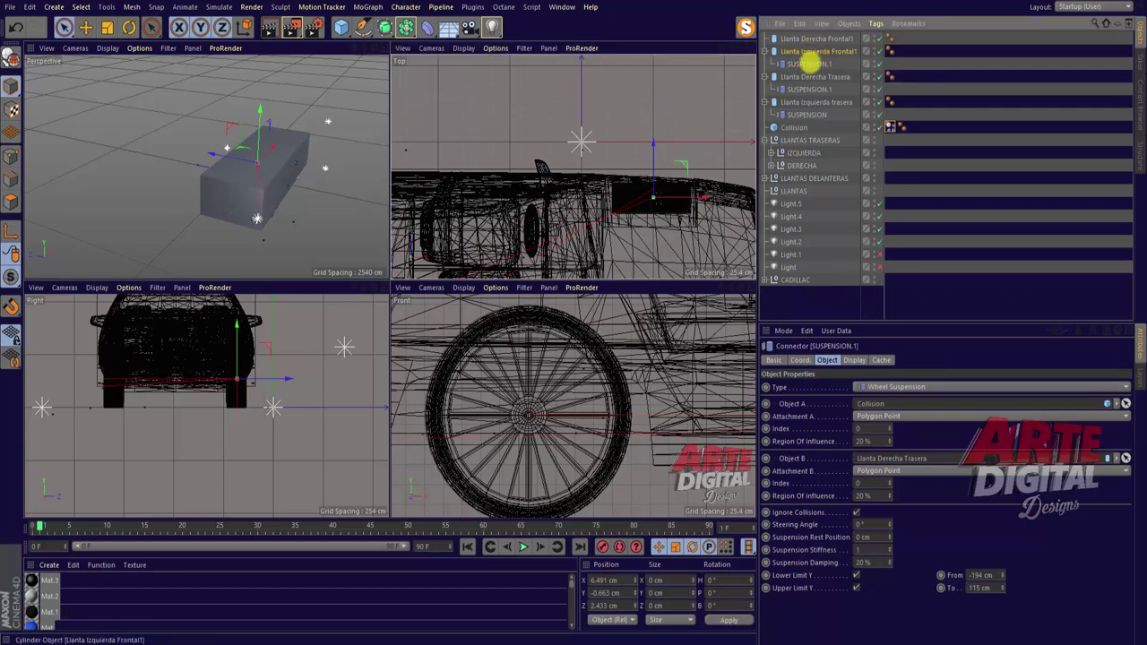
# Set Llanta Izquierda Frontal1 as the connector's Object B and raise the attachment index to 4.
pyautogui.moveTo(874, 458); pyautogui.dragTo(871, 459)
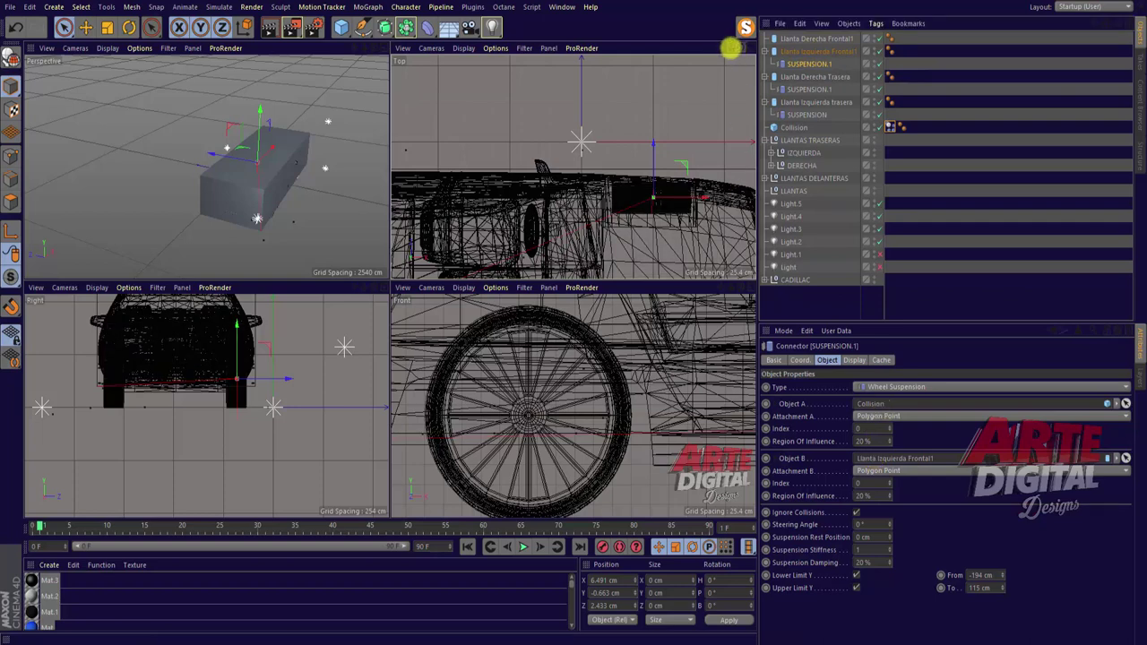
pyautogui.moveTo(732, 49); pyautogui.dragTo(573, 281)
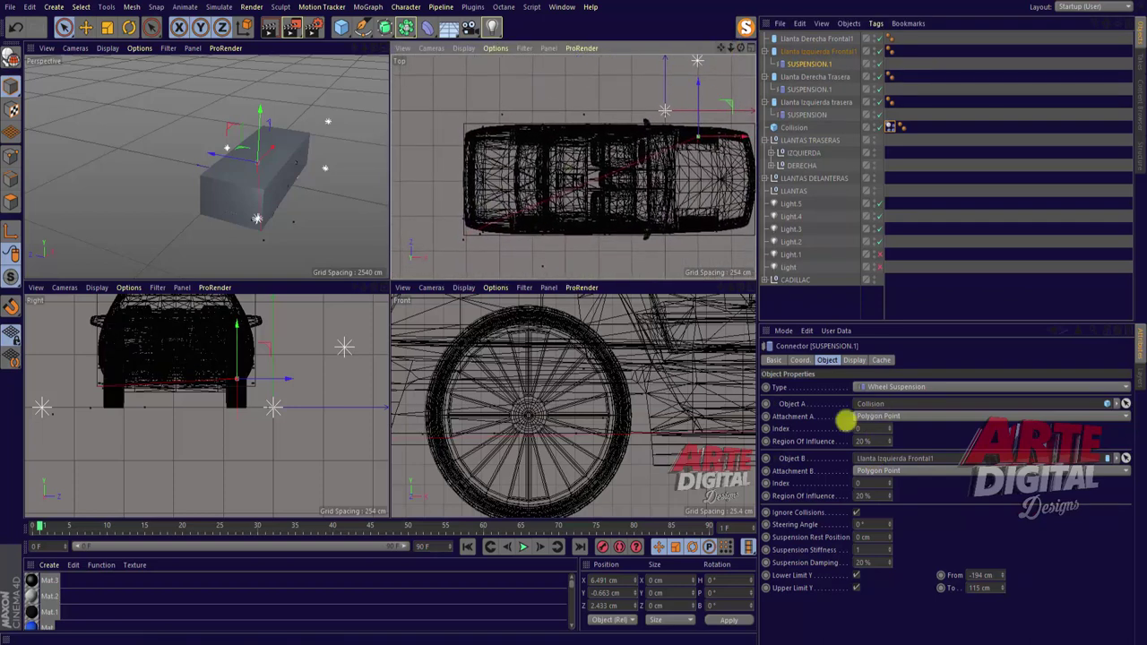
pyautogui.click(887, 427)
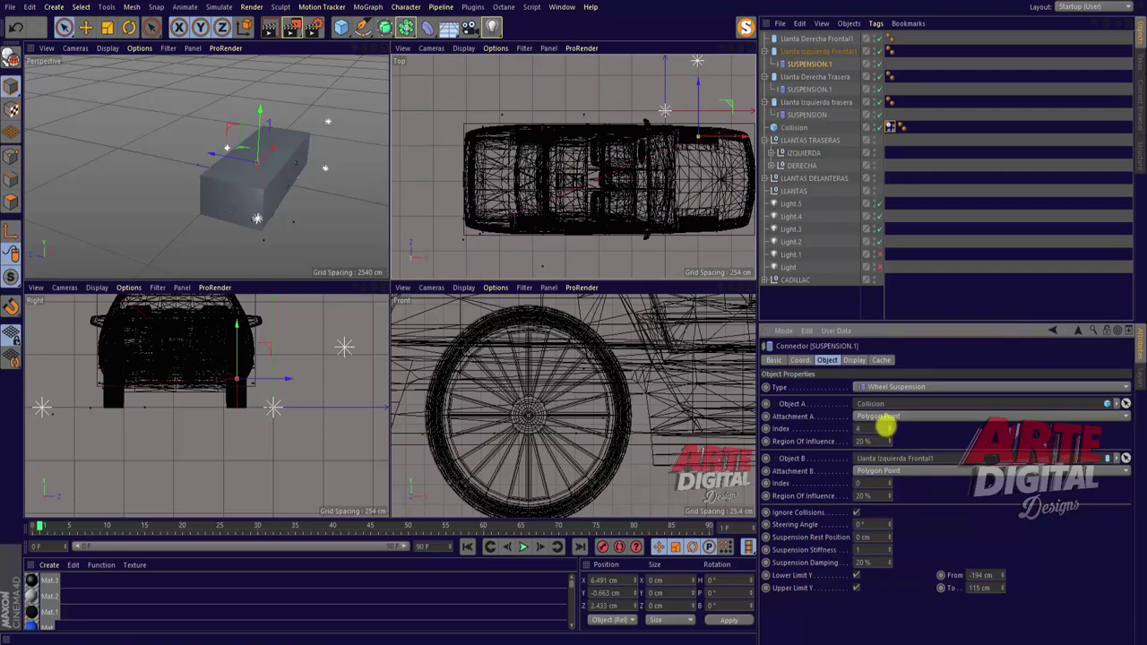
pyautogui.click(737, 52)
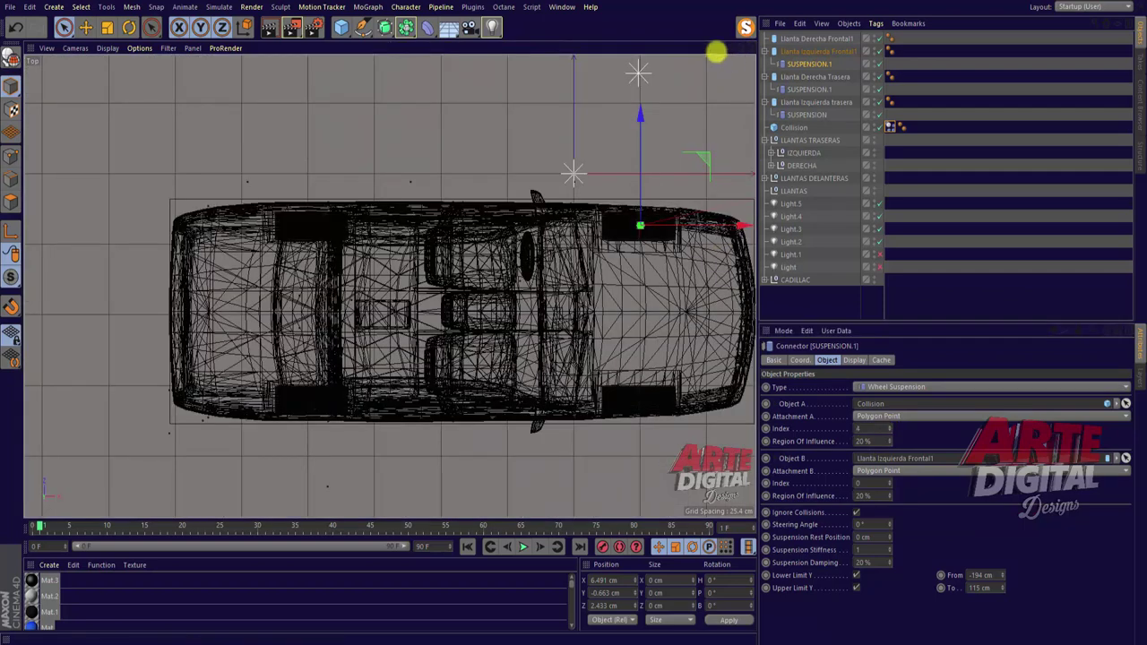
# Copy the suspension connector under Llanta Derecha Frontal1 and select the new connector.
pyautogui.moveTo(726, 48); pyautogui.dragTo(573, 317)
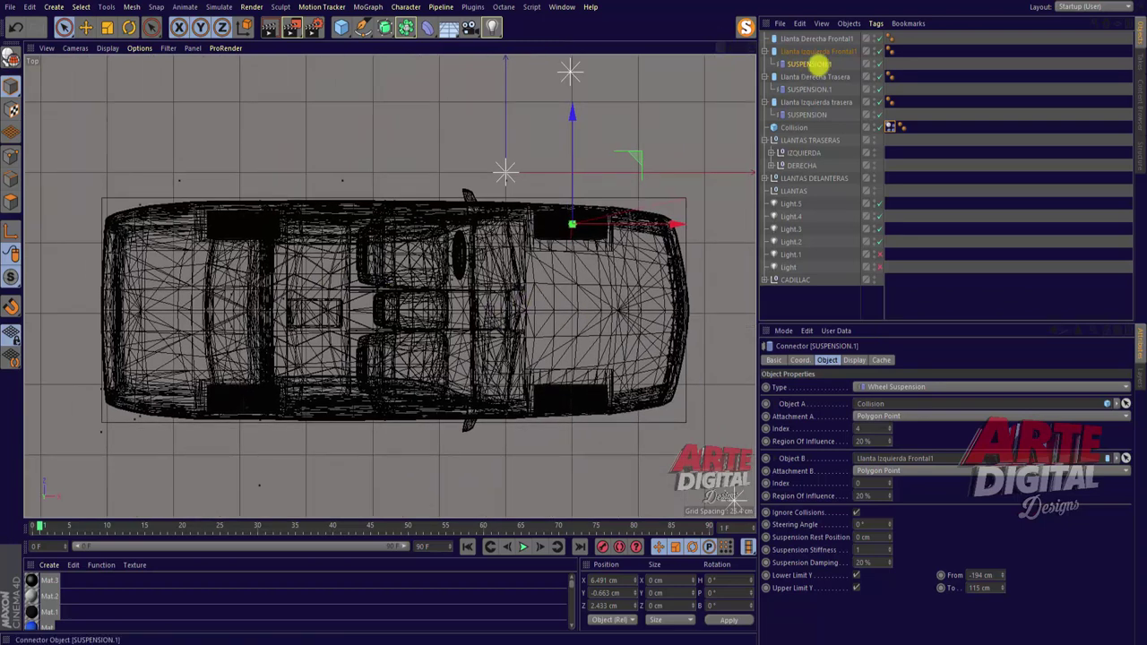
pyautogui.moveTo(814, 64)
pyautogui.mouseDown()
pyautogui.moveTo(820, 37)
pyautogui.moveTo(817, 46)
pyautogui.mouseUp()
pyautogui.click(821, 38)
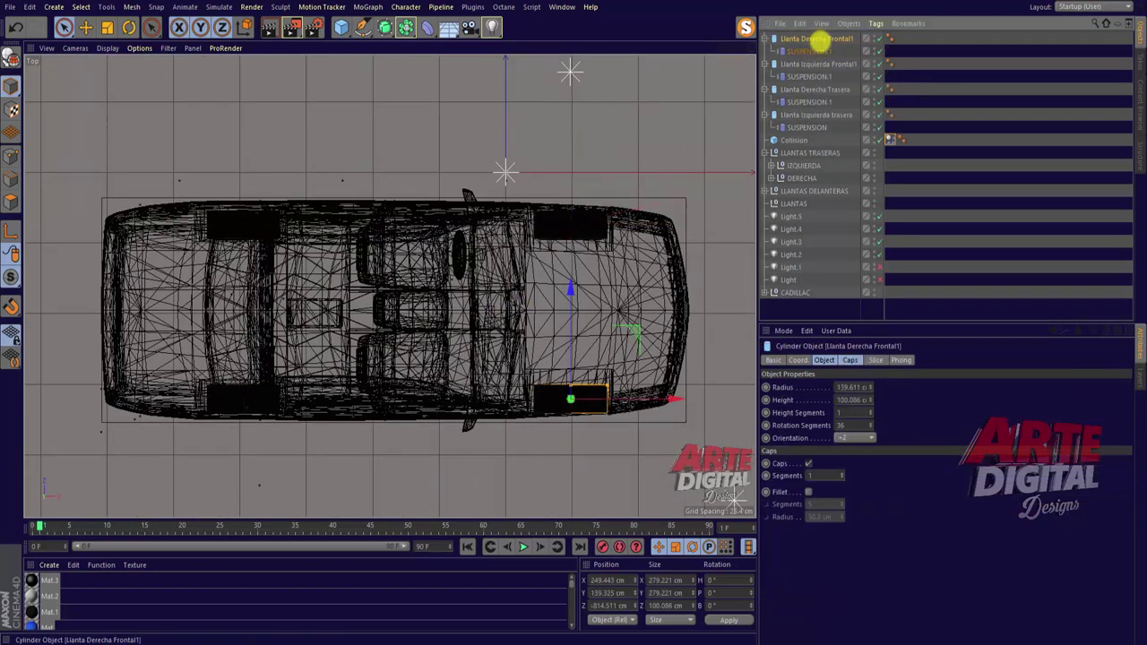
pyautogui.click(811, 51)
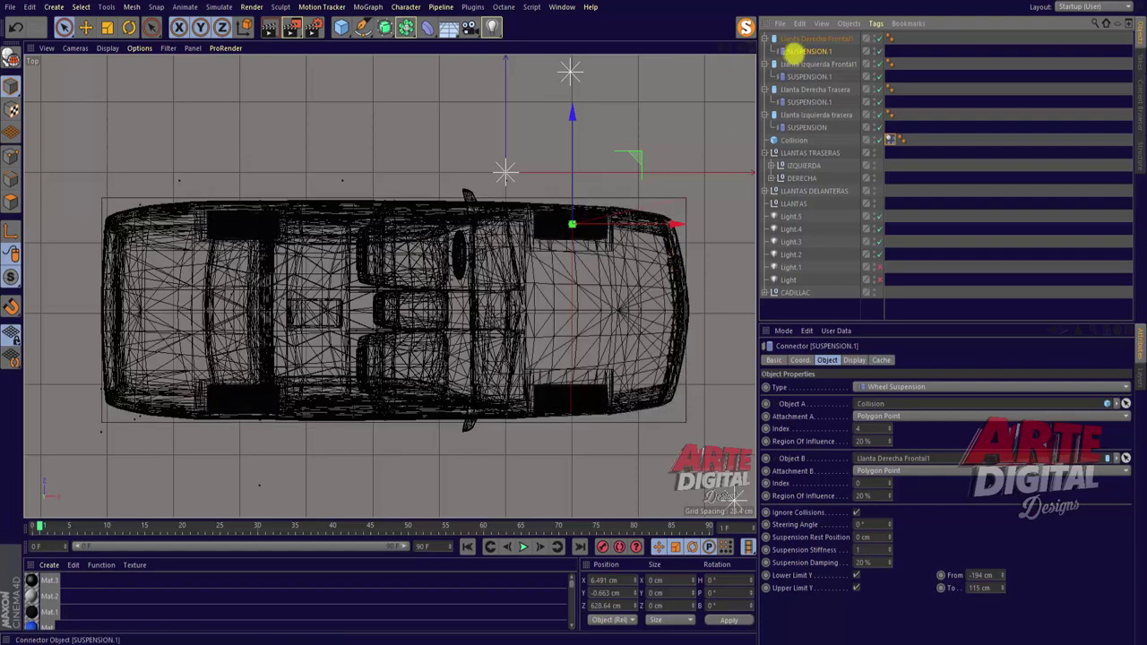
pyautogui.click(800, 40)
pyautogui.click(796, 51)
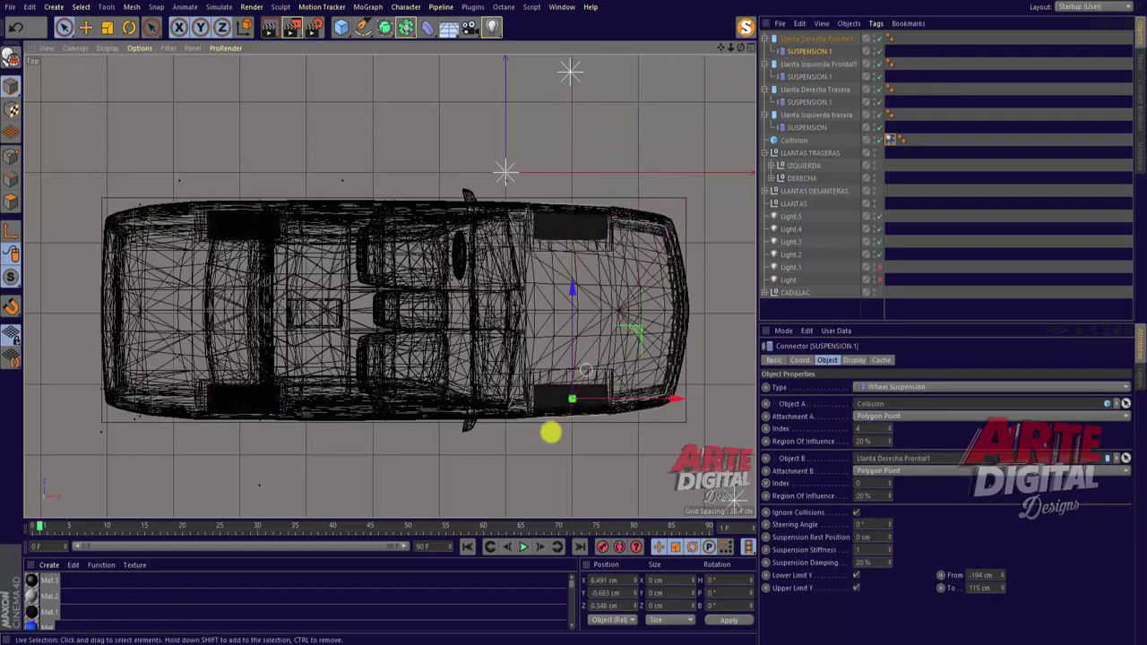
# Set the new connector's collision attachment index to 3.
pyautogui.scroll(5, 551, 430)
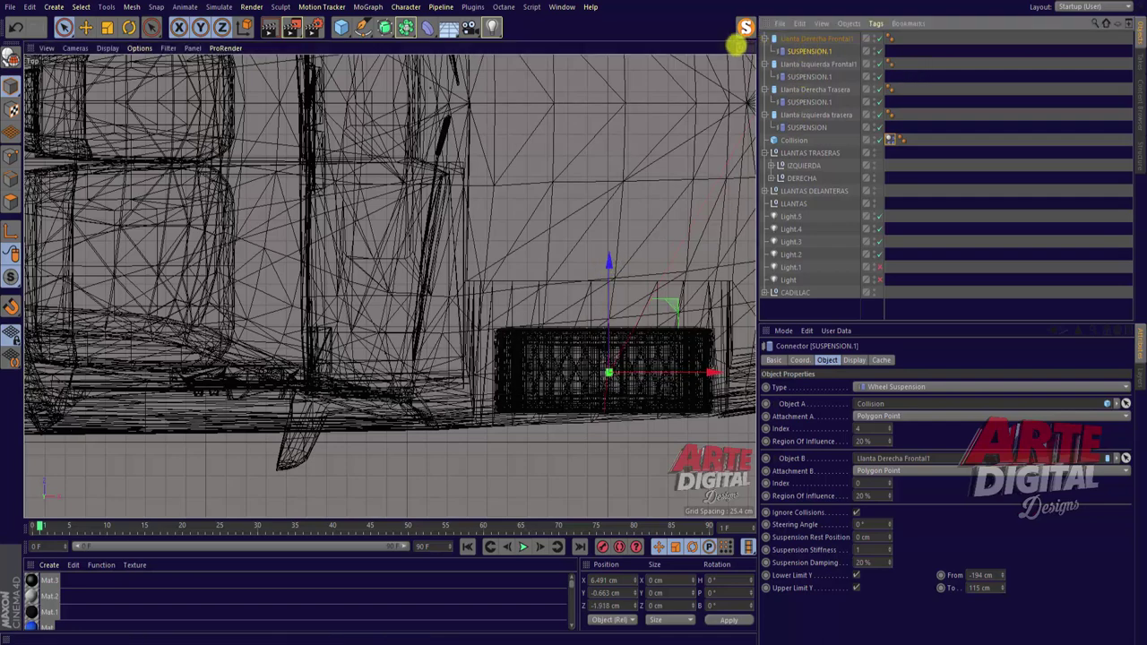
pyautogui.moveTo(731, 47); pyautogui.dragTo(574, 315)
pyautogui.moveTo(724, 47); pyautogui.dragTo(571, 317)
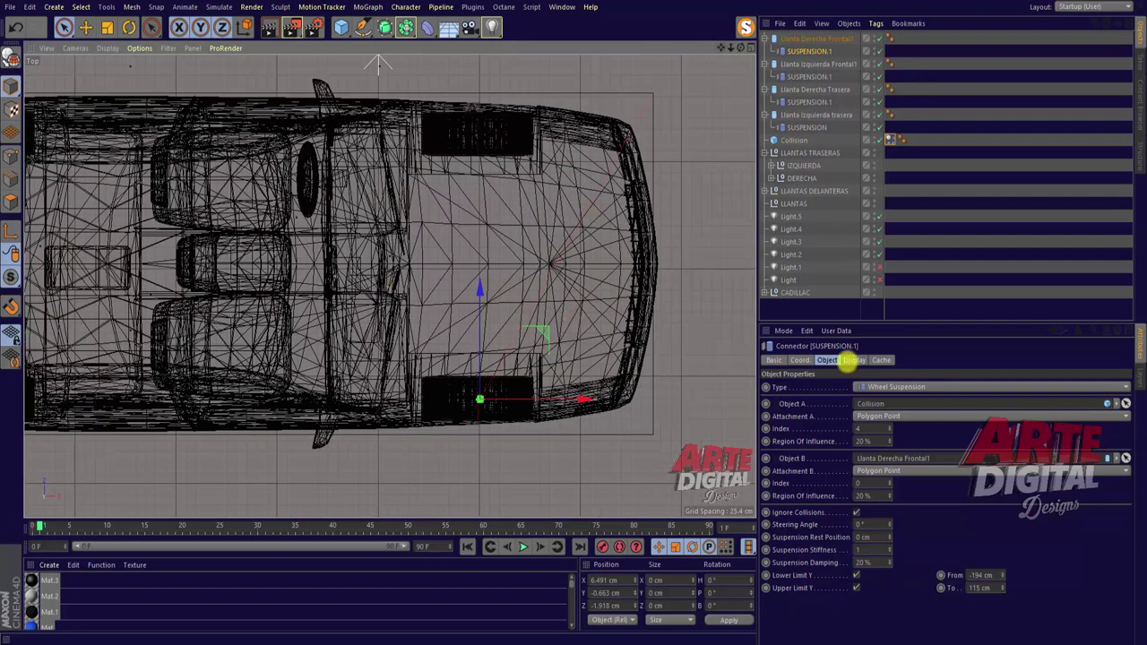
pyautogui.click(890, 432)
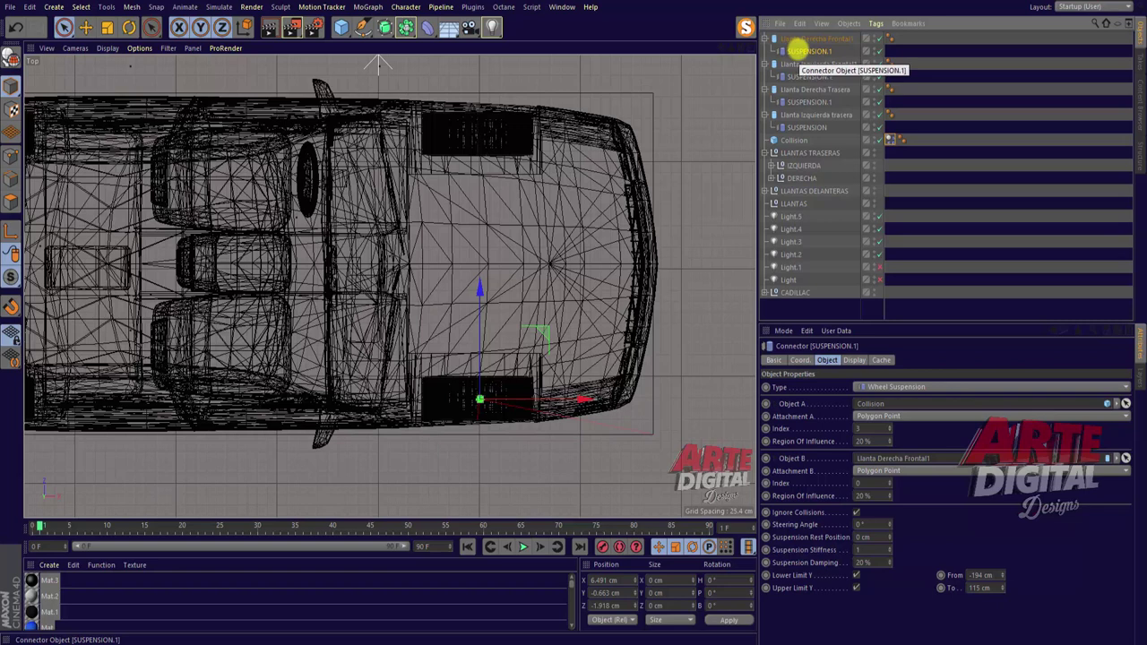
pyautogui.keyDown('ctrl'); pyautogui.click(814, 39); pyautogui.keyUp('ctrl')
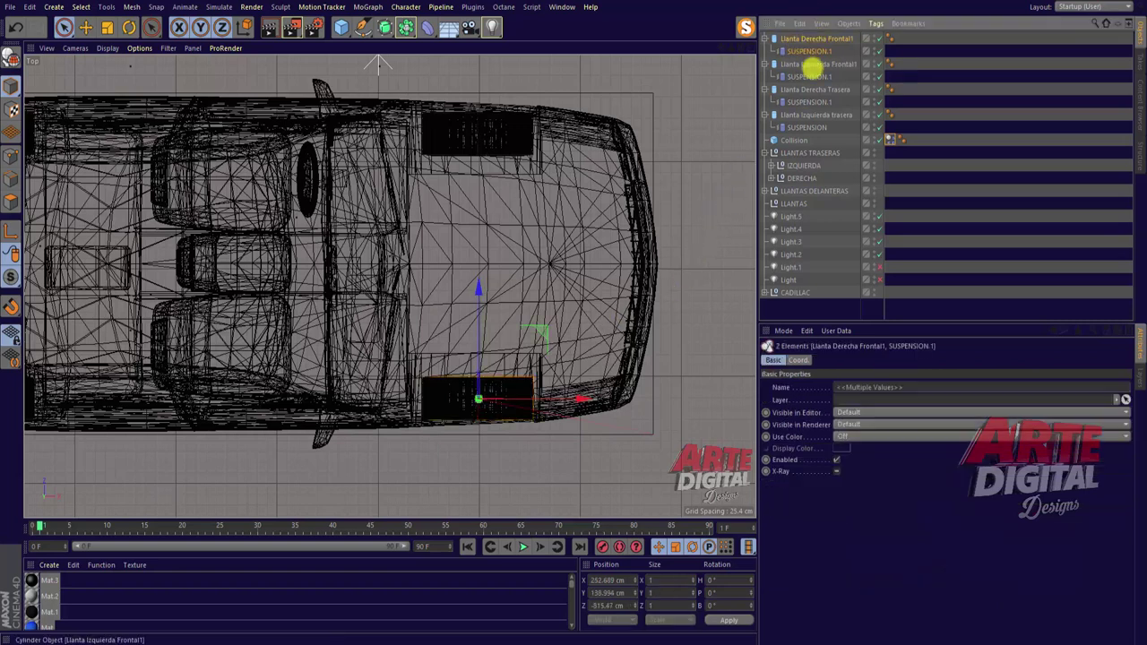
# Put the selected wheels, connectors and Collision box on a new layer.
pyautogui.keyDown('shift'); pyautogui.click(813, 90); pyautogui.keyUp('shift')
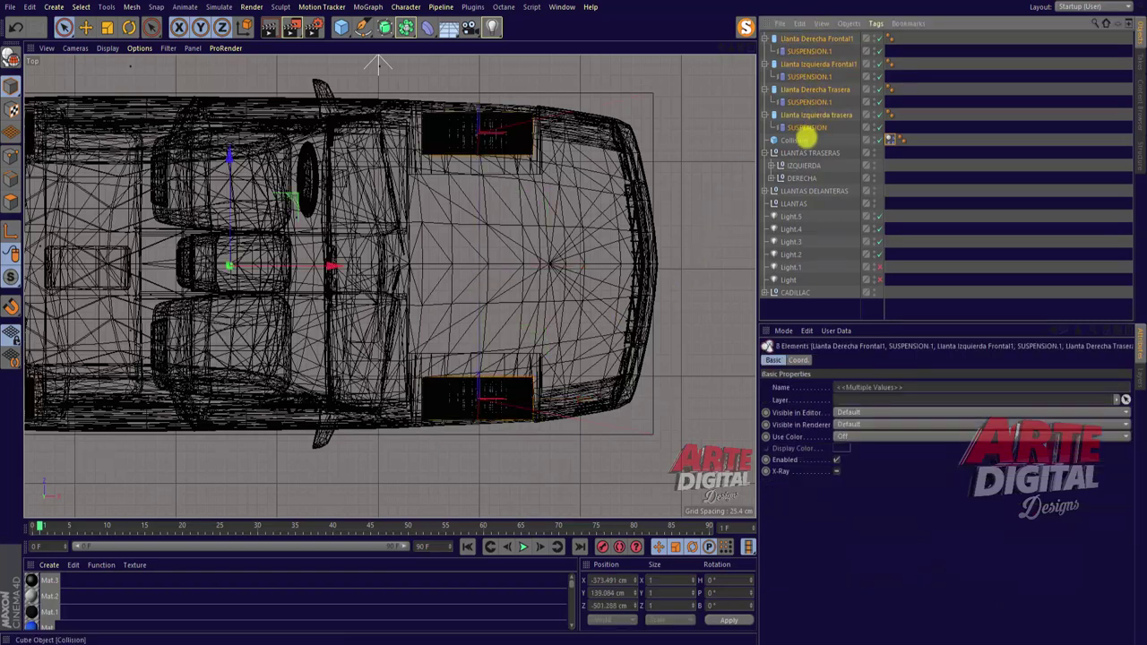
pyautogui.keyDown('shift'); pyautogui.click(807, 129); pyautogui.keyUp('shift')
pyautogui.rightClick(817, 36)
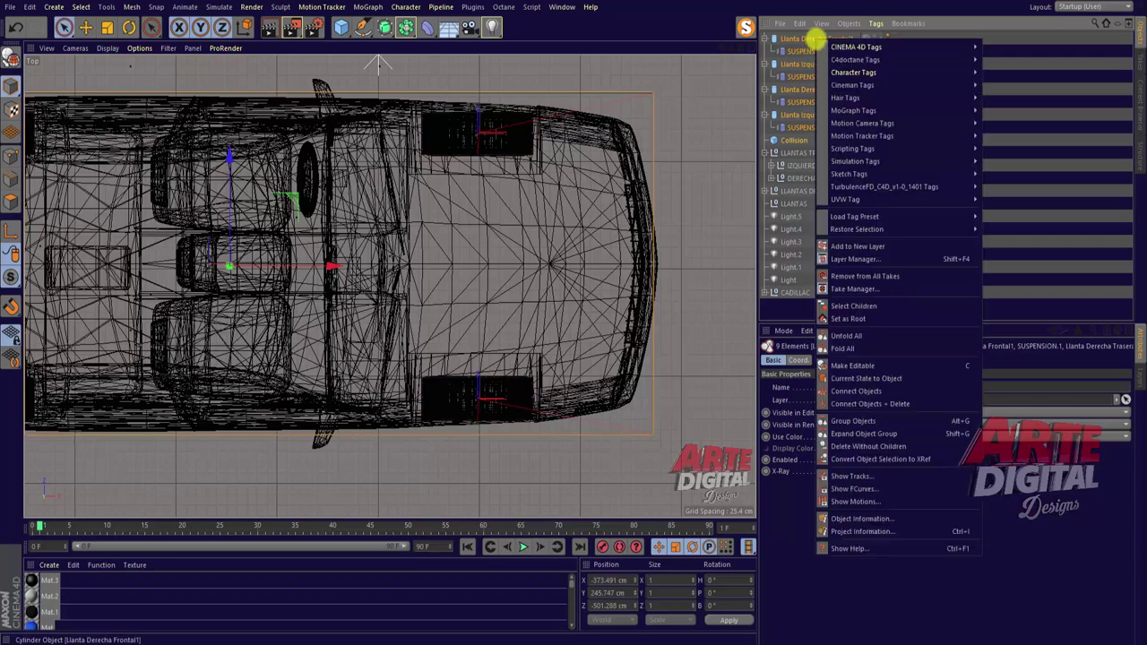
pyautogui.click(862, 243)
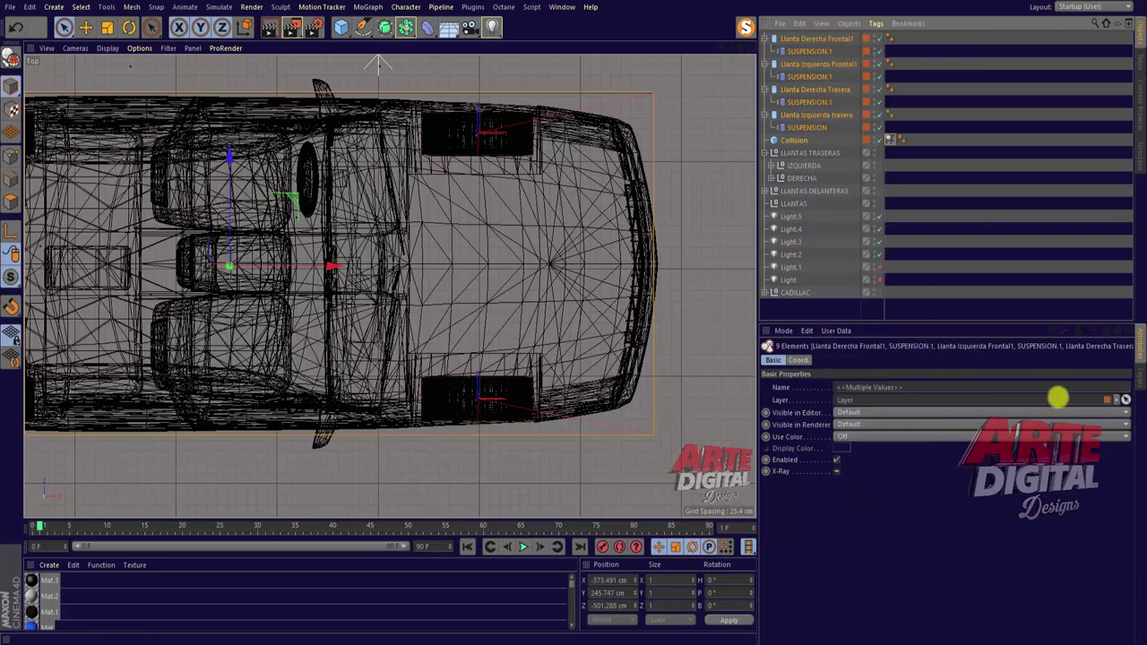
# Hide the new layer in the Layer Manager so the red Cadillac shows.
pyautogui.click(1137, 377)
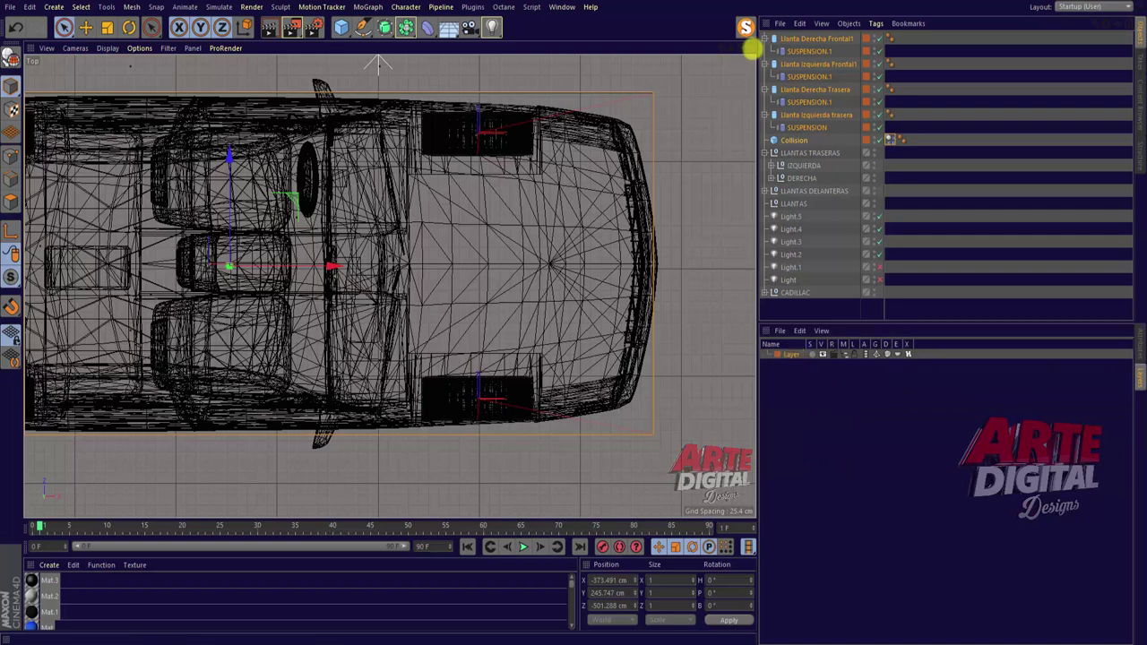
pyautogui.click(749, 48)
pyautogui.click(382, 47)
pyautogui.moveTo(740, 51)
pyautogui.mouseDown()
pyautogui.moveTo(573, 315)
pyautogui.moveTo(746, 66)
pyautogui.moveTo(570, 314)
pyautogui.mouseUp()
pyautogui.click(821, 354)
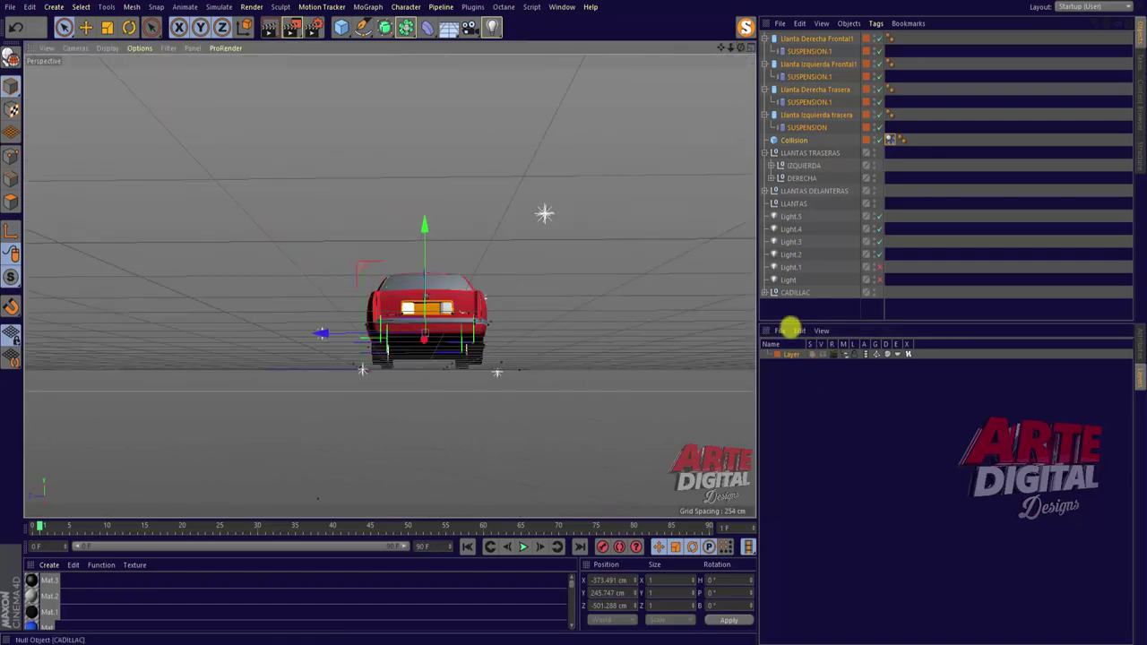
# Toggle the wheel layer to compare car and collision box, ending with the car visible.
pyautogui.click(822, 354)
pyautogui.click(821, 354)
pyautogui.click(822, 354)
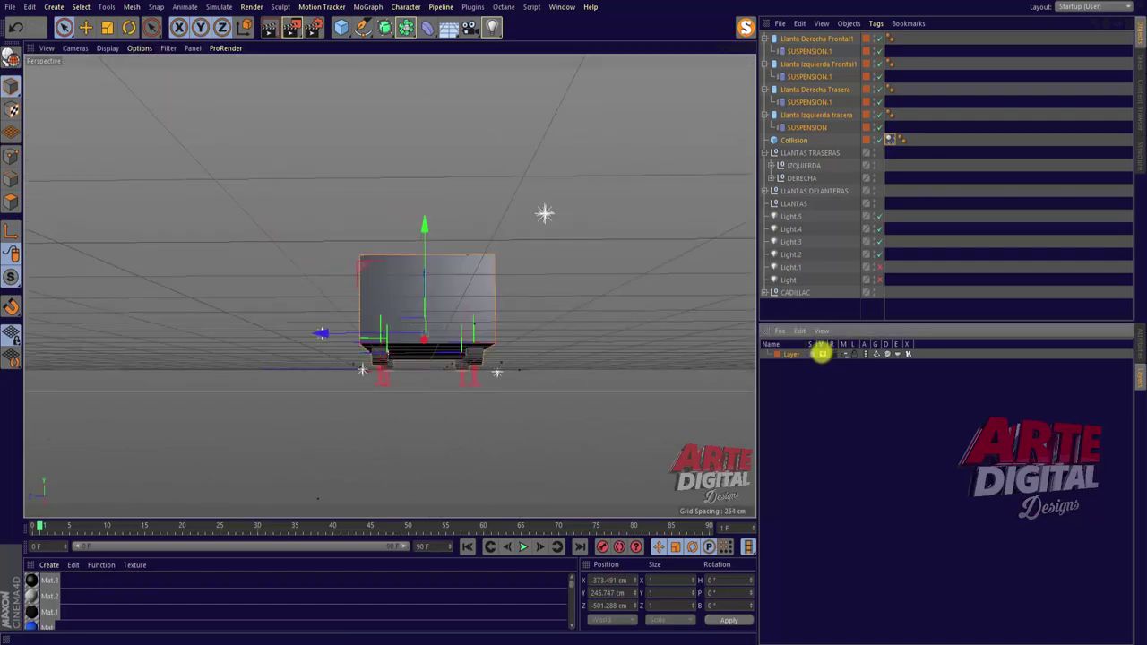
pyautogui.click(822, 354)
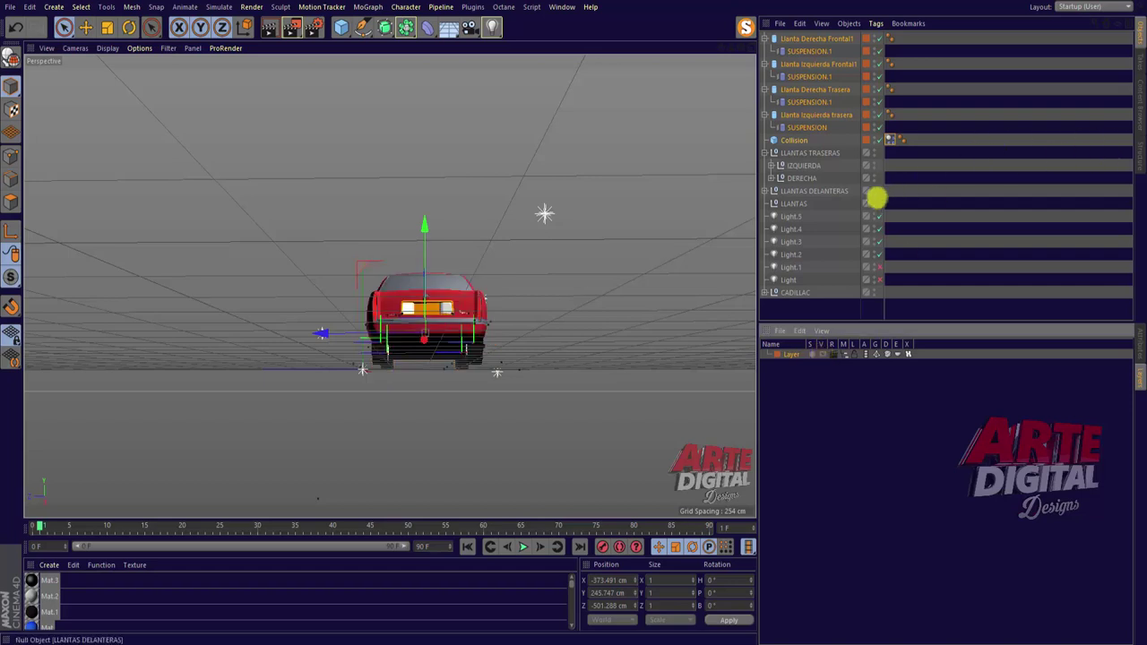
# Collapse the LLANTAS TRASERAS and LLANTAS DELANTERAS groups and remove the LLANTAS null.
pyautogui.click(793, 152)
pyautogui.click(763, 153)
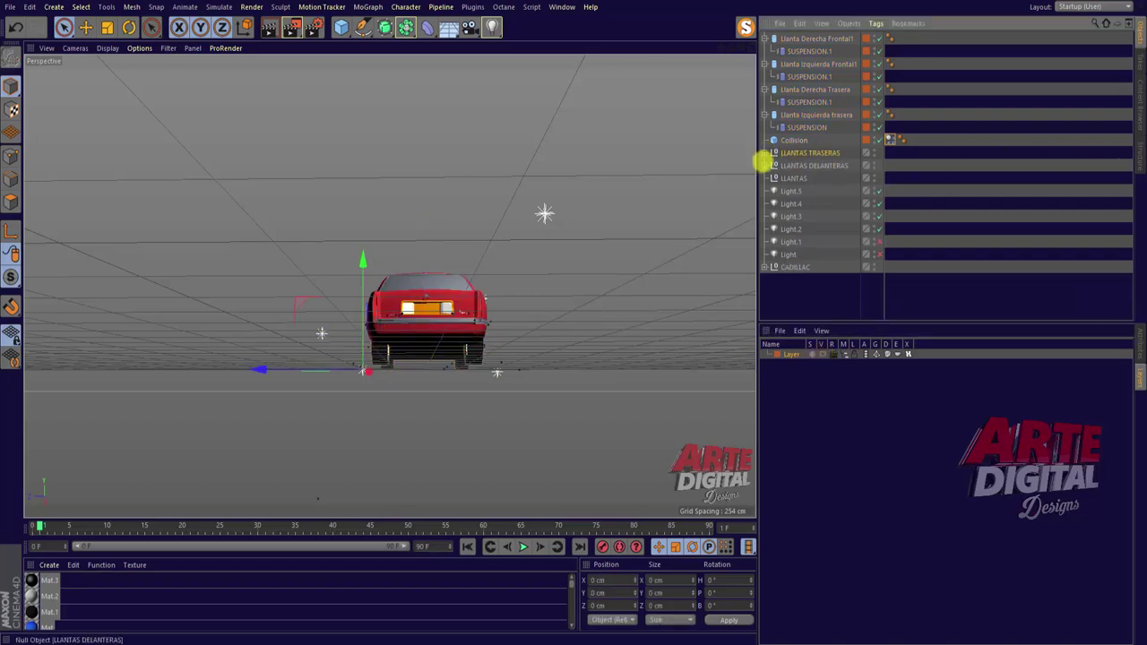
pyautogui.click(764, 166)
pyautogui.click(764, 166)
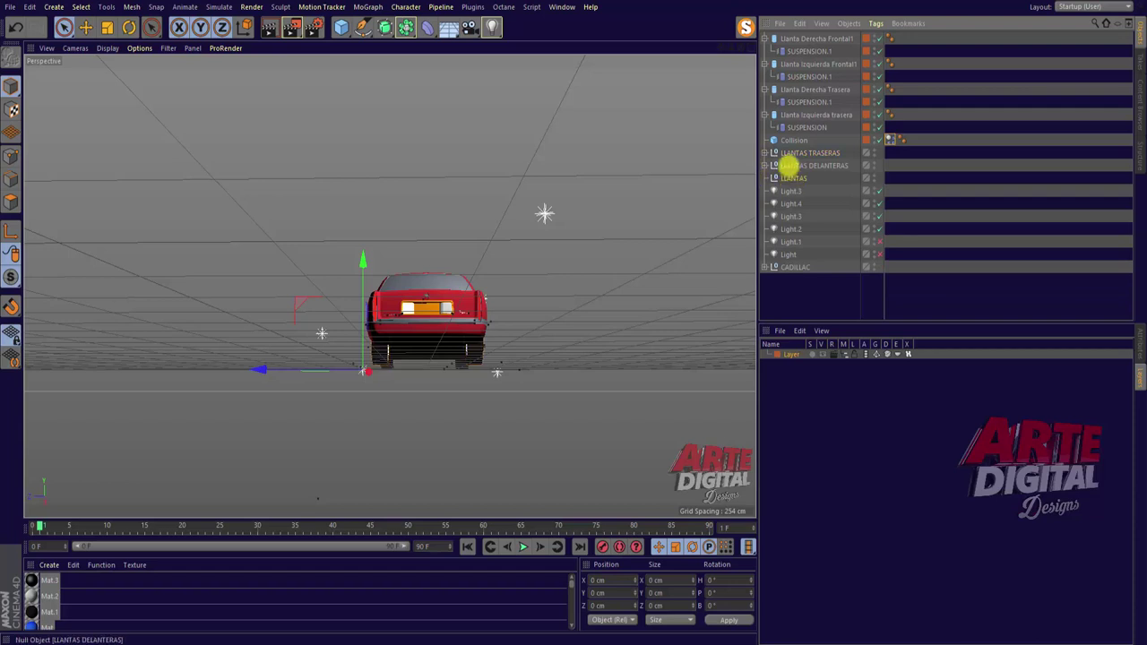
pyautogui.moveTo(793, 178); pyautogui.dragTo(793, 166)
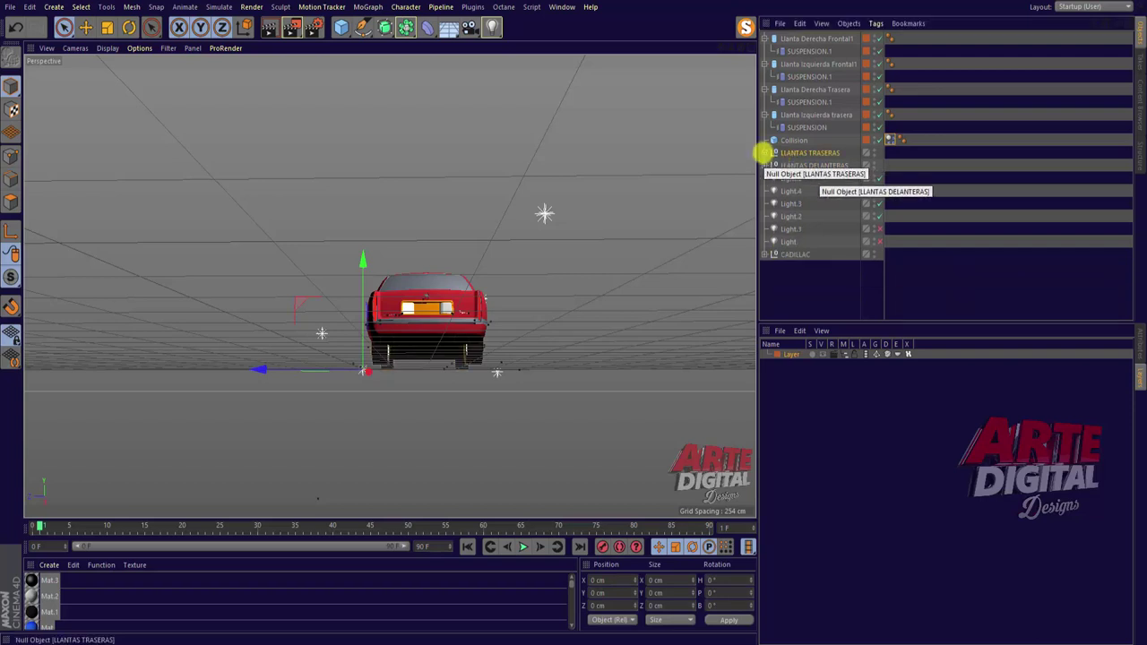
# Expand both wheel groups and select the rear IZQUIERDA wheel null.
pyautogui.click(769, 153)
pyautogui.click(771, 191)
pyautogui.click(807, 177)
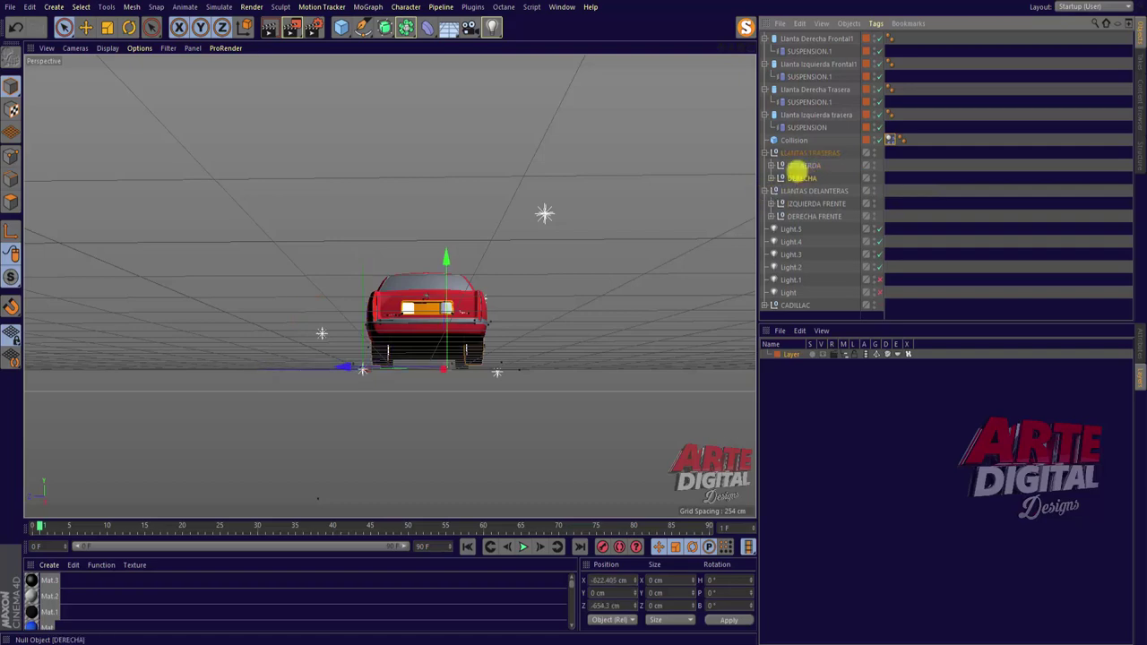
pyautogui.moveTo(738, 49)
pyautogui.mouseDown()
pyautogui.moveTo(563, 310)
pyautogui.moveTo(579, 318)
pyautogui.moveTo(761, 58)
pyautogui.moveTo(574, 316)
pyautogui.moveTo(776, 169)
pyautogui.mouseUp()
pyautogui.click(806, 165)
# Add a Parent constraint to the IZQUIERDA null targeting Llanta Izquierda trasera.
pyautogui.click(774, 165)
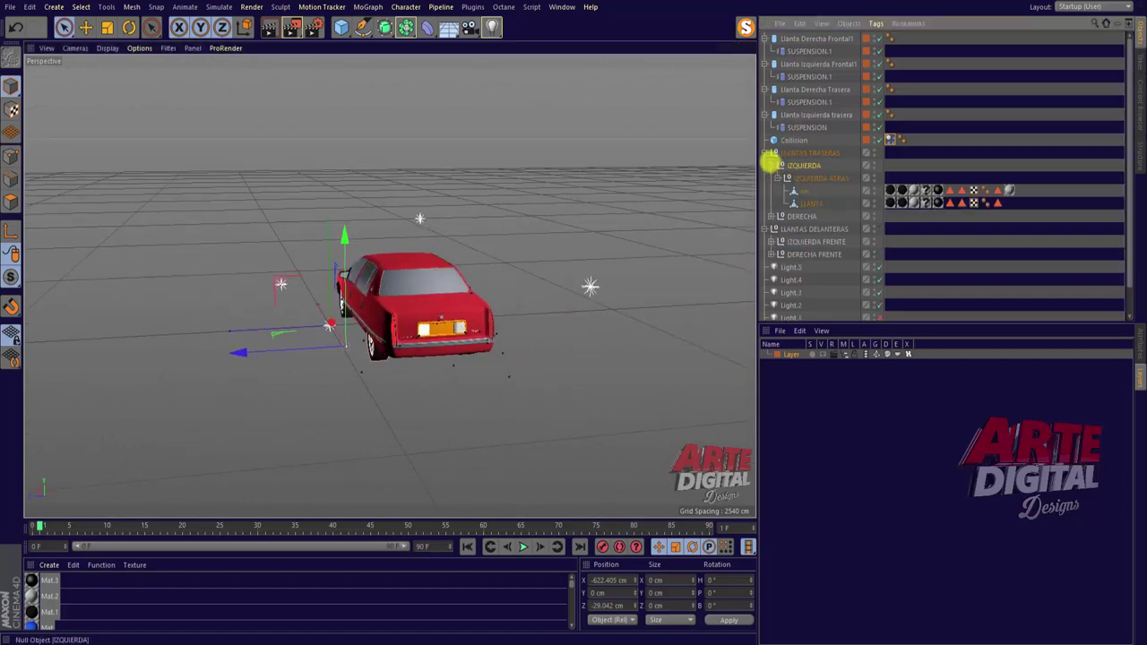
pyautogui.click(774, 165)
pyautogui.rightClick(811, 165)
pyautogui.moveTo(851, 135)
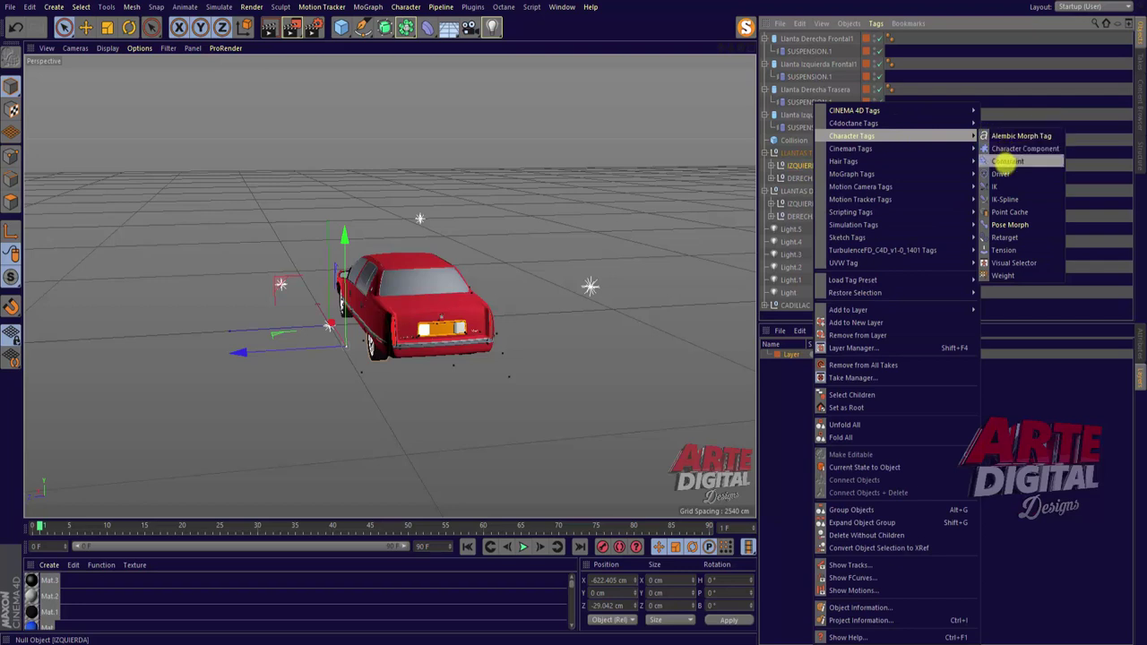
pyautogui.click(1007, 162)
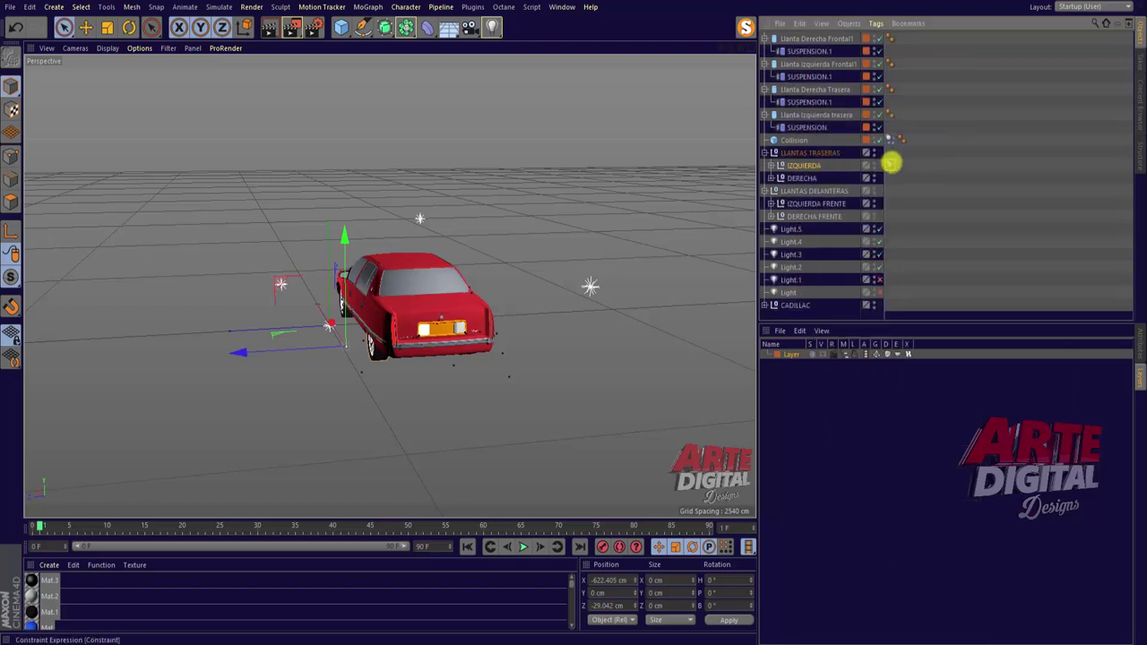
pyautogui.click(1136, 348)
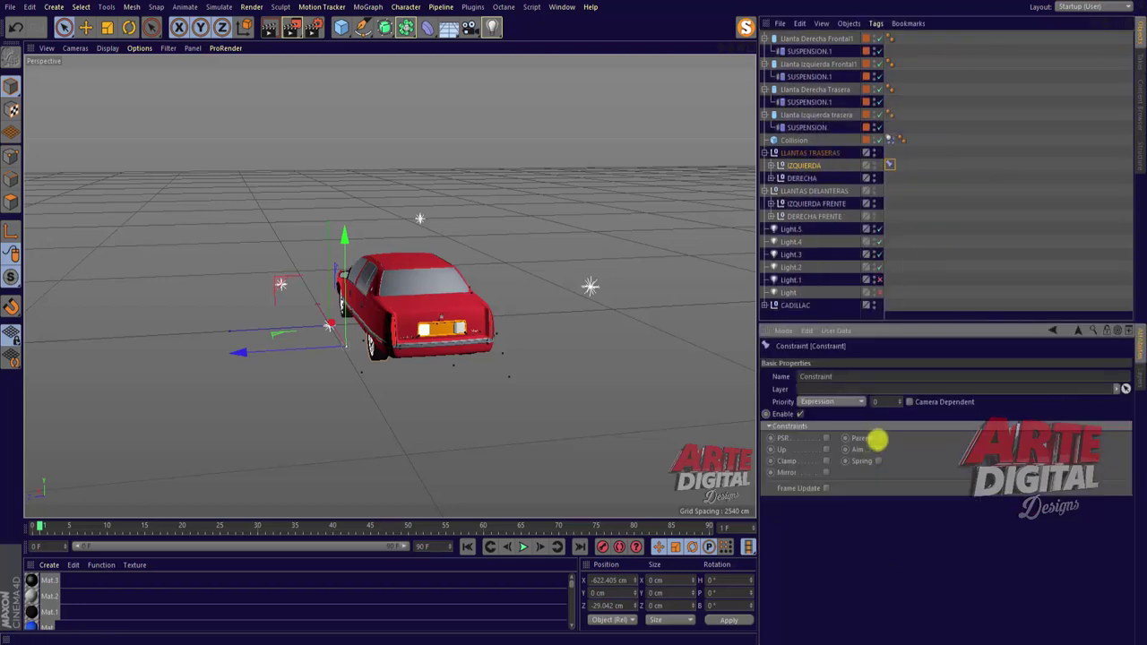
pyautogui.click(877, 437)
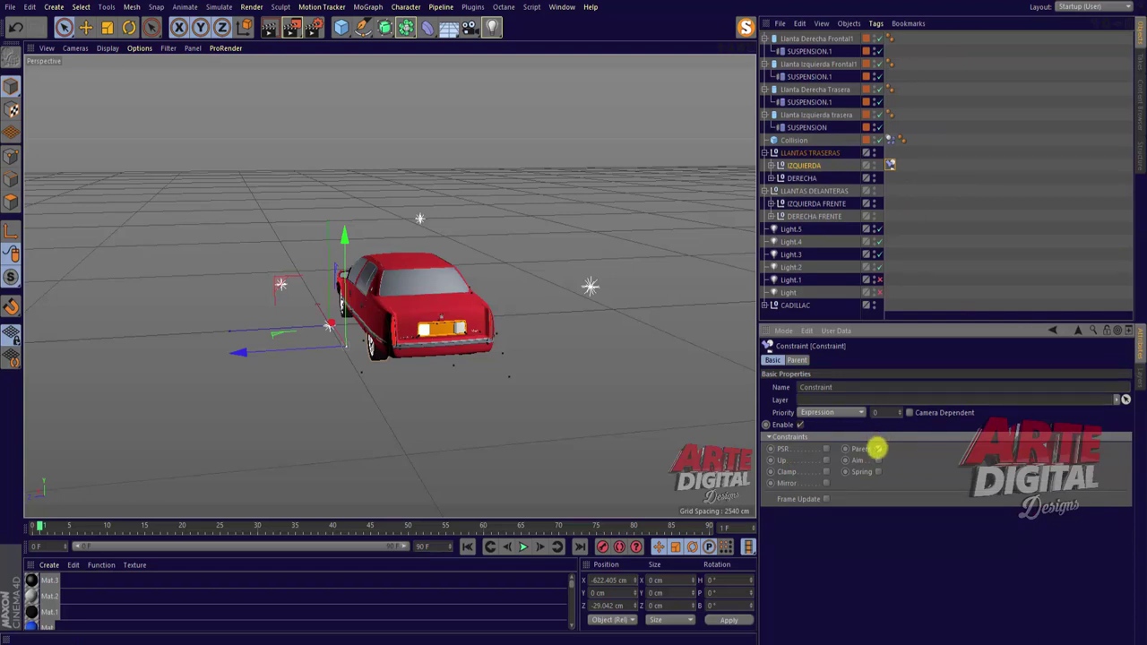
pyautogui.click(798, 360)
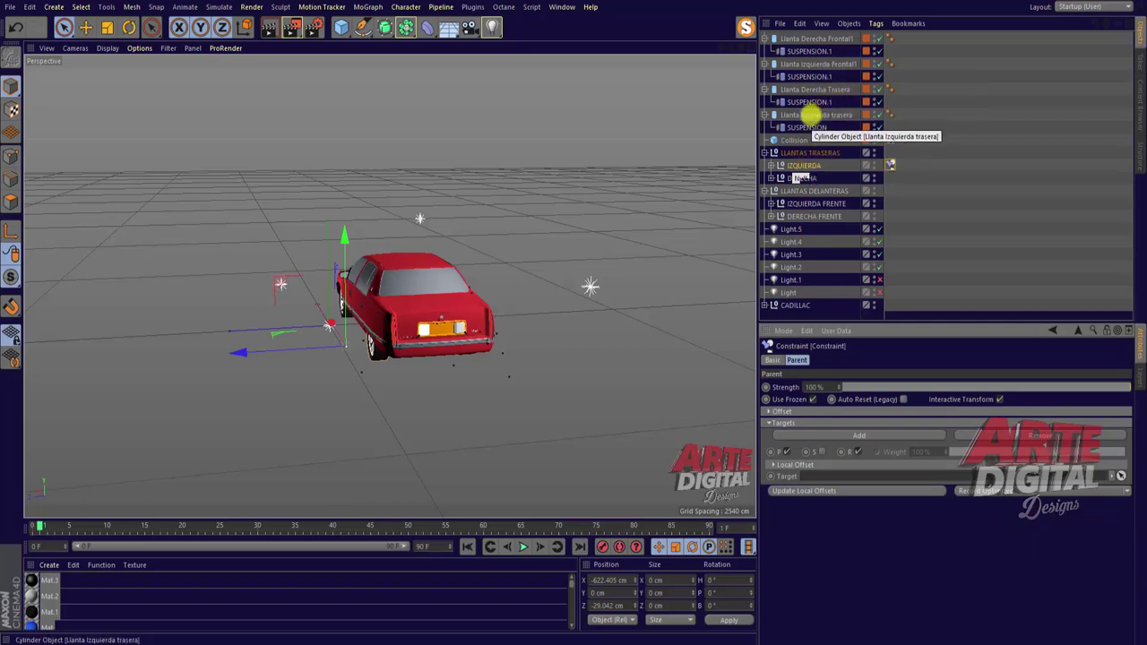
pyautogui.moveTo(810, 115); pyautogui.dragTo(817, 478)
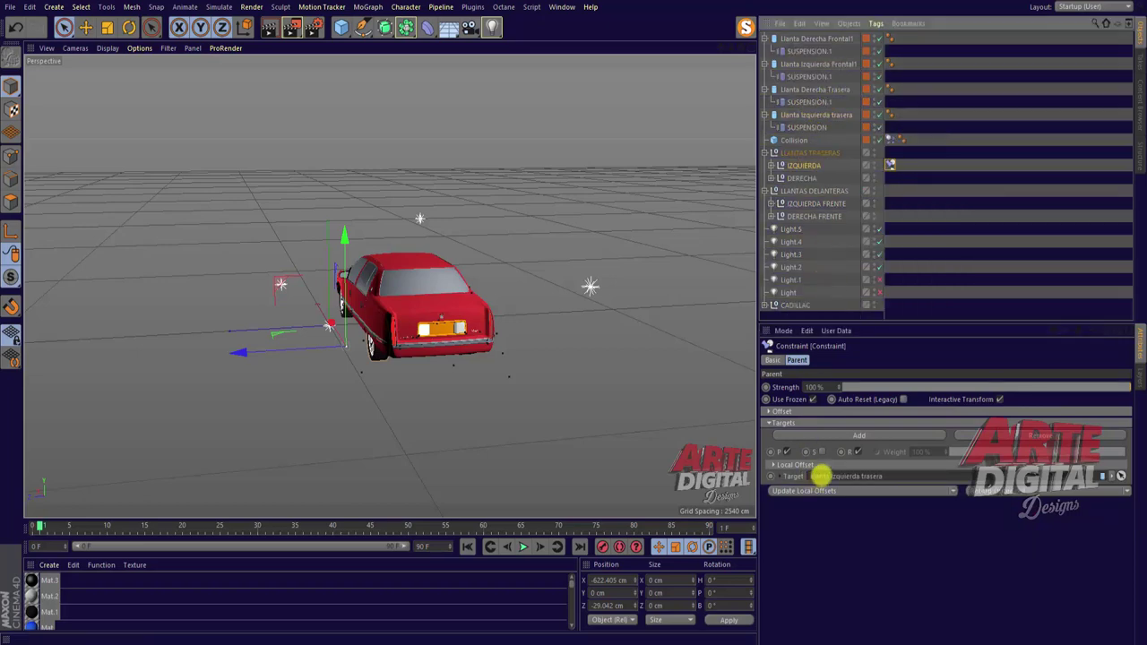
# Parent-constrain the DERECHA null to Llanta Derecha Trasera.
pyautogui.rightClick(804, 176)
pyautogui.moveTo(846, 135)
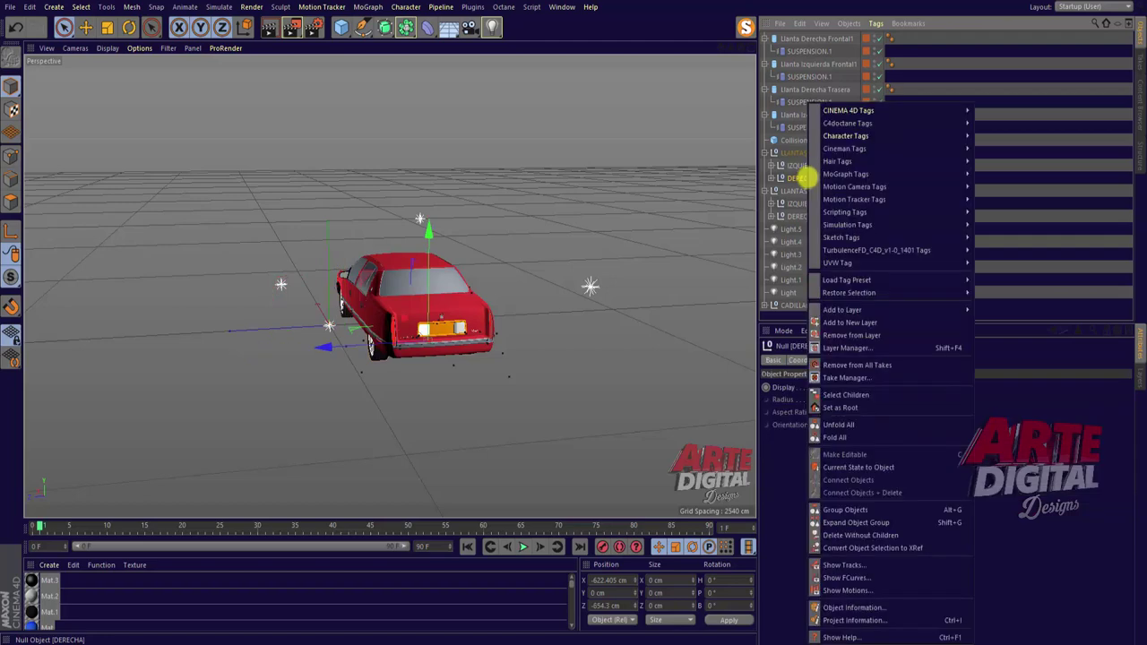
pyautogui.click(991, 161)
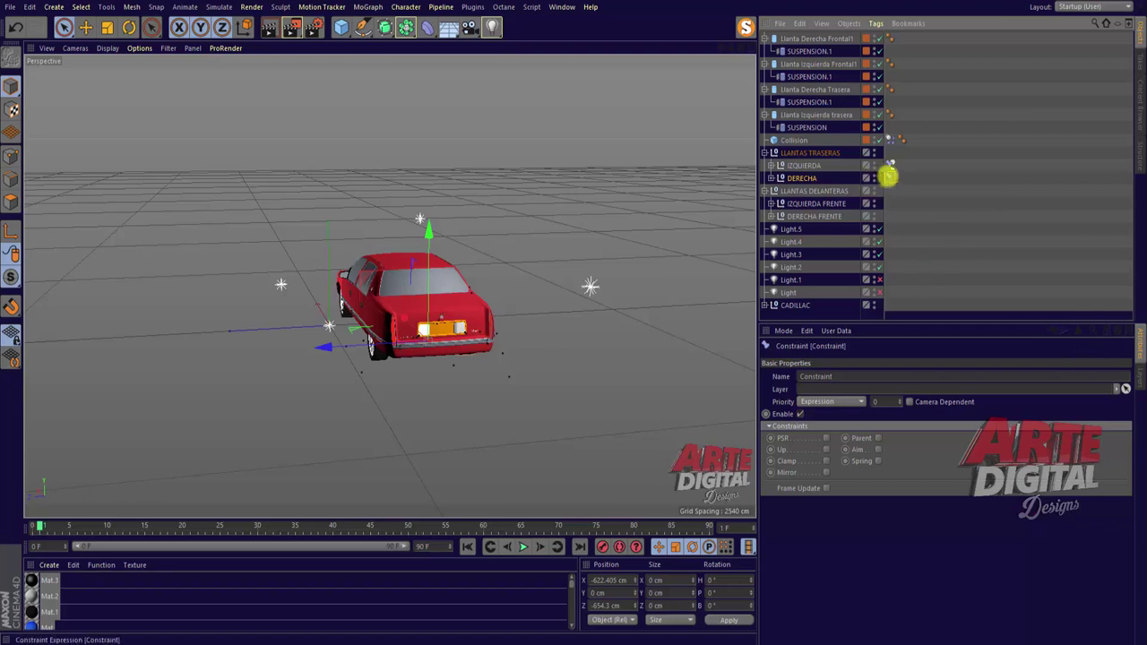
pyautogui.click(878, 437)
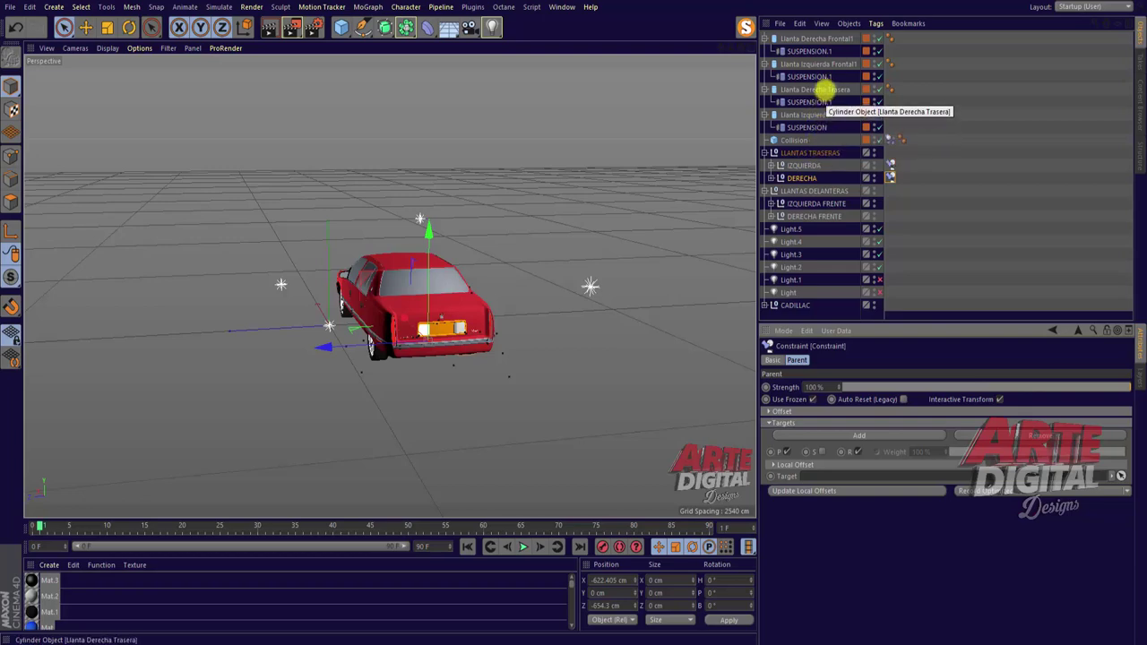
pyautogui.moveTo(824, 90); pyautogui.dragTo(837, 369)
pyautogui.moveTo(822, 475); pyautogui.dragTo(834, 471)
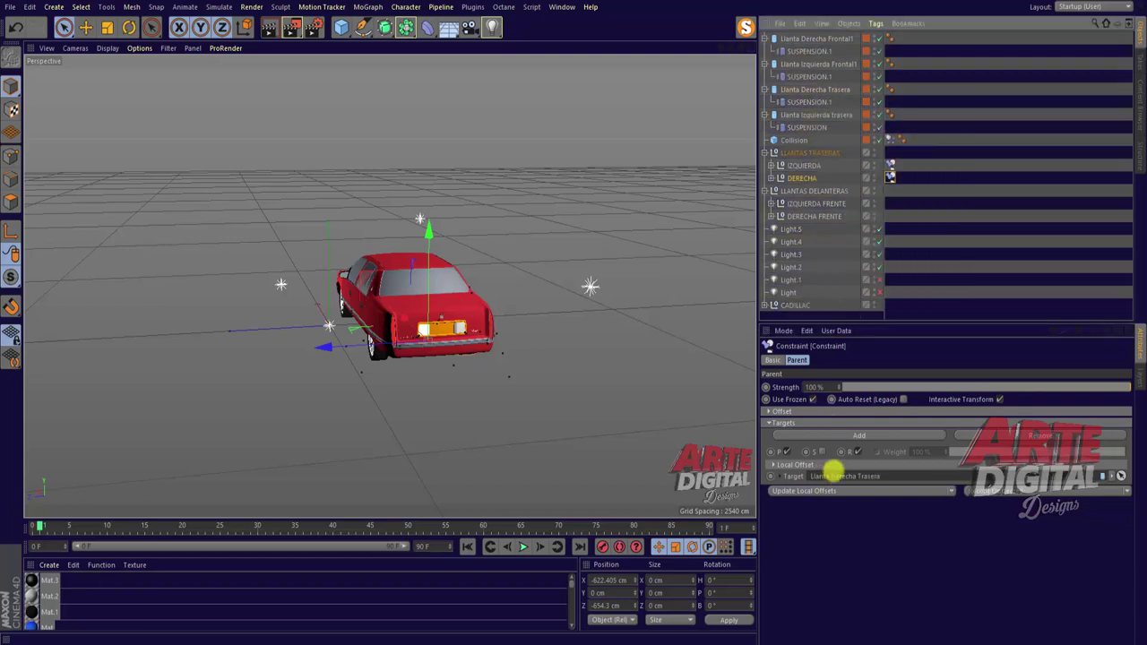
# Parent-constrain the IZQUIERDA FRENTE null to Llanta Izquierda Frontal1.
pyautogui.click(823, 203)
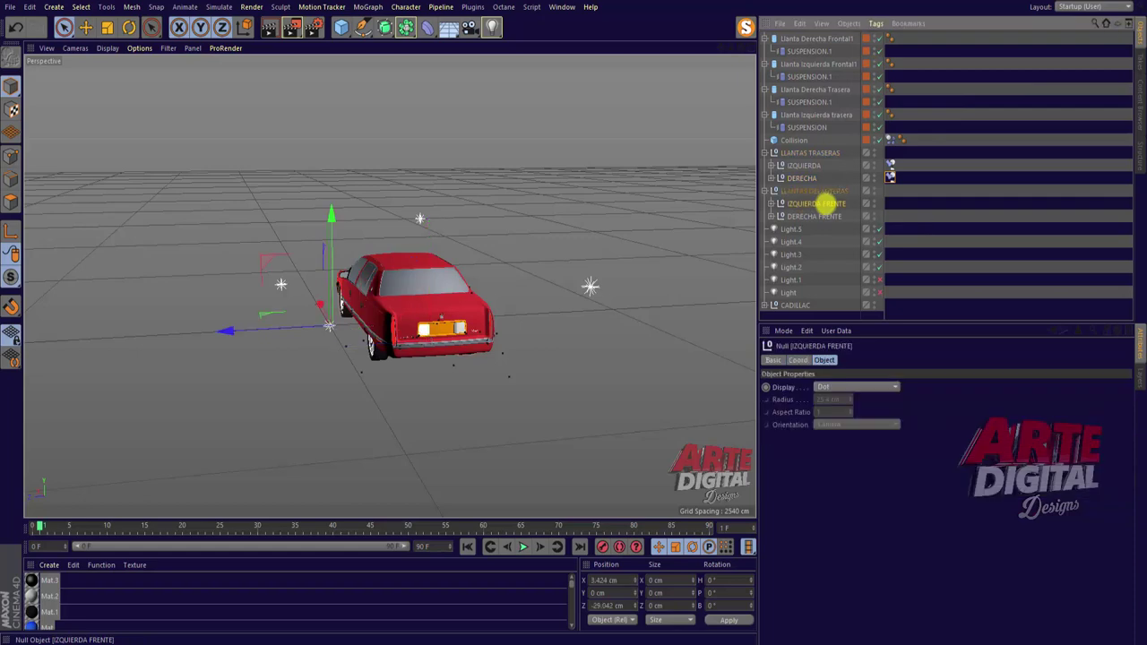
pyautogui.rightClick(822, 203)
pyautogui.moveTo(912, 135)
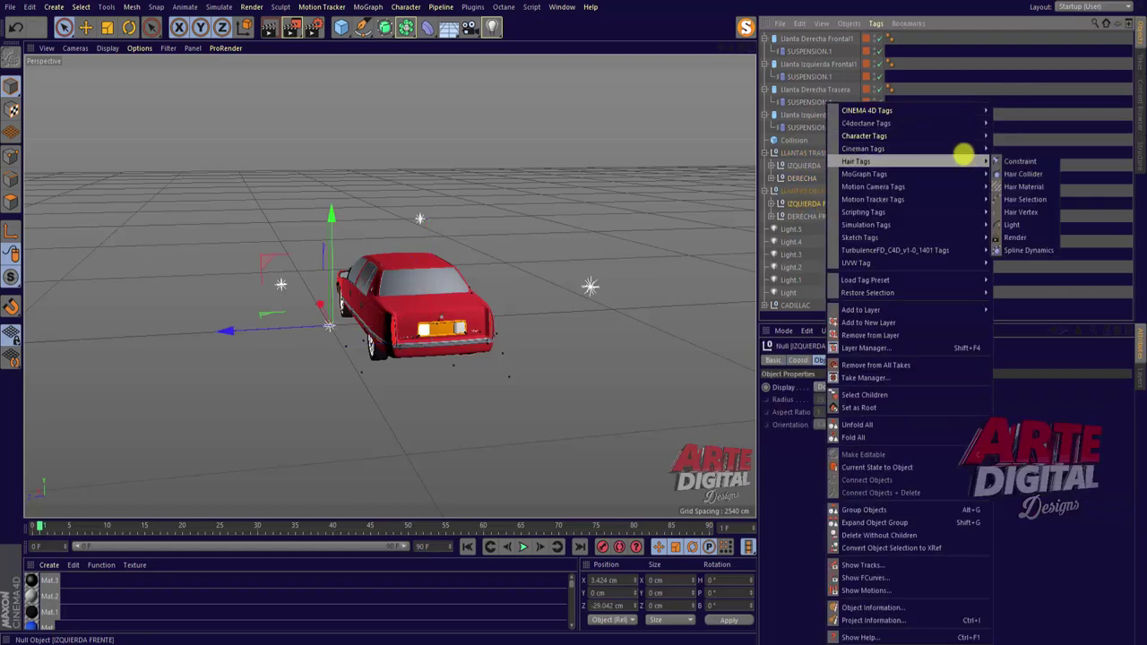
pyautogui.click(1016, 160)
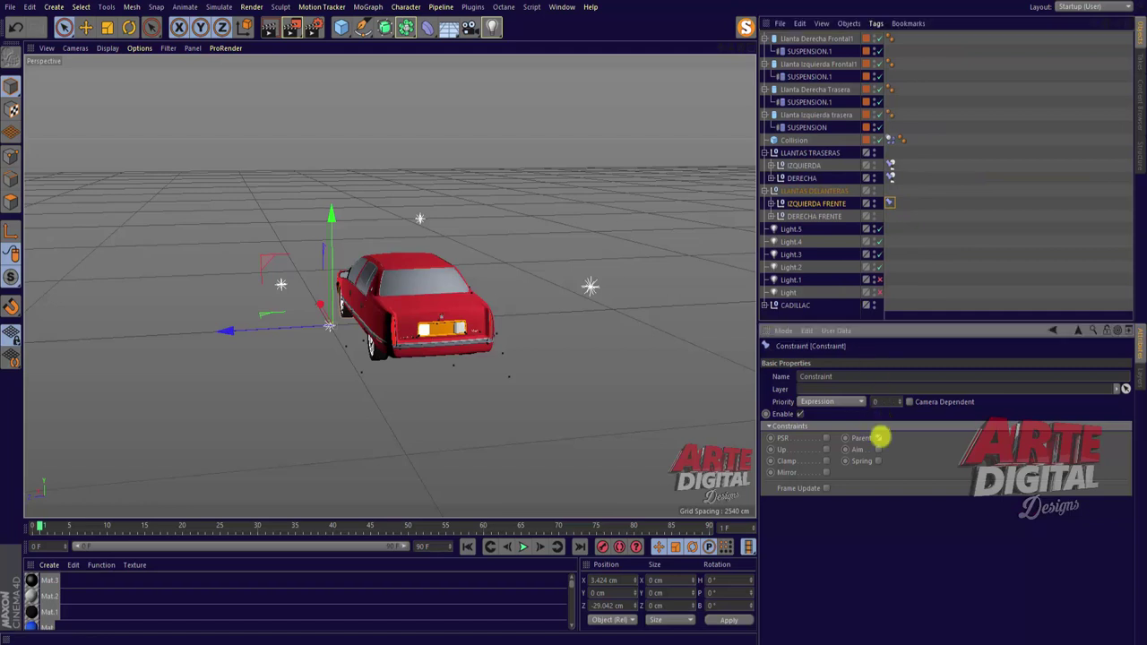
pyautogui.click(878, 437)
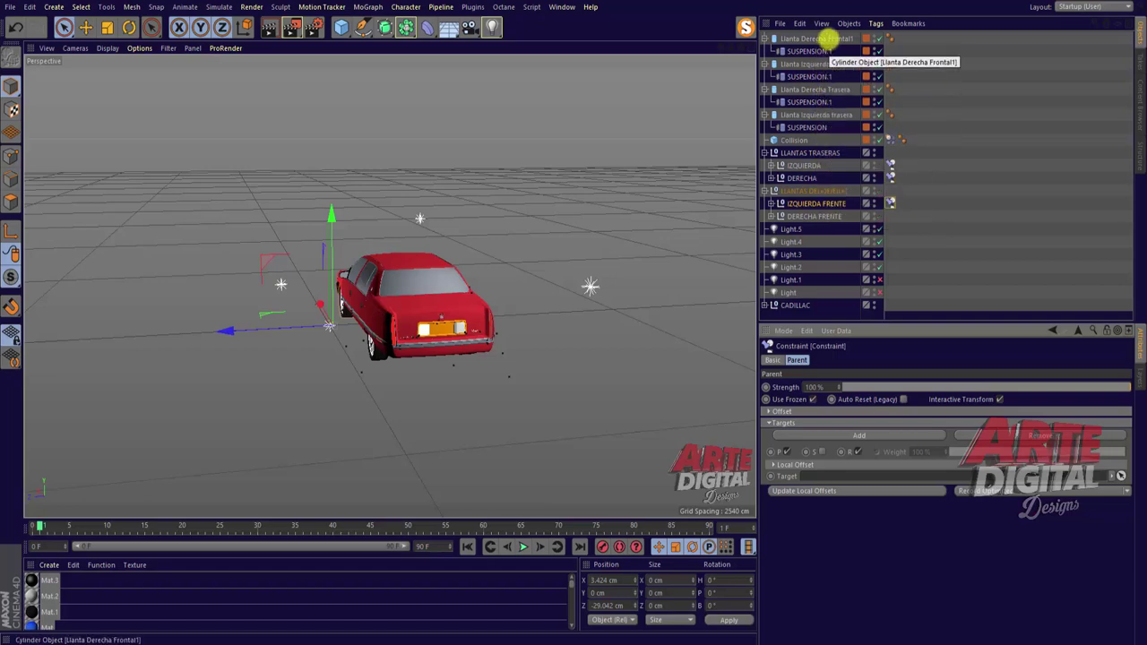
pyautogui.moveTo(825, 64); pyautogui.dragTo(853, 476)
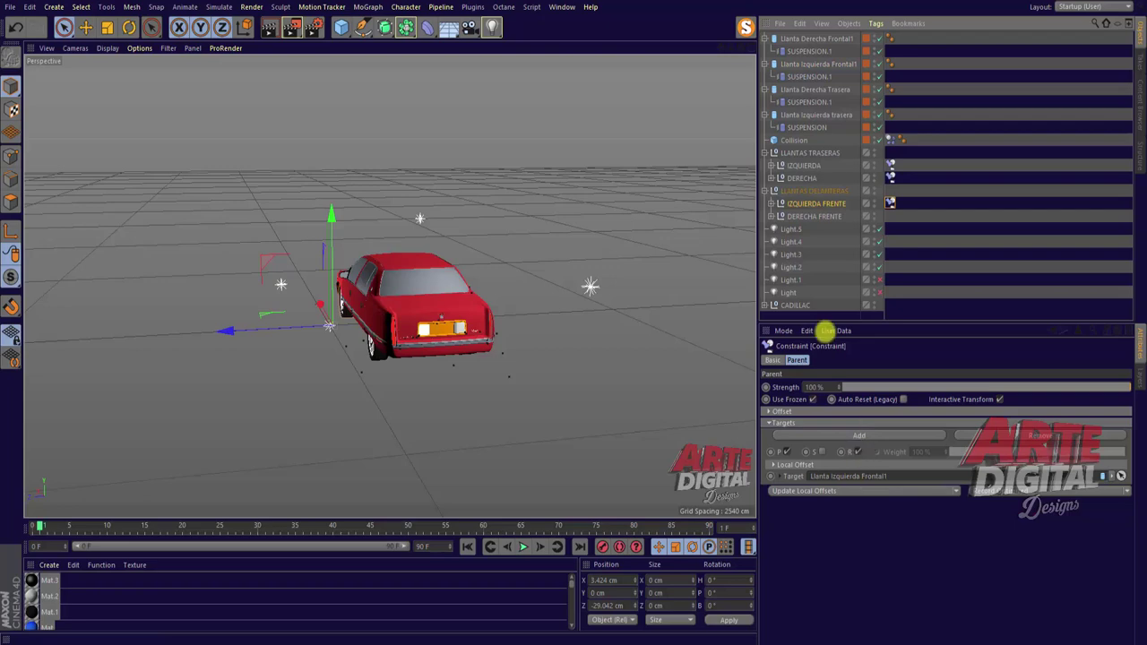
# Parent-constrain the DERECHA FRENTE null to Llanta Derecha Frontal1.
pyautogui.click(832, 217)
pyautogui.rightClick(832, 217)
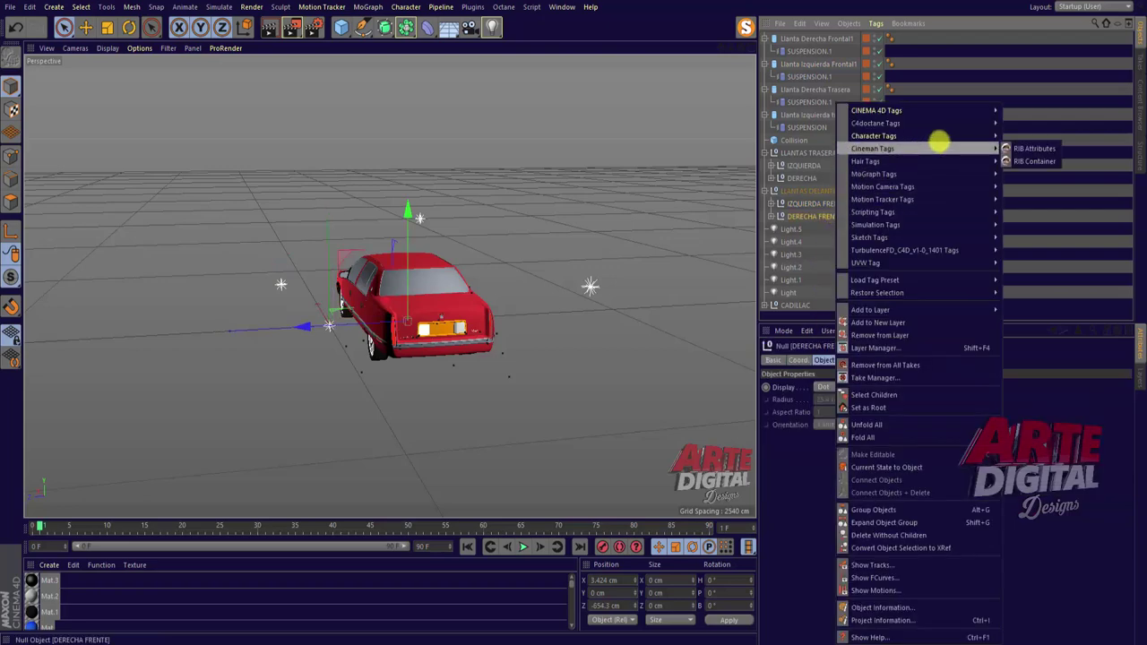
pyautogui.click(1011, 165)
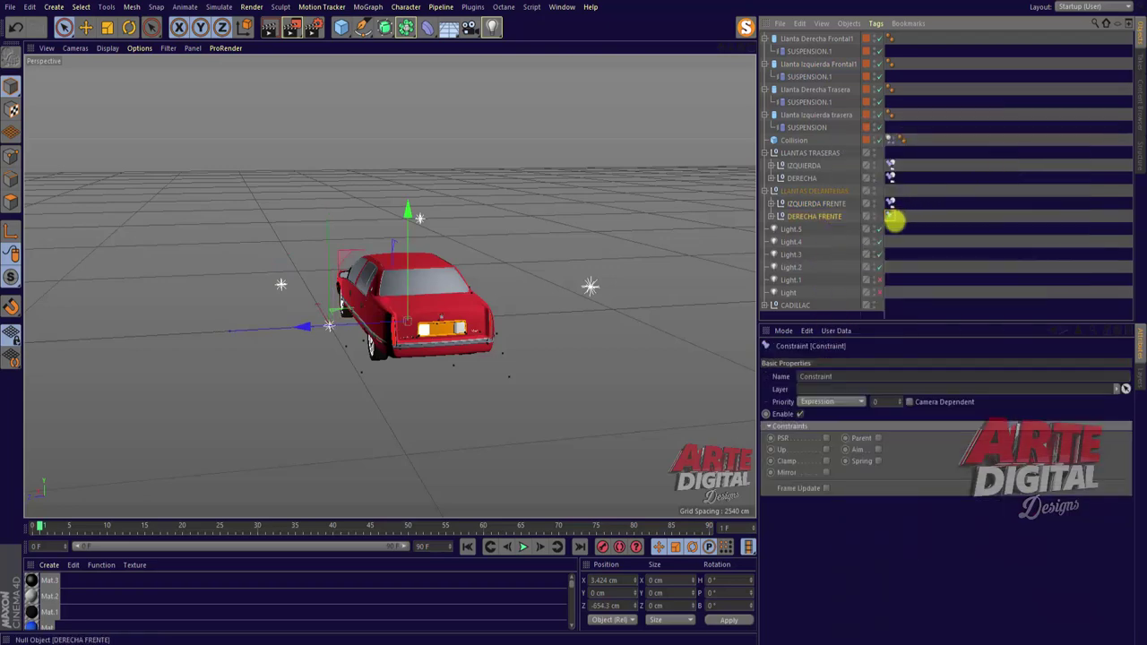
pyautogui.click(877, 438)
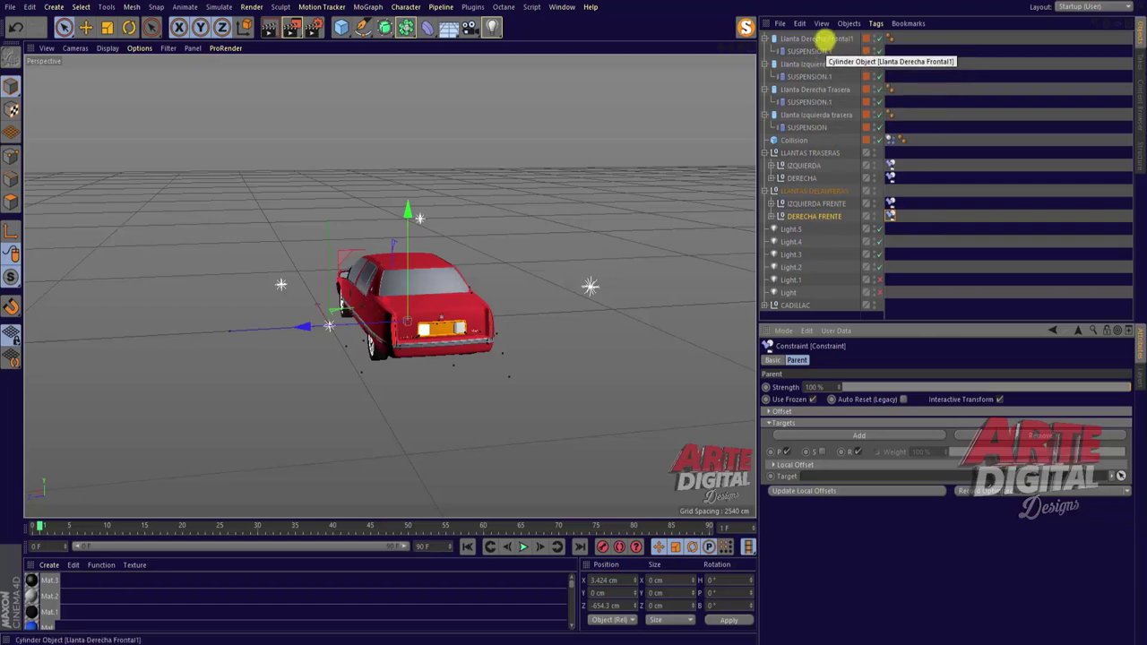
pyautogui.click(823, 38)
pyautogui.moveTo(838, 472); pyautogui.dragTo(840, 478)
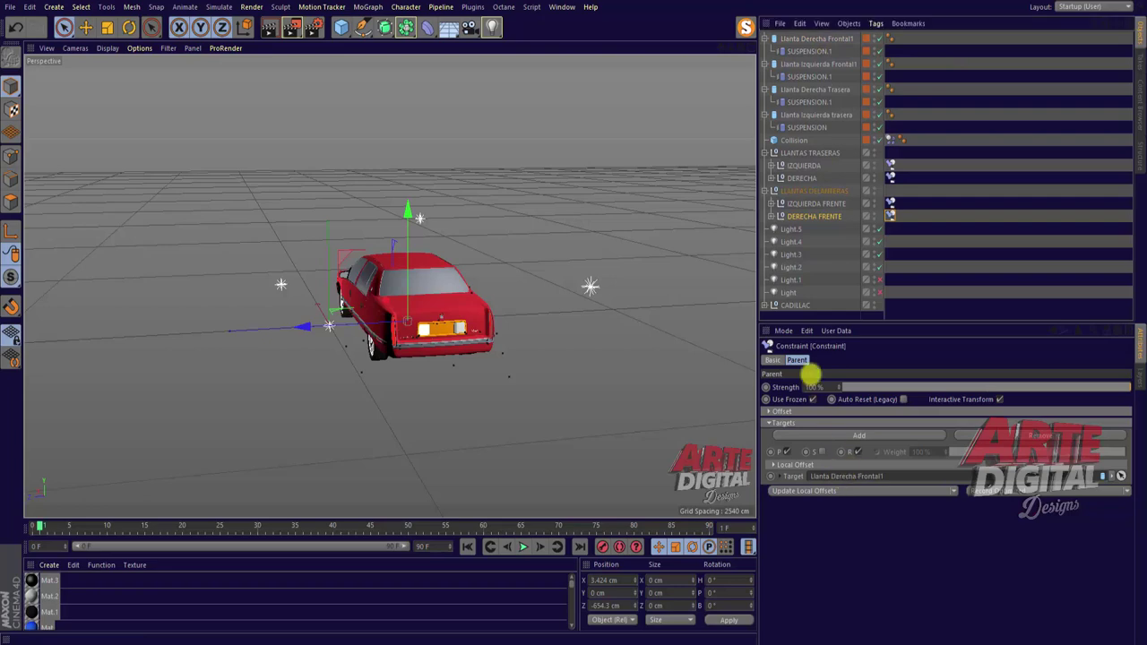
# Parent-constrain the CADILLAC null to the Collision box.
pyautogui.click(800, 307)
pyautogui.rightClick(801, 307)
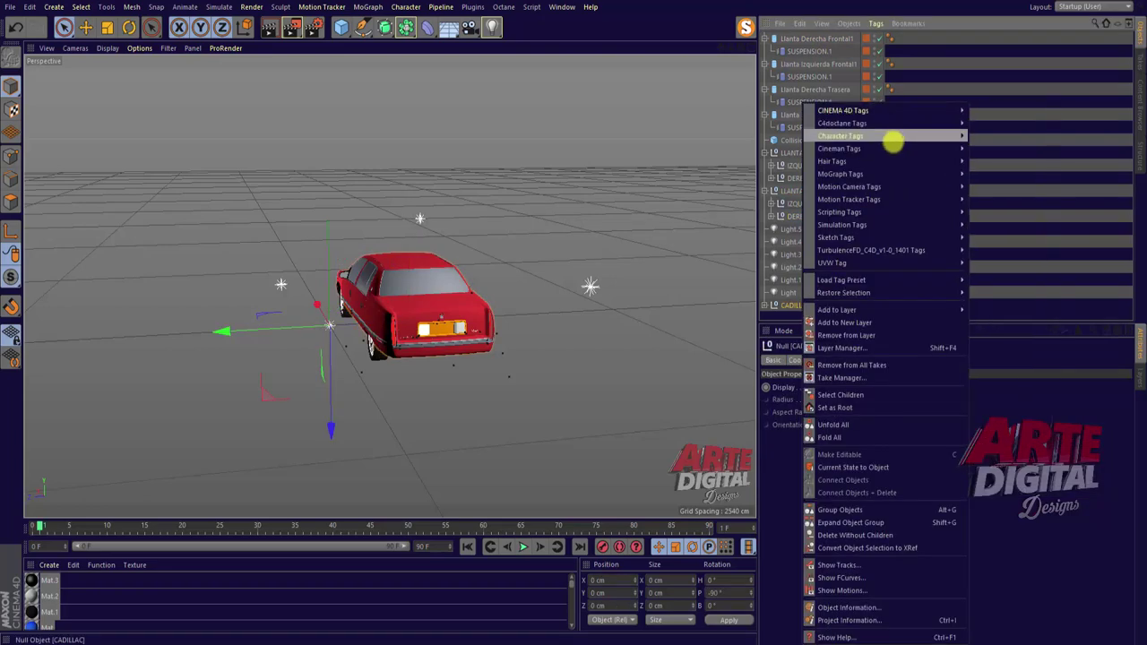
pyautogui.click(991, 161)
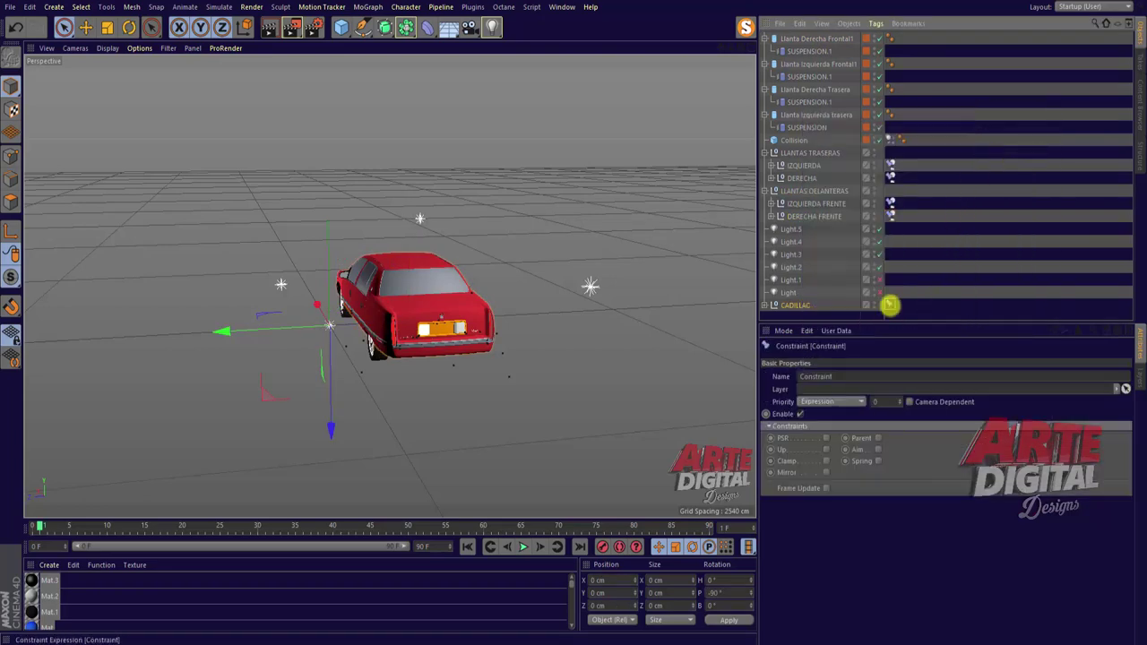
pyautogui.click(874, 439)
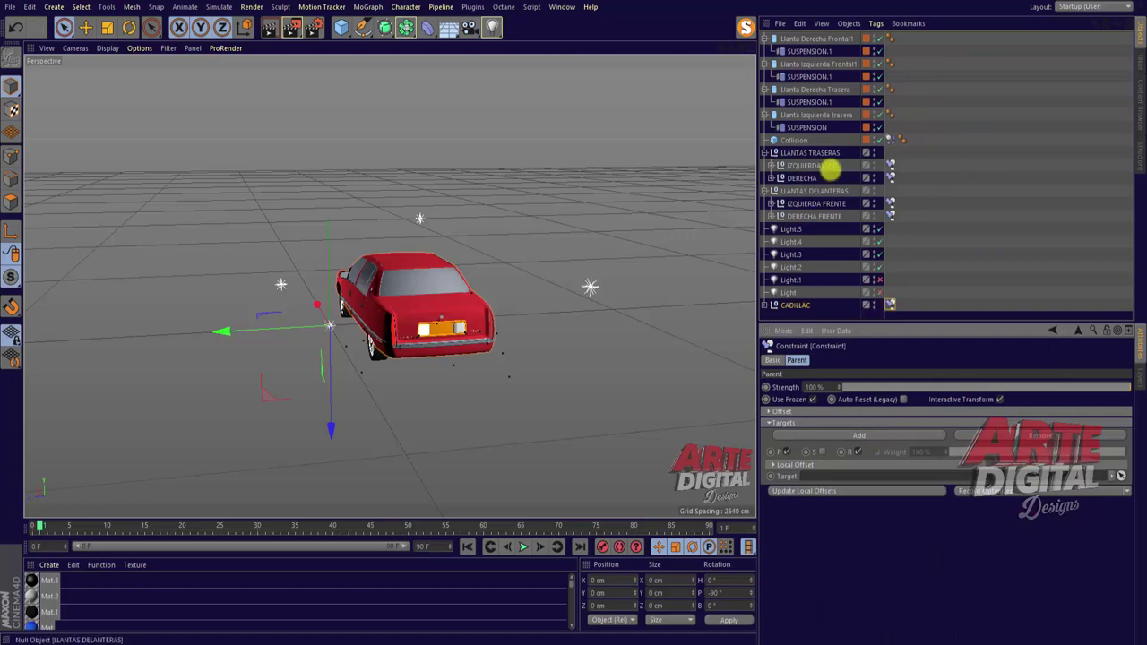
pyautogui.moveTo(791, 141); pyautogui.dragTo(822, 469)
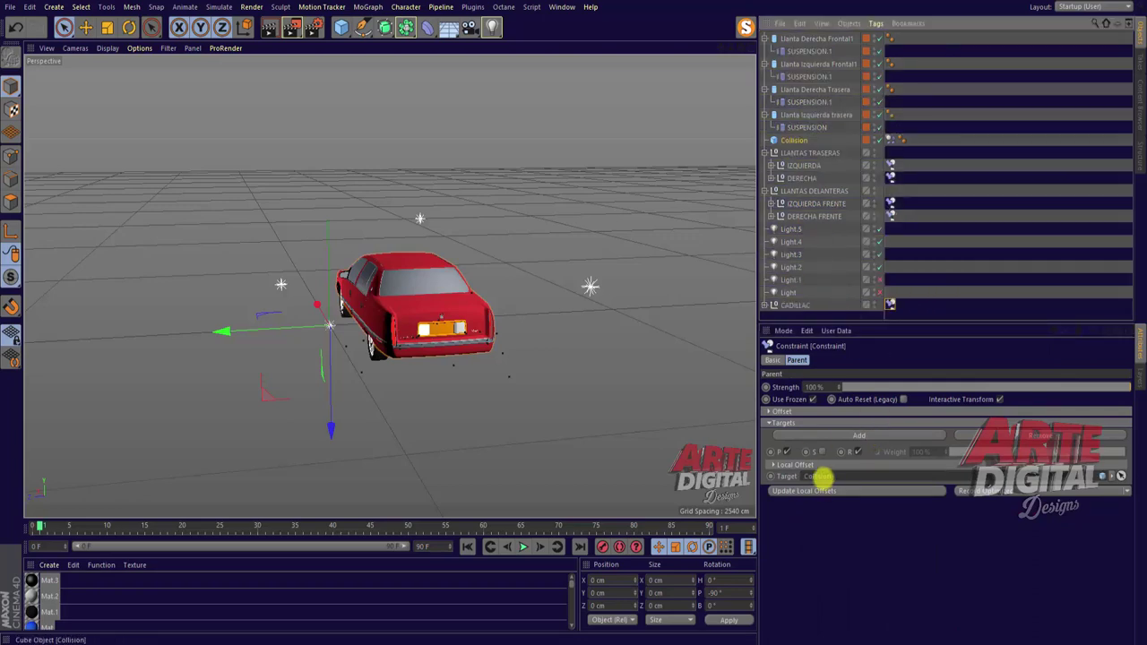
pyautogui.click(820, 93)
pyautogui.click(820, 64)
pyautogui.click(816, 38)
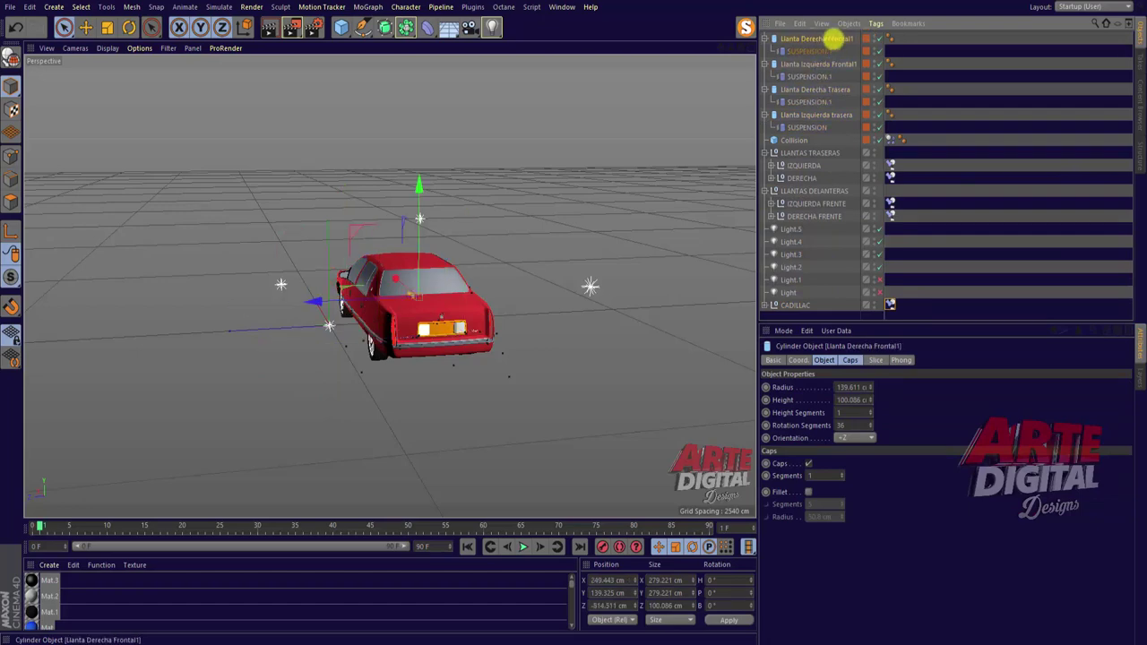
# Add Rigid Body tags to Llanta Derecha Frontal1, Izquierda Frontal1, Derecha Trasera and Izquierda trasera.
pyautogui.rightClick(833, 38)
pyautogui.moveTo(864, 96)
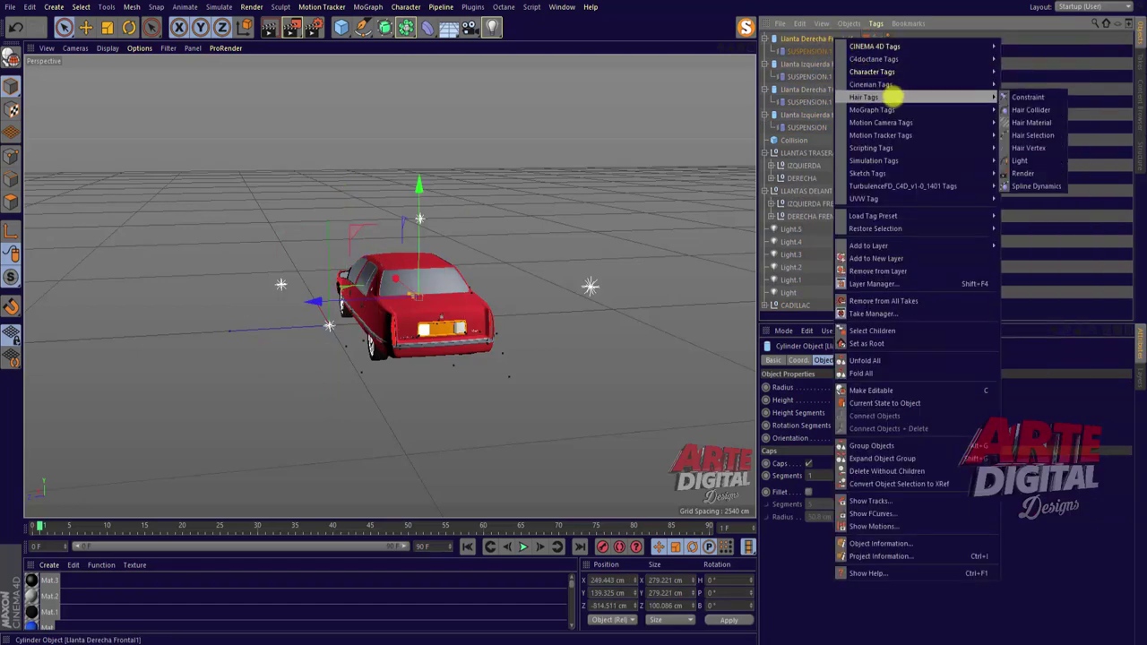
pyautogui.click(1027, 159)
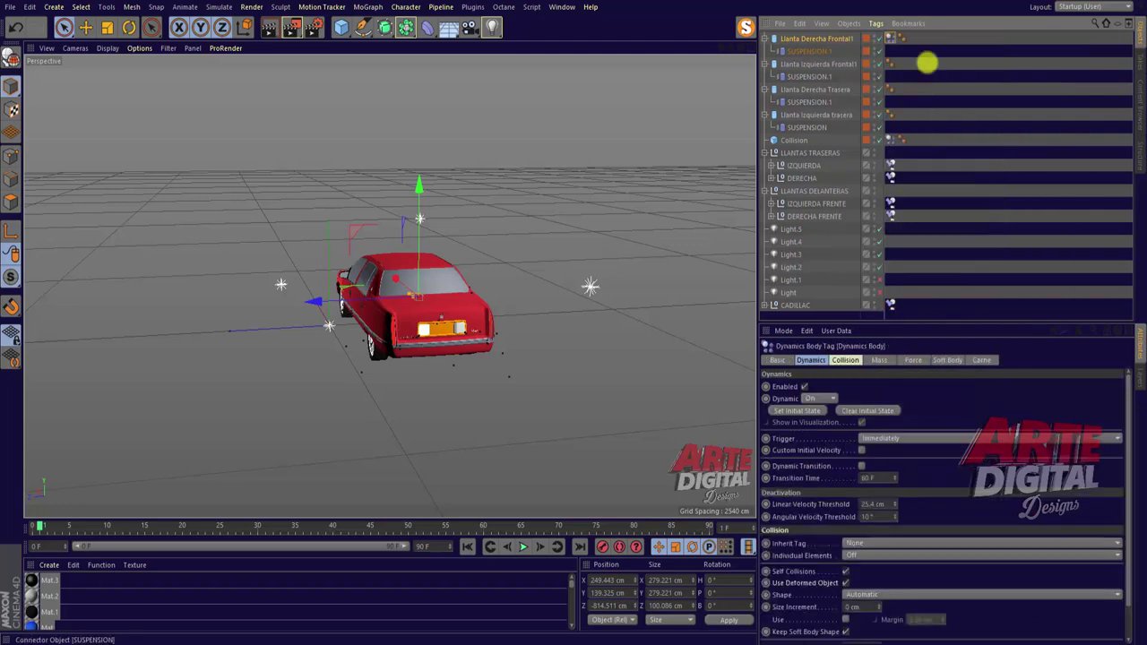
pyautogui.click(840, 63)
pyautogui.rightClick(840, 63)
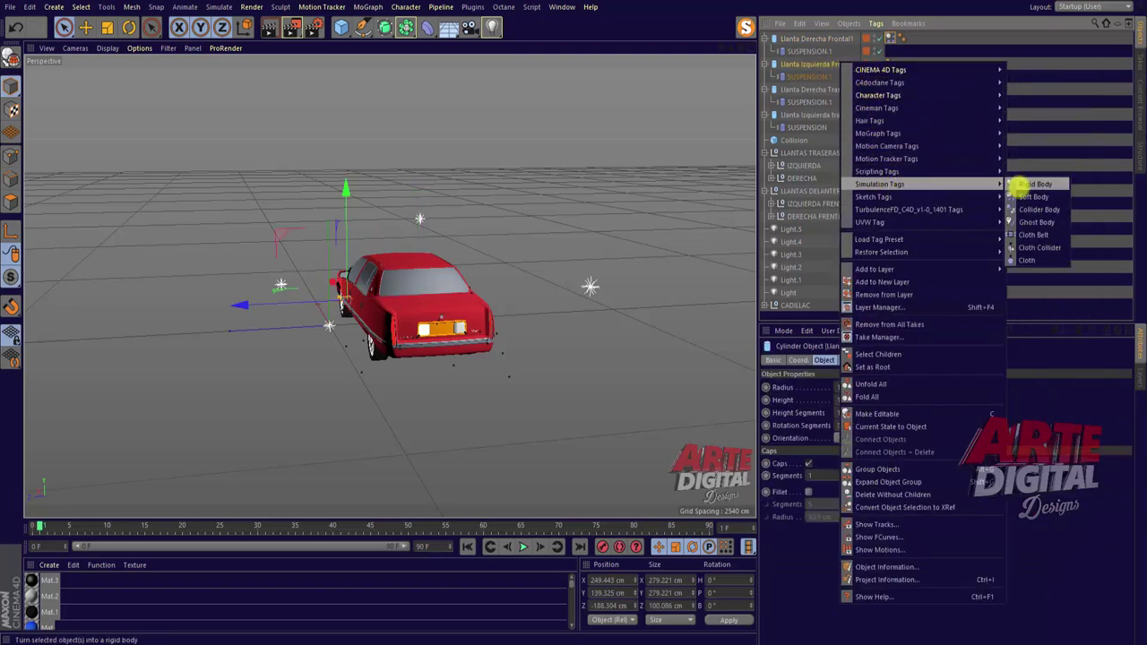
pyautogui.click(1023, 183)
pyautogui.click(819, 89)
pyautogui.rightClick(819, 90)
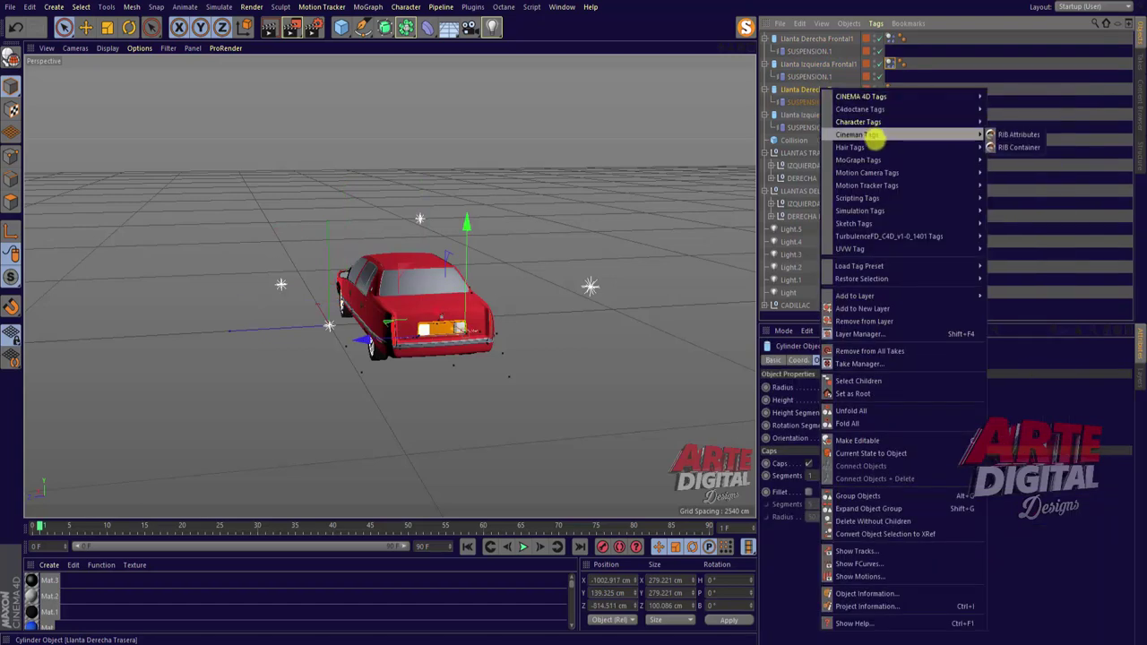
pyautogui.moveTo(860, 210)
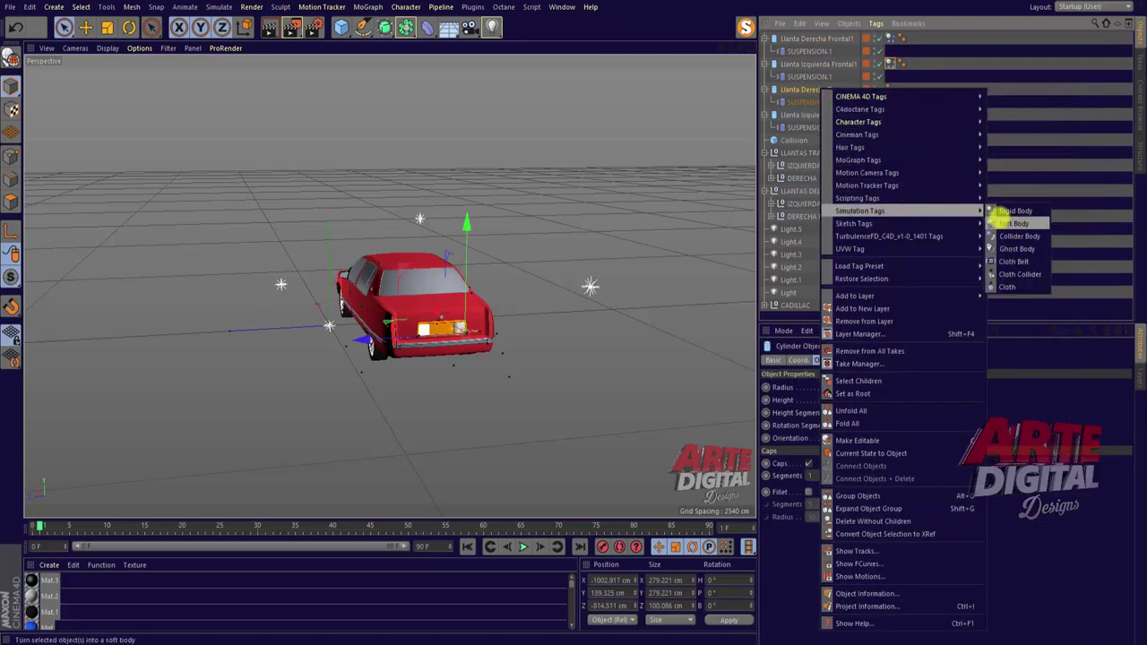
pyautogui.click(997, 219)
pyautogui.click(815, 115)
pyautogui.rightClick(814, 114)
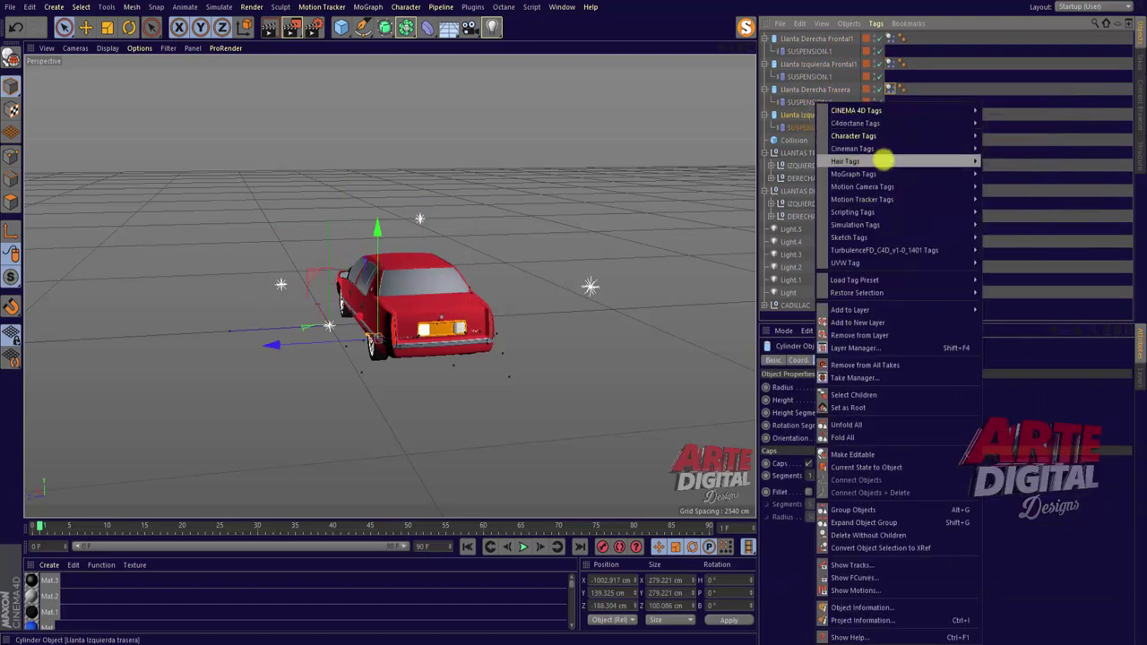
pyautogui.moveTo(855, 224)
pyautogui.click(988, 218)
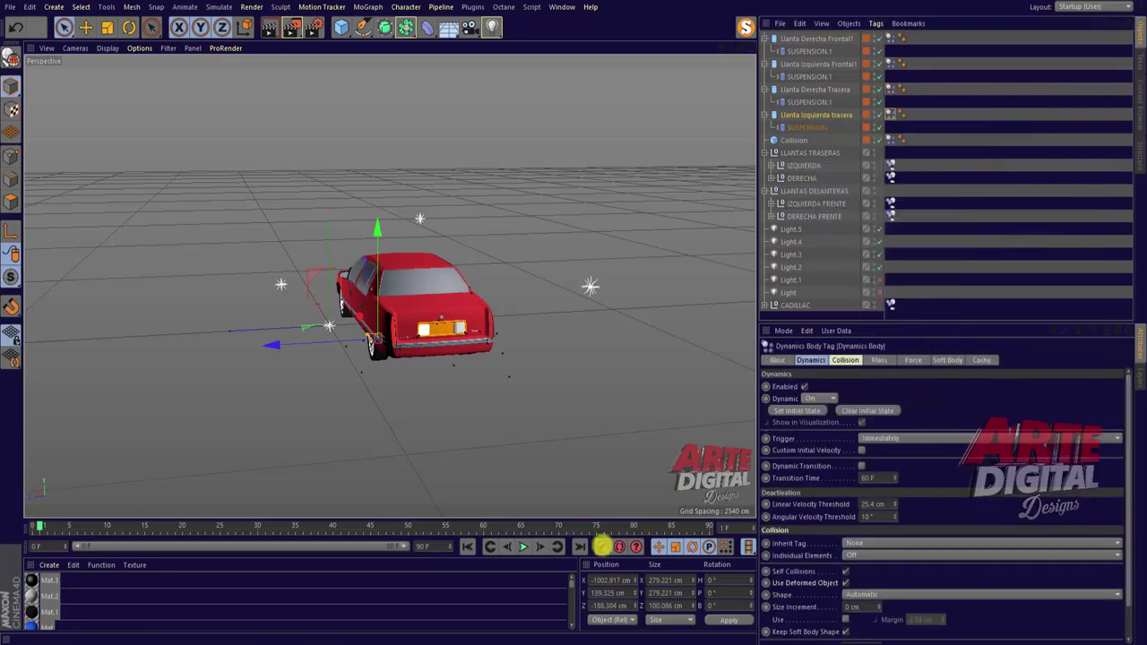
pyautogui.click(524, 547)
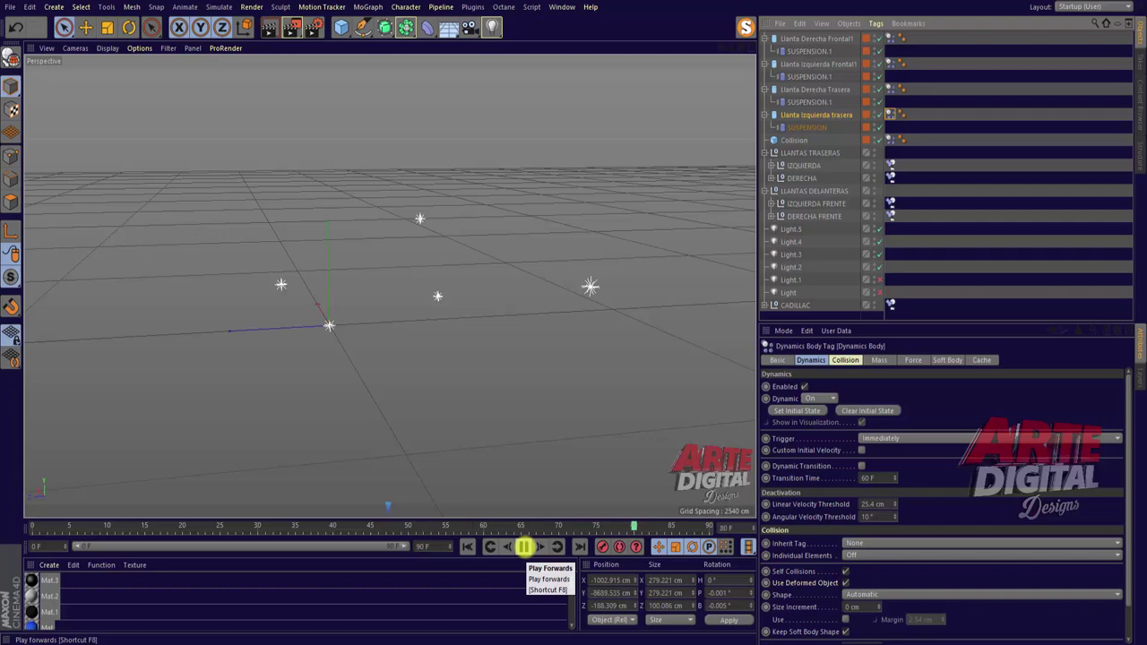
pyautogui.click(524, 546)
pyautogui.moveTo(722, 46); pyautogui.dragTo(572, 309)
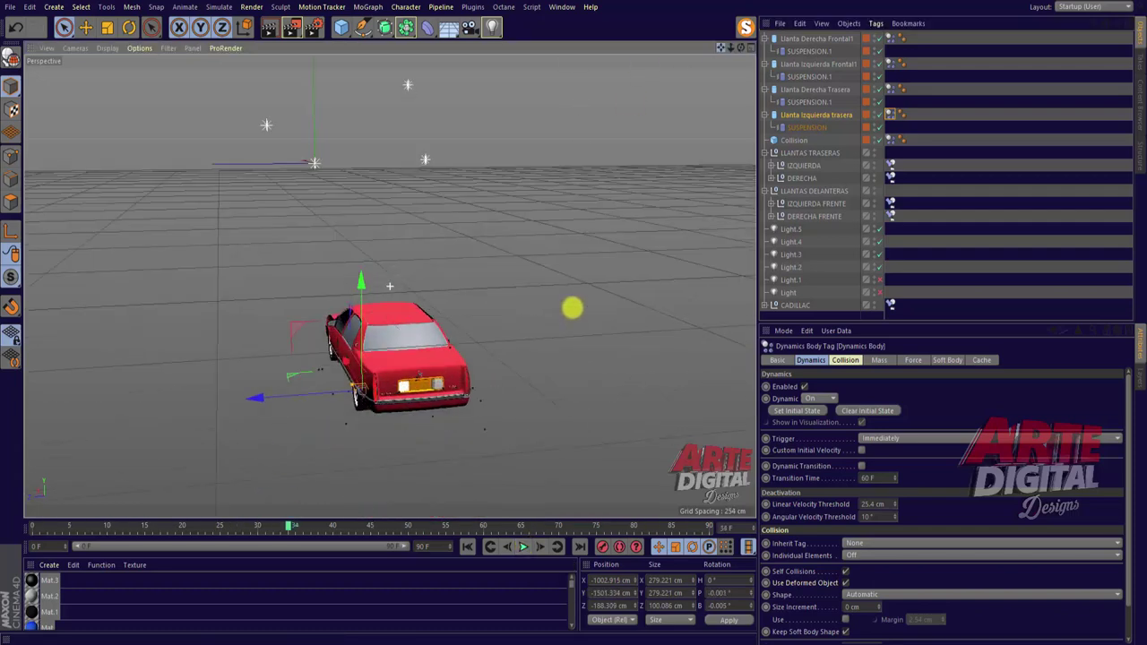
pyautogui.moveTo(740, 47); pyautogui.dragTo(576, 315)
pyautogui.click(523, 546)
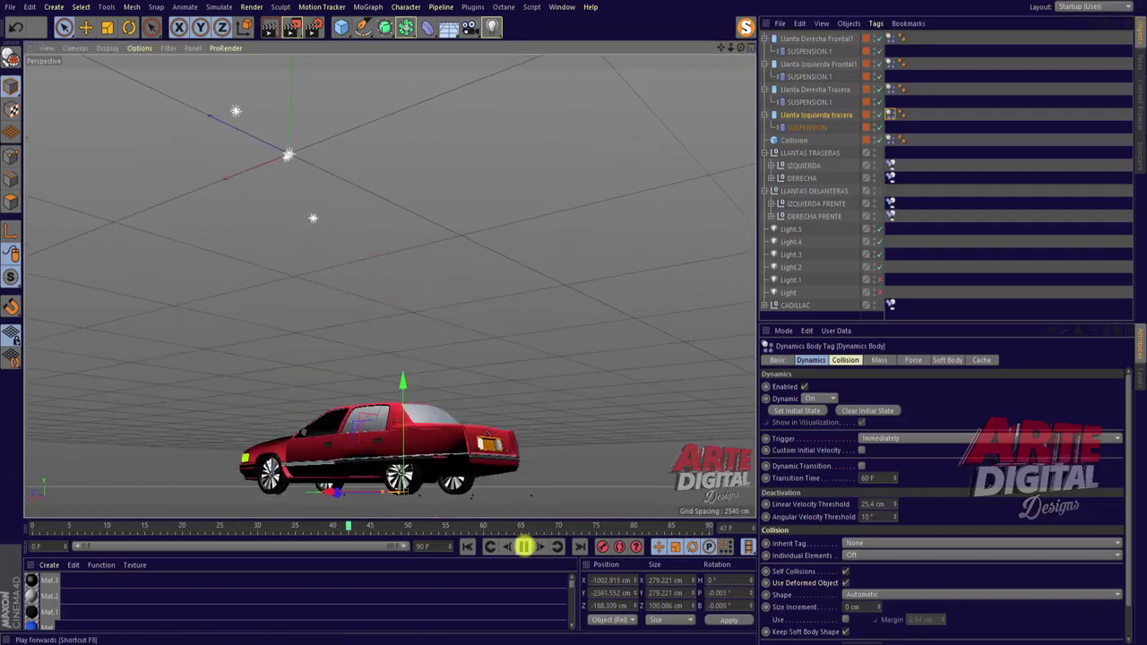
pyautogui.click(523, 547)
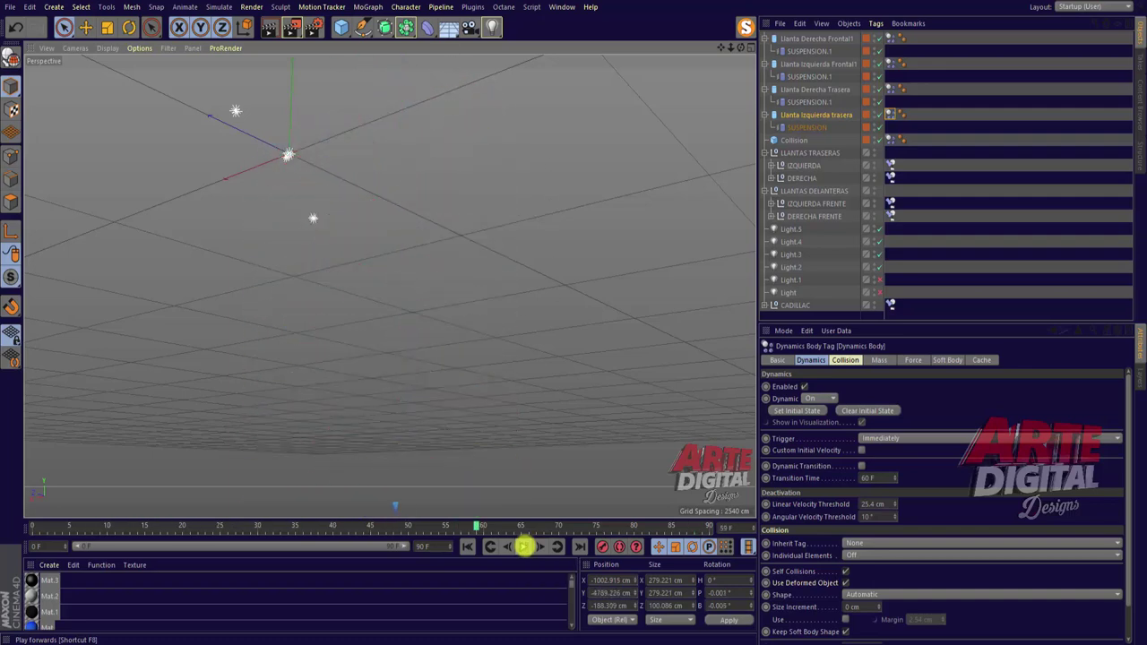
pyautogui.click(466, 547)
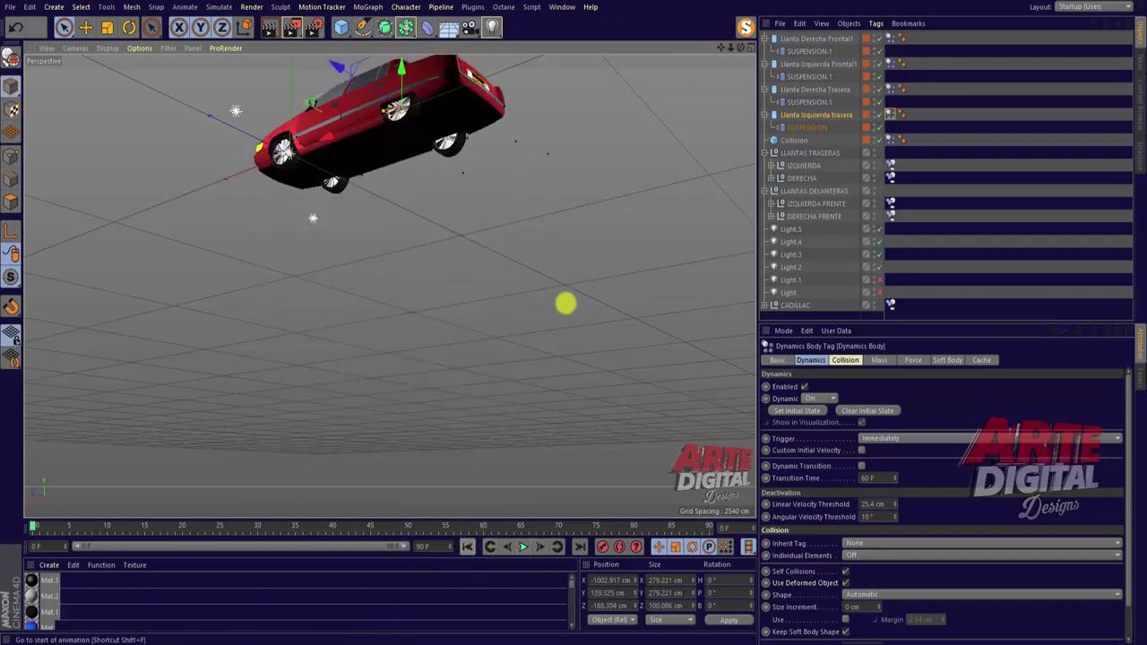
pyautogui.moveTo(738, 45)
pyautogui.mouseDown()
pyautogui.moveTo(571, 319)
pyautogui.moveTo(743, 30)
pyautogui.mouseUp()
# Create a Plane, stretch it lengthwise, slide it under the car and widen it.
pyautogui.moveTo(341, 26); pyautogui.dragTo(440, 63)
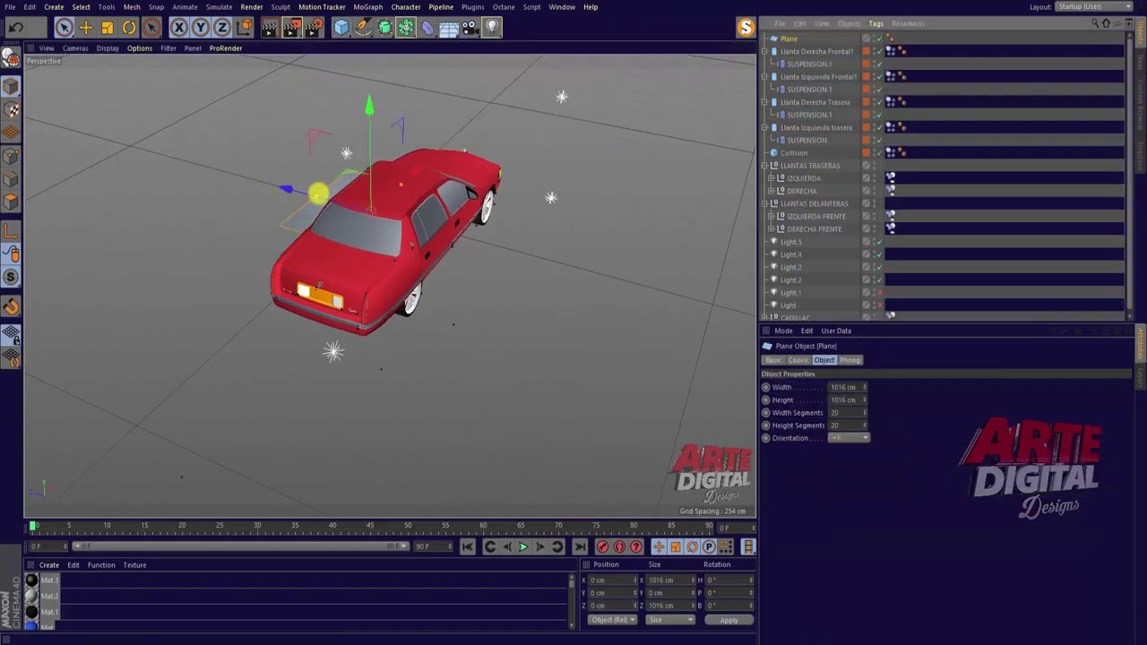
pyautogui.moveTo(312, 185)
pyautogui.mouseDown()
pyautogui.moveTo(186, 117)
pyautogui.moveTo(283, 135)
pyautogui.mouseUp()
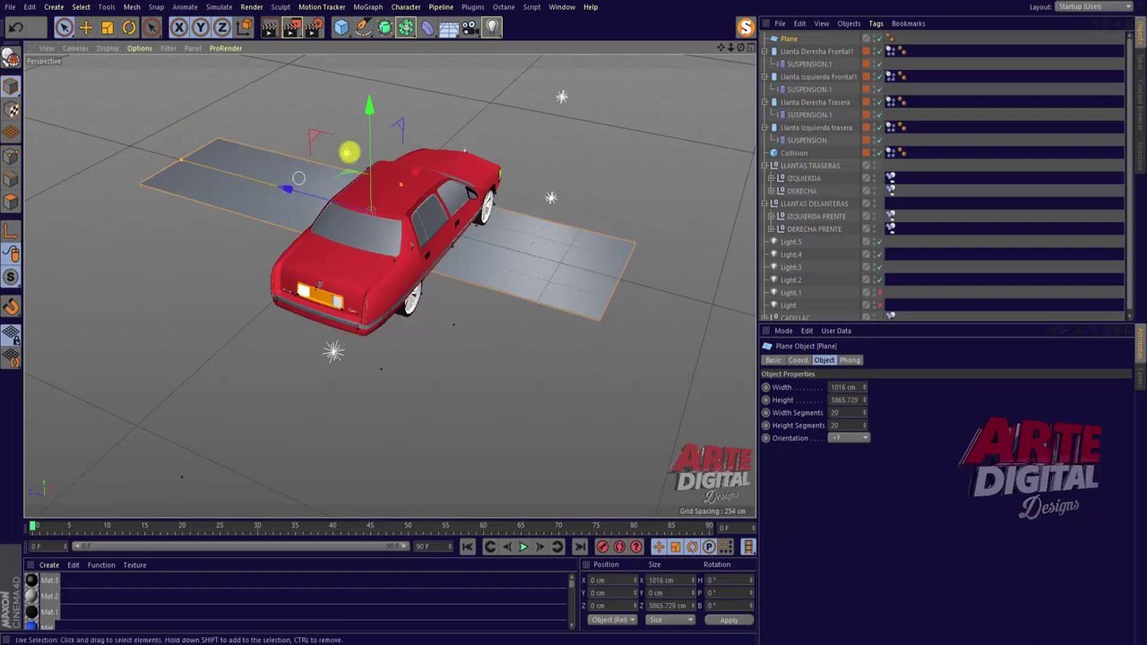
pyautogui.moveTo(289, 188); pyautogui.dragTo(412, 223)
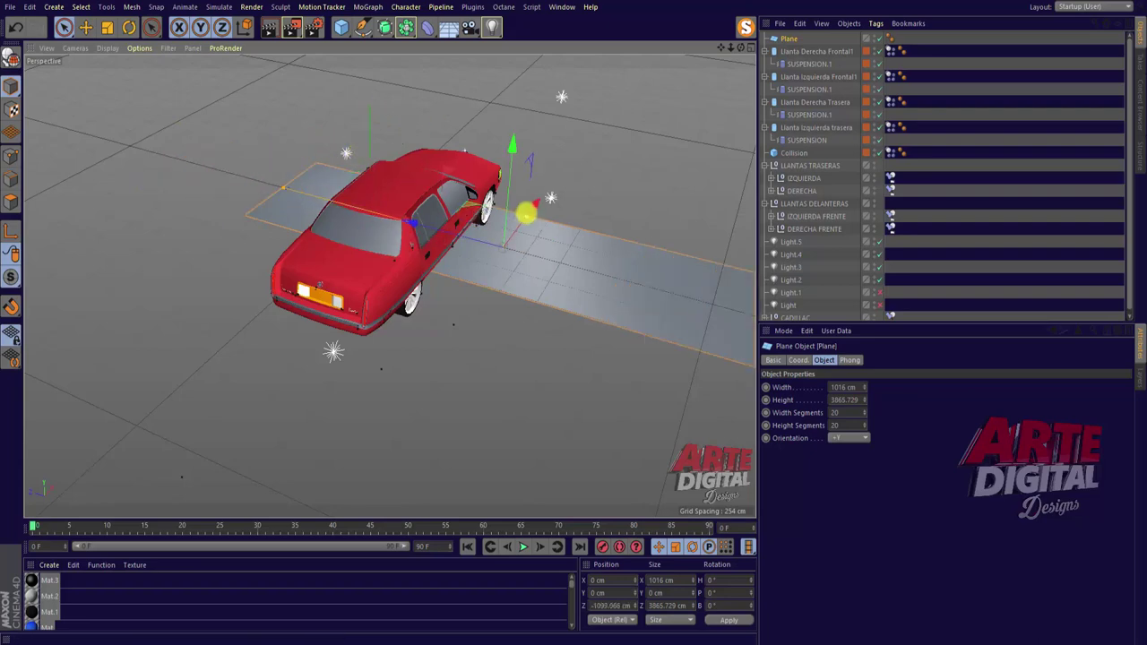
pyautogui.moveTo(531, 208); pyautogui.dragTo(583, 310)
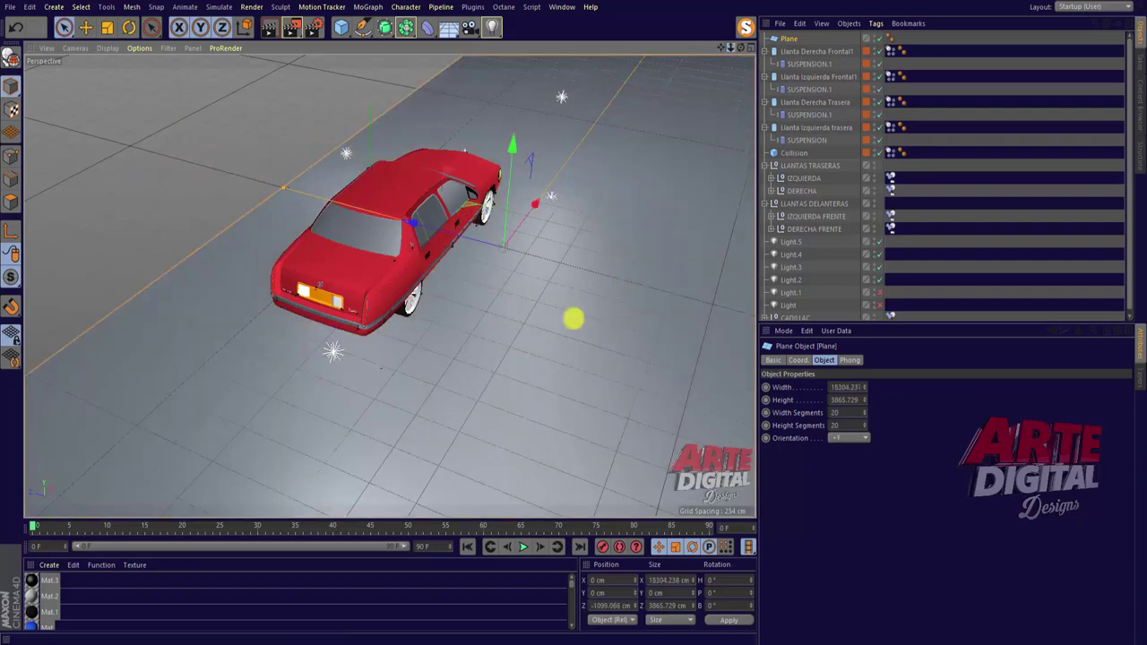
pyautogui.scroll(-5, 574, 317)
pyautogui.scroll(-3, 573, 317)
pyautogui.scroll(-1, 573, 318)
# Extend the Plane's far end, shift it ahead of the car, and make it a Collider Body.
pyautogui.moveTo(505, 158); pyautogui.dragTo(572, 94)
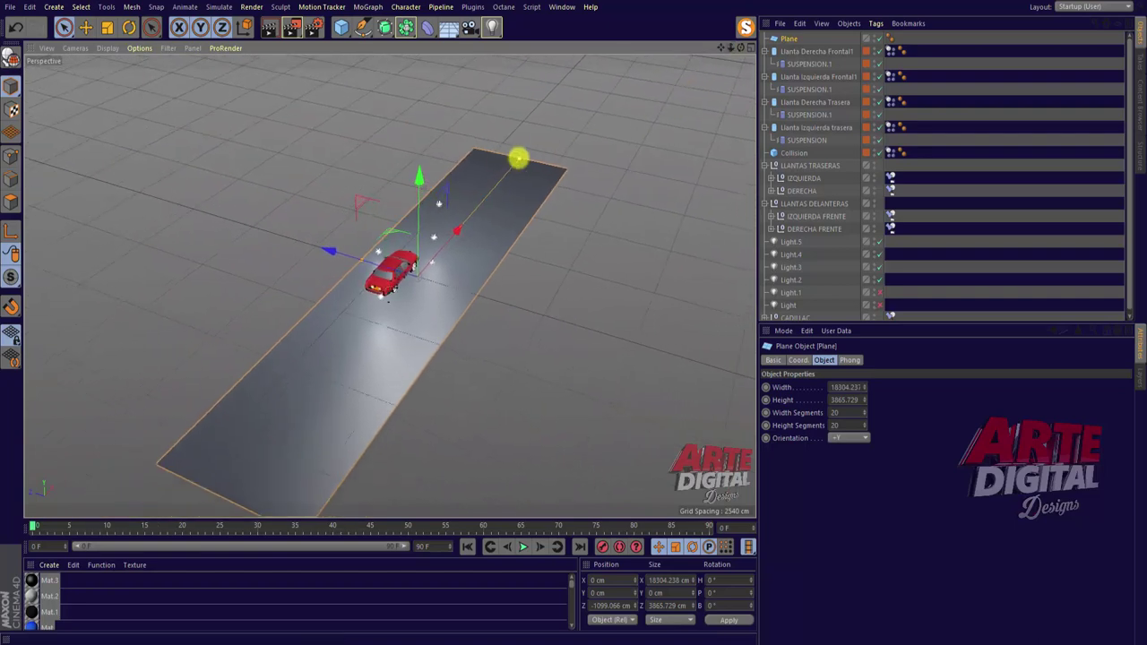
pyautogui.moveTo(365, 254)
pyautogui.mouseDown()
pyautogui.moveTo(370, 262)
pyautogui.moveTo(315, 240)
pyautogui.mouseUp()
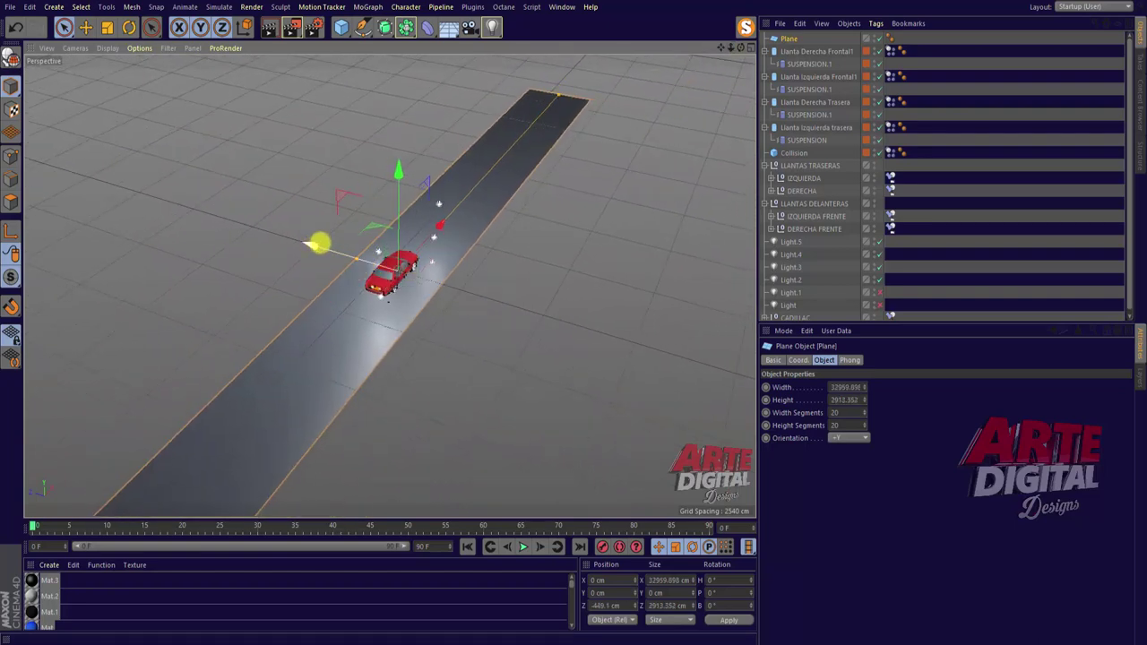
pyautogui.moveTo(444, 220); pyautogui.dragTo(462, 219)
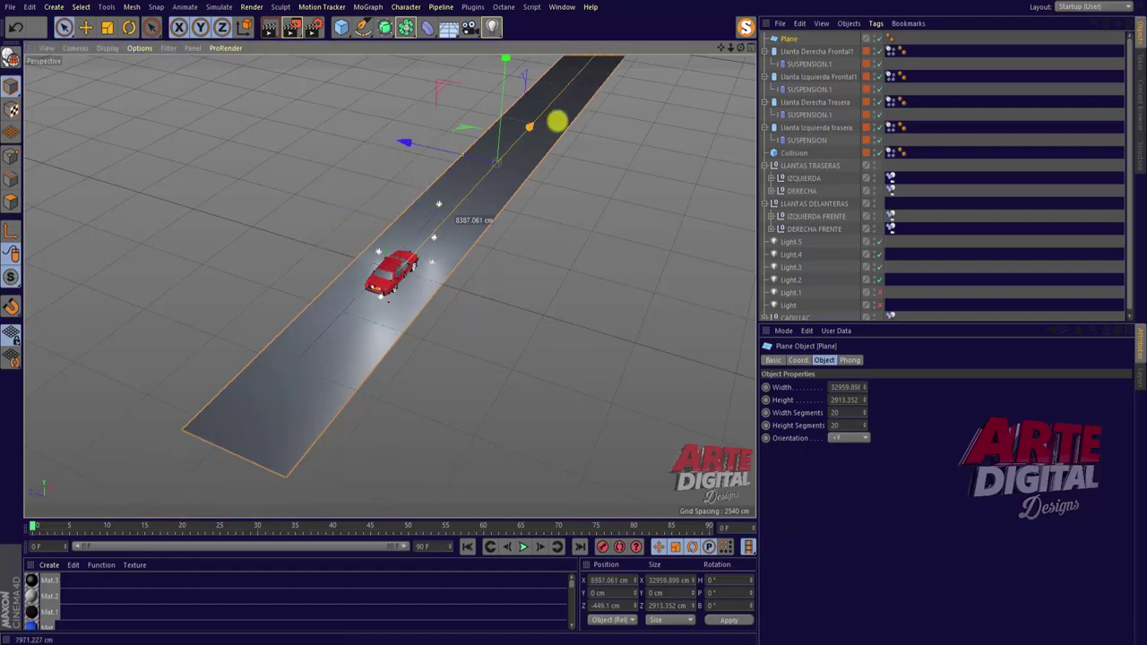
pyautogui.moveTo(556, 120); pyautogui.dragTo(564, 110)
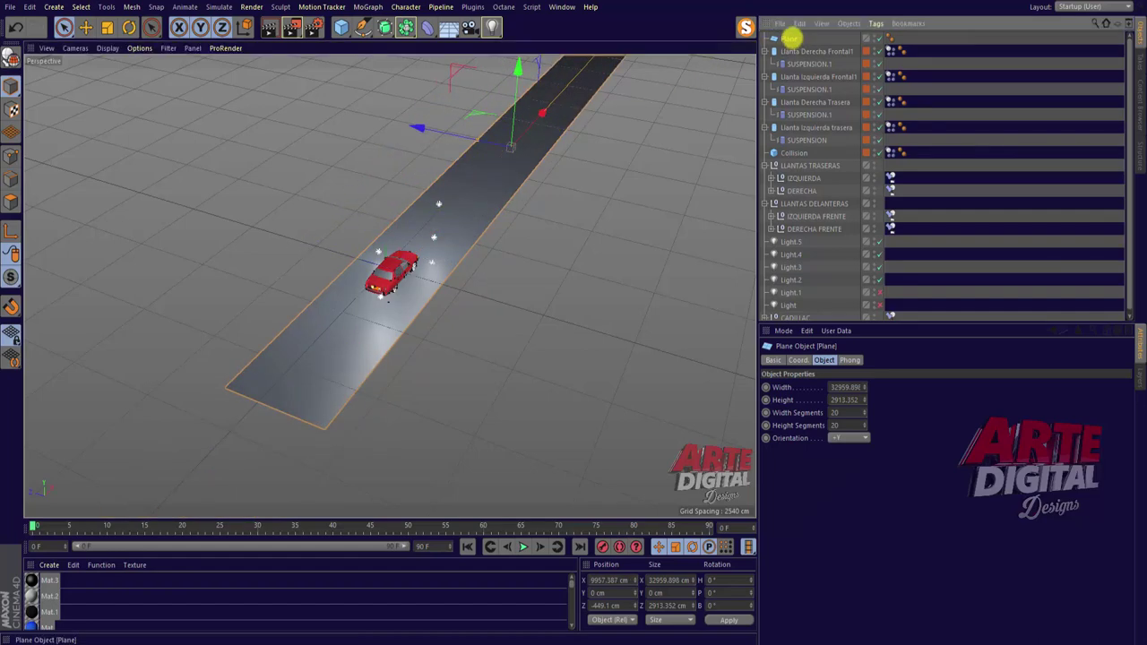
pyautogui.rightClick(792, 38)
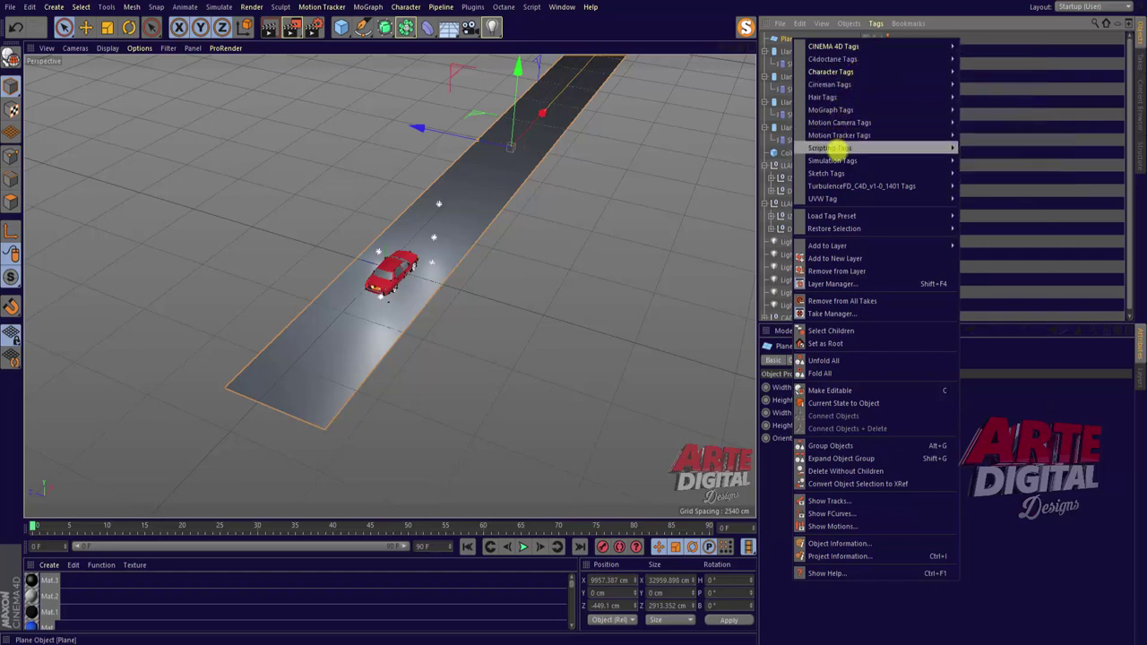
pyautogui.moveTo(833, 161)
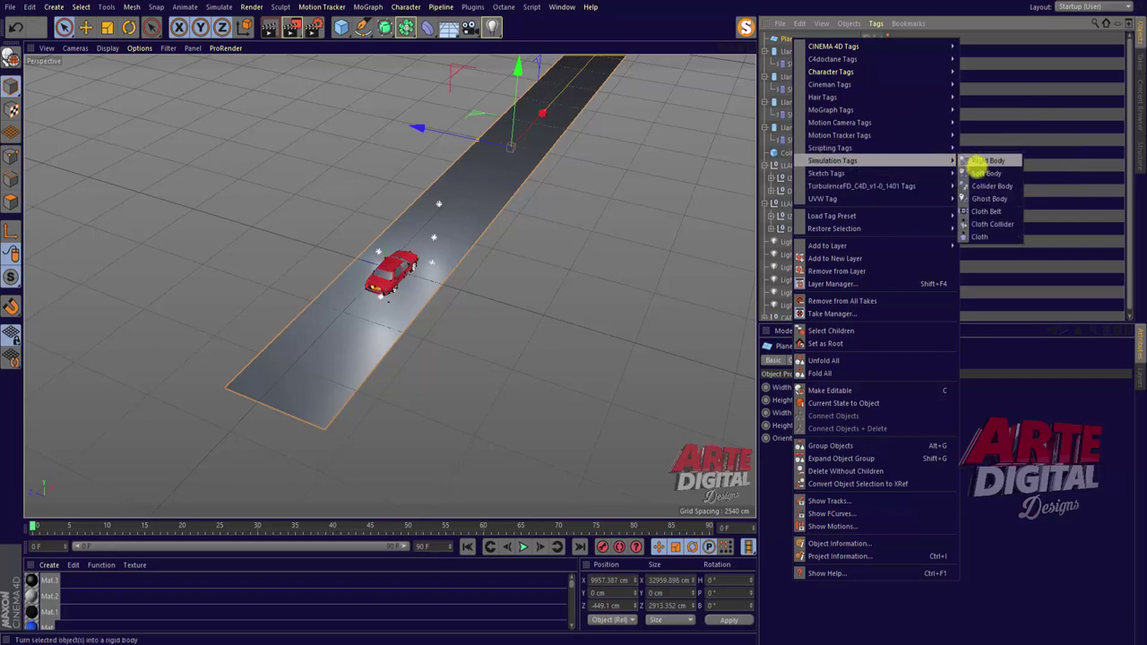
pyautogui.click(975, 185)
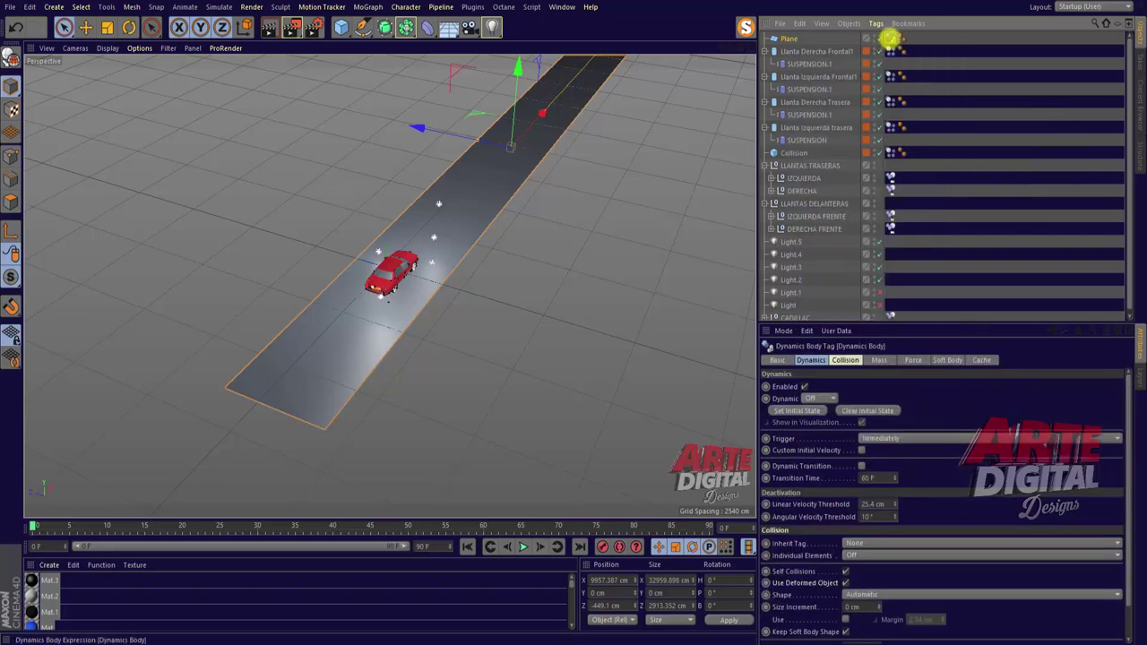
# Play the simulation from a low side view, stopping at frame 44 with the car on the Plane.
pyautogui.scroll(3, 394, 251)
pyautogui.scroll(3, 455, 328)
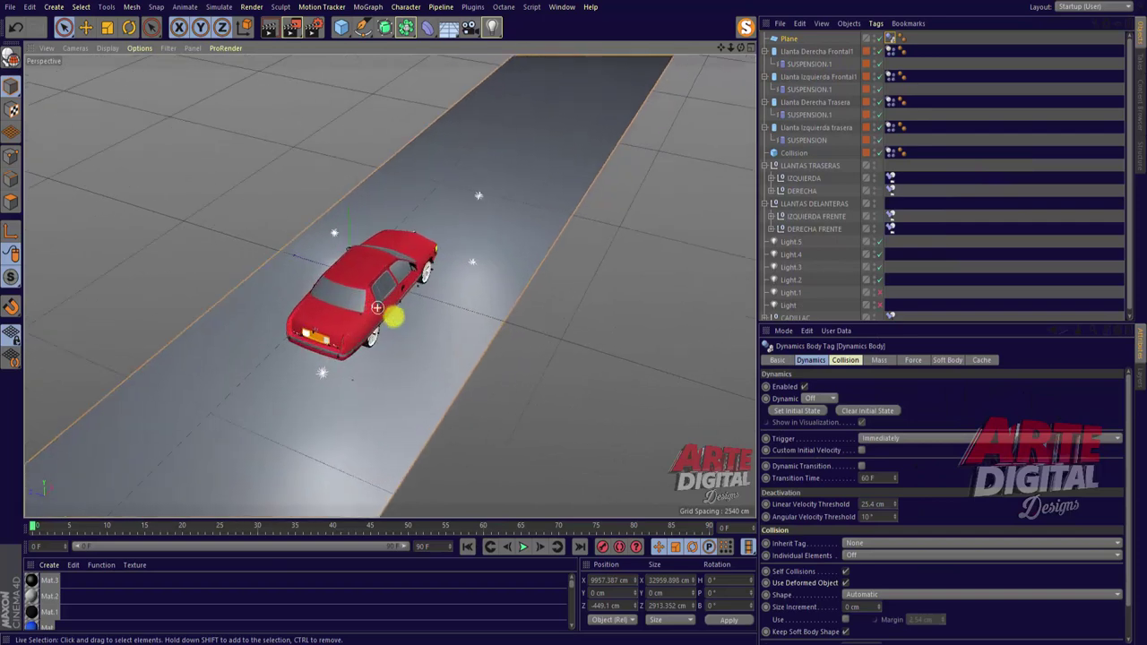
pyautogui.click(523, 547)
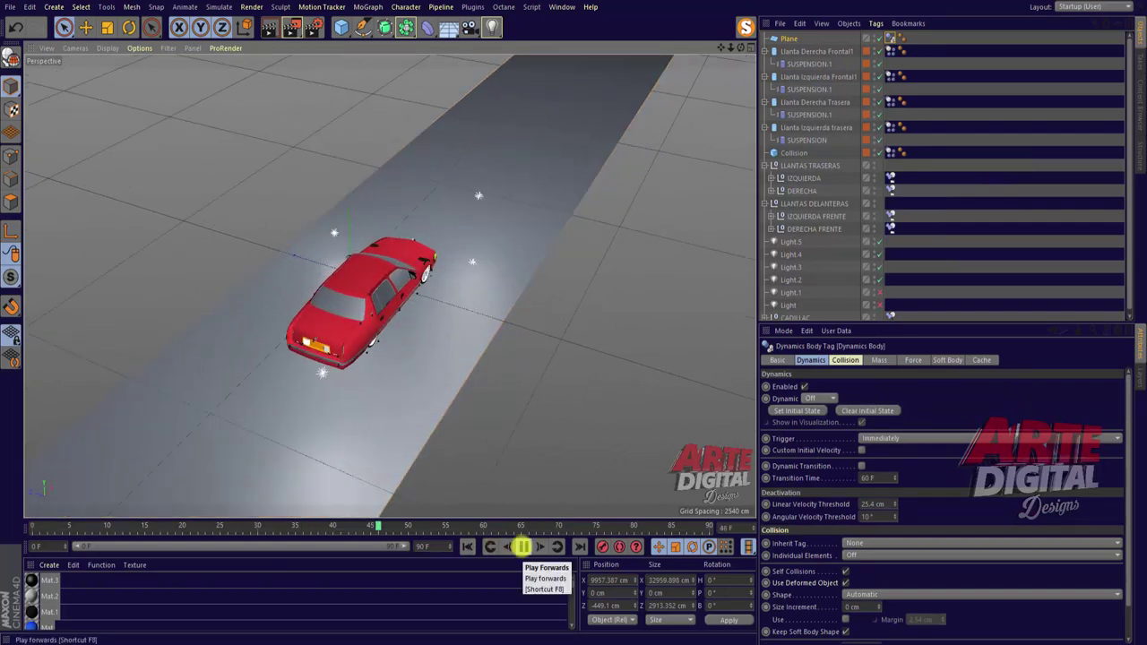
pyautogui.click(522, 547)
pyautogui.moveTo(722, 84)
pyautogui.keyDown('alt'); pyautogui.mouseDown()
pyautogui.moveTo(570, 315)
pyautogui.moveTo(707, 72)
pyautogui.moveTo(371, 298)
pyautogui.moveTo(684, 51)
pyautogui.moveTo(502, 430)
pyautogui.mouseUp(); pyautogui.keyUp('alt')
pyautogui.click(467, 547)
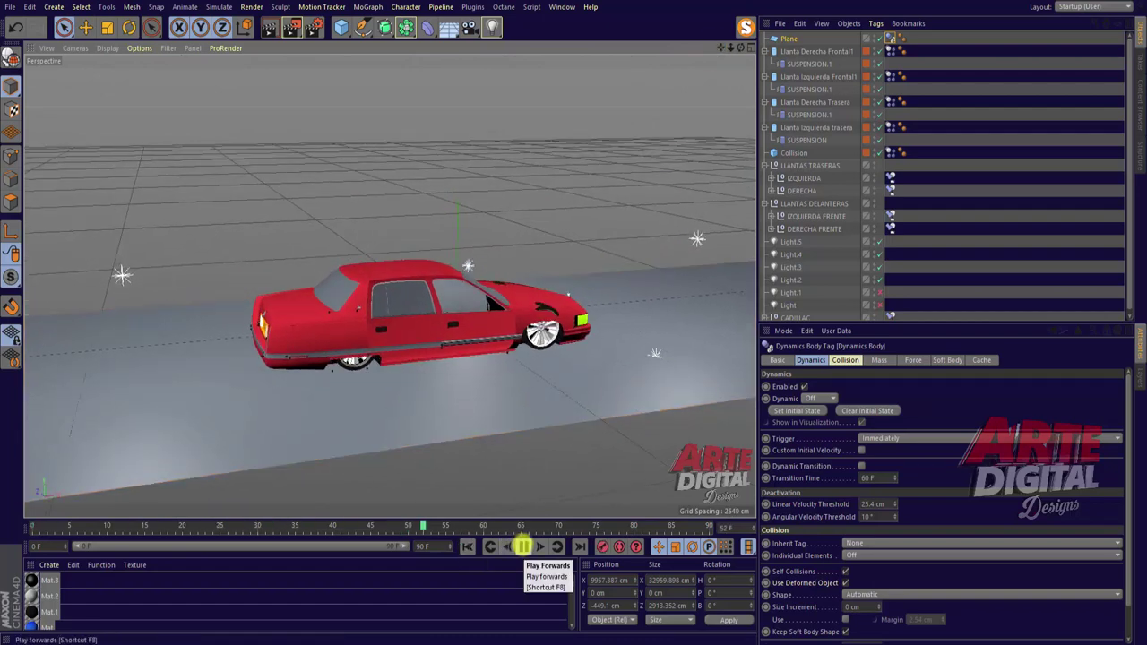
pyautogui.click(525, 545)
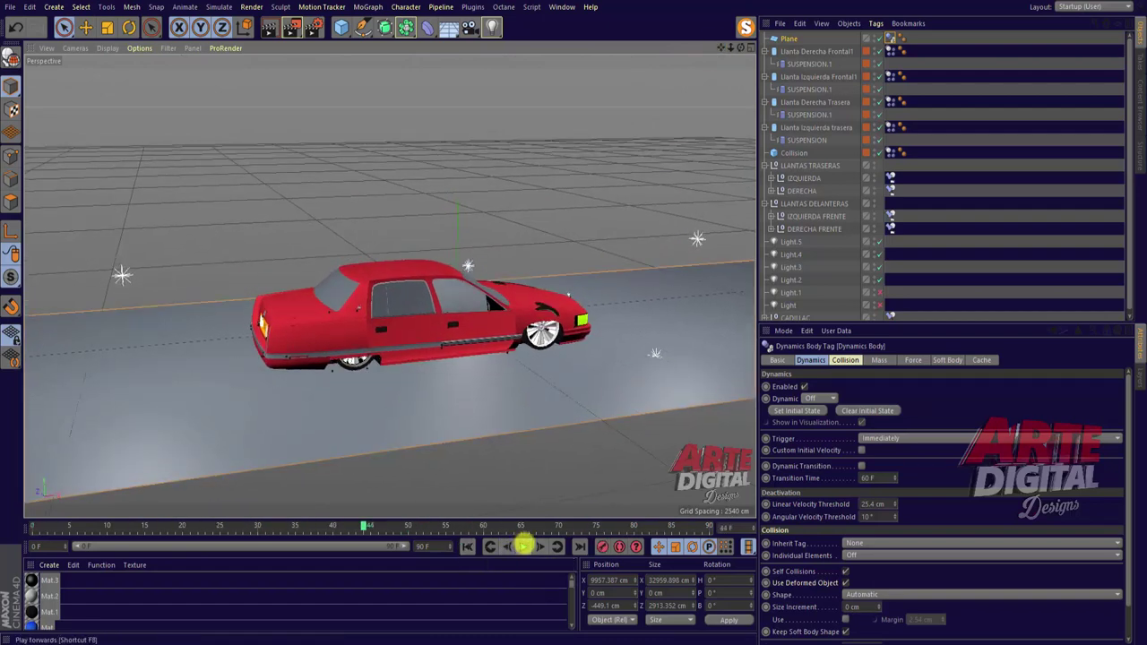
pyautogui.click(811, 65)
# Select all four suspension connectors and lower their Suspension Rest Position to -6 cm.
pyautogui.keyDown('ctrl'); pyautogui.click(811, 89); pyautogui.keyUp('ctrl')
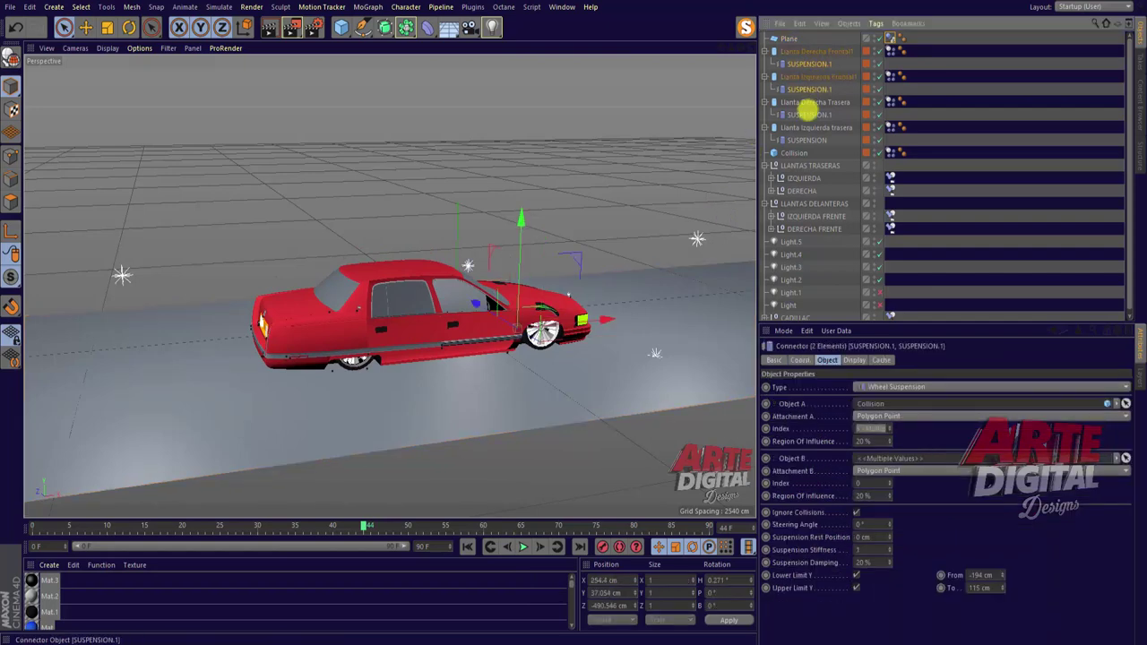
pyautogui.keyDown('ctrl'); pyautogui.click(808, 114); pyautogui.keyUp('ctrl')
pyautogui.keyDown('ctrl'); pyautogui.click(794, 154); pyautogui.keyUp('ctrl')
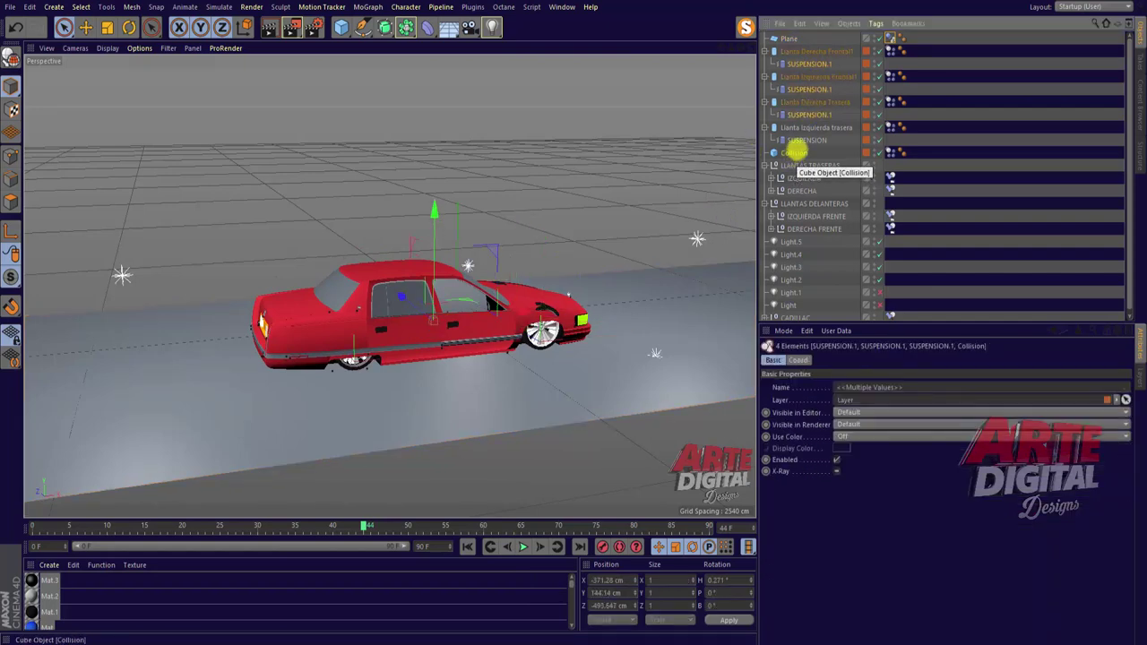
pyautogui.keyDown('ctrl'); pyautogui.click(794, 153); pyautogui.keyUp('ctrl')
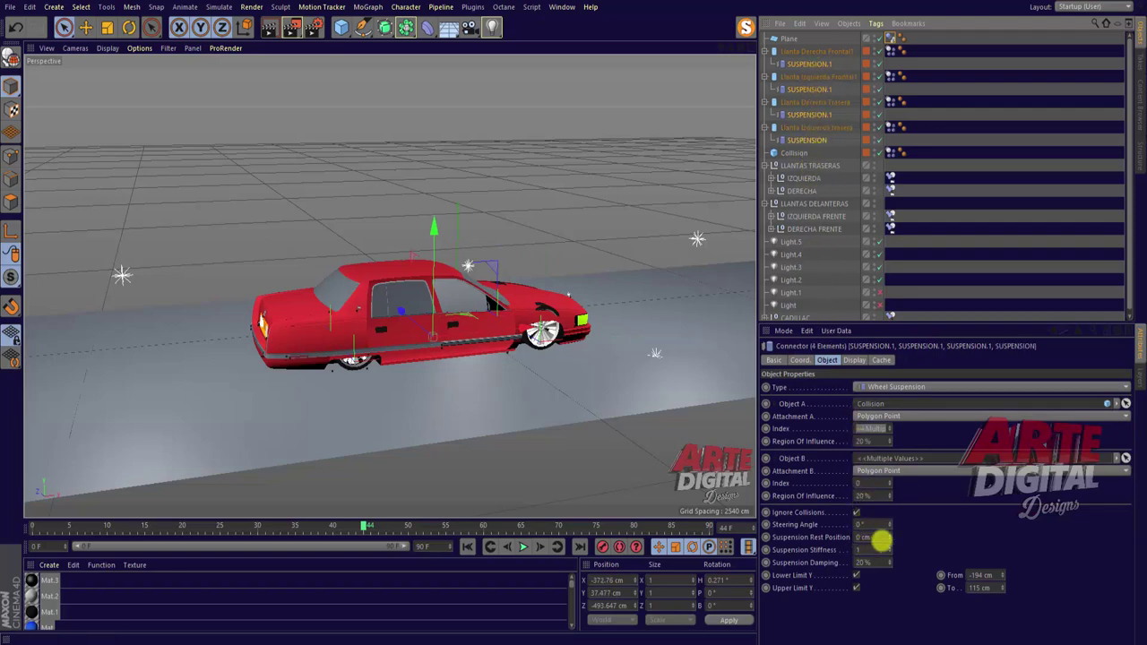
pyautogui.moveTo(888, 537); pyautogui.dragTo(888, 539)
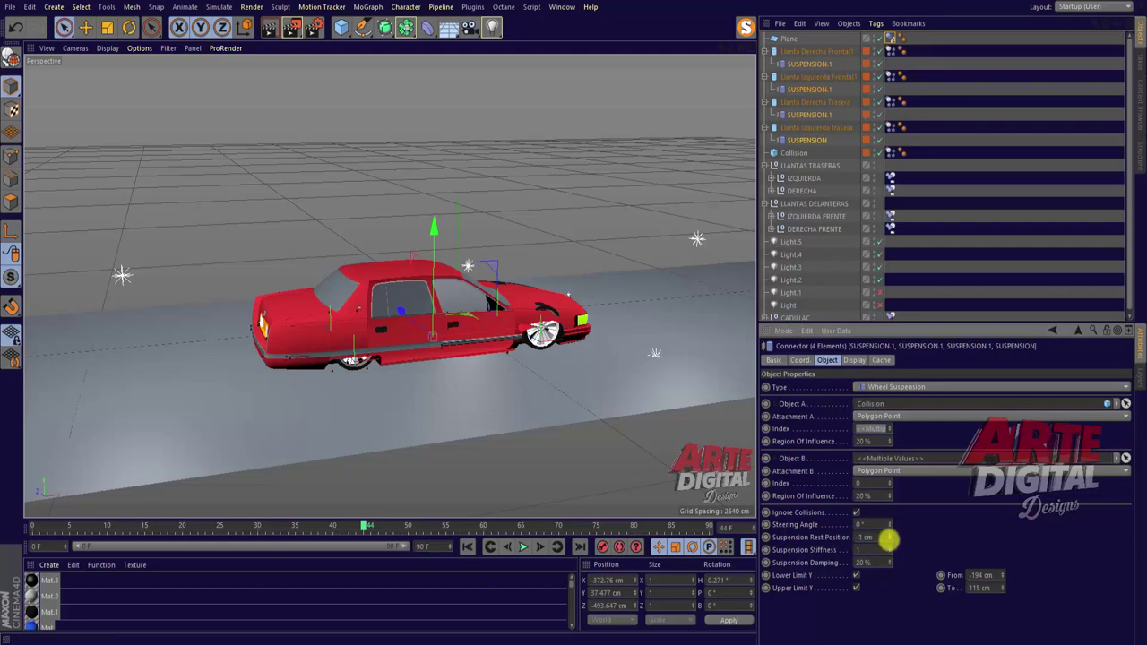
# Replay the simulation several times to check the car's stance with the new suspension.
pyautogui.click(468, 546)
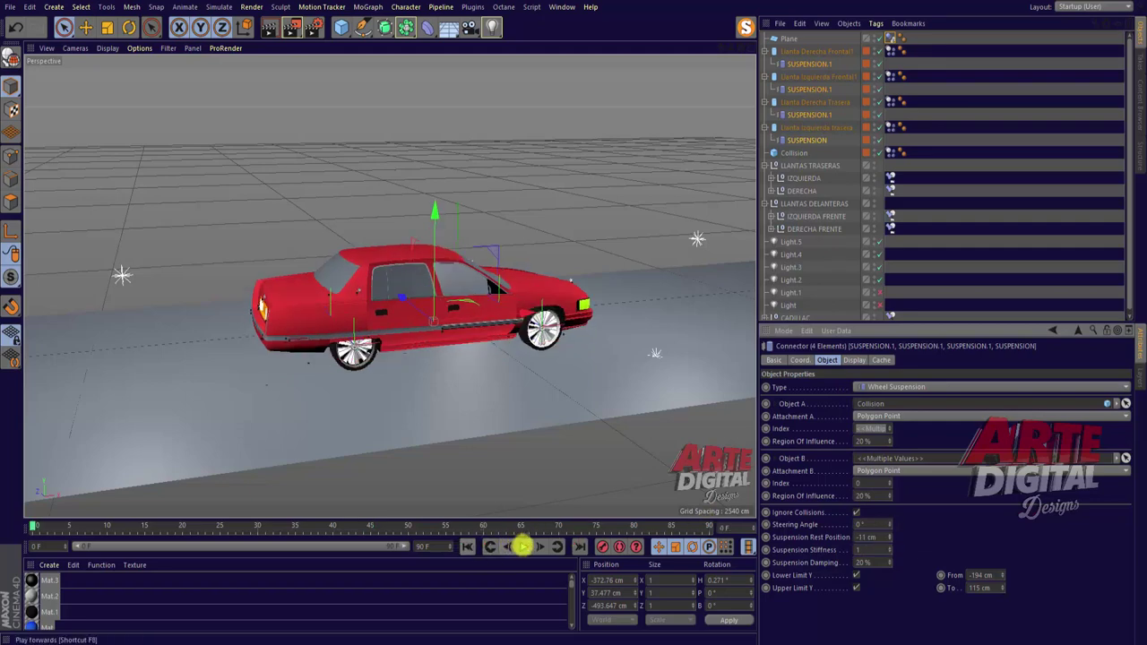
pyautogui.click(523, 546)
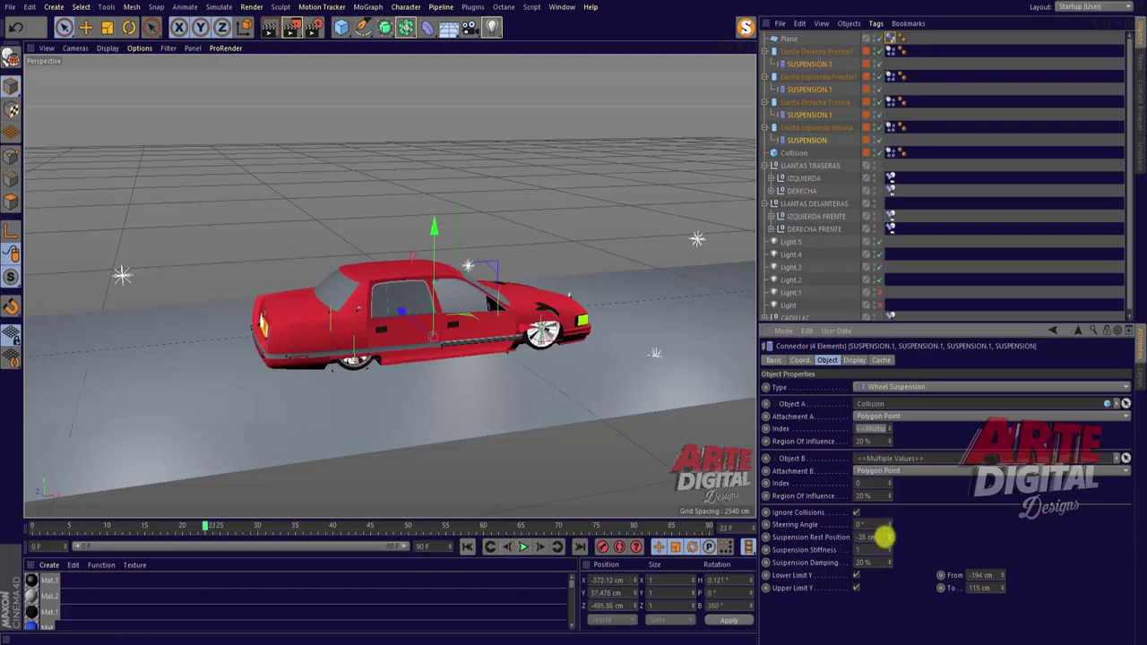
pyautogui.click(468, 546)
pyautogui.click(523, 546)
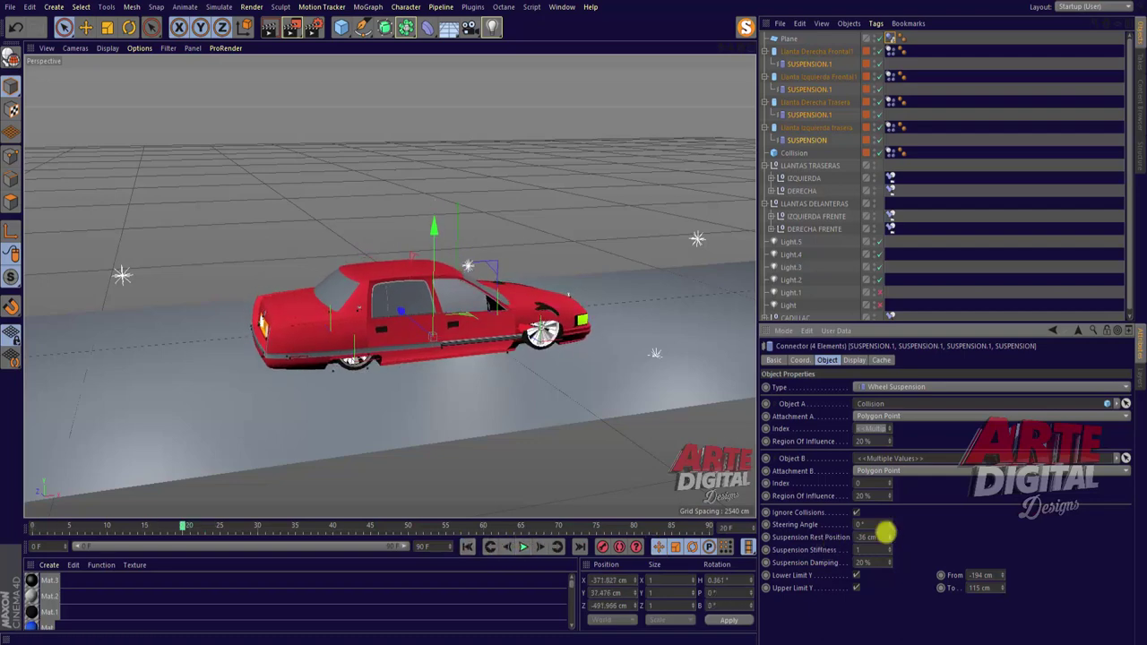
pyautogui.click(468, 545)
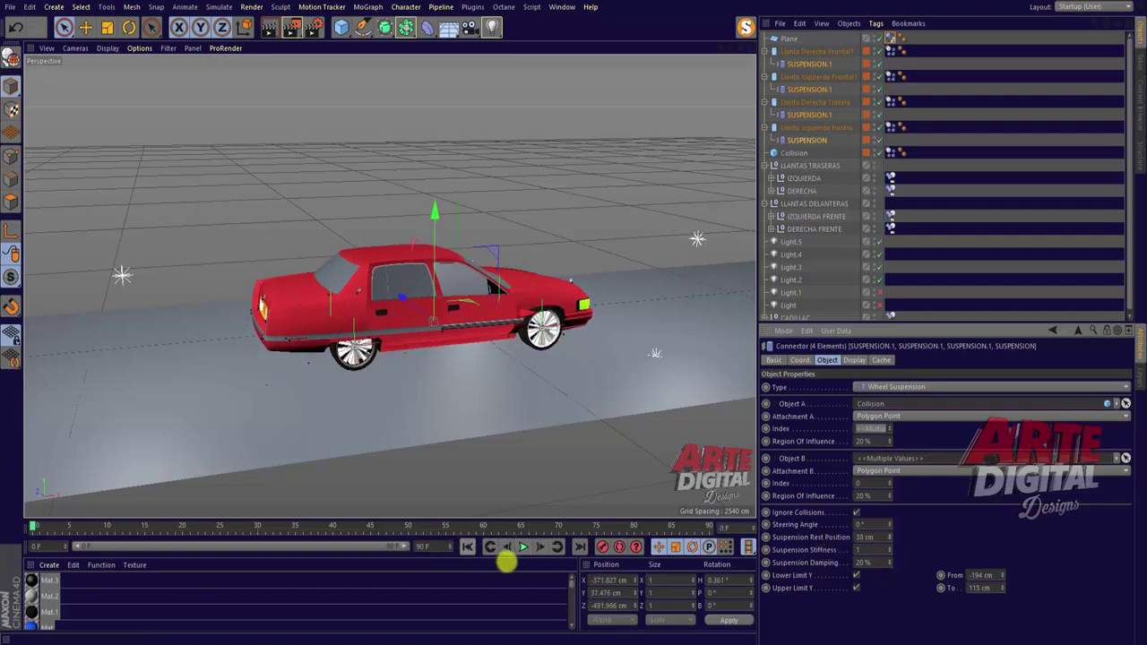
pyautogui.click(522, 546)
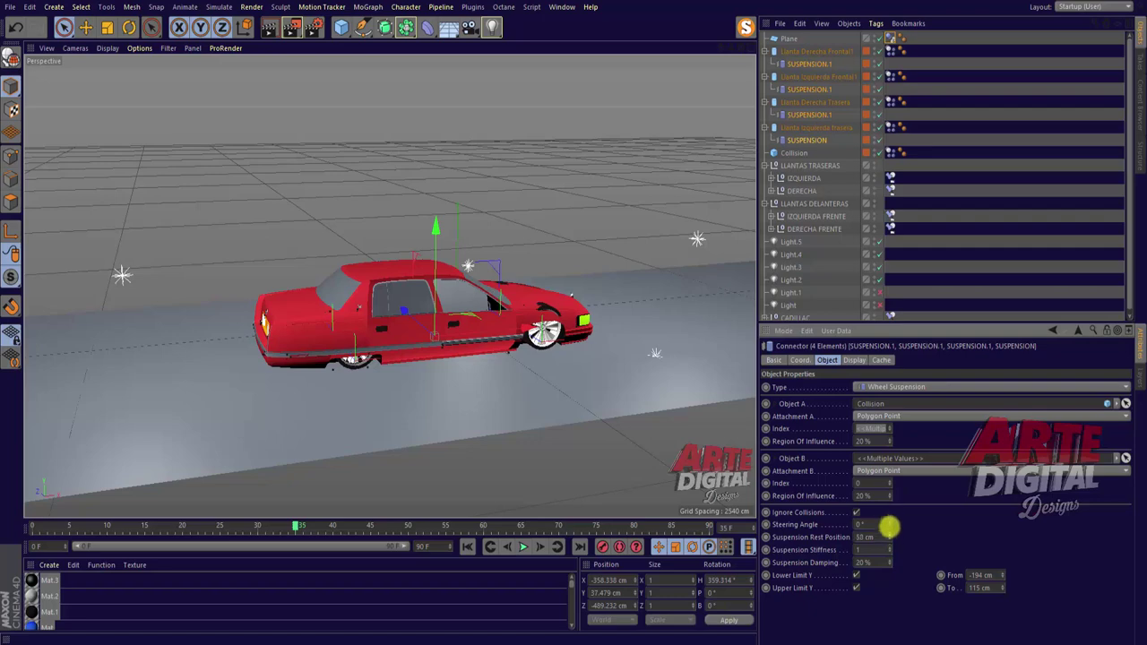
pyautogui.click(468, 546)
pyautogui.click(523, 546)
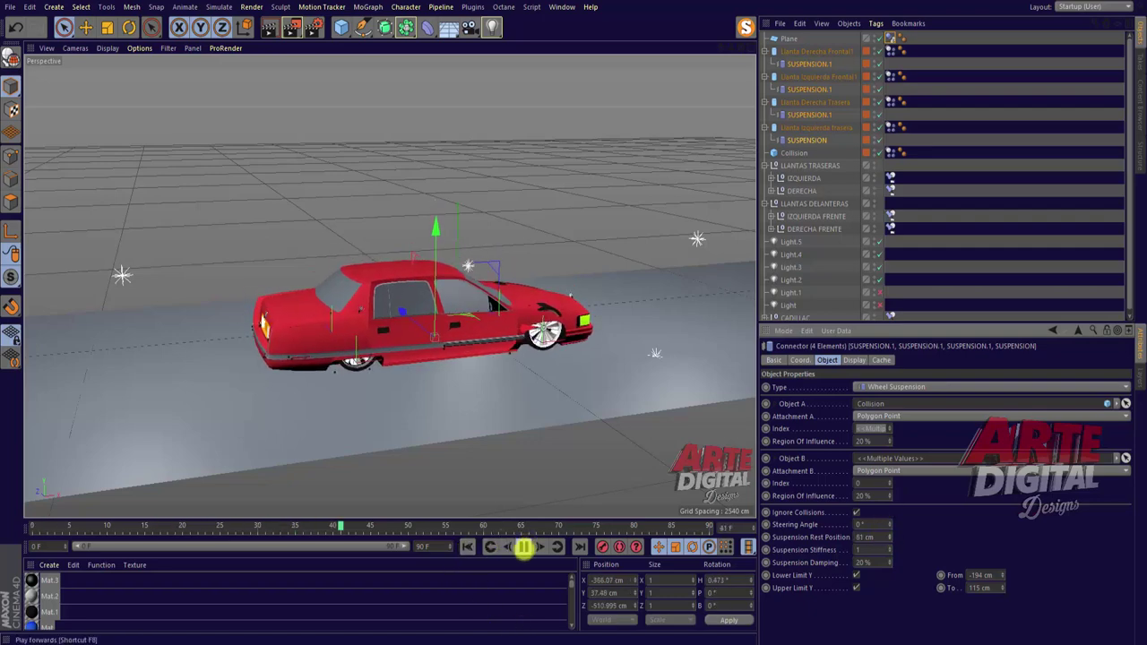
pyautogui.click(523, 547)
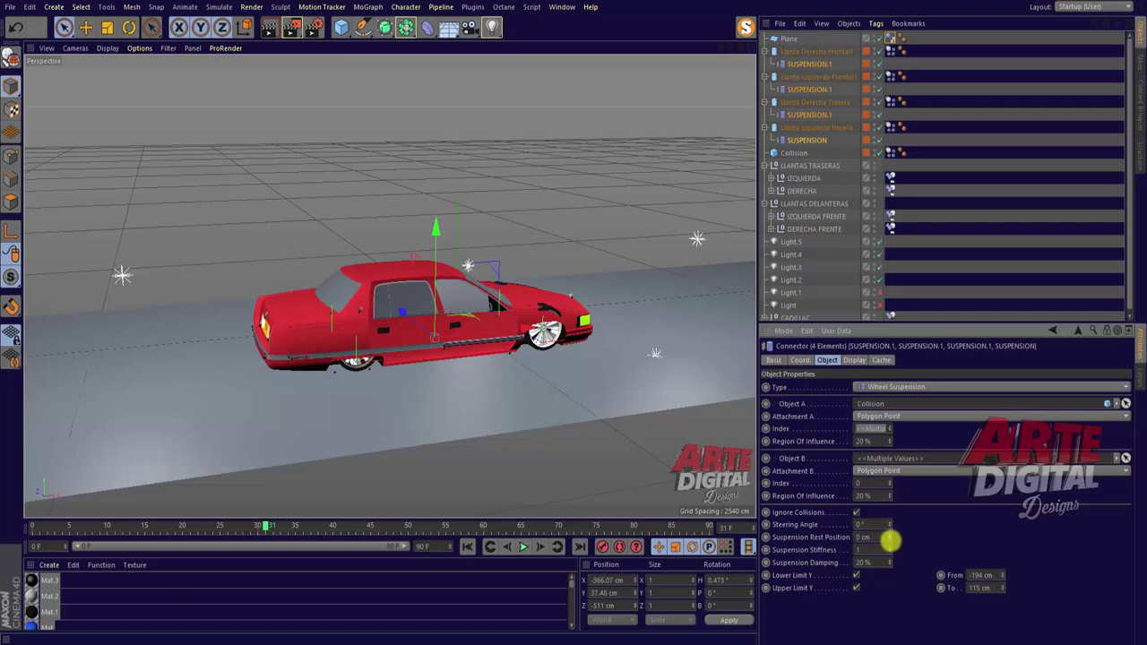
pyautogui.click(521, 546)
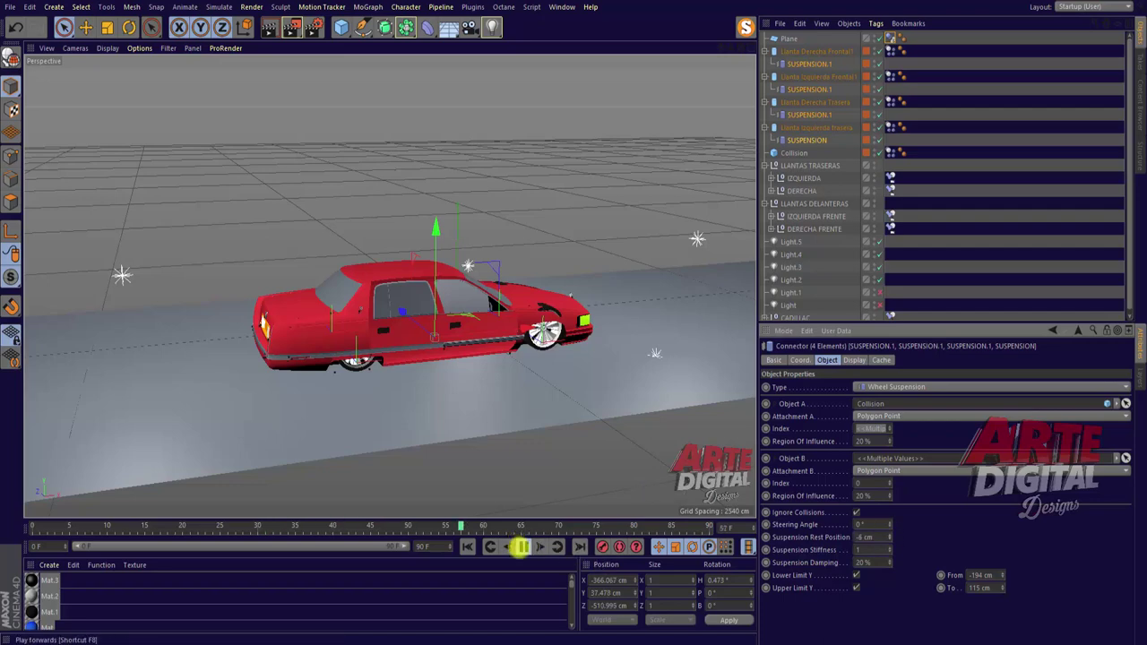
pyautogui.click(521, 546)
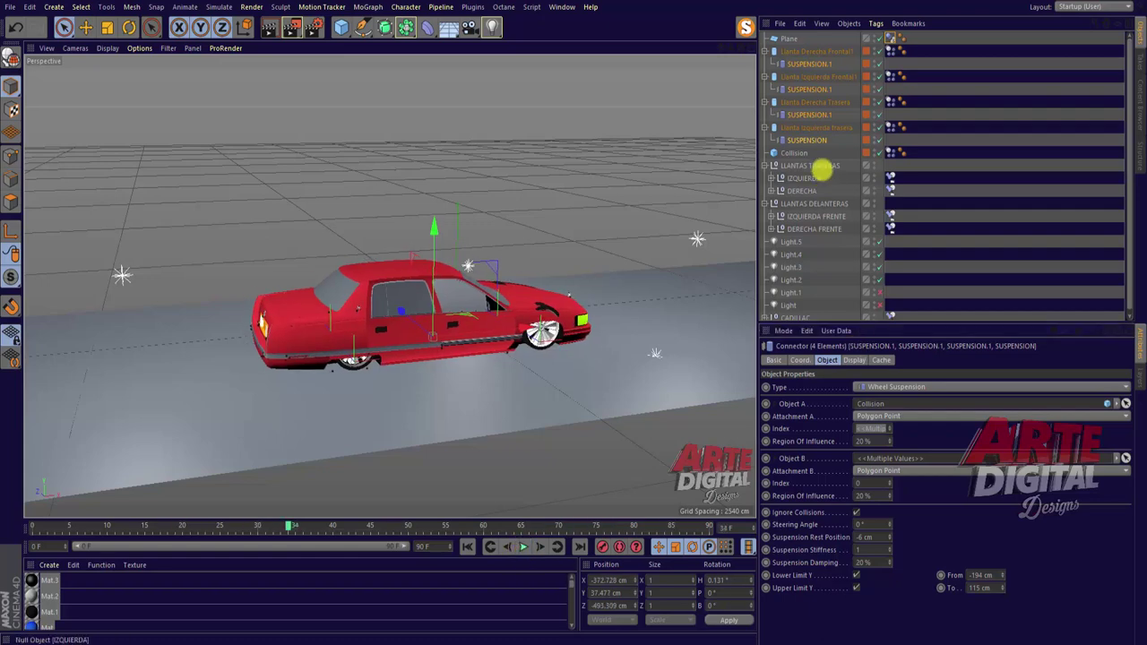
# Give the four wheels' Dynamics Body tags a Custom Mass of 64.
pyautogui.click(891, 51)
pyautogui.keyDown('shift'); pyautogui.click(891, 102); pyautogui.keyUp('shift')
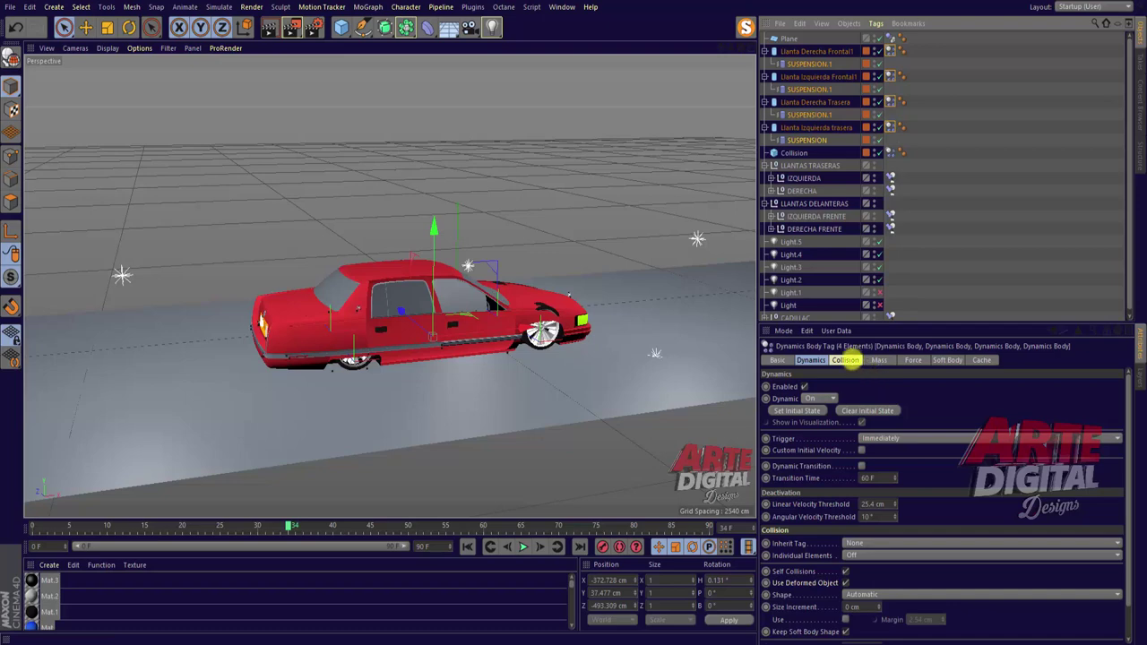
pyautogui.click(847, 359)
pyautogui.click(876, 359)
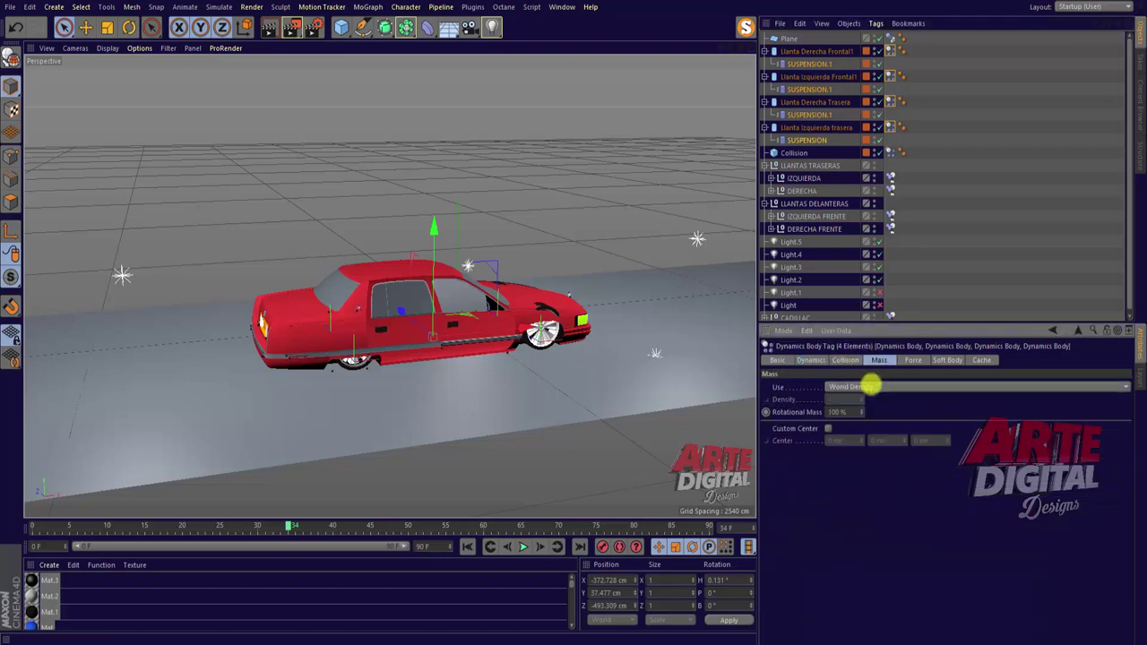
pyautogui.click(871, 386)
pyautogui.click(869, 421)
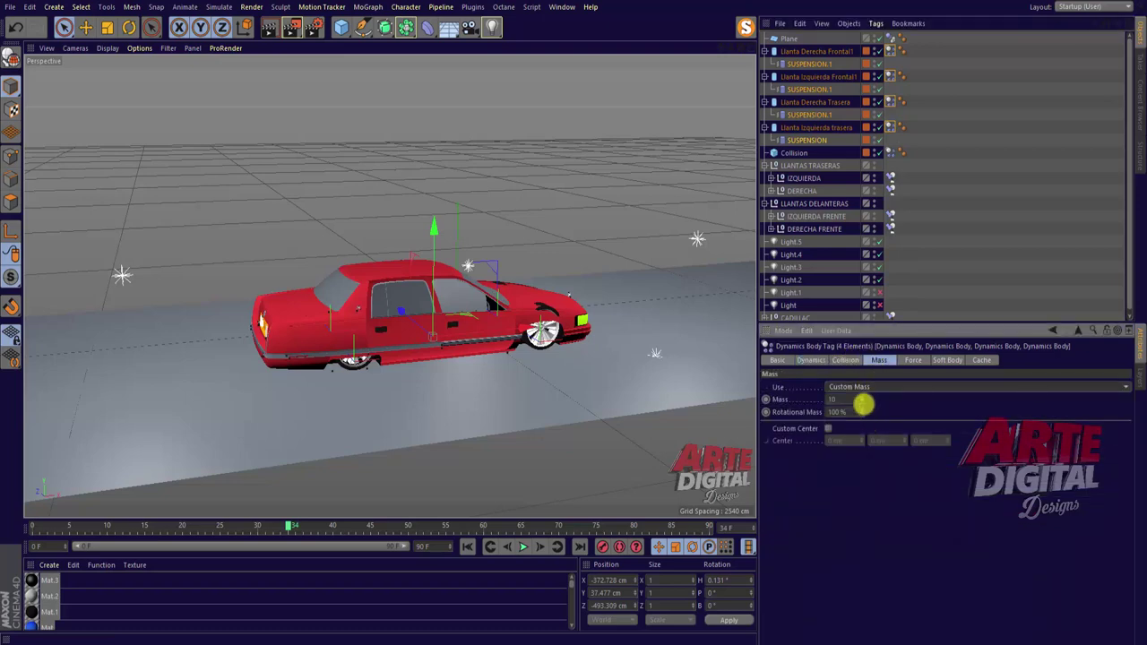
pyautogui.moveTo(859, 395); pyautogui.dragTo(859, 391)
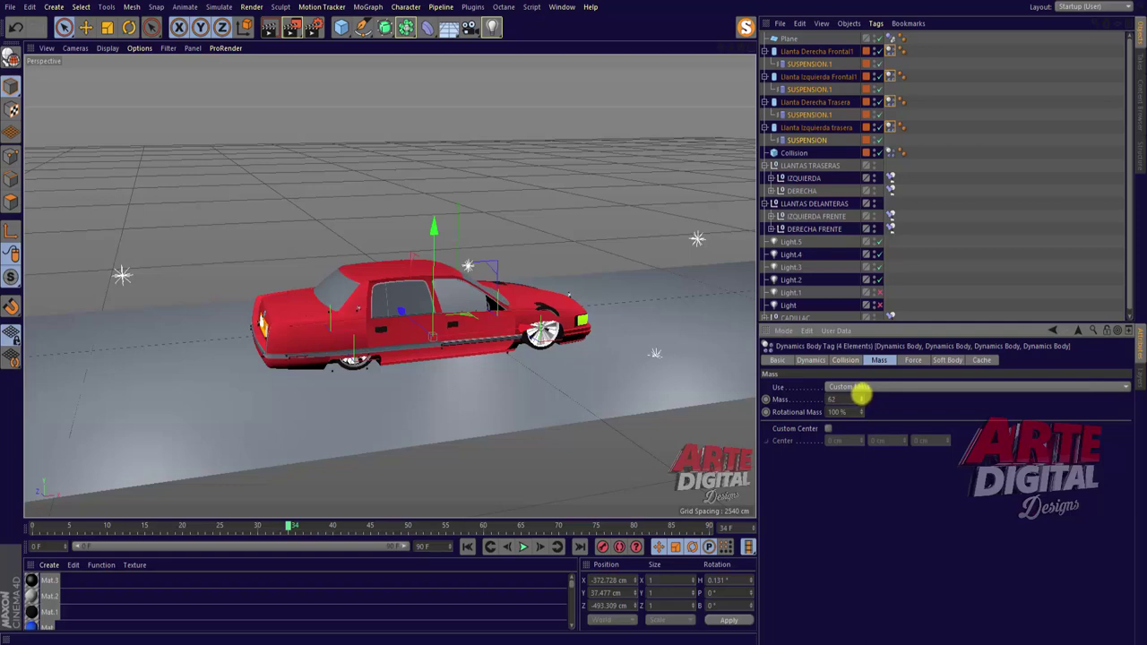
# Replay the simulation from the start to see the heavier wheels, then return to frame 0.
pyautogui.click(467, 546)
pyautogui.click(522, 547)
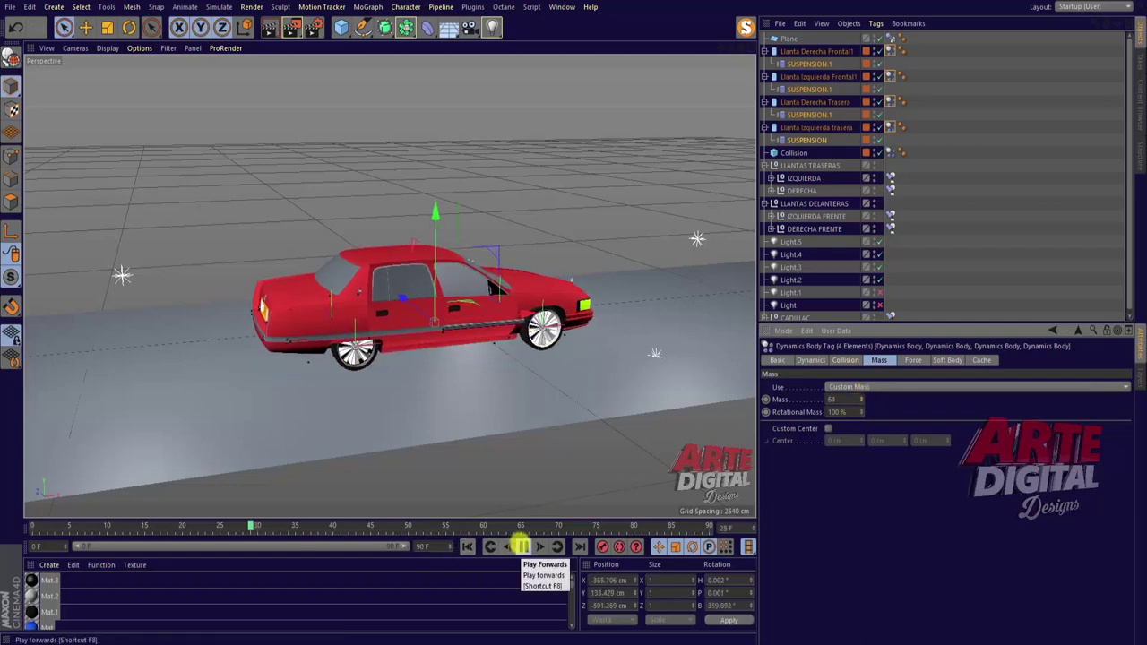
pyautogui.click(521, 546)
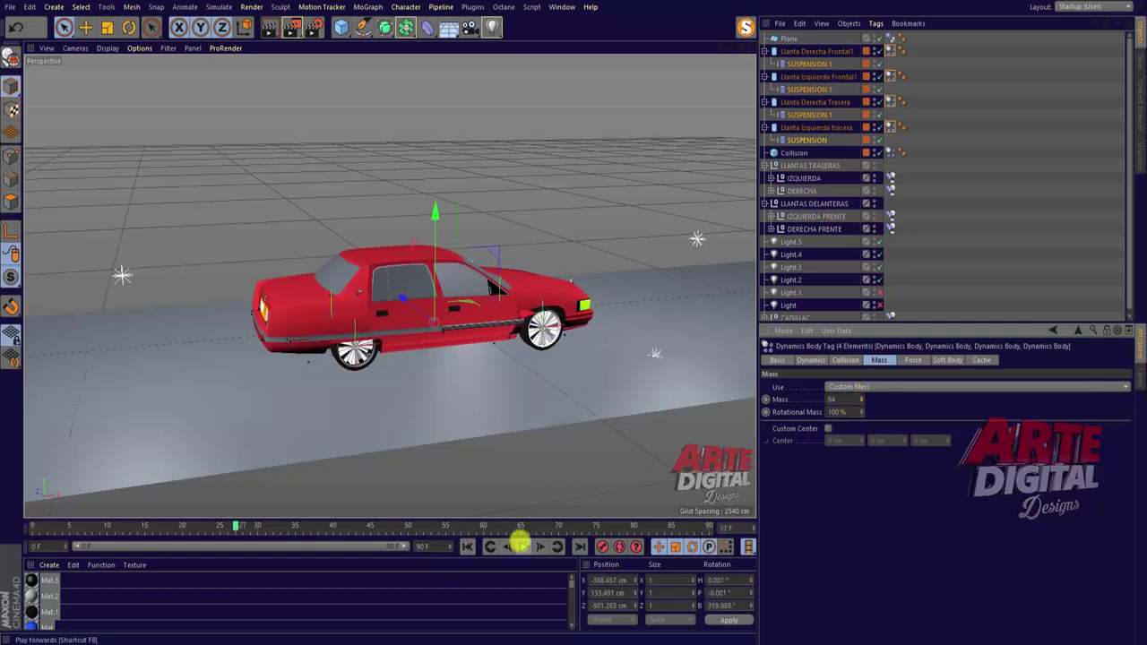
pyautogui.hotkey('shift', 'f')
pyautogui.click(215, 8)
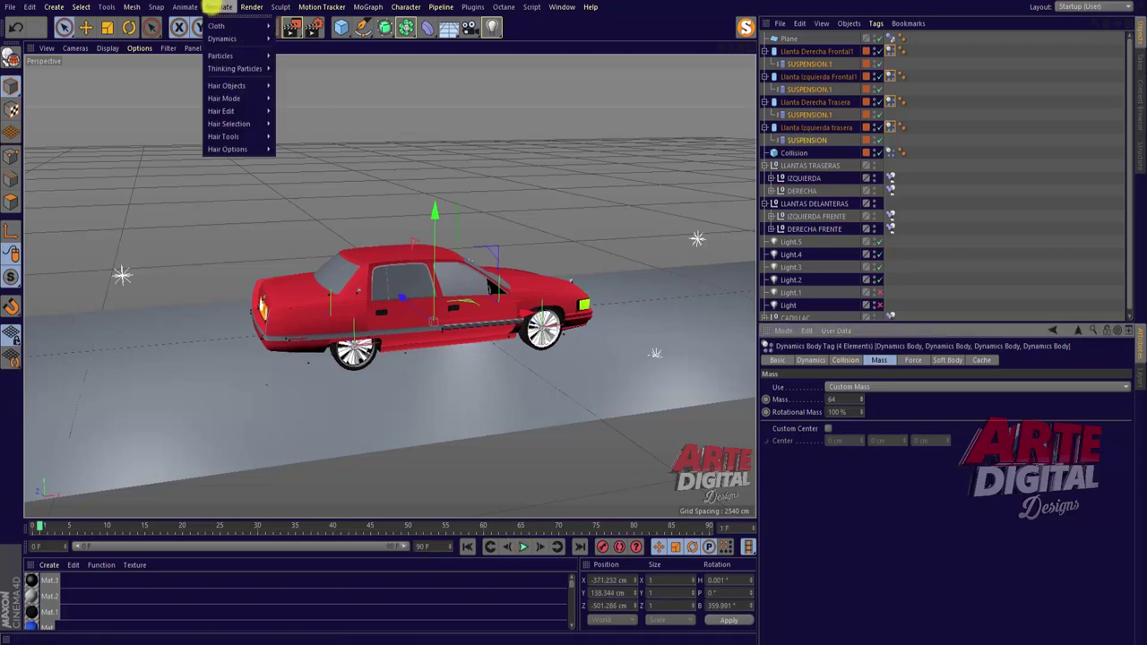
pyautogui.moveTo(222, 39)
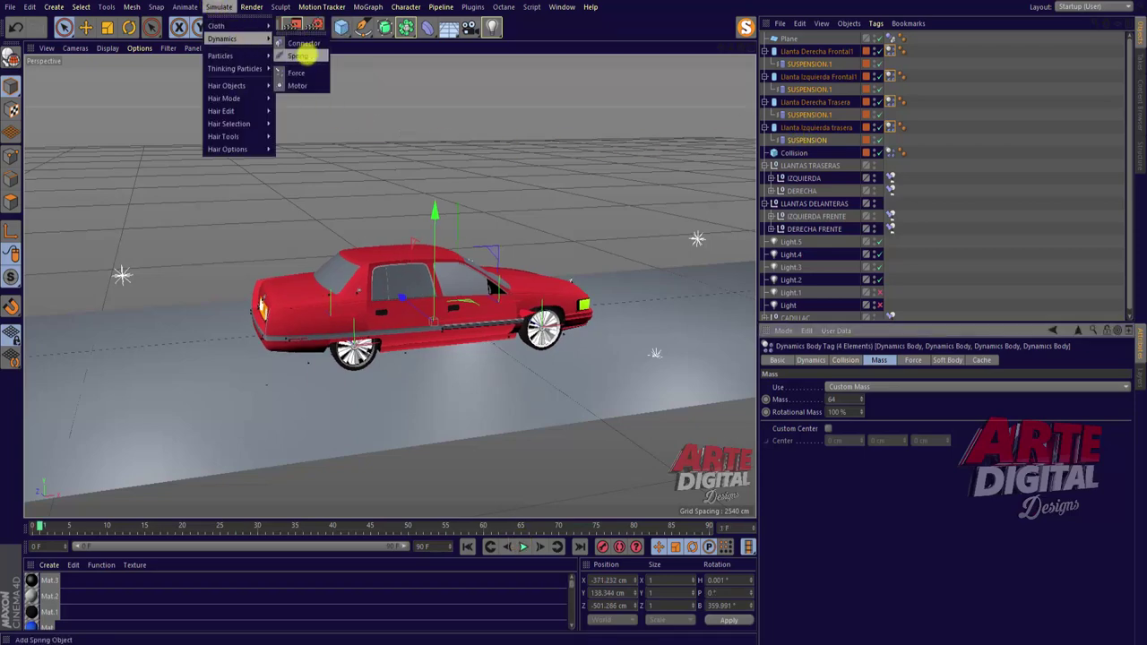
# Add a Motor and move it up, onto the car along Z and sideways along X.
pyautogui.click(302, 84)
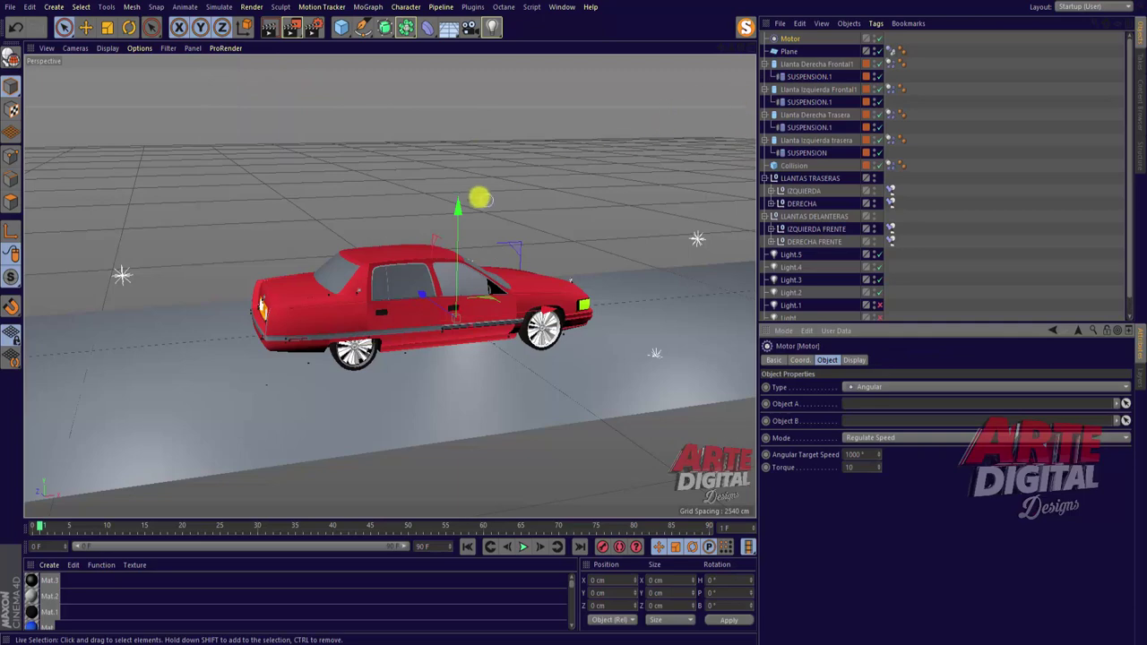
pyautogui.moveTo(460, 204)
pyautogui.mouseDown()
pyautogui.moveTo(461, 102)
pyautogui.moveTo(460, 179)
pyautogui.mouseUp()
pyautogui.scroll(3, 460, 179)
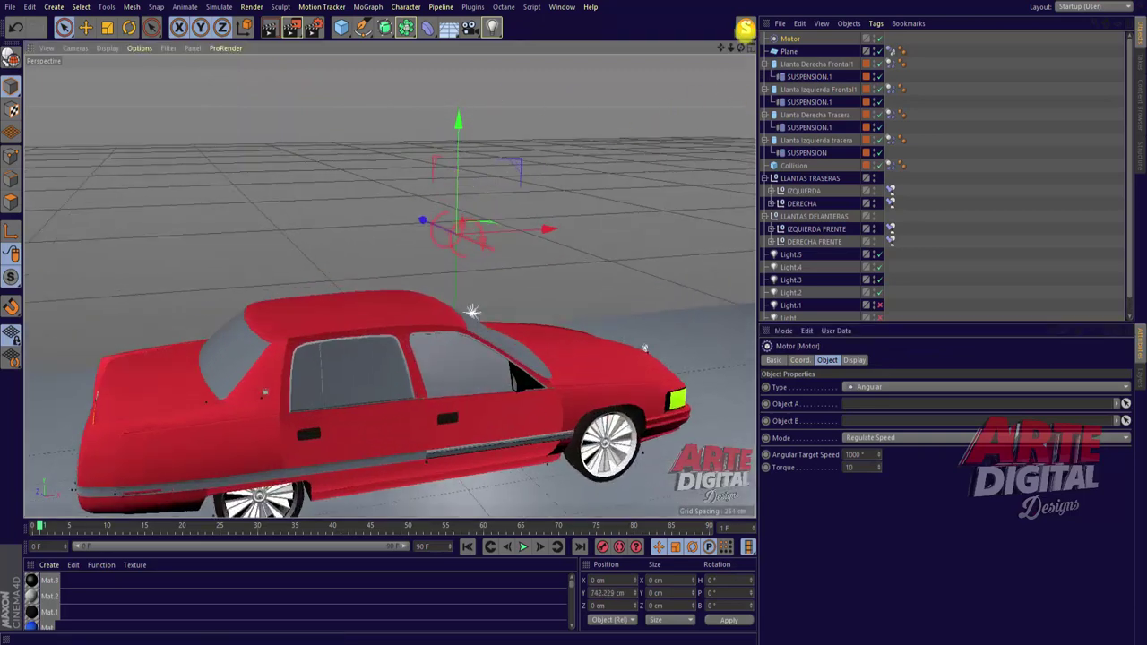
pyautogui.moveTo(741, 47)
pyautogui.mouseDown()
pyautogui.moveTo(573, 315)
pyautogui.moveTo(420, 149)
pyautogui.mouseUp()
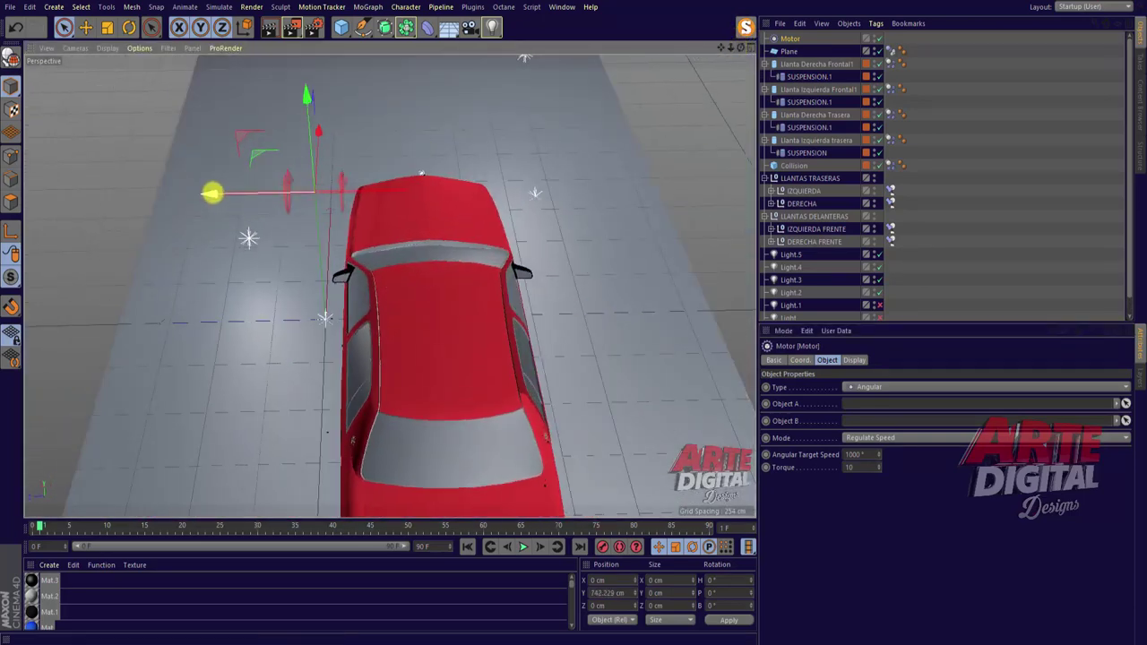
pyautogui.moveTo(212, 193); pyautogui.dragTo(328, 192)
pyautogui.moveTo(741, 48); pyautogui.dragTo(574, 315)
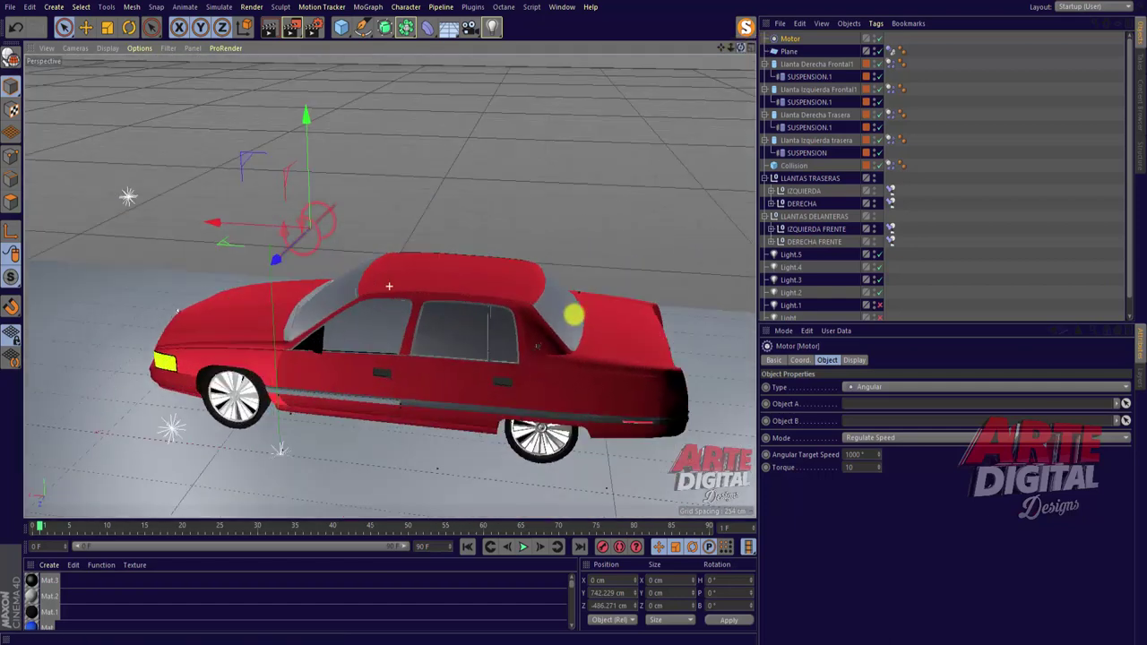
pyautogui.moveTo(208, 222); pyautogui.dragTo(455, 235)
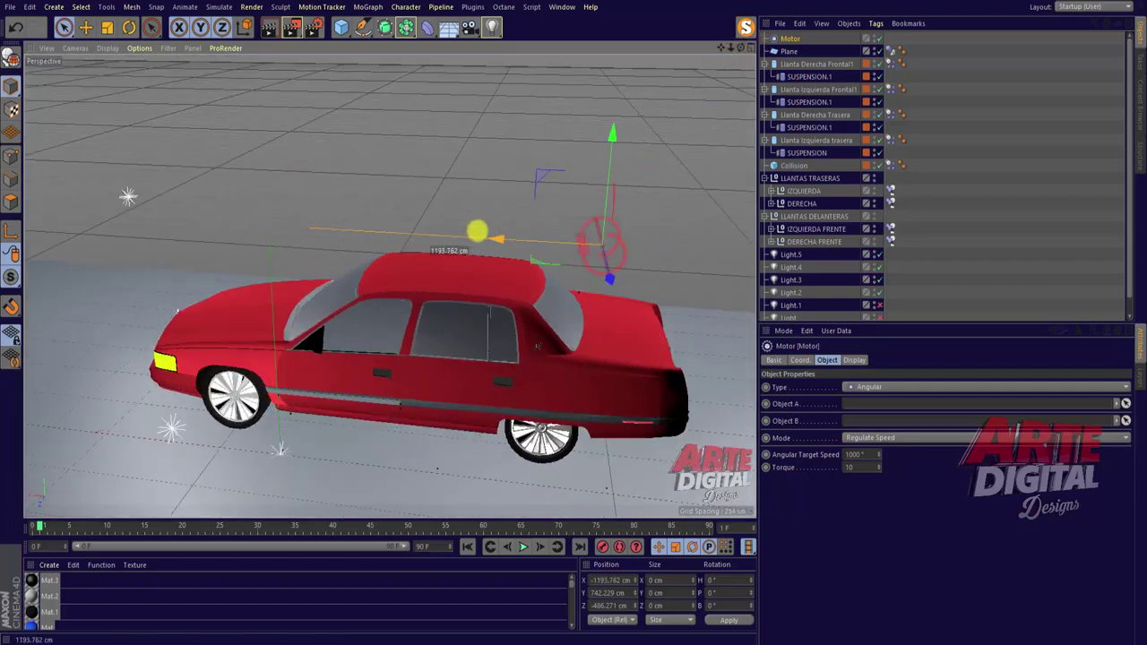
pyautogui.moveTo(735, 47); pyautogui.dragTo(574, 314)
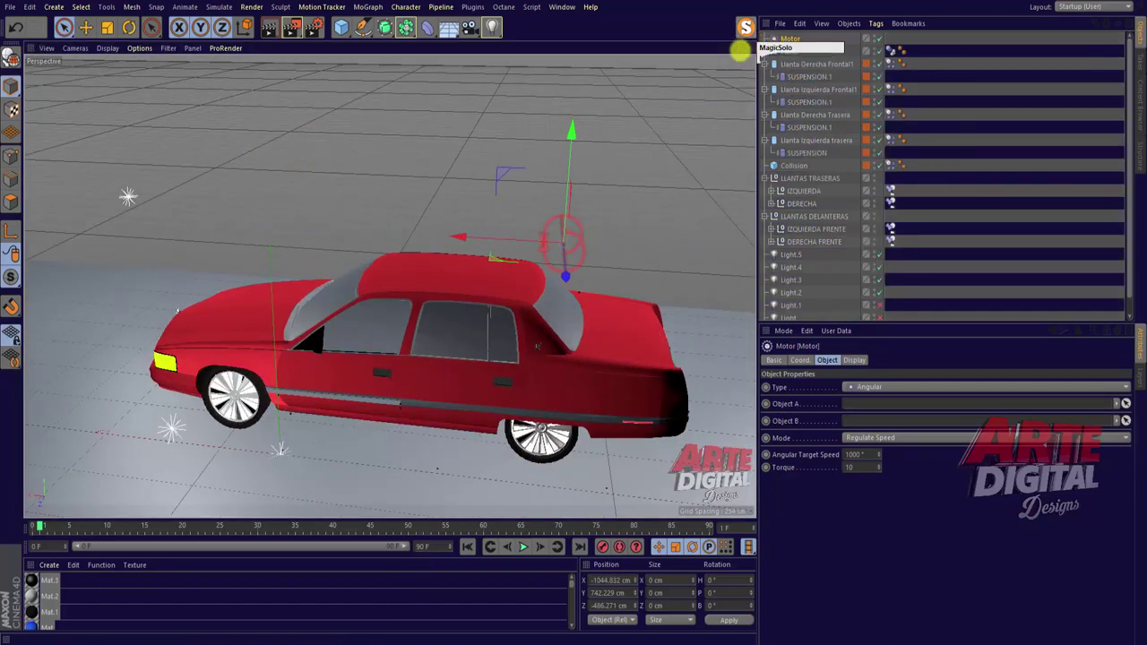
pyautogui.moveTo(735, 48); pyautogui.dragTo(671, 85)
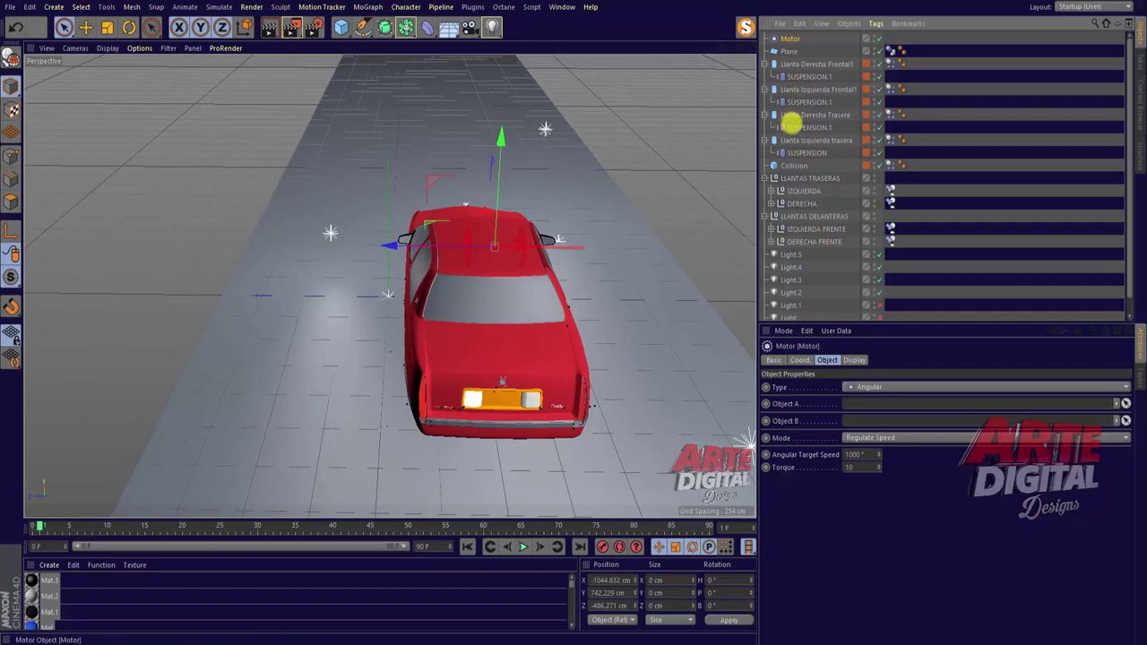
# Parent the Motor under Llanta Izquierda trasera in the Object Manager.
pyautogui.moveTo(793, 115); pyautogui.dragTo(794, 112)
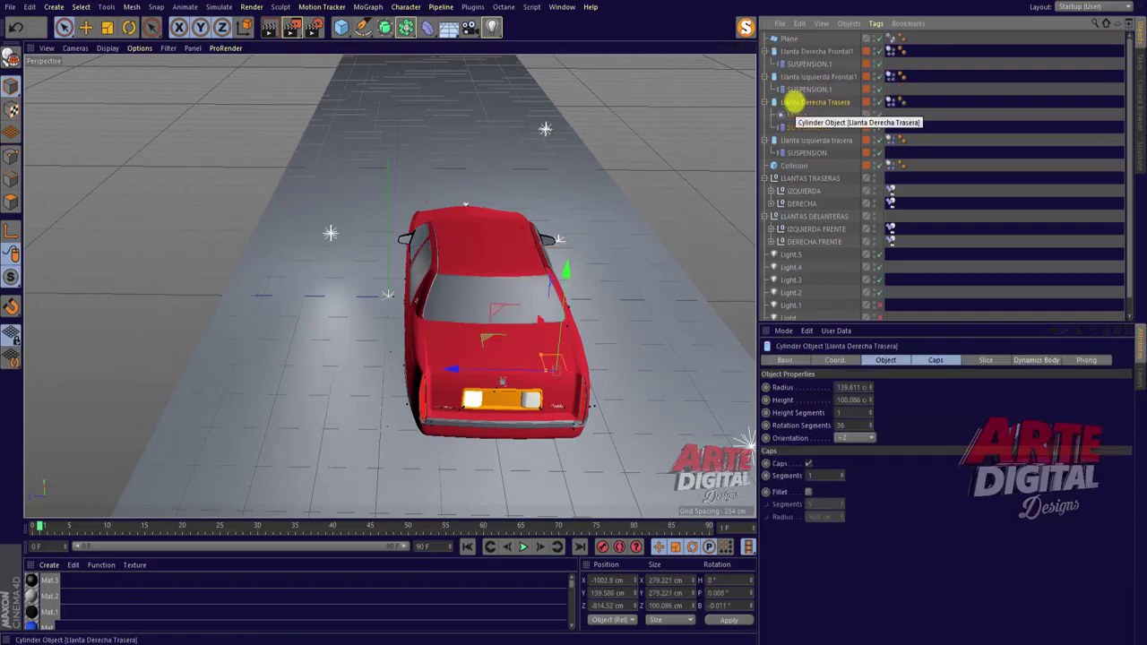
pyautogui.click(796, 114)
pyautogui.moveTo(801, 140); pyautogui.dragTo(800, 138)
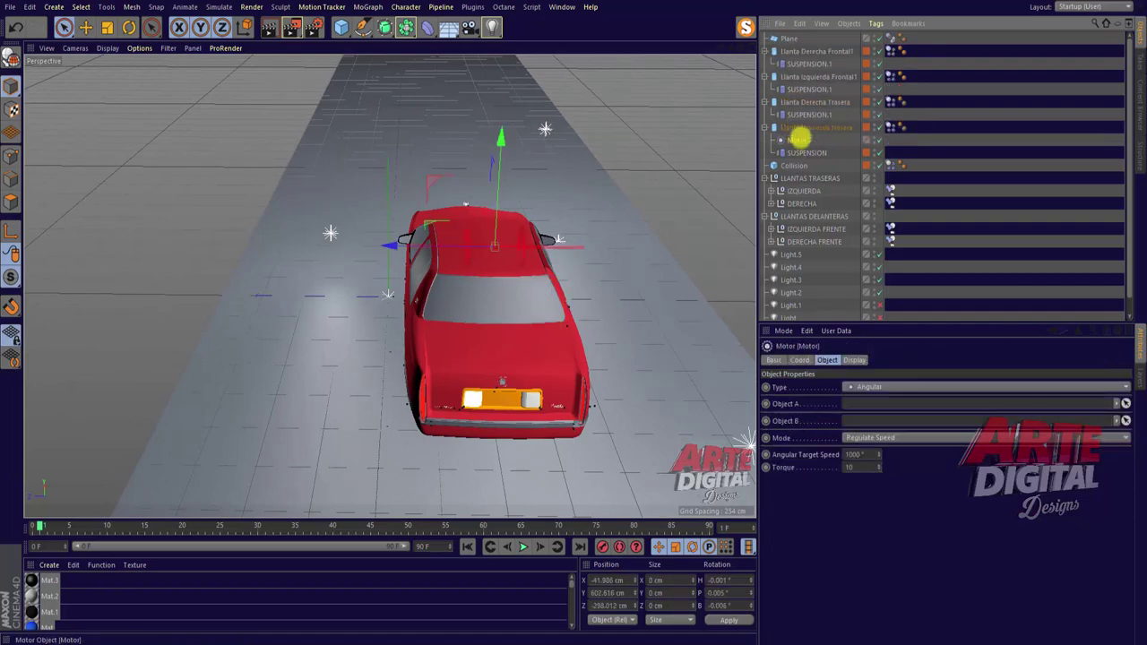
pyautogui.click(800, 117)
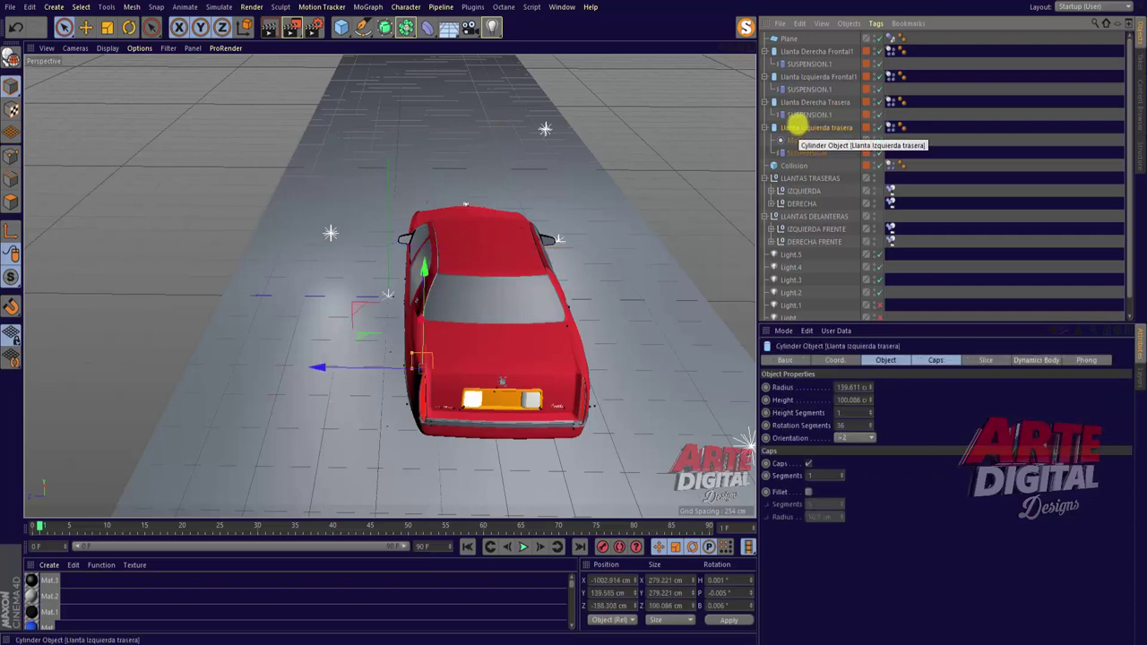
pyautogui.click(794, 140)
# In the four-view layout, align the Motor with the rear-left wheel along X and Z.
pyautogui.click(748, 46)
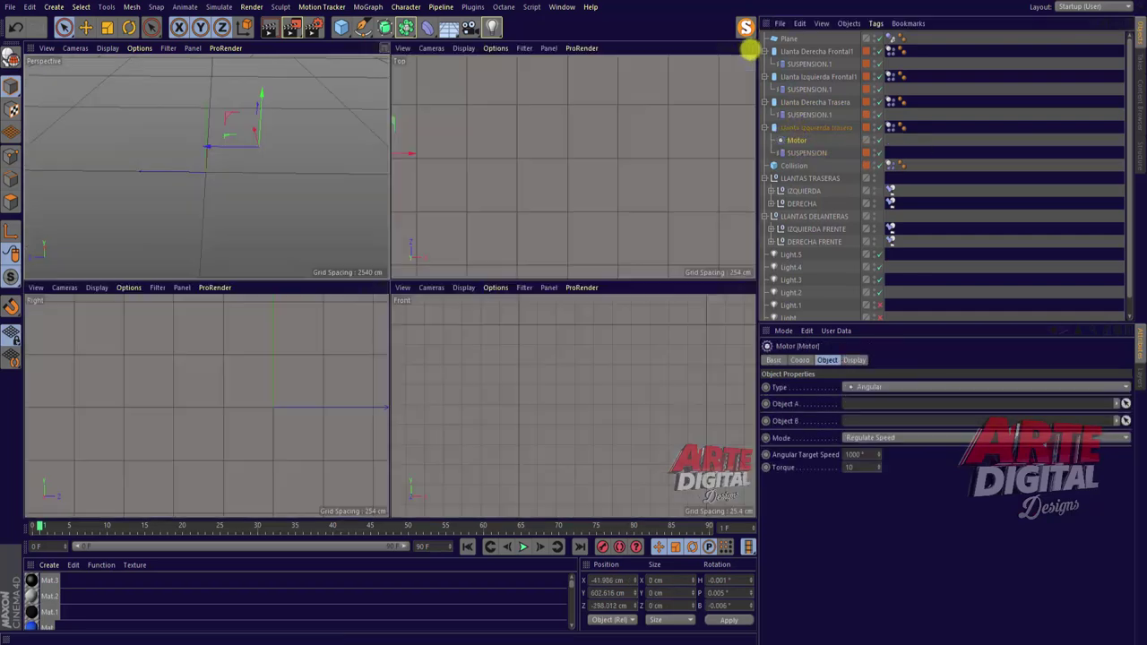
pyautogui.scroll(2, 573, 277)
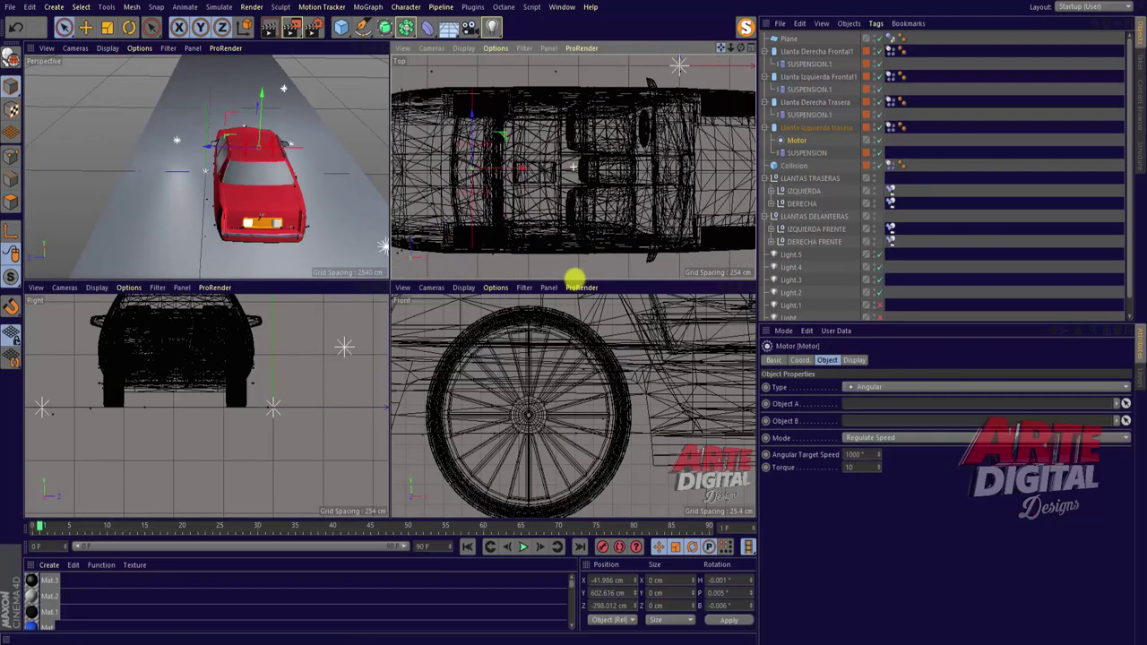
pyautogui.scroll(2, 574, 277)
pyautogui.scroll(2, 574, 277)
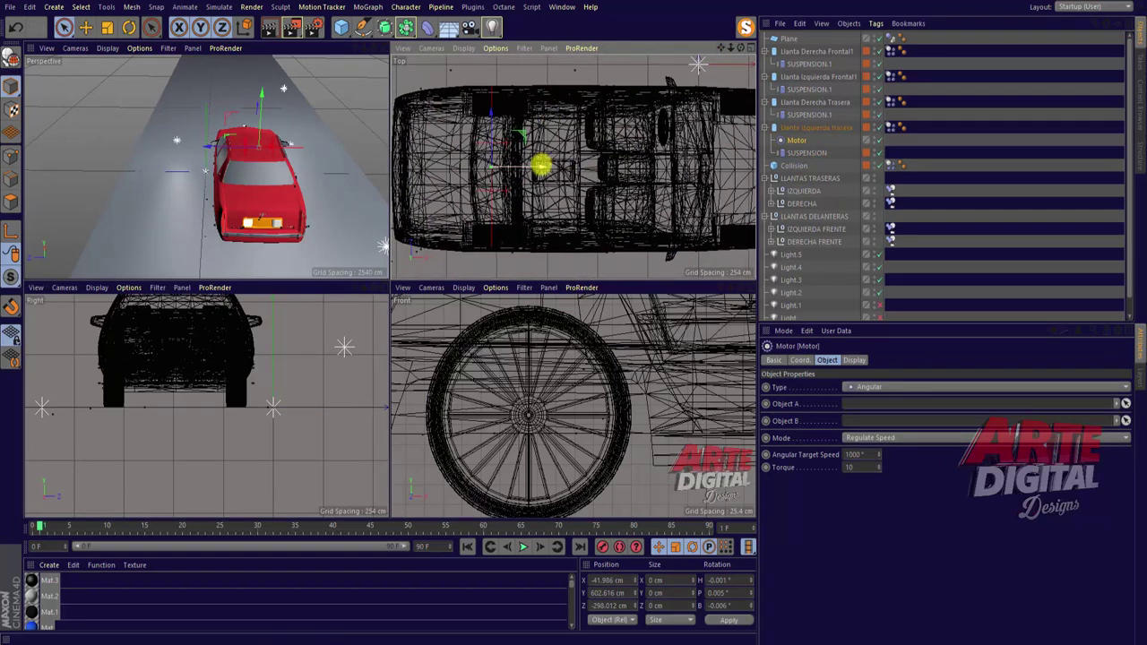
pyautogui.moveTo(540, 164); pyautogui.dragTo(535, 164)
pyautogui.click(802, 115)
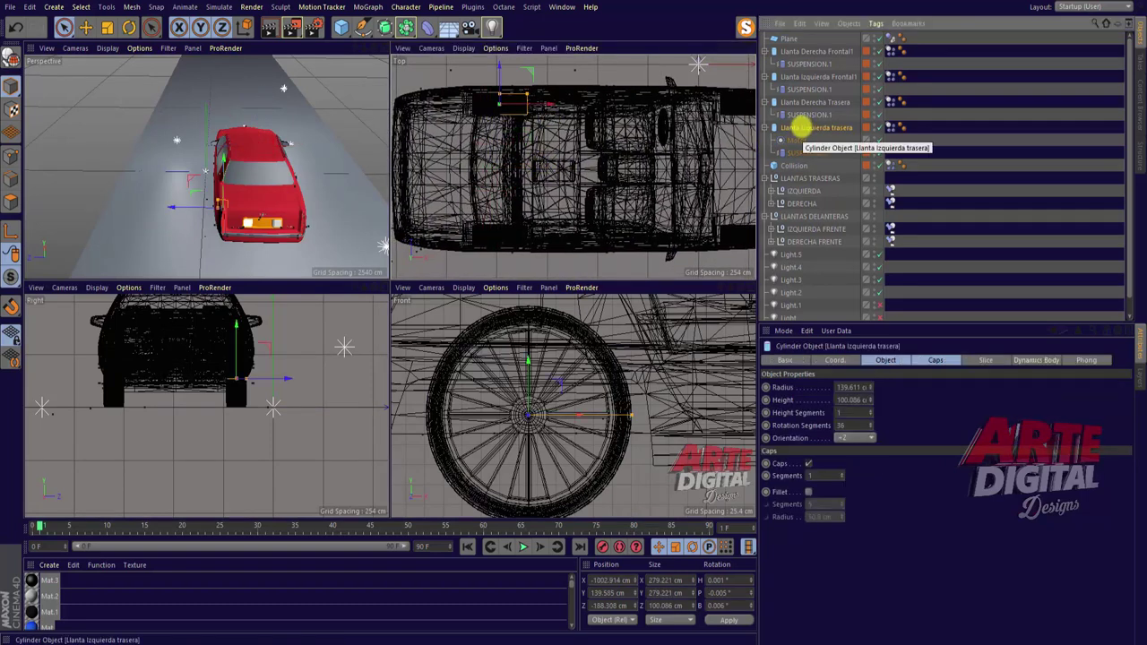
pyautogui.click(796, 141)
pyautogui.scroll(2, 494, 110)
pyautogui.scroll(2, 504, 130)
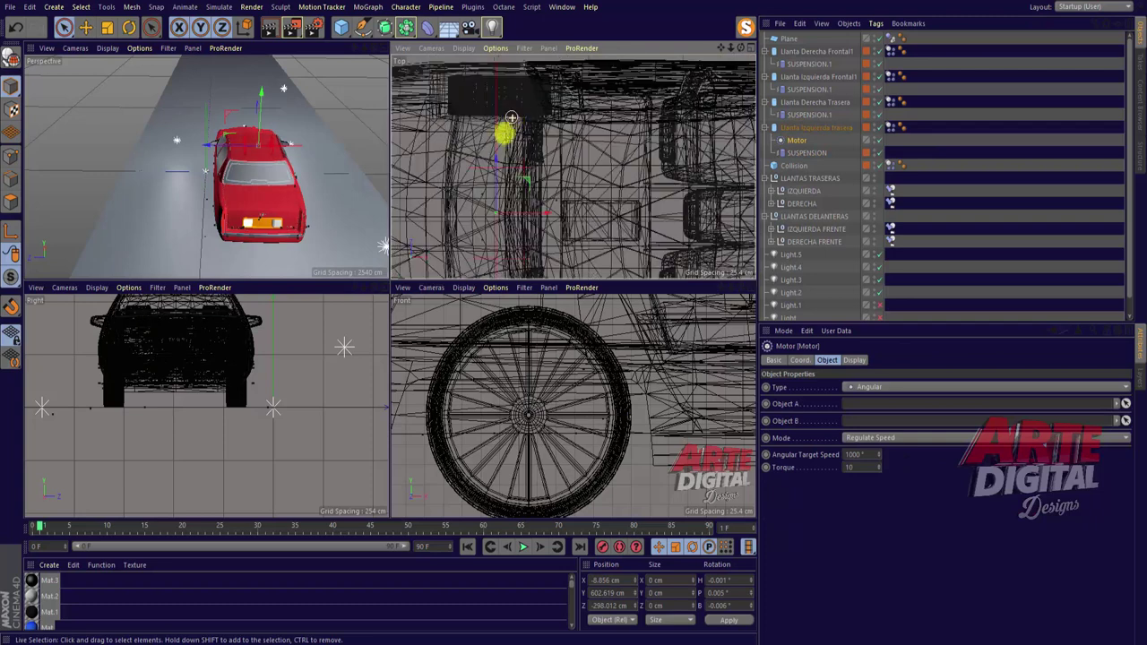
pyautogui.moveTo(494, 153); pyautogui.dragTo(507, 65)
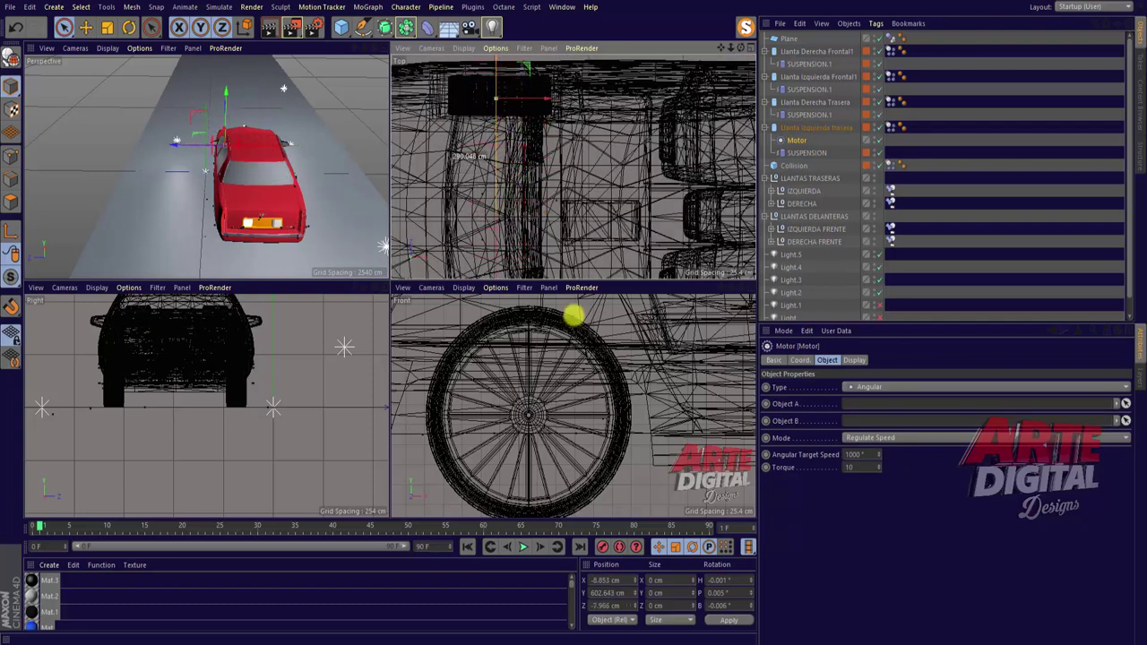
pyautogui.moveTo(546, 98); pyautogui.dragTo(553, 96)
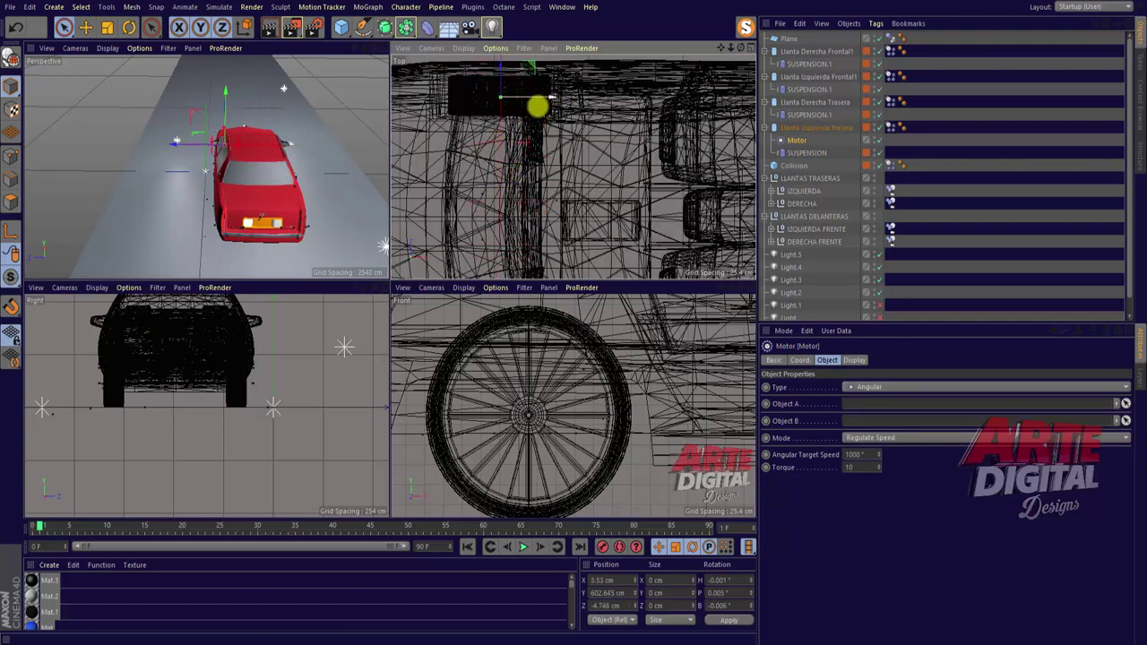
# Lower the Motor to wheel height and centre it on the hub (about X 0.396, Y 0.408, Z -4.699).
pyautogui.moveTo(731, 287); pyautogui.dragTo(574, 317)
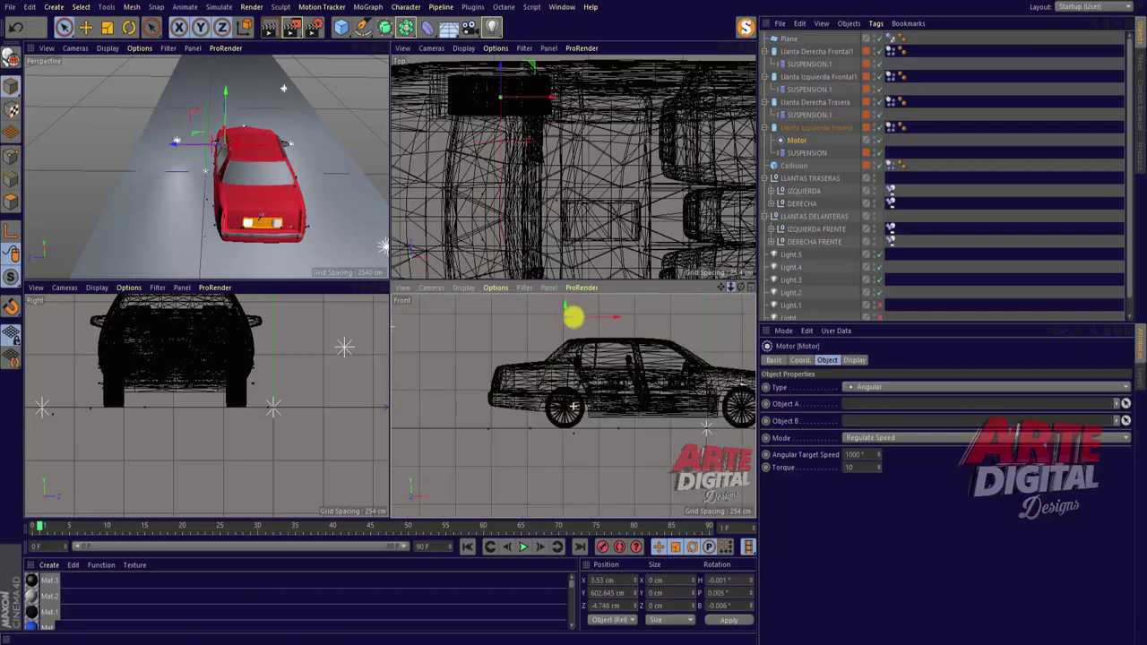
pyautogui.scroll(3, 524, 320)
pyautogui.moveTo(615, 302); pyautogui.dragTo(614, 469)
pyautogui.scroll(4, 622, 470)
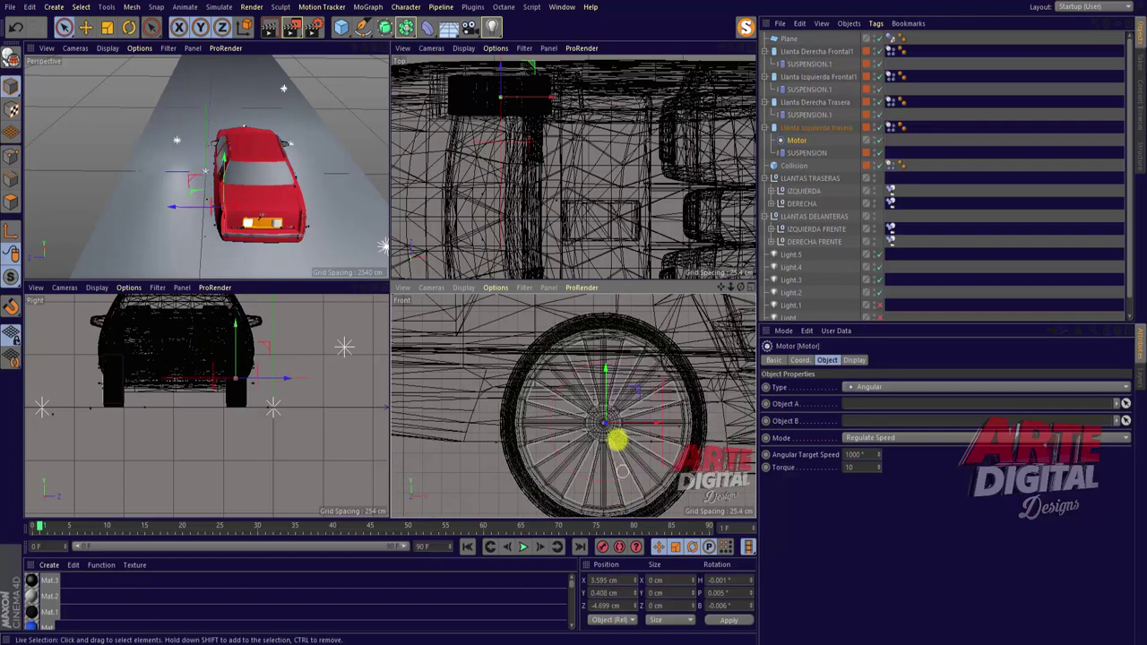
pyautogui.moveTo(655, 418); pyautogui.dragTo(657, 418)
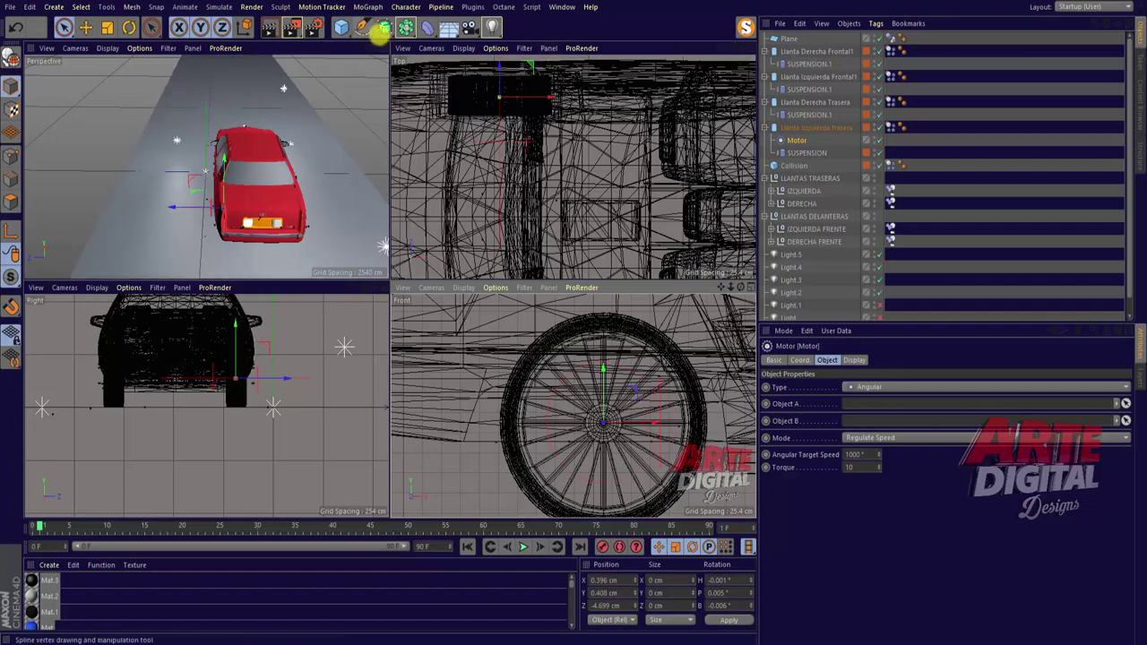
# Hide the CADILLAC body so only the wheels show in the maximised Perspective view.
pyautogui.middleClick(381, 48)
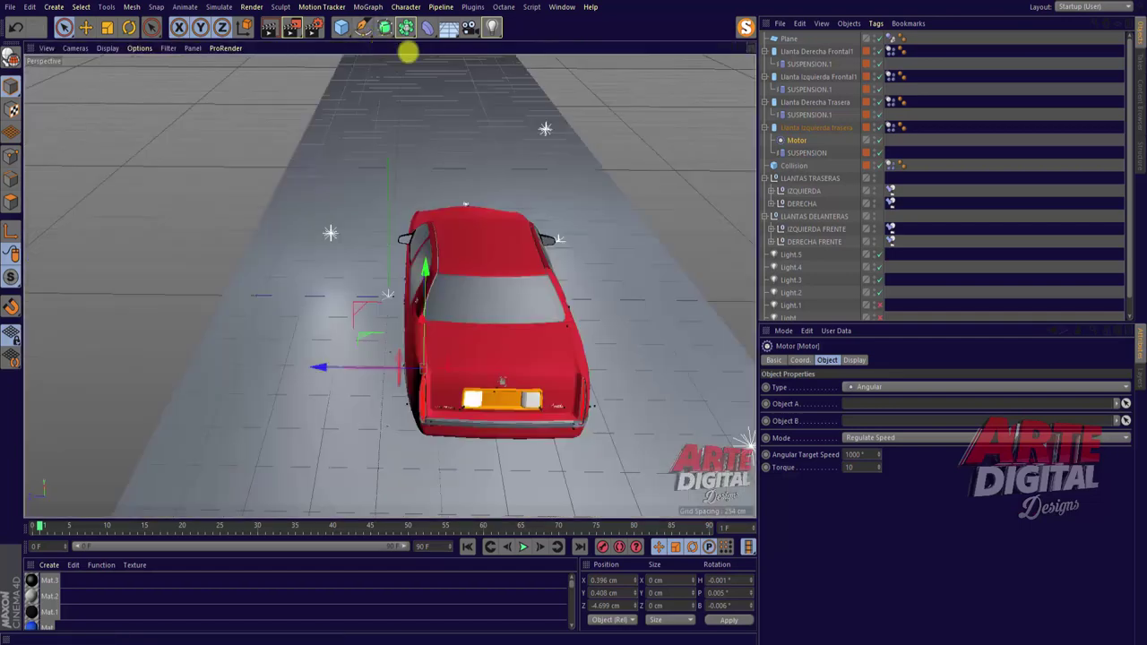
pyautogui.moveTo(740, 45)
pyautogui.mouseDown()
pyautogui.moveTo(575, 316)
pyautogui.moveTo(740, 44)
pyautogui.moveTo(421, 397)
pyautogui.moveTo(558, 300)
pyautogui.mouseUp()
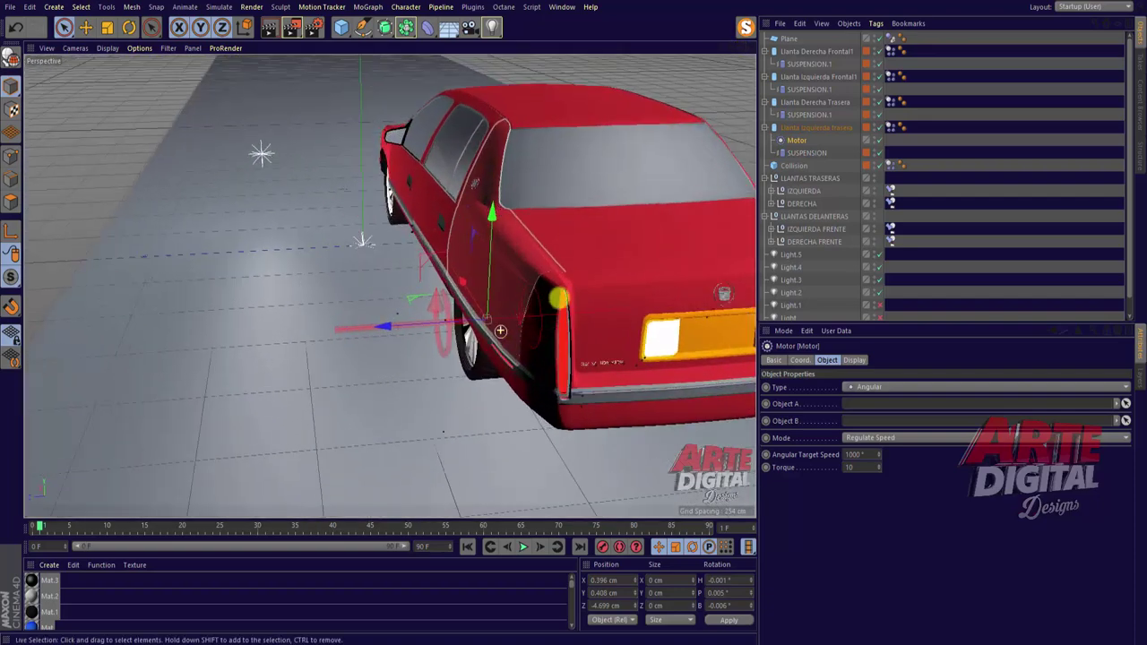
pyautogui.scroll(-1, 832, 255)
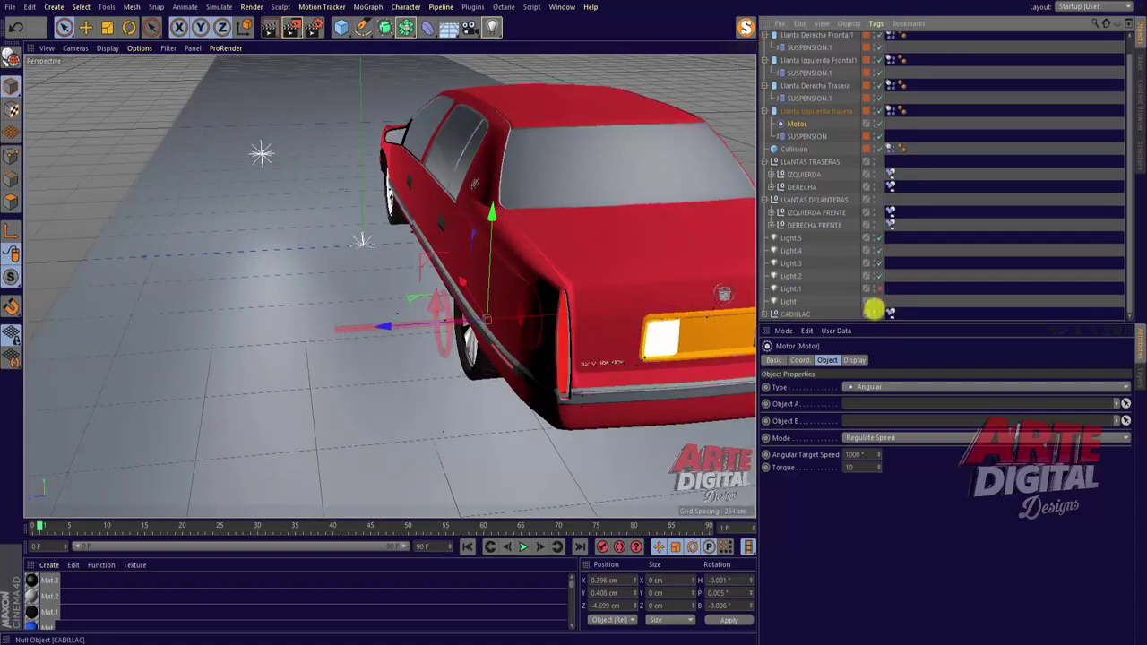
pyautogui.click(872, 310)
pyautogui.moveTo(573, 299)
pyautogui.mouseDown()
pyautogui.moveTo(708, 33)
pyautogui.moveTo(573, 314)
pyautogui.mouseUp()
# Test-play the simulation to watch the wheel spin, then rewind to frame 0.
pyautogui.click(524, 546)
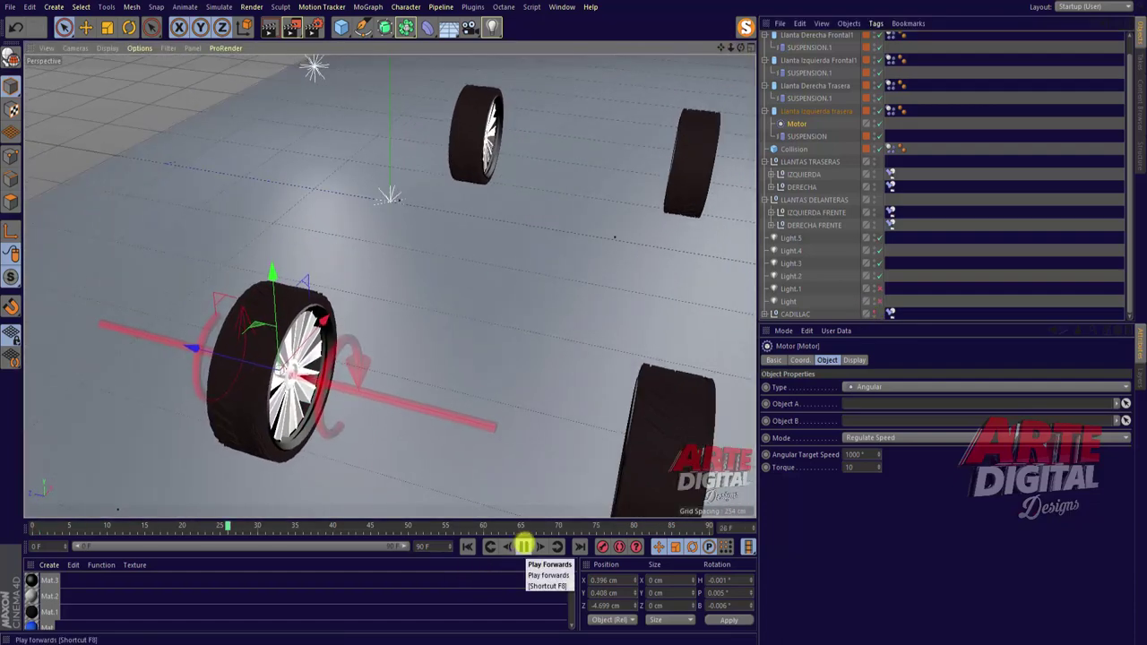
pyautogui.click(524, 545)
pyautogui.click(467, 545)
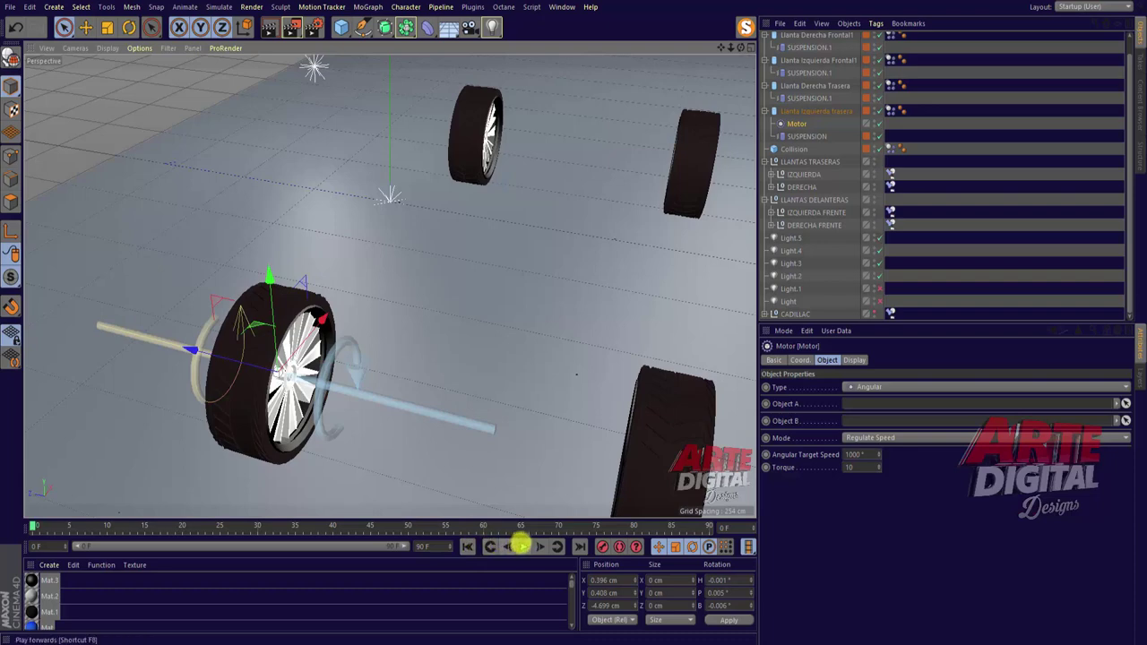
pyautogui.click(797, 124)
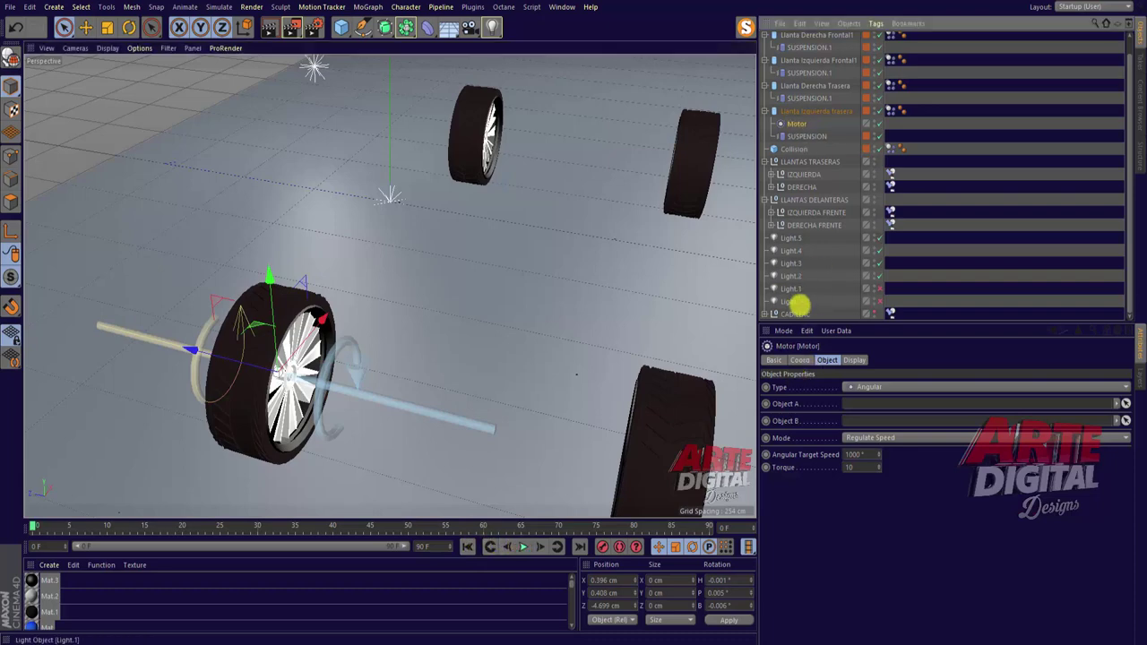
# Link the Motor with CADILLAC as Object A and Llanta Izquierda trasera as Object B.
pyautogui.moveTo(833, 360); pyautogui.dragTo(862, 405)
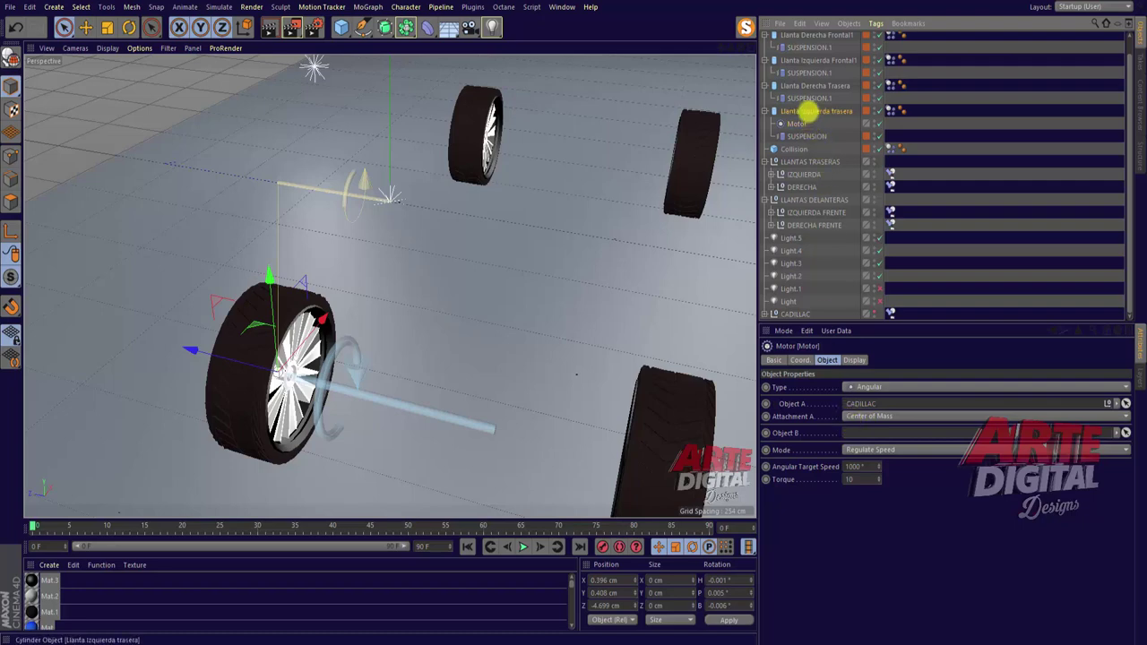
pyautogui.moveTo(860, 421); pyautogui.dragTo(862, 433)
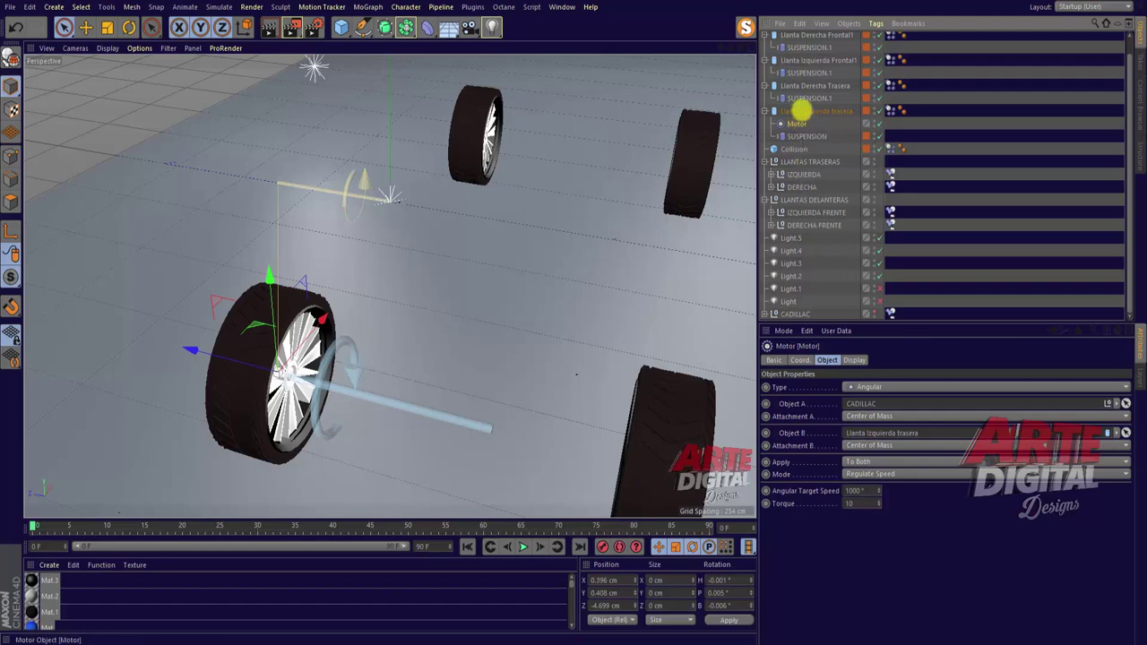
# Copy the Motor under Llanta Derecha Trasera and slide it onto the right rear wheel centre.
pyautogui.keyDown('ctrl'); pyautogui.moveTo(797, 123); pyautogui.dragTo(801, 92); pyautogui.keyUp('ctrl')
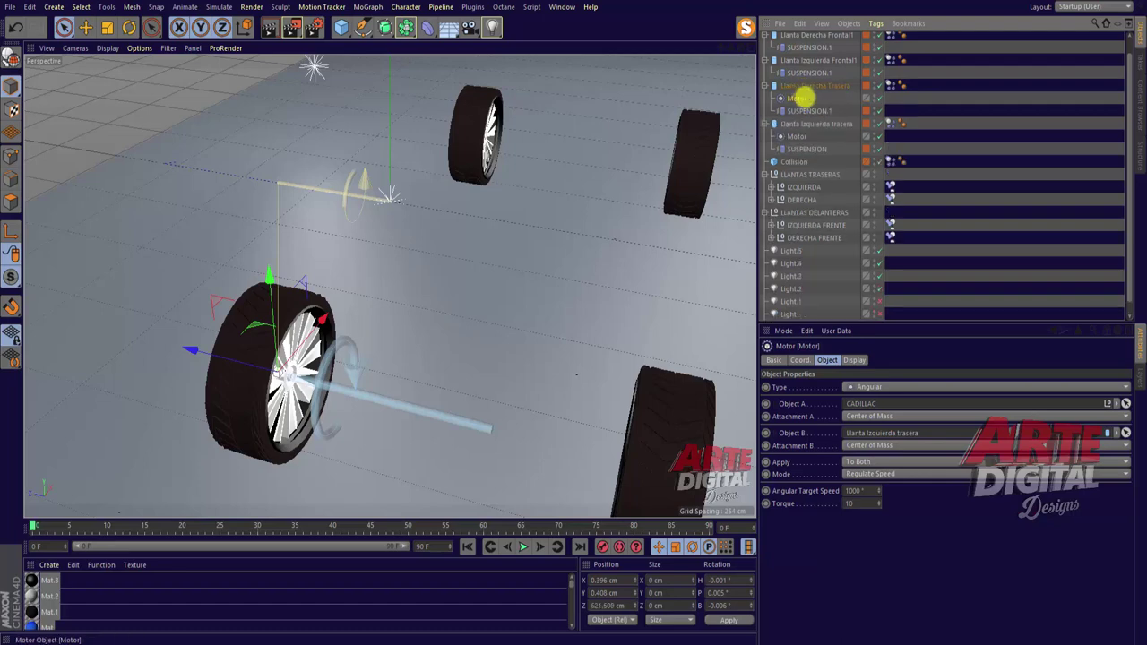
pyautogui.moveTo(731, 43); pyautogui.dragTo(573, 315)
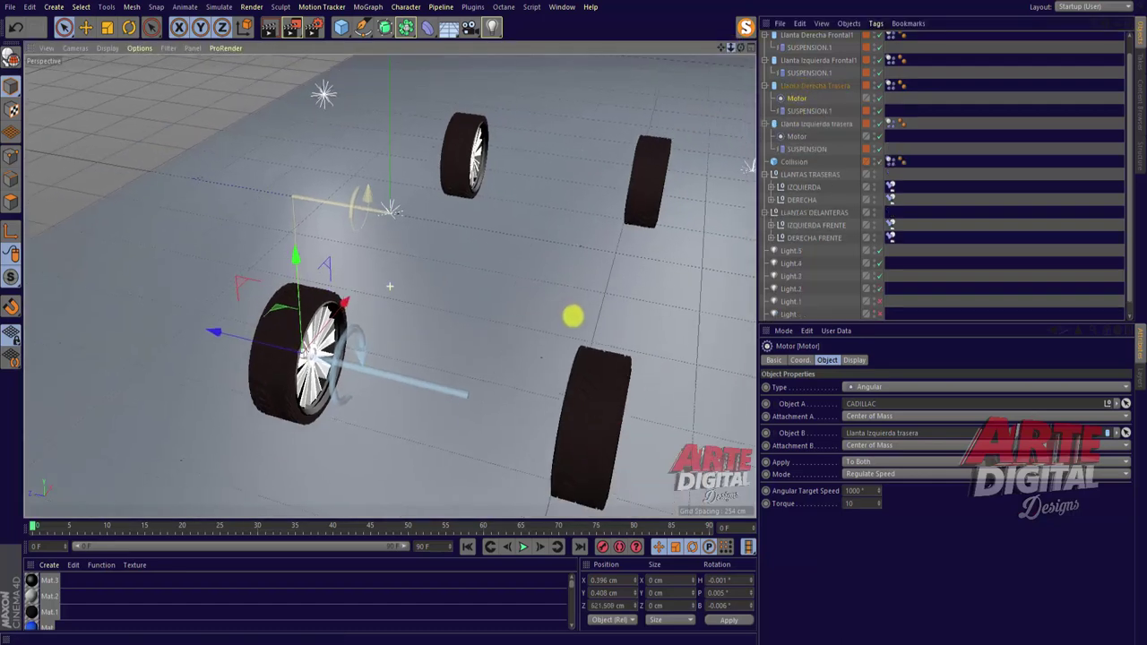
pyautogui.moveTo(223, 323); pyautogui.dragTo(477, 414)
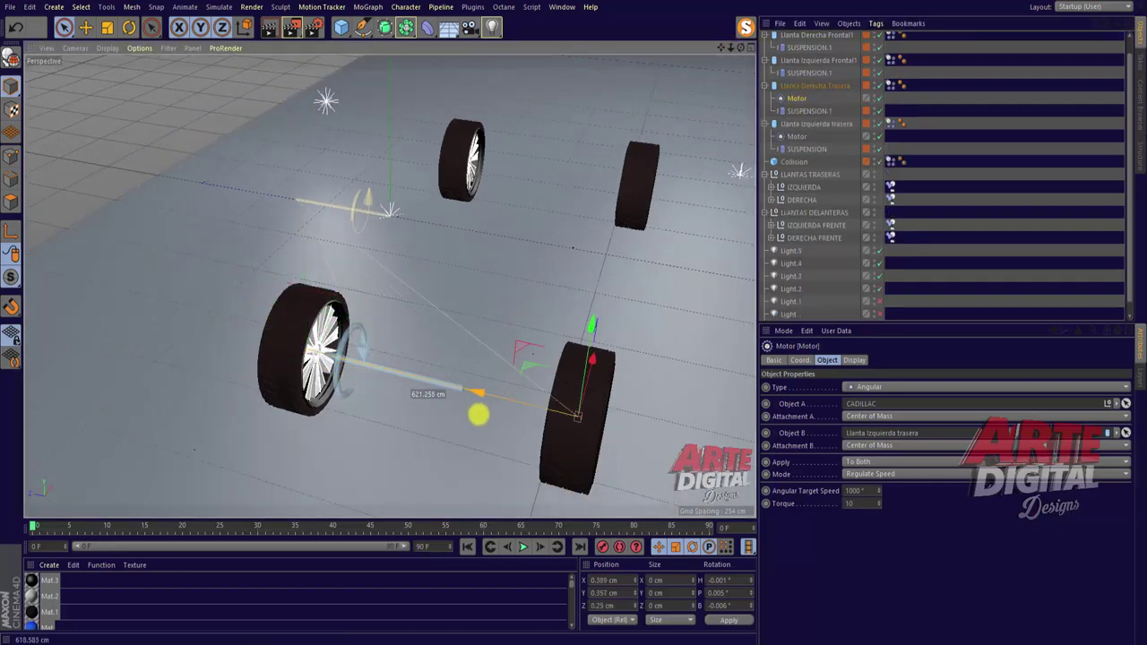
pyautogui.click(751, 47)
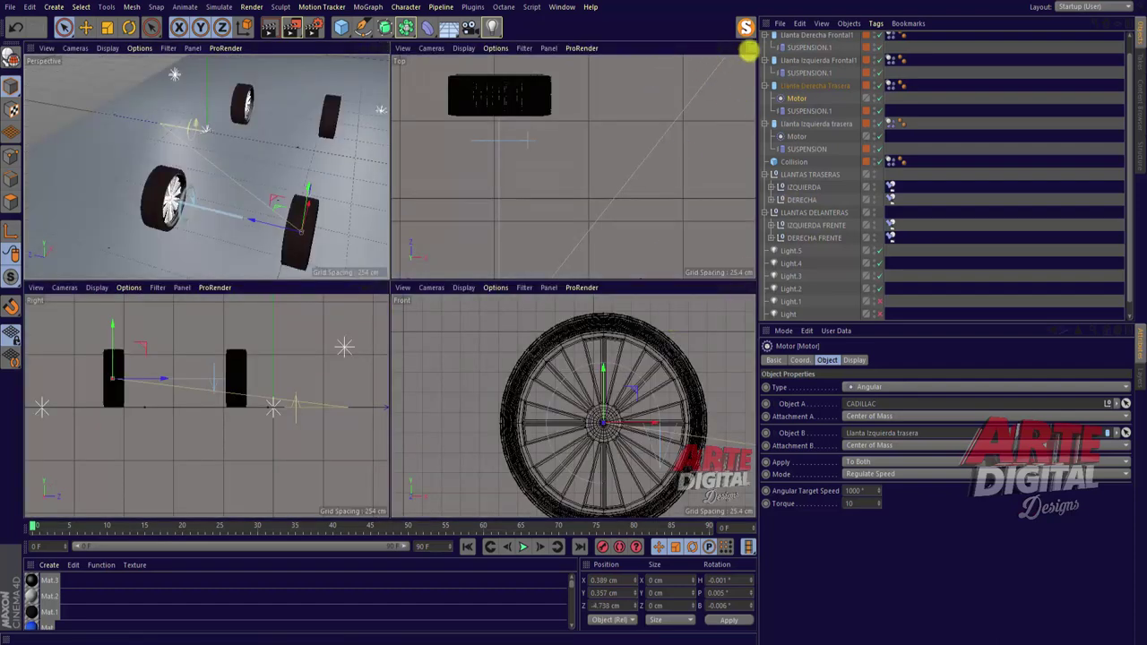
pyautogui.click(748, 49)
pyautogui.scroll(-5, 574, 314)
pyautogui.scroll(2, 573, 312)
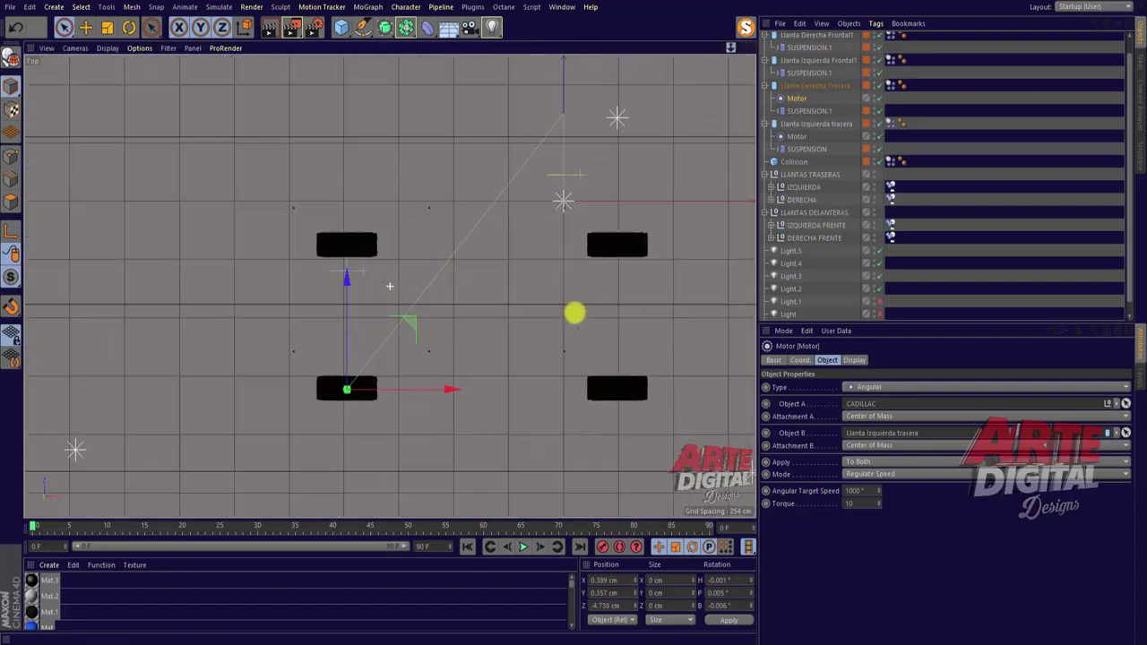
pyautogui.scroll(3, 271, 436)
pyautogui.scroll(1, 352, 419)
pyautogui.moveTo(378, 367); pyautogui.dragTo(376, 355)
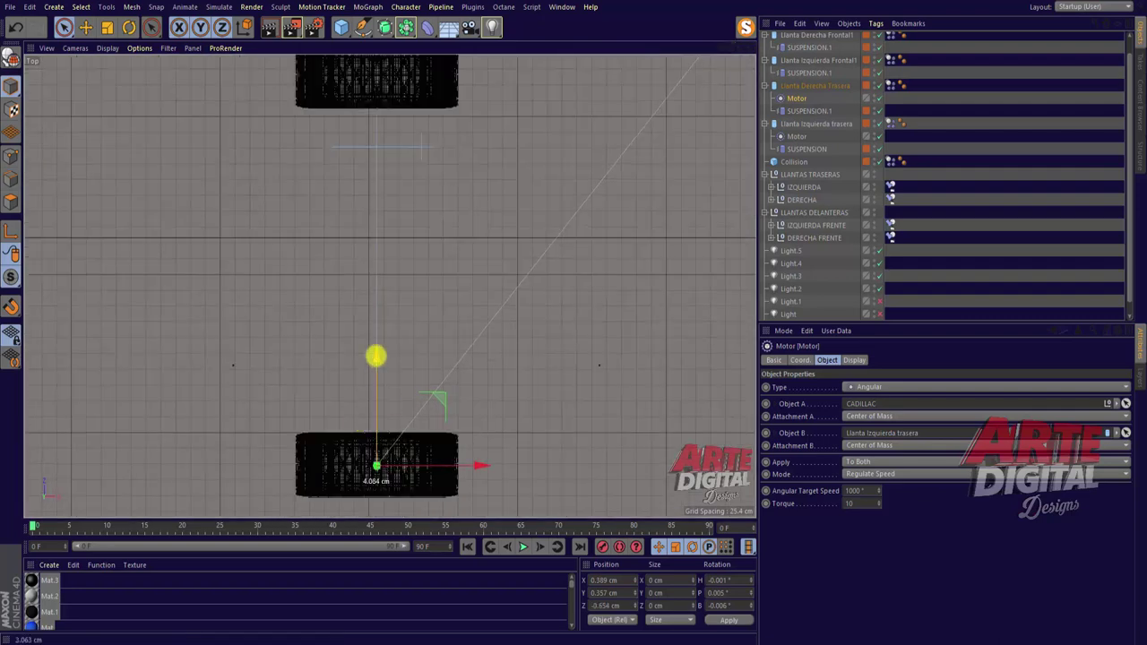
# Raise the copied Motor slightly to the right rear hub height.
pyautogui.click(748, 50)
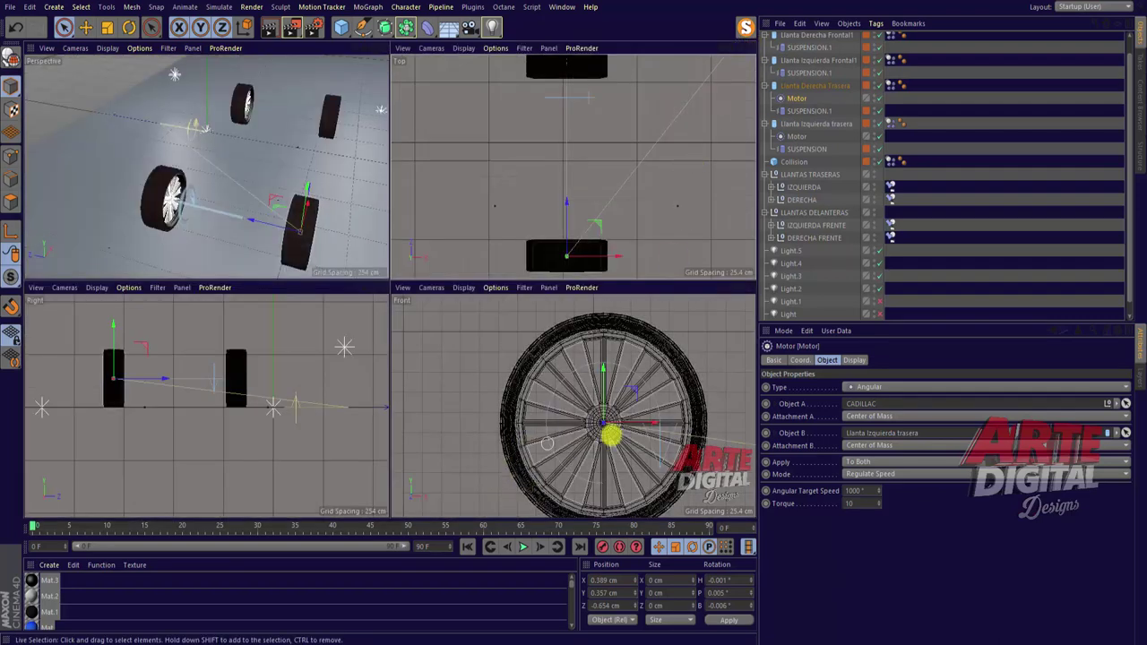
pyautogui.scroll(-5, 573, 406)
pyautogui.scroll(2, 573, 406)
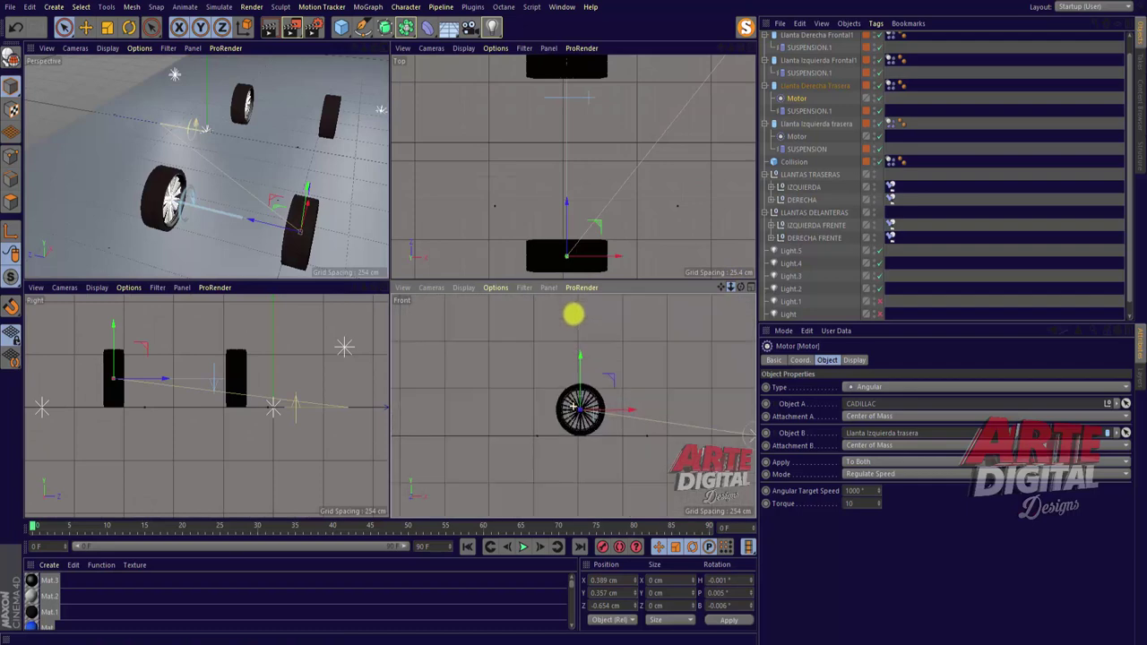
pyautogui.scroll(4, 572, 406)
pyautogui.scroll(1, 573, 406)
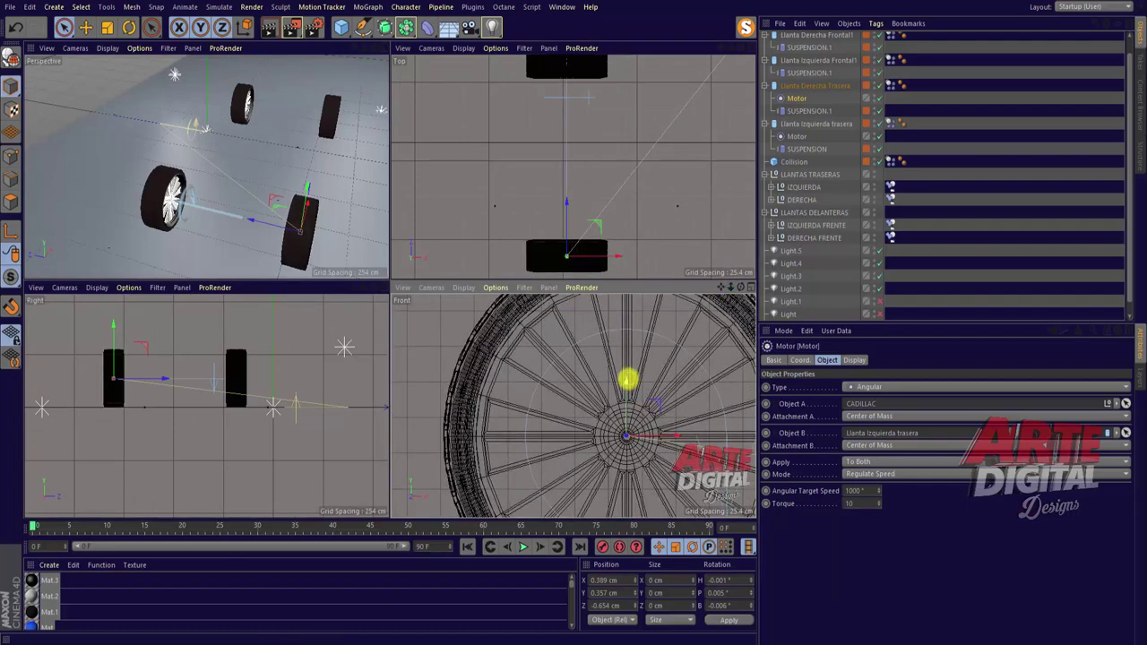
pyautogui.moveTo(626, 381); pyautogui.dragTo(632, 384)
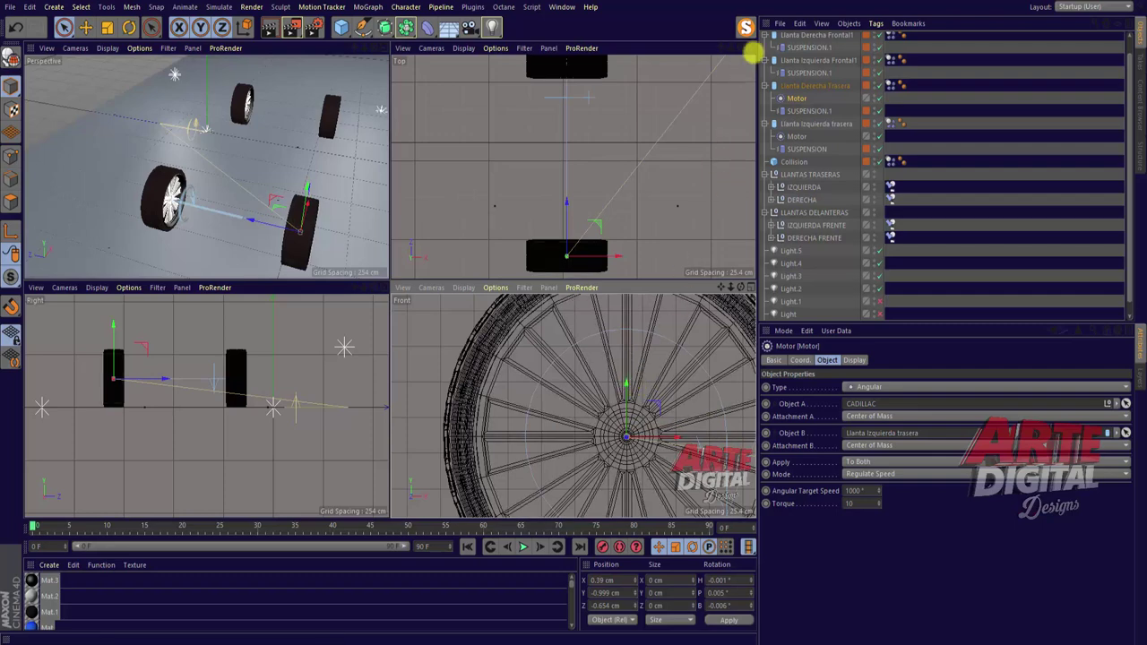
pyautogui.click(751, 47)
pyautogui.moveTo(740, 49); pyautogui.dragTo(573, 318)
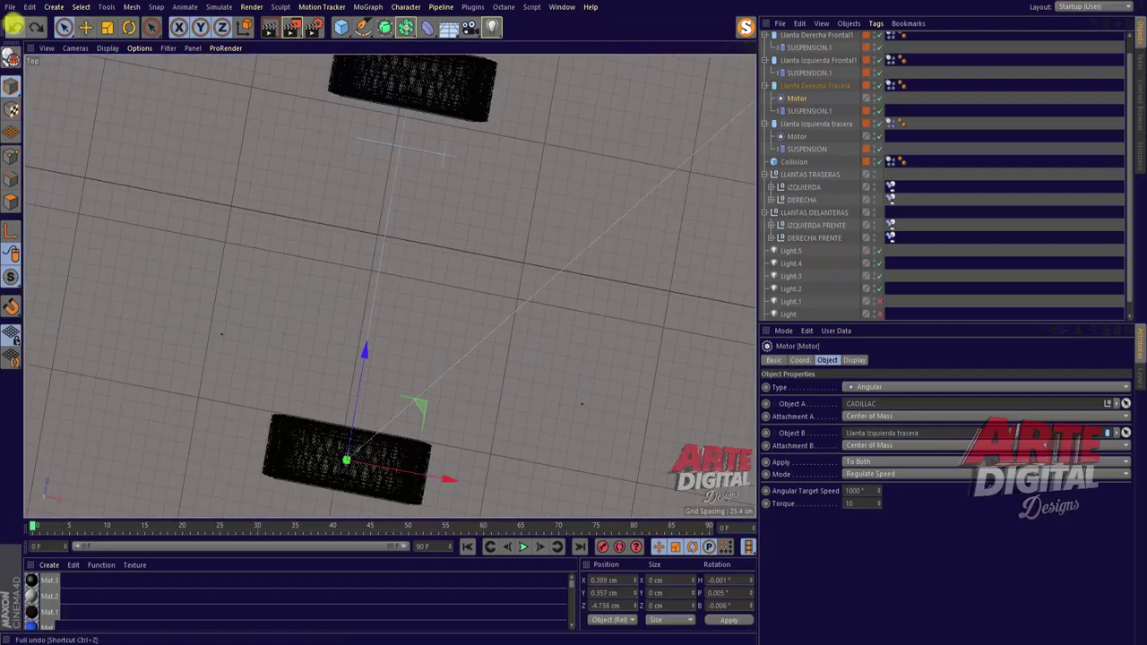
# Undo the Motor's last position changes and briefly show, then hide, the CADILLAC body.
pyautogui.click(36, 26)
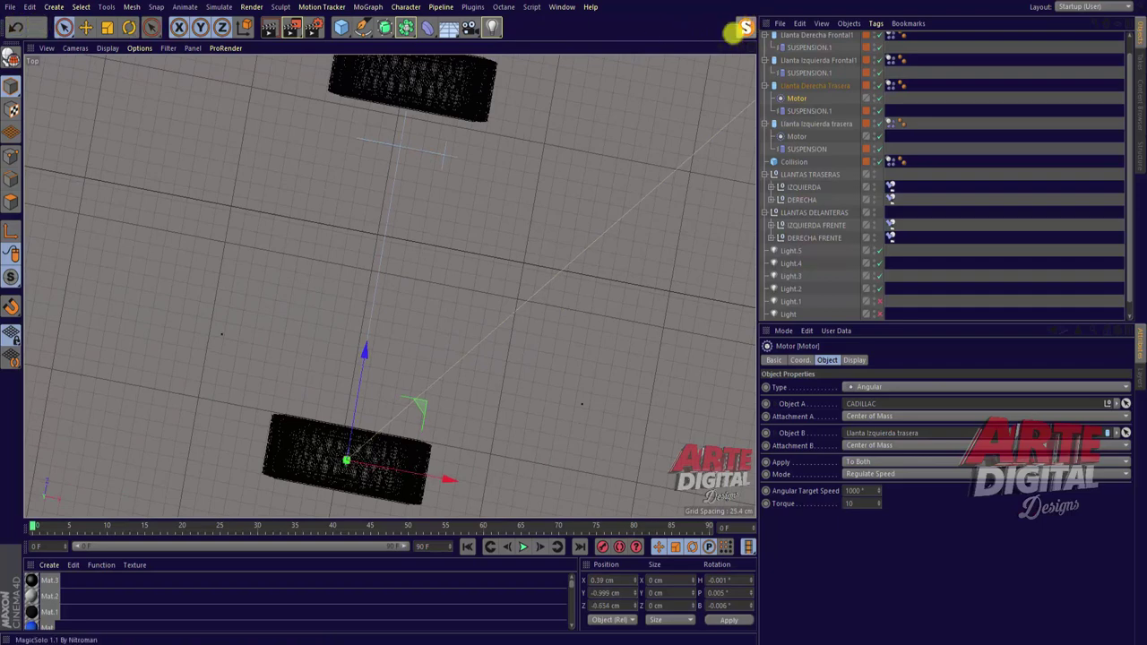
pyautogui.click(749, 46)
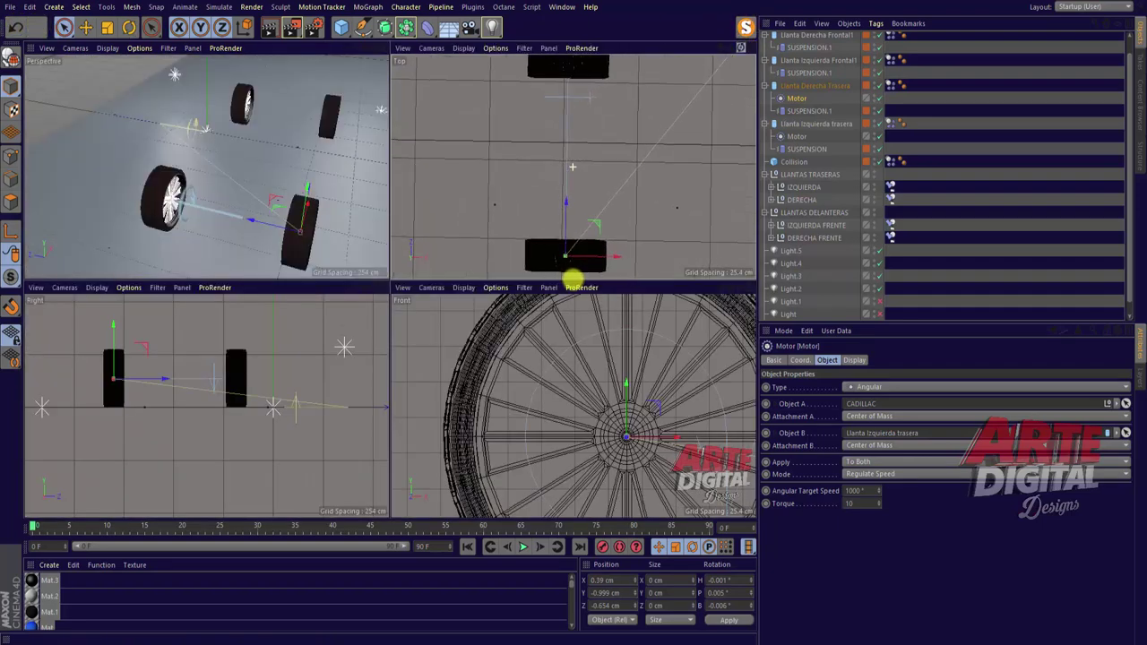
pyautogui.scroll(-1, 863, 260)
pyautogui.click(876, 310)
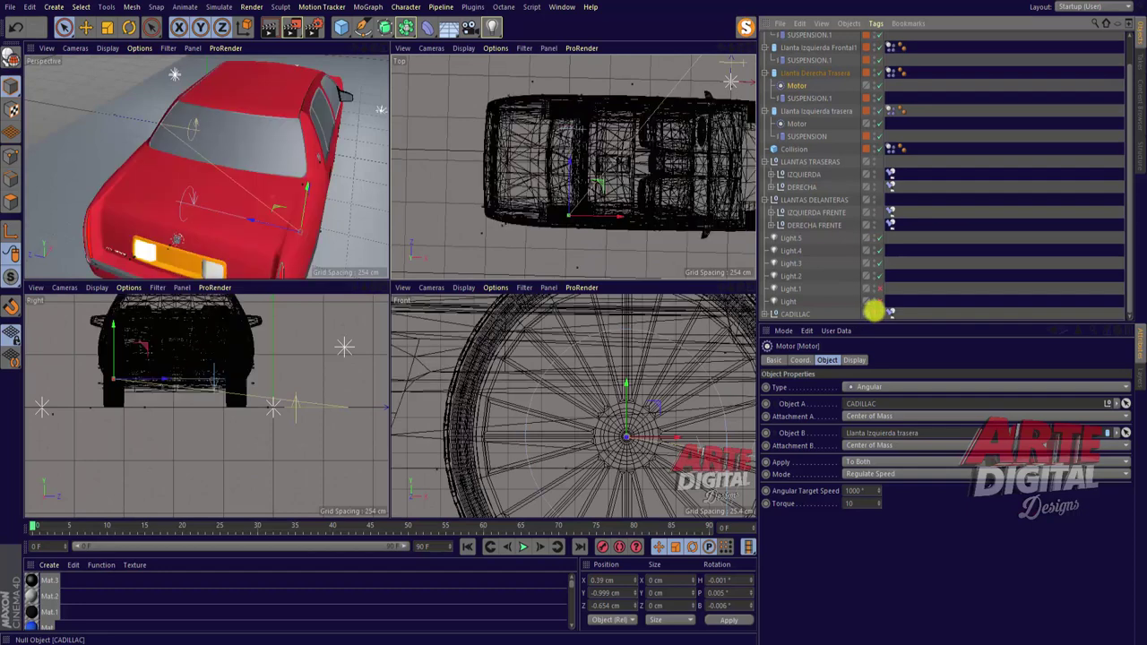
pyautogui.click(874, 311)
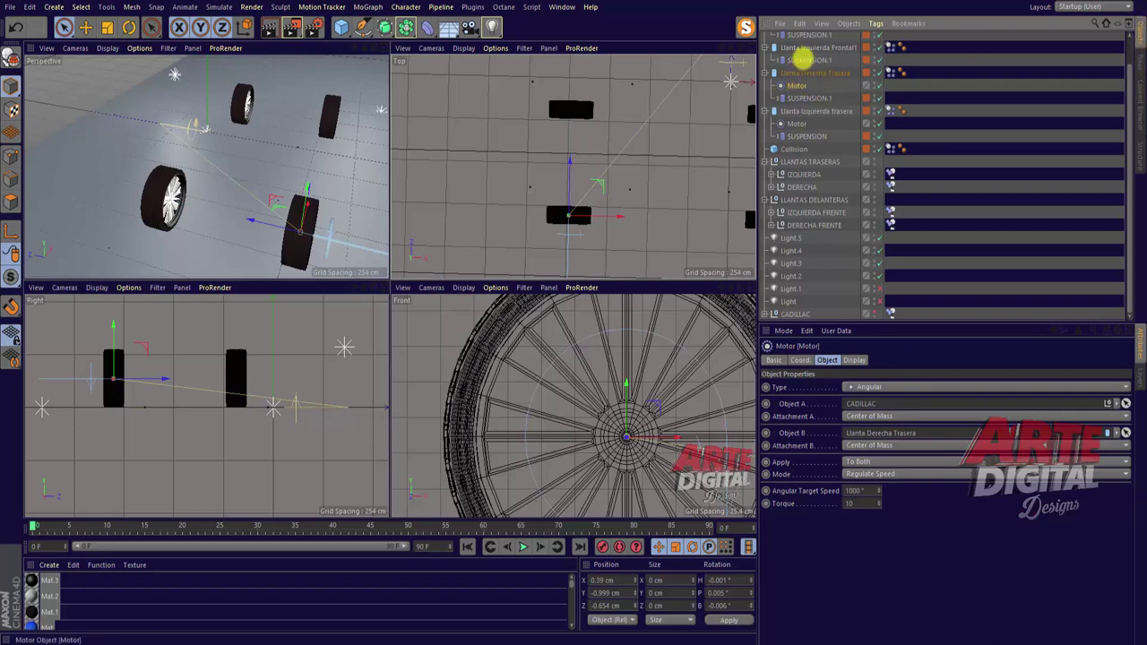
# Copy the Motor under Llanta Izquierda Frontal1 and centre it on the front-left wheel.
pyautogui.keyDown('ctrl'); pyautogui.moveTo(804, 54); pyautogui.dragTo(800, 59); pyautogui.keyUp('ctrl')
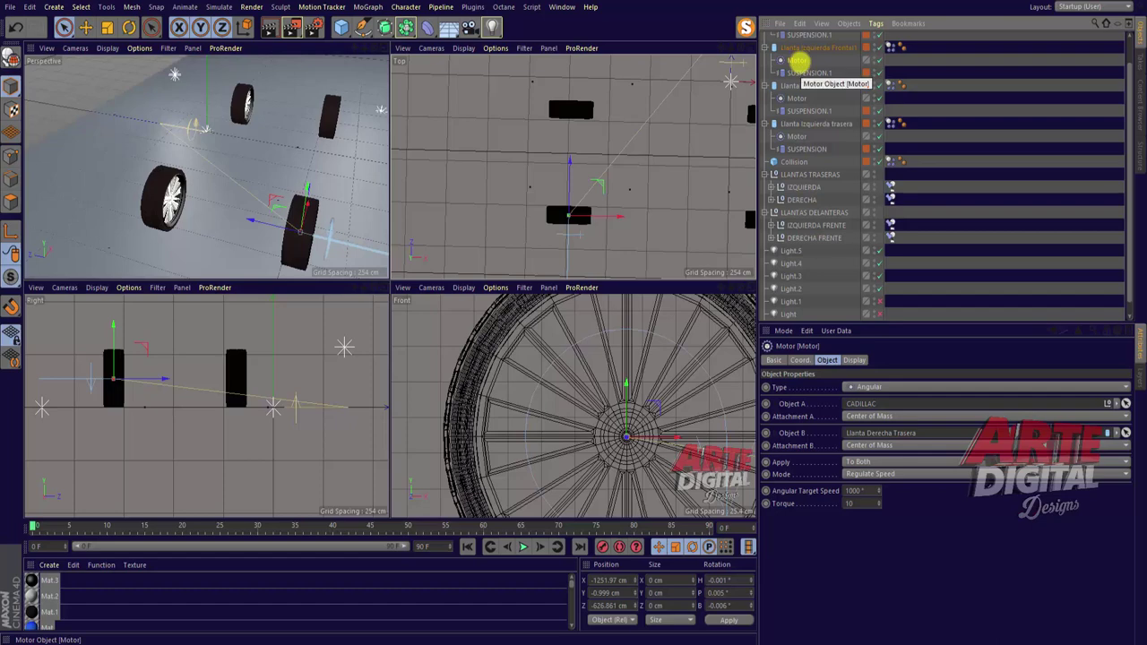
pyautogui.click(801, 48)
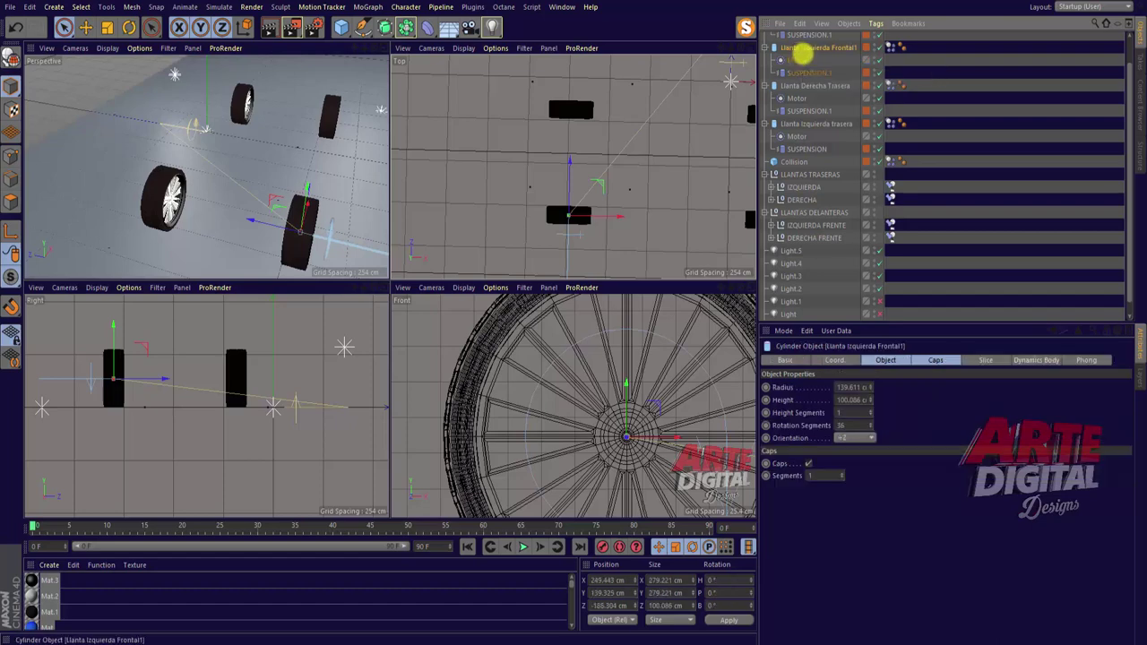
pyautogui.click(800, 60)
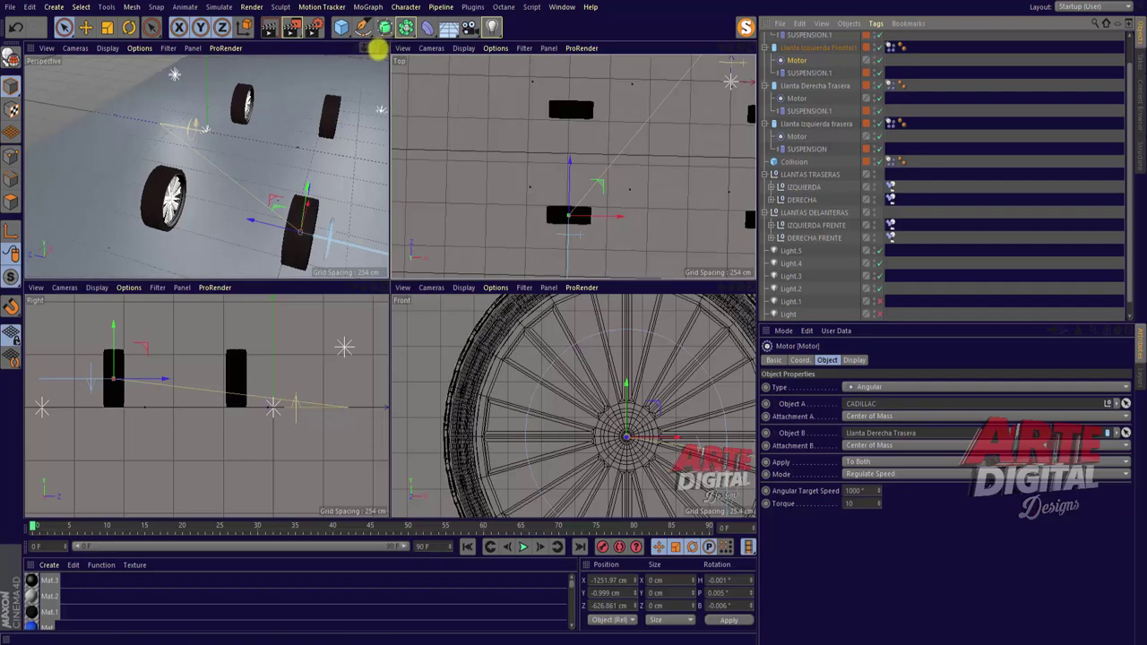
pyautogui.moveTo(306, 205)
pyautogui.mouseDown()
pyautogui.moveTo(340, 107)
pyautogui.moveTo(275, 112)
pyautogui.moveTo(192, 90)
pyautogui.mouseUp()
pyautogui.moveTo(720, 47)
pyautogui.mouseDown()
pyautogui.moveTo(574, 277)
pyautogui.moveTo(646, 205)
pyautogui.moveTo(645, 134)
pyautogui.moveTo(662, 155)
pyautogui.moveTo(681, 156)
pyautogui.mouseUp()
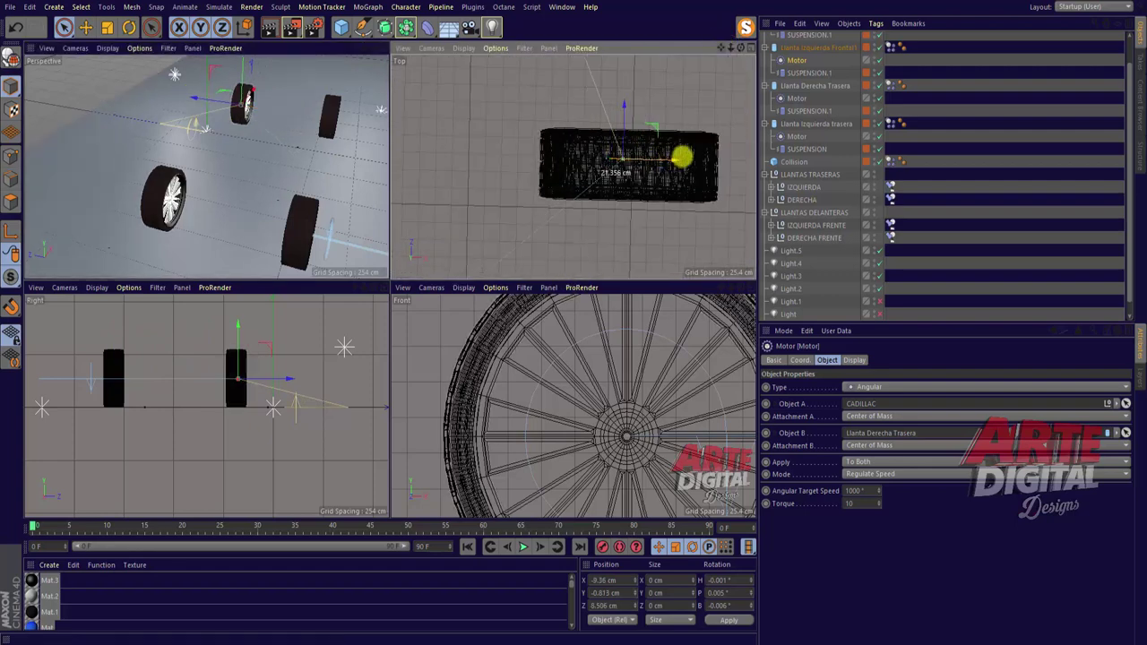
pyautogui.moveTo(624, 95); pyautogui.dragTo(633, 108)
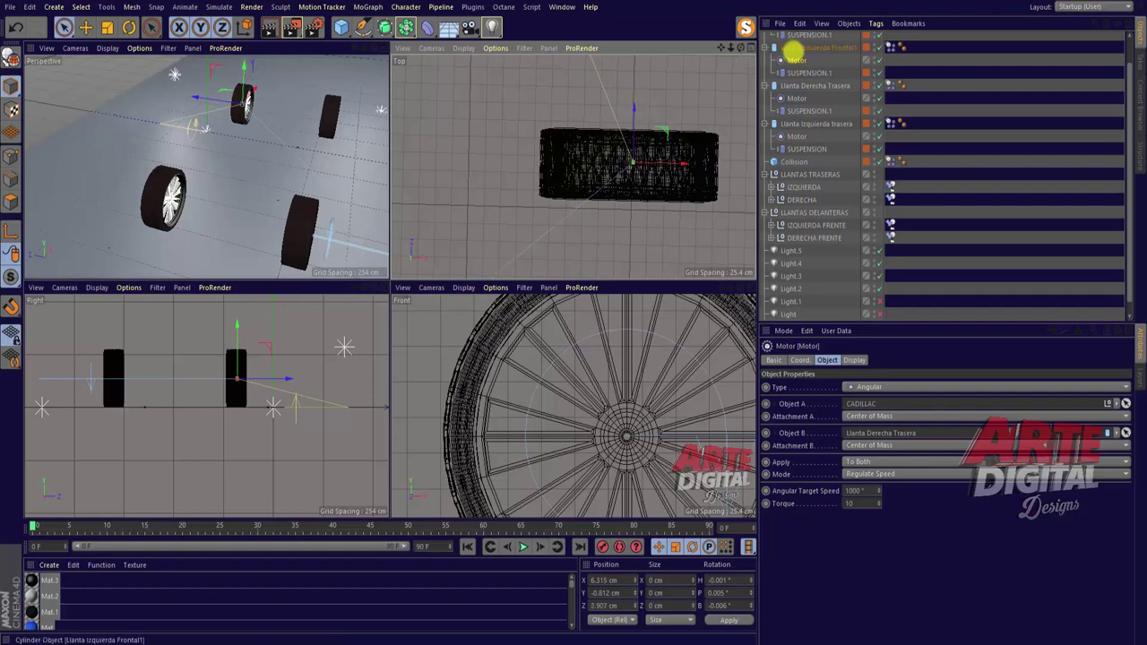
# Set Llanta Izquierda Frontal1 as the Motor's Object B and zoom the Top view out.
pyautogui.moveTo(795, 46); pyautogui.dragTo(883, 434)
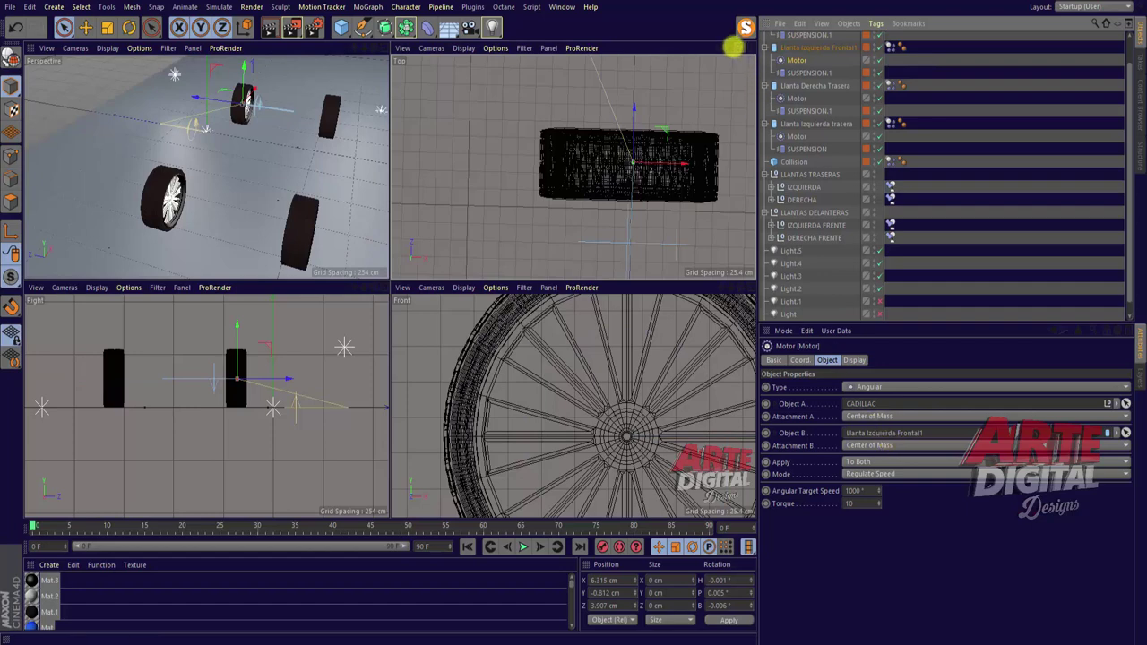
pyautogui.moveTo(733, 45); pyautogui.dragTo(573, 277)
pyautogui.moveTo(727, 46); pyautogui.dragTo(574, 277)
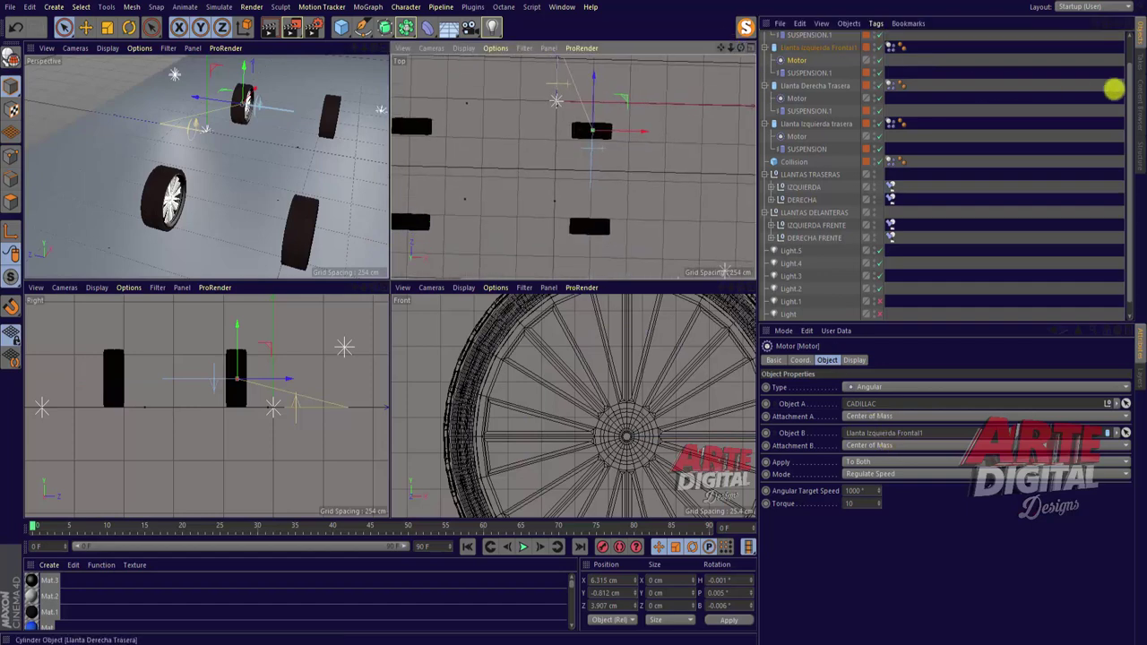
pyautogui.scroll(2, 1125, 77)
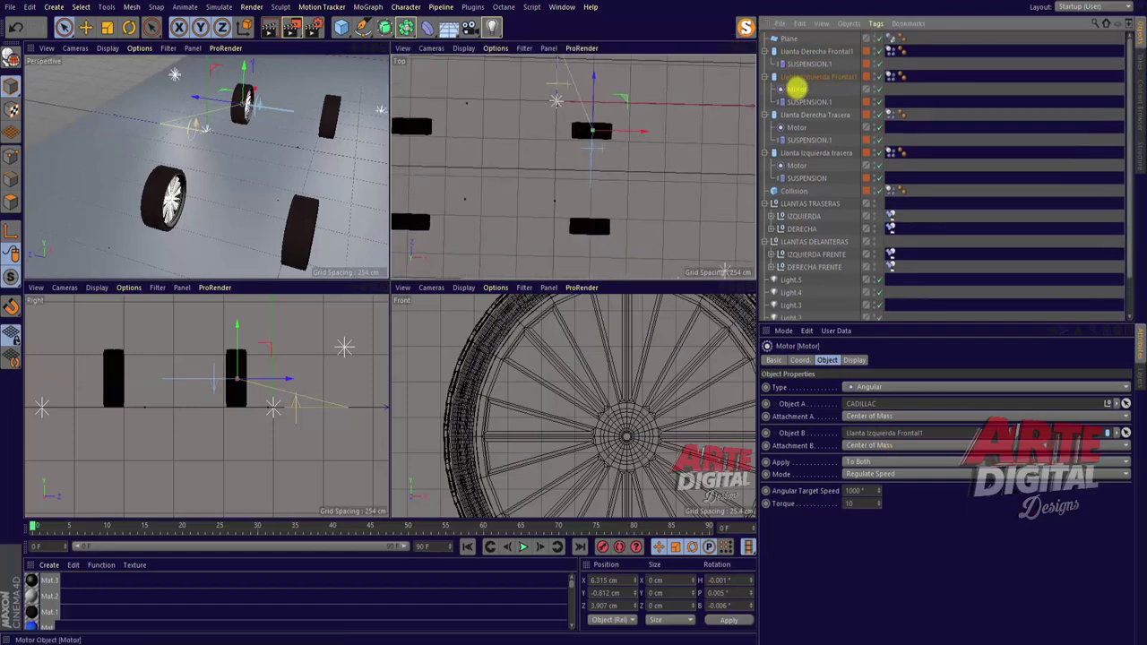
# Copy the Motor under Llanta Derecha Frontal1 and move it along Z onto the right front wheel.
pyautogui.keyDown('ctrl'); pyautogui.moveTo(800, 52); pyautogui.dragTo(801, 53); pyautogui.keyUp('ctrl')
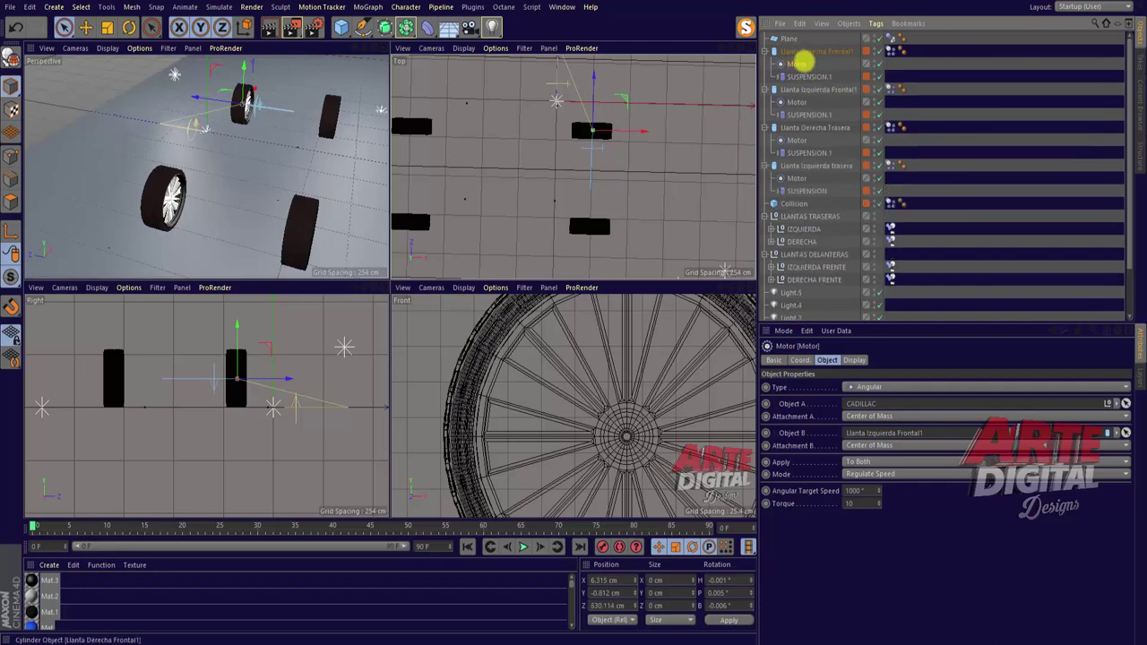
pyautogui.click(801, 50)
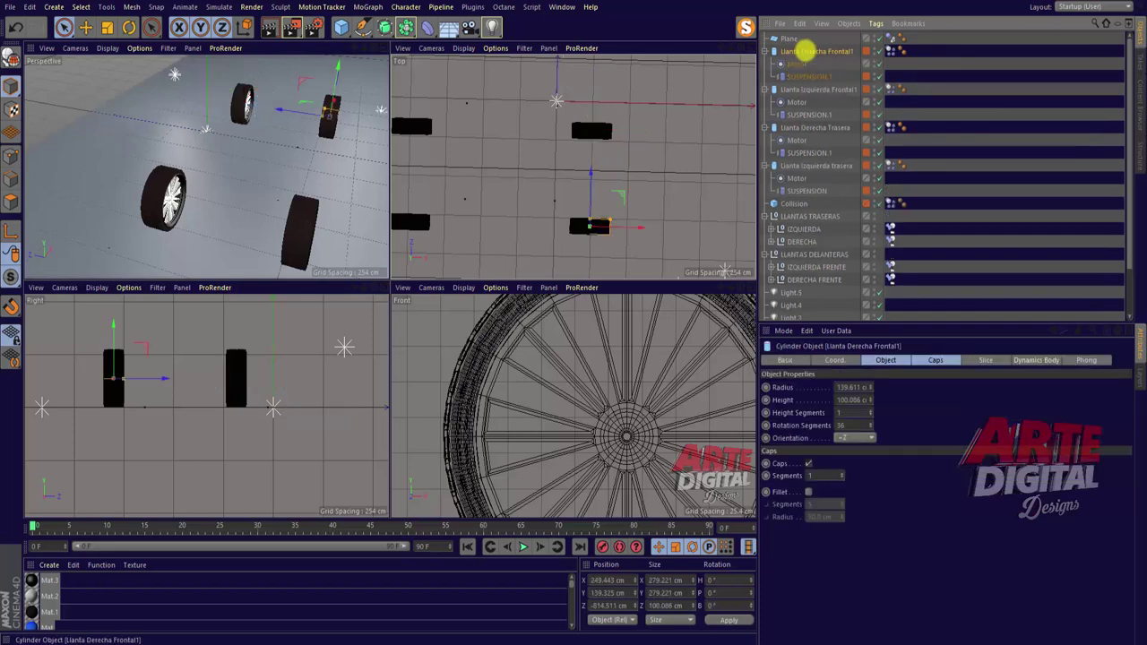
pyautogui.click(797, 59)
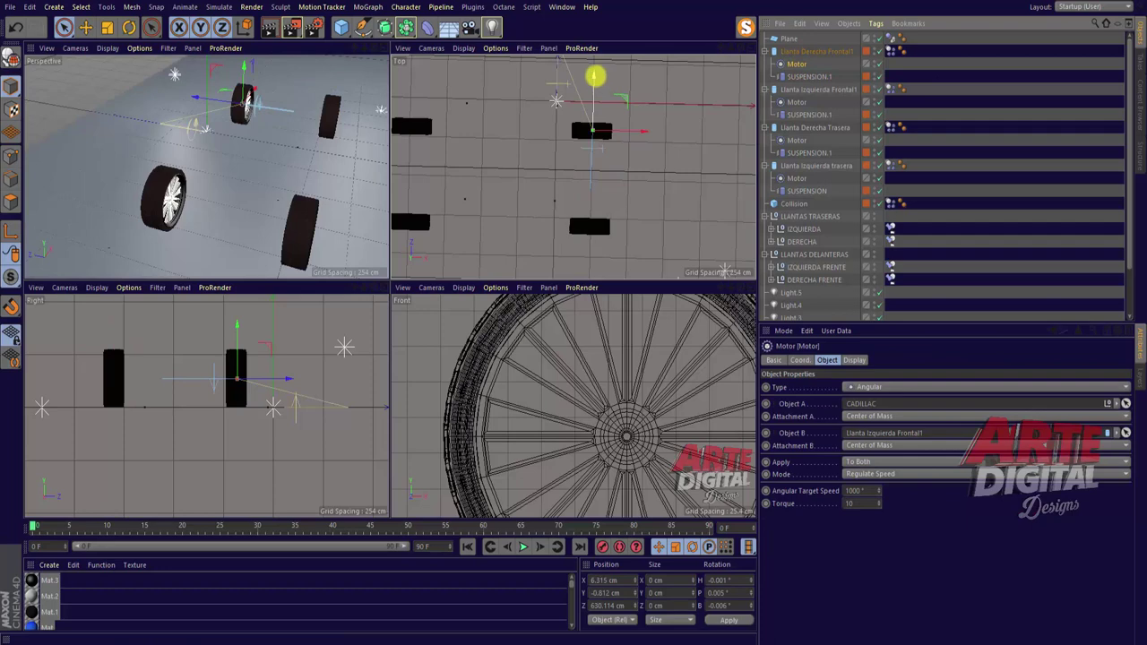
pyautogui.moveTo(594, 76); pyautogui.dragTo(581, 169)
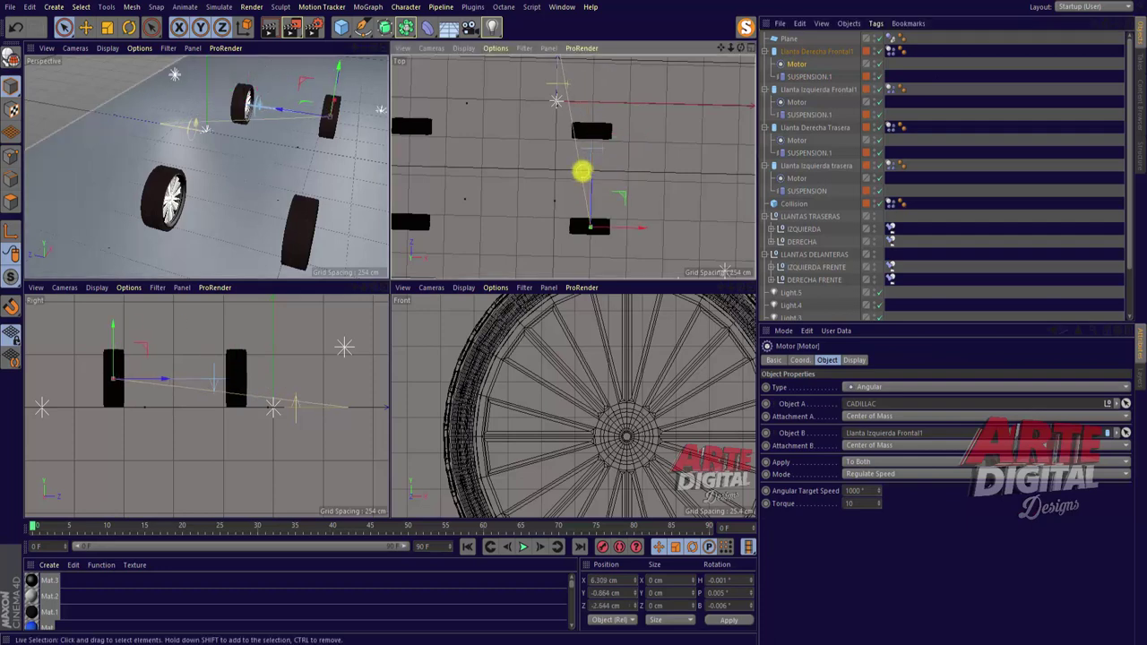
pyautogui.scroll(5, 670, 205)
pyautogui.scroll(2, 668, 183)
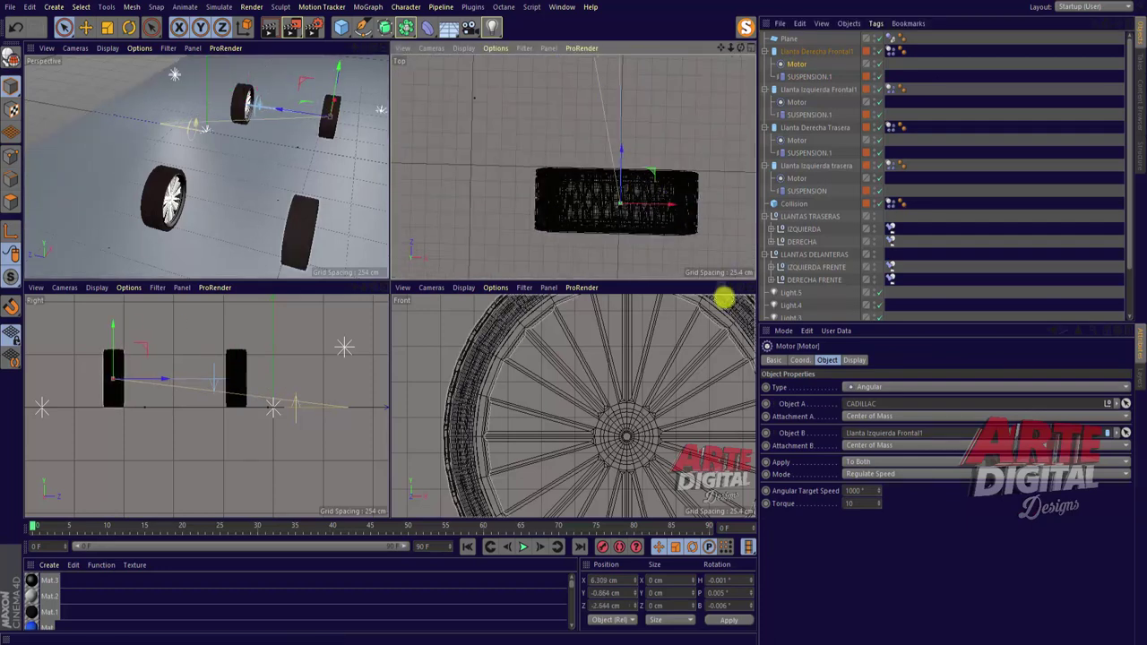
pyautogui.scroll(-3, 573, 319)
pyautogui.scroll(-3, 573, 316)
pyautogui.keyDown('alt'); pyautogui.moveTo(570, 315); pyautogui.dragTo(573, 320, button='middle'); pyautogui.keyUp('alt')
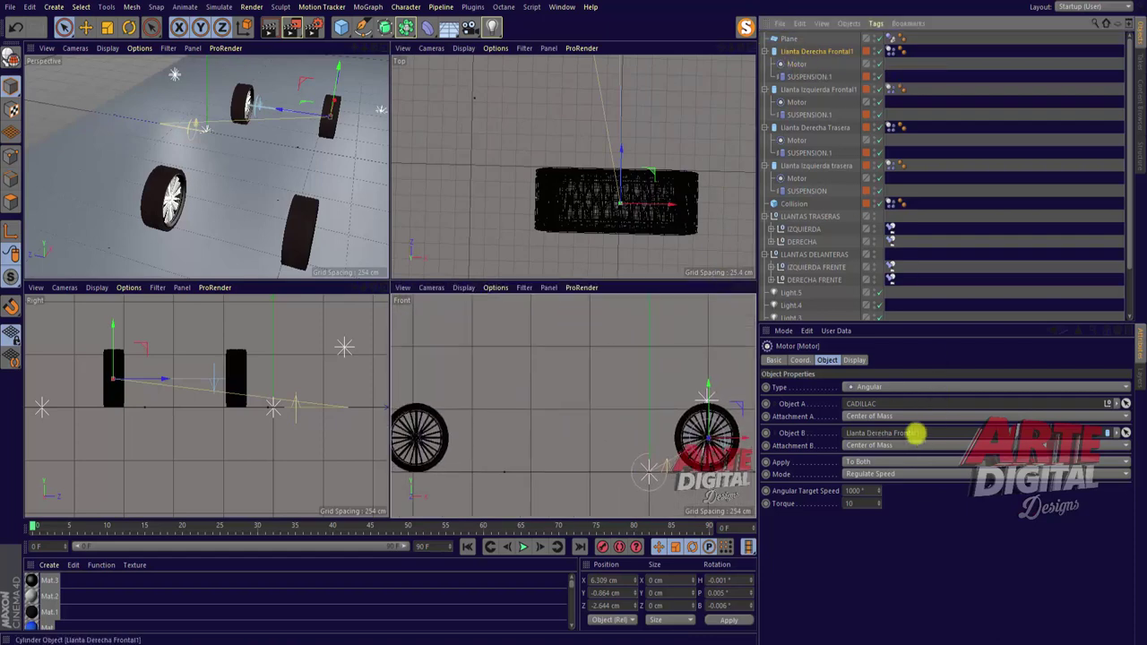
pyautogui.moveTo(730, 48); pyautogui.dragTo(574, 281)
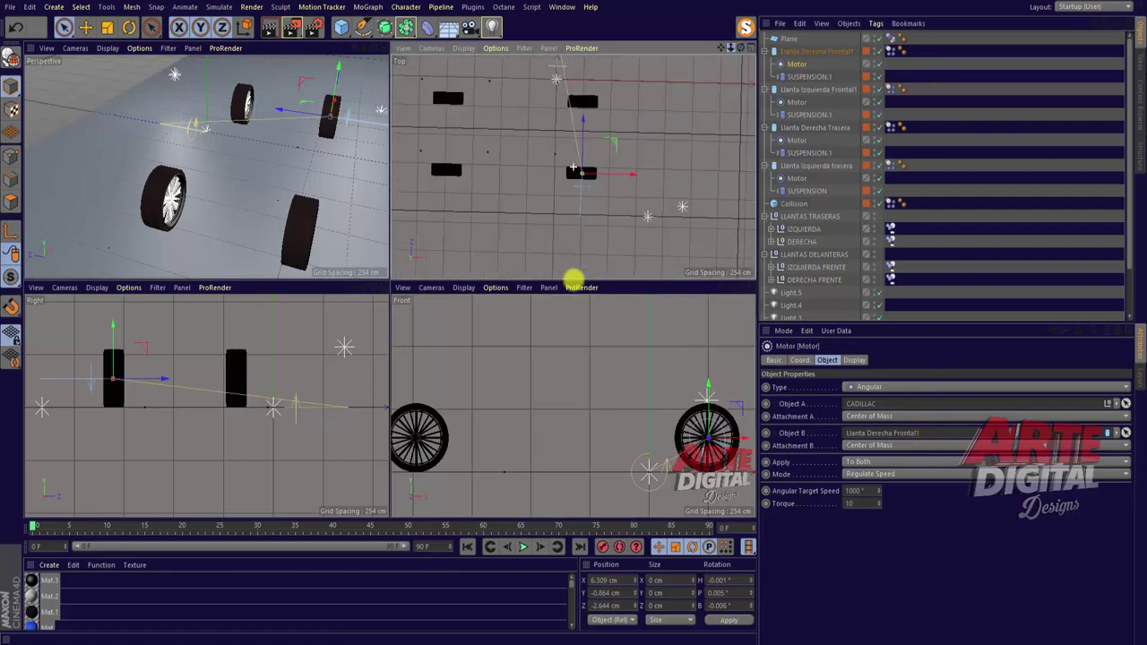
pyautogui.moveTo(718, 47); pyautogui.dragTo(751, 77)
# Show the CADILLAC body again and orbit the maximised Perspective view to its left side.
pyautogui.click(890, 51)
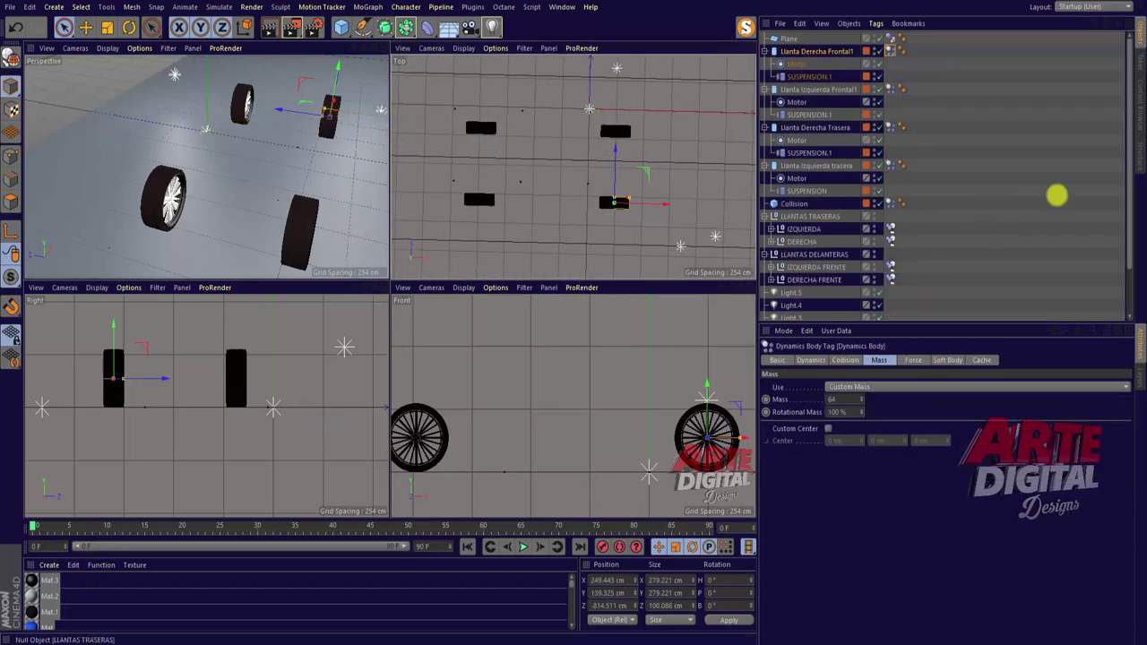
pyautogui.moveTo(1131, 143); pyautogui.dragTo(1126, 187)
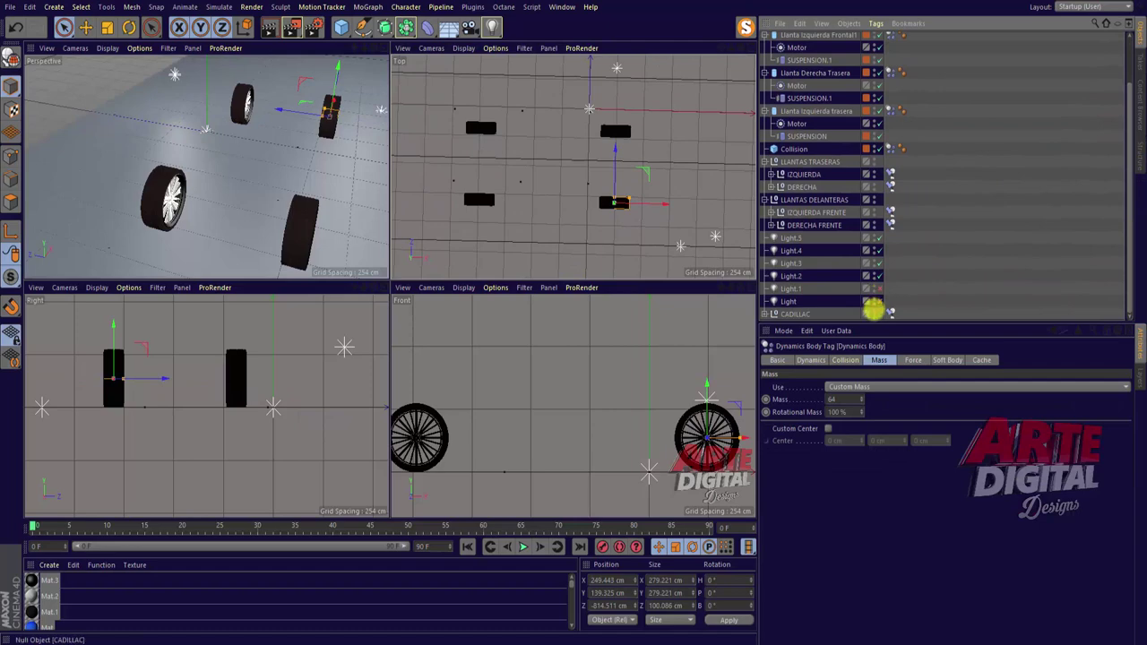
pyautogui.click(872, 311)
pyautogui.click(380, 47)
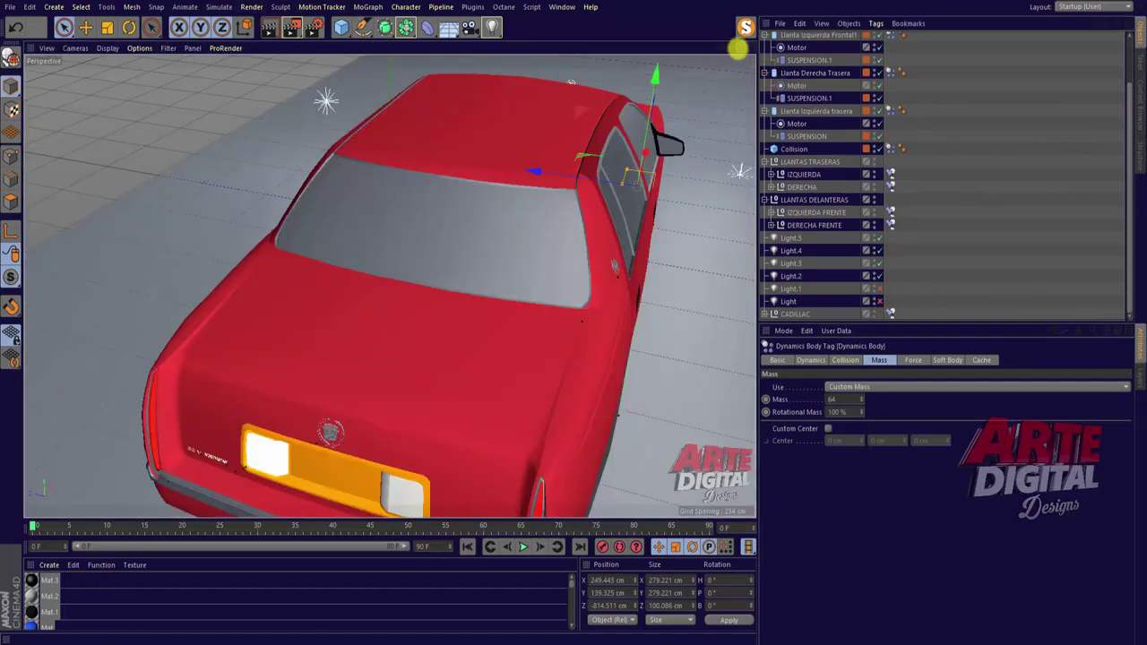
pyautogui.moveTo(737, 49); pyautogui.dragTo(573, 315)
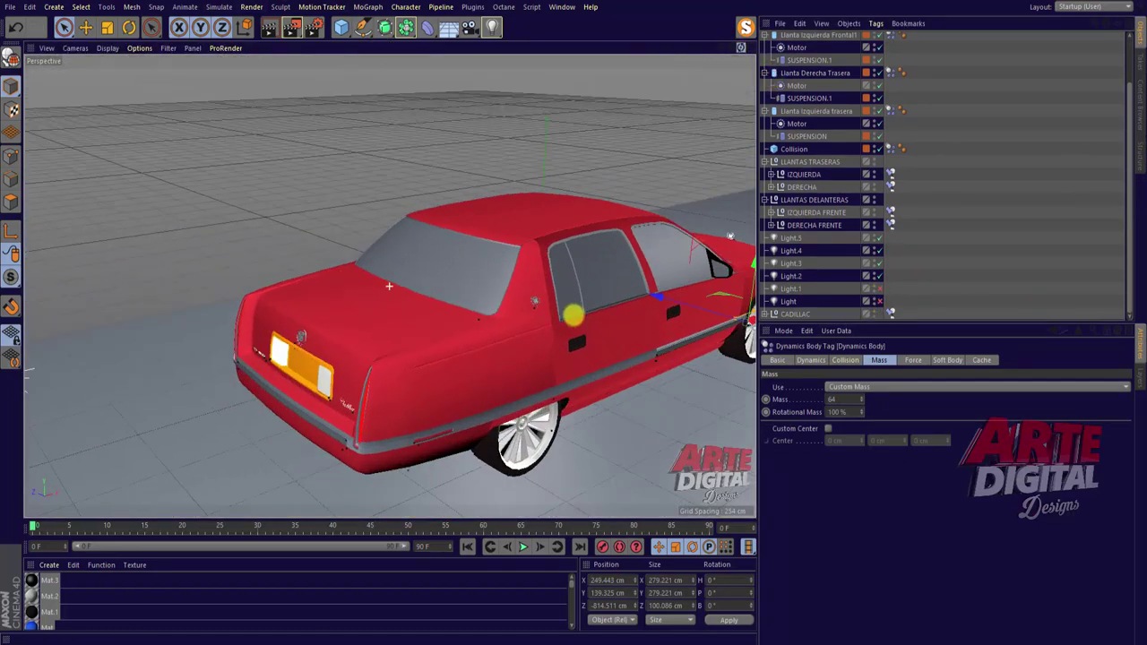
pyautogui.moveTo(740, 46); pyautogui.dragTo(574, 315)
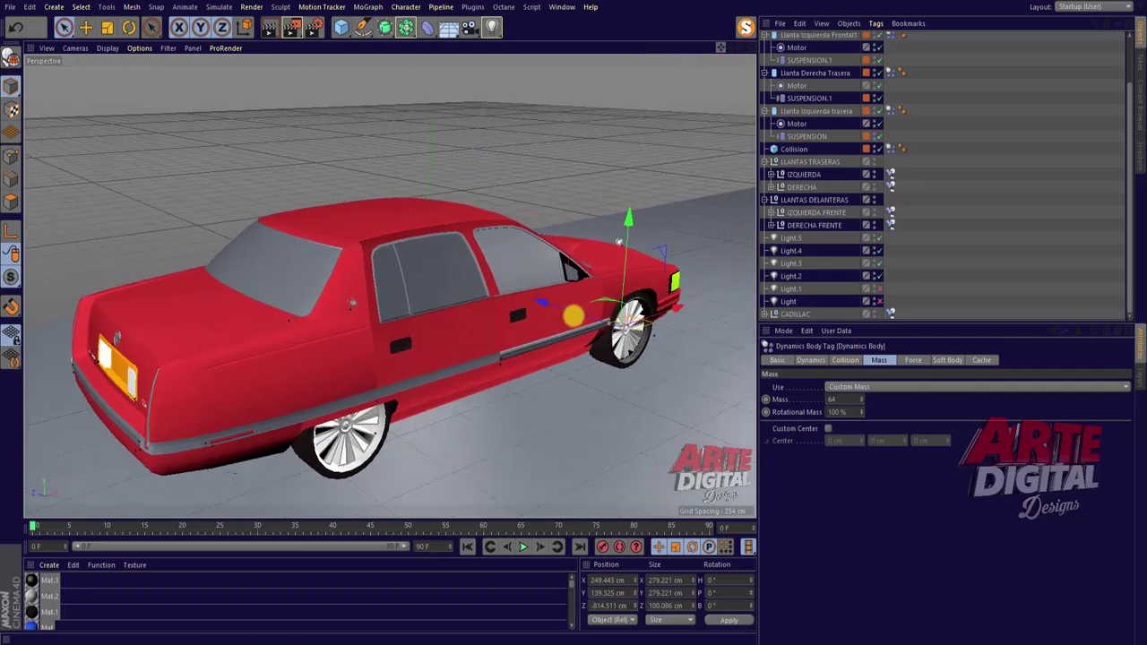
# Select all four wheel Motors together to edit their shared torque.
pyautogui.click(797, 47)
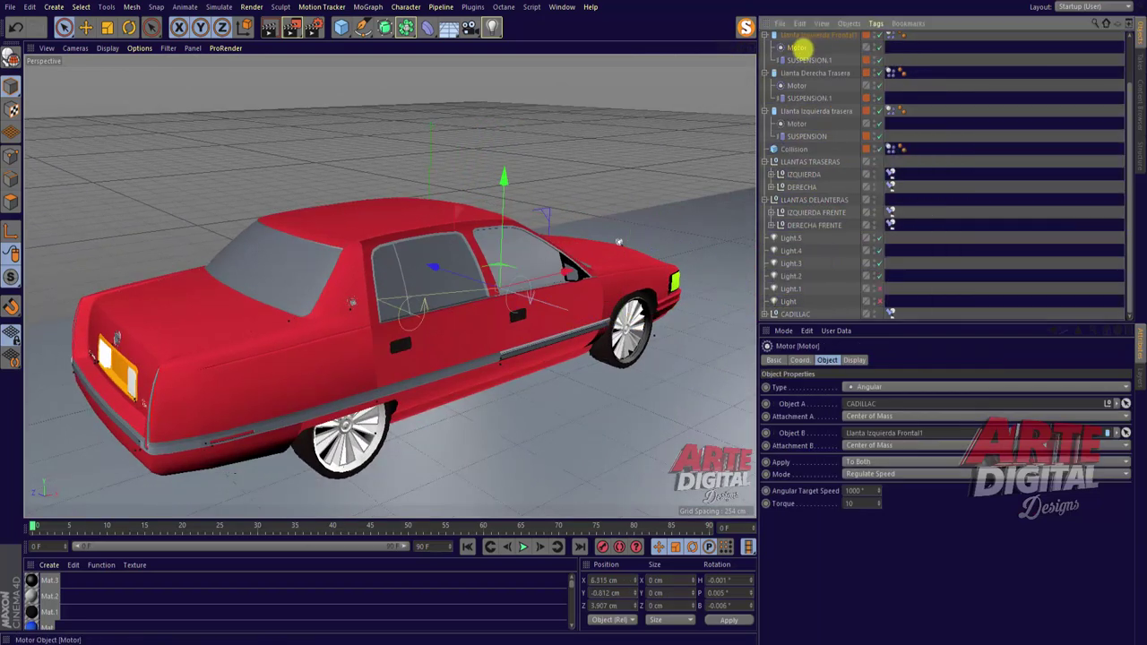
pyautogui.keyDown('ctrl'); pyautogui.click(796, 85); pyautogui.keyUp('ctrl')
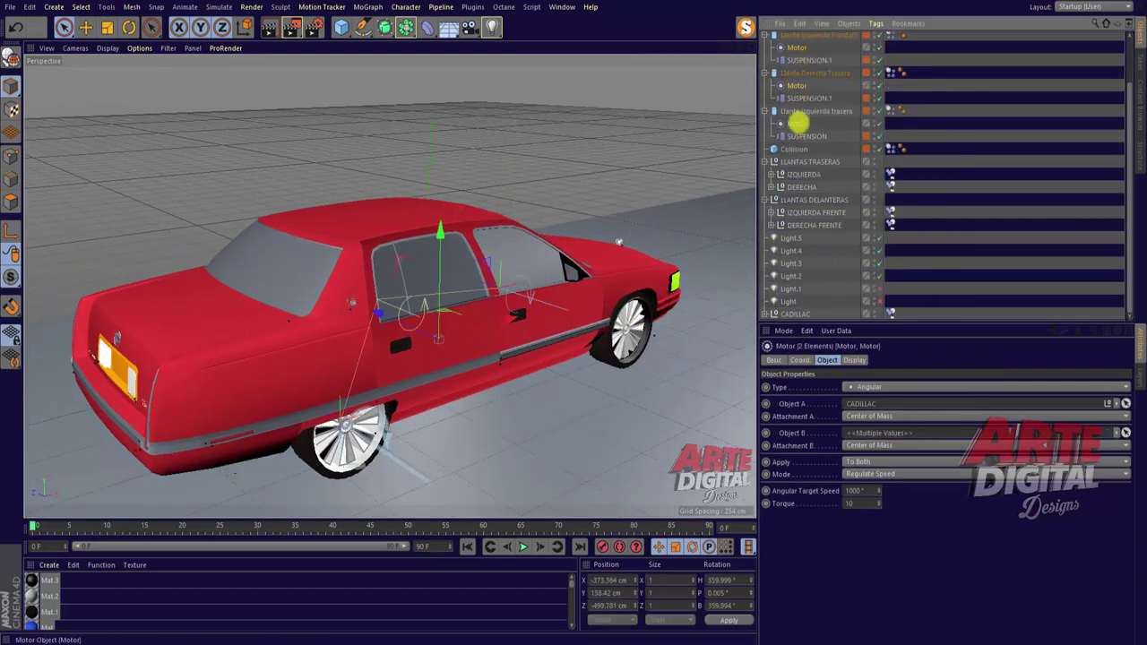
pyautogui.keyDown('ctrl'); pyautogui.click(797, 123); pyautogui.keyUp('ctrl')
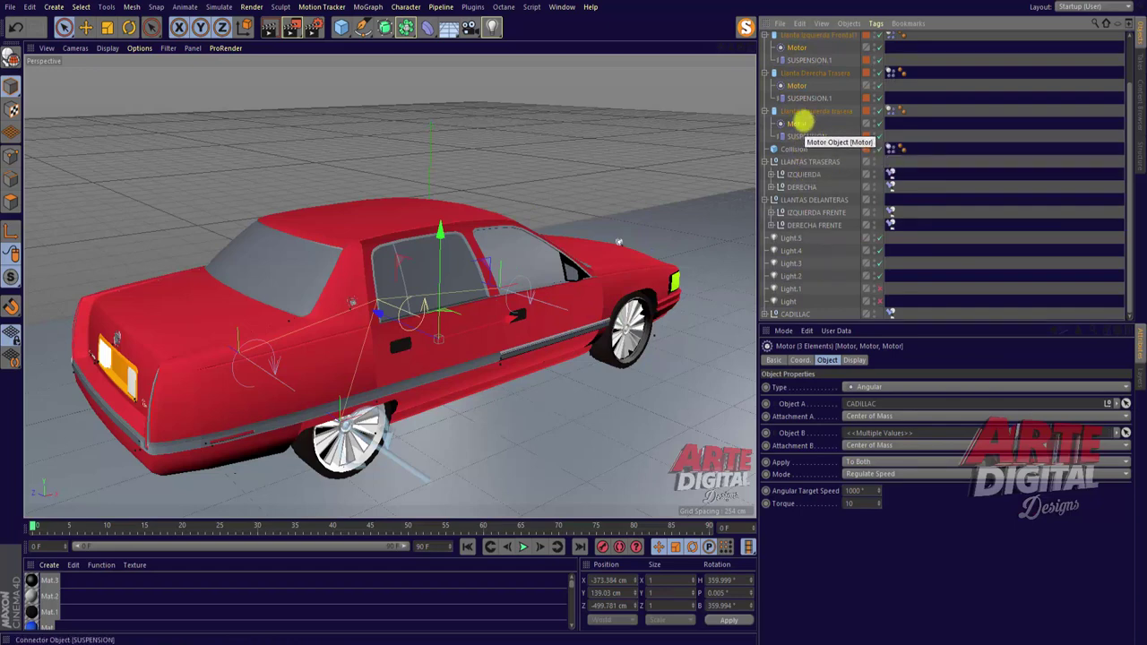
pyautogui.scroll(3, 855, 89)
pyautogui.keyDown('ctrl'); pyautogui.click(799, 66); pyautogui.keyUp('ctrl')
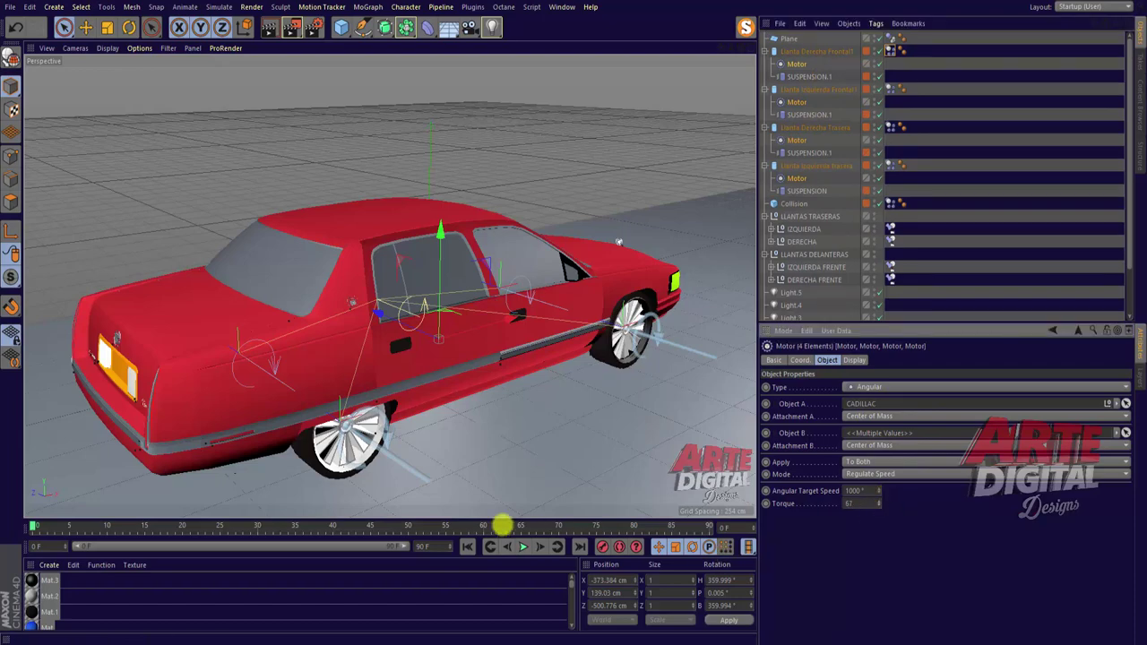
# Raise the four Motors' Torque to 80 and replay the simulation from frame 0.
pyautogui.click(522, 546)
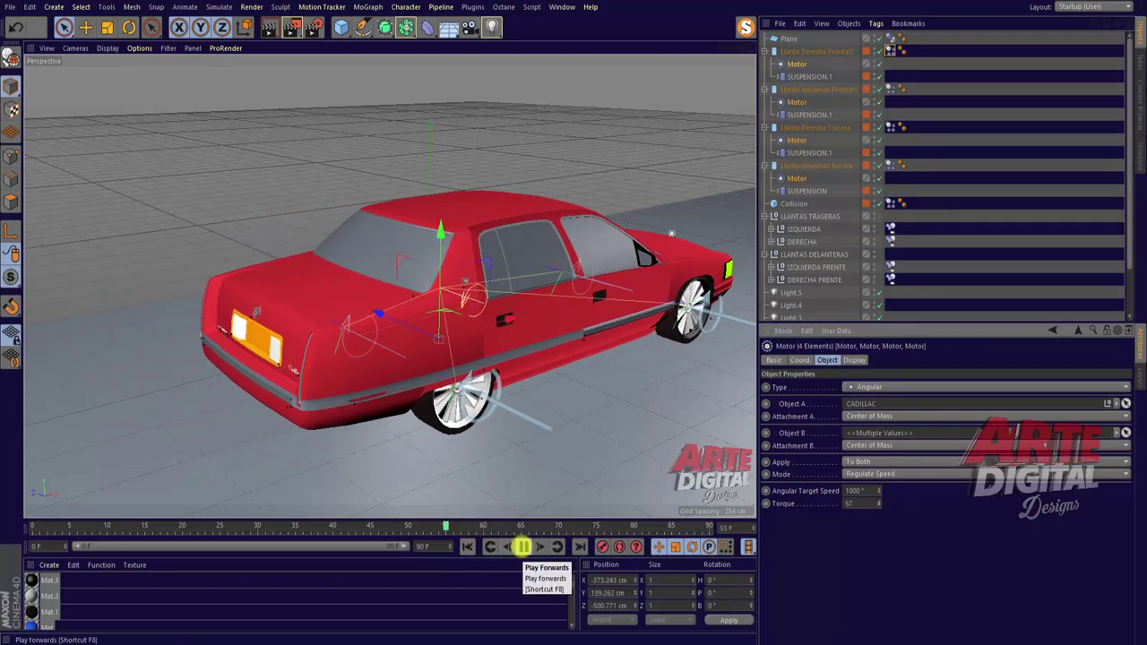
pyautogui.moveTo(735, 45); pyautogui.dragTo(755, 329)
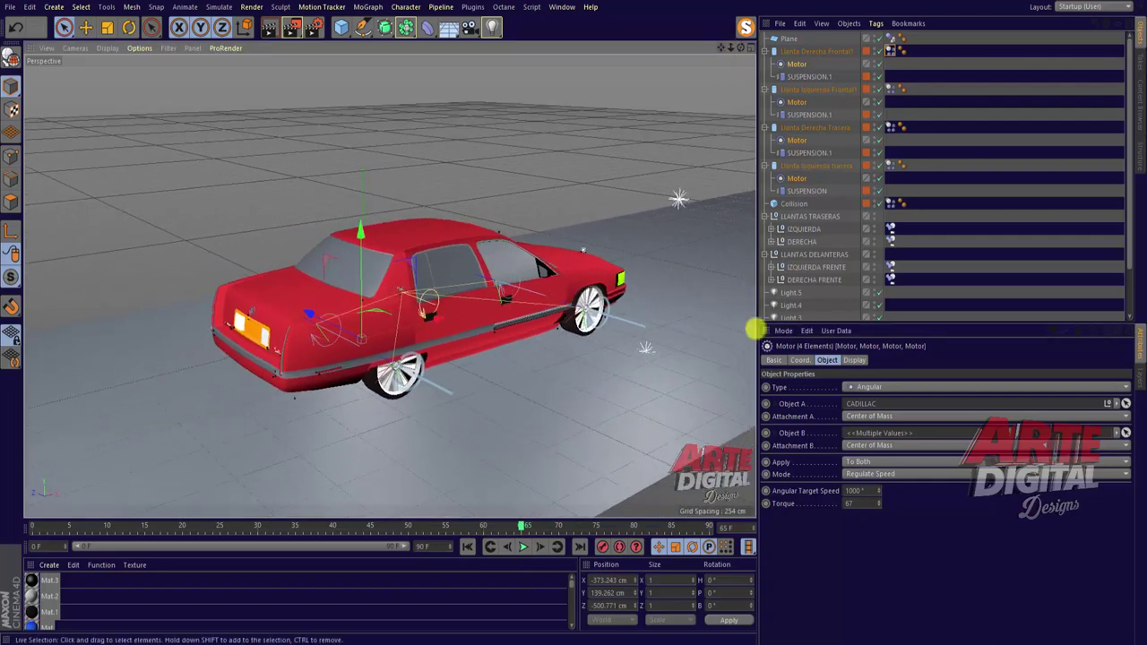
pyautogui.click(856, 504)
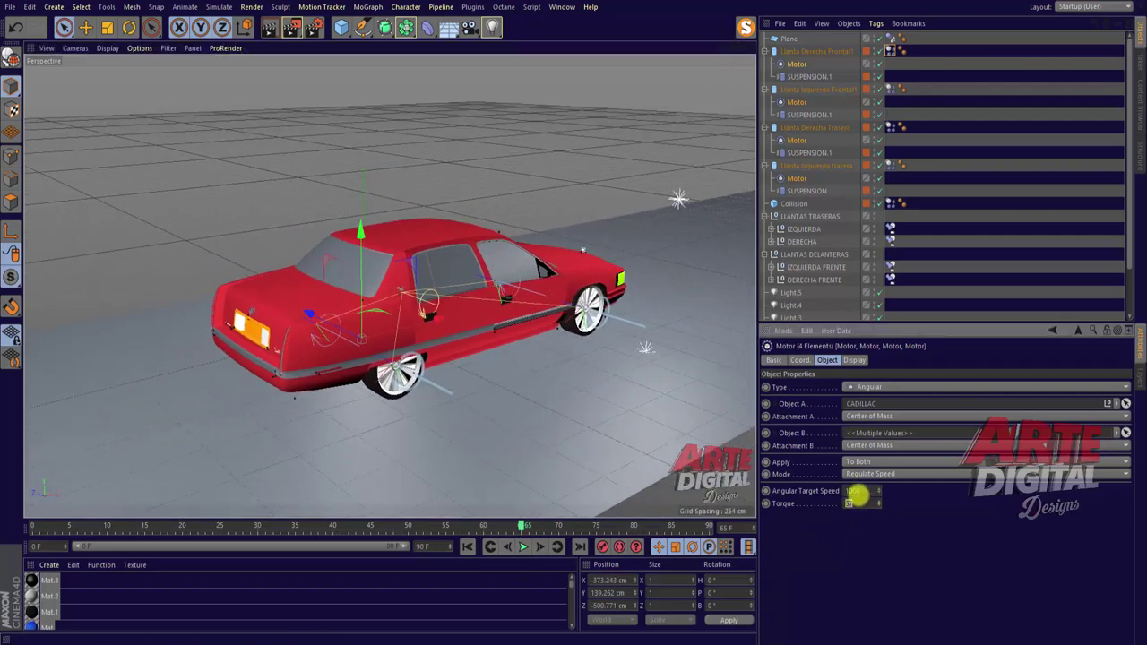
pyautogui.write('80')
pyautogui.click(489, 546)
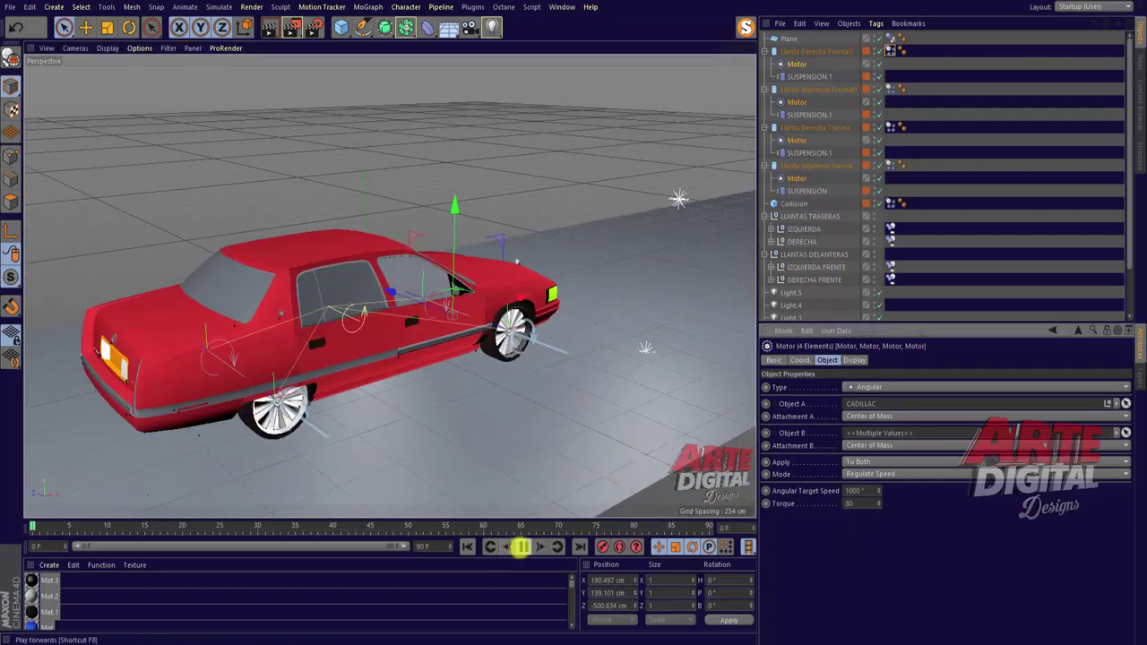
pyautogui.click(521, 546)
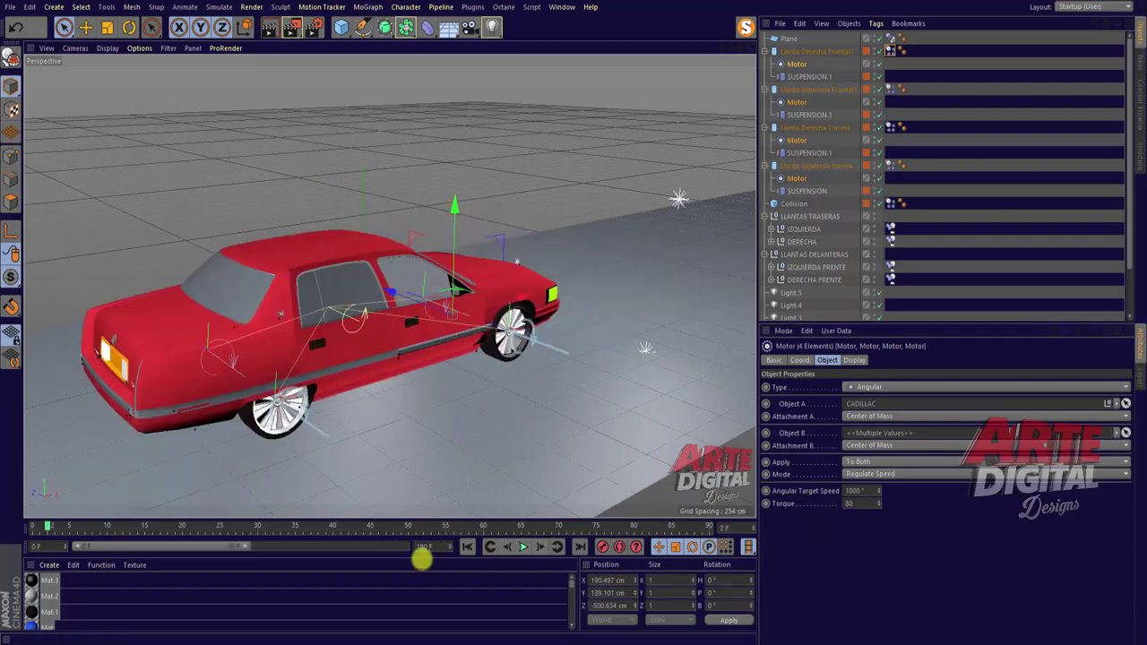
# Extend the preview range to 180 frames, test the car driving, and reset to frame 0.
pyautogui.doubleClick(257, 545)
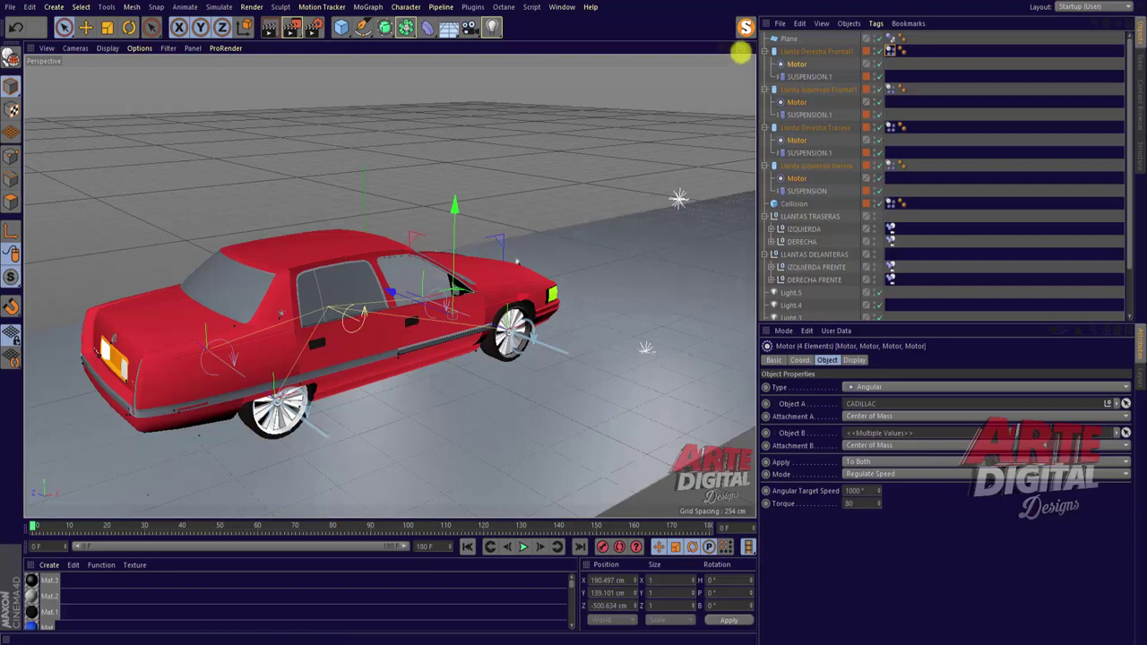
pyautogui.moveTo(732, 46)
pyautogui.mouseDown()
pyautogui.moveTo(574, 317)
pyautogui.moveTo(559, 320)
pyautogui.moveTo(664, 98)
pyautogui.mouseUp()
pyautogui.click(524, 546)
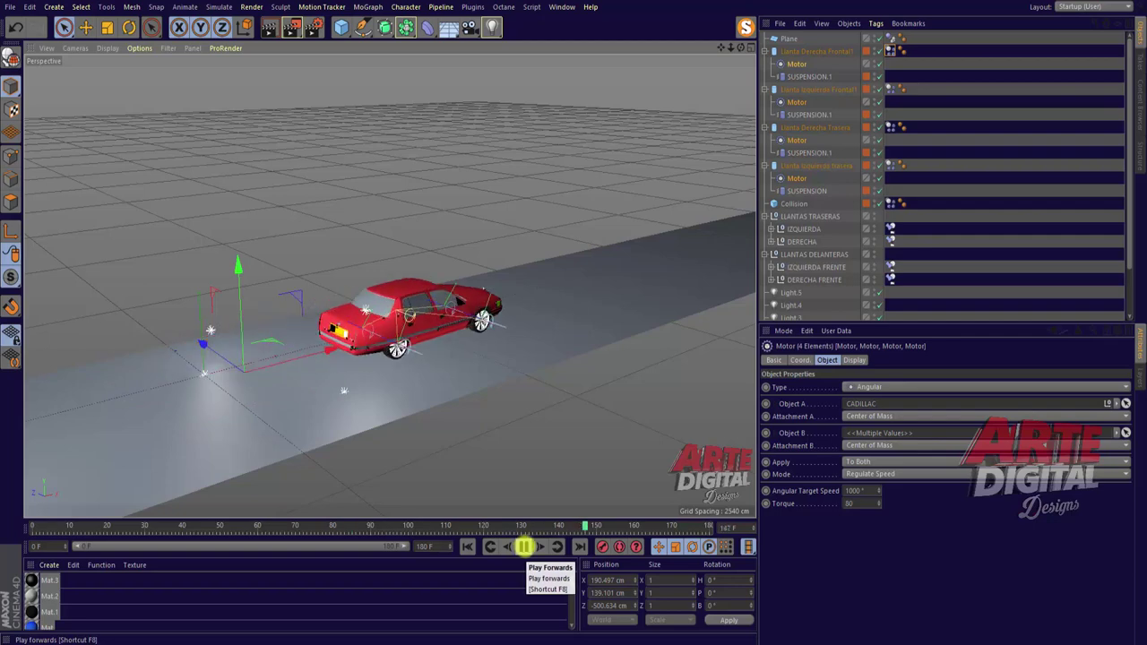
pyautogui.click(524, 546)
pyautogui.click(467, 546)
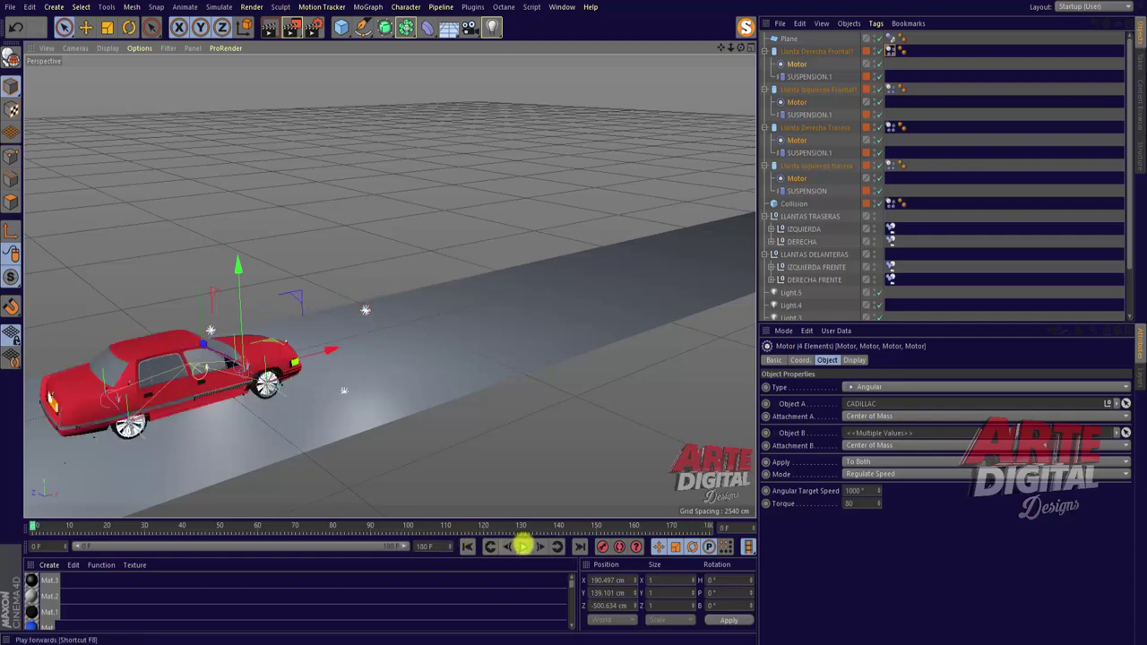
# Set the collision Friction on the Dynamics Body tag to 80%.
pyautogui.click(790, 38)
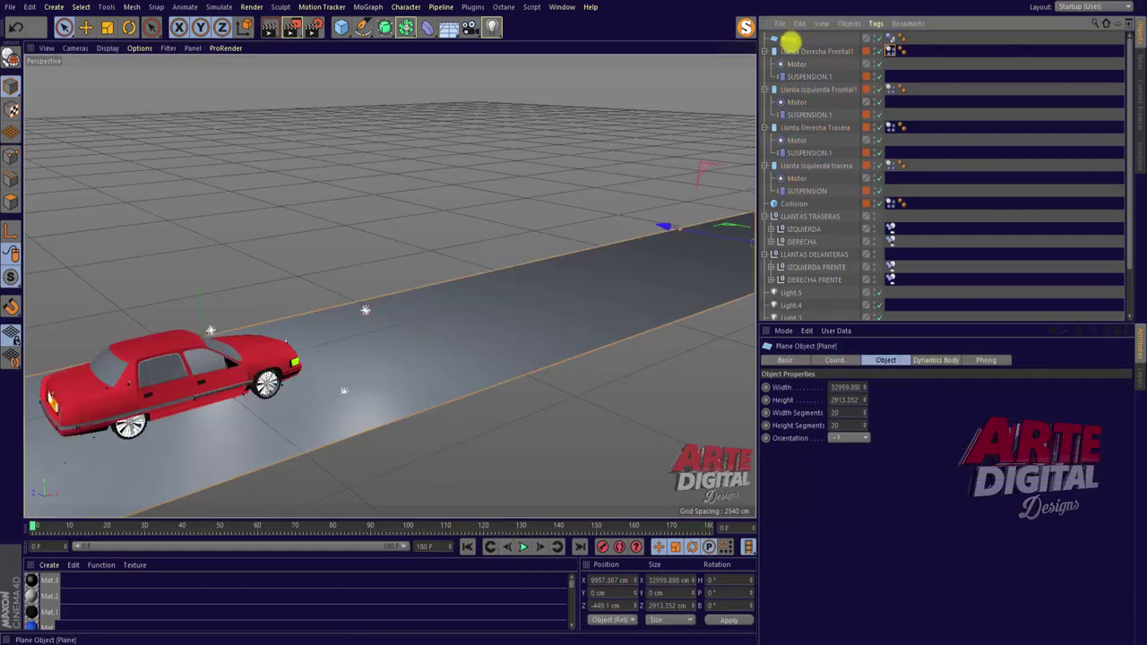
pyautogui.click(889, 39)
pyautogui.click(913, 360)
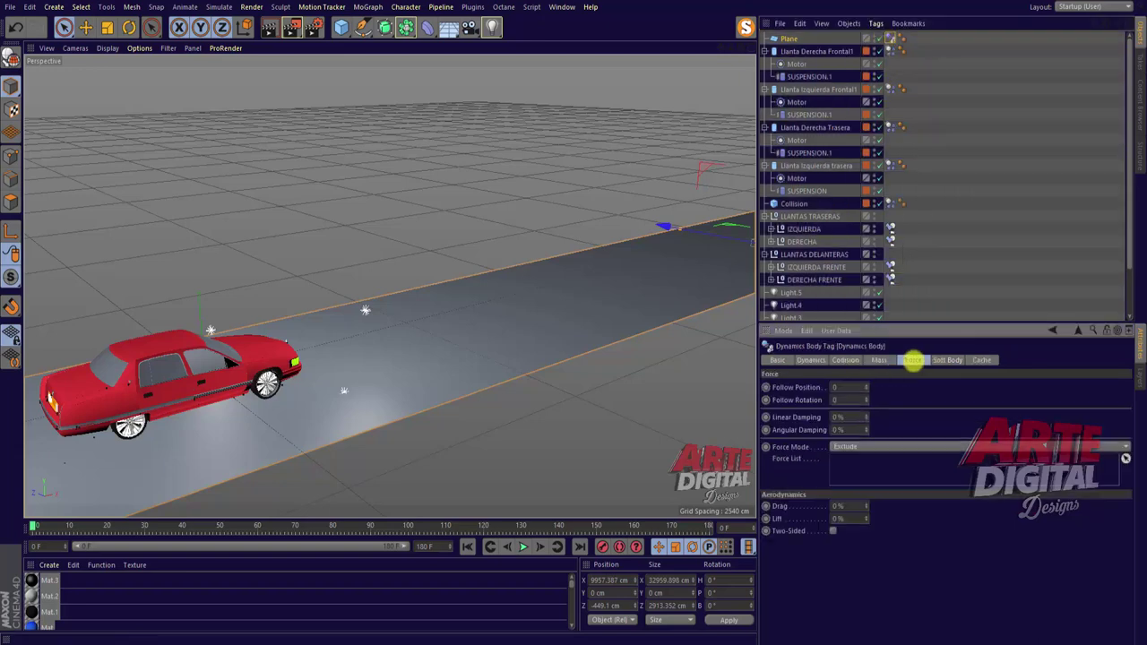
pyautogui.click(879, 359)
pyautogui.click(846, 360)
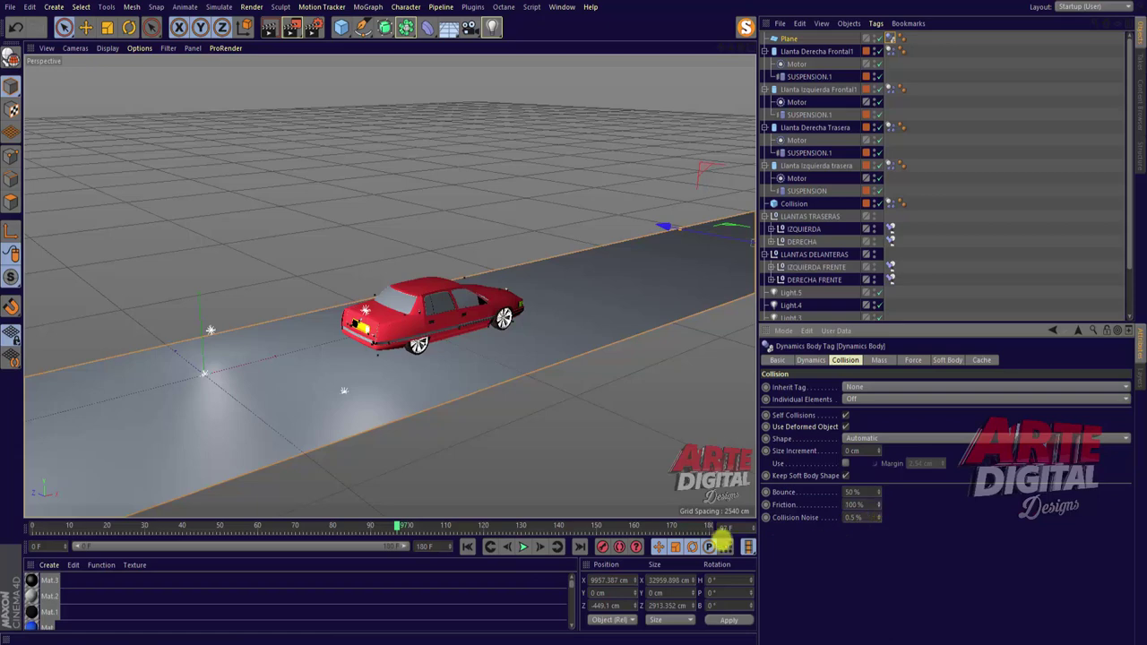
# Replay the car's drive from frame 0 to check the 80% friction.
pyautogui.click(467, 547)
pyautogui.click(524, 547)
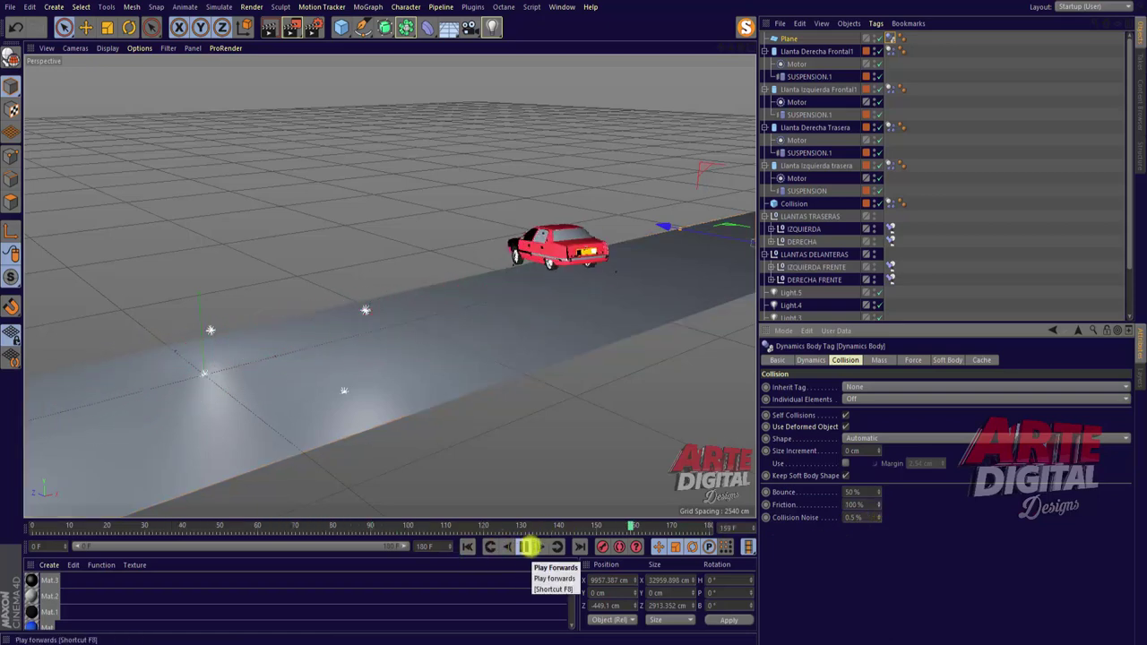
pyautogui.click(527, 546)
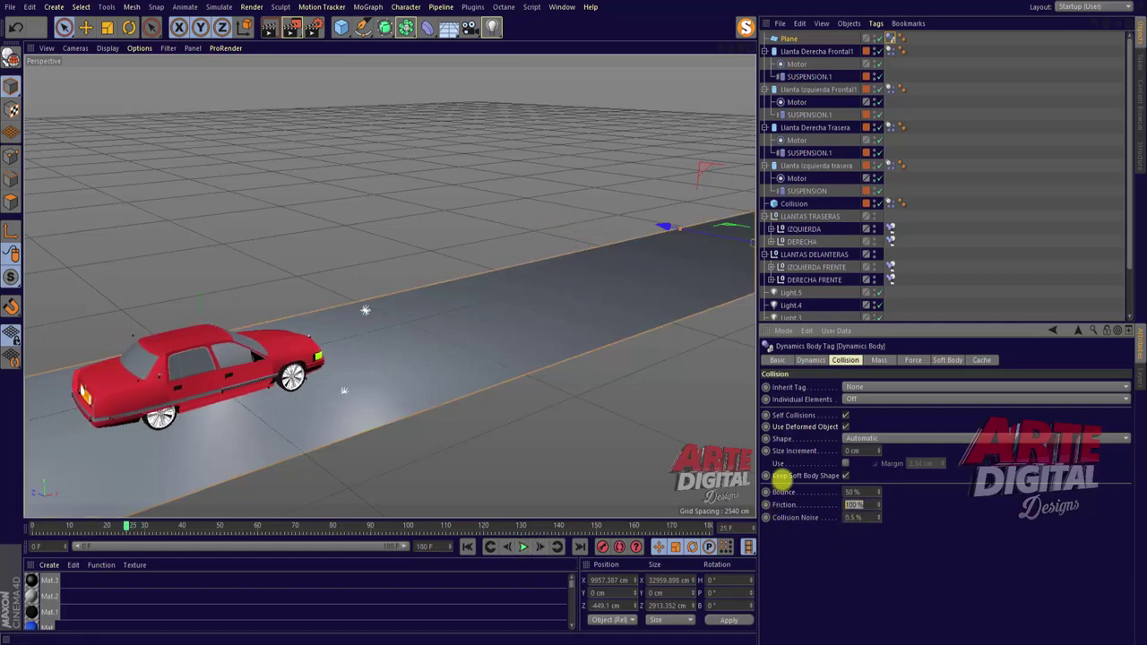
pyautogui.write('80')
pyautogui.click(526, 546)
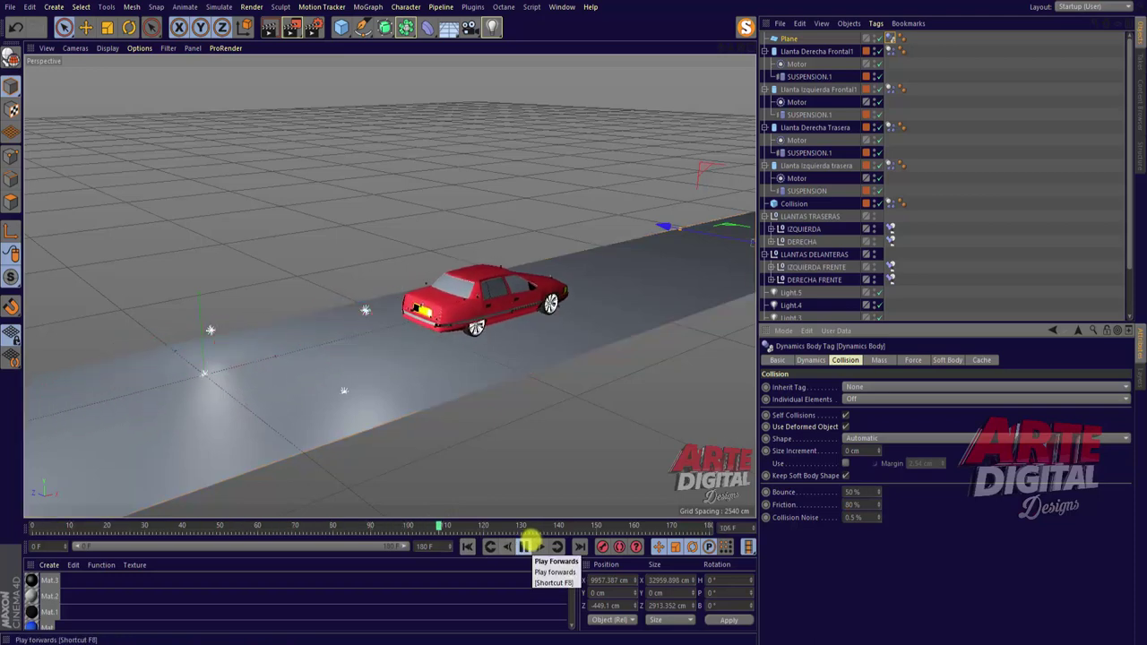
pyautogui.click(527, 547)
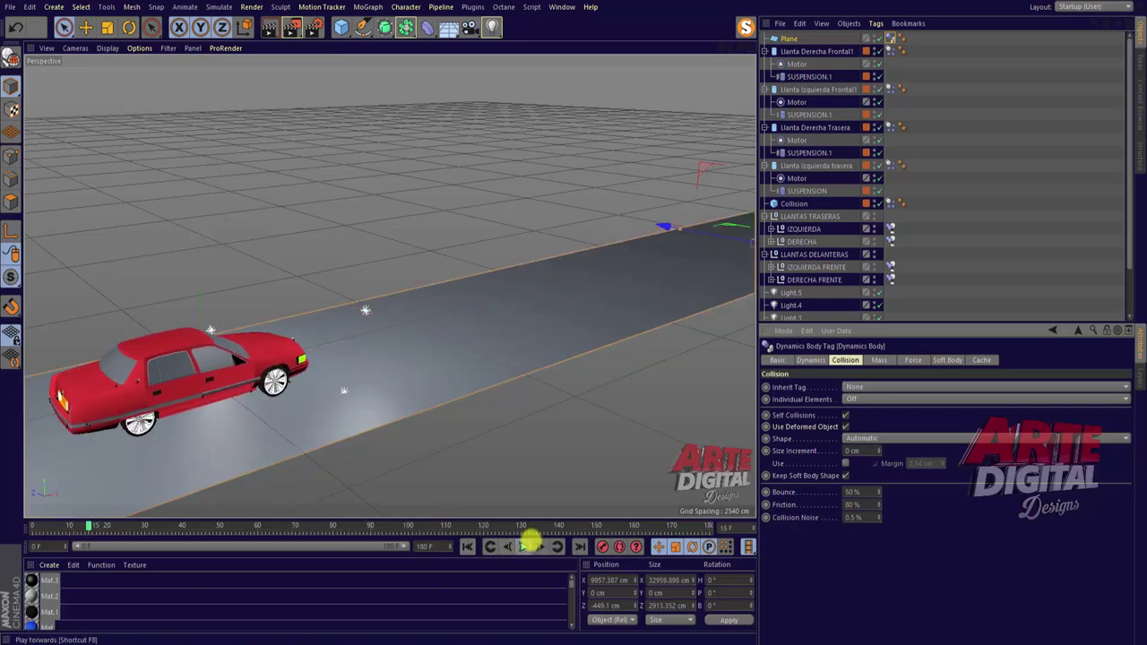
pyautogui.scroll(-2, 887, 296)
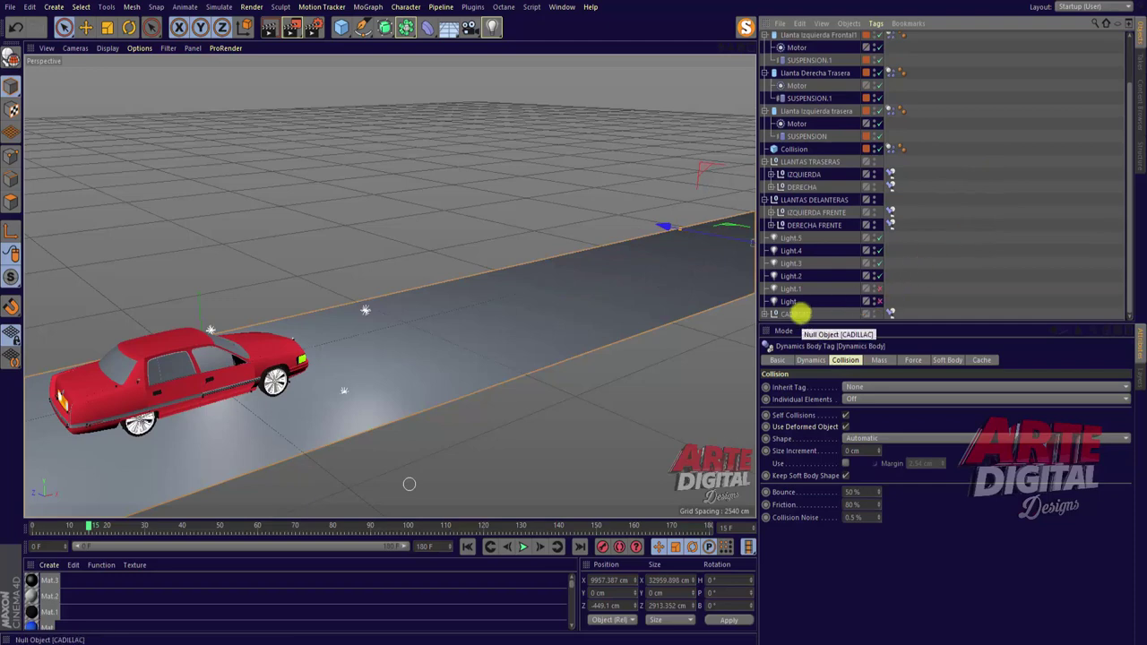
# Switch the Collision object's Dynamics Body mass to Custom Mass and raise it.
pyautogui.click(890, 313)
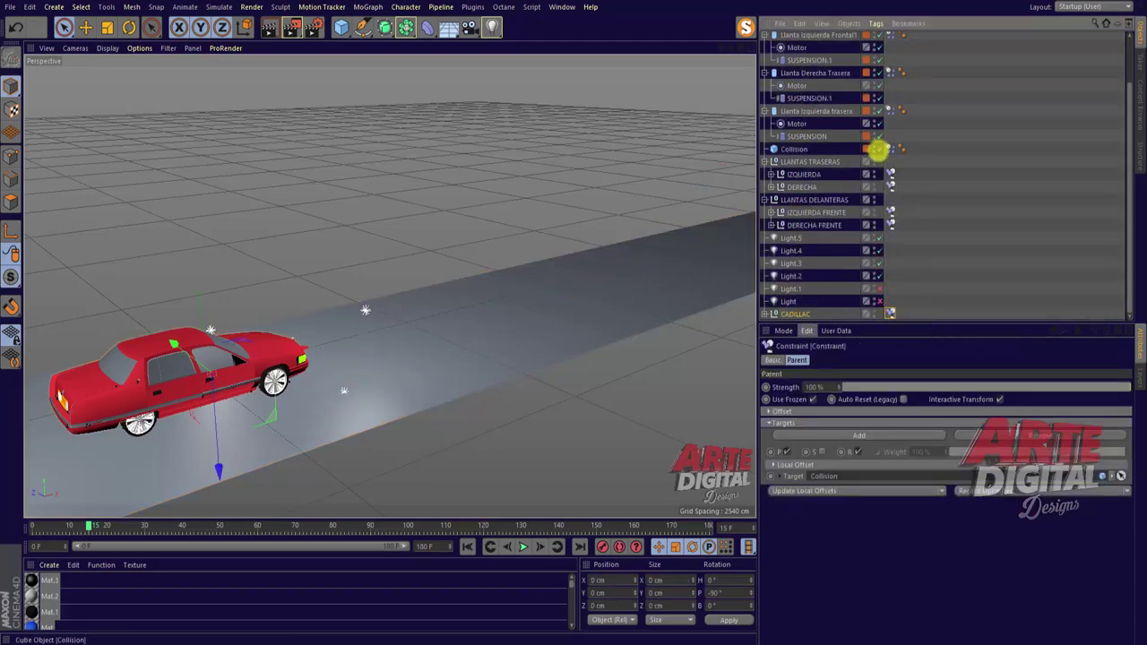
pyautogui.click(793, 148)
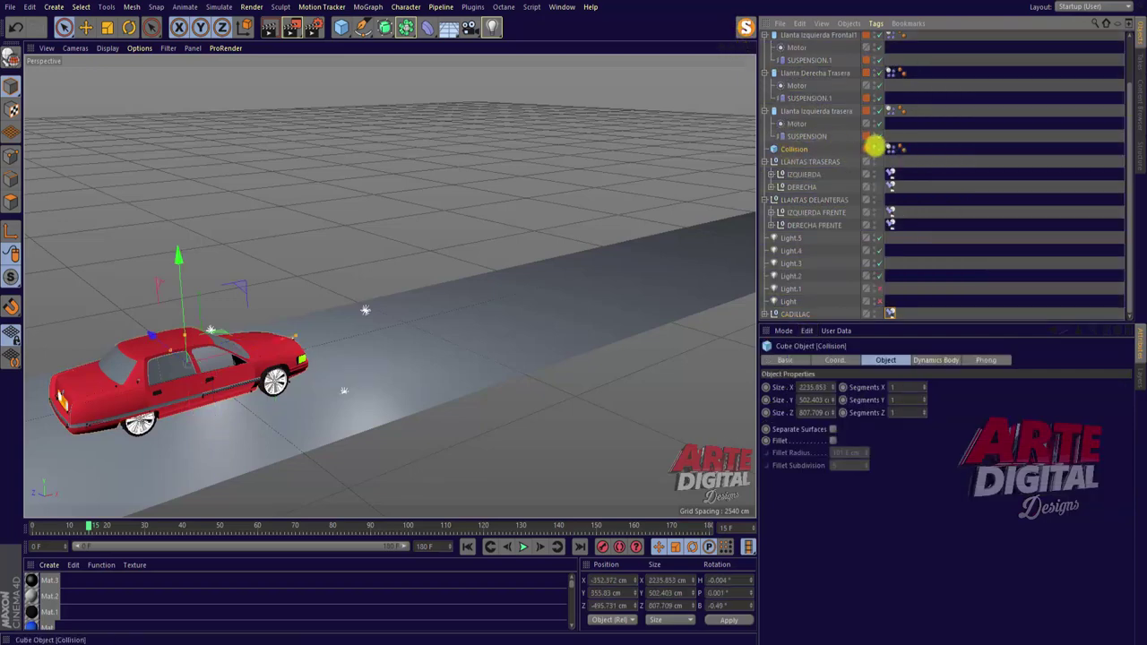
pyautogui.keyDown('alt'); pyautogui.moveTo(573, 315); pyautogui.dragTo(573, 316); pyautogui.keyUp('alt')
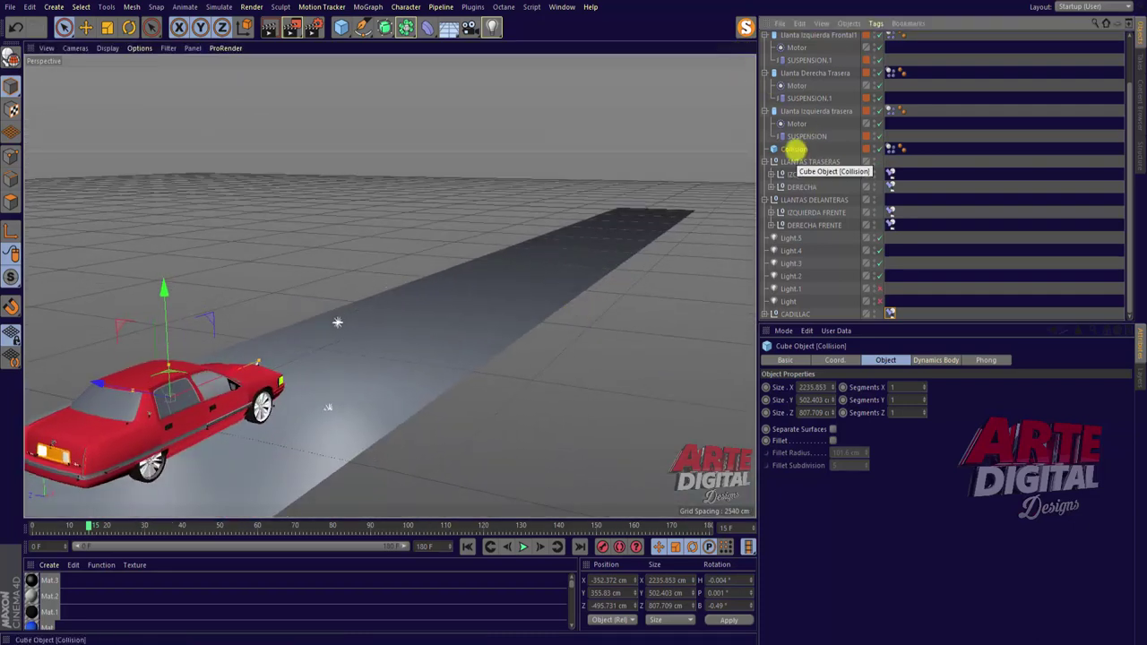
pyautogui.click(889, 149)
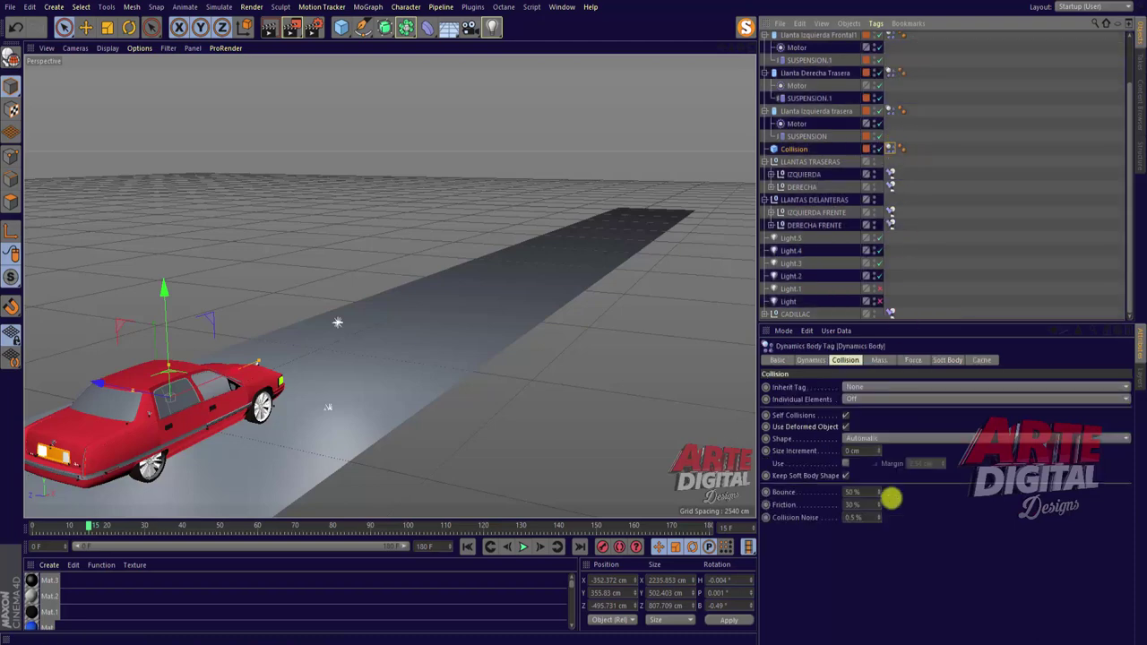
pyautogui.click(874, 360)
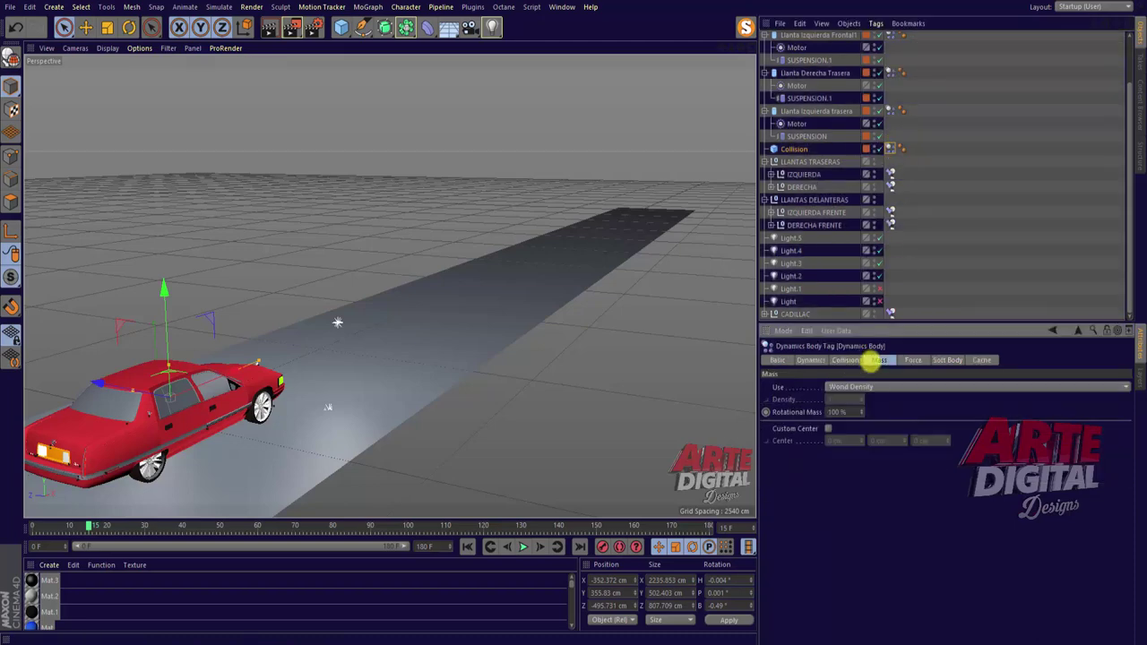
pyautogui.click(868, 386)
pyautogui.click(865, 424)
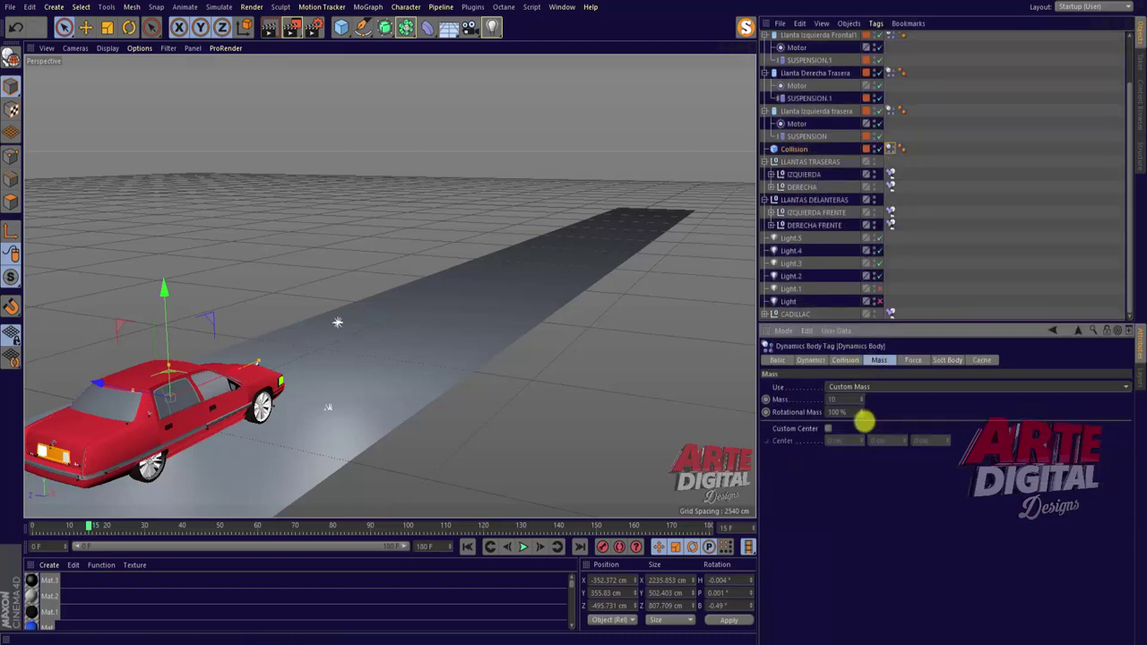
pyautogui.click(860, 398)
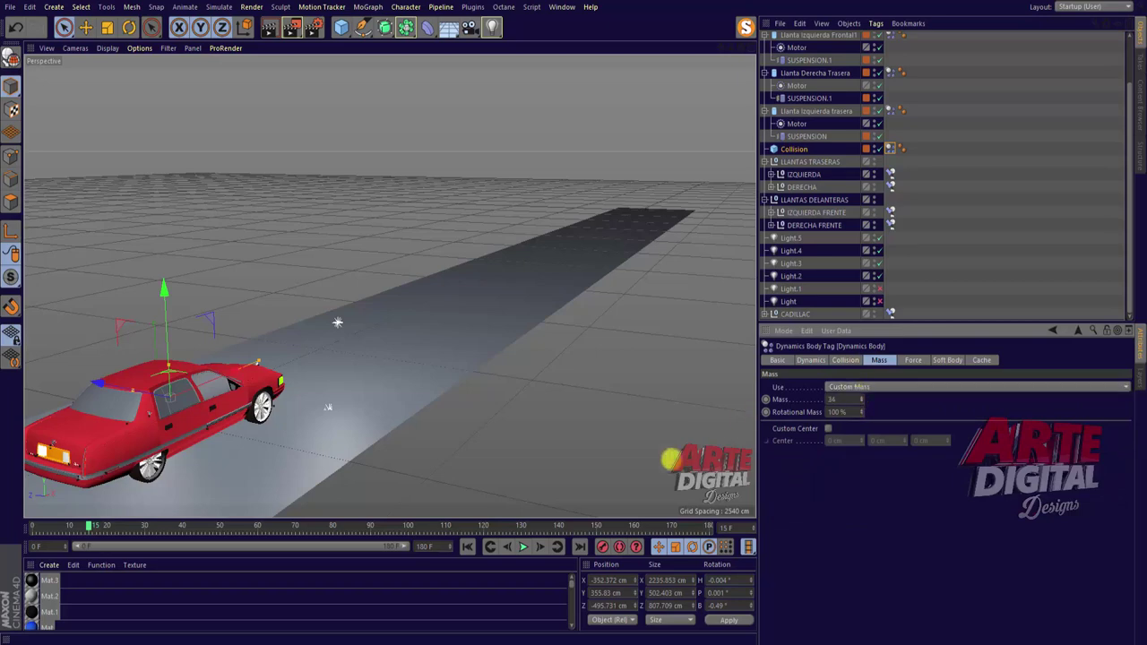
# Replay the drive several times from the start to judge the new mass.
pyautogui.click(524, 547)
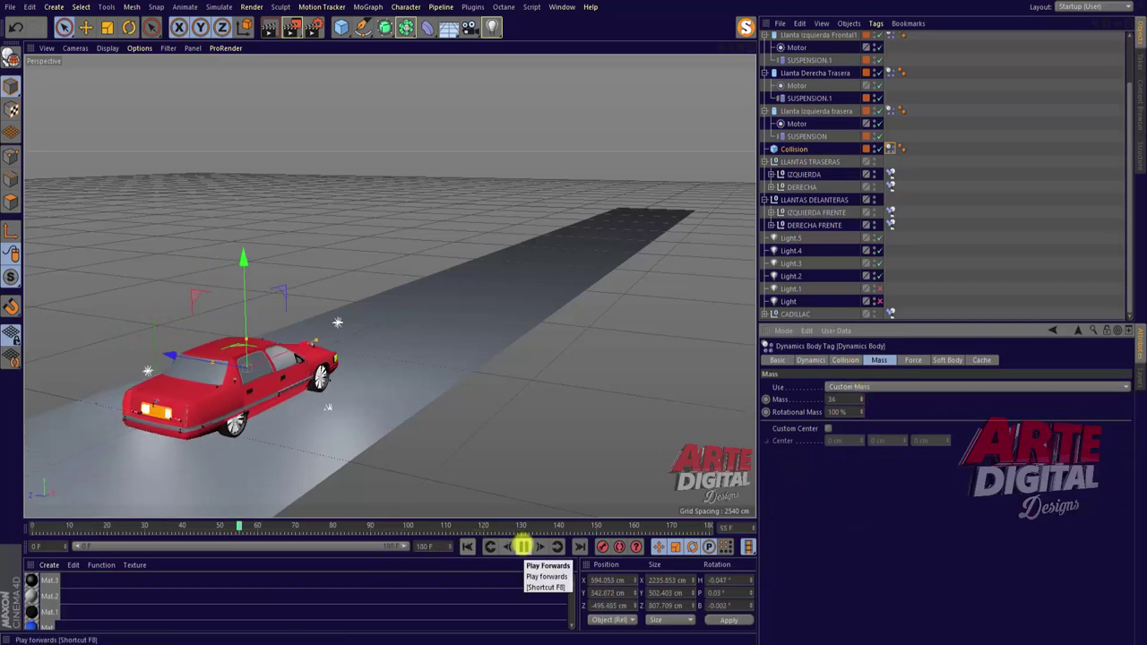
pyautogui.click(523, 547)
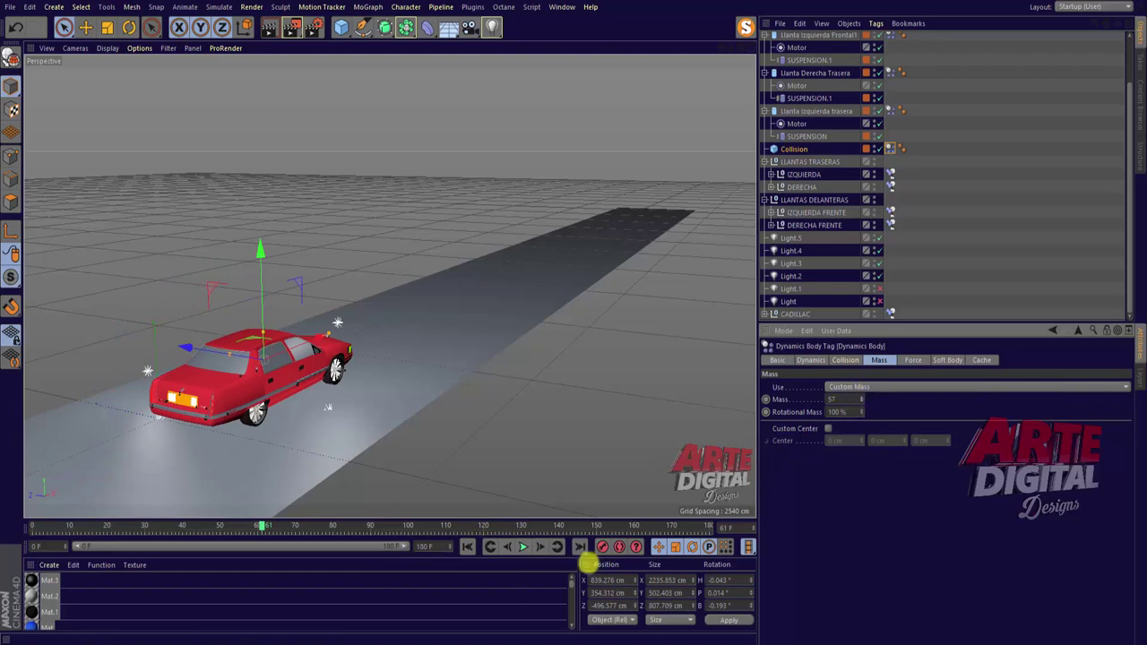
pyautogui.click(489, 547)
pyautogui.click(523, 547)
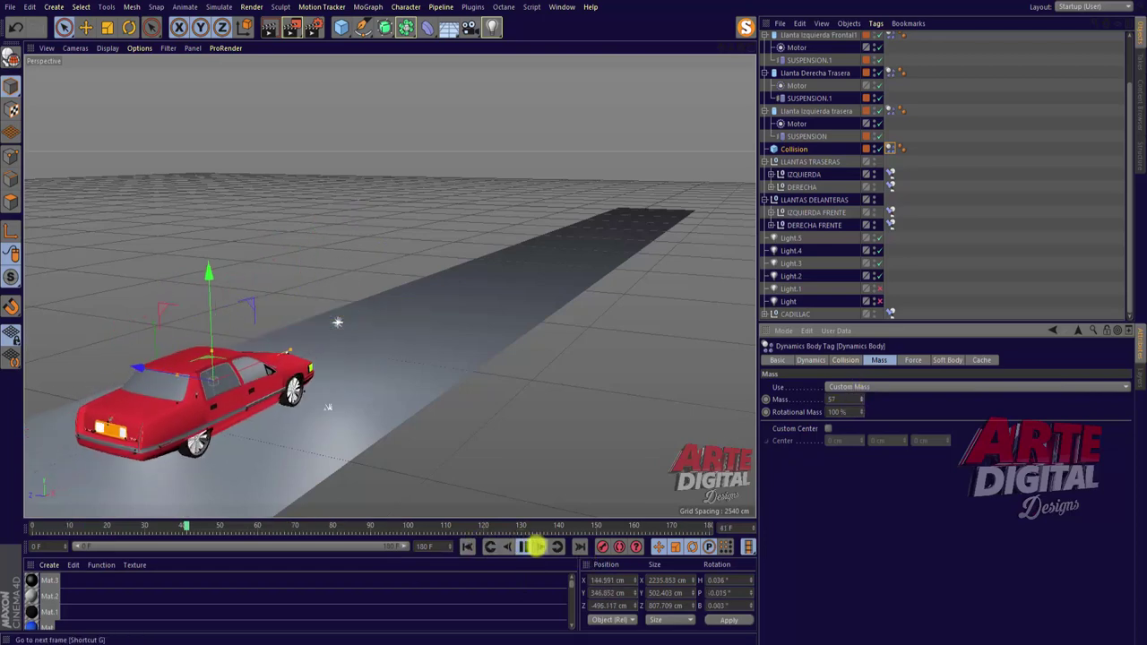
pyautogui.click(809, 413)
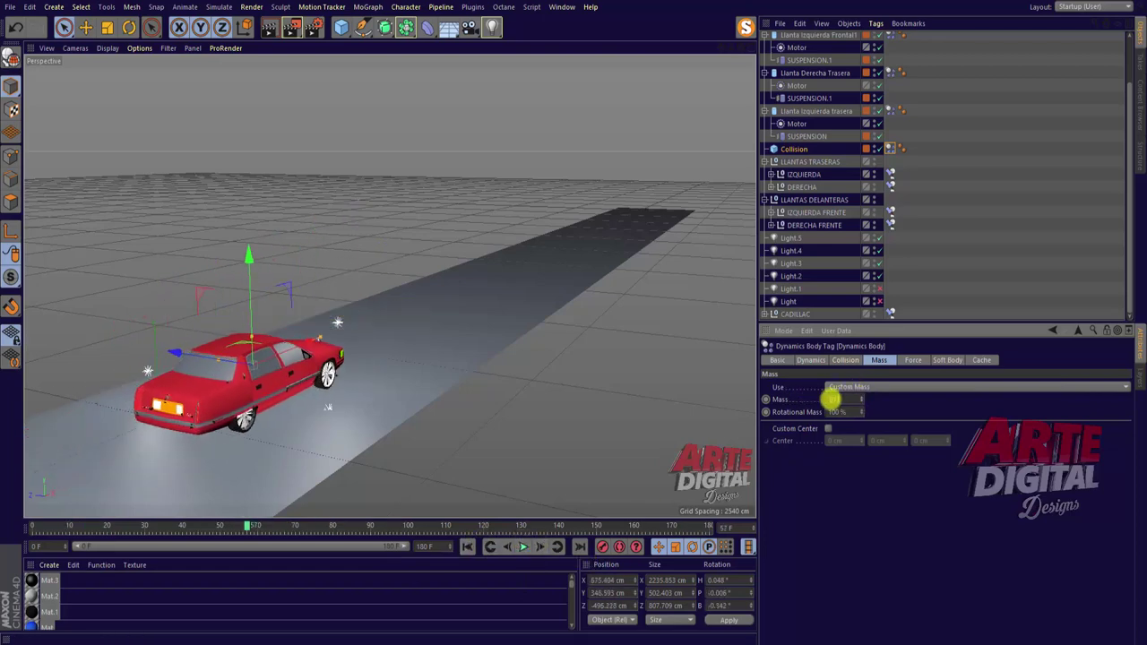
pyautogui.write('100')
pyautogui.click(489, 547)
pyautogui.click(523, 547)
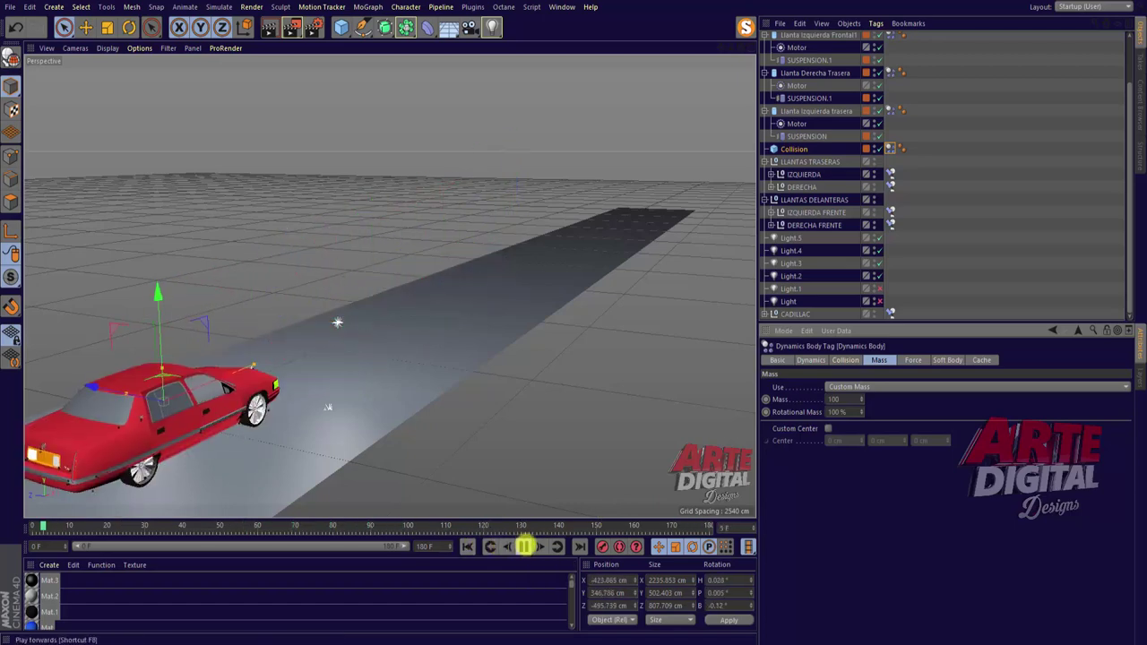
pyautogui.click(524, 547)
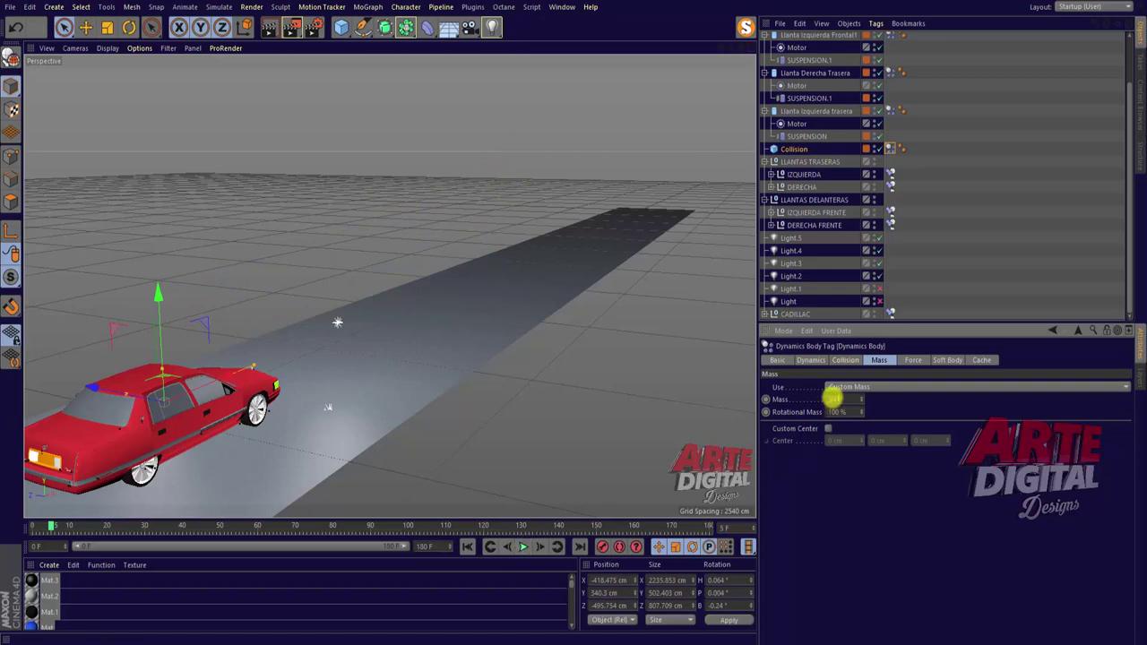
pyautogui.click(845, 399)
pyautogui.write('500')
pyautogui.click(521, 547)
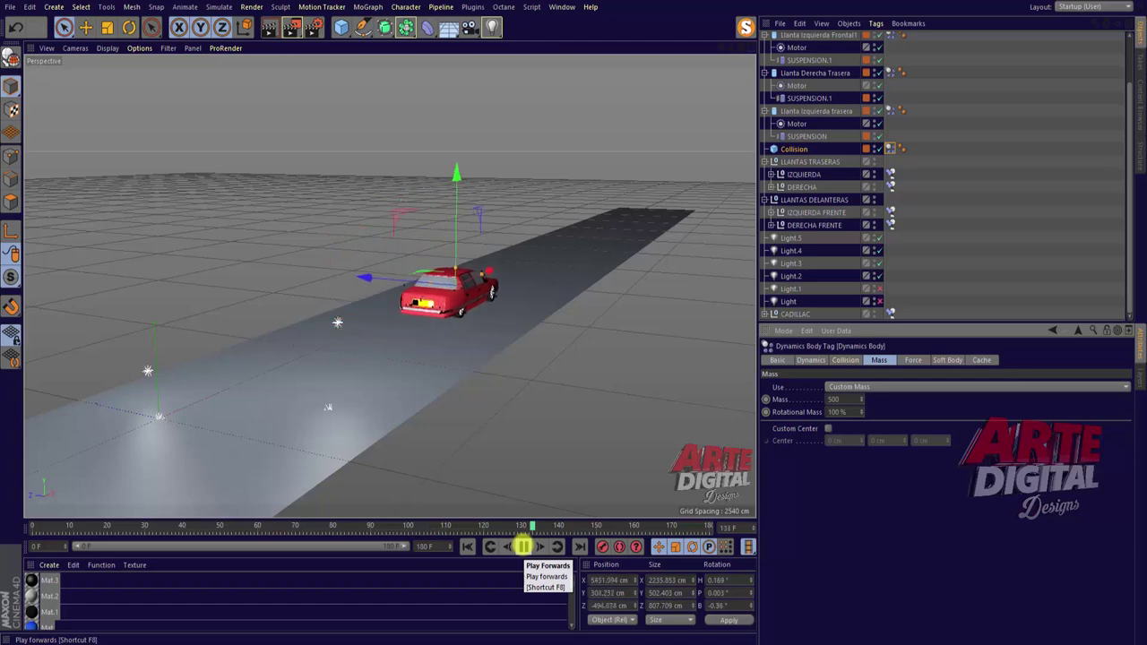
pyautogui.click(523, 547)
pyautogui.write('200')
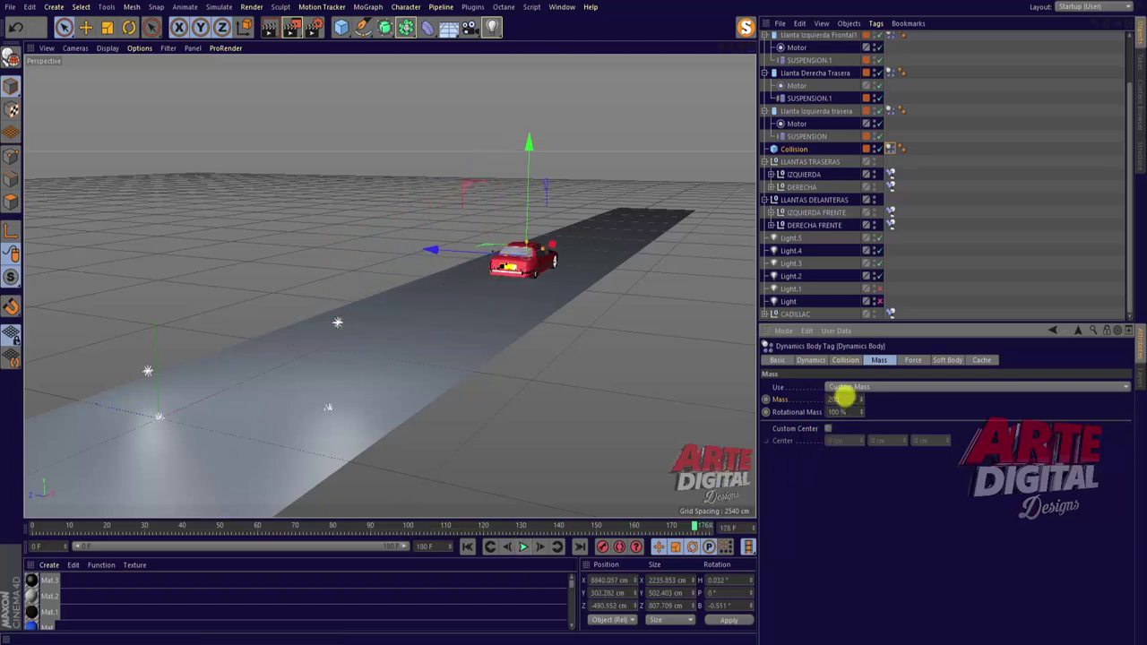
pyautogui.click(467, 546)
pyautogui.click(523, 547)
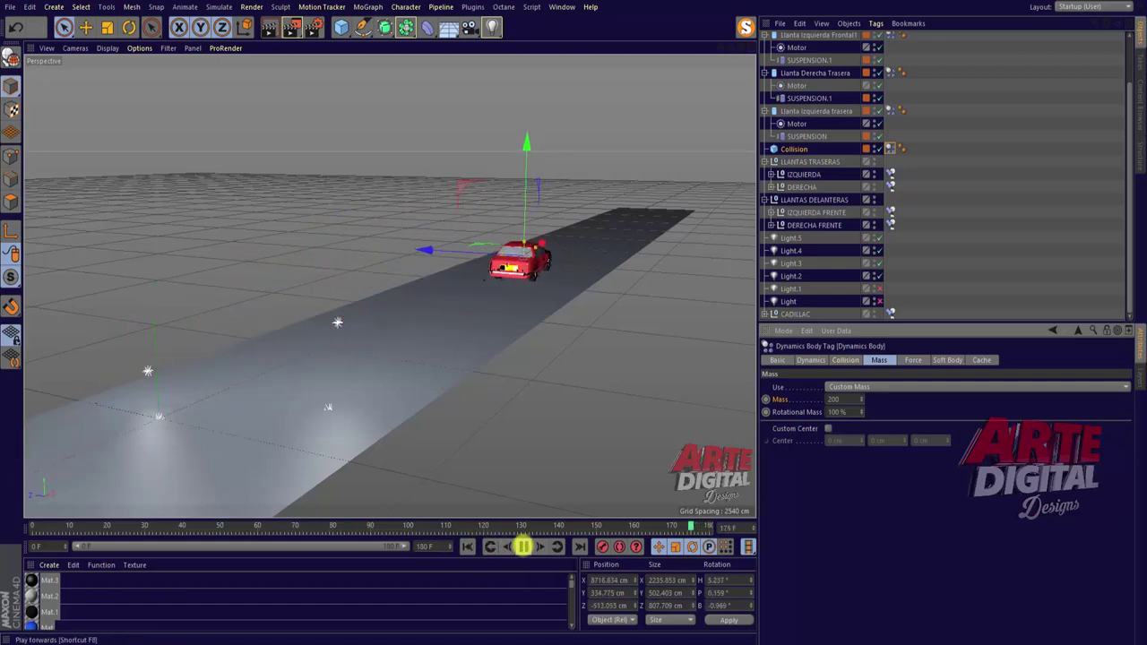
pyautogui.click(523, 546)
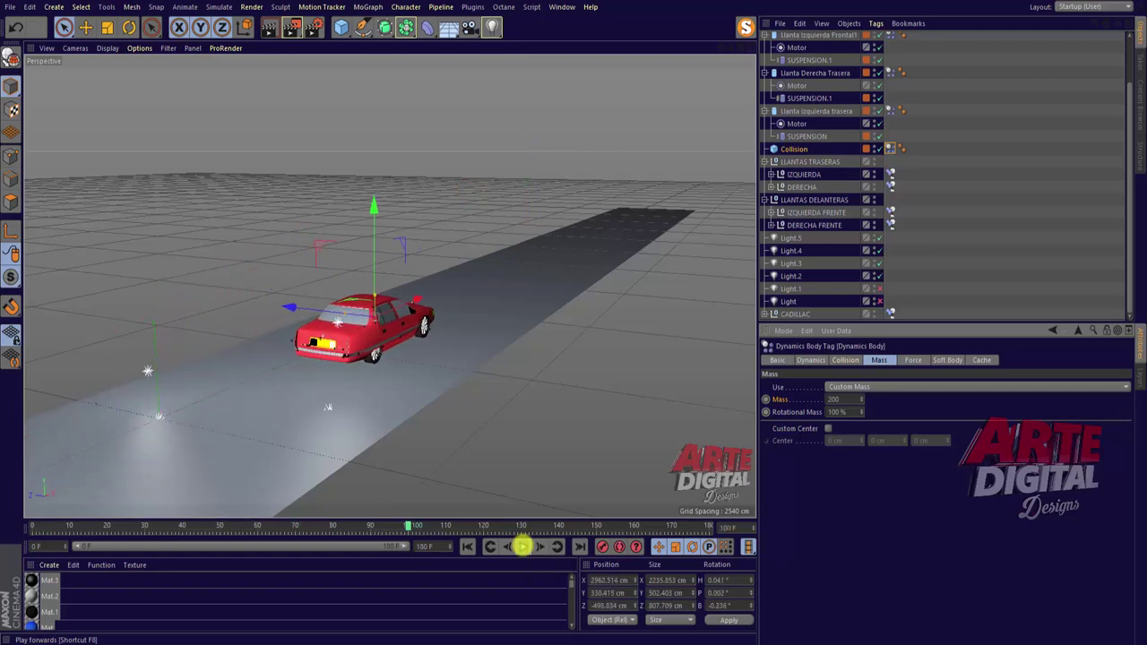
# Set the Custom Mass to 150 and replay the drive from frame 0.
pyautogui.doubleClick(835, 399)
pyautogui.write('150')
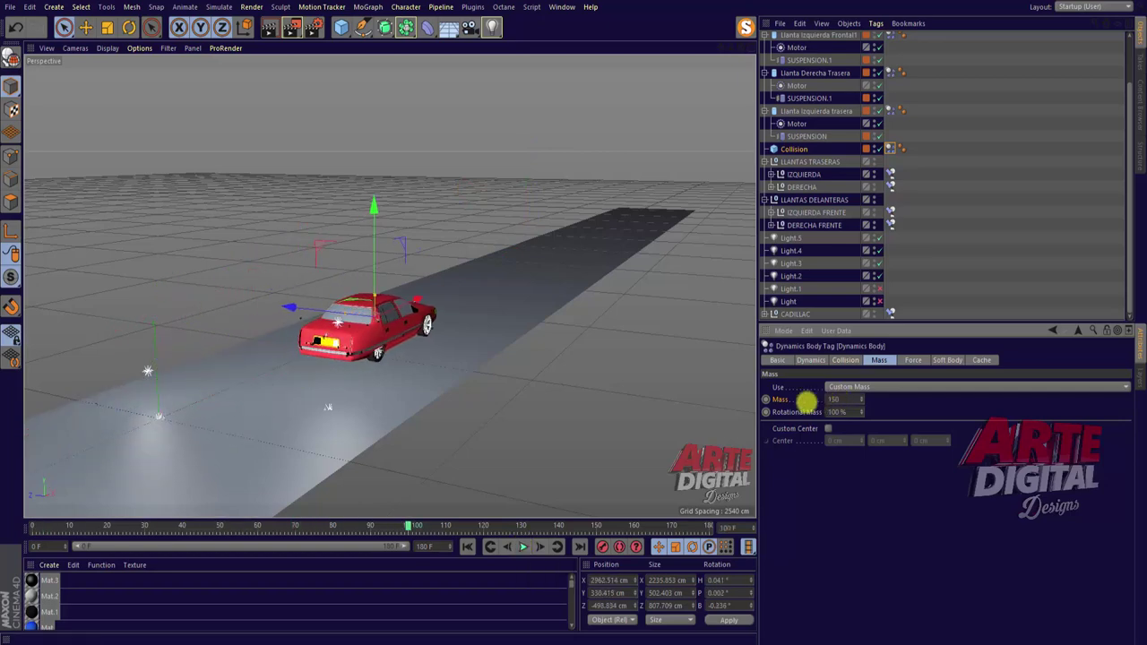
pyautogui.click(467, 547)
pyautogui.click(521, 546)
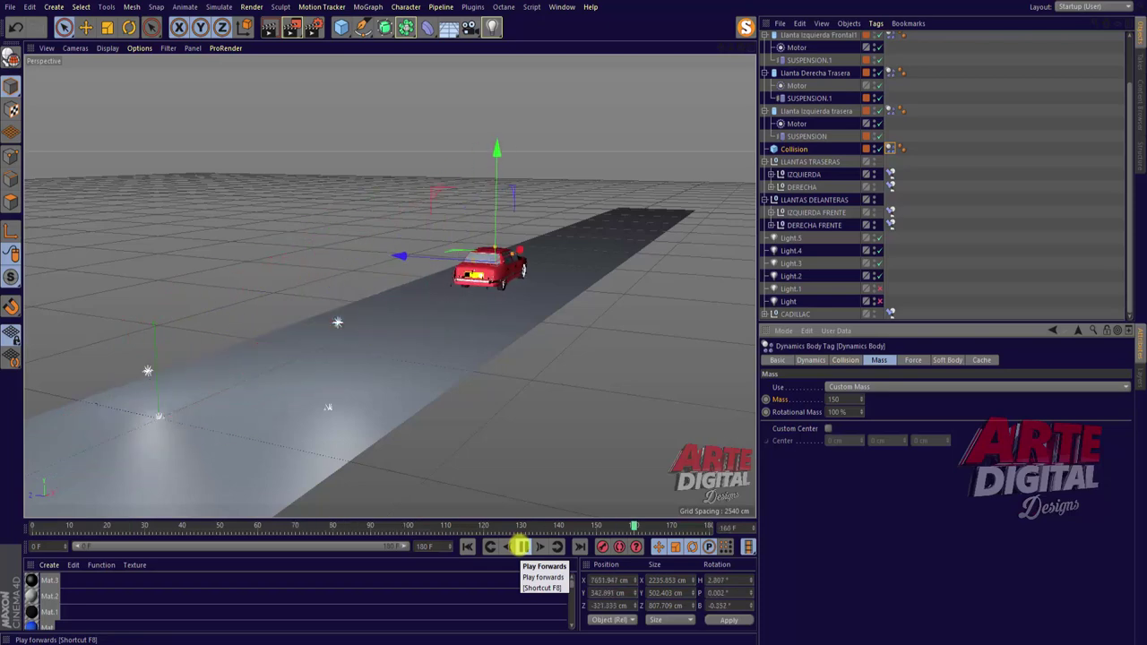
pyautogui.click(521, 546)
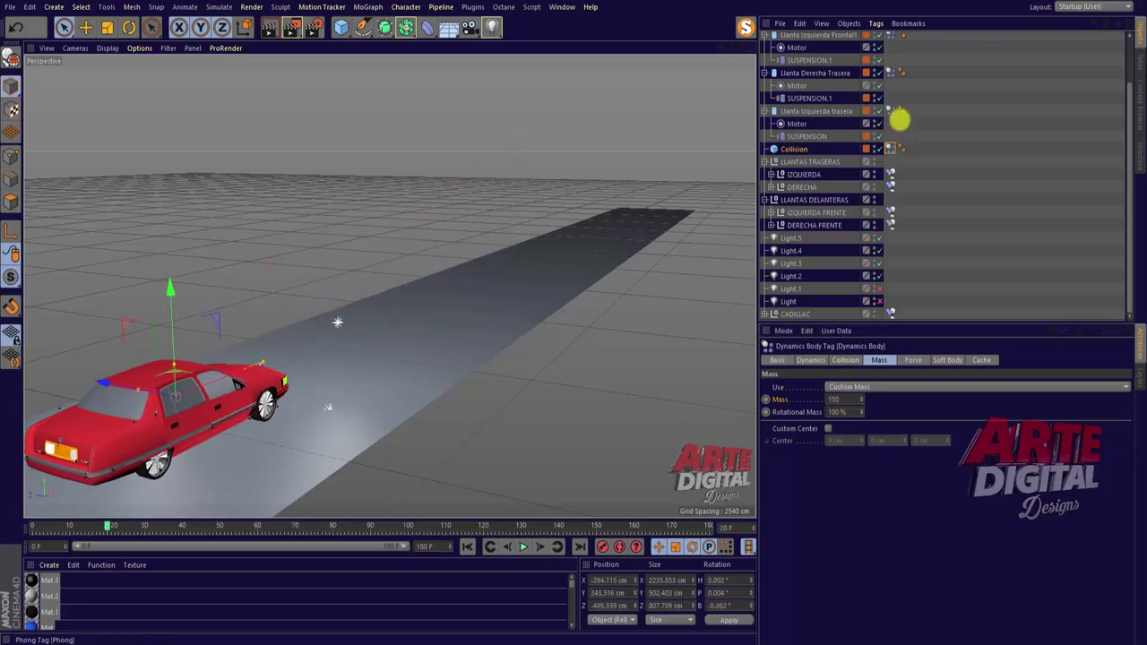
pyautogui.click(895, 47)
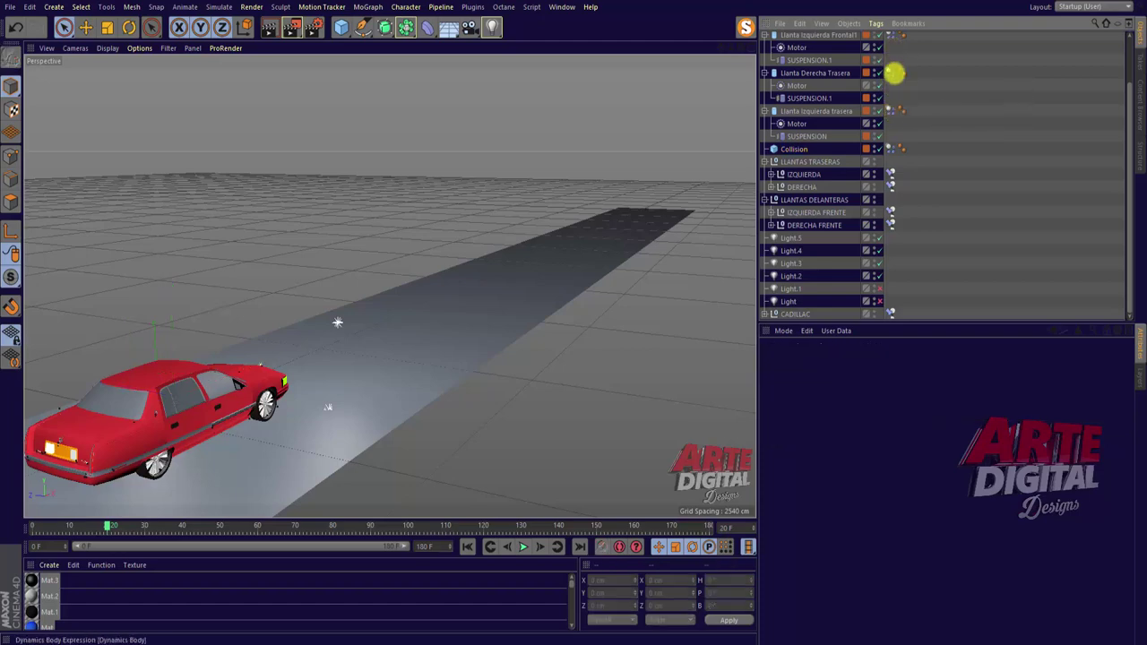
# Lower the shared Custom Mass of the four wheel Dynamics Body tags and test-drive.
pyautogui.click(893, 72)
pyautogui.keyDown('ctrl'); pyautogui.click(892, 110); pyautogui.keyUp('ctrl')
pyautogui.scroll(2, 934, 119)
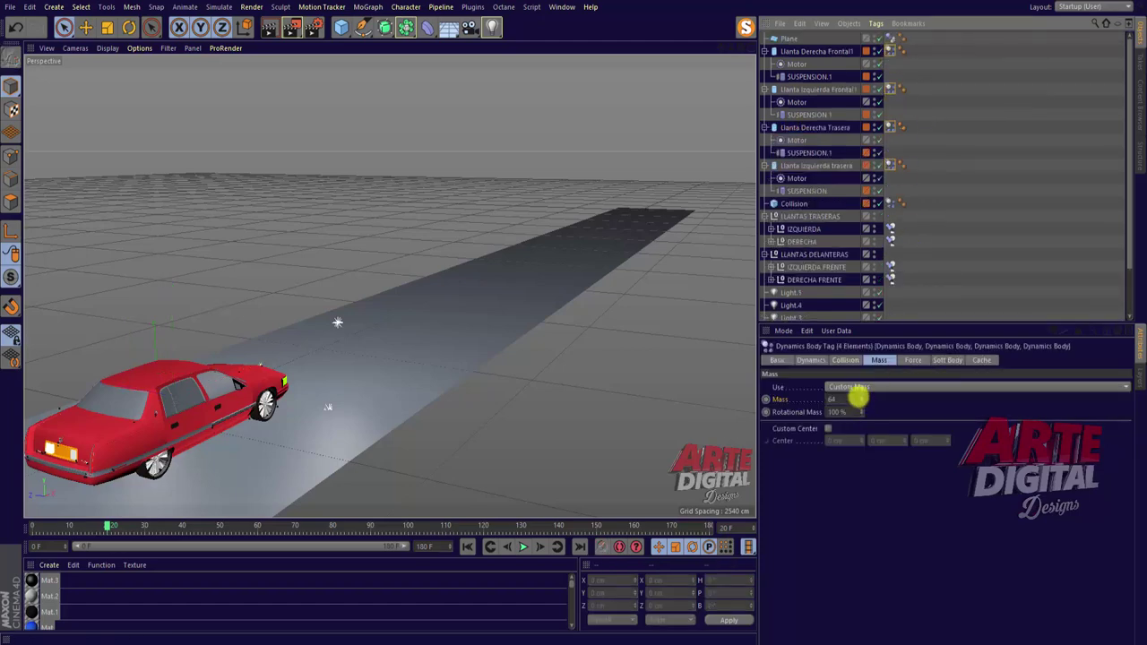
pyautogui.moveTo(861, 399); pyautogui.dragTo(859, 402)
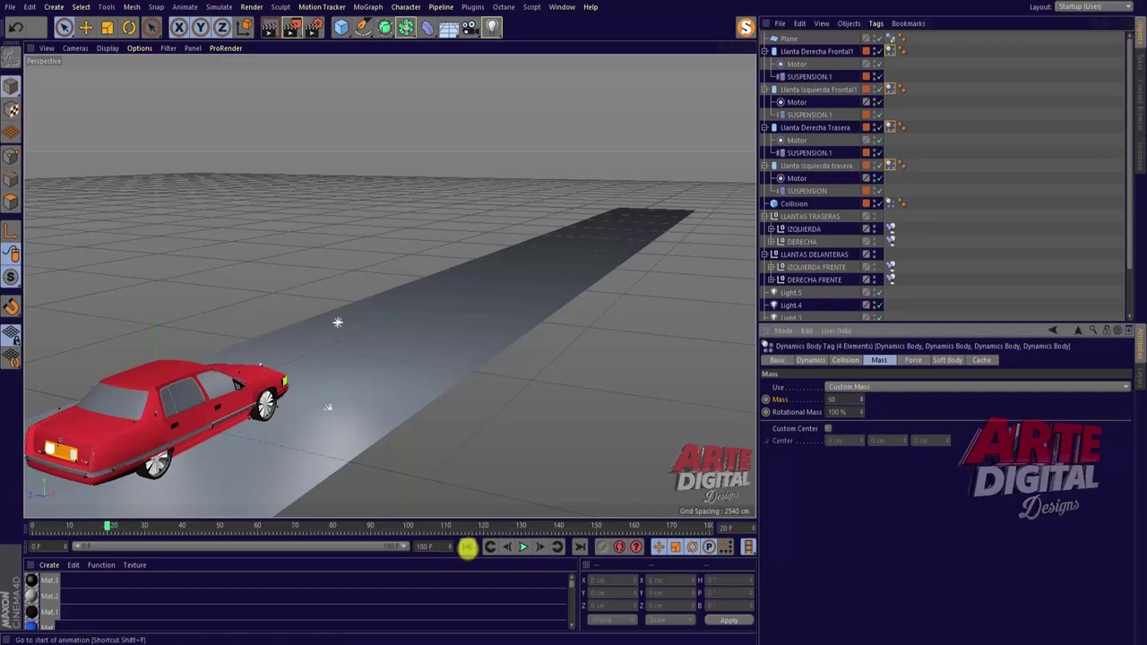
pyautogui.click(467, 546)
pyautogui.click(523, 547)
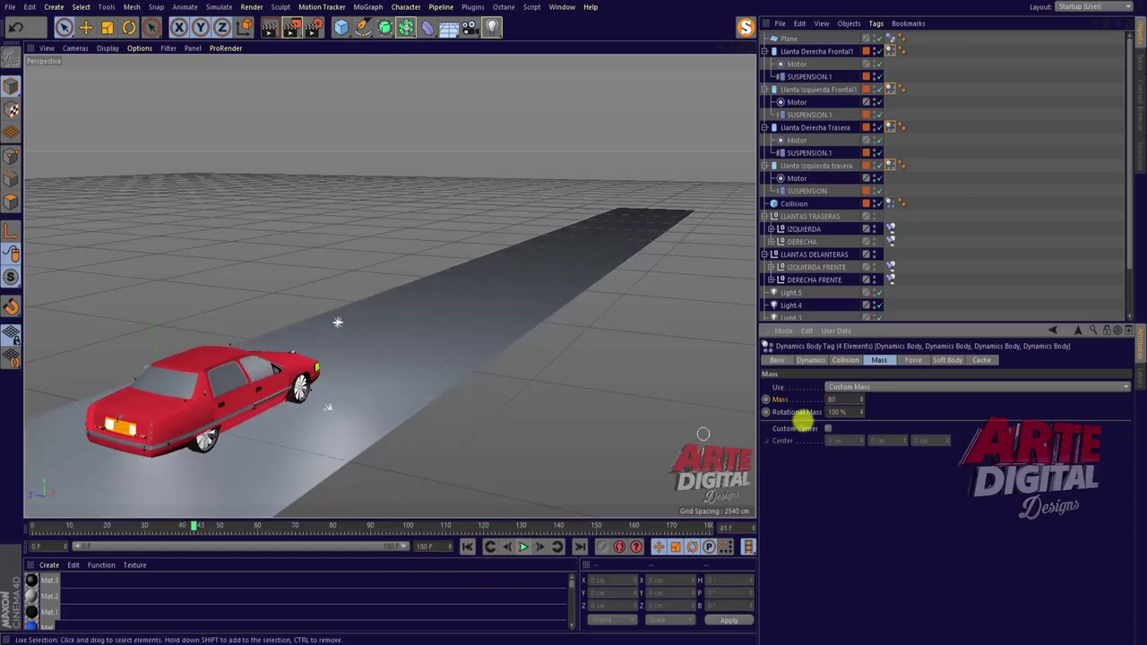
# Try a lower wheel mass and replay the drive several times from the start.
pyautogui.click(835, 399)
pyautogui.write('0')
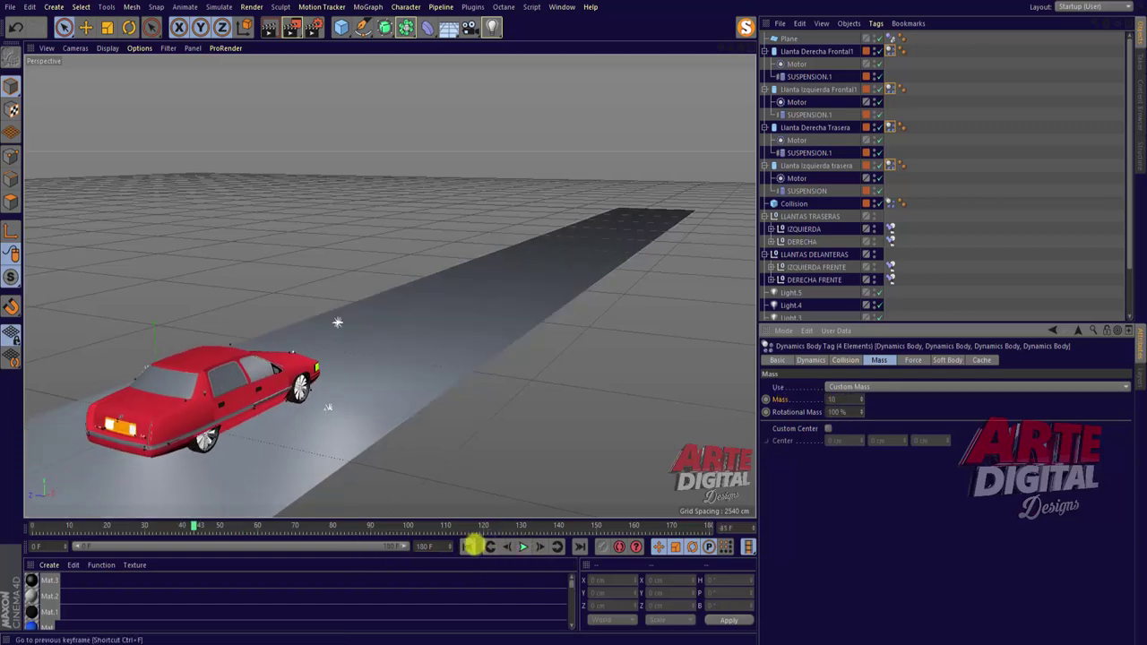
pyautogui.click(467, 547)
pyautogui.click(525, 546)
pyautogui.click(527, 546)
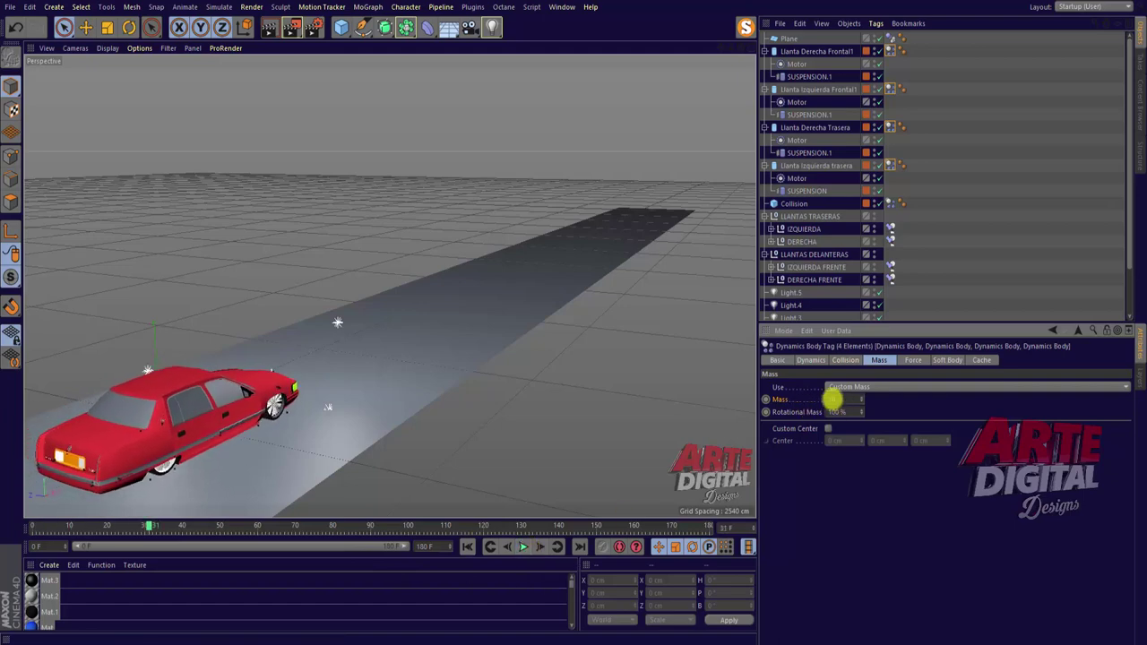
pyautogui.click(845, 399)
pyautogui.write('40')
pyautogui.click(523, 546)
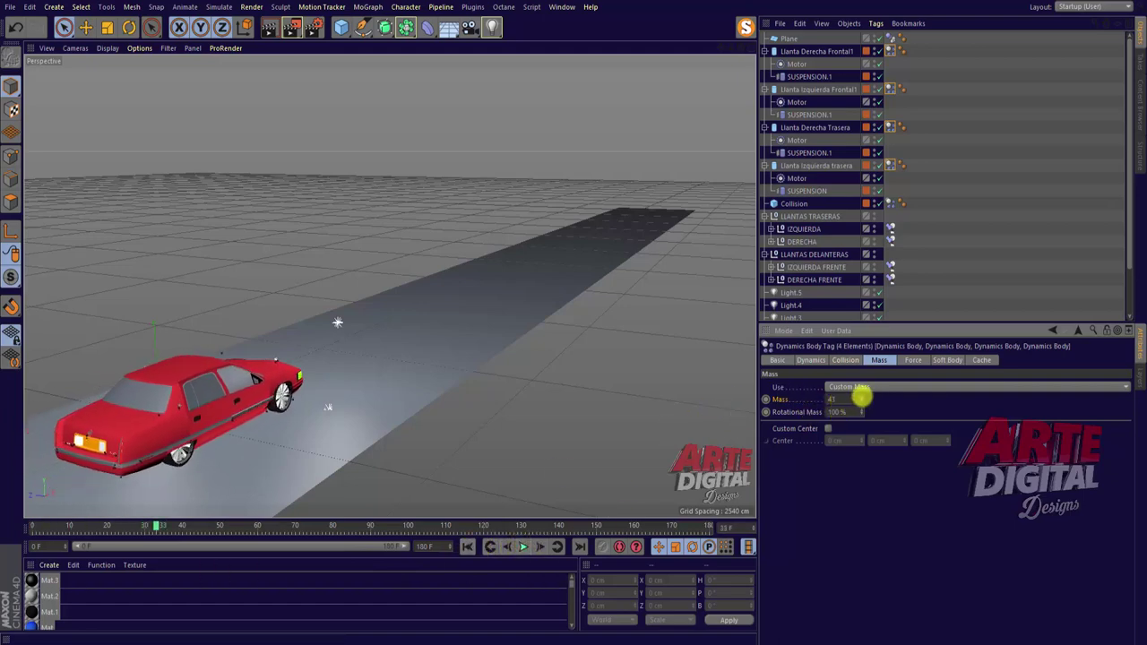
pyautogui.click(523, 547)
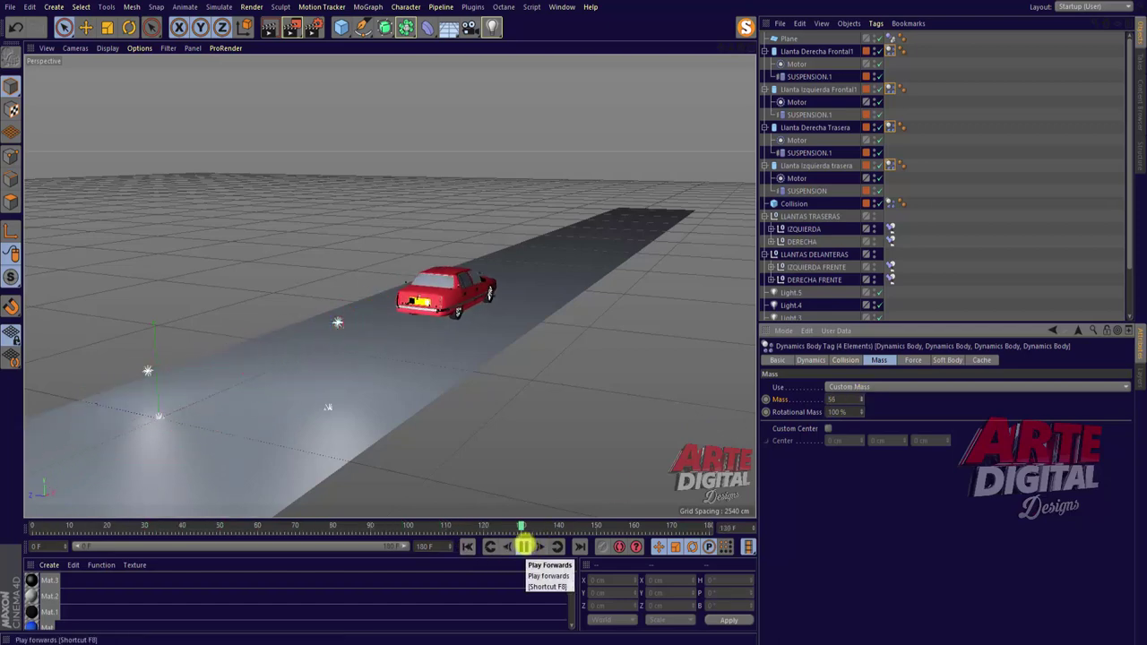
pyautogui.click(523, 546)
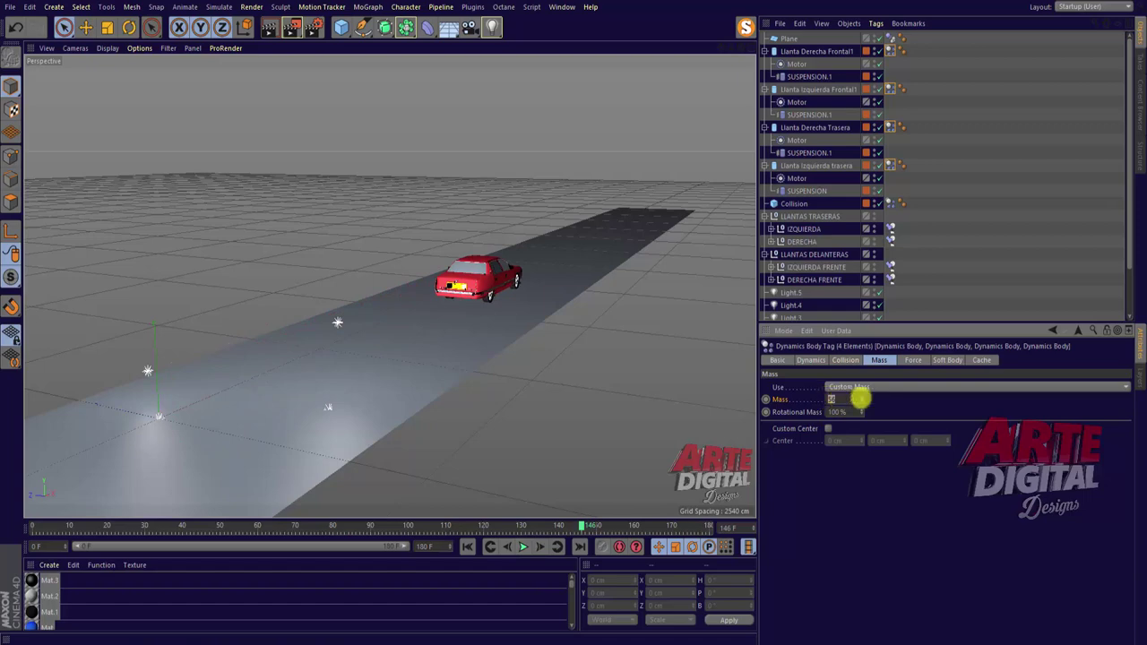
pyautogui.click(467, 546)
pyautogui.click(524, 546)
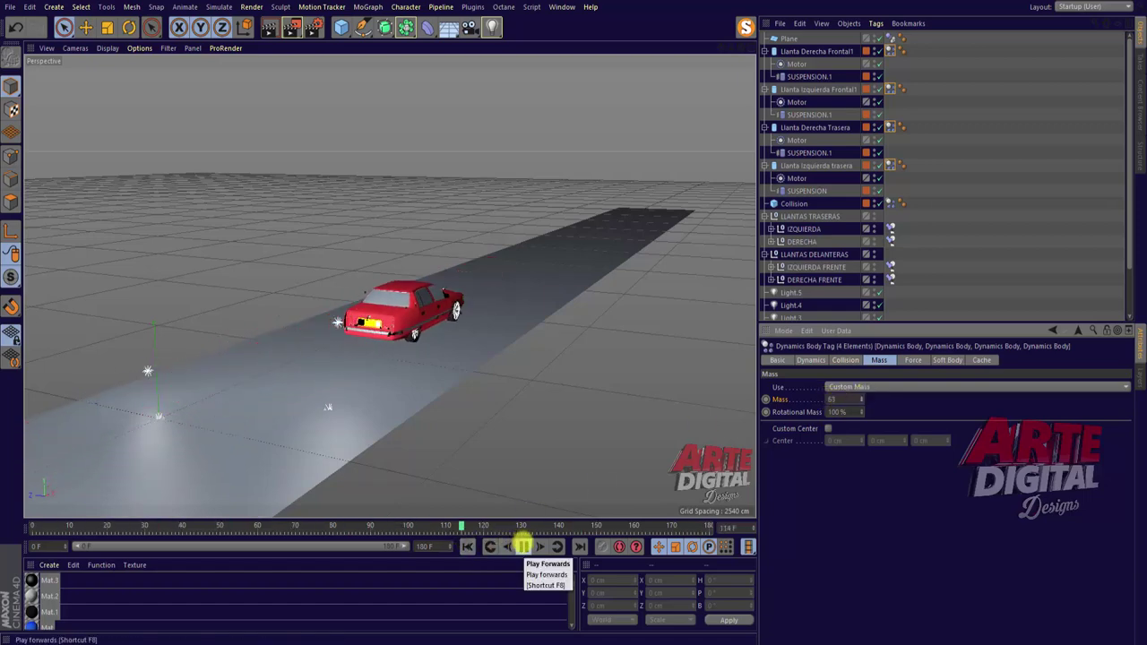
pyautogui.click(523, 547)
# Settle the wheels' Custom Mass at 52, replay, and show the Collision settings.
pyautogui.click(834, 399)
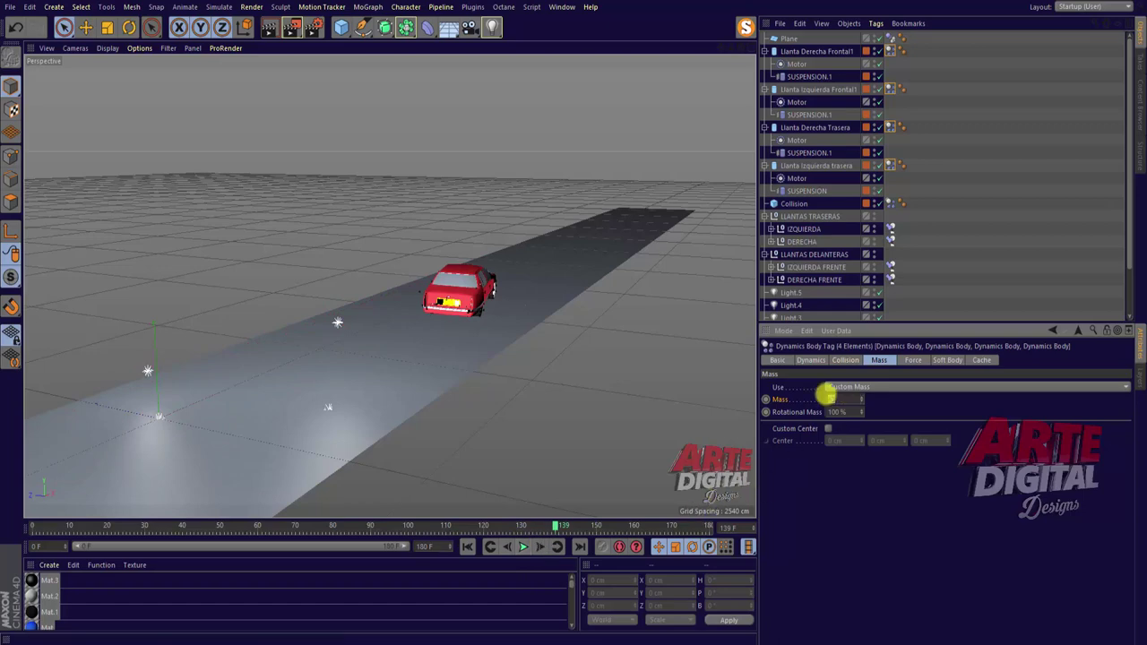
pyautogui.write('52')
pyautogui.click(467, 546)
pyautogui.click(524, 546)
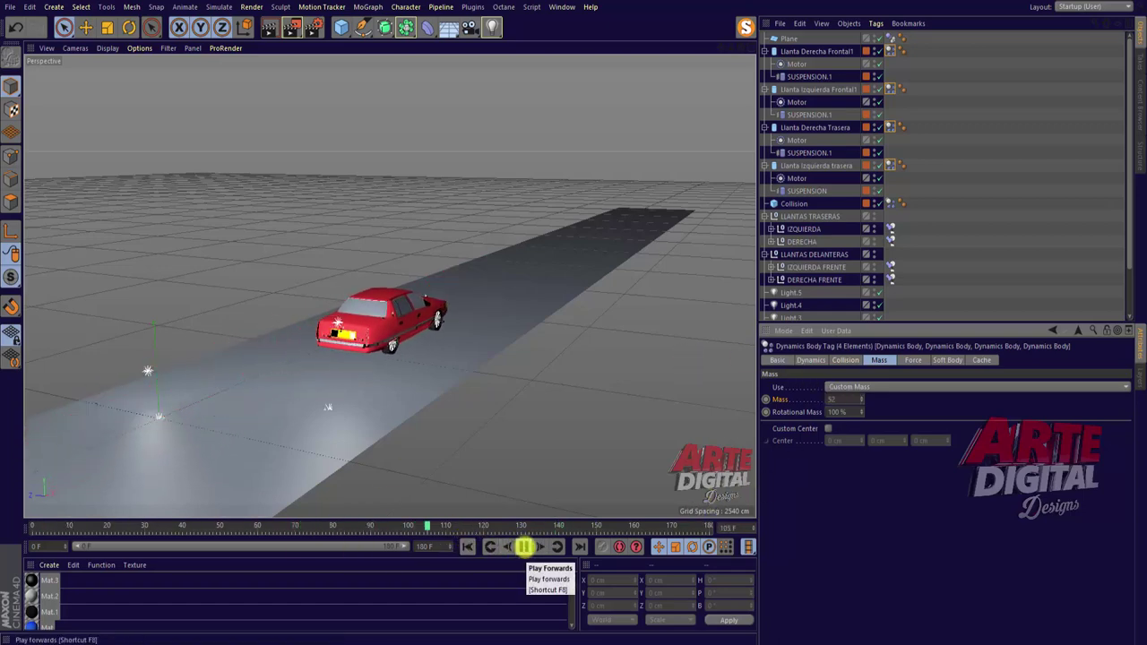
pyautogui.click(521, 547)
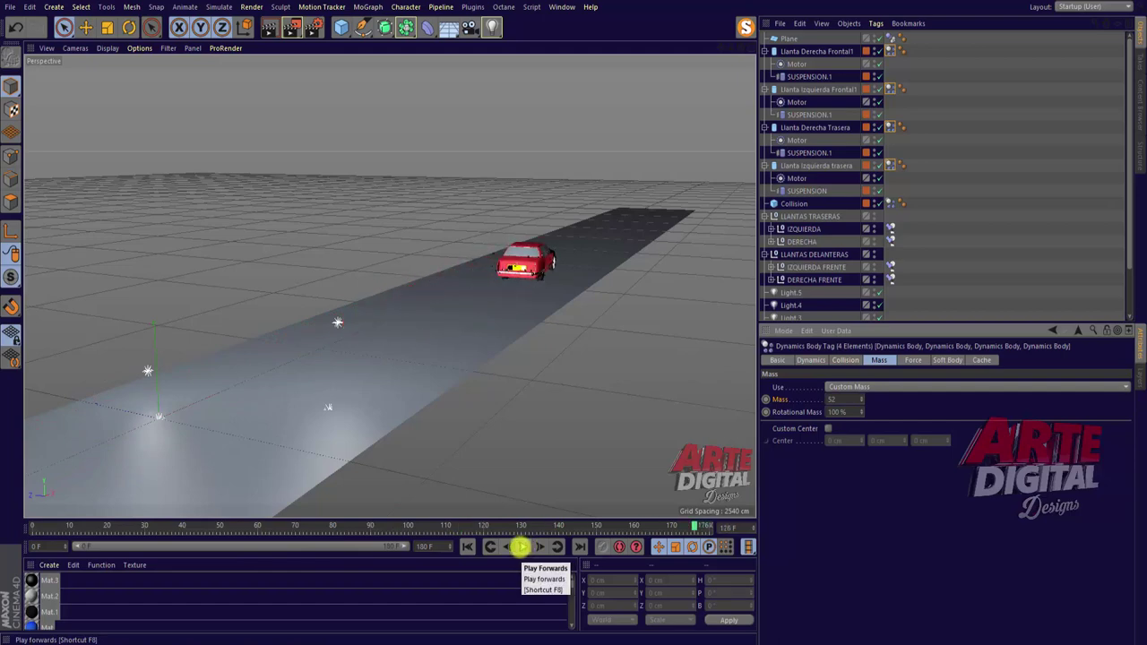
pyautogui.click(467, 546)
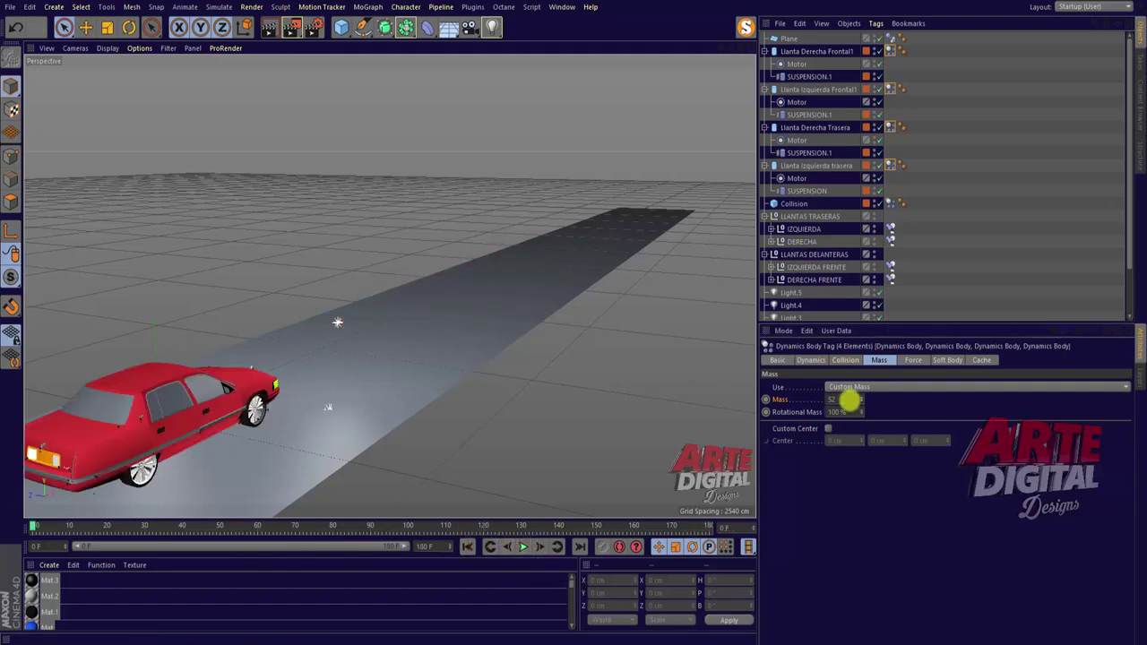
pyautogui.click(845, 359)
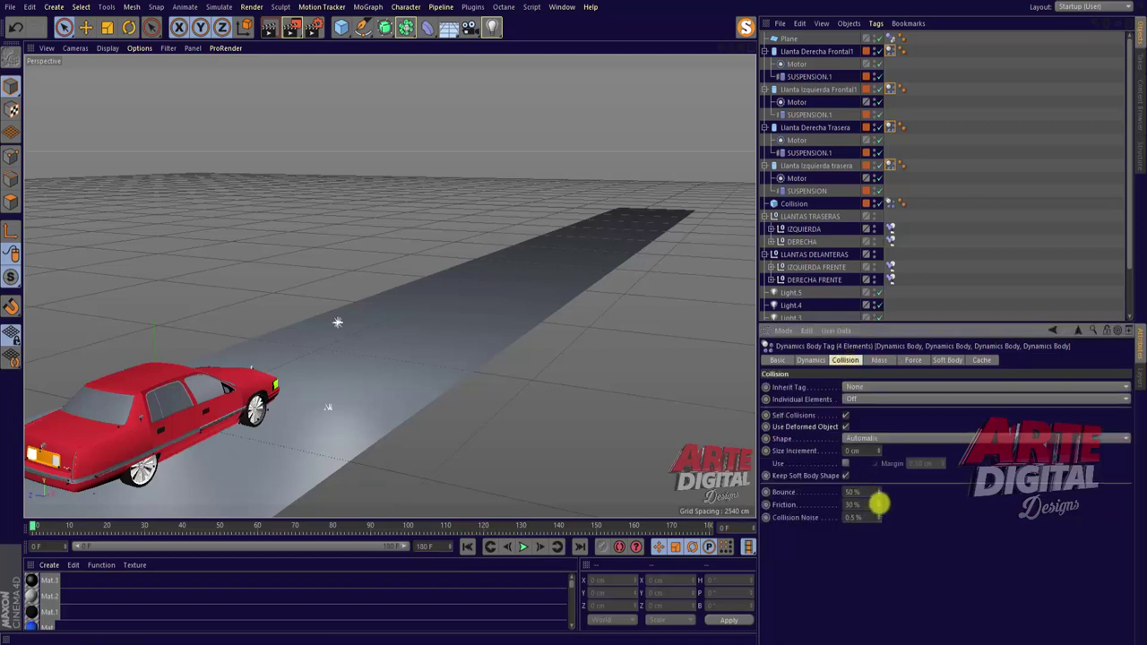
# Try wheel Friction at 75% and 90%, settling on 65%, replaying the drive after each.
pyautogui.click(523, 547)
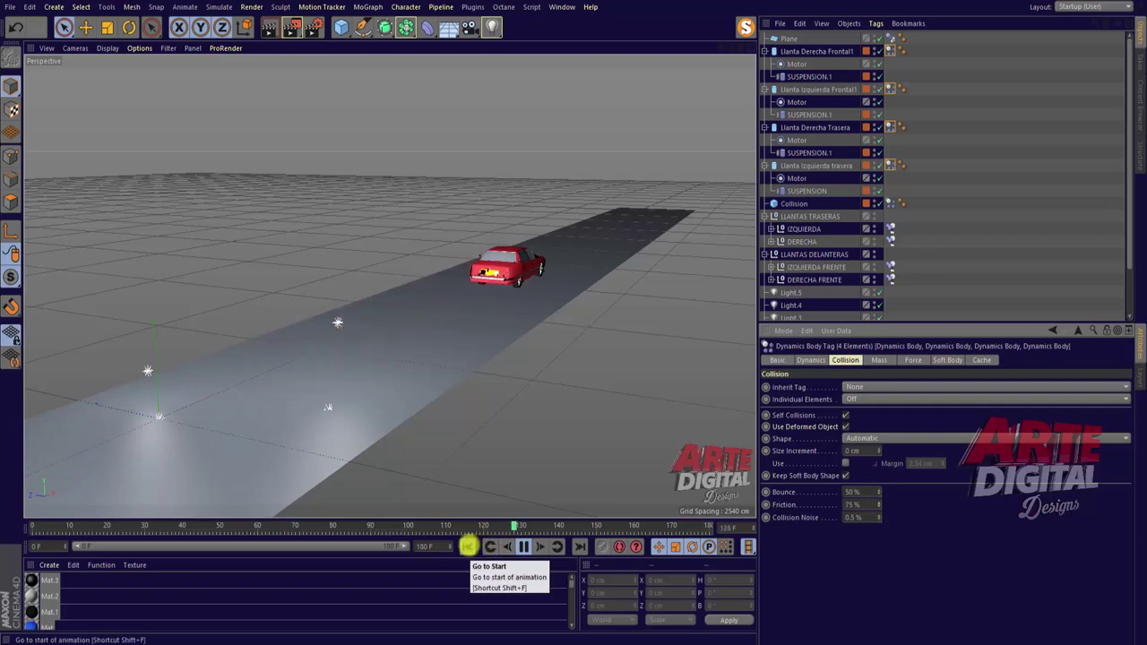
pyautogui.click(467, 547)
pyautogui.click(523, 546)
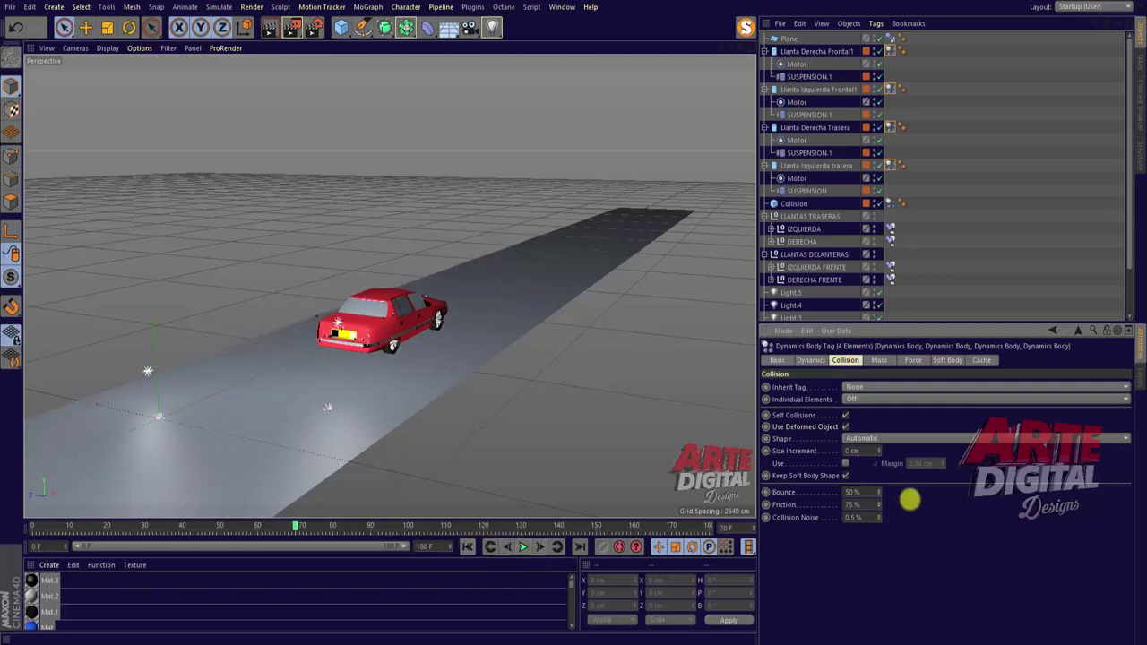
pyautogui.click(466, 547)
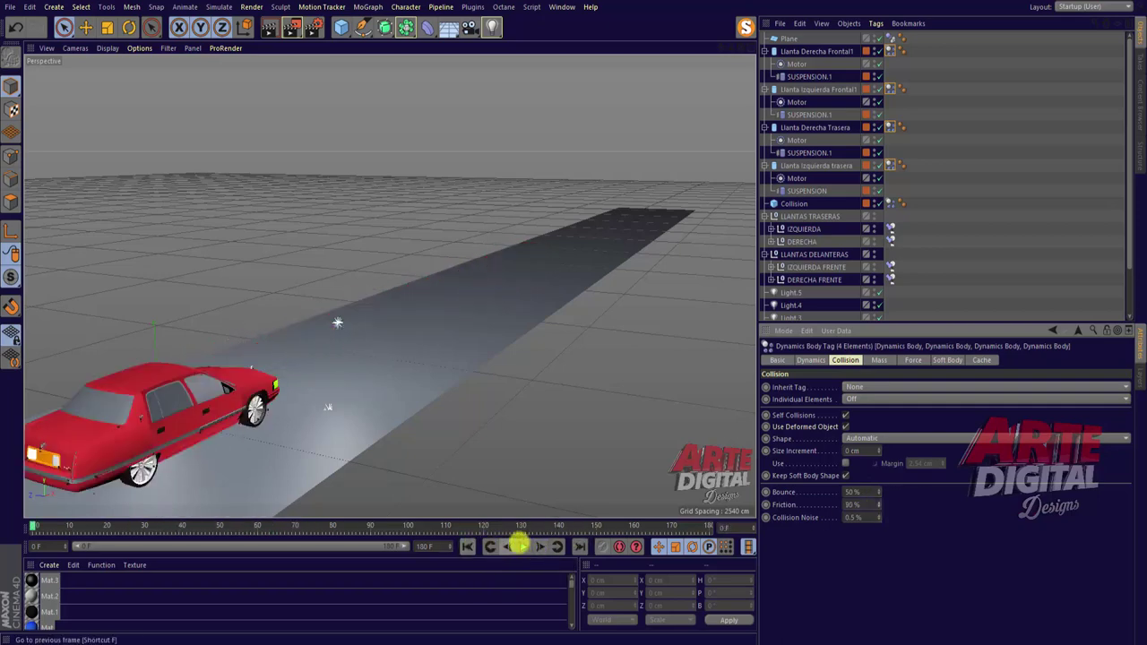
pyautogui.click(522, 547)
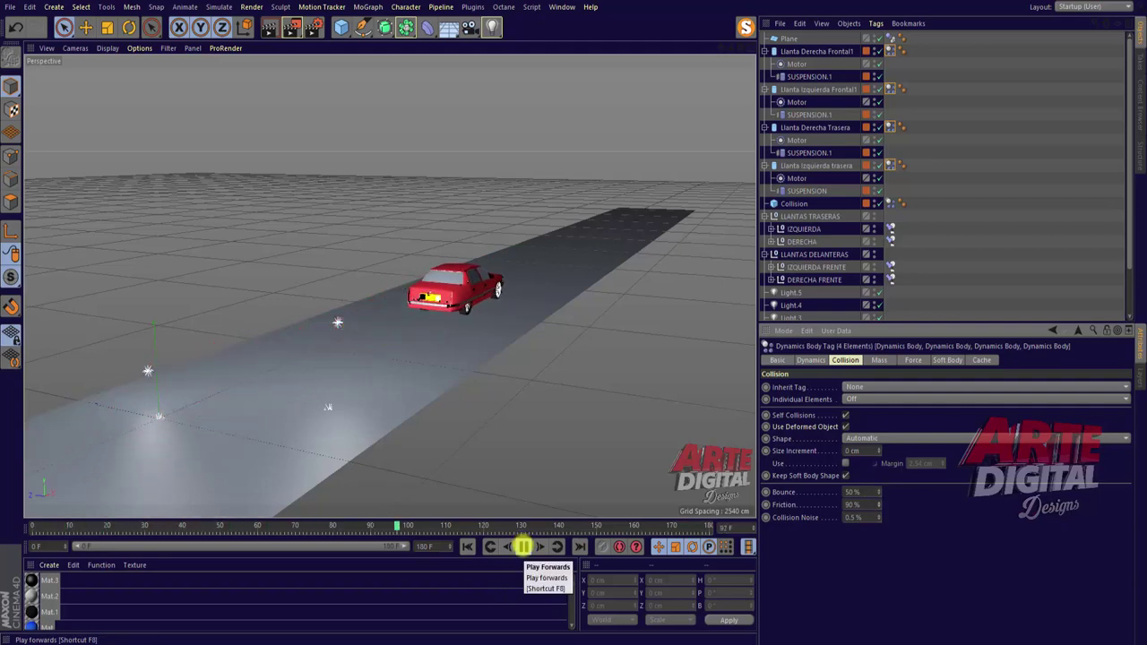
pyautogui.click(523, 547)
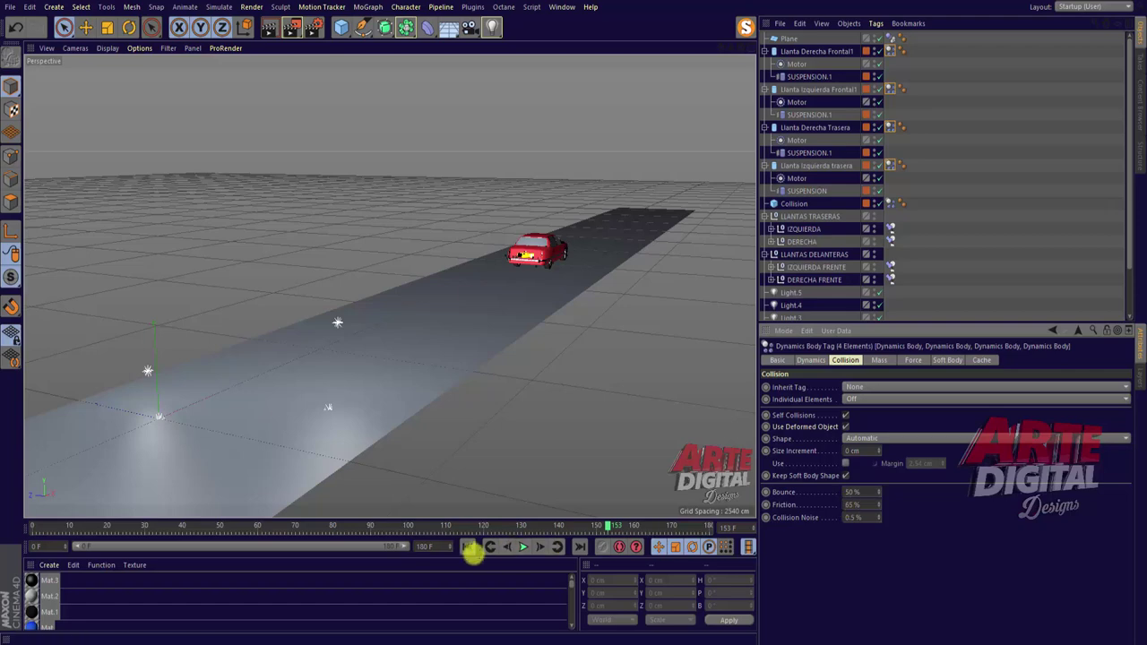
pyautogui.click(467, 547)
pyautogui.click(522, 547)
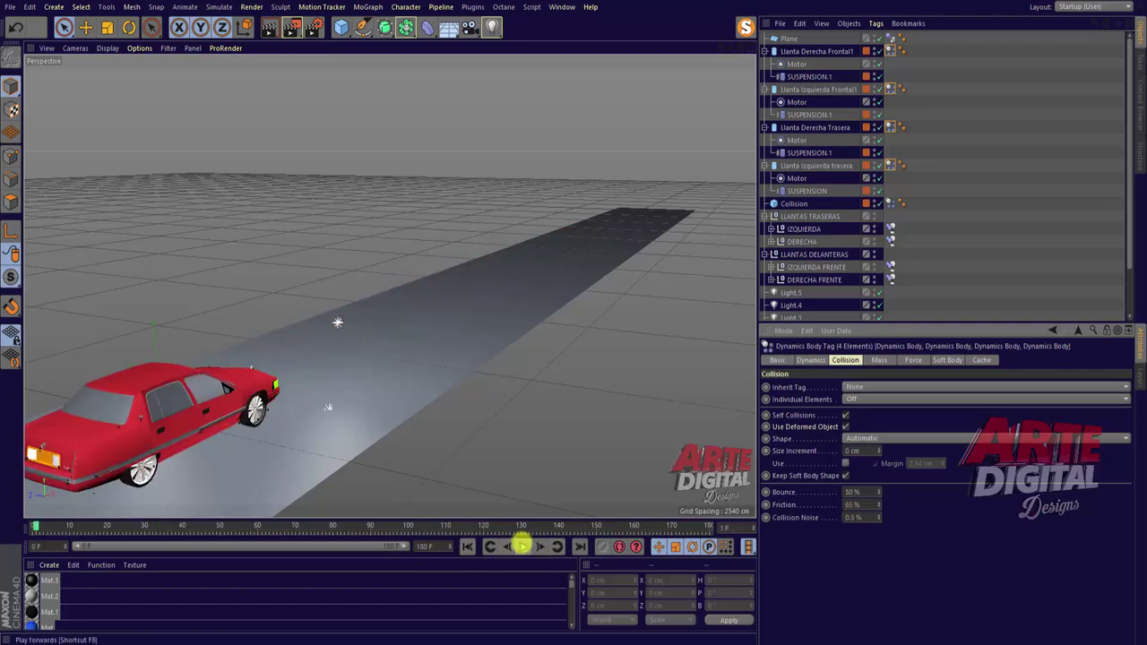
pyautogui.click(519, 546)
# Rewind to frame 0 and select both front wheels' SUSPENSION.1 connectors.
pyautogui.moveTo(39, 527); pyautogui.dragTo(20, 527)
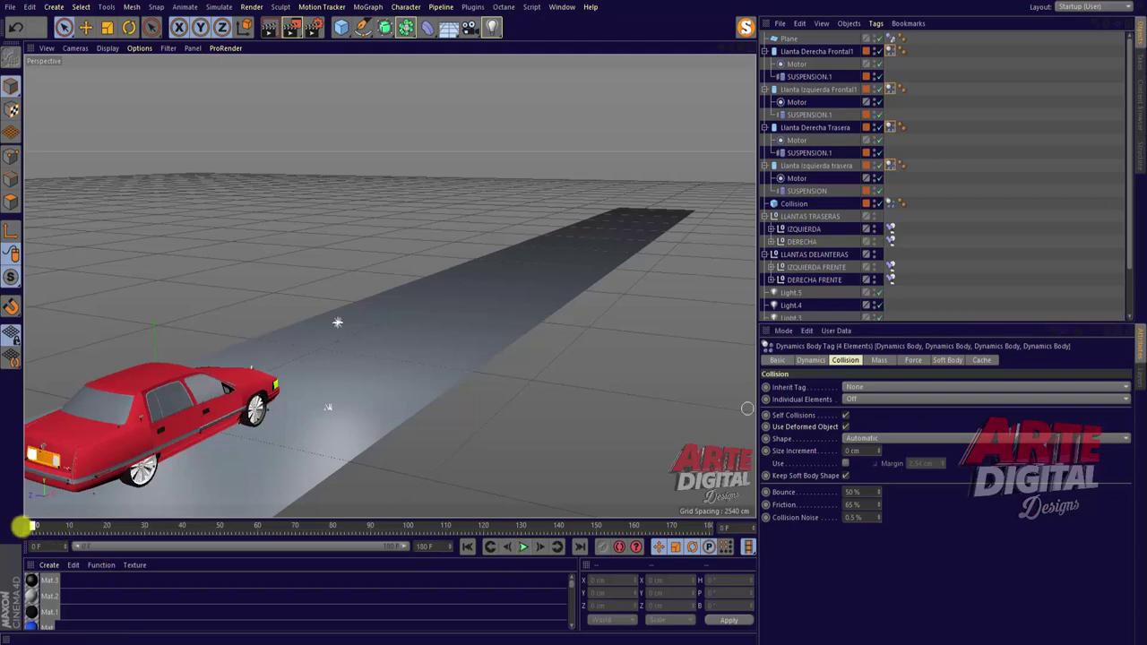
pyautogui.click(809, 76)
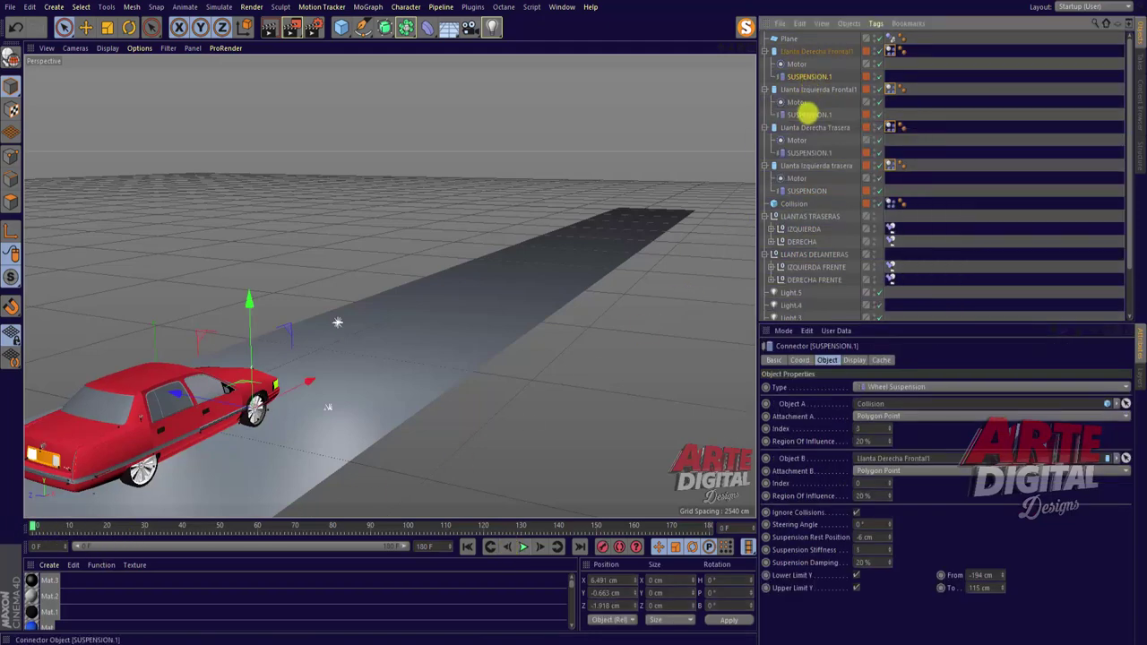
pyautogui.keyDown('ctrl'); pyautogui.click(808, 114); pyautogui.keyUp('ctrl')
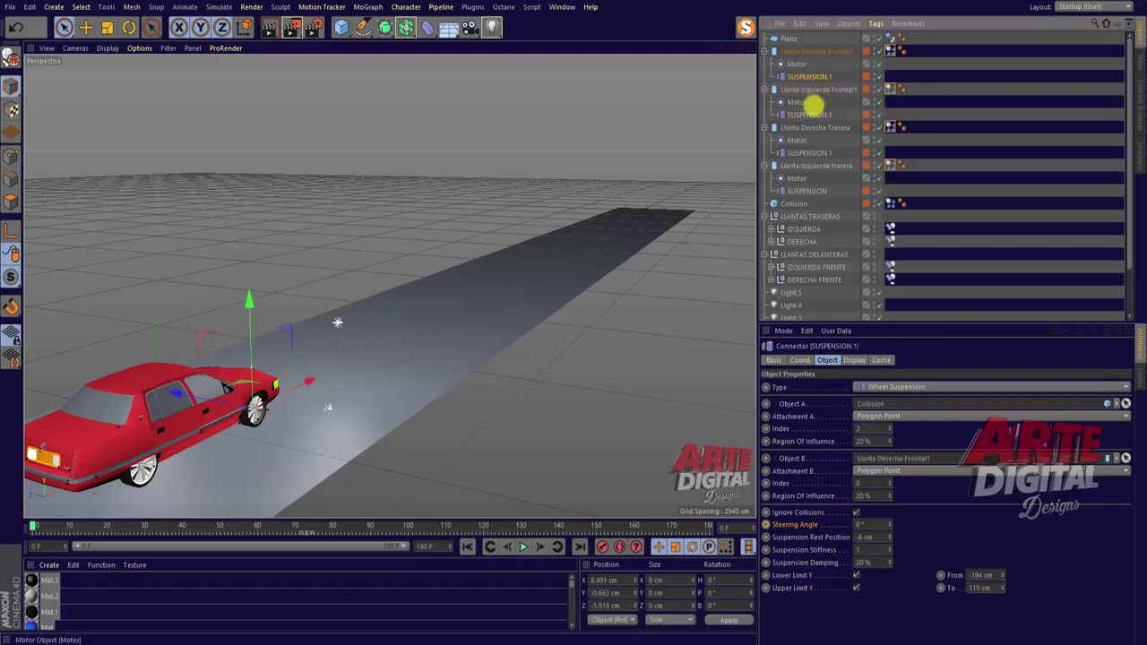
# Key the front wheels' Steering Angle at 0° on frame 0 and 35° on frame 56.
pyautogui.keyDown('ctrl'); pyautogui.click(765, 524); pyautogui.keyUp('ctrl')
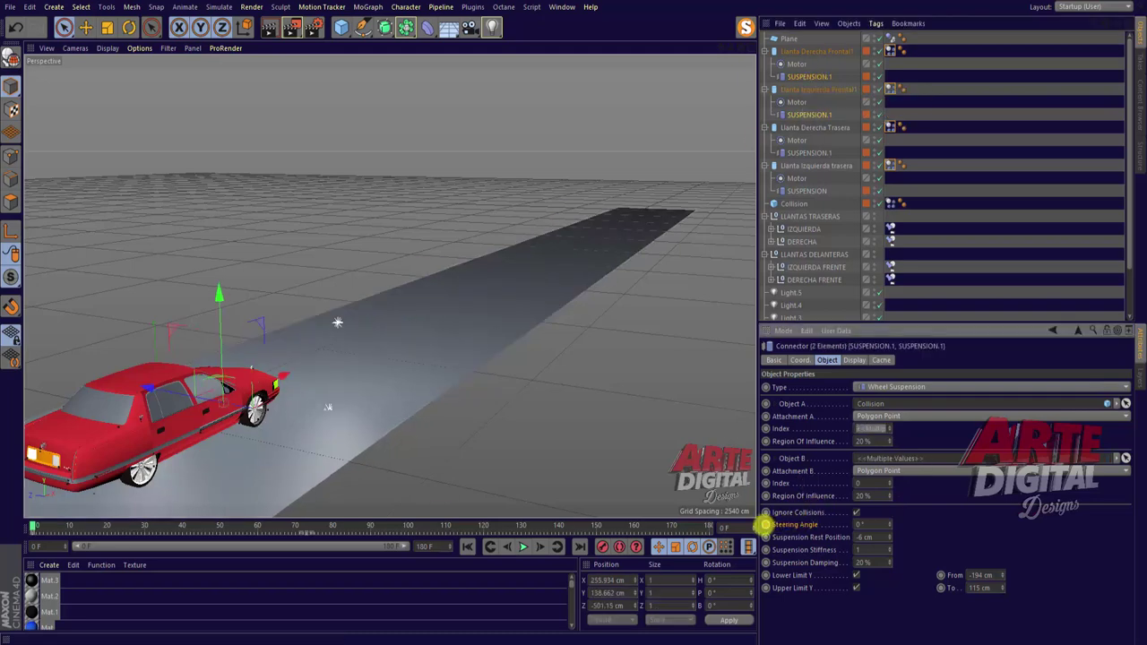
pyautogui.moveTo(30, 527); pyautogui.dragTo(174, 525)
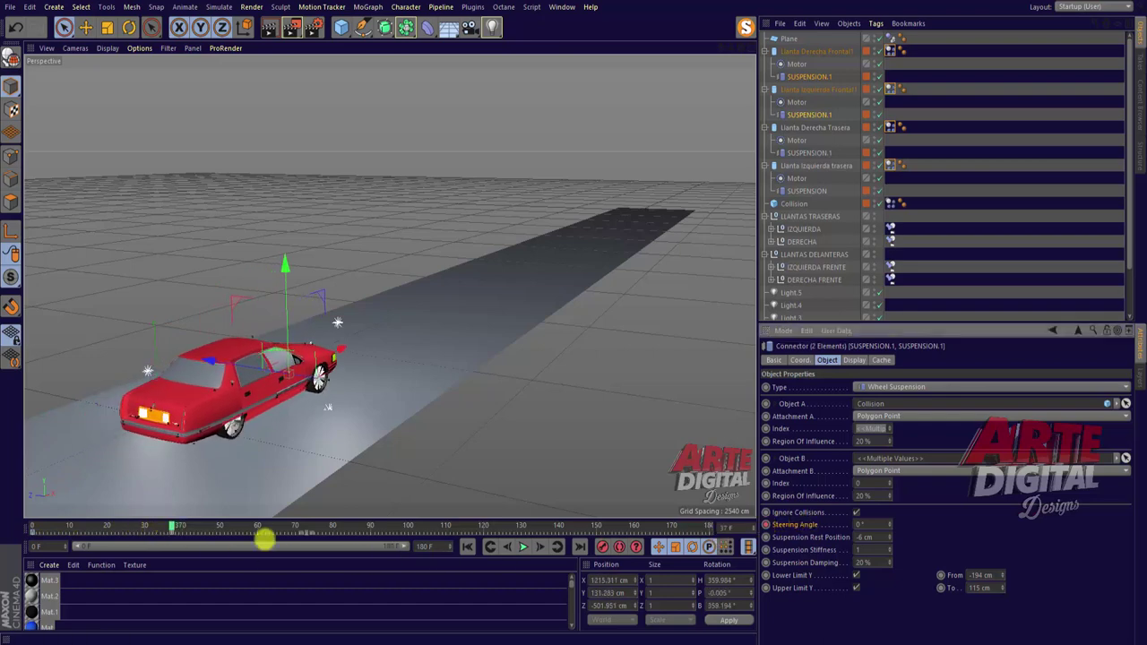
pyautogui.moveTo(172, 525); pyautogui.dragTo(243, 525)
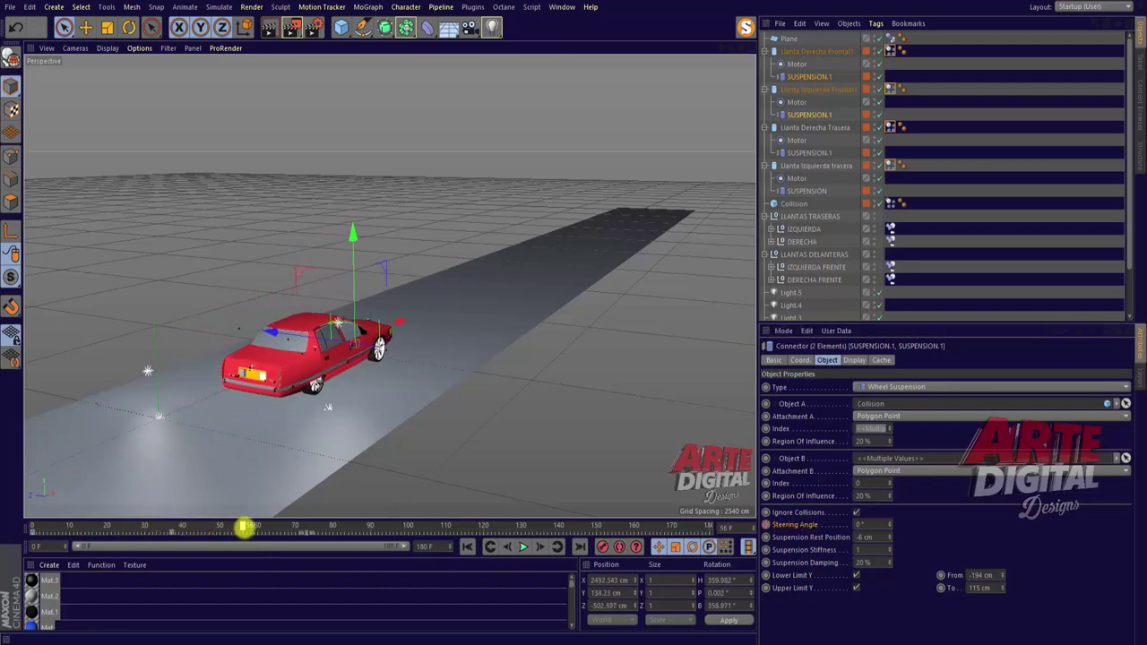
pyautogui.moveTo(890, 520); pyautogui.dragTo(890, 519)
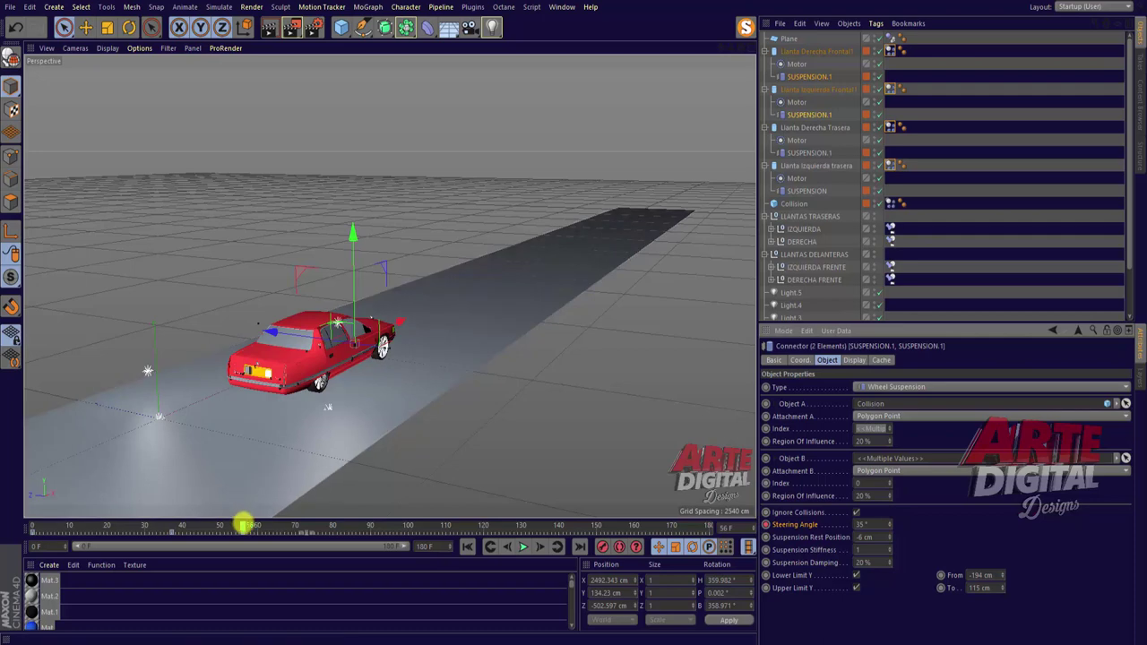
# Play back the animation to watch the car steer, then return to frame 0.
pyautogui.moveTo(242, 525); pyautogui.dragTo(219, 526)
pyautogui.moveTo(117, 527); pyautogui.dragTo(29, 529)
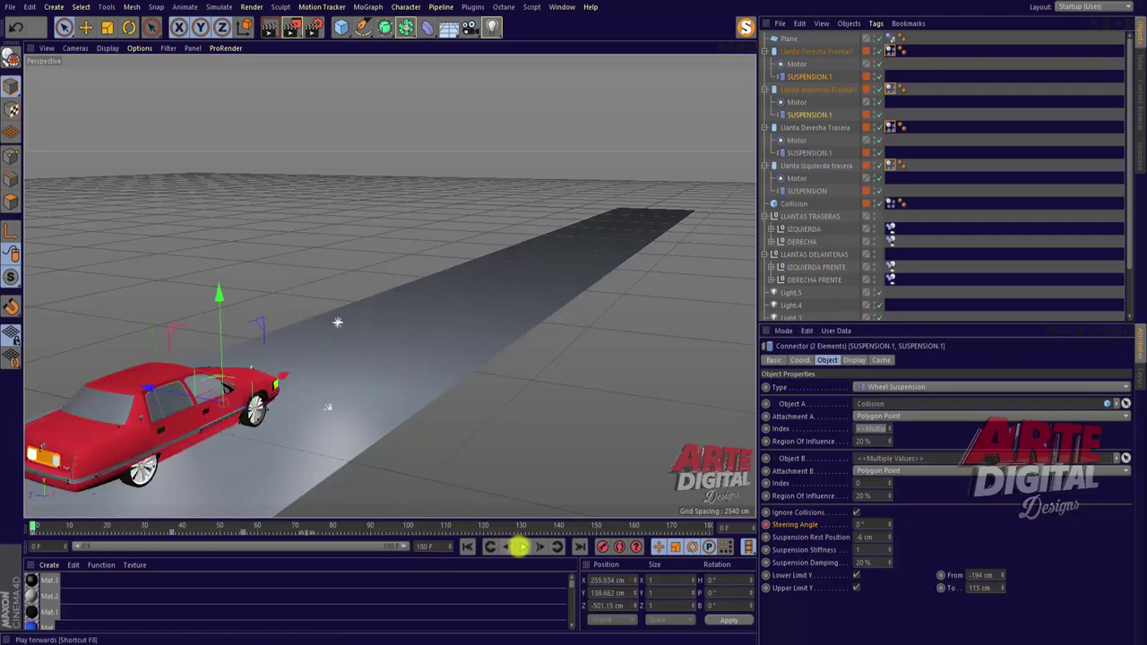
pyautogui.click(520, 547)
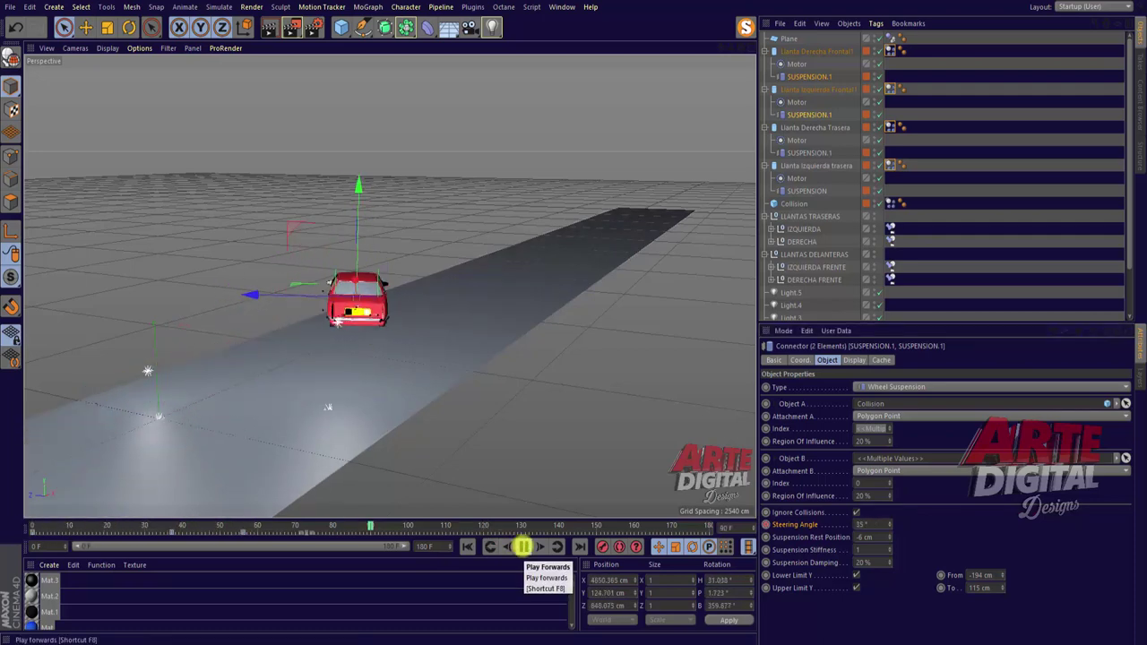
pyautogui.click(522, 547)
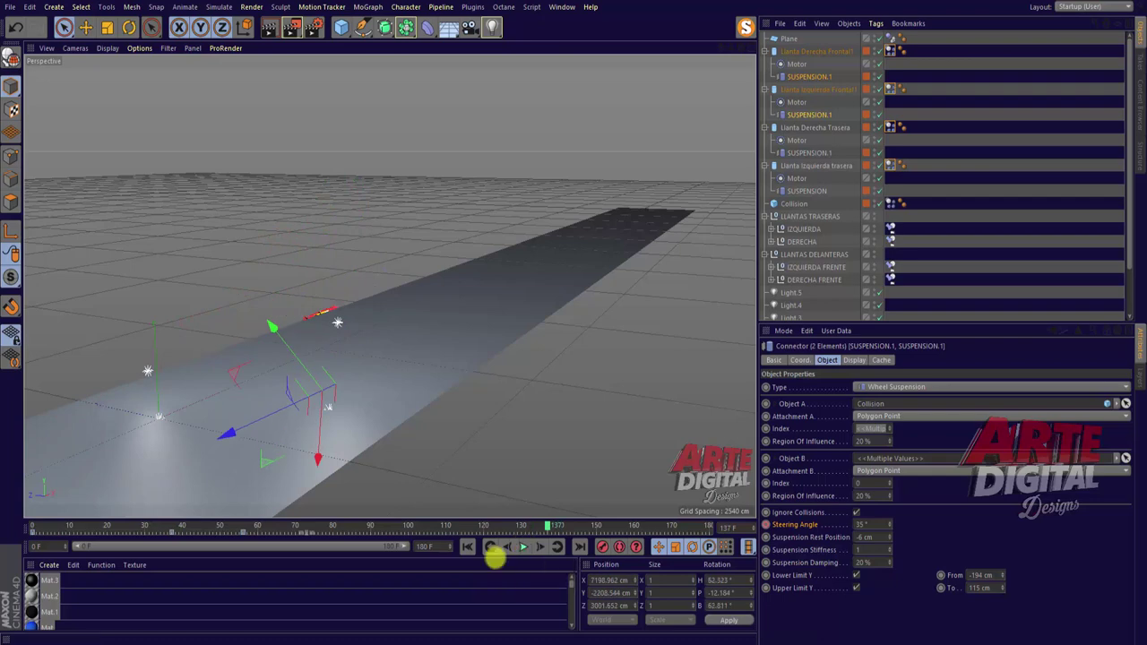
pyautogui.click(491, 547)
pyautogui.click(468, 546)
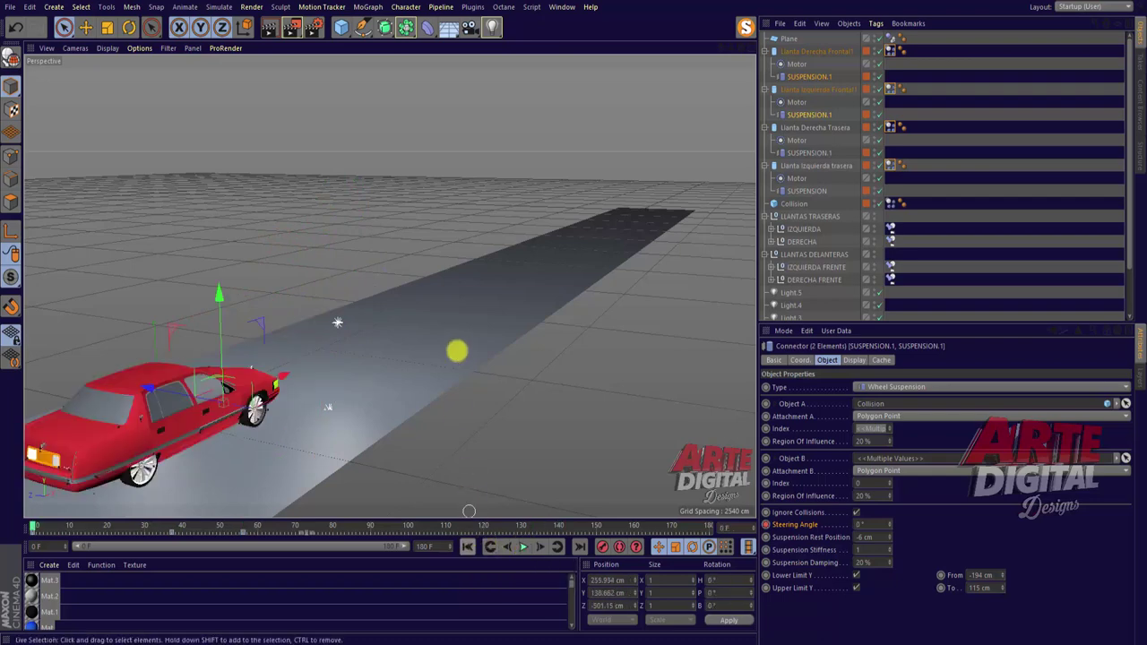
pyautogui.click(530, 238)
# Enlarge the ground plane and key a new Steering Angle near frame 38.
pyautogui.moveTo(468, 259); pyautogui.dragTo(231, 171)
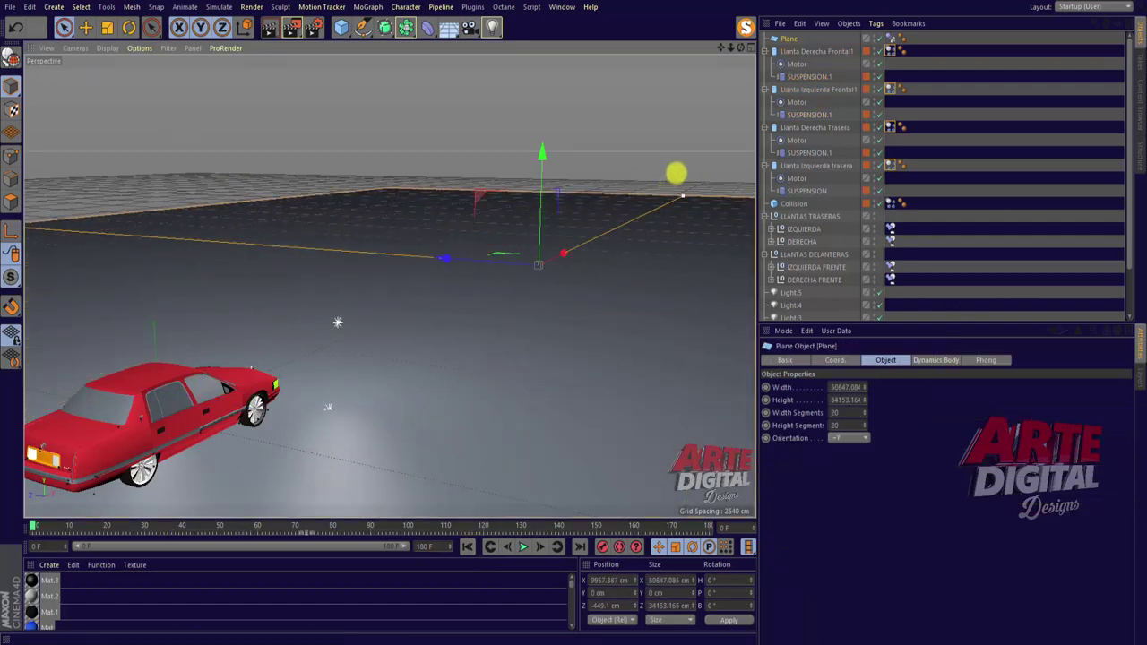
pyautogui.moveTo(657, 209); pyautogui.dragTo(686, 194)
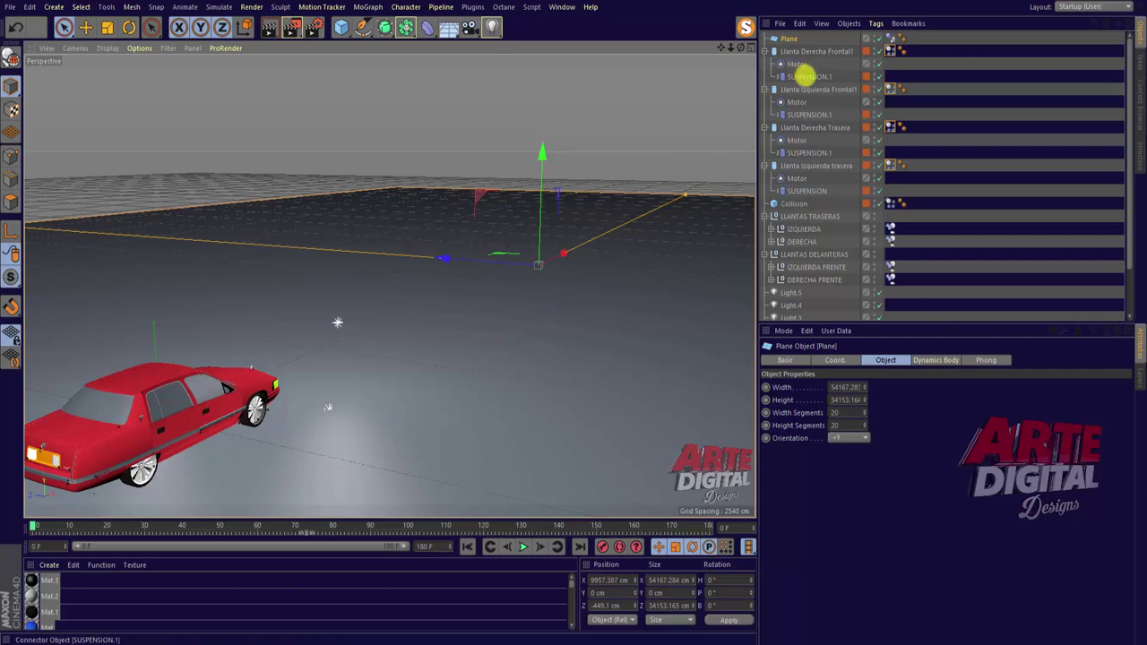
pyautogui.click(806, 76)
pyautogui.keyDown('ctrl'); pyautogui.click(806, 114); pyautogui.keyUp('ctrl')
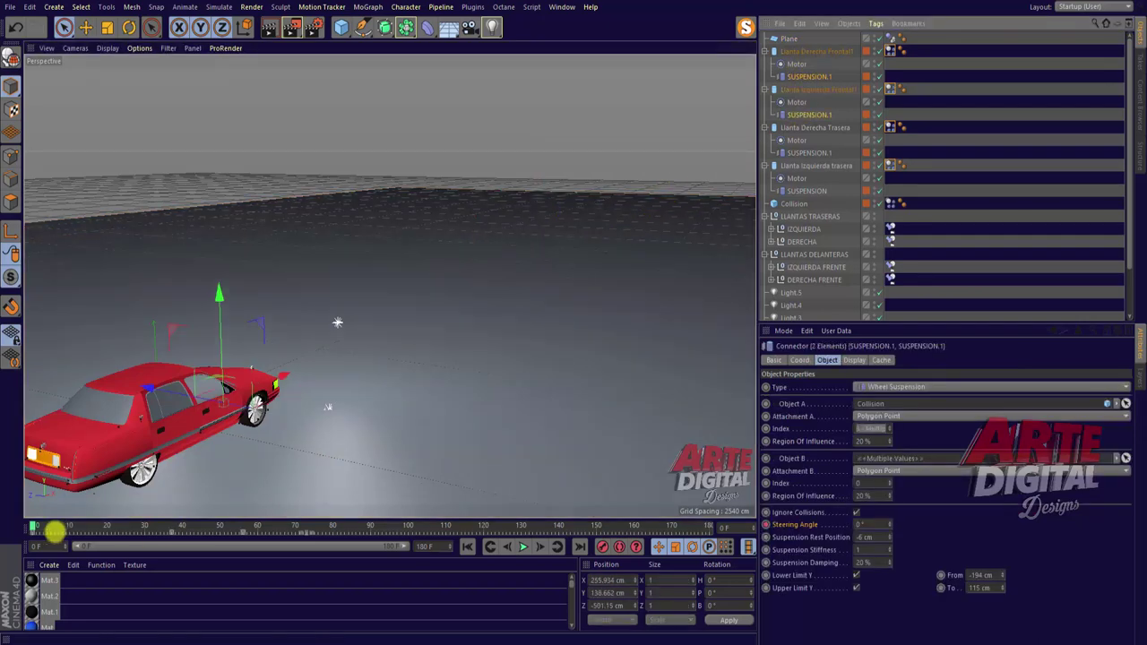
pyautogui.moveTo(54, 530)
pyautogui.mouseDown()
pyautogui.moveTo(33, 525)
pyautogui.moveTo(469, 513)
pyautogui.mouseUp()
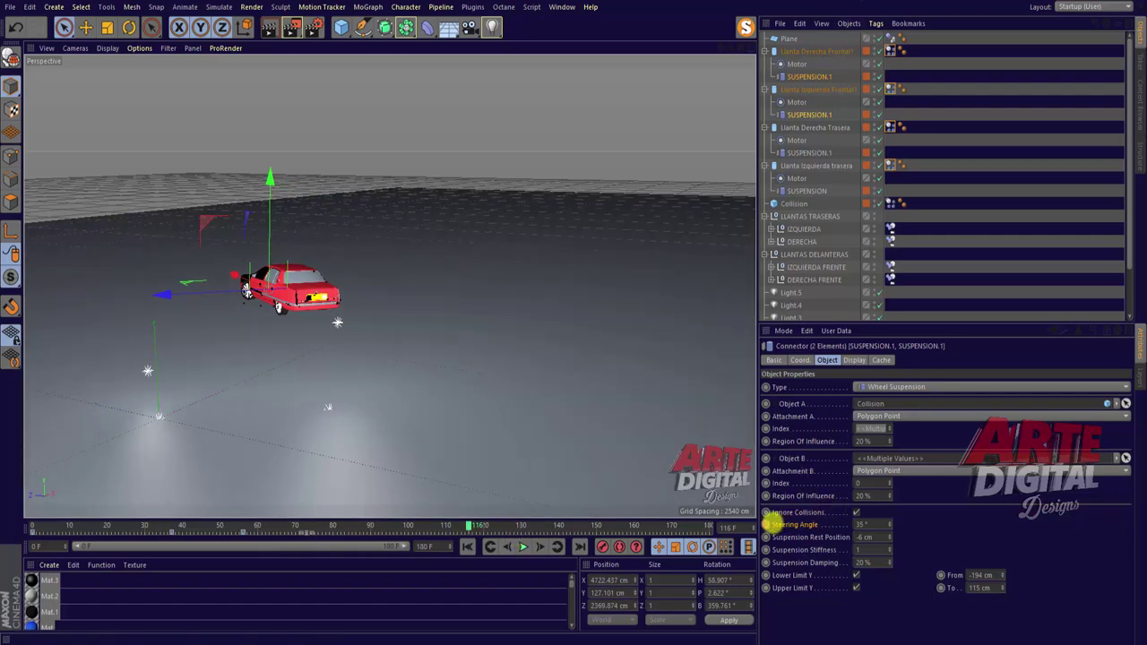
pyautogui.click(766, 525)
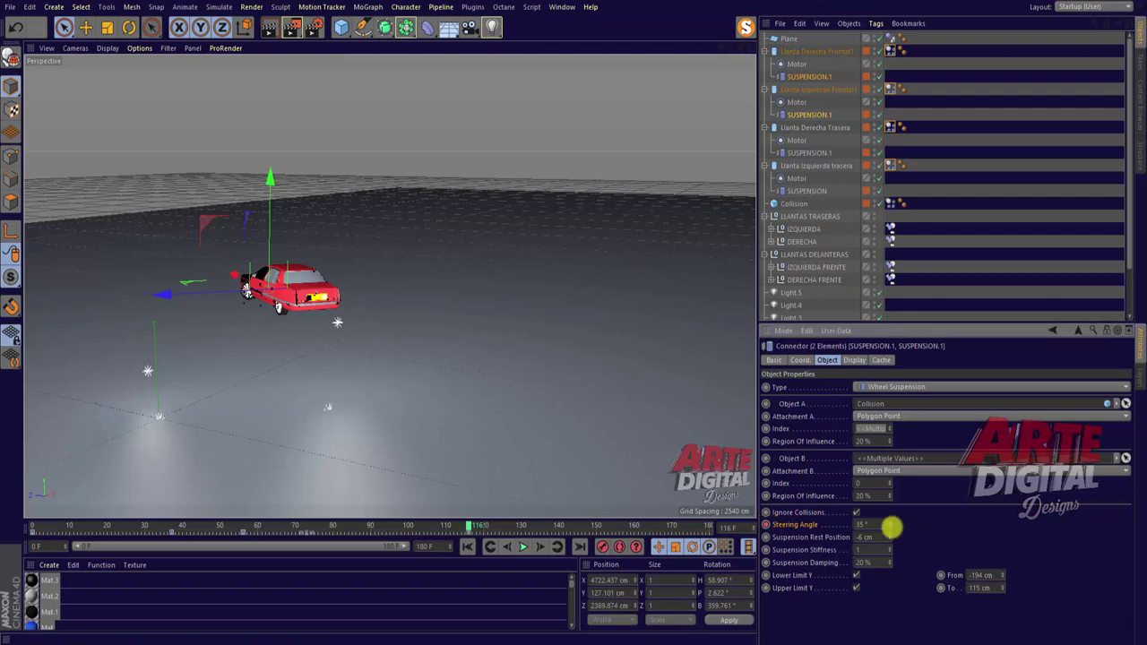
pyautogui.write('5')
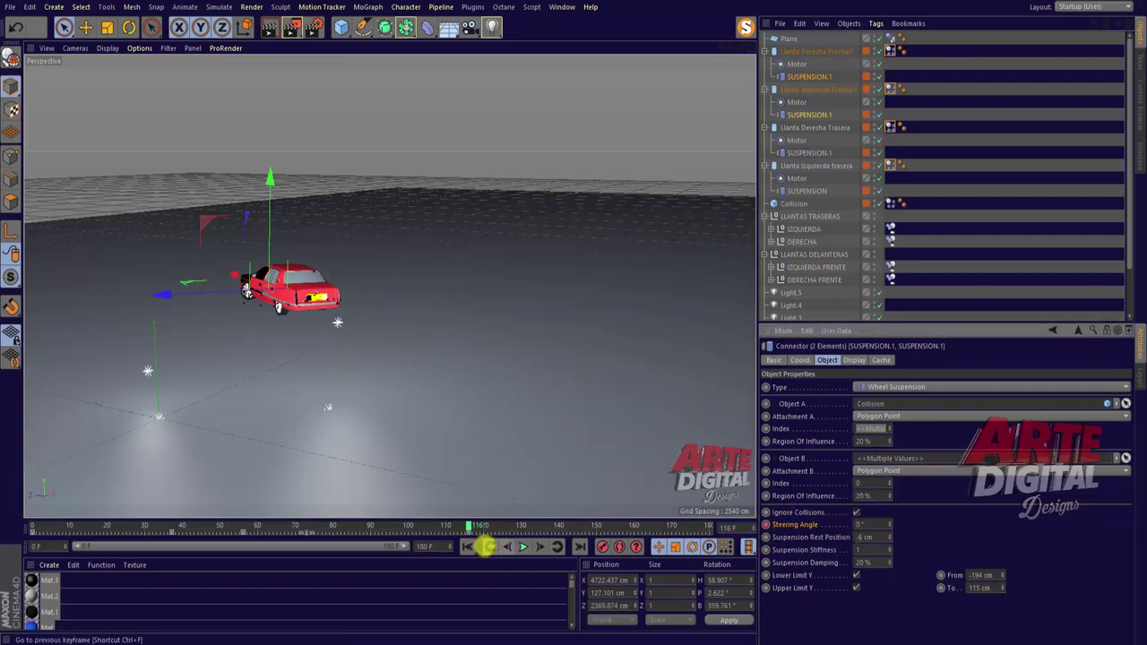
# Play the drive, key a -45° Steering Angle around frame 175, and rewind.
pyautogui.click(522, 547)
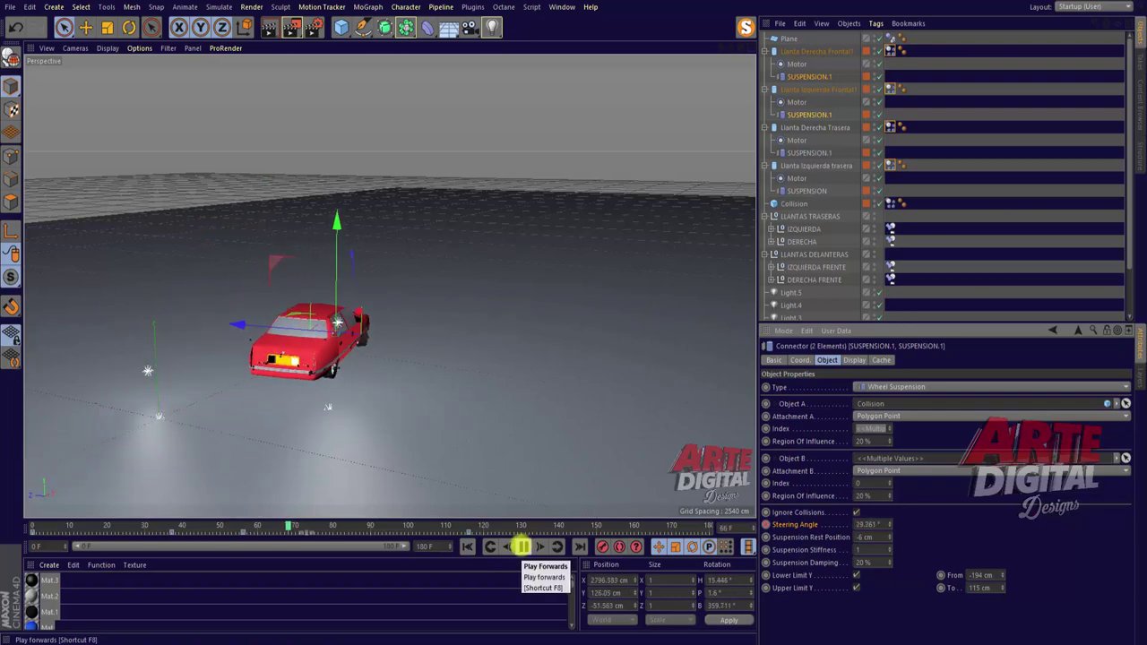
pyautogui.click(521, 546)
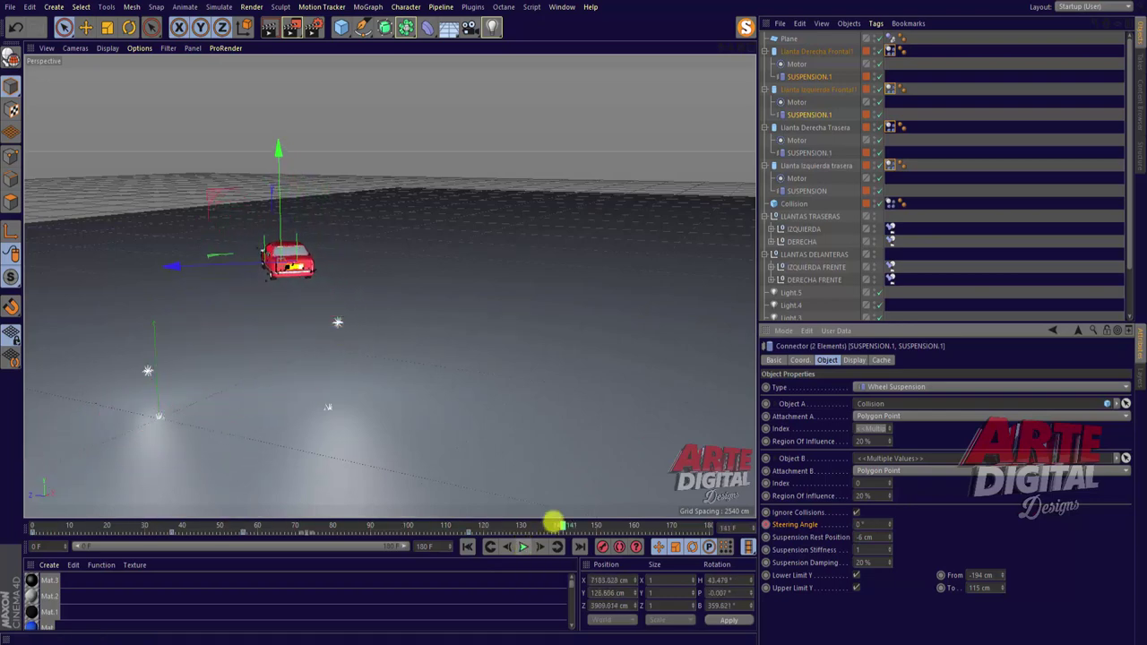
pyautogui.click(517, 546)
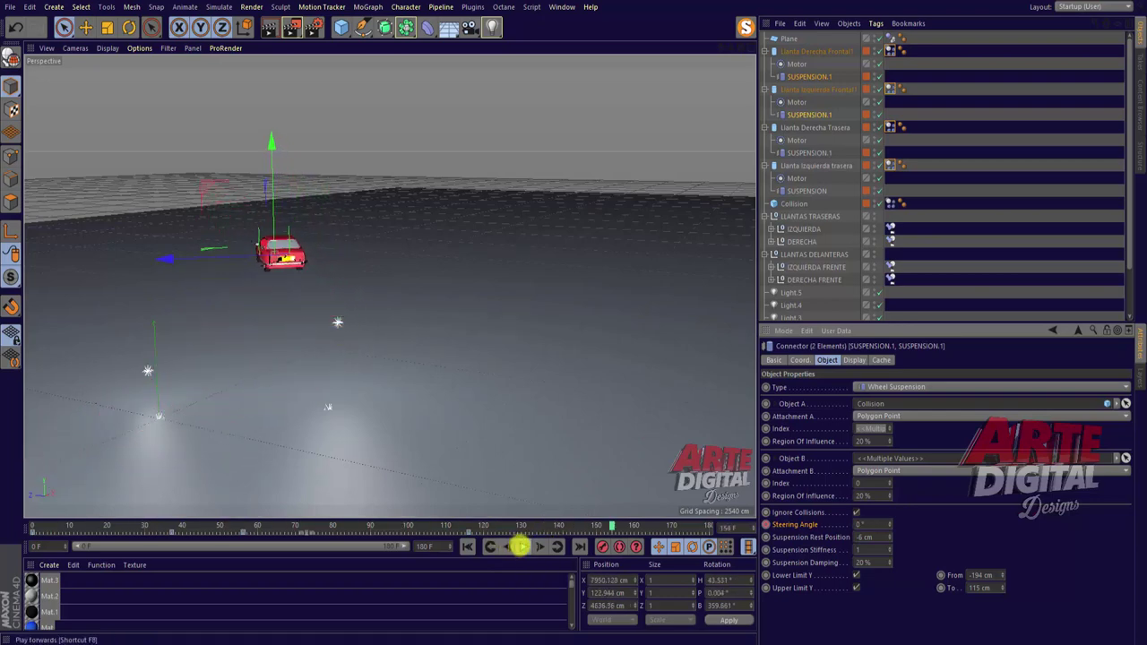
pyautogui.moveTo(740, 45); pyautogui.dragTo(502, 158)
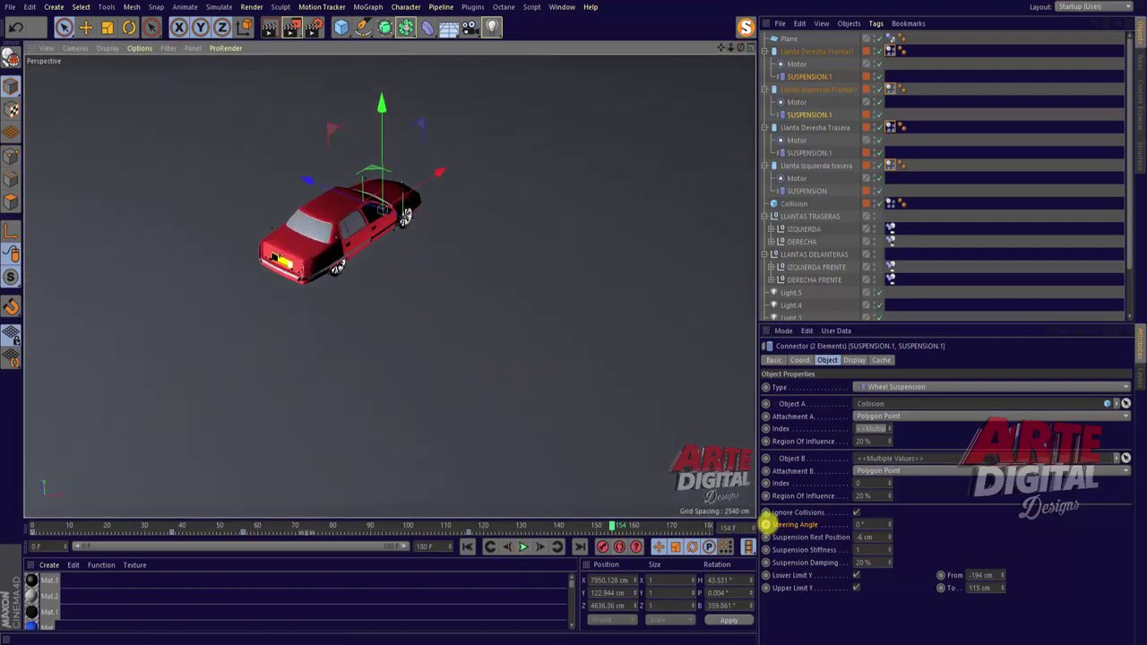
pyautogui.moveTo(615, 525); pyautogui.dragTo(690, 521)
pyautogui.moveTo(870, 526); pyautogui.dragTo(887, 521)
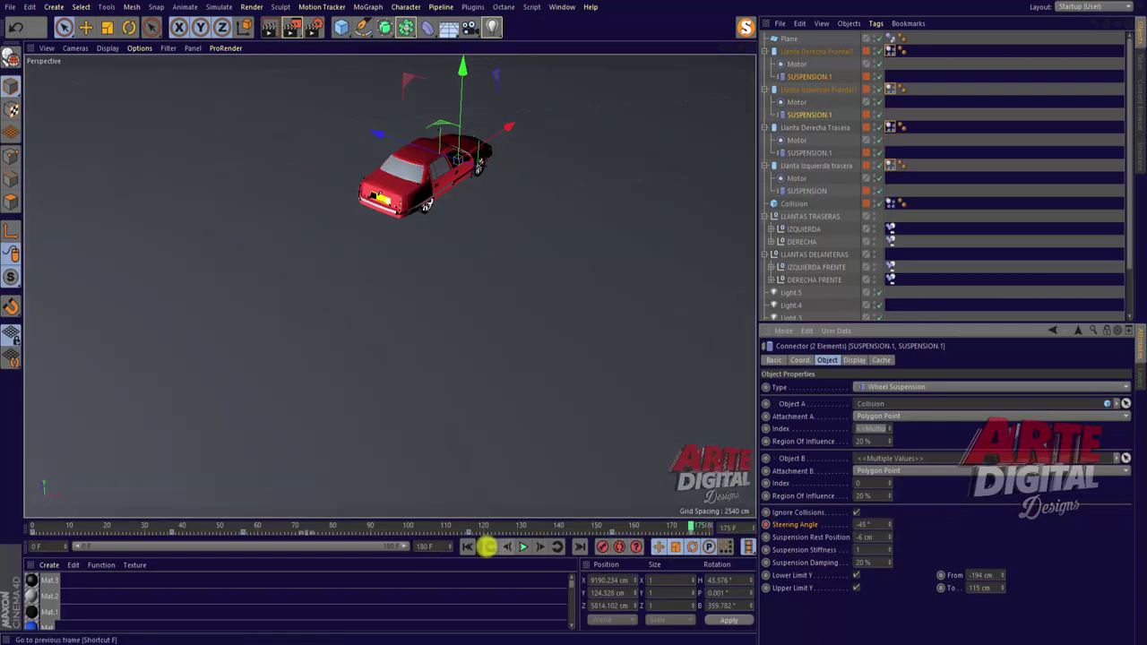
pyautogui.click(467, 546)
# Extend the animation and preview range to 360 frames and play to frame 227.
pyautogui.keyDown('alt'); pyautogui.moveTo(390, 286); pyautogui.dragTo(602, 283); pyautogui.keyUp('alt')
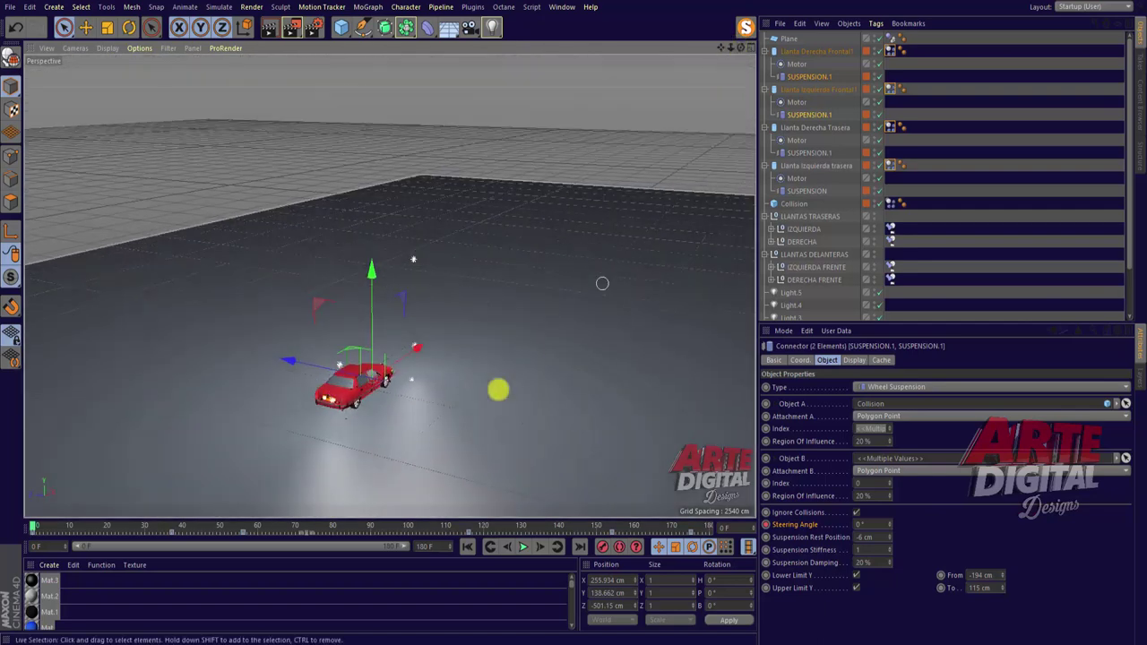
pyautogui.keyDown('alt'); pyautogui.moveTo(498, 389); pyautogui.dragTo(409, 367); pyautogui.keyUp('alt')
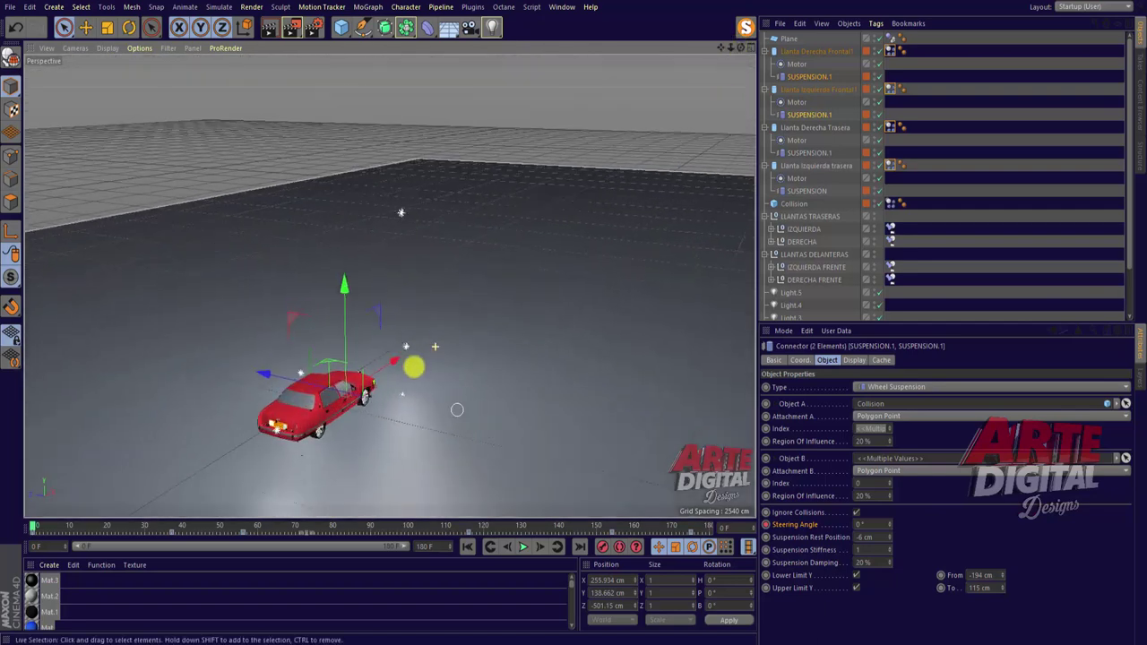
pyautogui.click(523, 547)
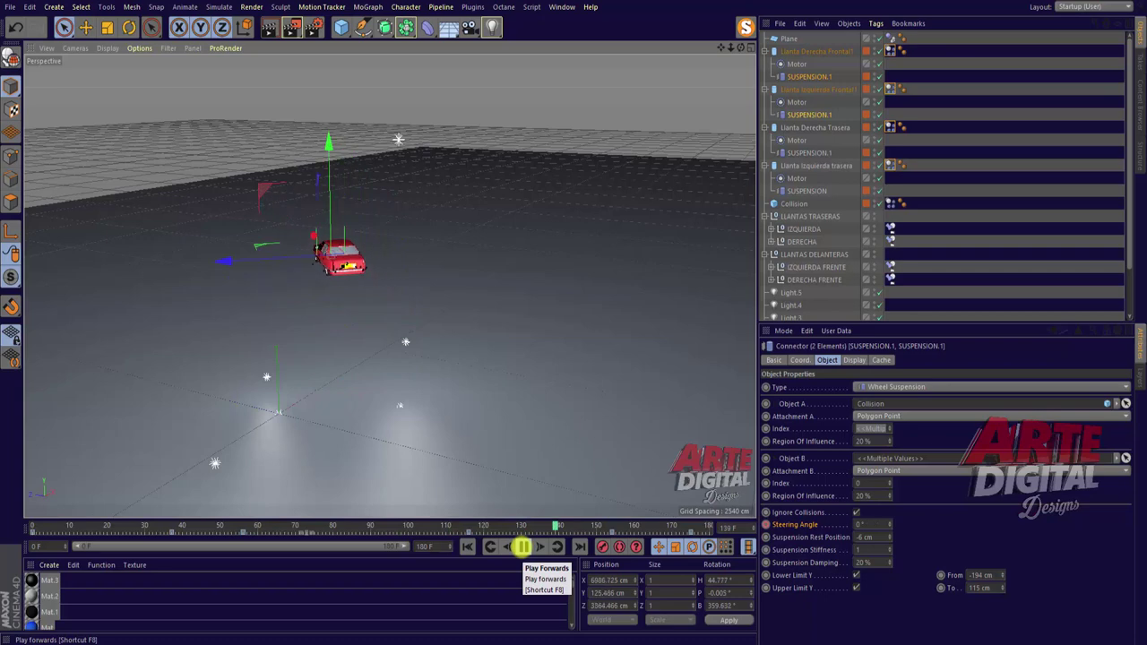
pyautogui.click(523, 546)
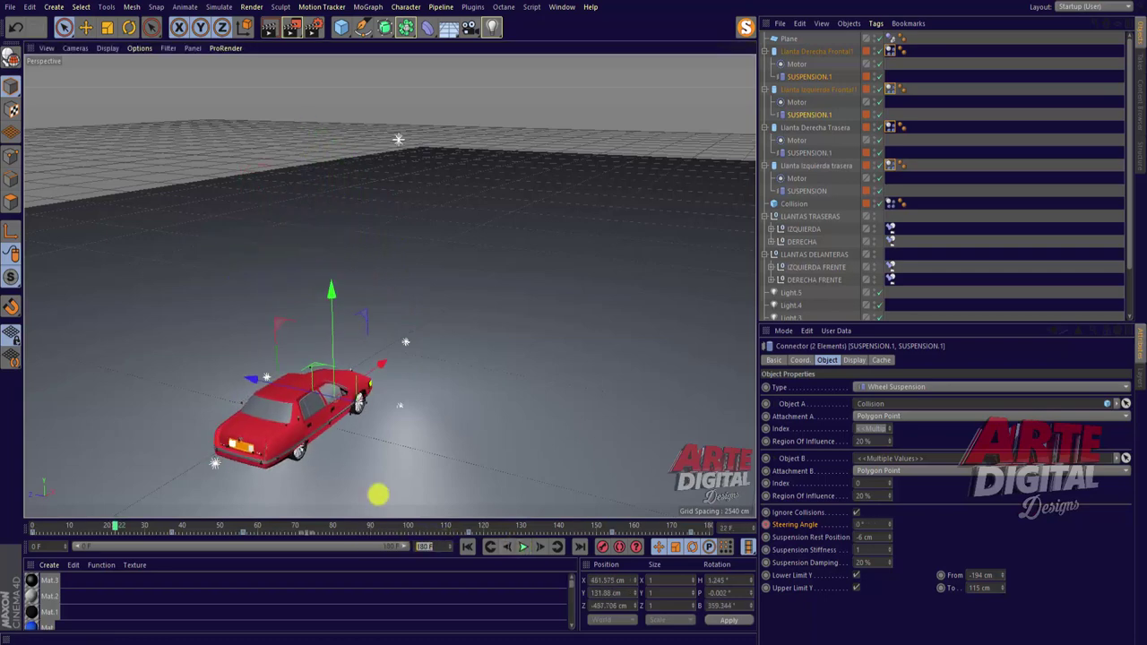
pyautogui.moveTo(441, 538)
pyautogui.mouseDown()
pyautogui.moveTo(553, 425)
pyautogui.moveTo(351, 432)
pyautogui.mouseUp()
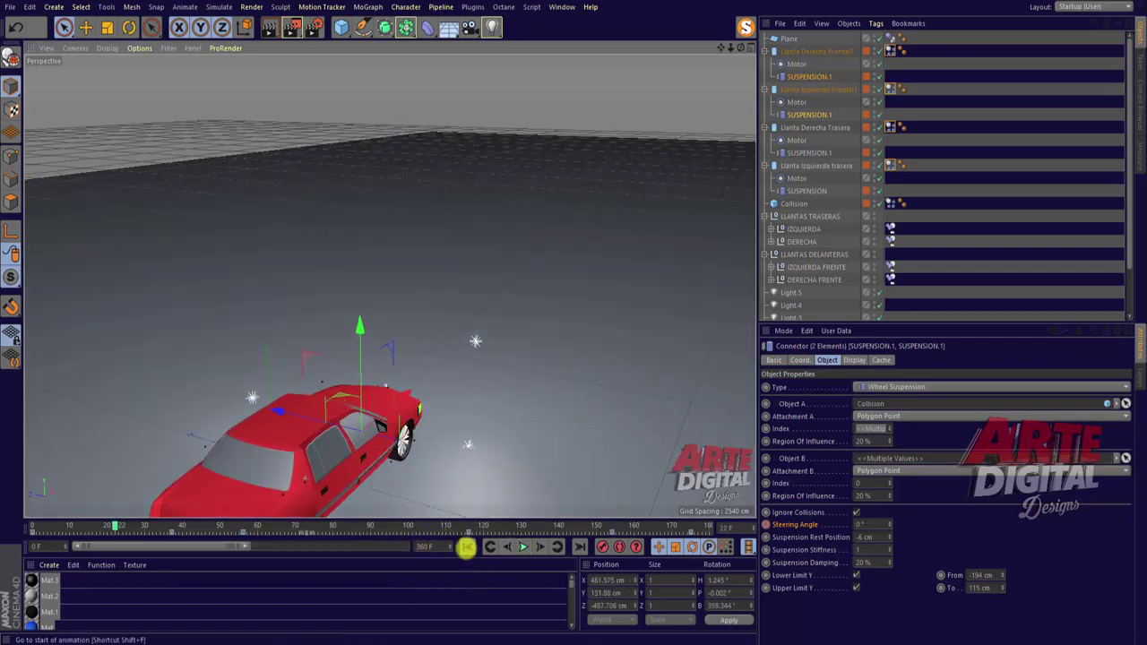
pyautogui.click(521, 546)
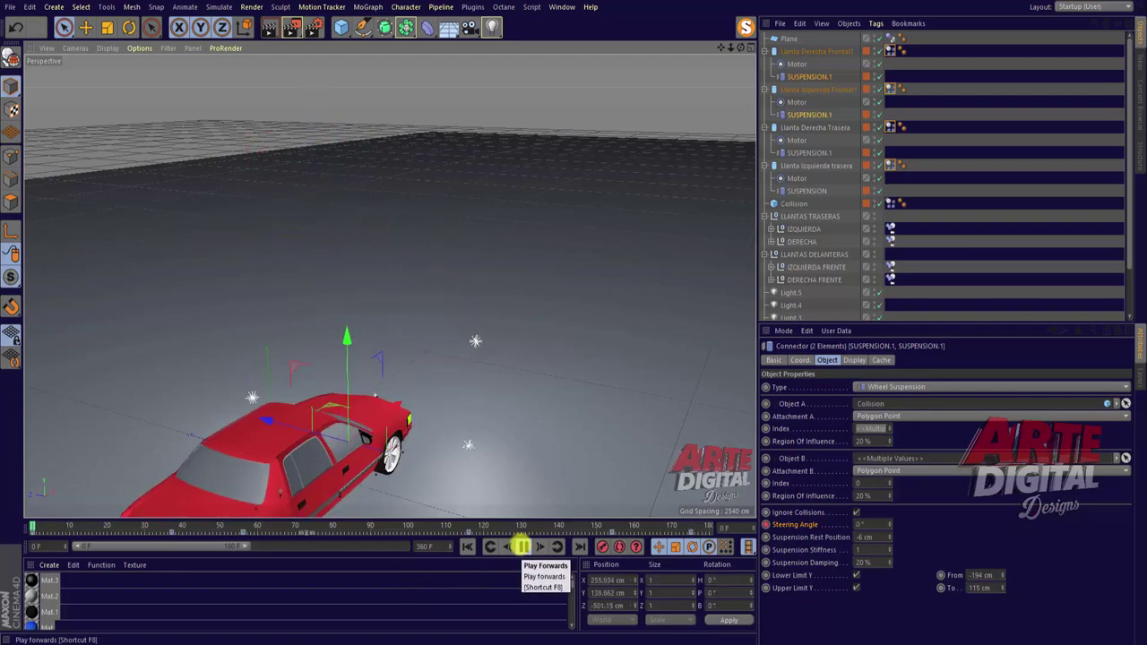
pyautogui.click(522, 545)
pyautogui.moveTo(242, 547); pyautogui.dragTo(403, 547)
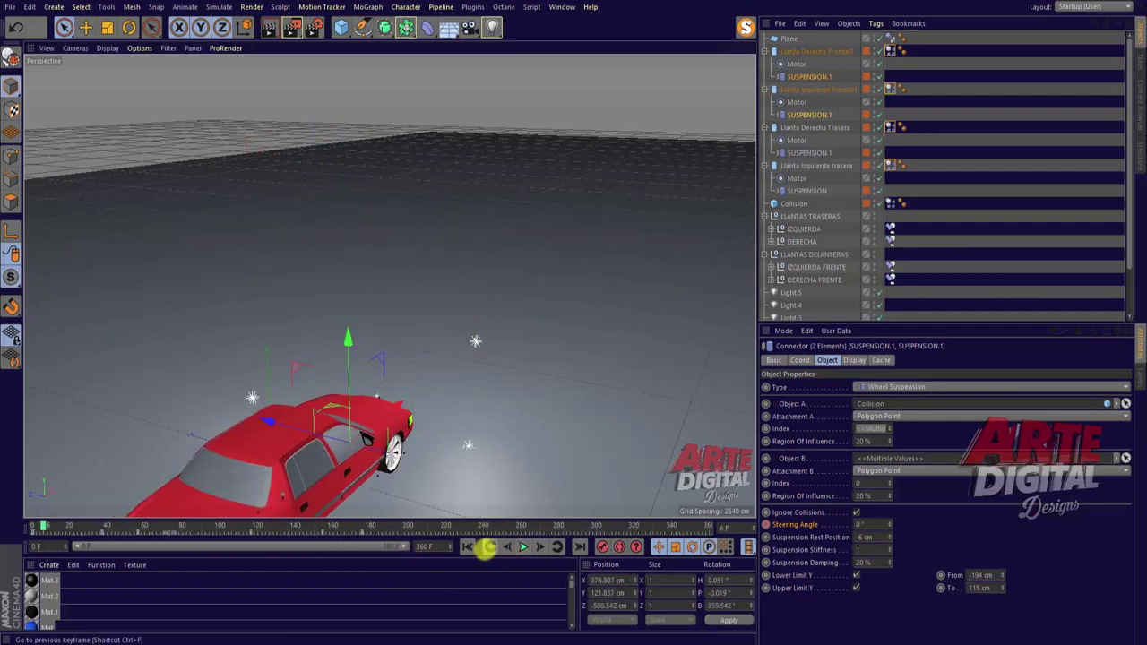
pyautogui.click(523, 545)
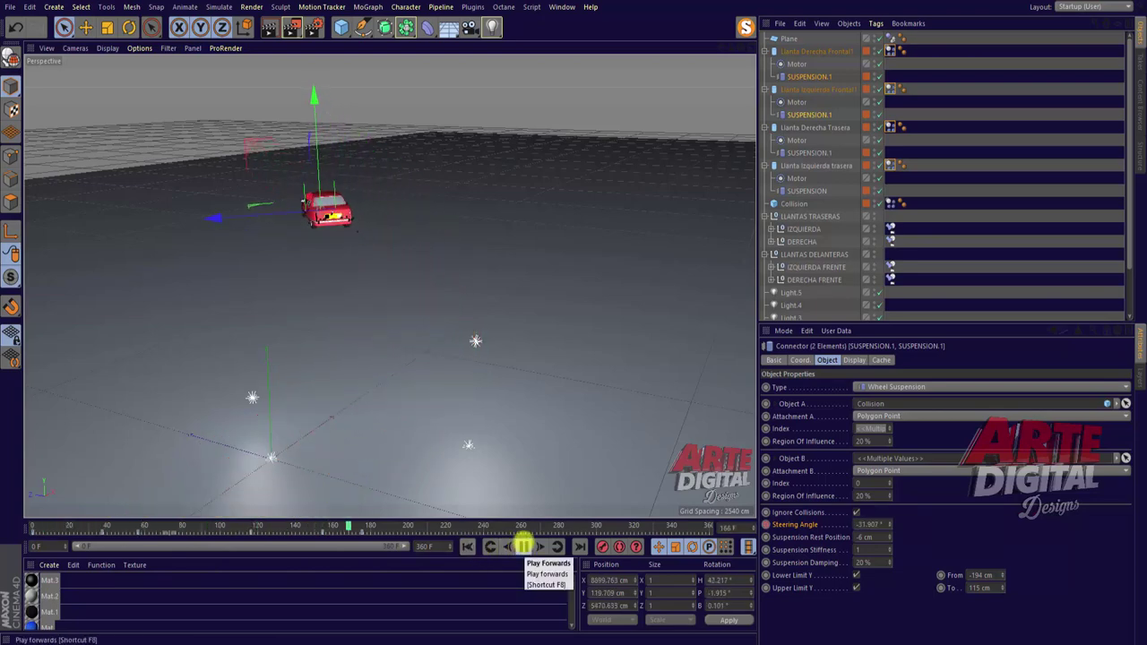
pyautogui.click(523, 545)
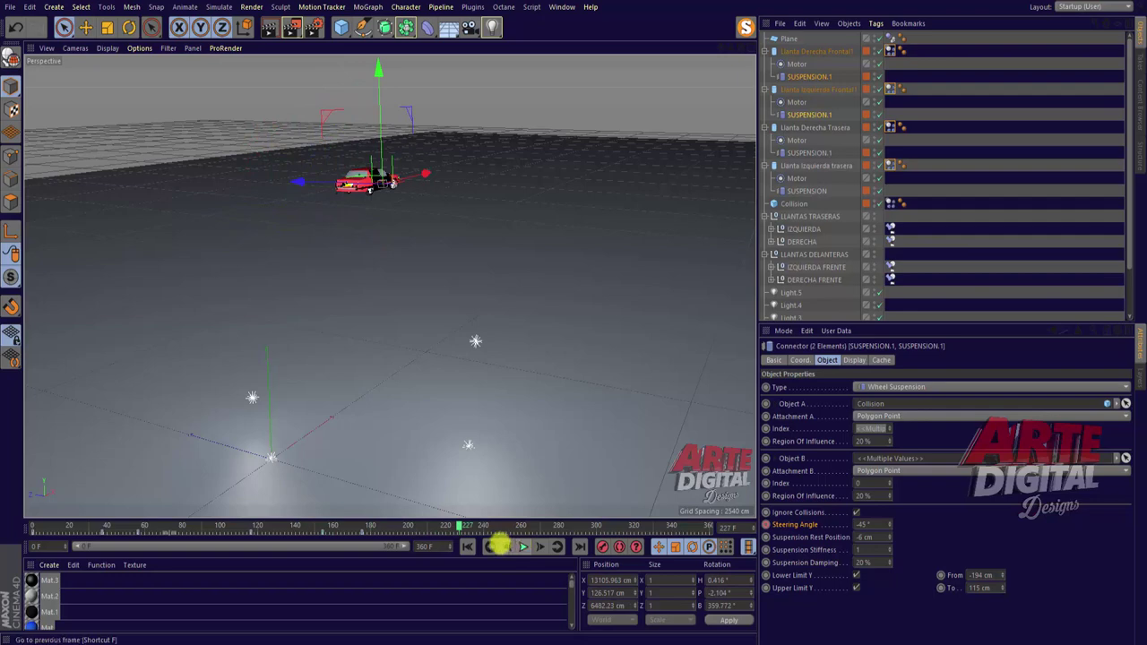
# Key the Steering Angle at 0° on frame 227 and replay the drive.
pyautogui.click(862, 524)
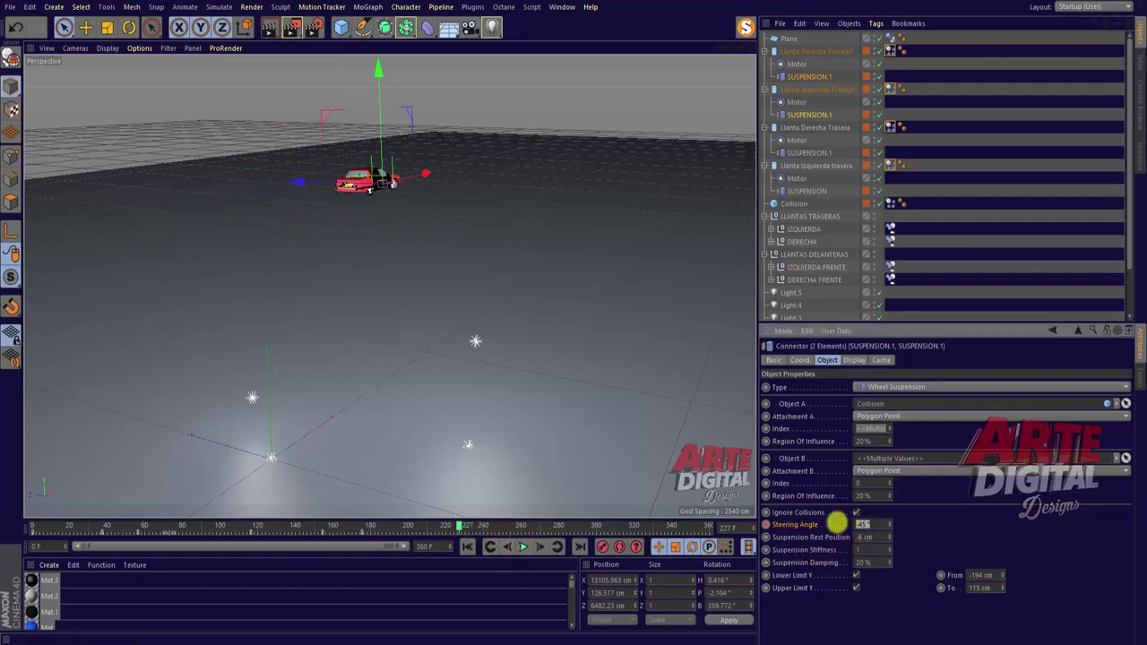
pyautogui.write('0')
pyautogui.press('Return')
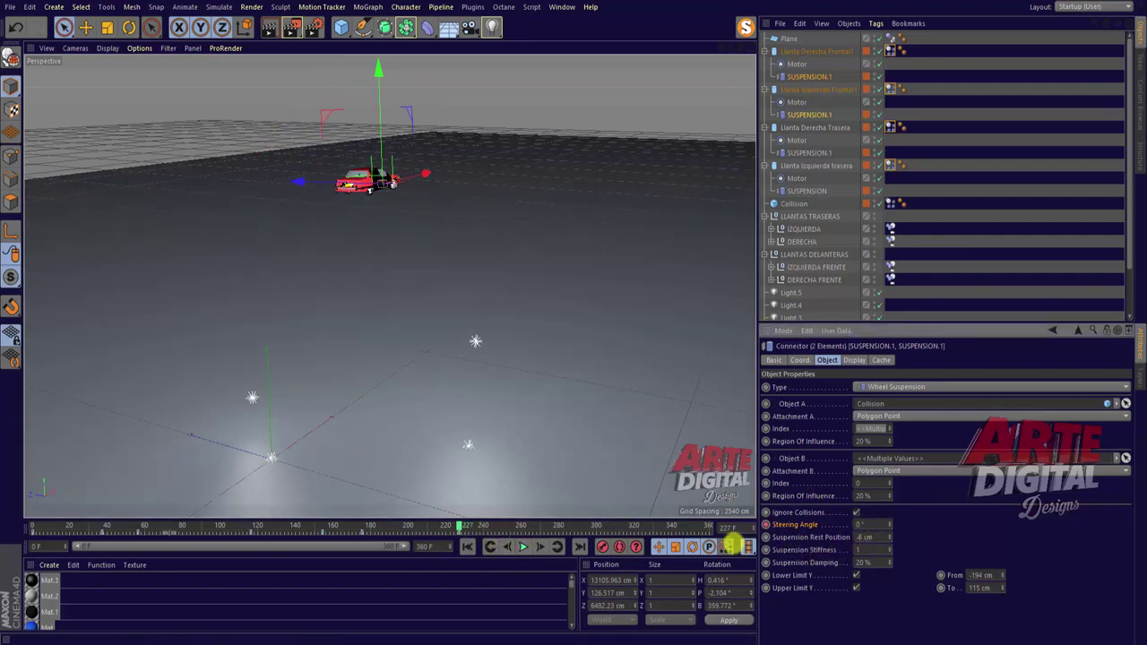
pyautogui.click(486, 543)
pyautogui.click(523, 545)
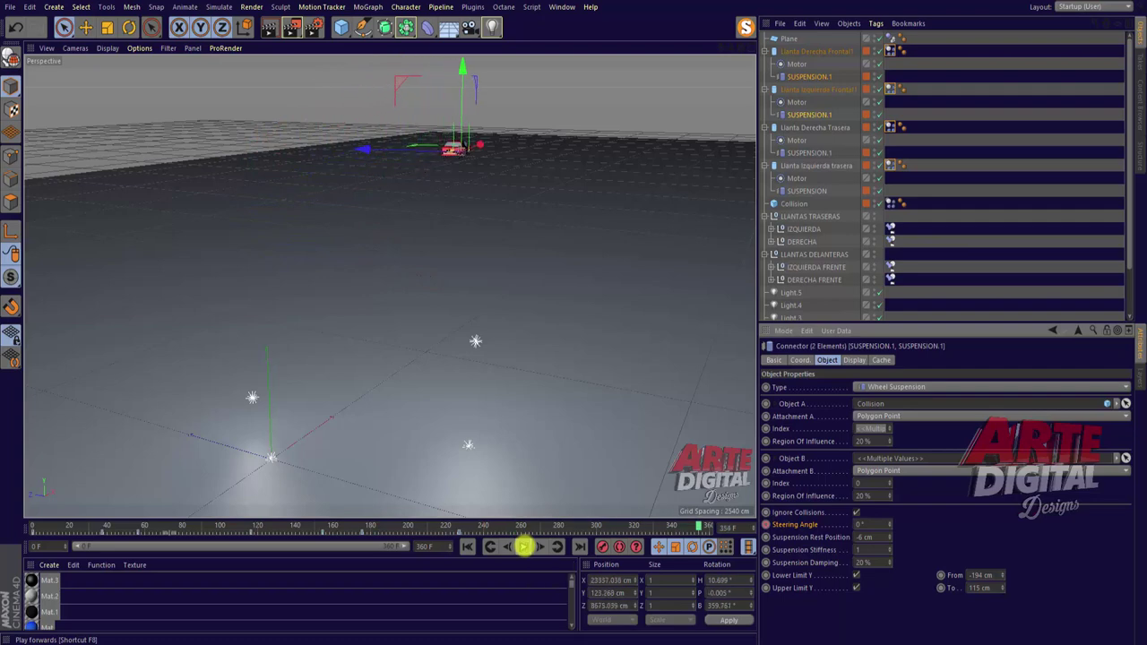
pyautogui.click(523, 546)
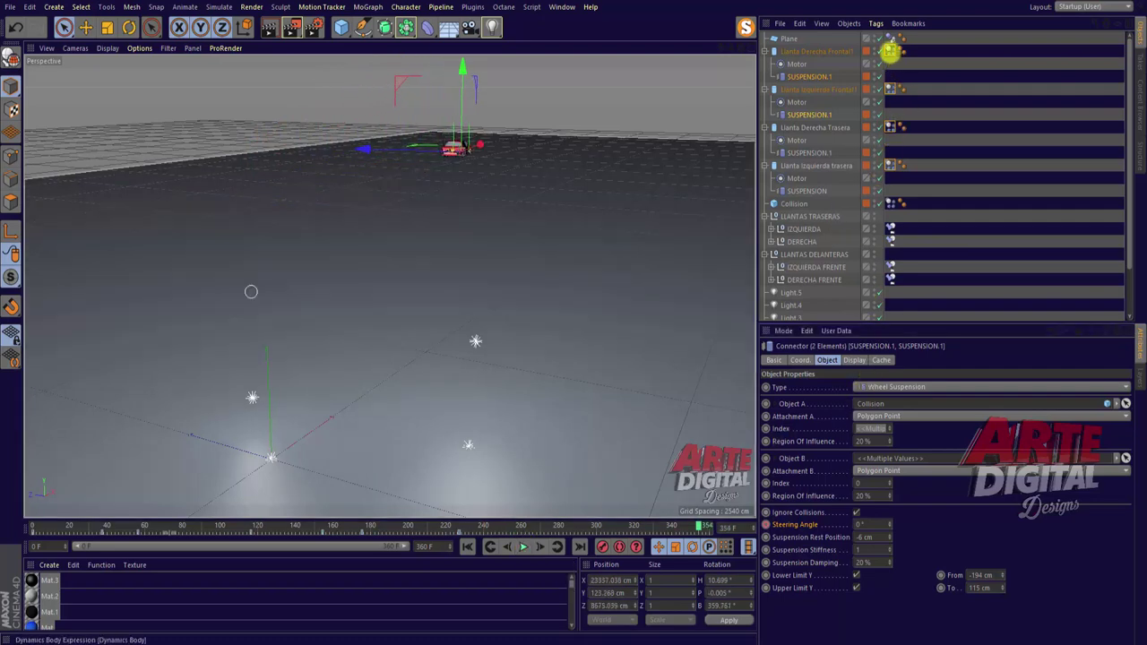
# Select the four wheel Dynamics Body tags and bake the simulation cache.
pyautogui.click(890, 51)
pyautogui.keyDown('ctrl'); pyautogui.click(890, 89); pyautogui.keyUp('ctrl')
pyautogui.keyDown('ctrl'); pyautogui.click(890, 128); pyautogui.keyUp('ctrl')
pyautogui.keyDown('ctrl'); pyautogui.click(890, 165); pyautogui.keyUp('ctrl')
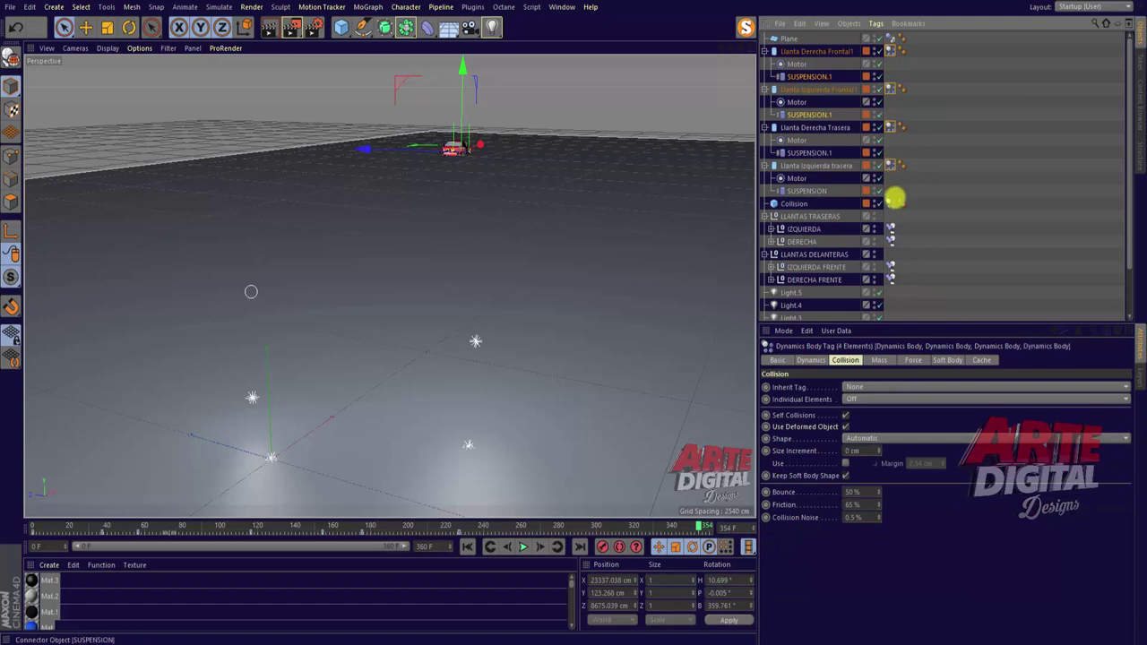
pyautogui.click(983, 359)
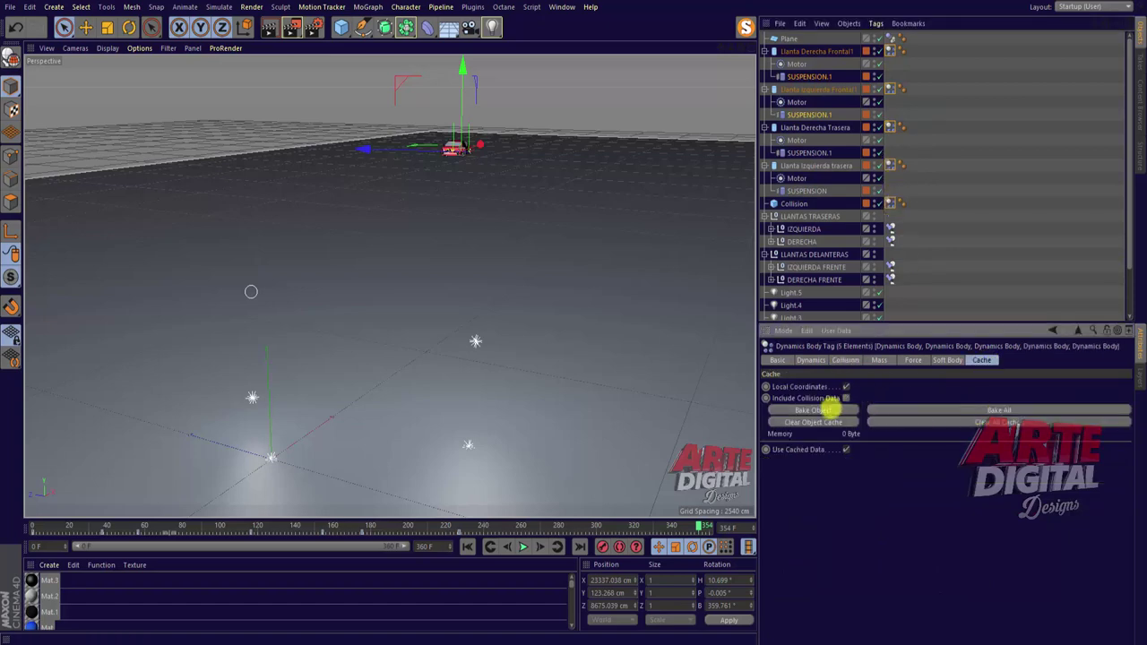
pyautogui.click(829, 410)
pyautogui.click(522, 547)
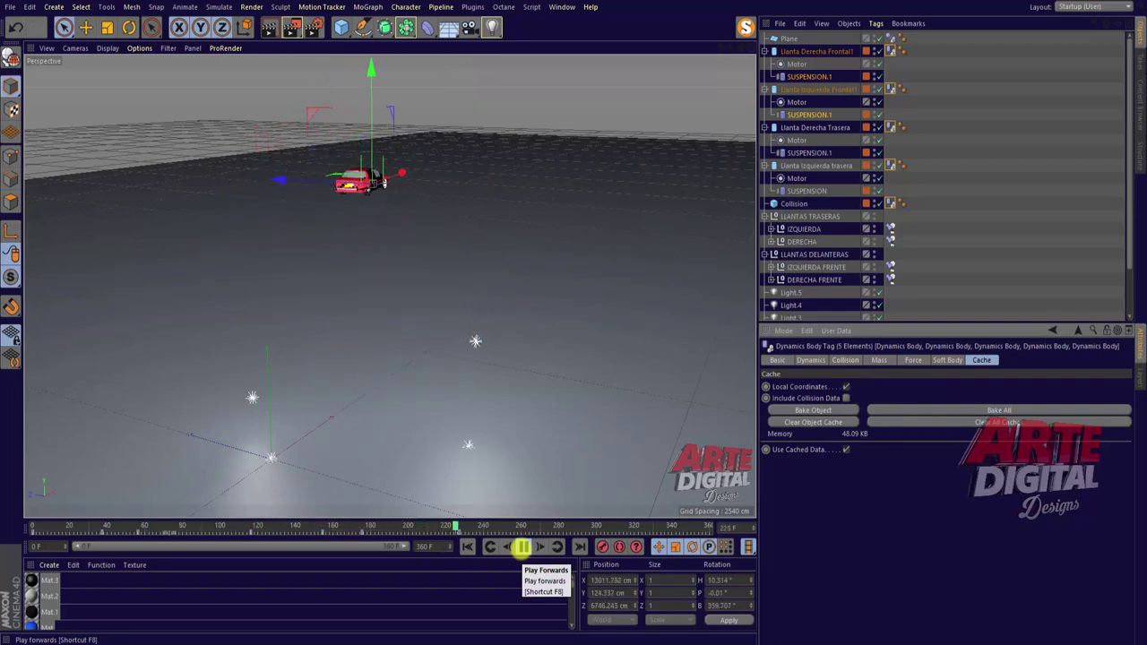
# Hide the ground Plane, replay the cached drive, and orbit to a side view.
pyautogui.moveTo(515, 528); pyautogui.dragTo(43, 525)
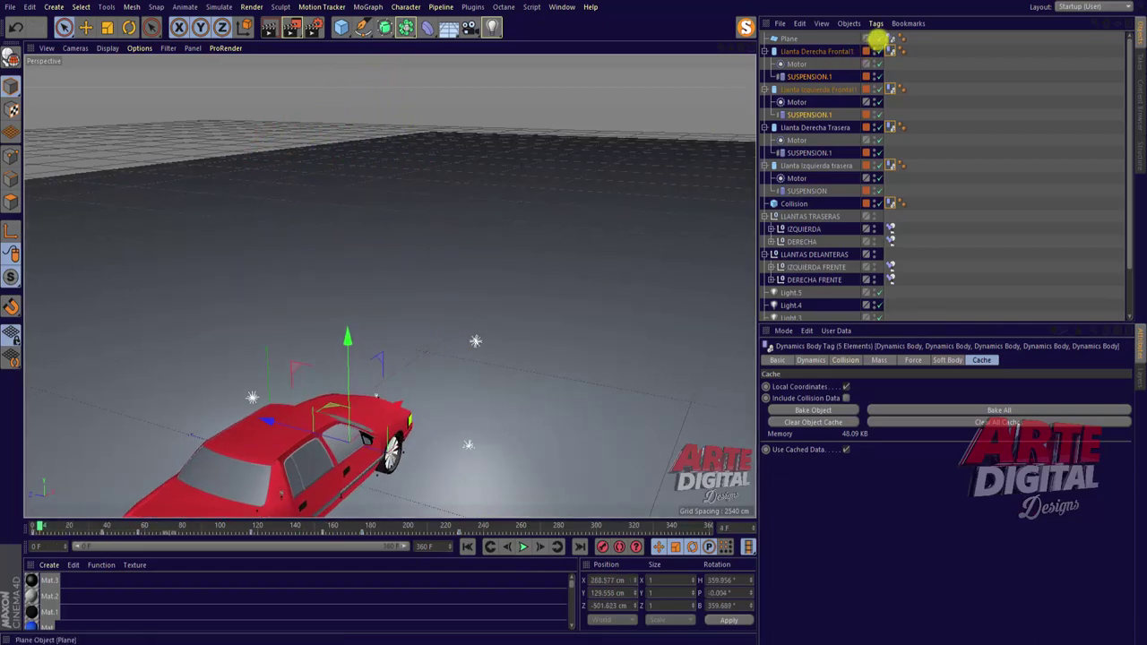
pyautogui.click(876, 37)
pyautogui.click(522, 546)
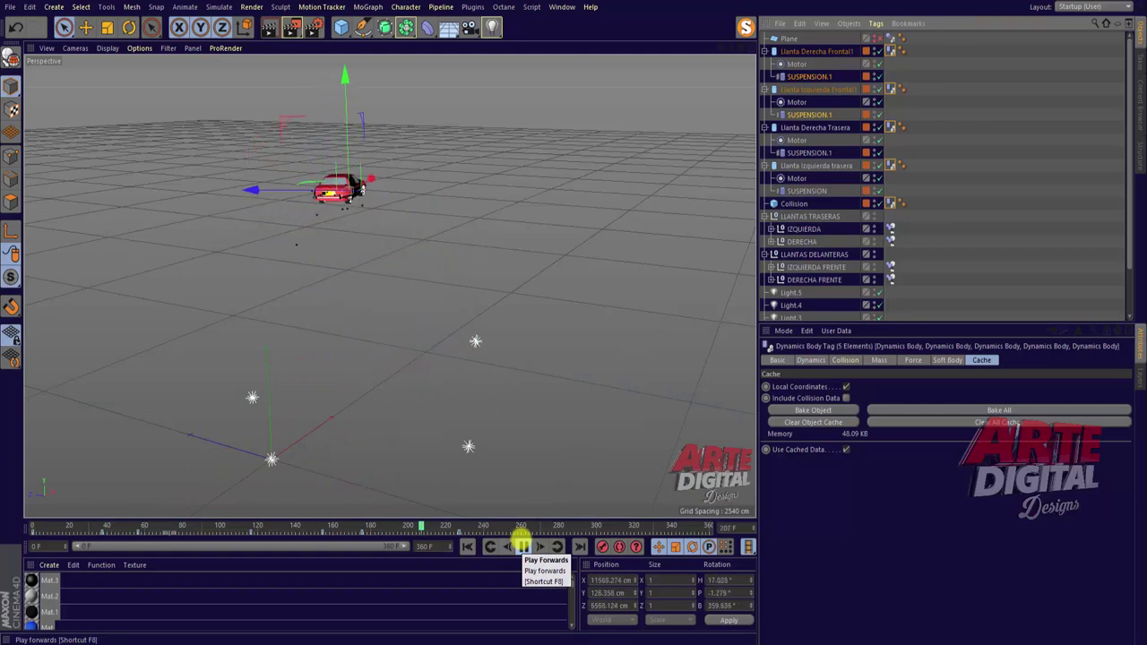
pyautogui.click(522, 546)
pyautogui.click(467, 546)
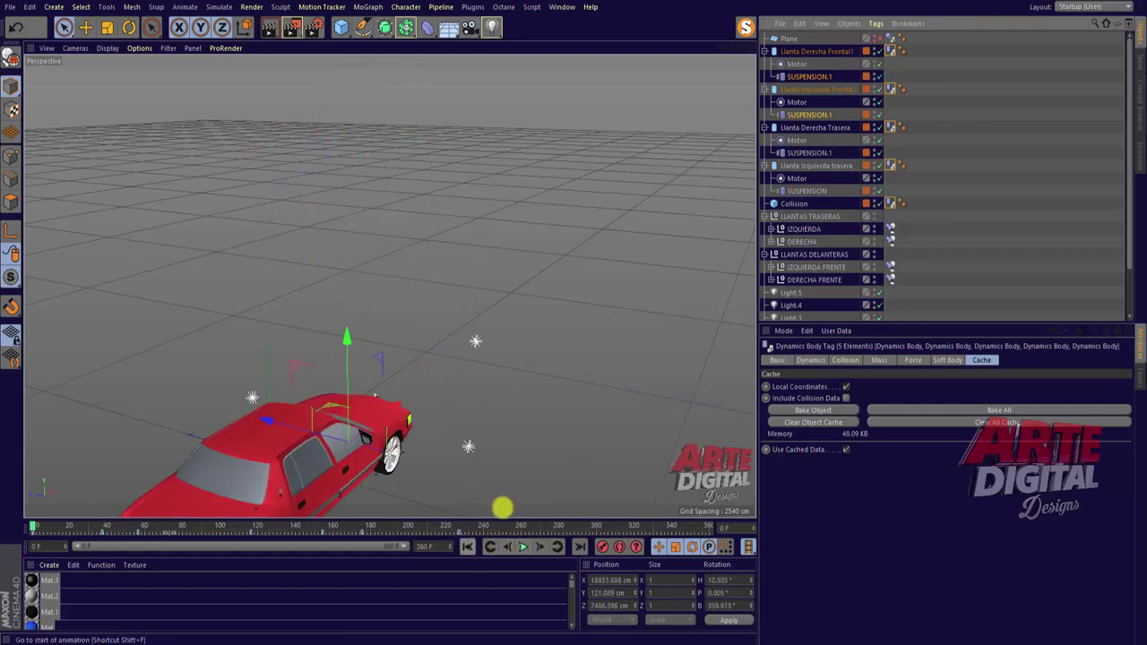
pyautogui.keyDown('alt'); pyautogui.moveTo(418, 462); pyautogui.dragTo(734, 59); pyautogui.keyUp('alt')
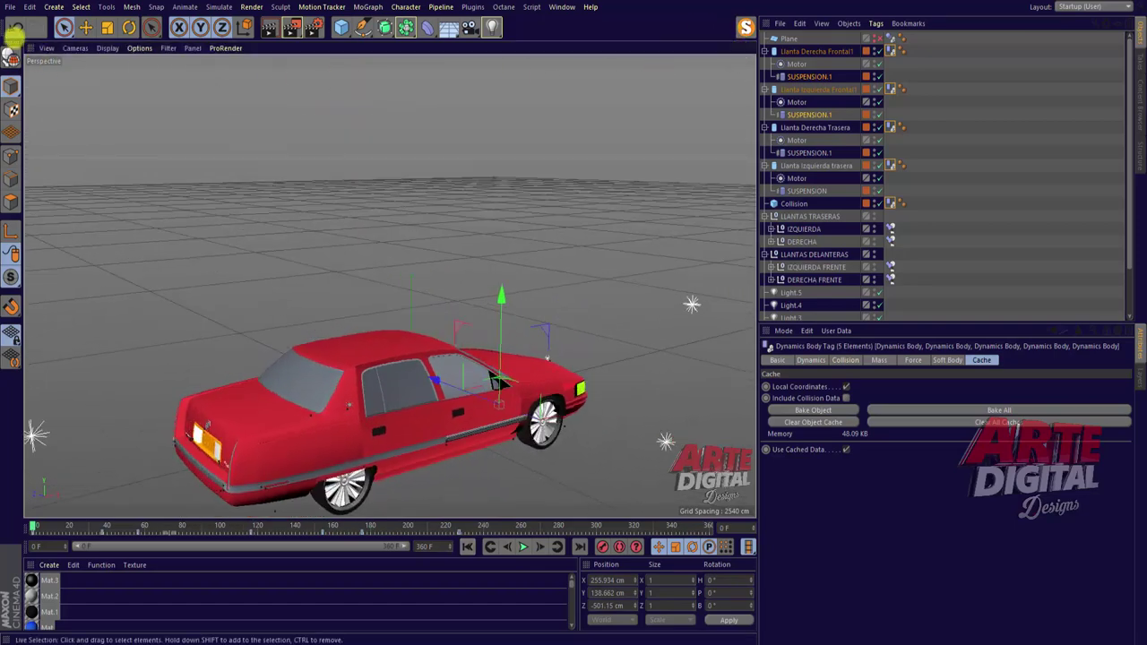
# Export the scene to Alembic (*.abc) for frames 0 to 360.
pyautogui.click(10, 7)
pyautogui.moveTo(35, 238)
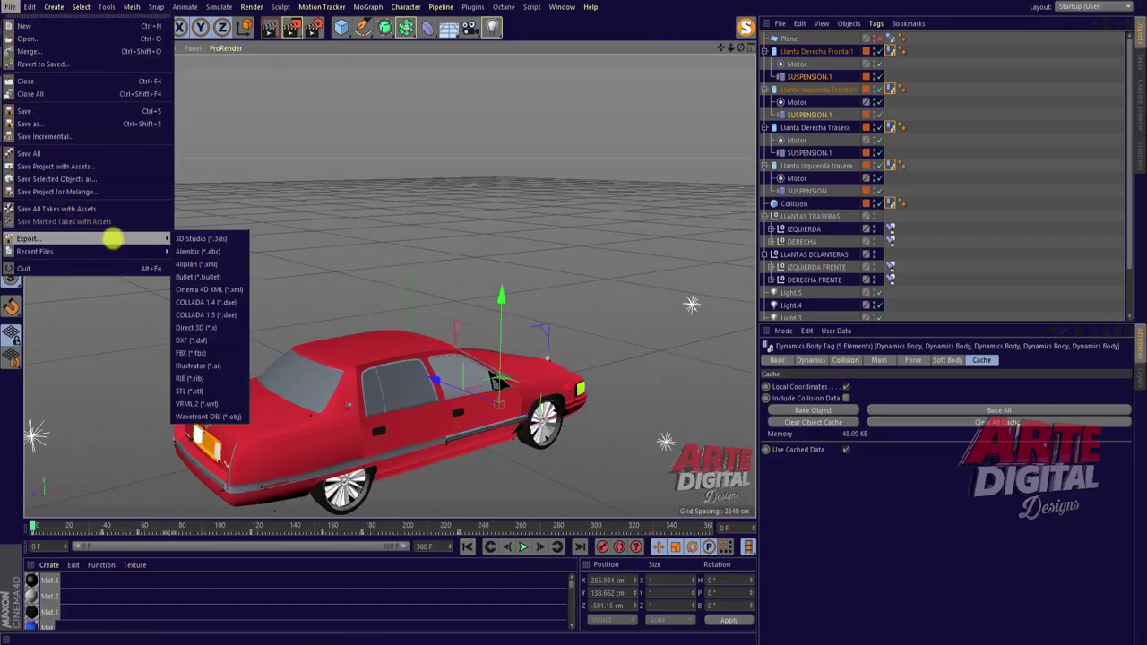
pyautogui.click(190, 251)
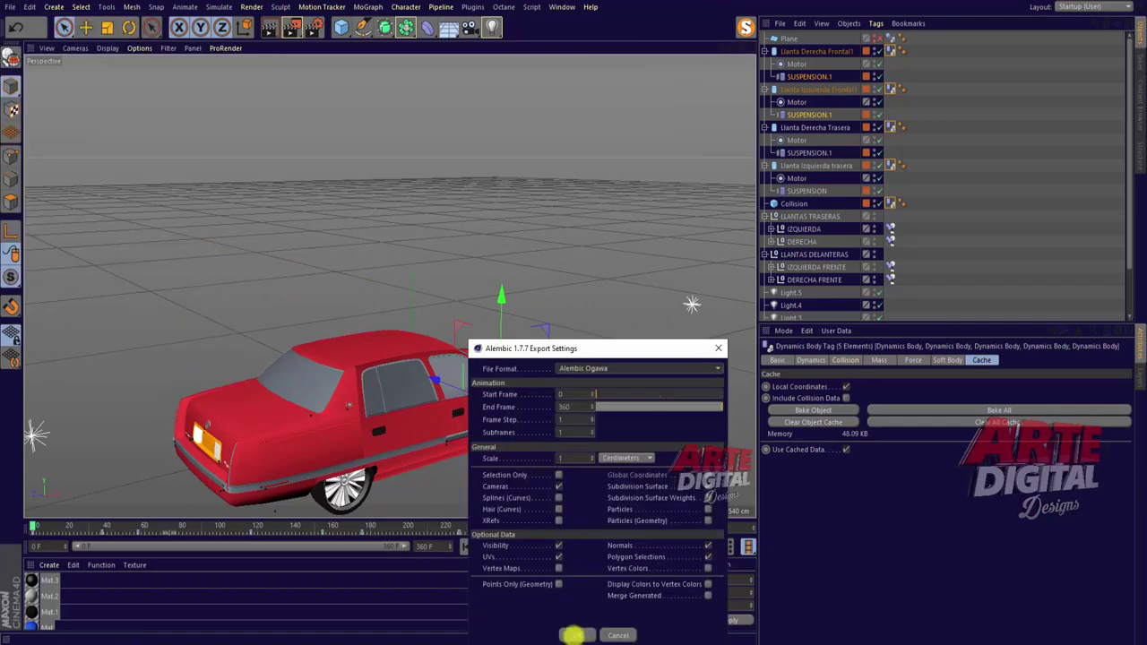
pyautogui.click(573, 635)
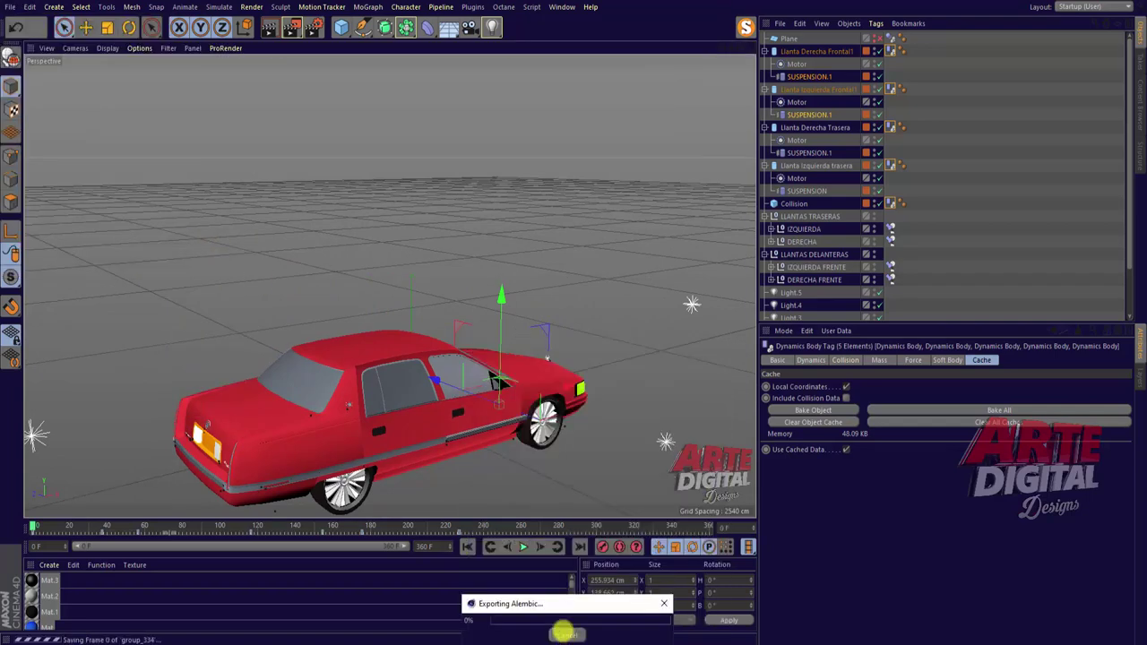
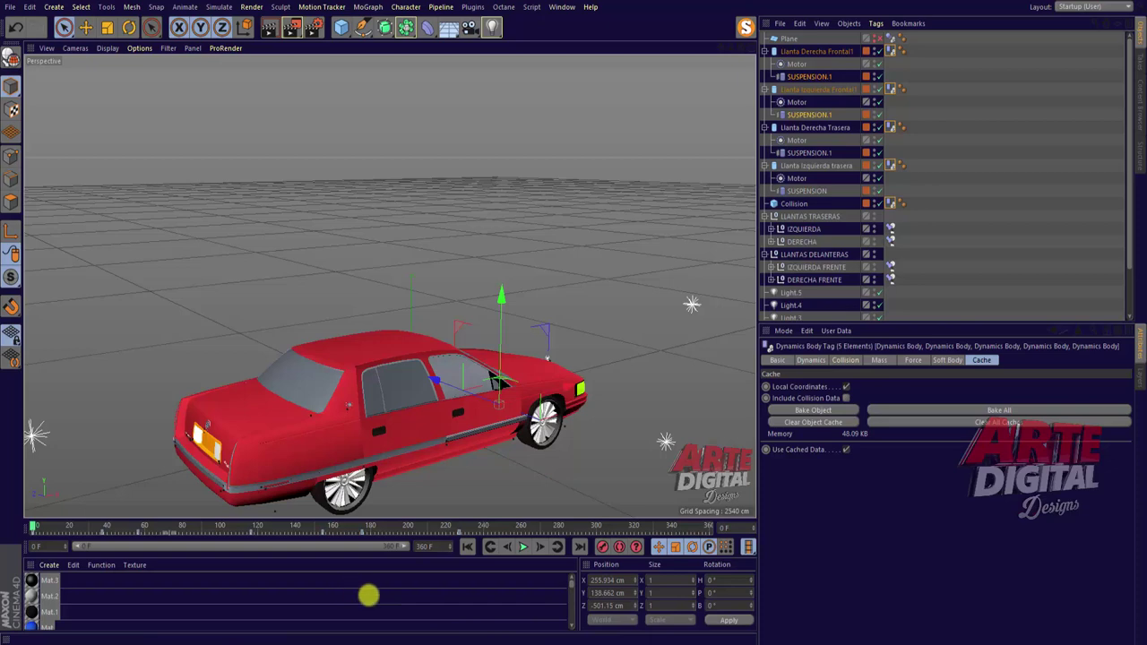
# Open CADILLAC ANIMACION MOVE.abc in Cinema 4D, accepting the default Alembic import settings.
pyautogui.click(389, 330)
pyautogui.click(10, 6)
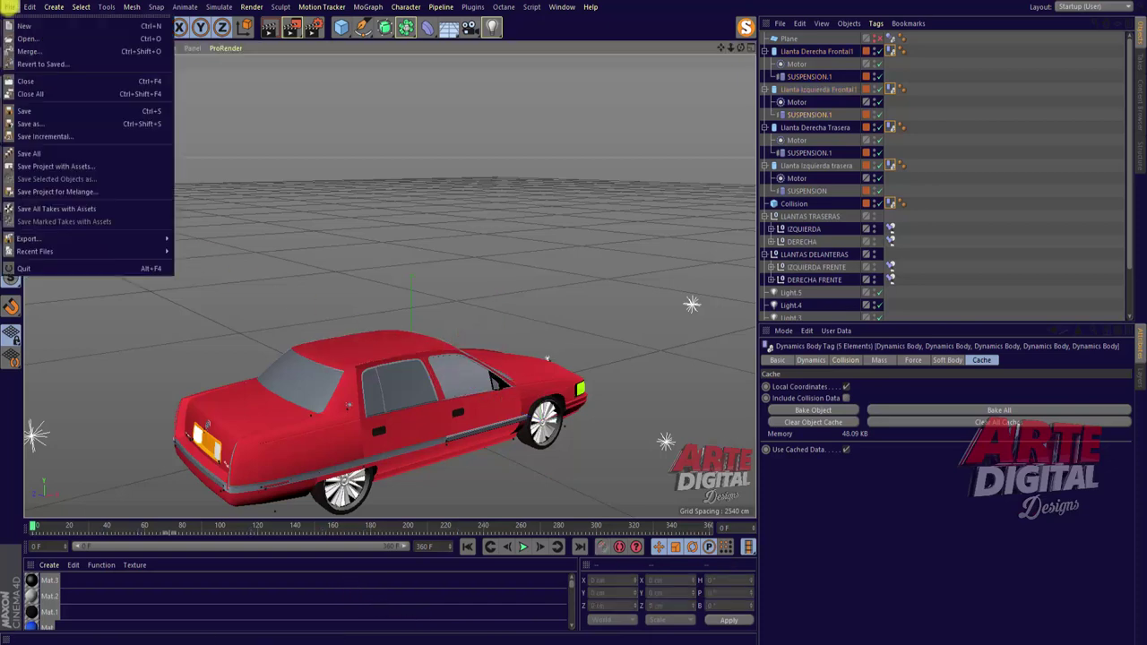
pyautogui.click(27, 38)
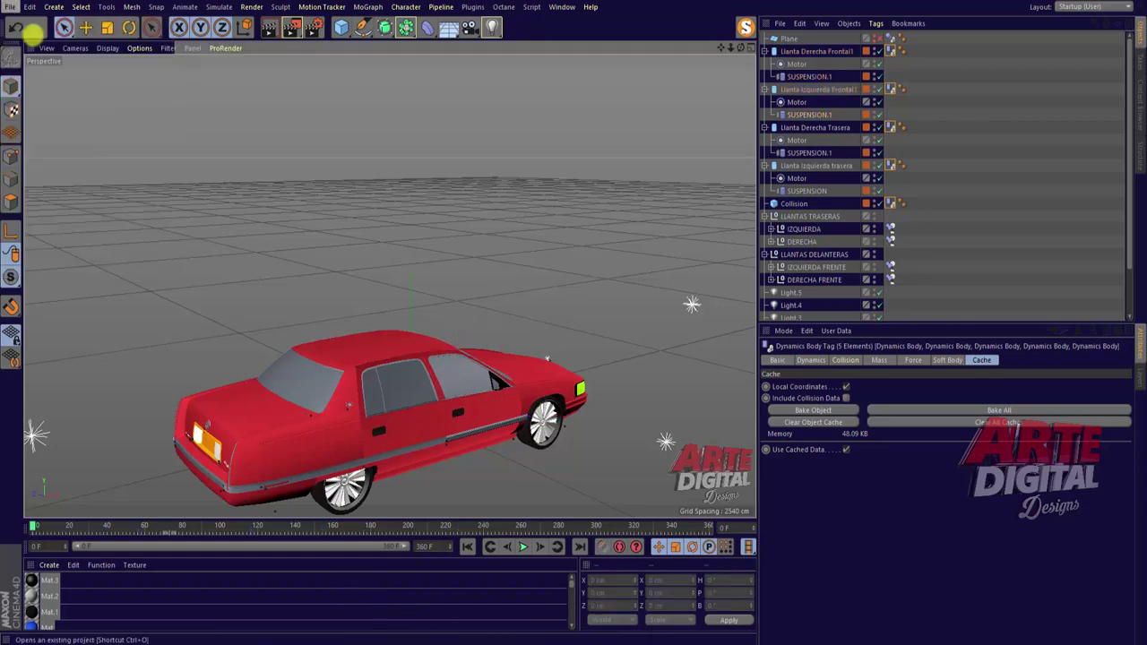
pyautogui.click(135, 345)
pyautogui.doubleClick(139, 338)
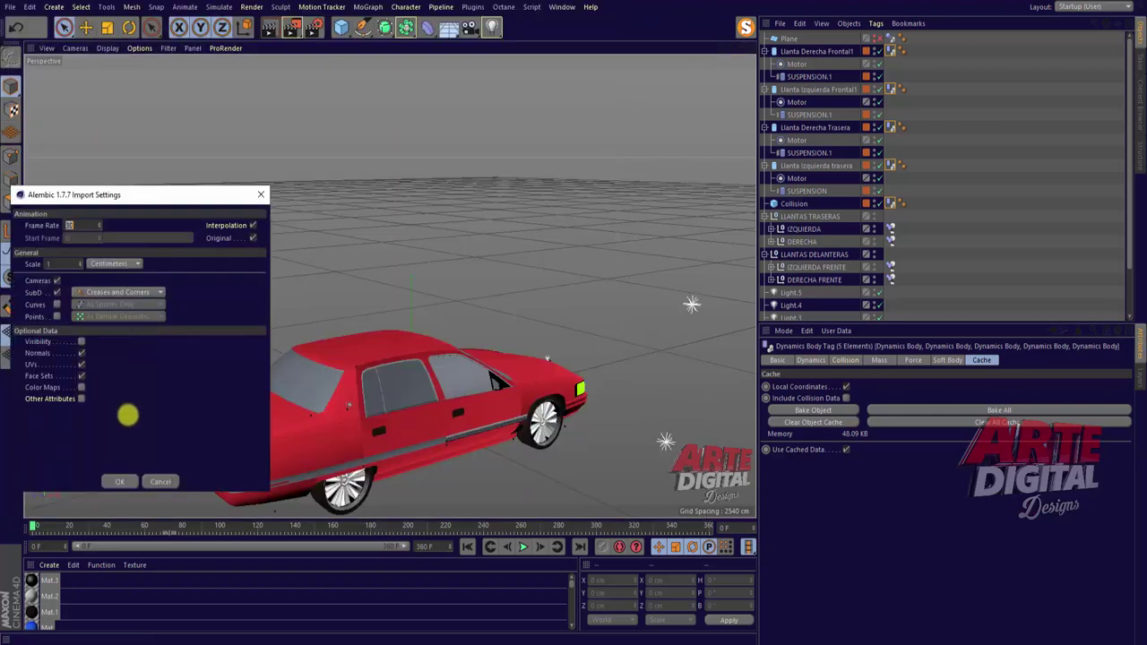
pyautogui.moveTo(138, 198)
pyautogui.mouseDown()
pyautogui.moveTo(351, 205)
pyautogui.moveTo(555, 131)
pyautogui.mouseUp()
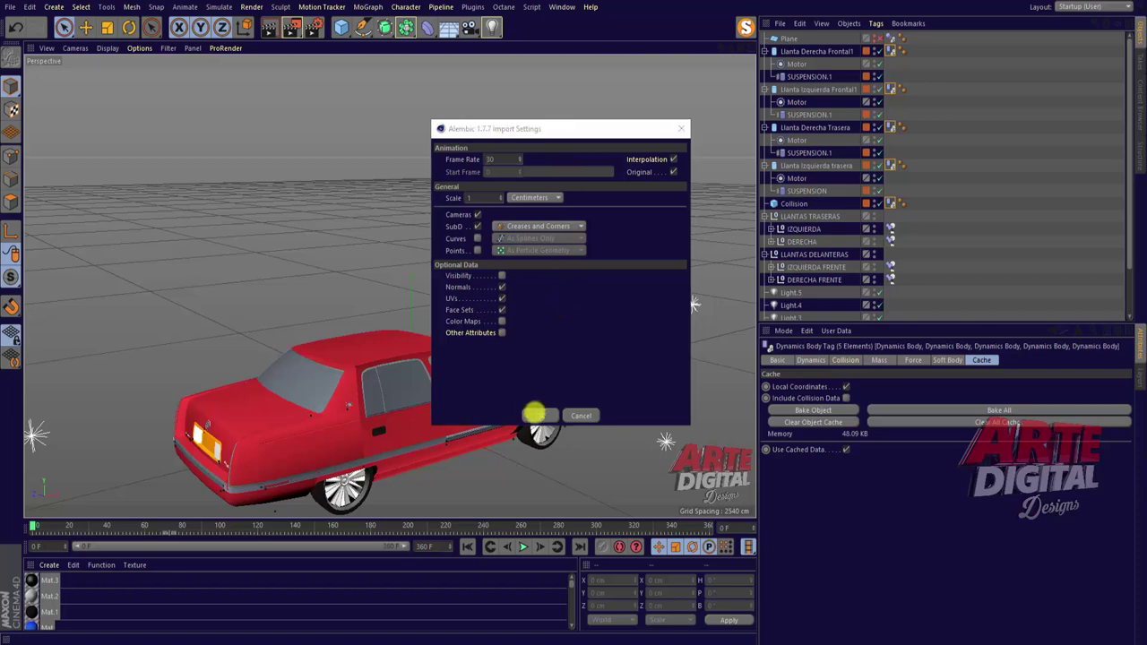
pyautogui.click(534, 415)
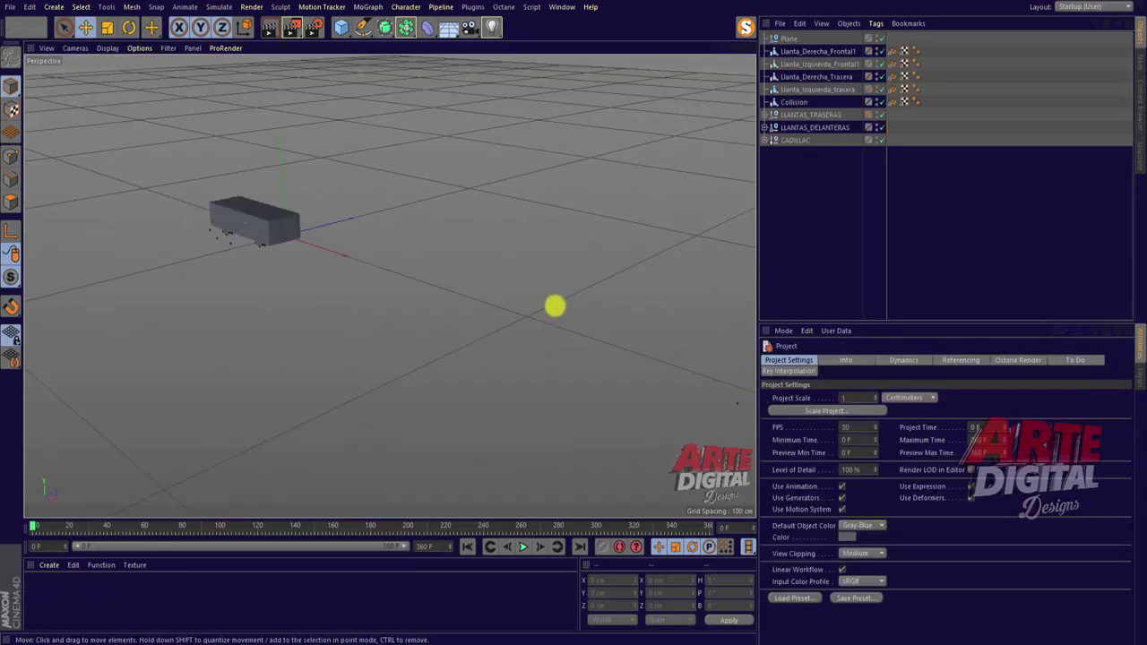
# Disable the Collision object and play the animation to check the car's motion.
pyautogui.moveTo(607, 72)
pyautogui.keyDown('alt'); pyautogui.mouseDown()
pyautogui.moveTo(231, 209)
pyautogui.moveTo(423, 238)
pyautogui.mouseUp(); pyautogui.keyUp('alt')
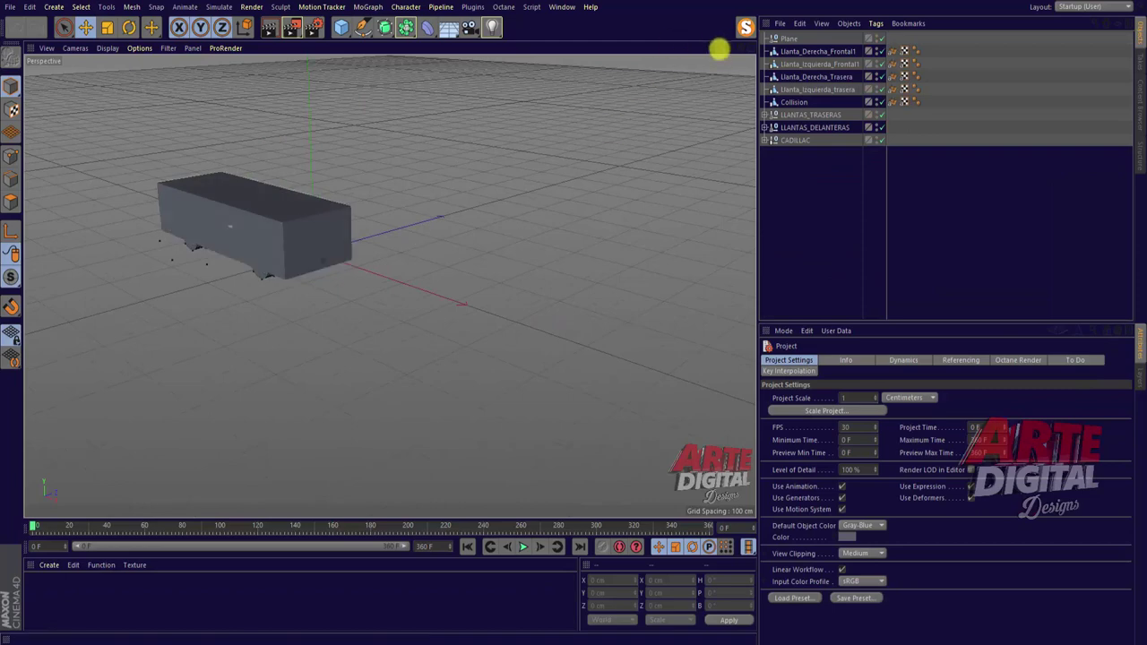
pyautogui.scroll(3, 577, 316)
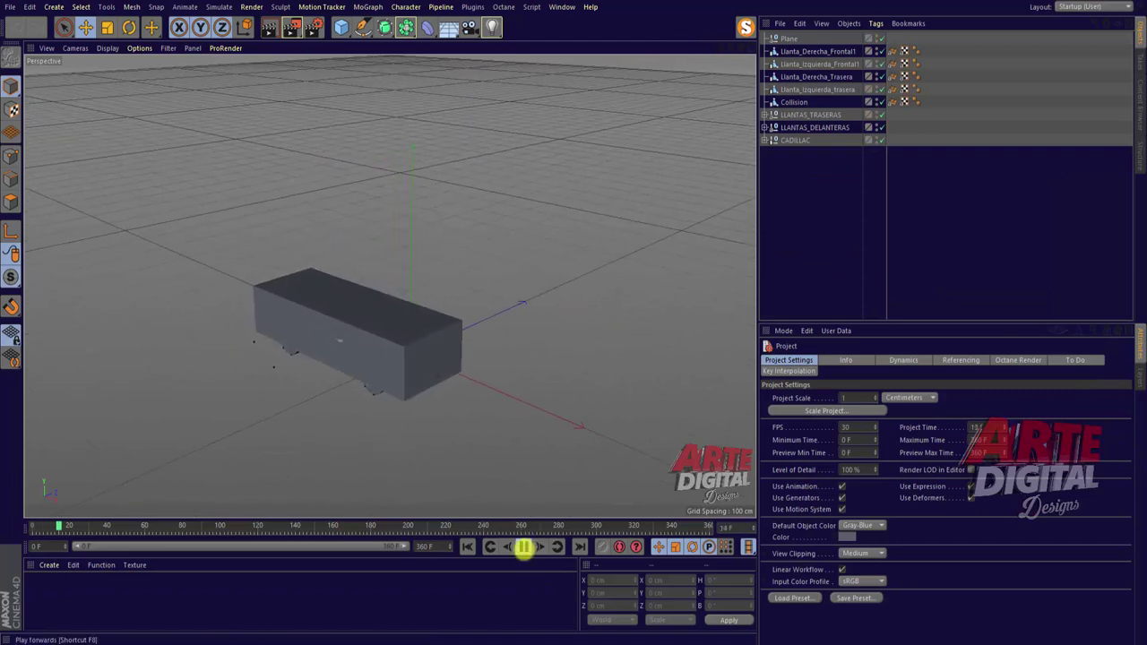
pyautogui.click(524, 547)
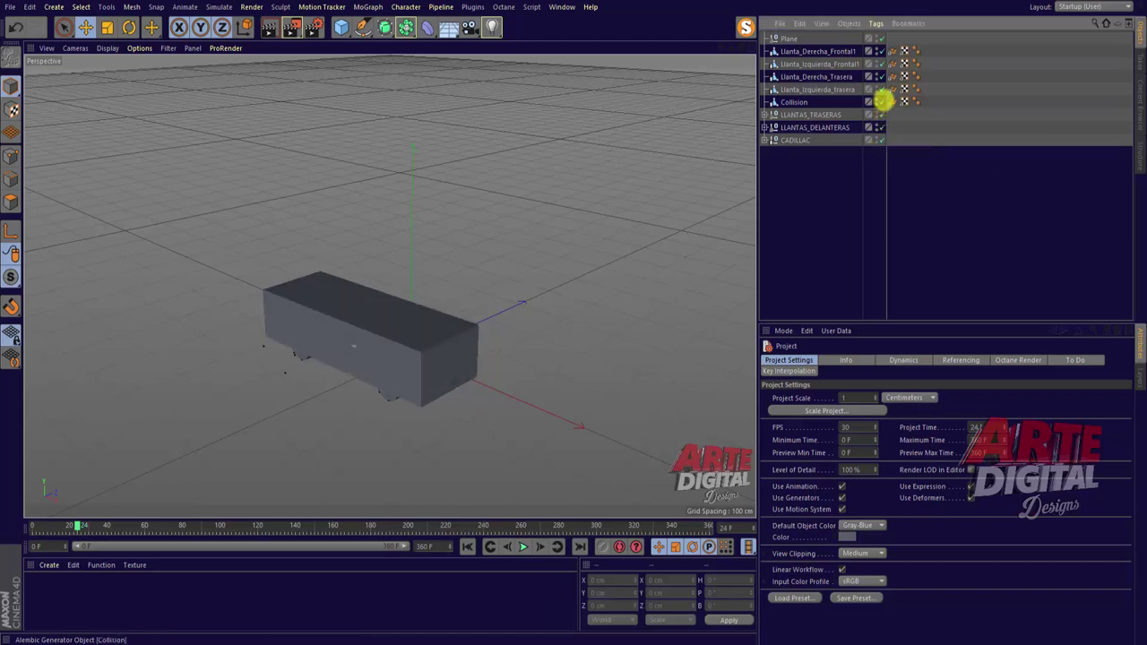
pyautogui.click(880, 102)
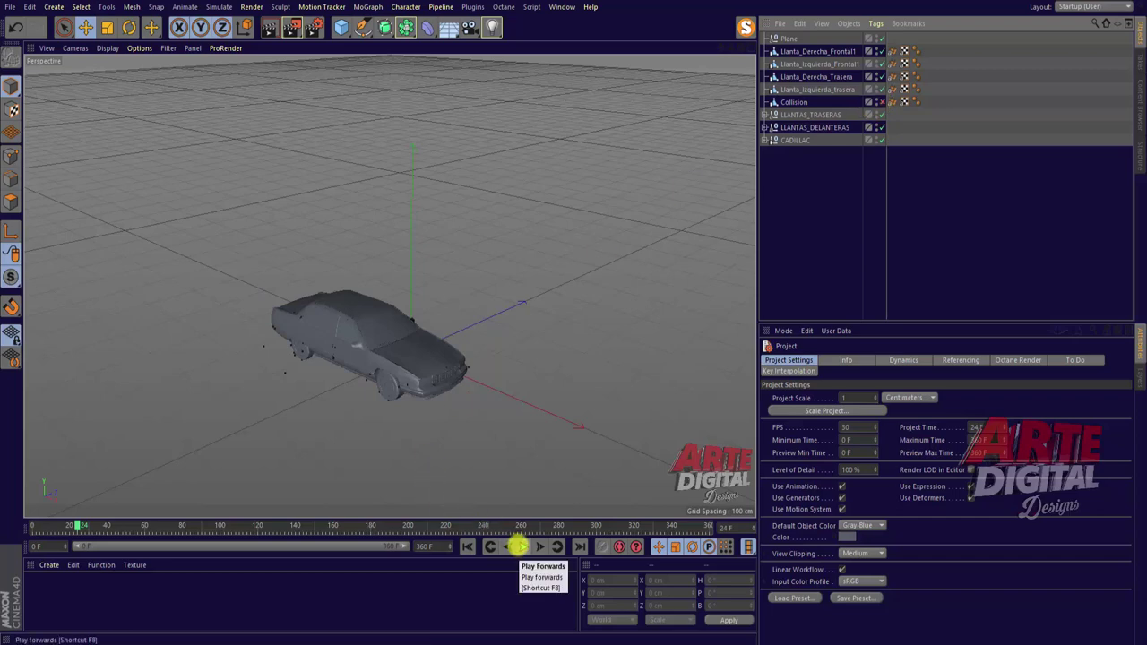
pyautogui.click(524, 547)
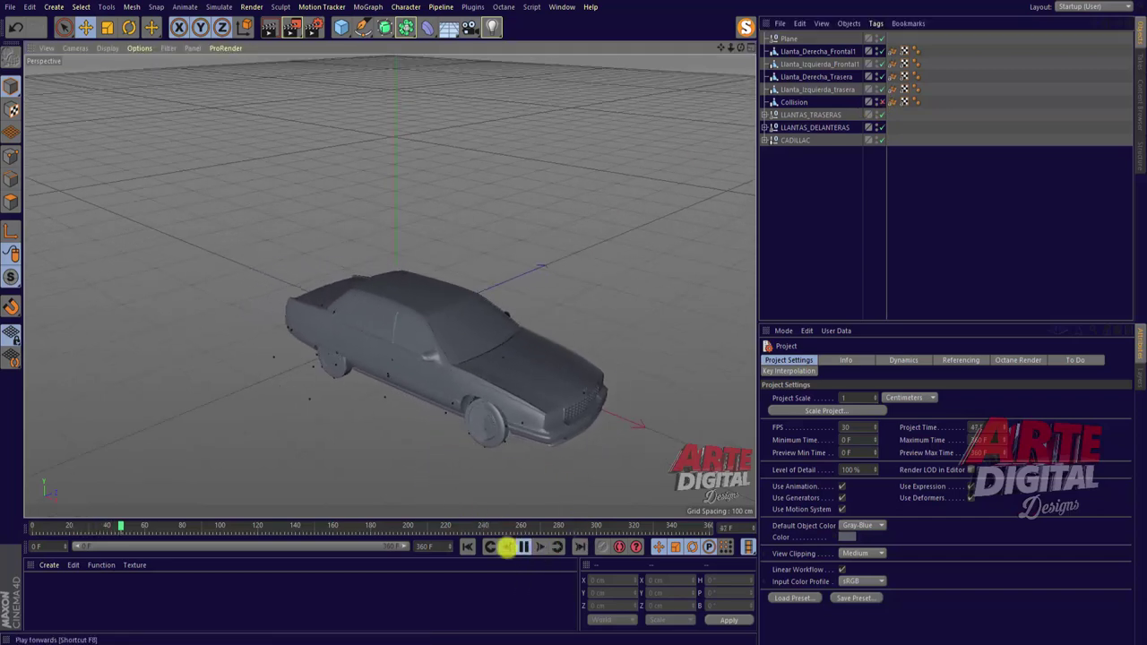
pyautogui.click(524, 546)
# Delete the Collision object and rewind the animation to frame 0.
pyautogui.moveTo(741, 47); pyautogui.dragTo(451, 295)
pyautogui.click(451, 341)
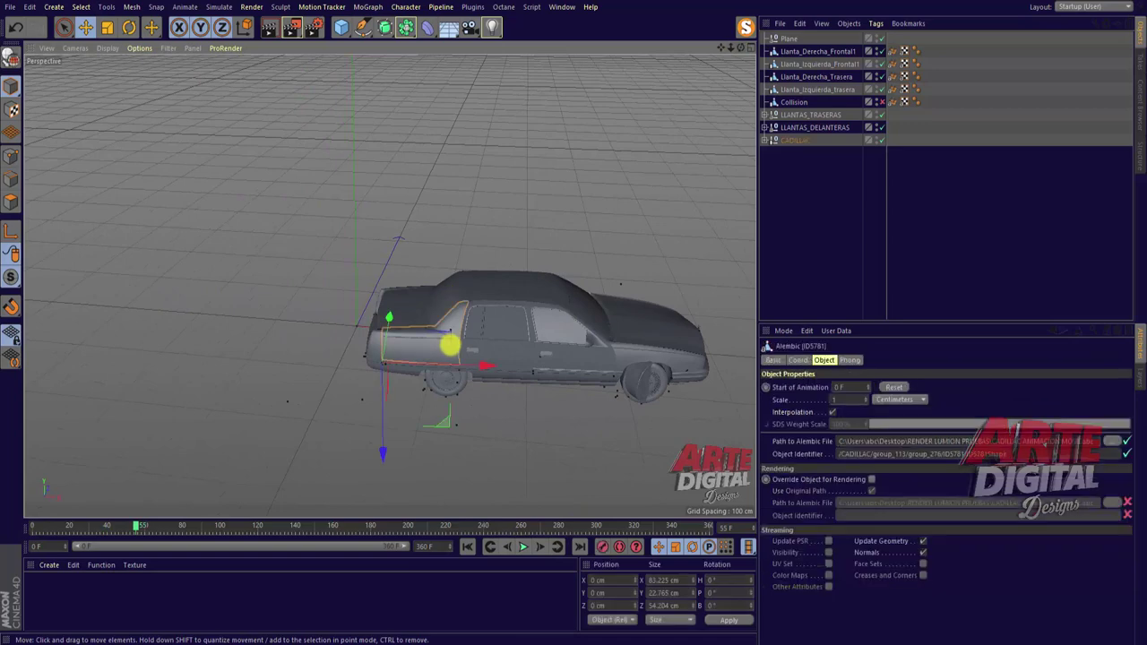
pyautogui.click(591, 314)
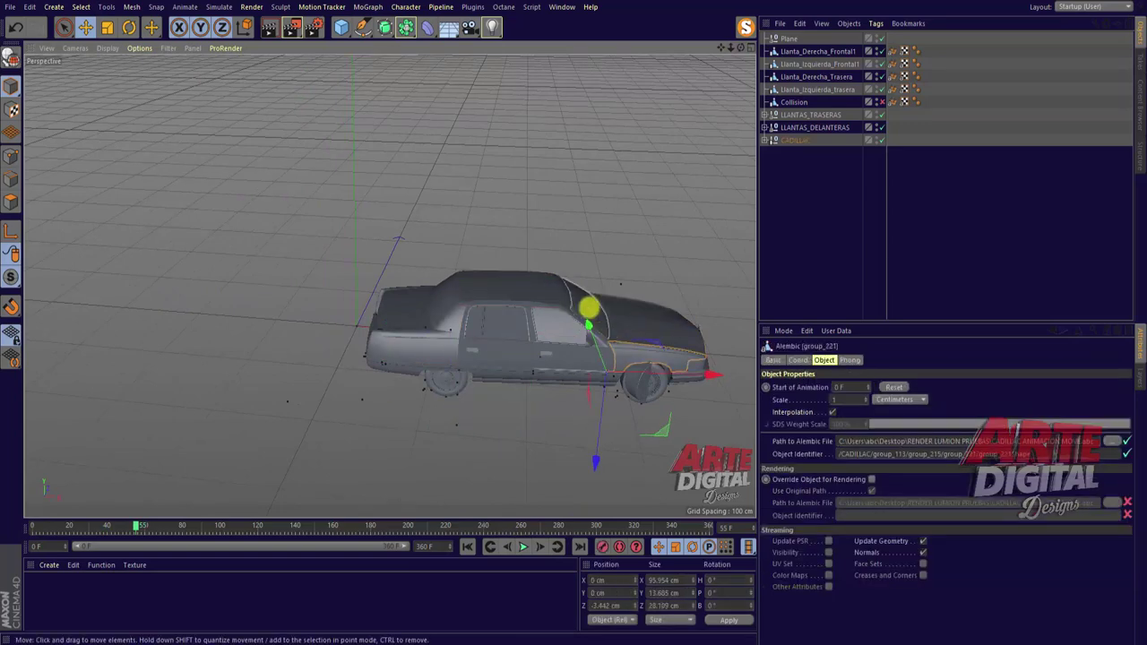
pyautogui.click(445, 306)
pyautogui.click(485, 208)
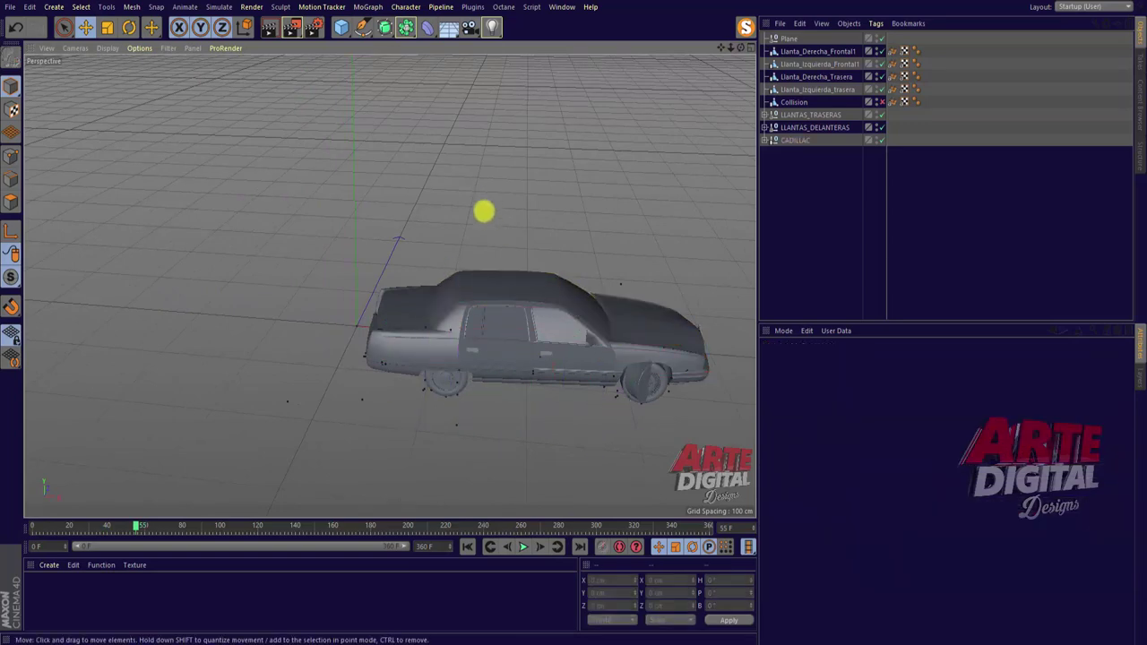
pyautogui.press('Delete')
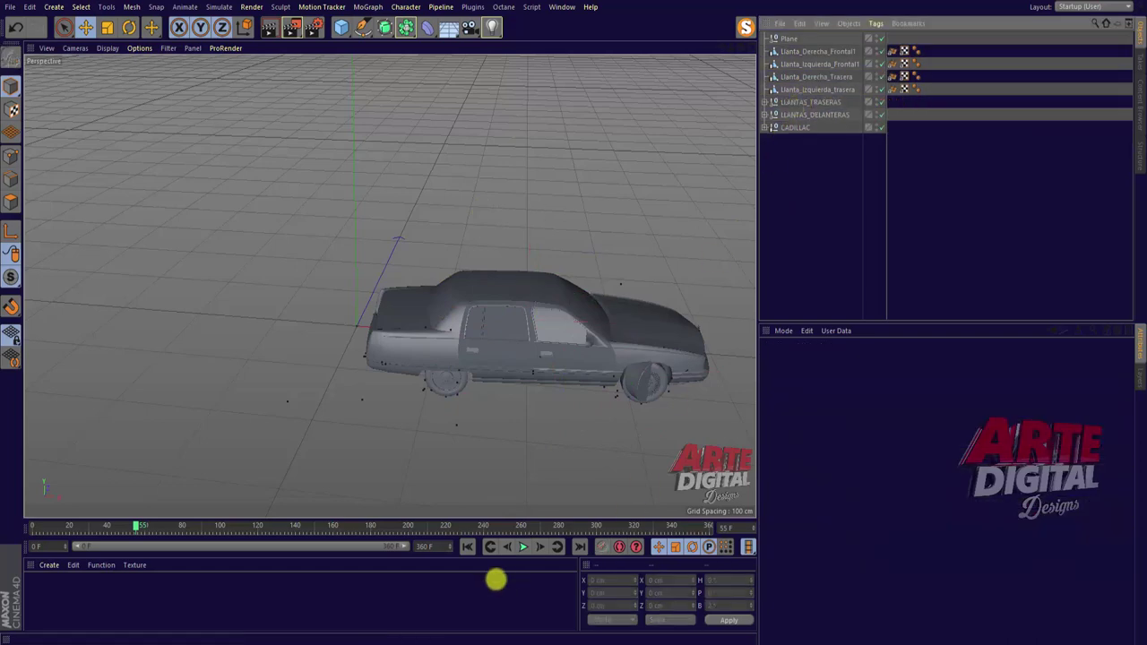
pyautogui.click(466, 546)
# Export the car as 'CADILLAC ANIMACION exclusivo para LUMION.fbx' with default FBX export settings.
pyautogui.click(10, 6)
pyautogui.moveTo(29, 238)
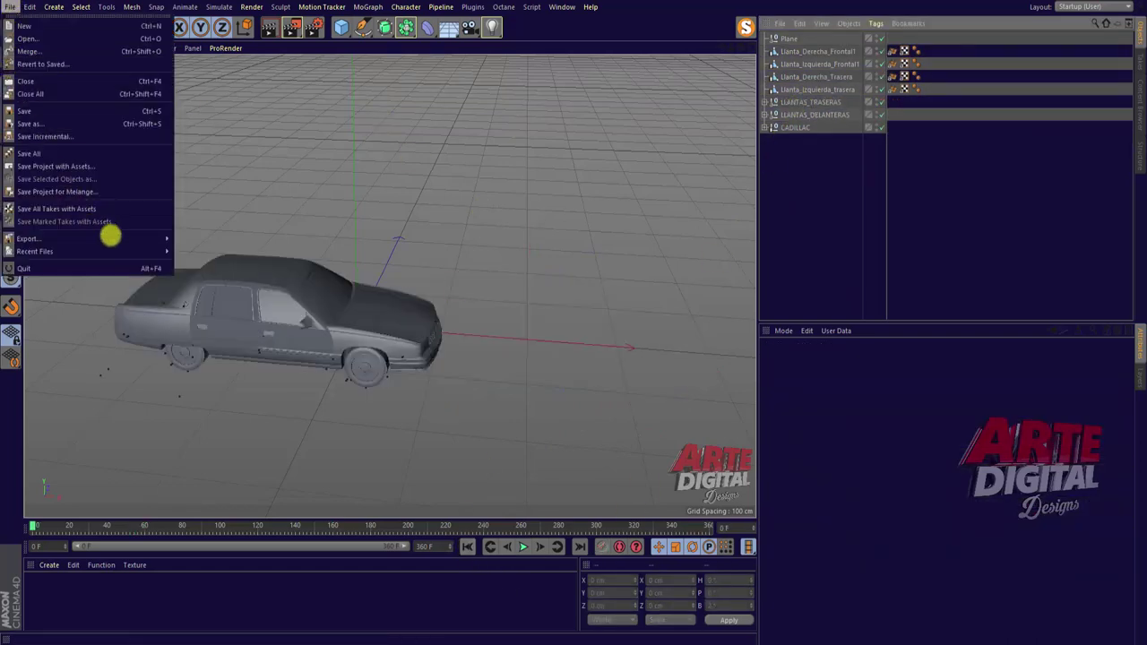
pyautogui.click(192, 340)
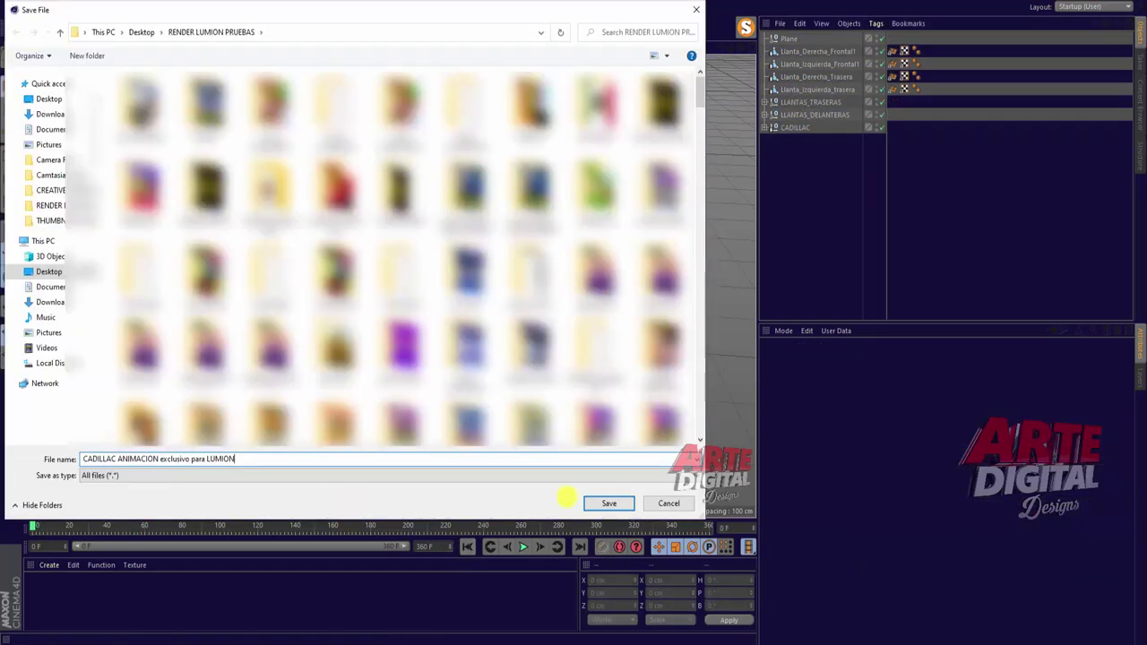
pyautogui.click(609, 503)
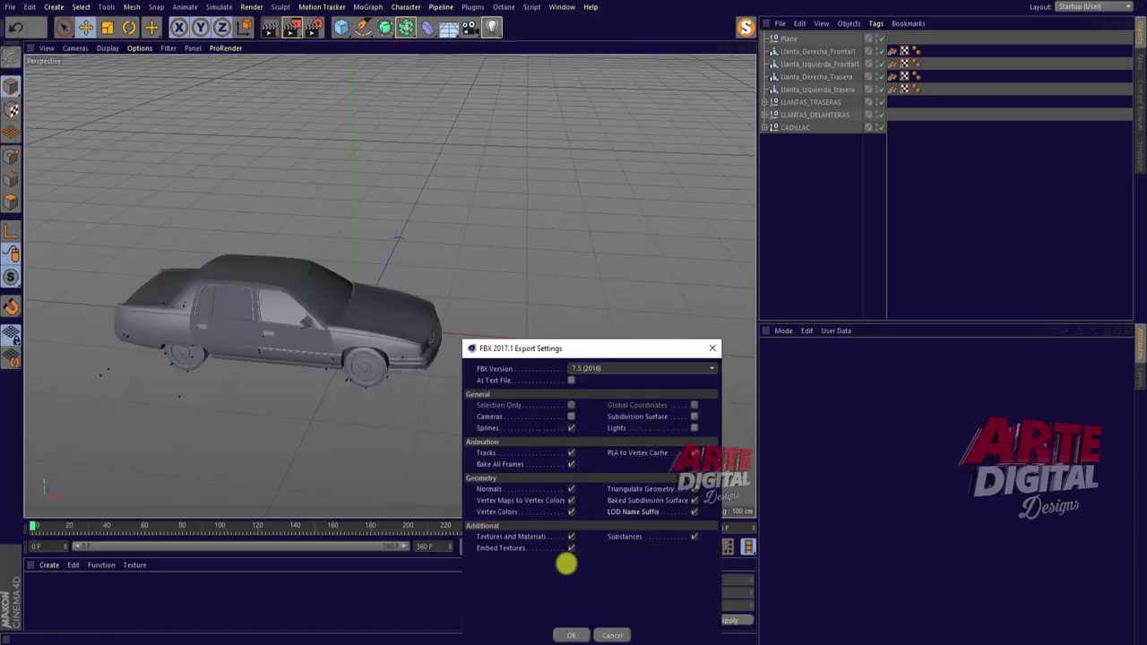
pyautogui.click(568, 632)
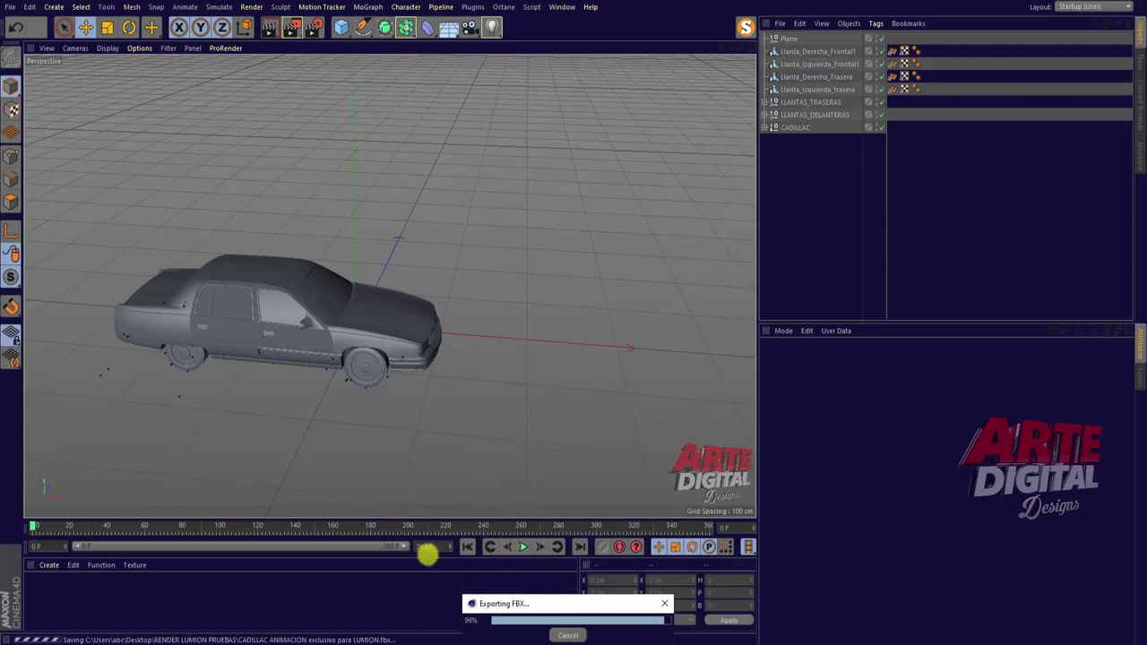
pyautogui.moveTo(521, 598); pyautogui.dragTo(510, 418)
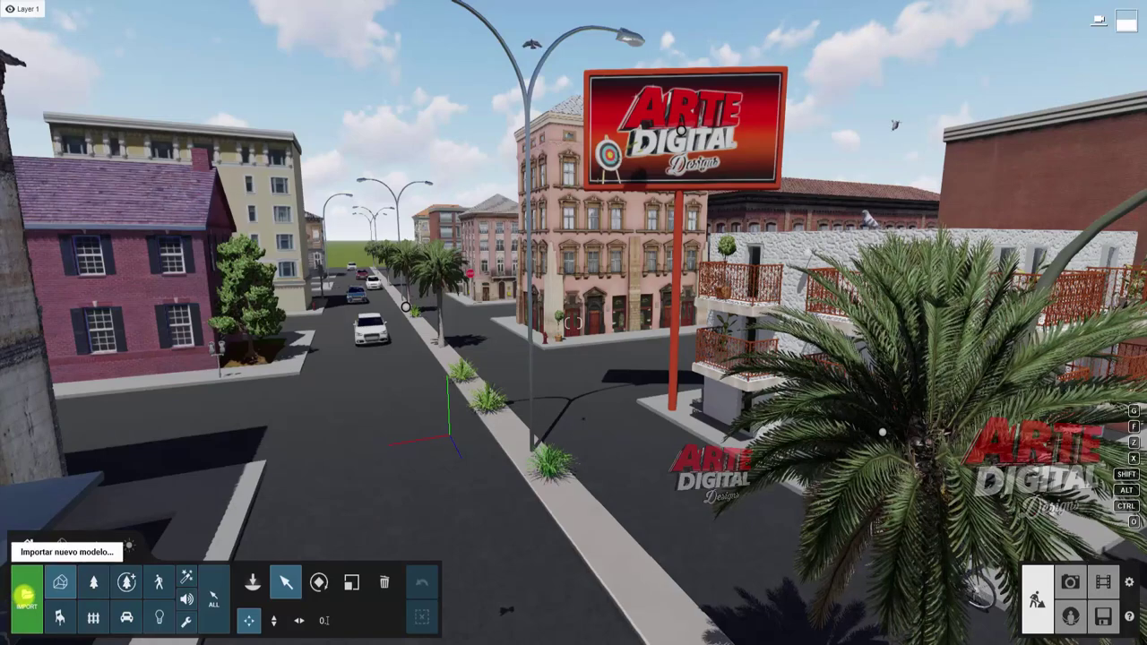
# Import the Cadillac FBX with Importar animaciones enabled, place it on the street, and edit its materials.
pyautogui.click(629, 372)
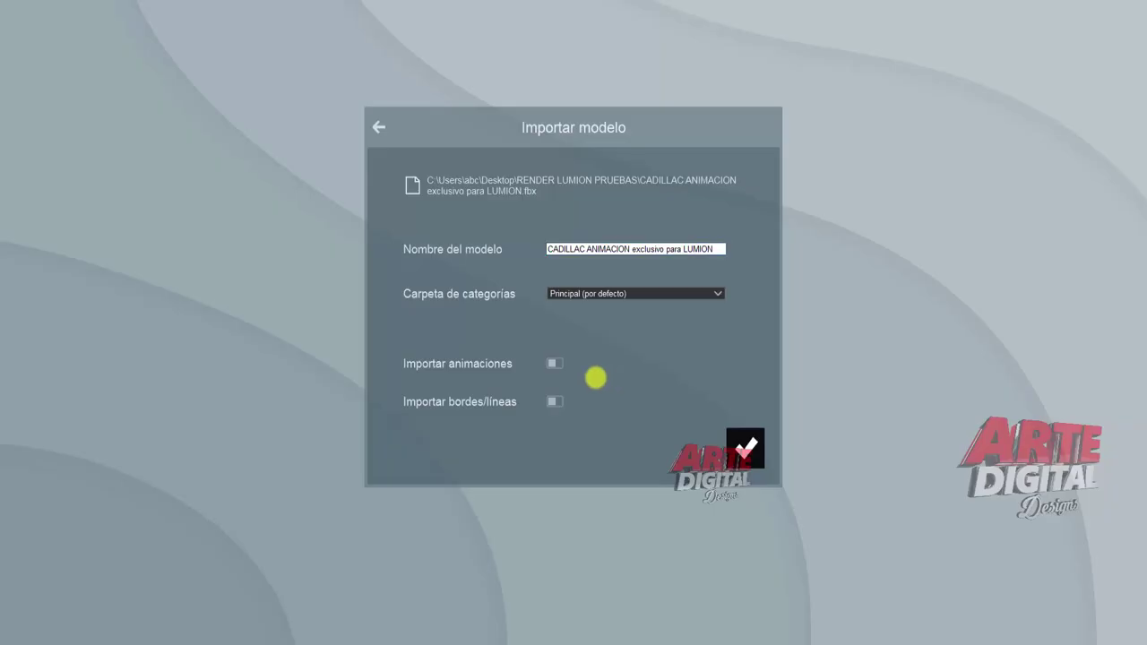
pyautogui.click(556, 363)
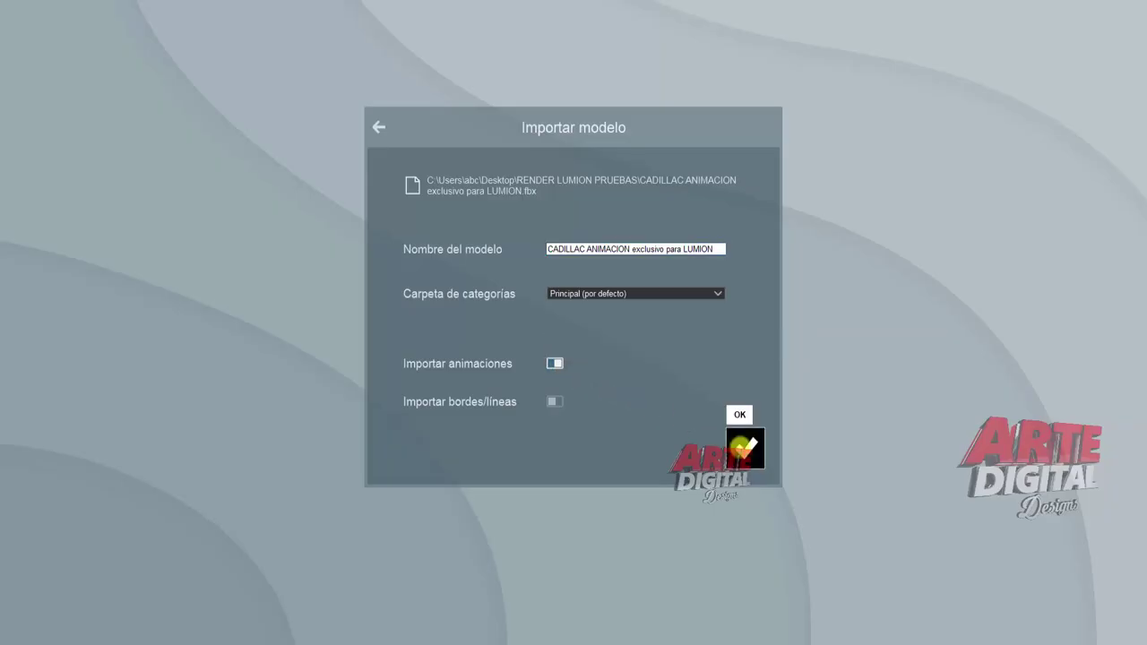
pyautogui.click(744, 446)
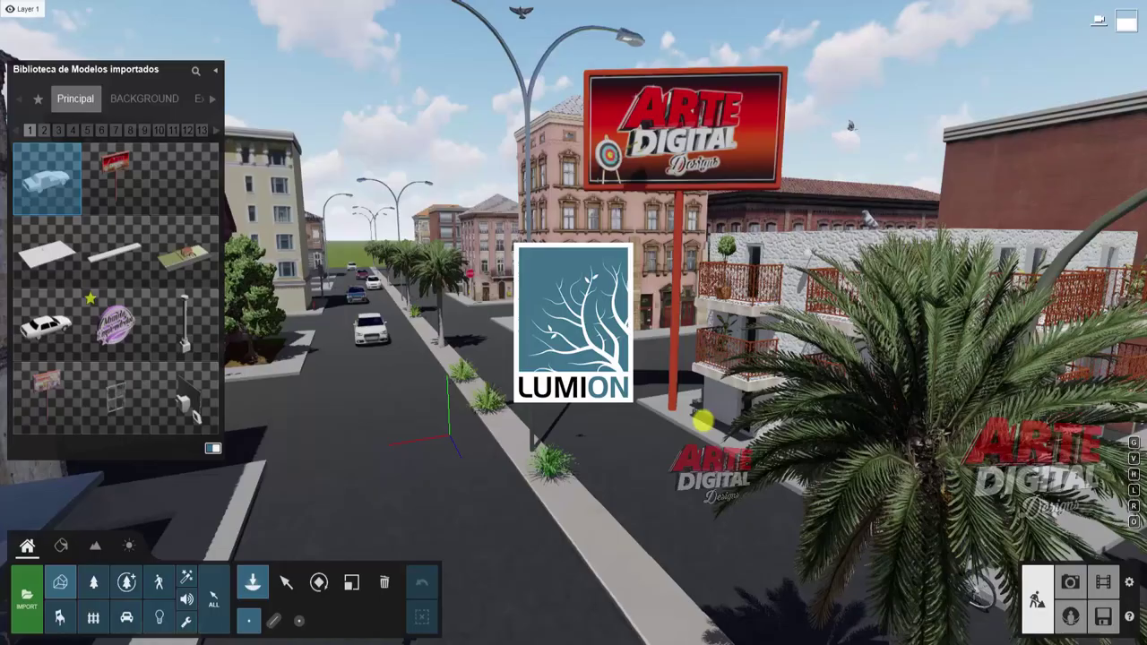
pyautogui.click(442, 436)
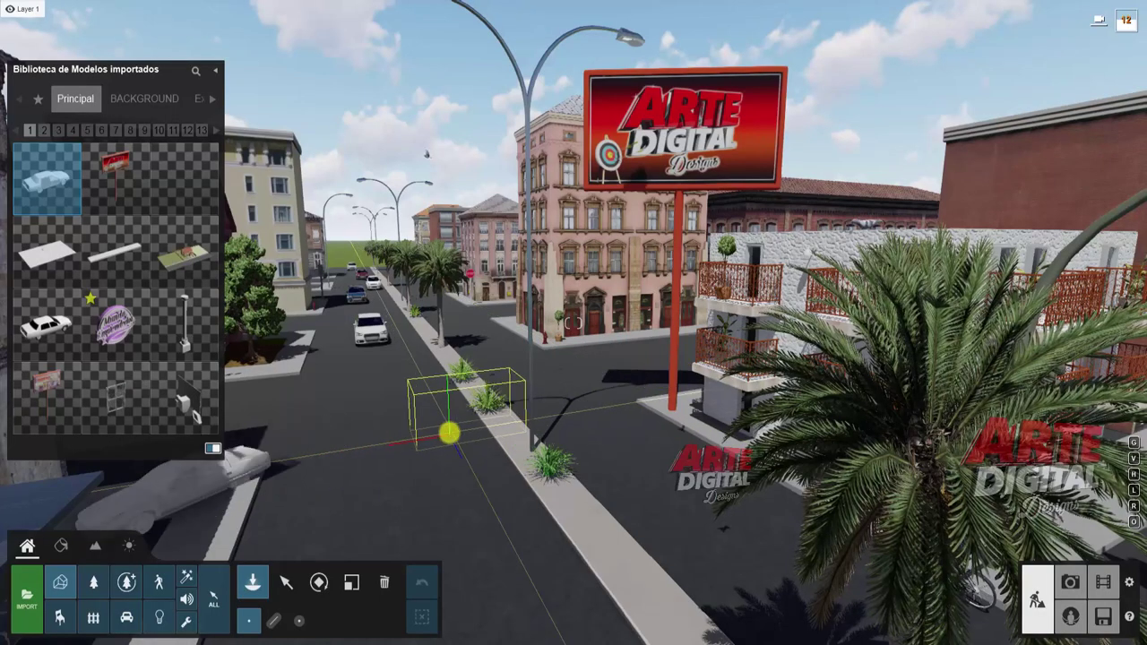
pyautogui.click(285, 582)
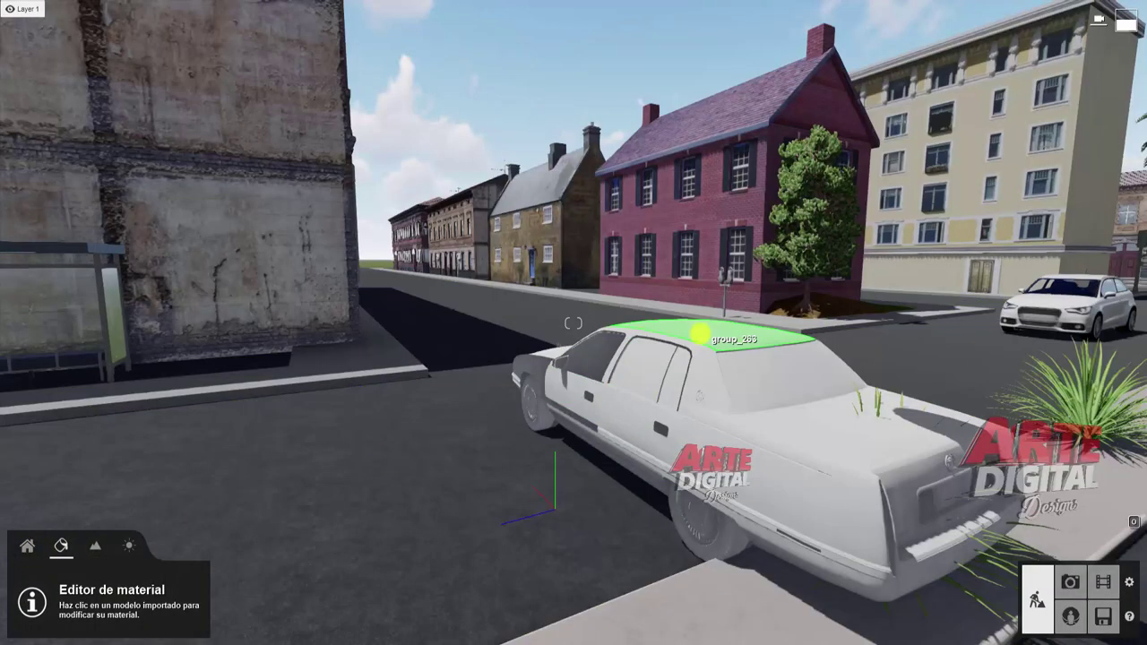
# Apply the red Exterior painted metal material to the Cadillac's body.
pyautogui.click(699, 333)
pyautogui.click(119, 218)
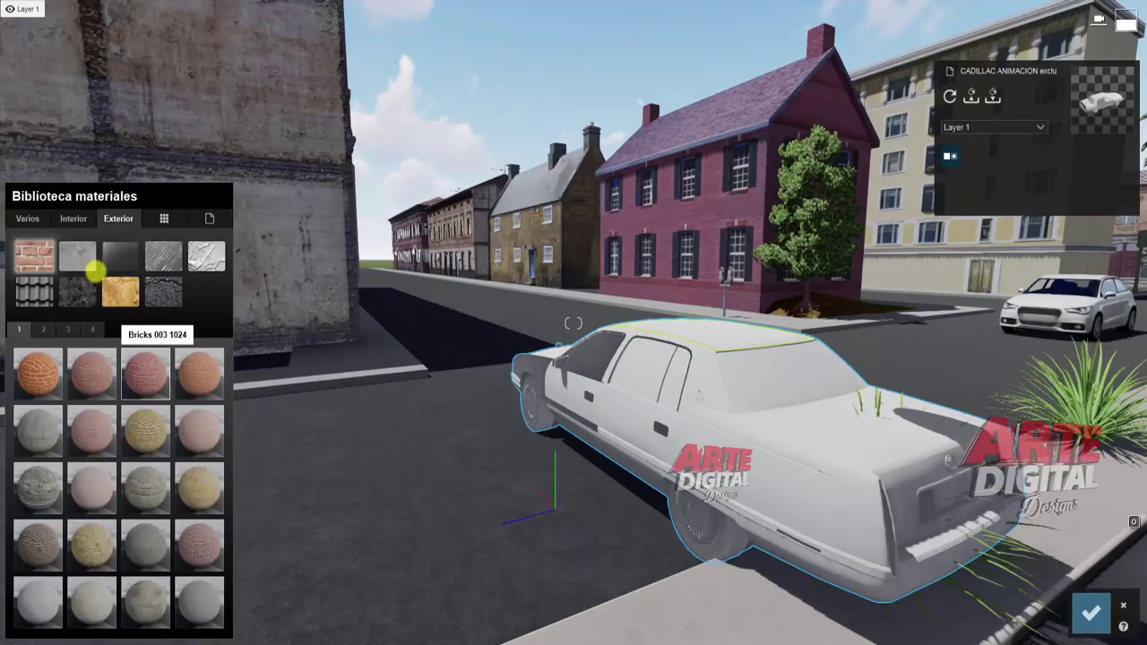
pyautogui.click(173, 255)
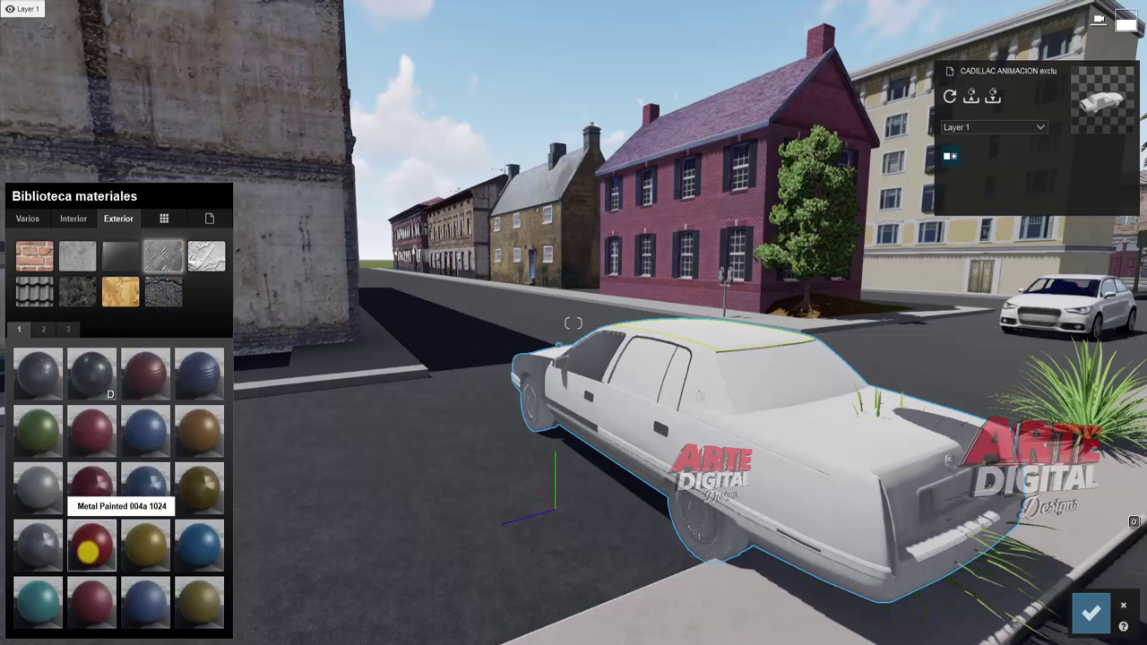
pyautogui.click(82, 536)
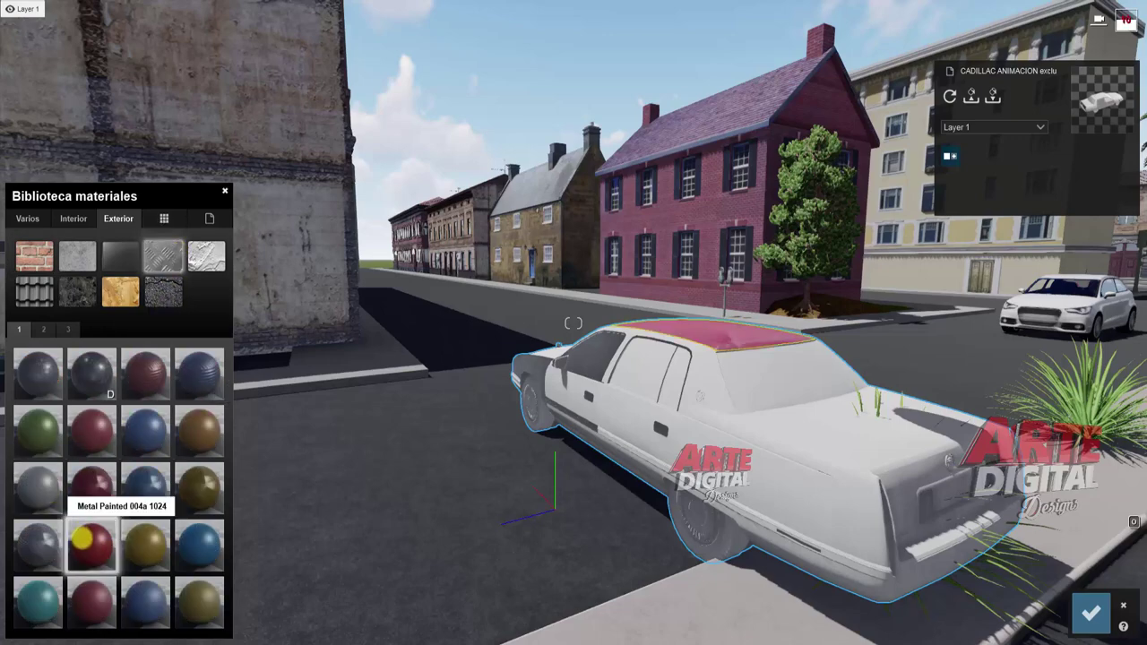
# Adjust the roof paint's colouration and lower its reflectivity to about 60%.
pyautogui.moveTo(389, 417); pyautogui.dragTo(422, 405, button='right')
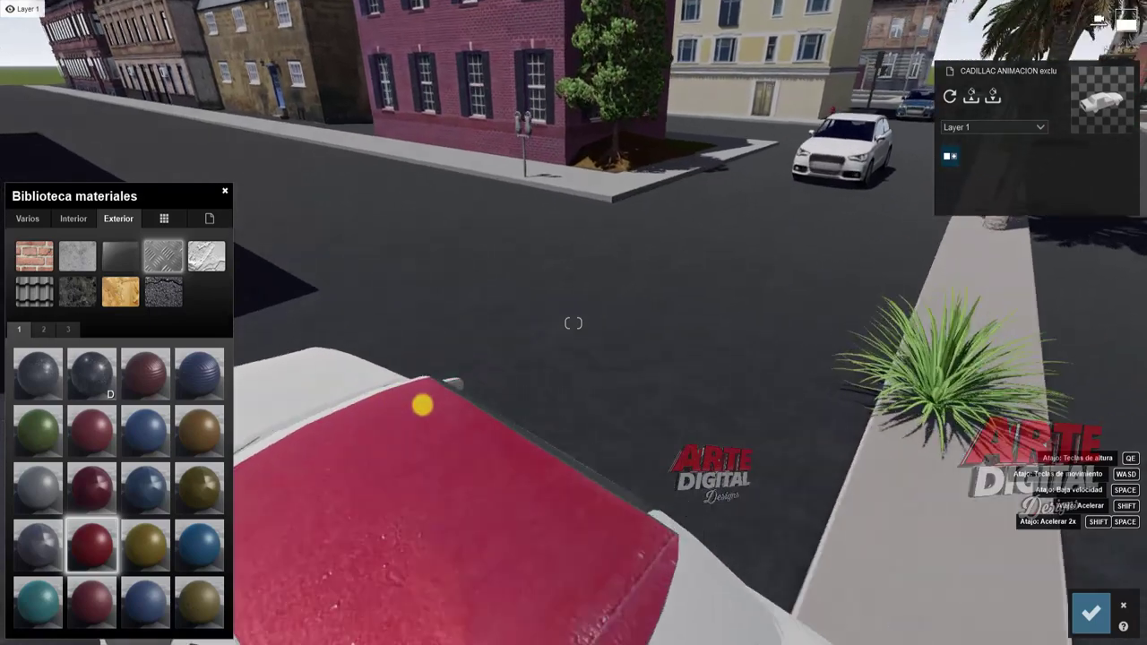
pyautogui.scroll(-5, 422, 405)
pyautogui.click(470, 462)
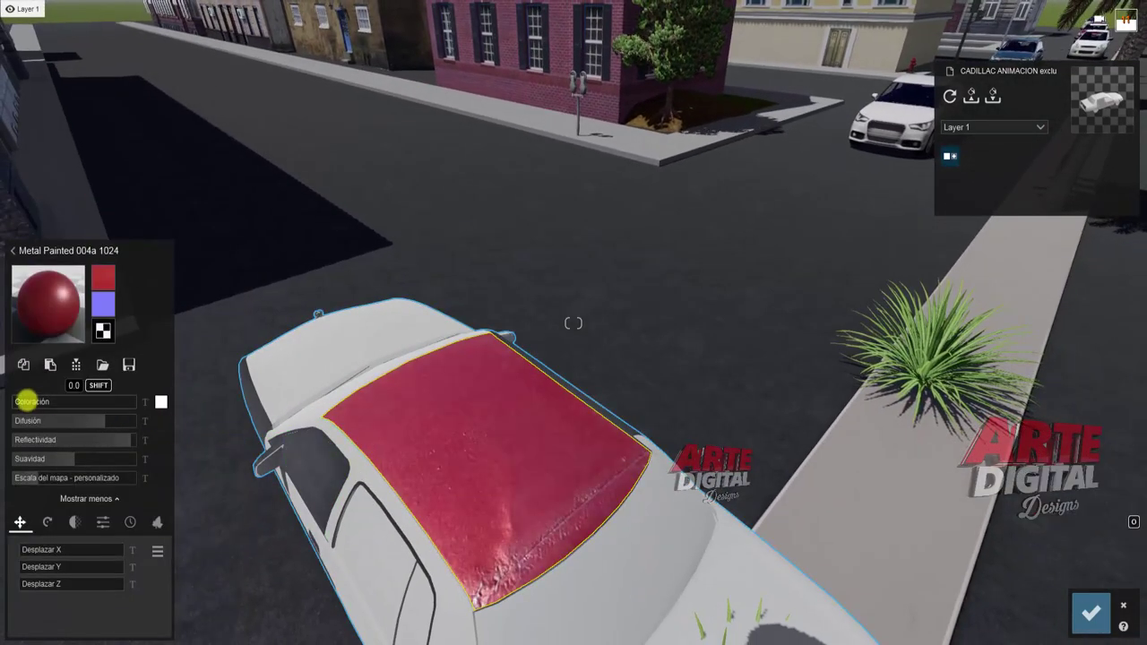
pyautogui.moveTo(26, 400)
pyautogui.mouseDown()
pyautogui.moveTo(70, 403)
pyautogui.moveTo(7, 403)
pyautogui.moveTo(20, 409)
pyautogui.moveTo(6, 417)
pyautogui.moveTo(34, 436)
pyautogui.moveTo(41, 476)
pyautogui.moveTo(30, 481)
pyautogui.mouseUp()
pyautogui.click(79, 439)
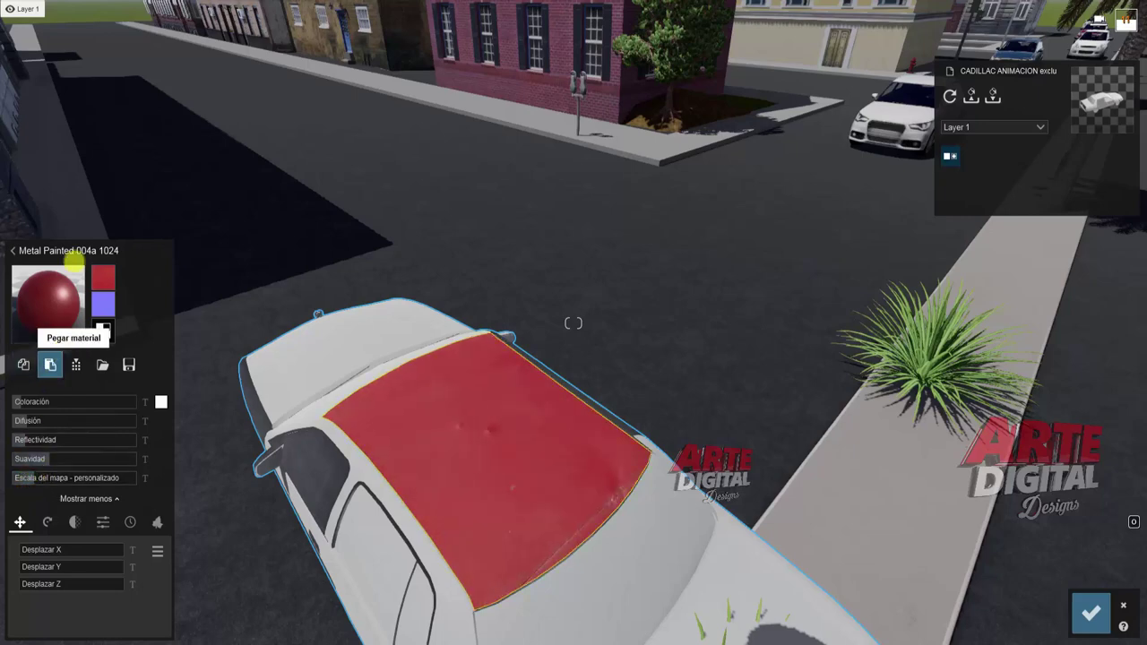
# Raise the roof's Metal Painted 004a saturation to 1.2.
pyautogui.click(13, 251)
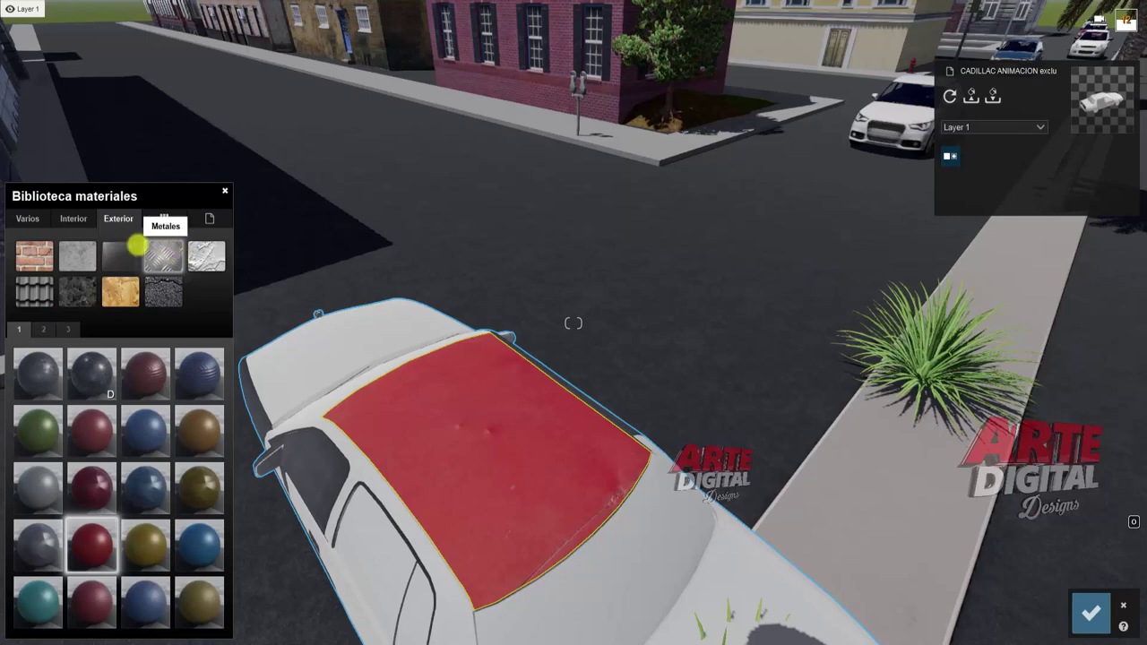
pyautogui.click(30, 221)
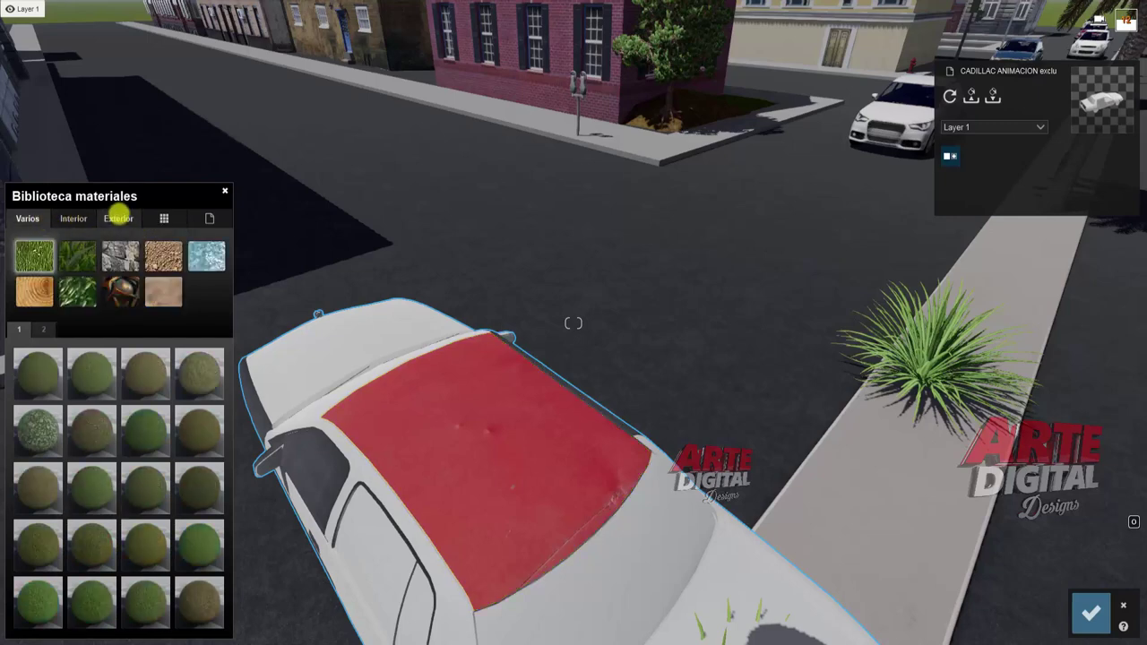
pyautogui.click(119, 215)
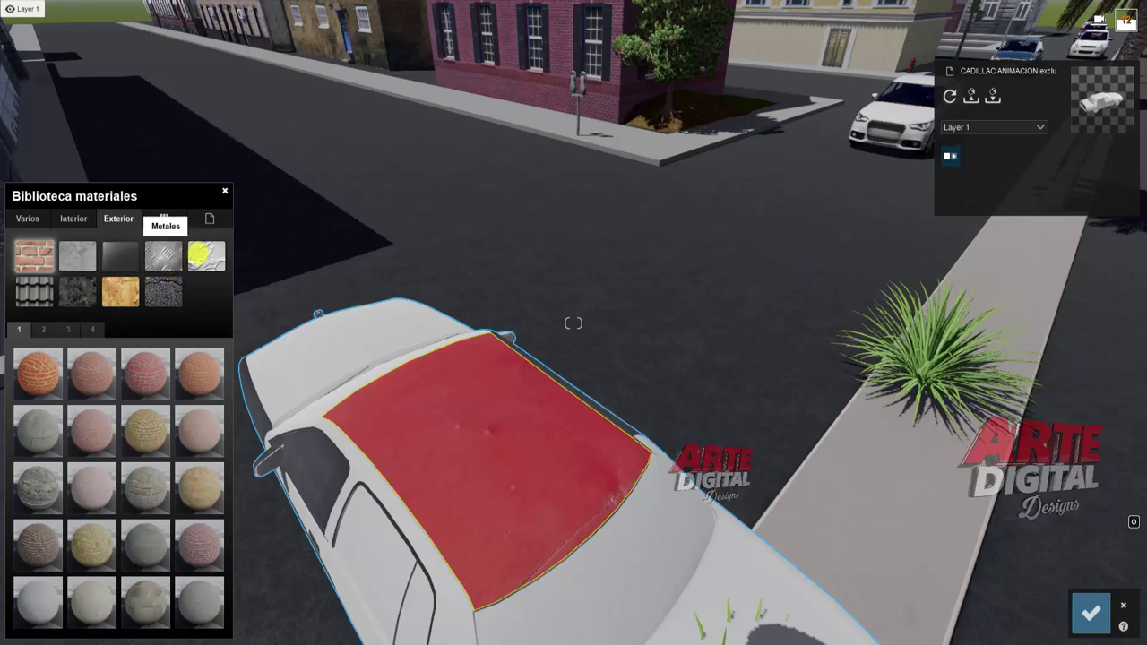
pyautogui.click(164, 255)
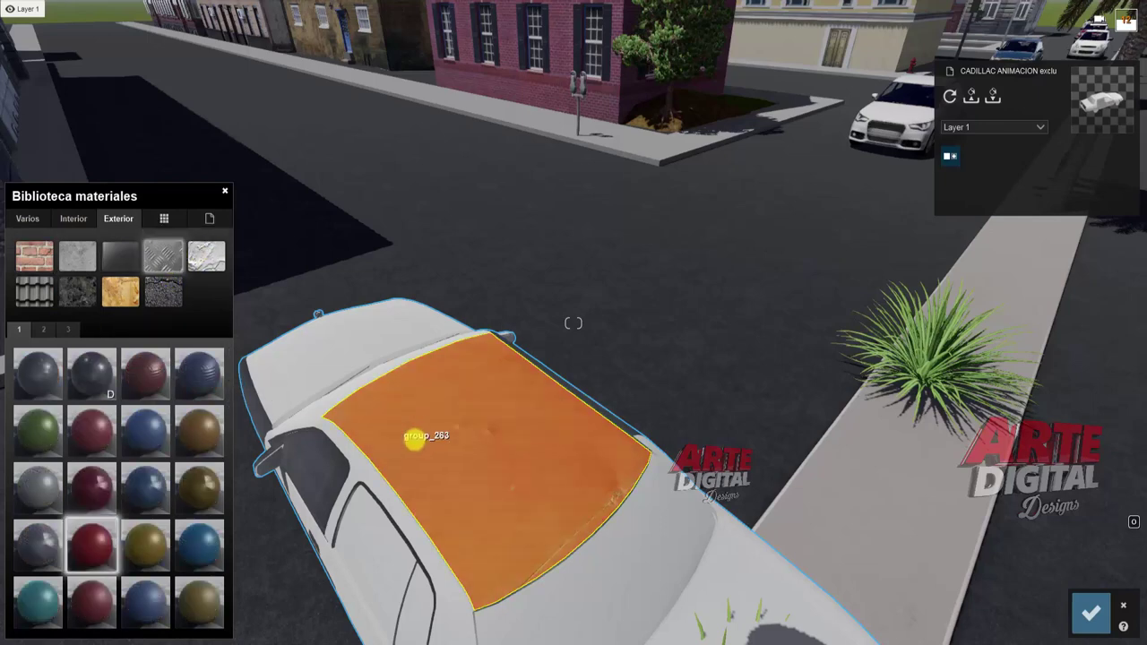
pyautogui.click(409, 437)
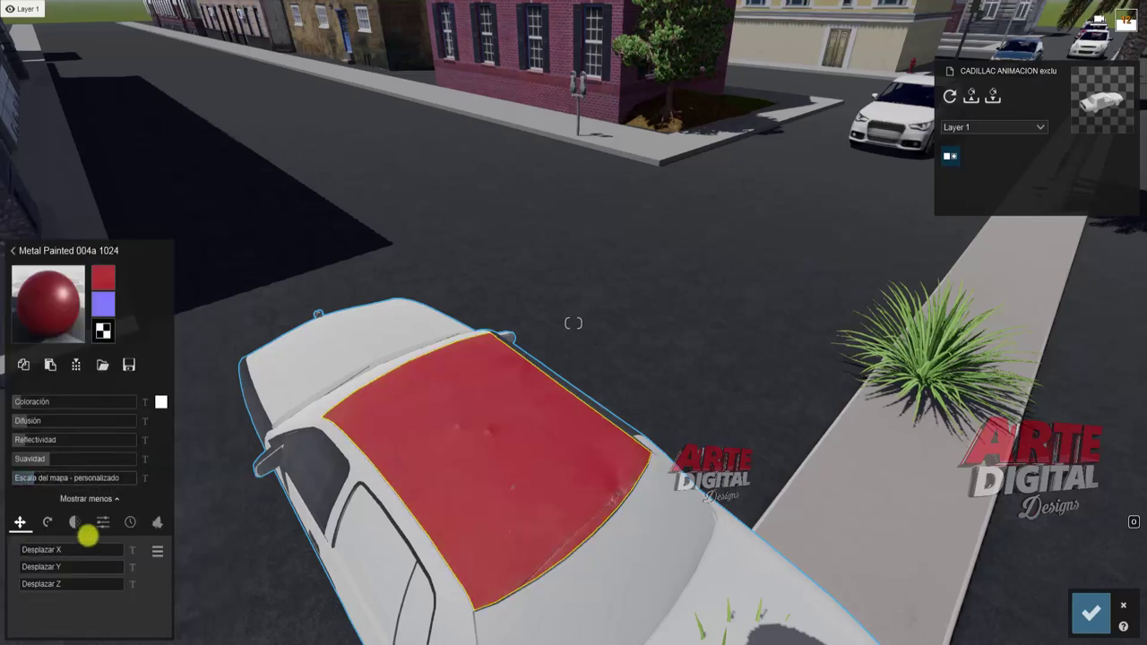
pyautogui.click(106, 523)
pyautogui.moveTo(59, 566)
pyautogui.mouseDown()
pyautogui.moveTo(86, 566)
pyautogui.moveTo(69, 566)
pyautogui.mouseUp()
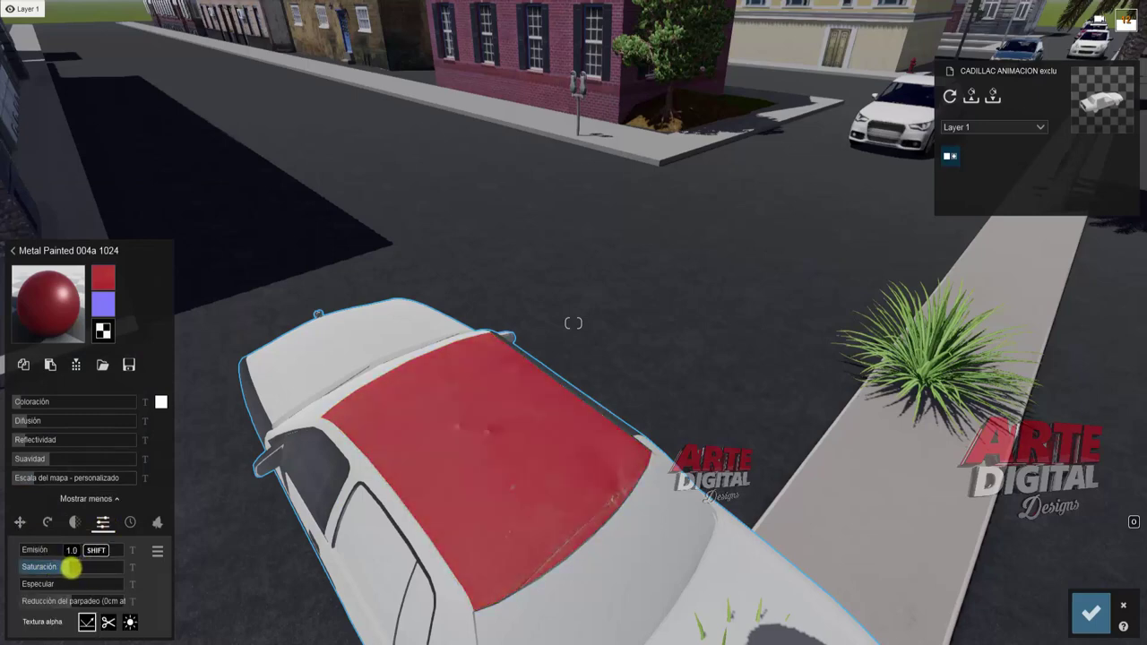
pyautogui.moveTo(403, 427)
pyautogui.mouseDown(button='right')
pyautogui.moveTo(486, 415)
pyautogui.moveTo(521, 287)
pyautogui.mouseUp(button='right')
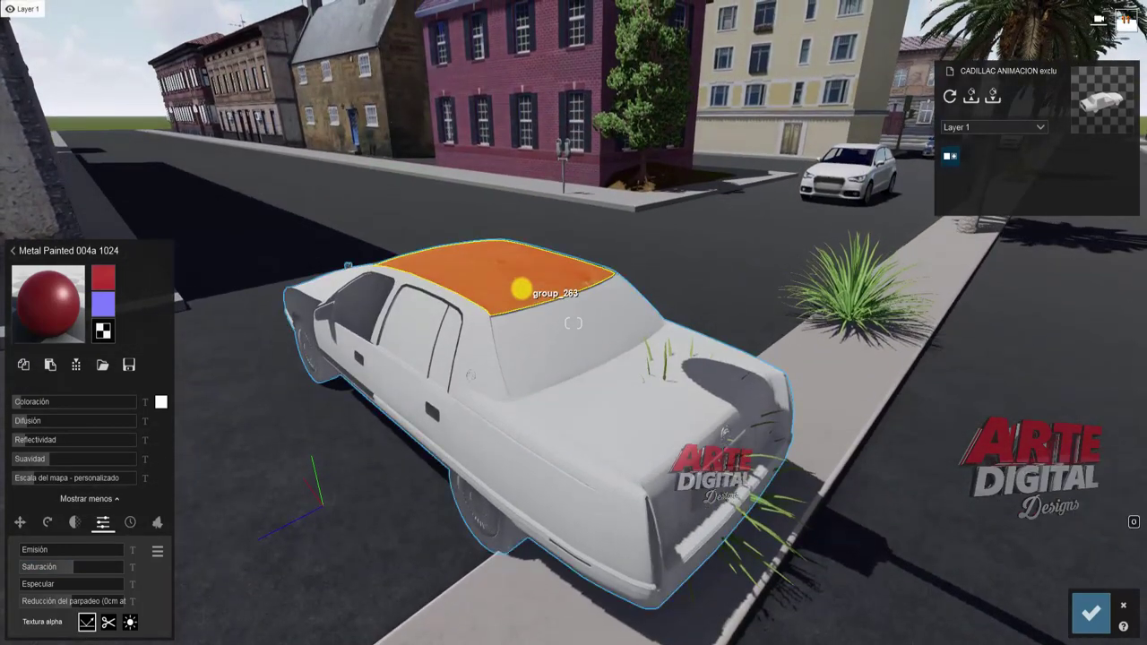
# Copy the roof's red paint and paste it onto the car door and rear body.
pyautogui.click(21, 363)
pyautogui.click(389, 379)
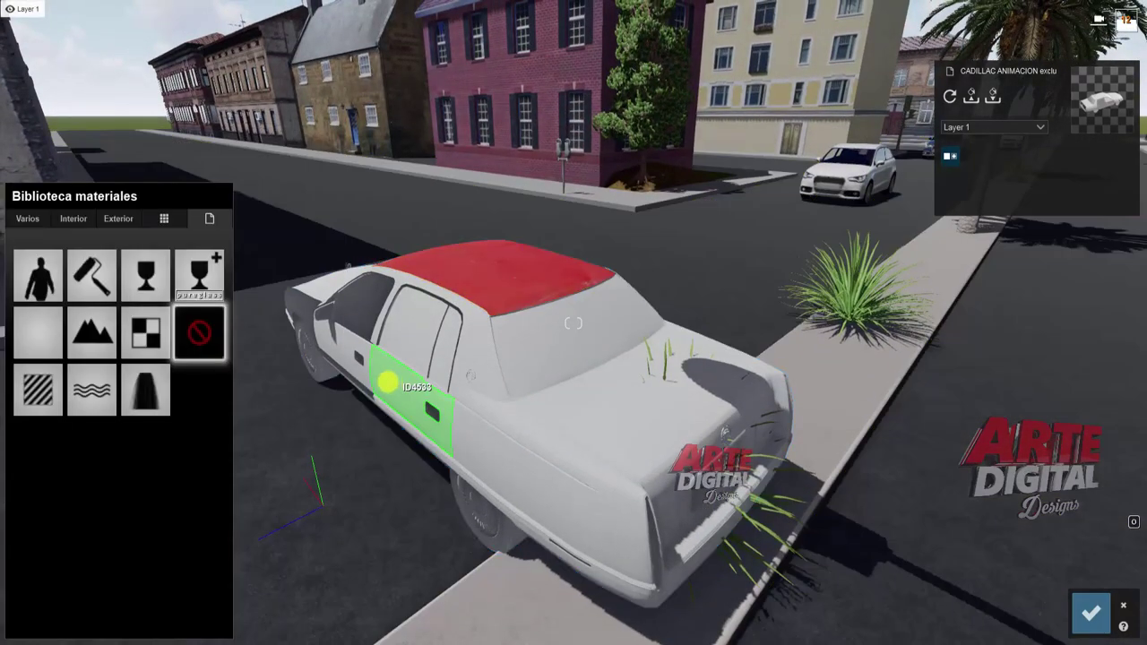
pyautogui.click(41, 383)
pyautogui.click(62, 365)
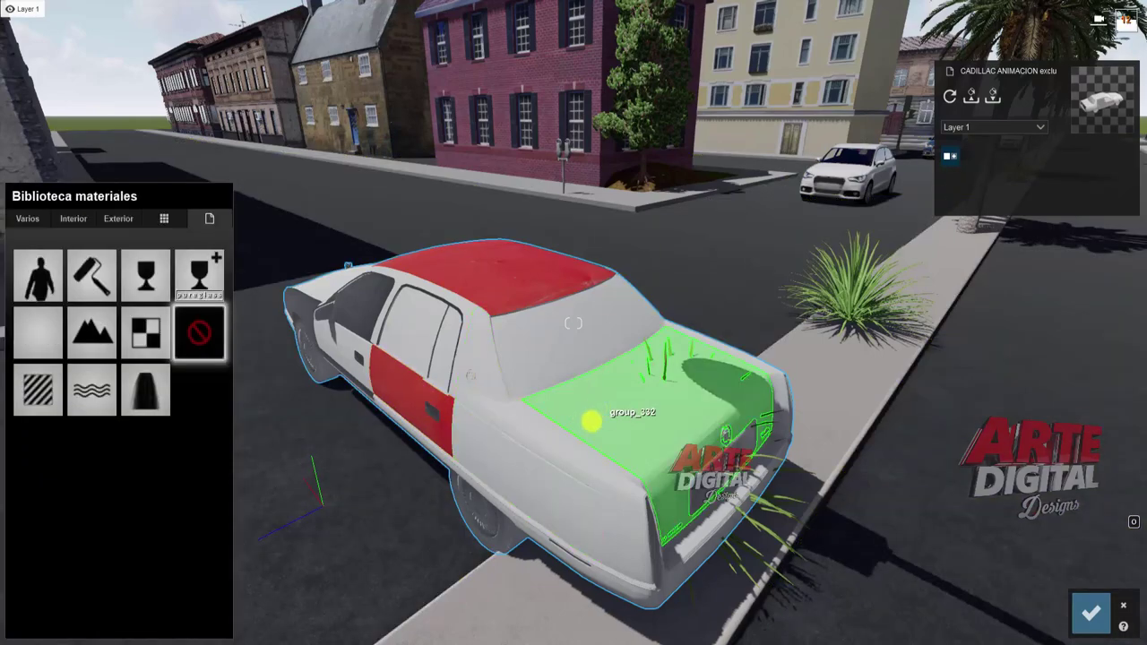
pyautogui.click(591, 419)
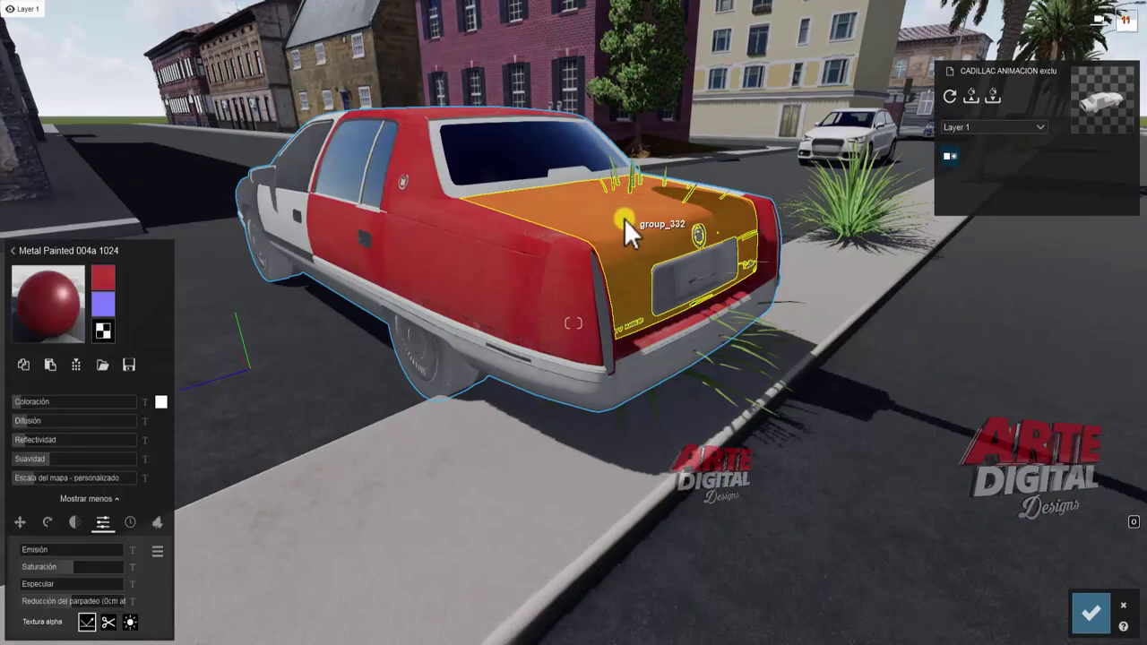
# Set the paint's map scale to imported, check the rear red paint, and confirm the material changes.
pyautogui.click(31, 479)
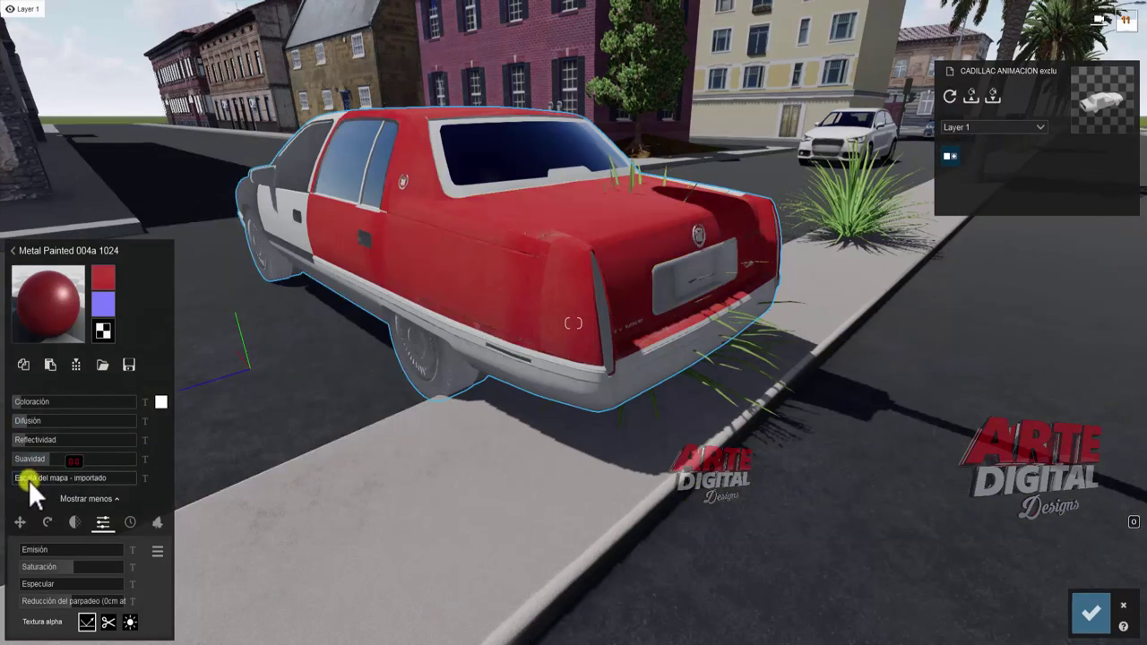
pyautogui.click(45, 363)
pyautogui.click(13, 250)
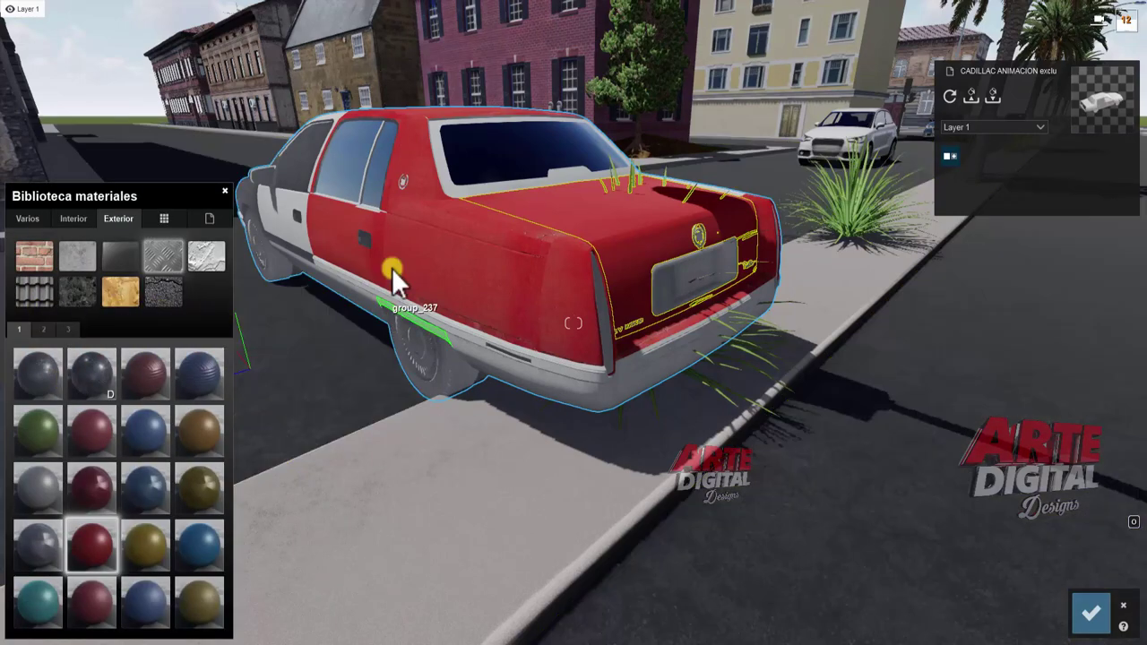
pyautogui.click(394, 280)
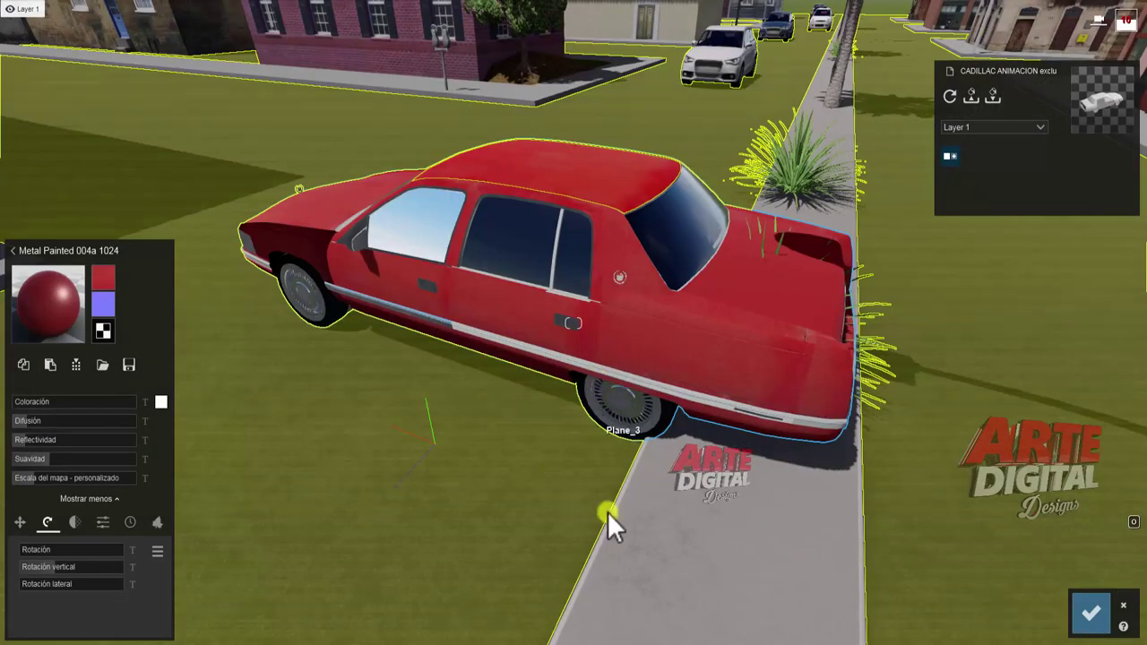
pyautogui.moveTo(607, 511); pyautogui.dragTo(507, 478, button='right')
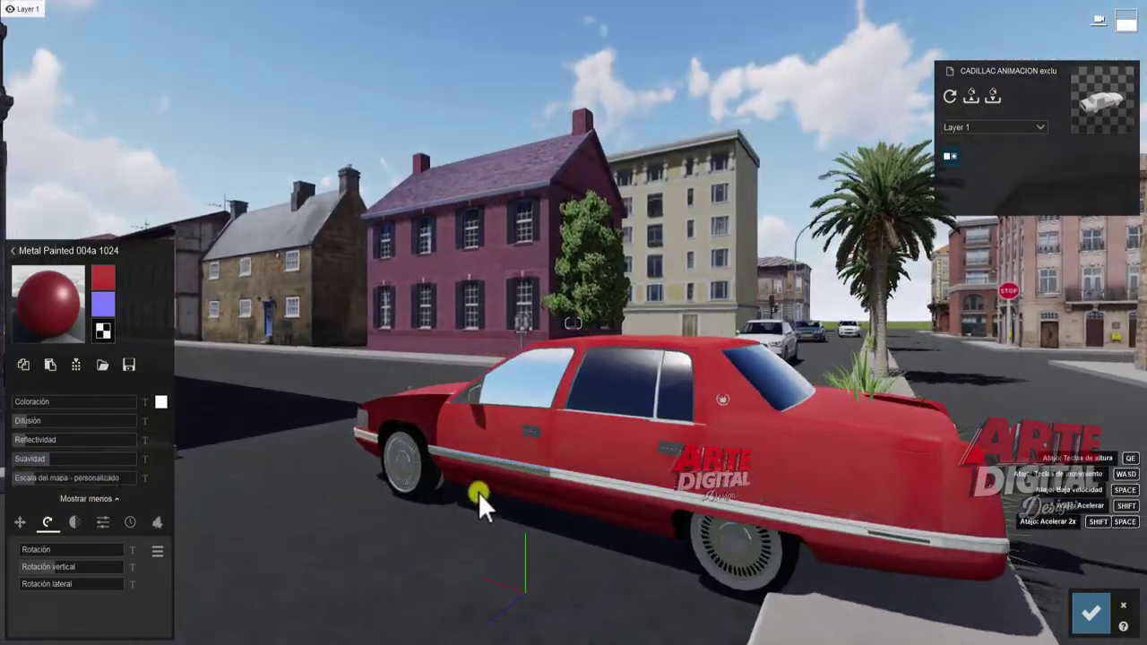
pyautogui.moveTo(507, 477); pyautogui.dragTo(481, 496, button='right')
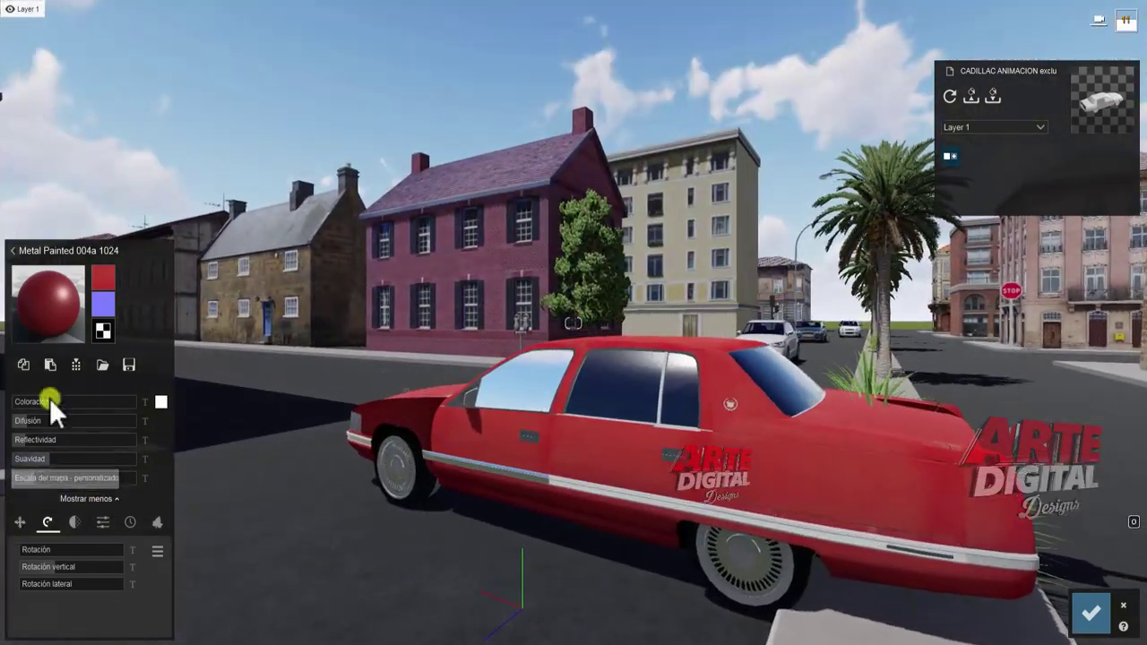
pyautogui.click(1091, 613)
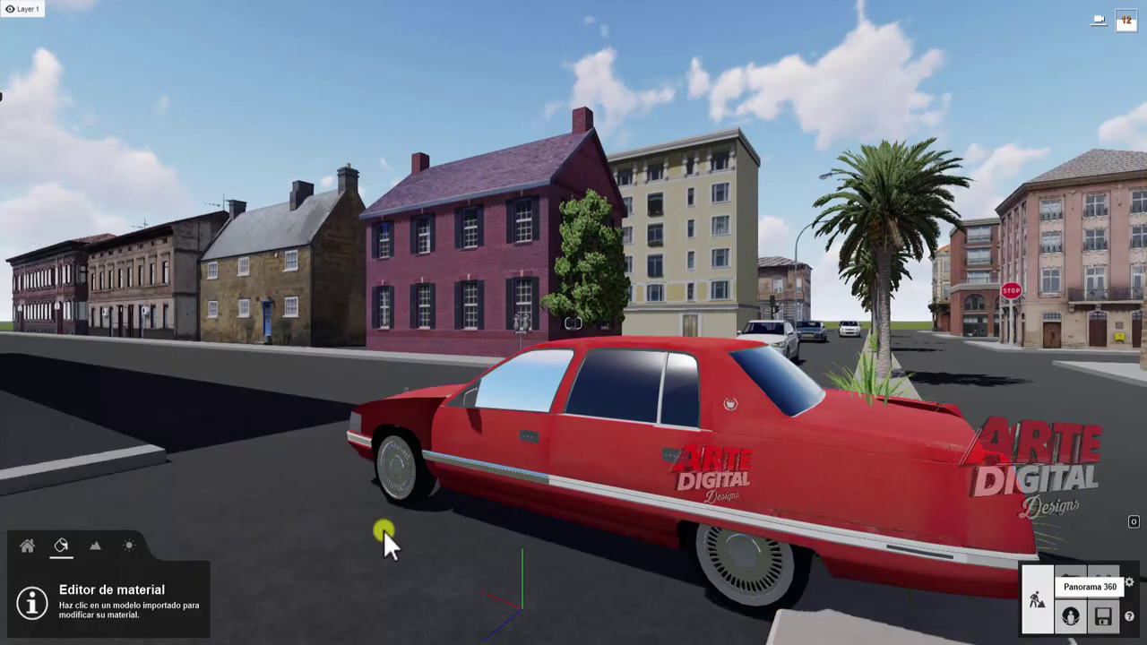
# Move the red Cadillac about 3.72 m along the street.
pyautogui.click(23, 549)
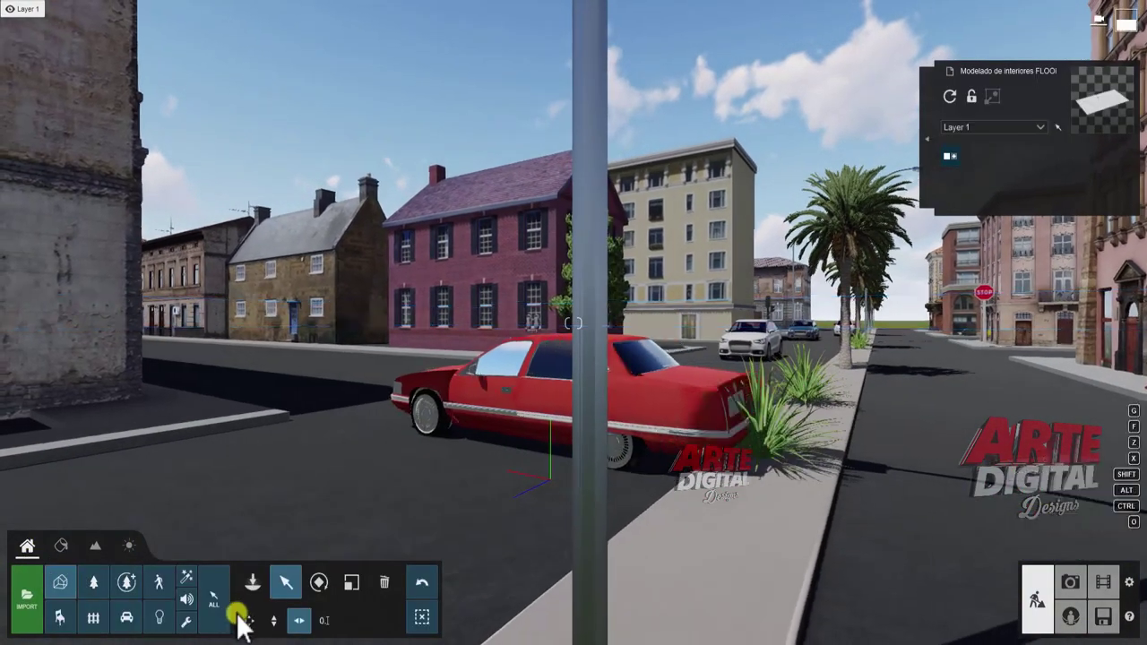
pyautogui.click(249, 620)
pyautogui.moveTo(479, 453); pyautogui.dragTo(656, 406)
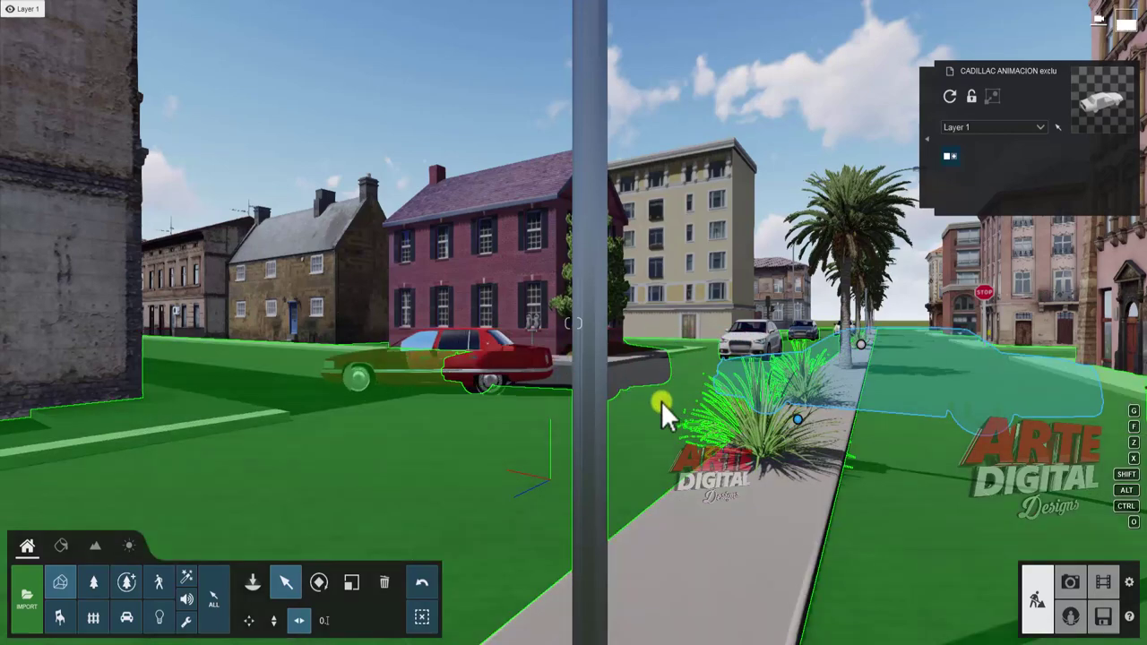
pyautogui.click(421, 618)
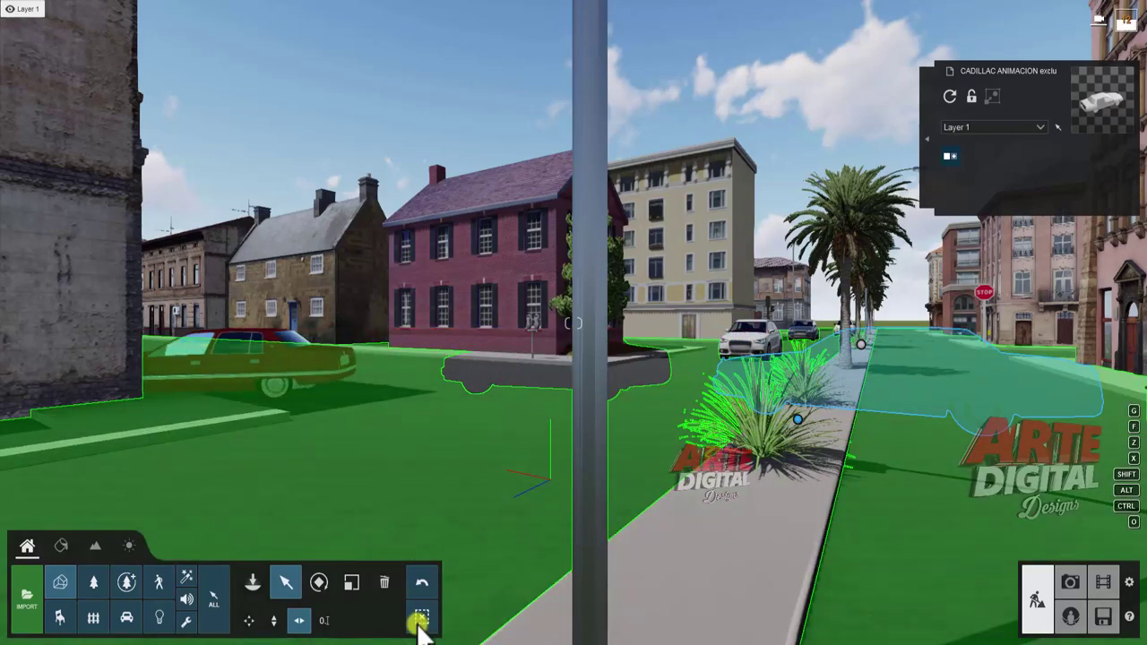
pyautogui.click(788, 417)
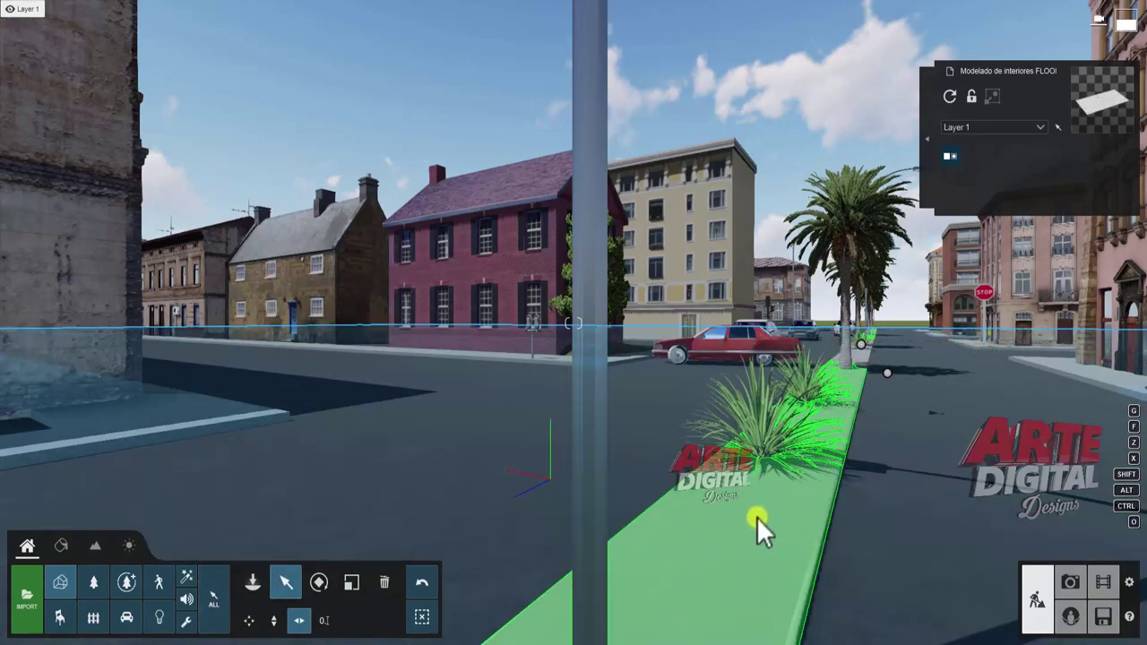
# Walk the camera around the street, turning toward the pink building and pulling back.
pyautogui.press('a')
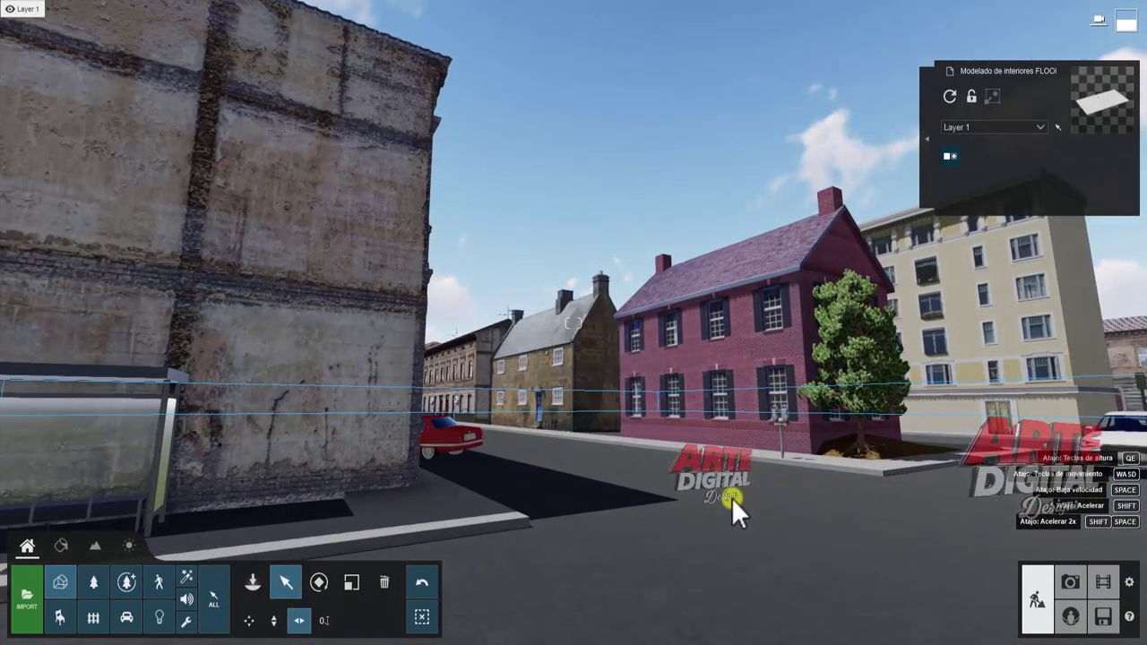
pyautogui.press('d')
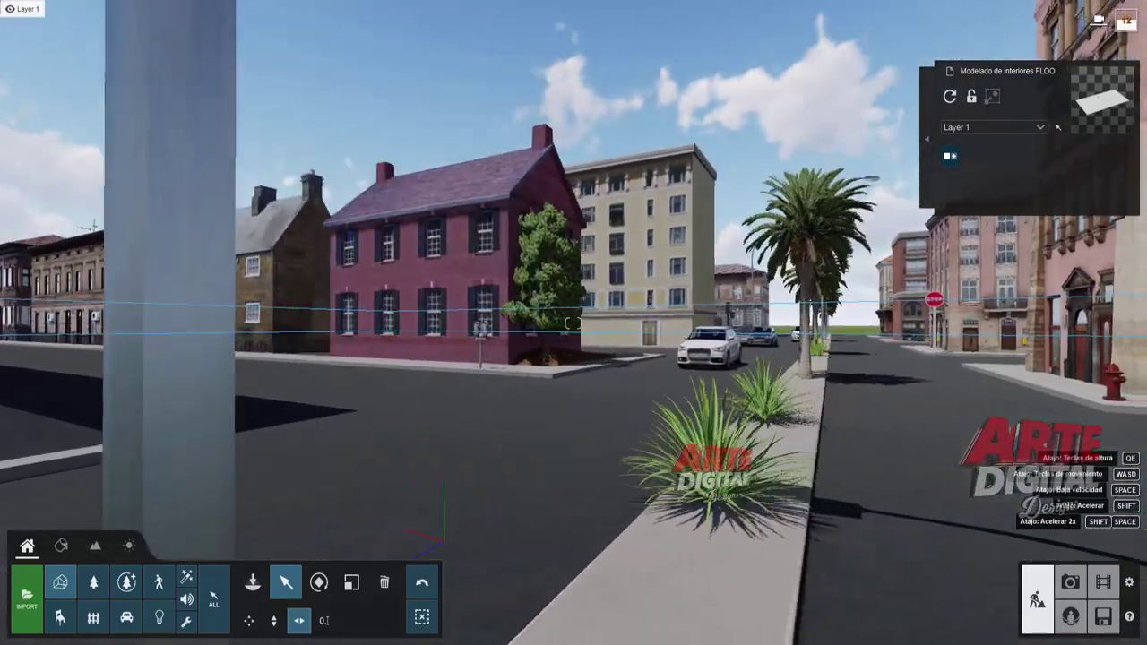
pyautogui.moveTo(934, 561); pyautogui.dragTo(781, 532, button='right')
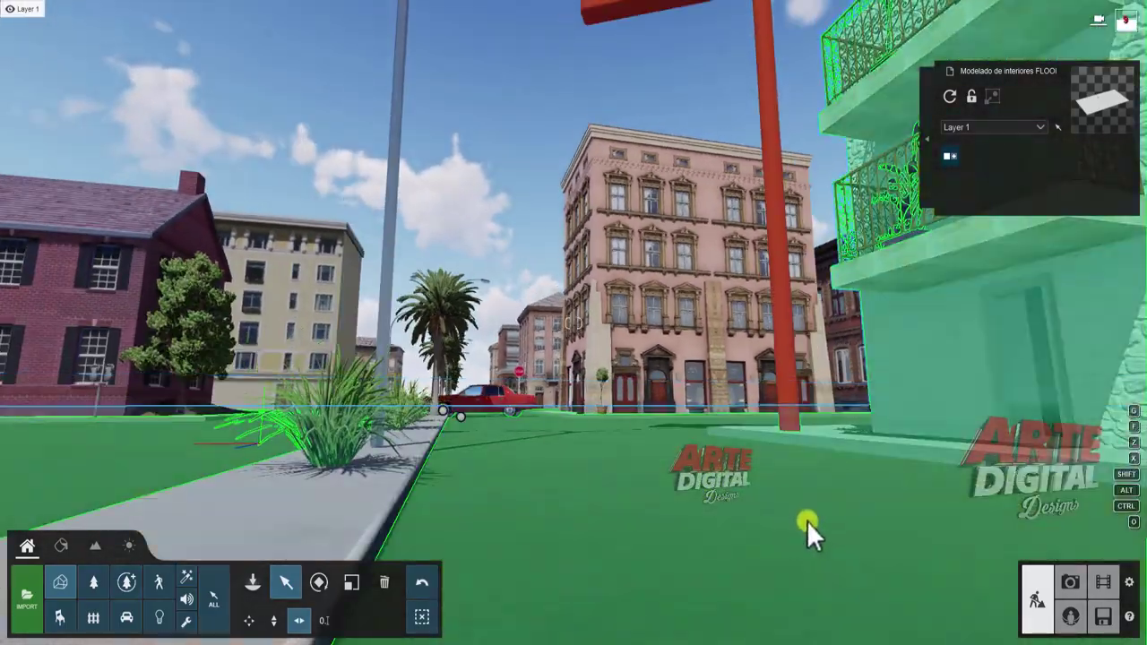
pyautogui.press('s')
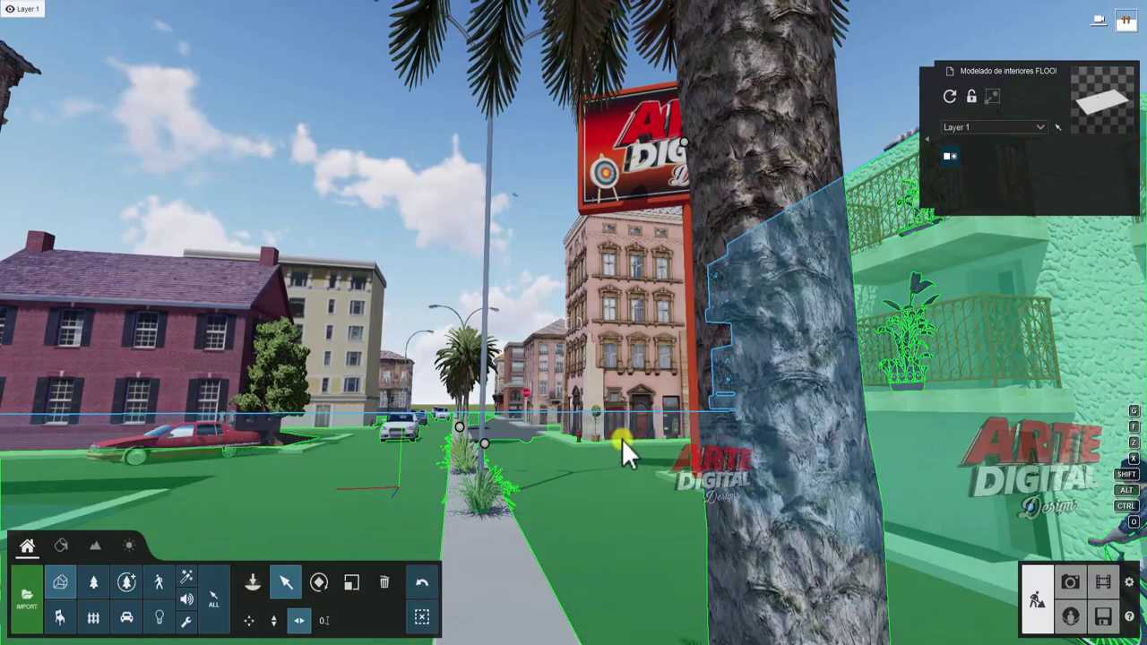